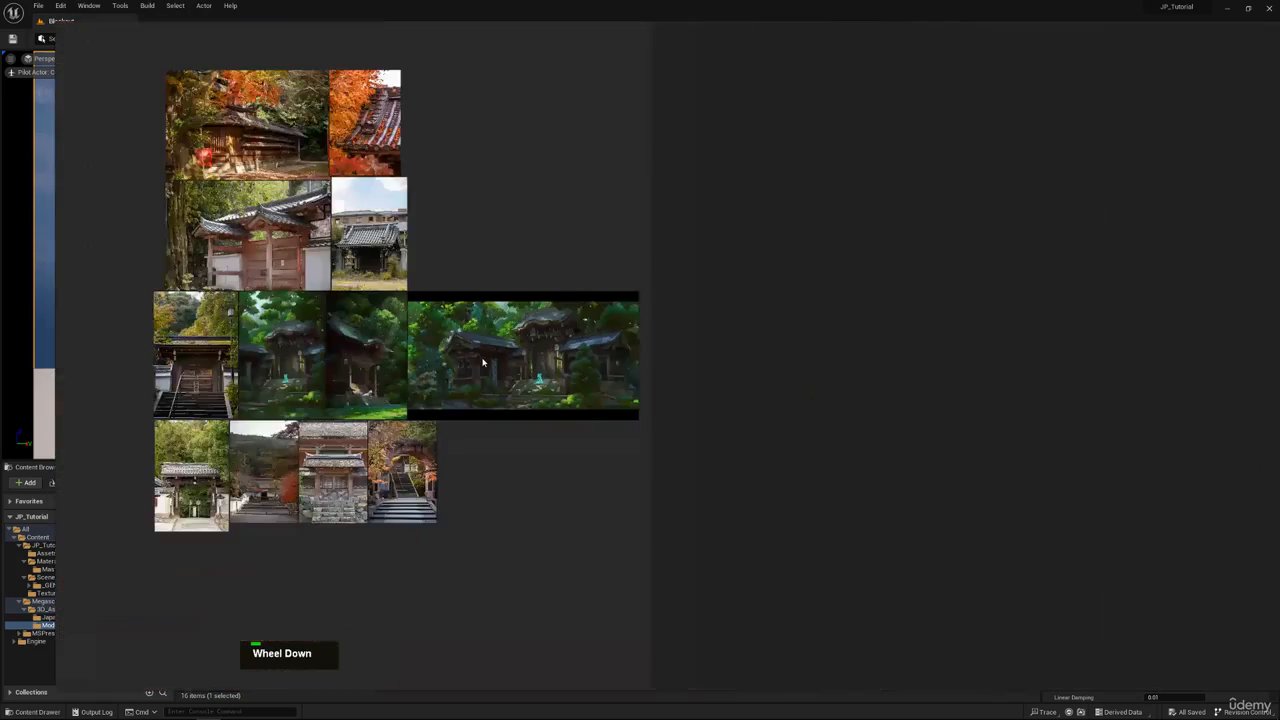
# Step: Examine the reference photo of the wooden building with slatted walls and a tiled roof
pyautogui.moveTo(416, 291); pyautogui.dragTo(582, 380, button='middle')
pyautogui.scroll(4, 432, 236)
pyautogui.scroll(5, 424, 232)
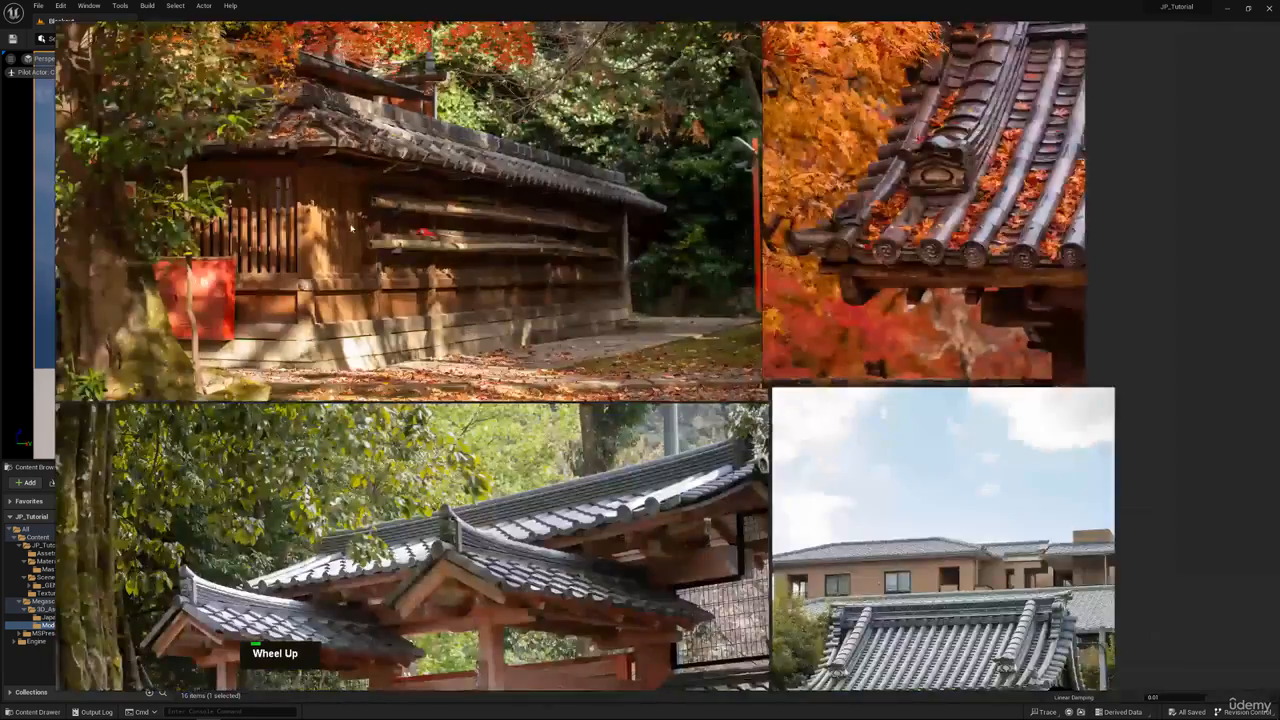
pyautogui.moveTo(470, 316); pyautogui.dragTo(482, 322, button='middle')
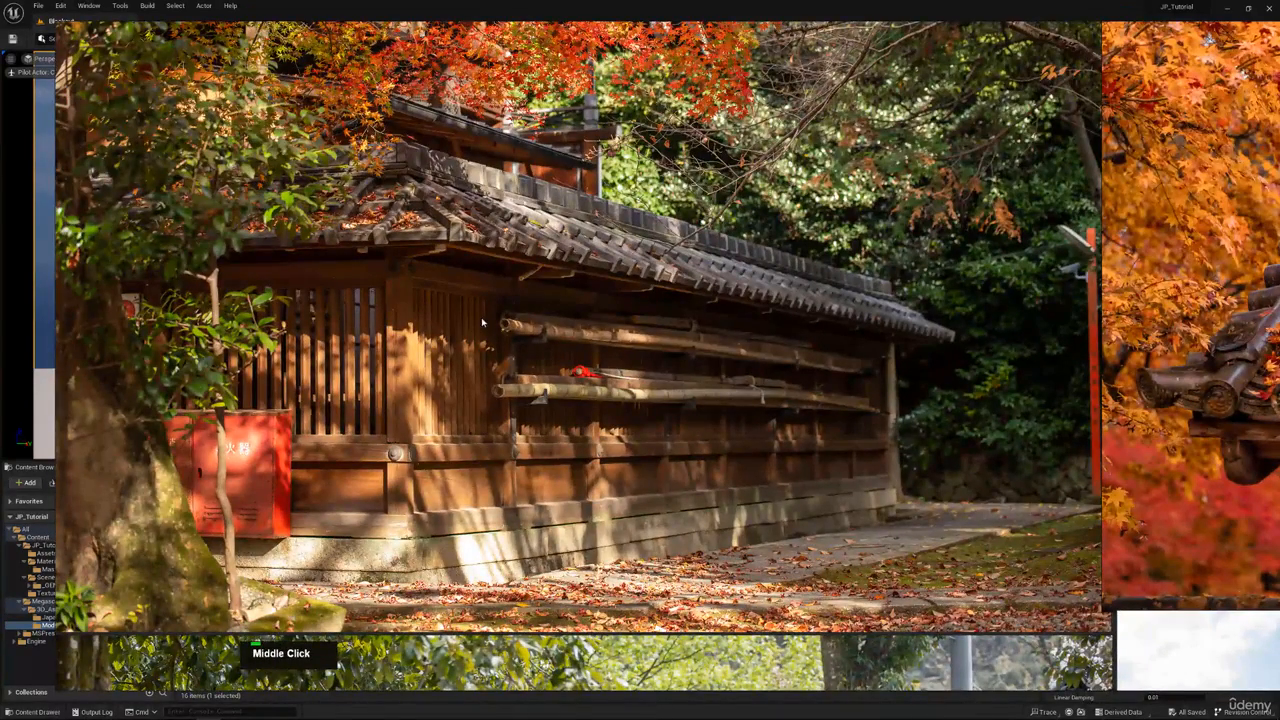
pyautogui.moveTo(466, 355); pyautogui.dragTo(488, 383, button='middle')
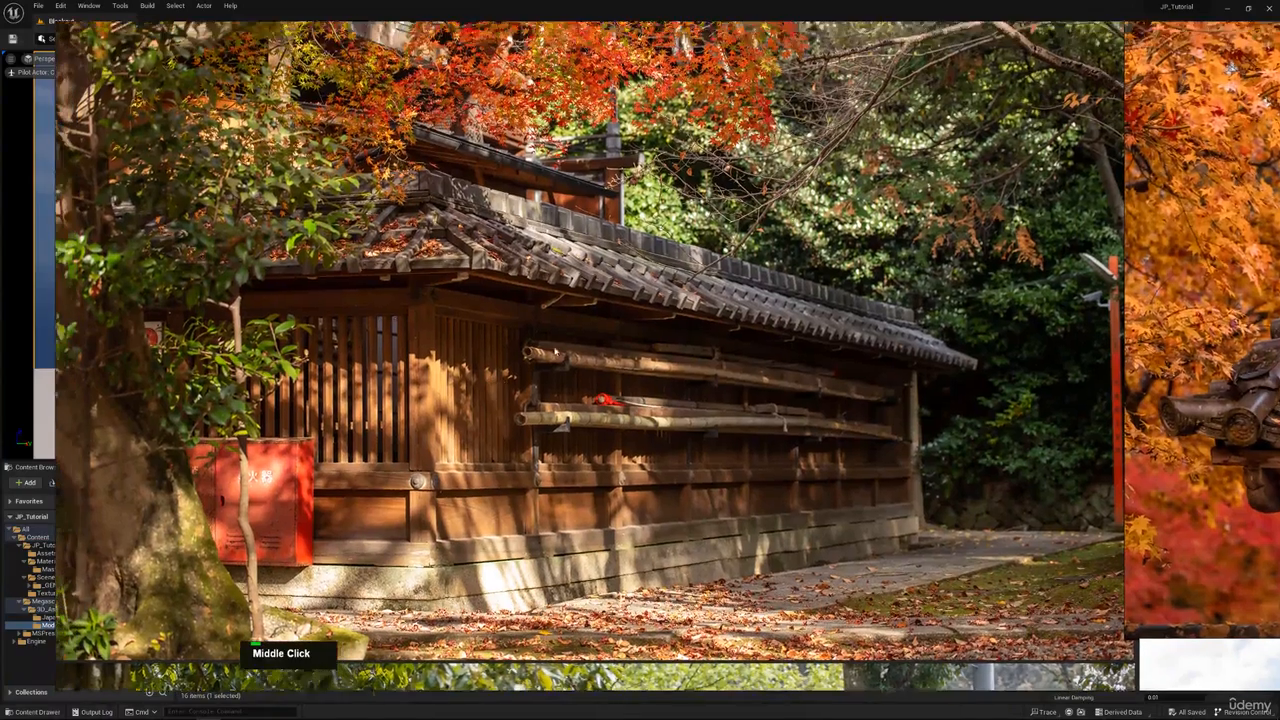
pyautogui.scroll(-4, 461, 157)
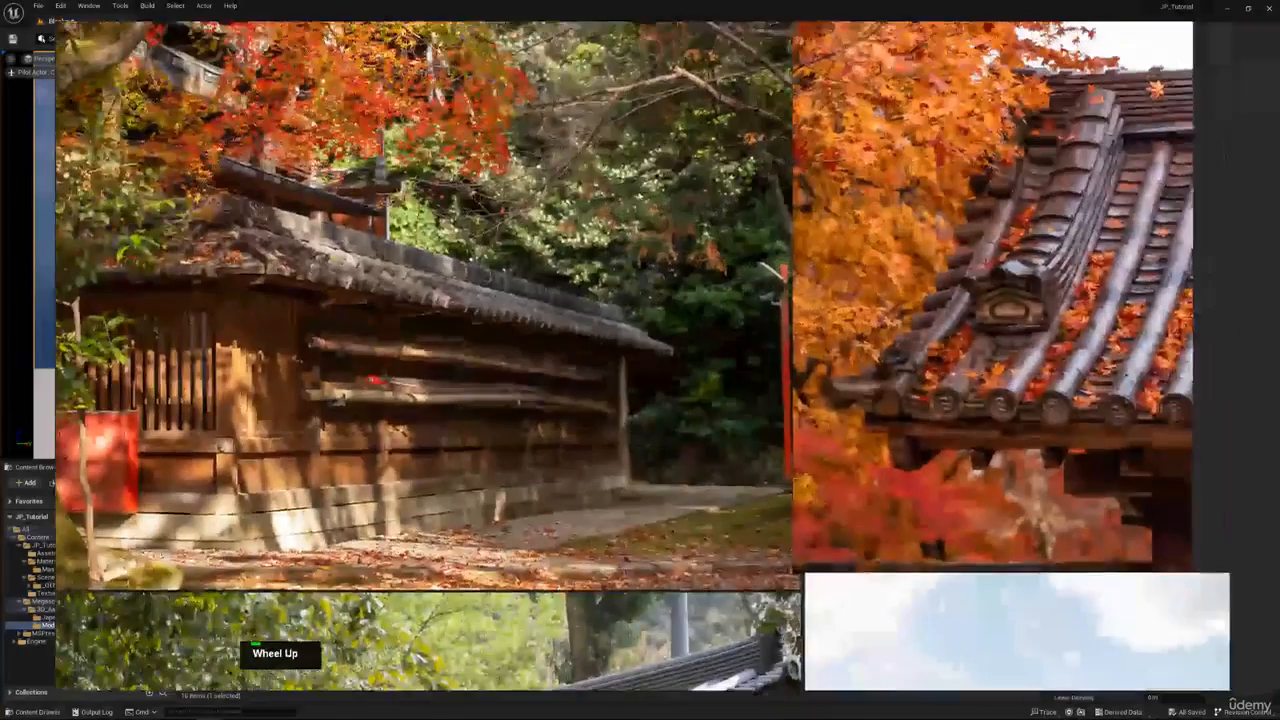
pyautogui.moveTo(461, 157); pyautogui.dragTo(529, 153, button='middle')
pyautogui.scroll(5, 590, 235)
pyautogui.moveTo(420, 310); pyautogui.dragTo(570, 238, button='middle')
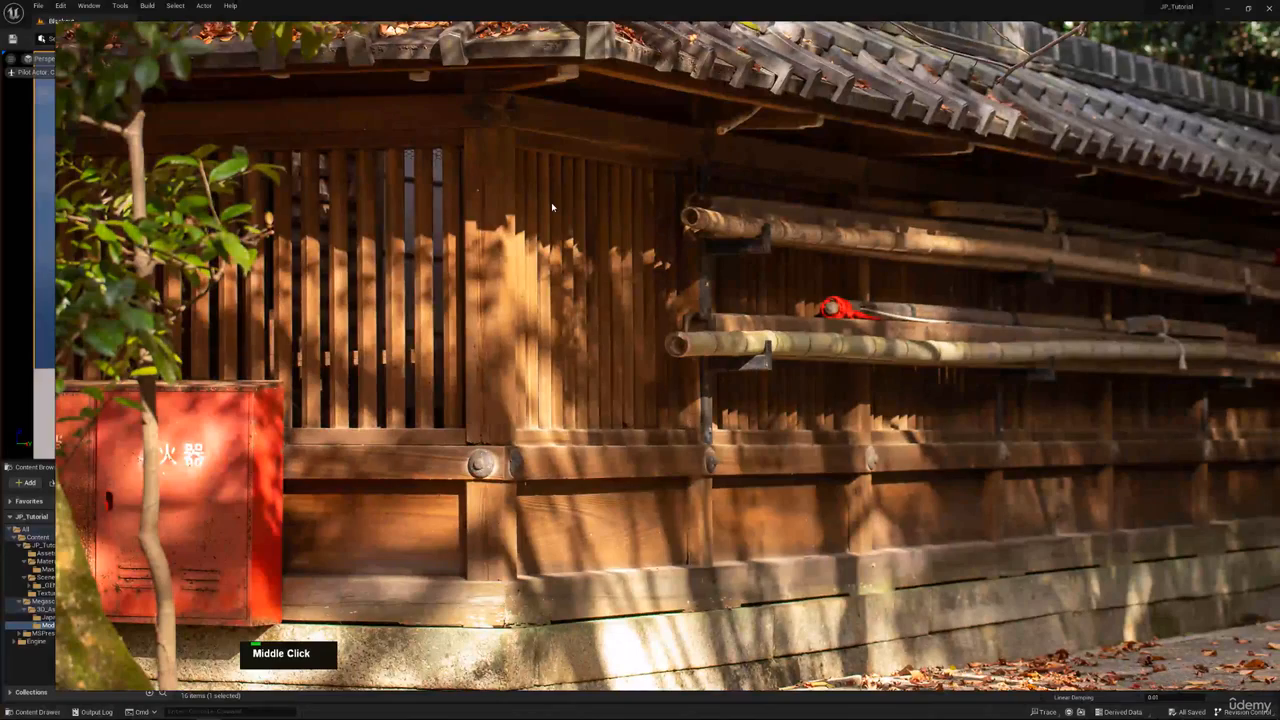
pyautogui.scroll(-3, 551, 202)
pyautogui.moveTo(551, 202); pyautogui.dragTo(512, 309, button='middle')
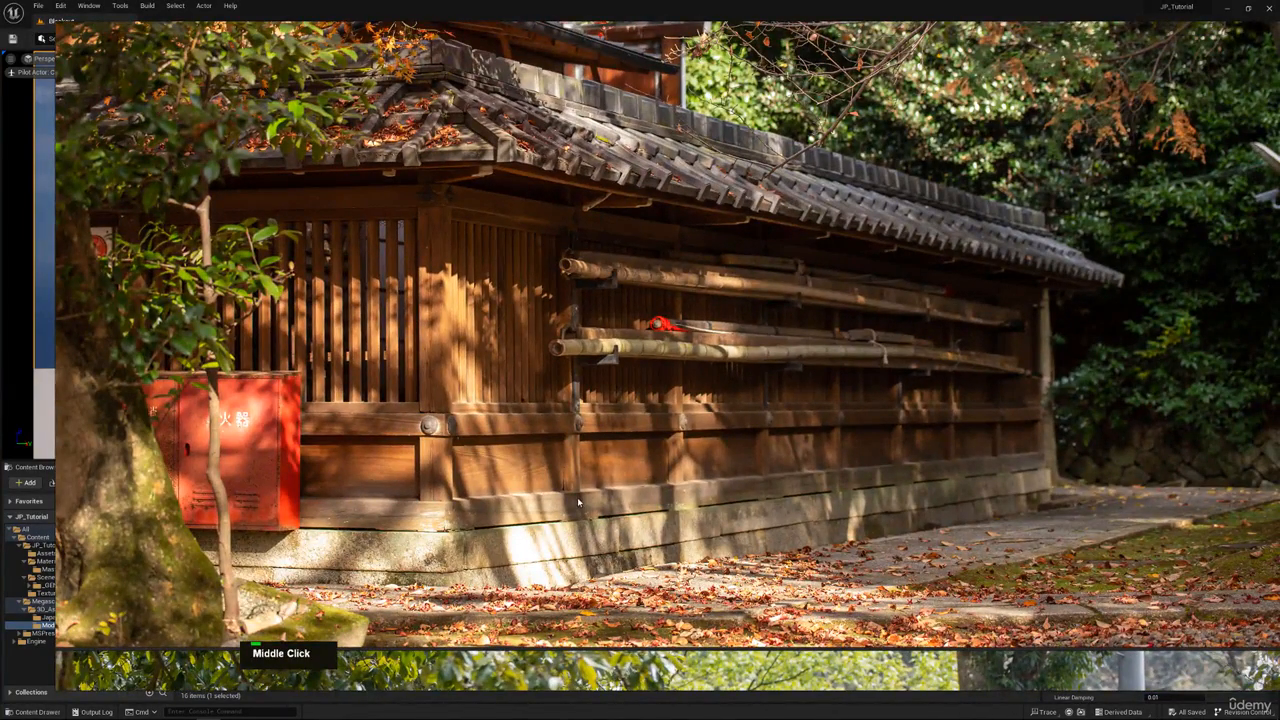
pyautogui.moveTo(543, 366); pyautogui.dragTo(510, 430, button='right')
pyautogui.scroll(-6, 510, 430)
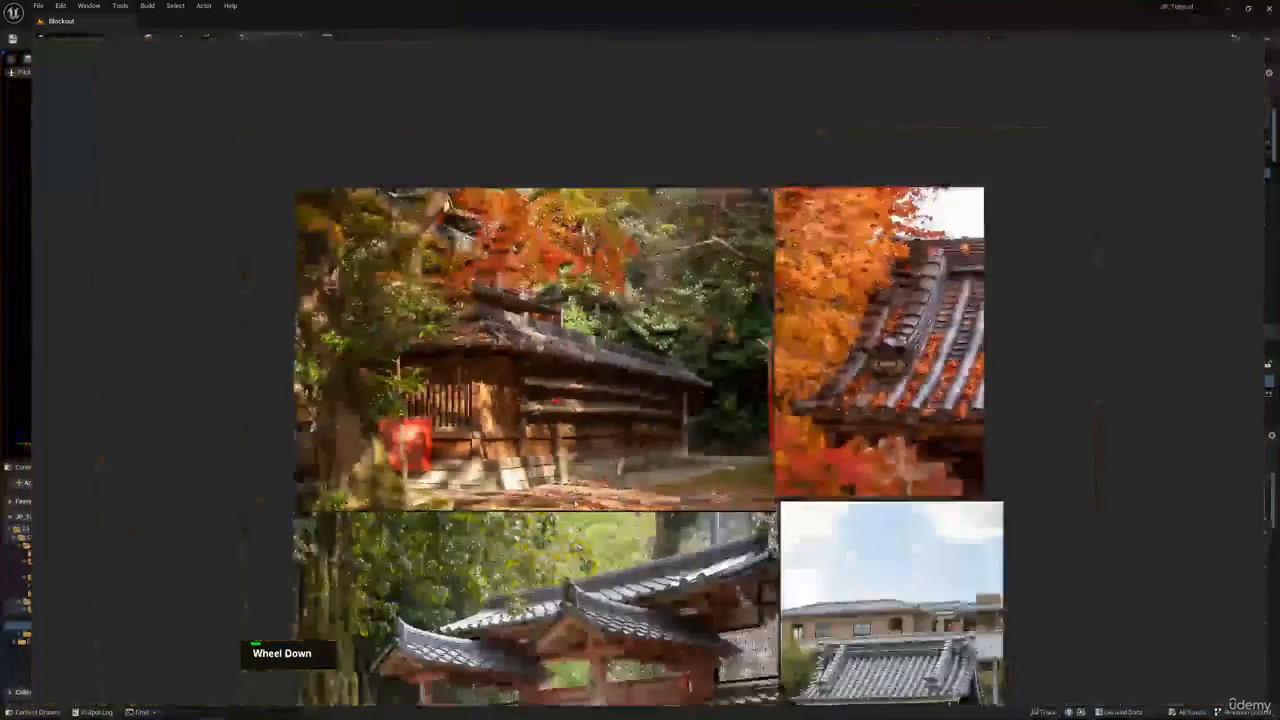
# Step: Examine the painted shrine reference and the gate and roof photos on the reference board
pyautogui.scroll(-1, 580, 640)
pyautogui.moveTo(580, 640); pyautogui.dragTo(375, 74, button='middle')
pyautogui.moveTo(441, 426)
pyautogui.mouseDown(button='middle')
pyautogui.moveTo(518, 383)
pyautogui.moveTo(770, 381)
pyautogui.moveTo(741, 353)
pyautogui.mouseUp(button='middle')
pyautogui.scroll(5, 770, 381)
pyautogui.scroll(-2, 770, 381)
pyautogui.scroll(4, 741, 353)
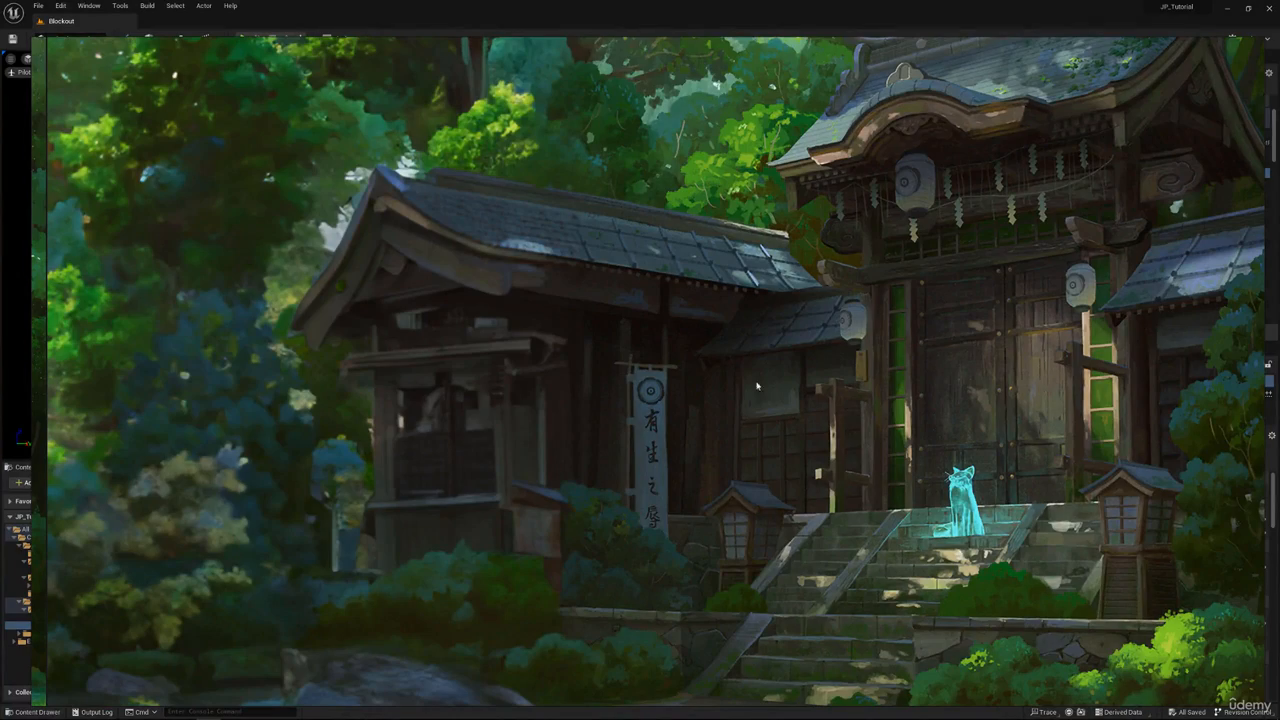
pyautogui.scroll(-2, 713, 391)
pyautogui.scroll(-3, 583, 372)
pyautogui.moveTo(583, 372); pyautogui.dragTo(1028, 583, button='middle')
pyautogui.scroll(4, 545, 280)
pyautogui.moveTo(545, 280); pyautogui.dragTo(561, 367, button='middle')
pyautogui.scroll(-3, 584, 347)
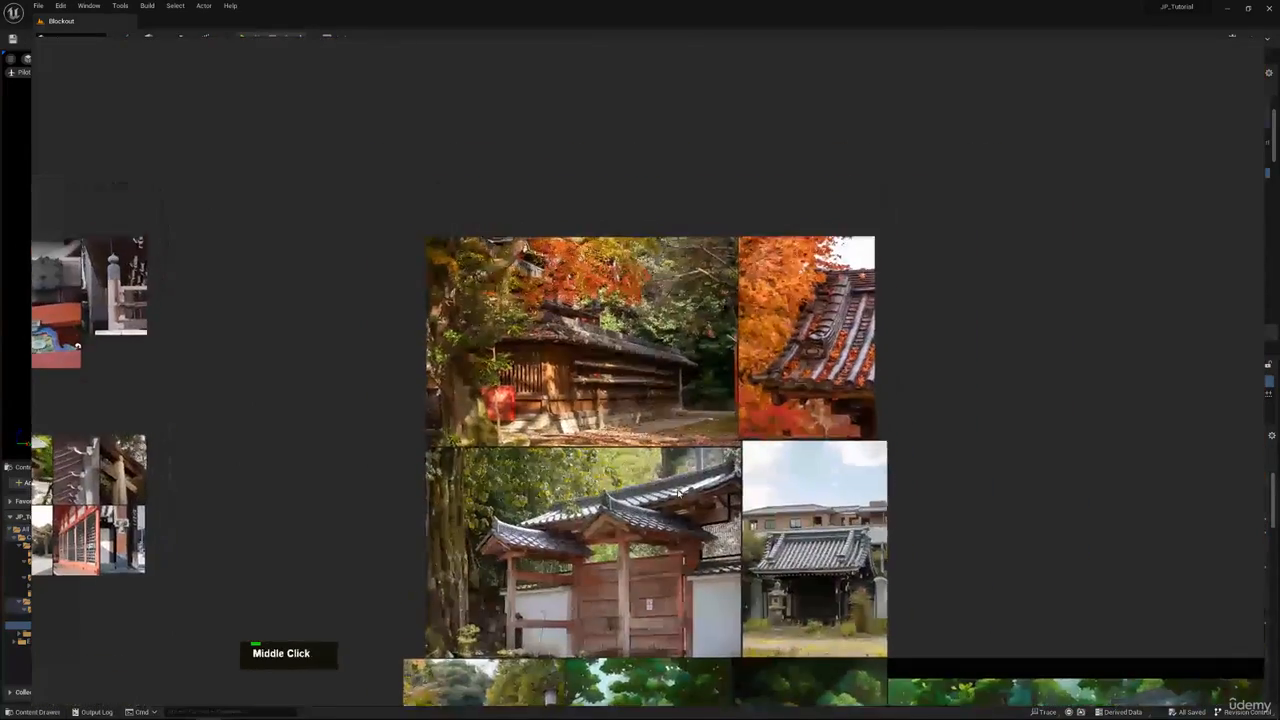
pyautogui.scroll(3, 561, 367)
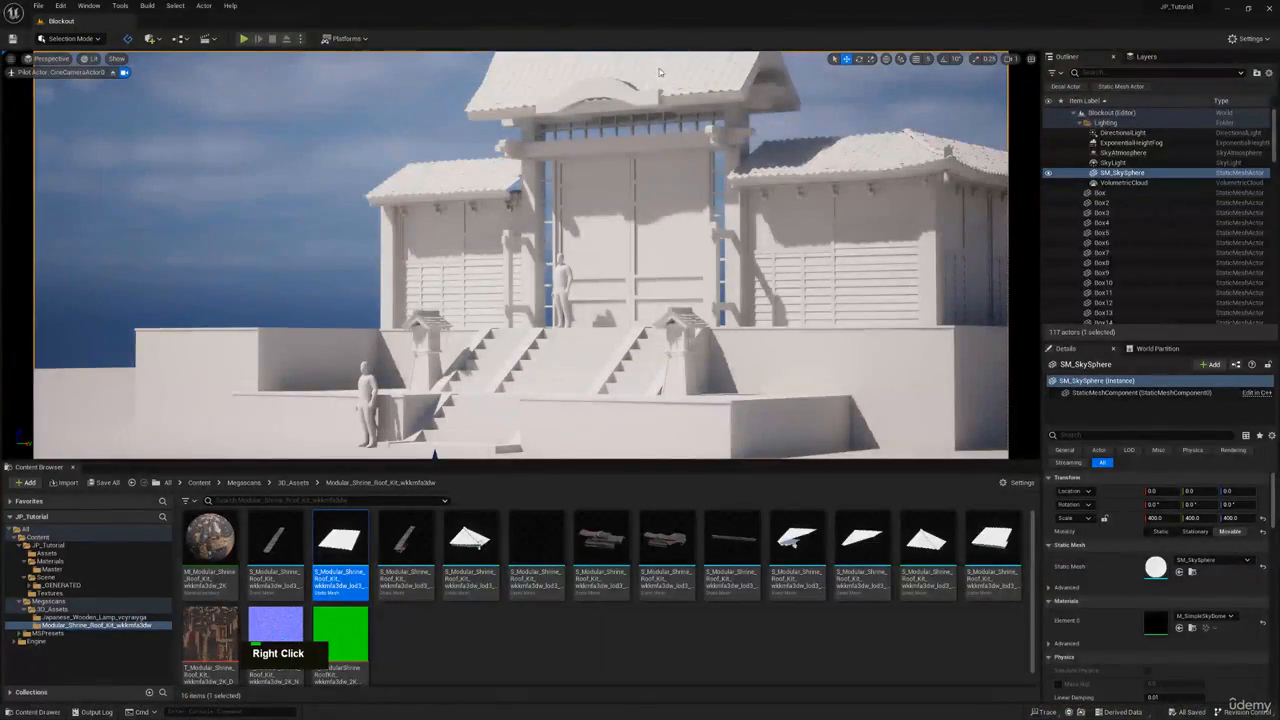
# Step: Leave the camera view and duplicate the outer tiled roof piece on the shrine's small side wing
pyautogui.click(113, 72)
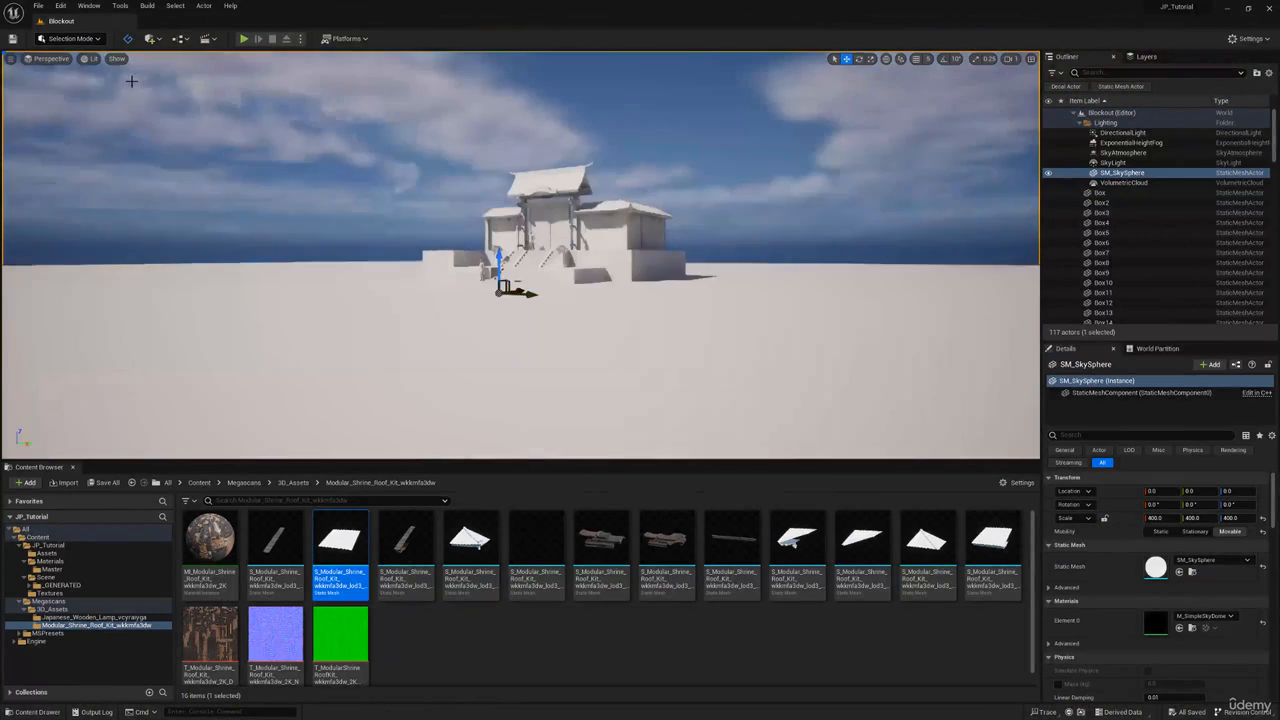
pyautogui.moveTo(270, 180); pyautogui.dragTo(205, 198, button='right')
pyautogui.scroll(2, 250, 160)
pyautogui.scroll(2, 250, 160)
pyautogui.press('w')
pyautogui.press('q')
pyautogui.press('s')
pyautogui.press('d')
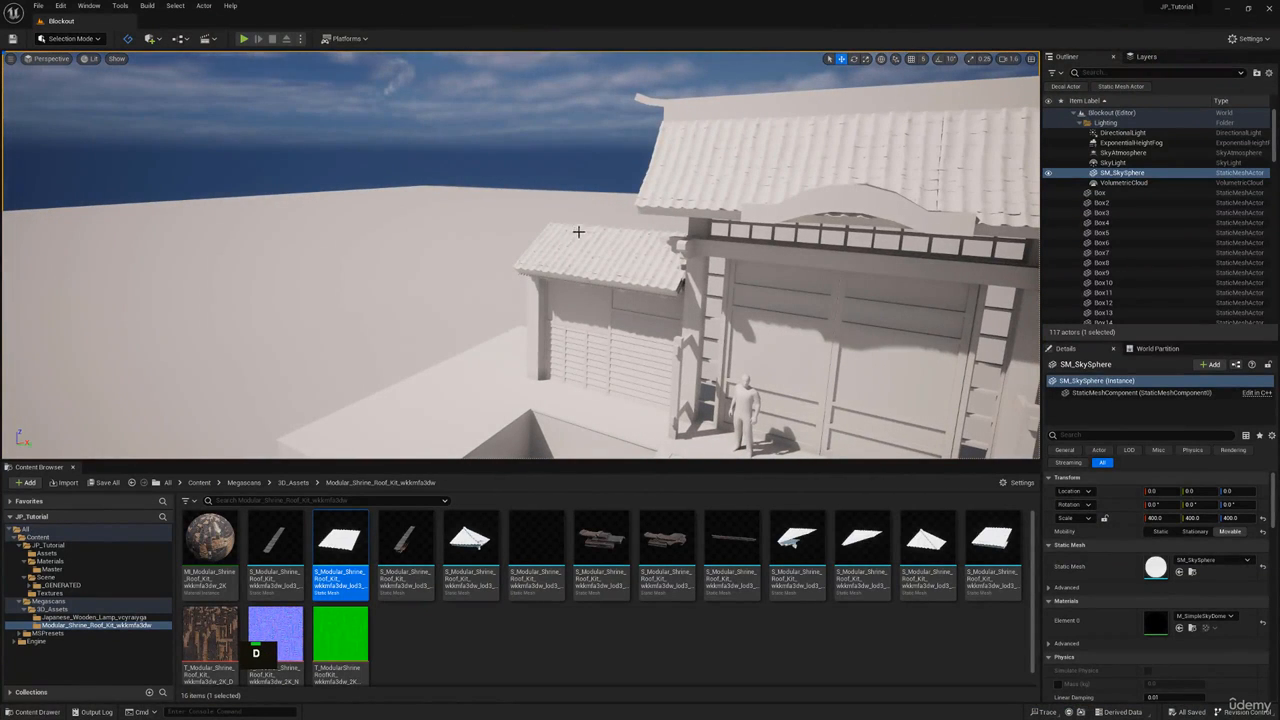
pyautogui.click(568, 241)
pyautogui.moveTo(568, 241); pyautogui.dragTo(555, 250, button='right')
pyautogui.press('w')
pyautogui.hotkey('ctrl', 'v')
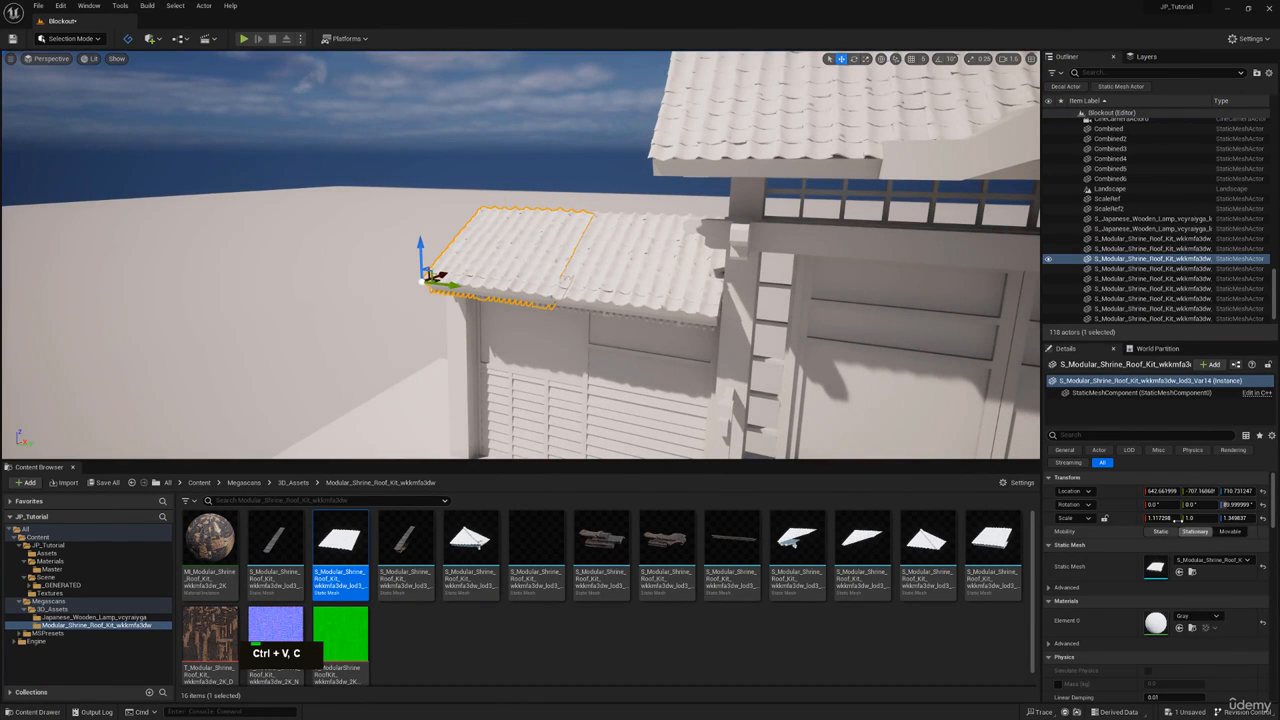
# Step: Reset the roof copy's scale to 1.0 on all axes and raise it above the roof to about Z 820
pyautogui.click(1236, 519)
pyautogui.write('1')
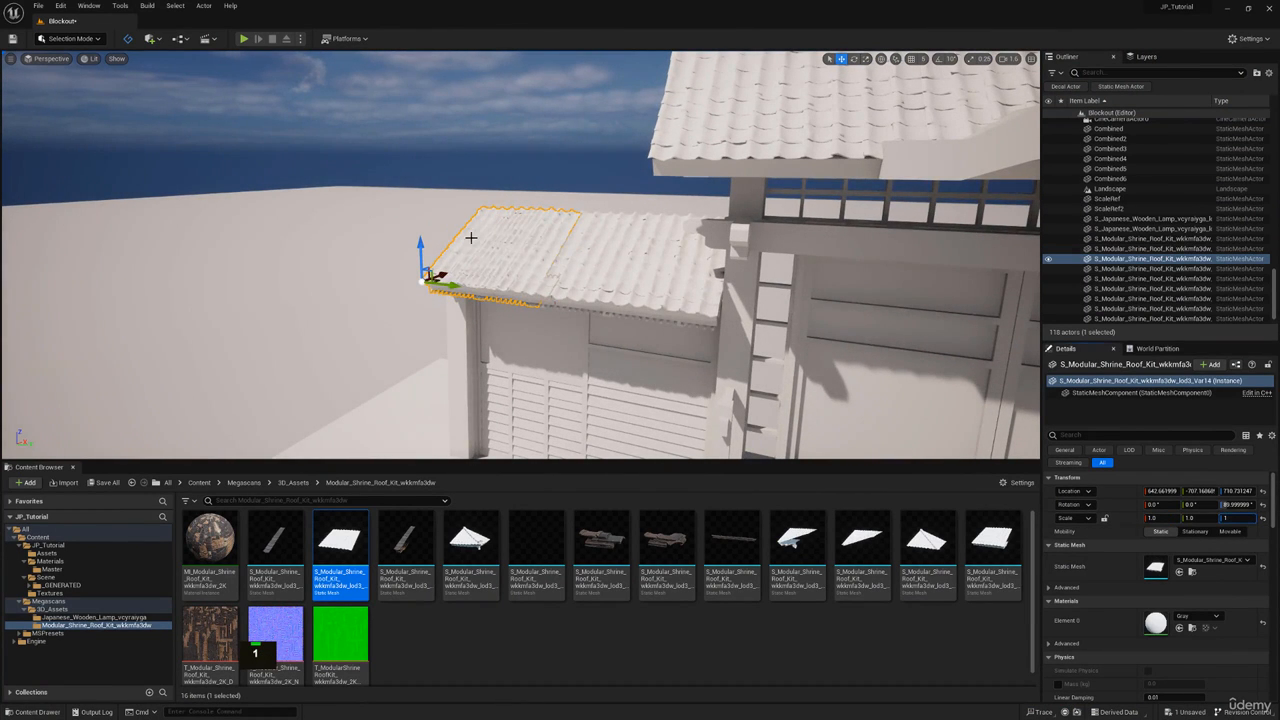
pyautogui.moveTo(424, 247); pyautogui.dragTo(424, 174)
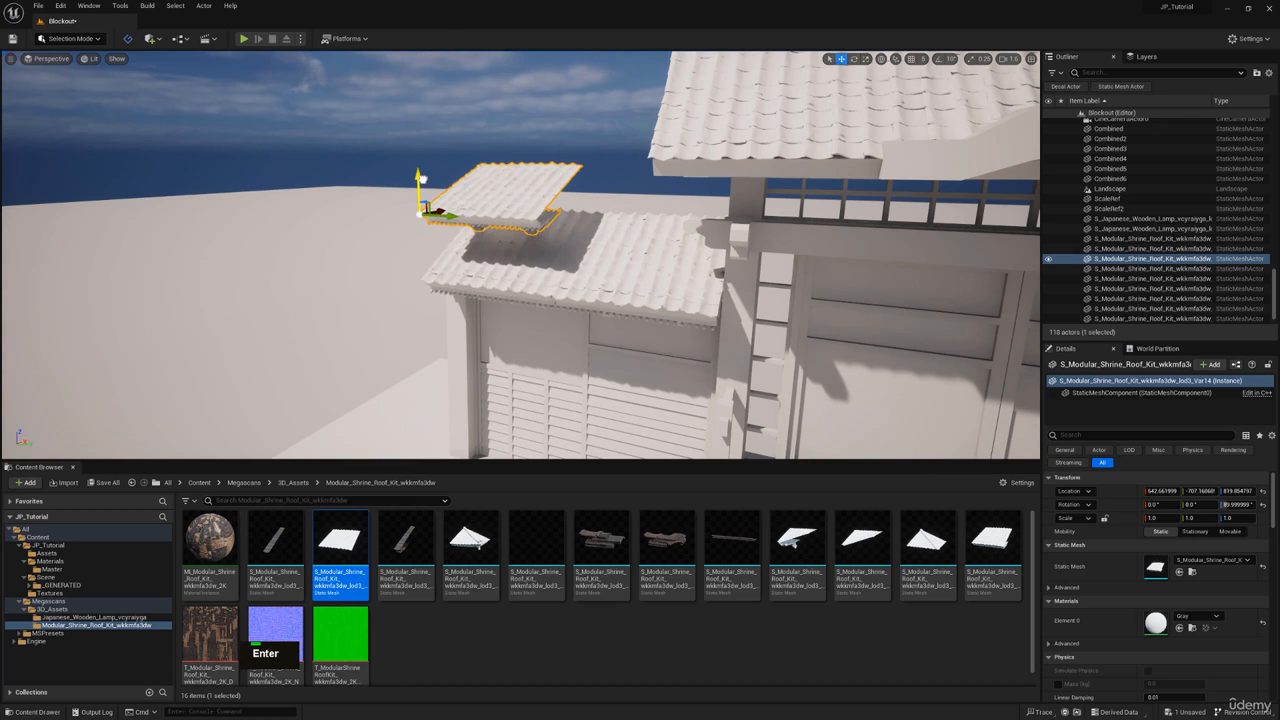
pyautogui.press('w')
pyautogui.moveTo(426, 208); pyautogui.dragTo(426, 208, button='right')
# Step: Turn on 10° rotation snapping and rotate the roof copy to 0° about the Z axis
pyautogui.press('e')
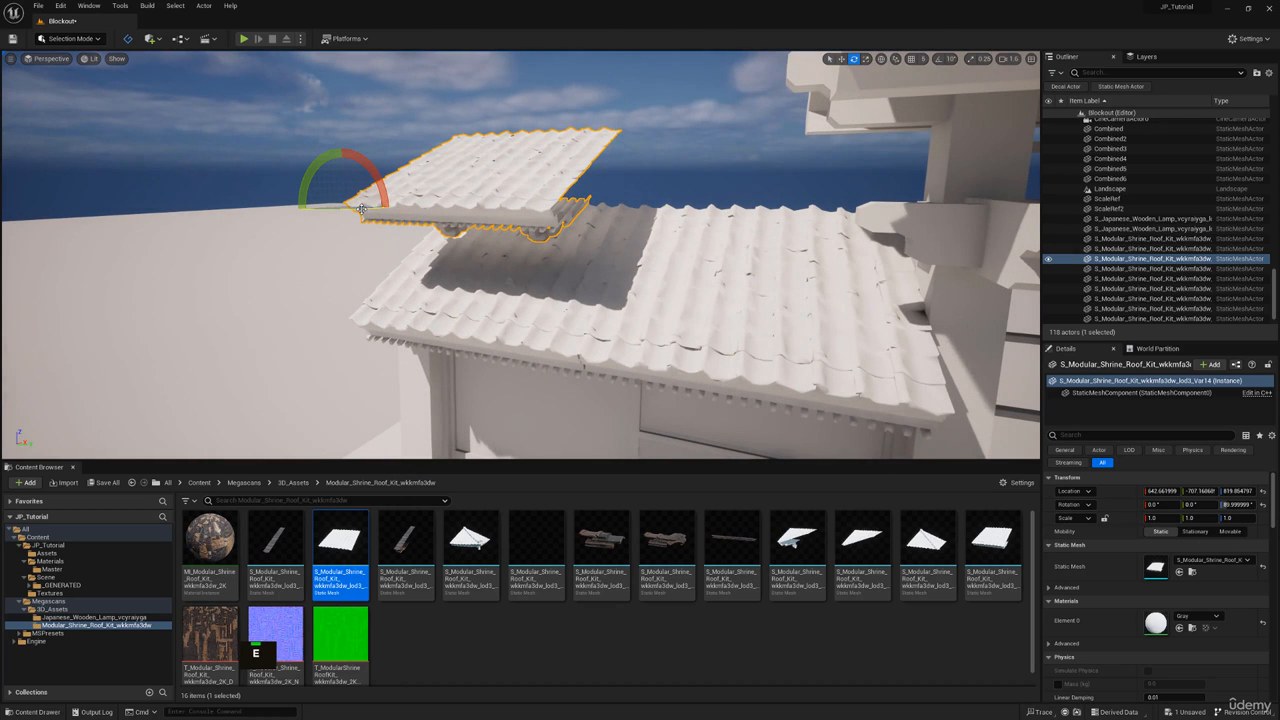
pyautogui.click(943, 65)
pyautogui.moveTo(443, 403); pyautogui.dragTo(443, 403, button='right')
pyautogui.moveTo(650, 397); pyautogui.dragTo(650, 397, button='right')
pyautogui.moveTo(497, 371); pyautogui.dragTo(538, 314)
# Step: Scale the roof copy up uniformly to about 1.76
pyautogui.moveTo(538, 314); pyautogui.dragTo(541, 330, button='right')
pyautogui.scroll(-3, 538, 314)
pyautogui.press('q')
pyautogui.press('d')
pyautogui.press('w')
pyautogui.press('d')
pyautogui.press('w')
pyautogui.press('q')
pyautogui.press('a')
pyautogui.press('r')
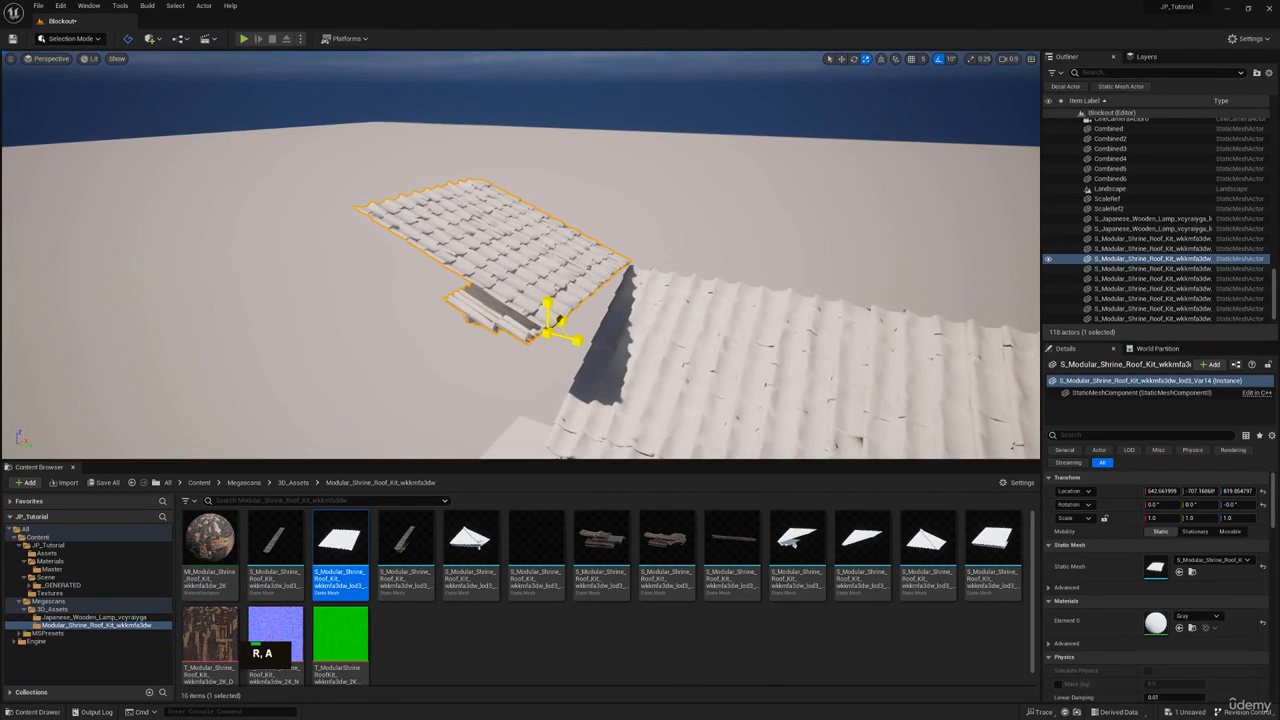
pyautogui.moveTo(558, 320); pyautogui.dragTo(557, 320)
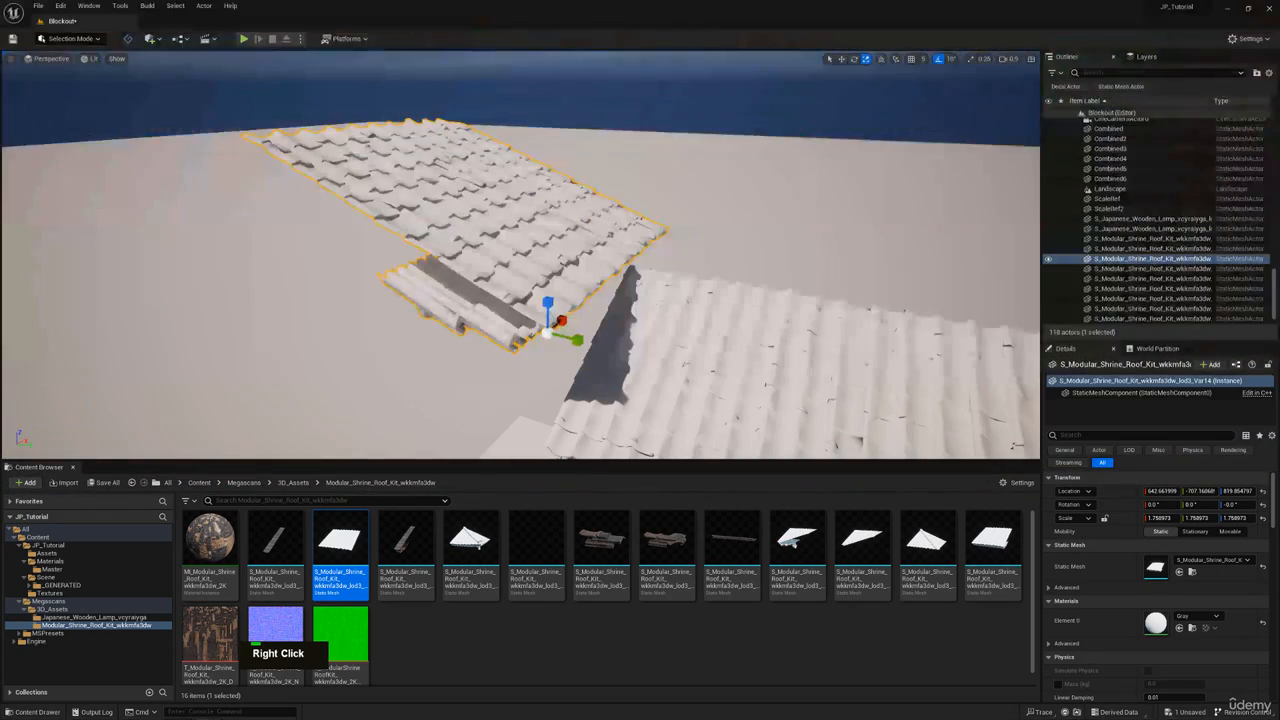
# Step: Move the roof copy toward the main gate and slightly up, to about Y -628 and Z 845
pyautogui.press('s')
pyautogui.moveTo(617, 326); pyautogui.dragTo(608, 311, button='right')
pyautogui.press('q')
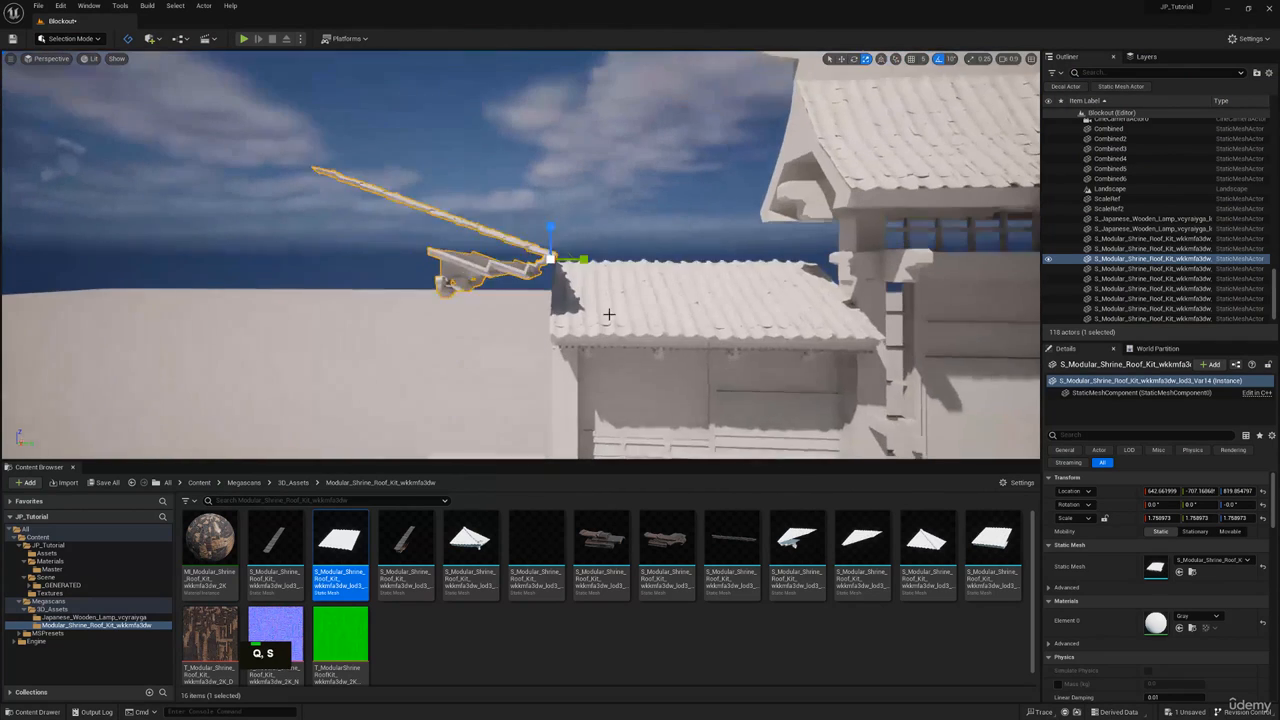
pyautogui.press('w')
pyautogui.moveTo(586, 250); pyautogui.dragTo(606, 209)
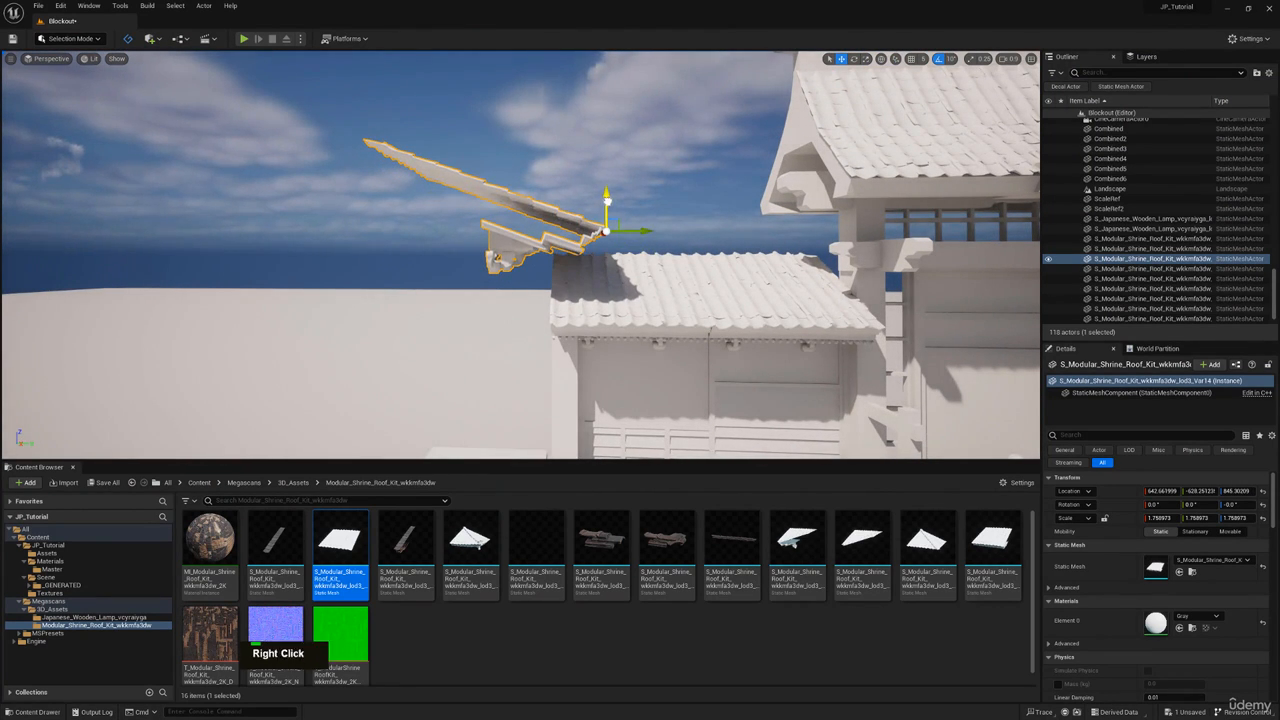
# Step: View the scene through CineCameraActor0, lock the scale proportions and set the roof copy's scale to 1.5
pyautogui.press('s')
pyautogui.moveTo(607, 201); pyautogui.dragTo(414, 150, button='right')
pyautogui.press('w')
pyautogui.press('d')
pyautogui.press('e')
pyautogui.click(60, 60)
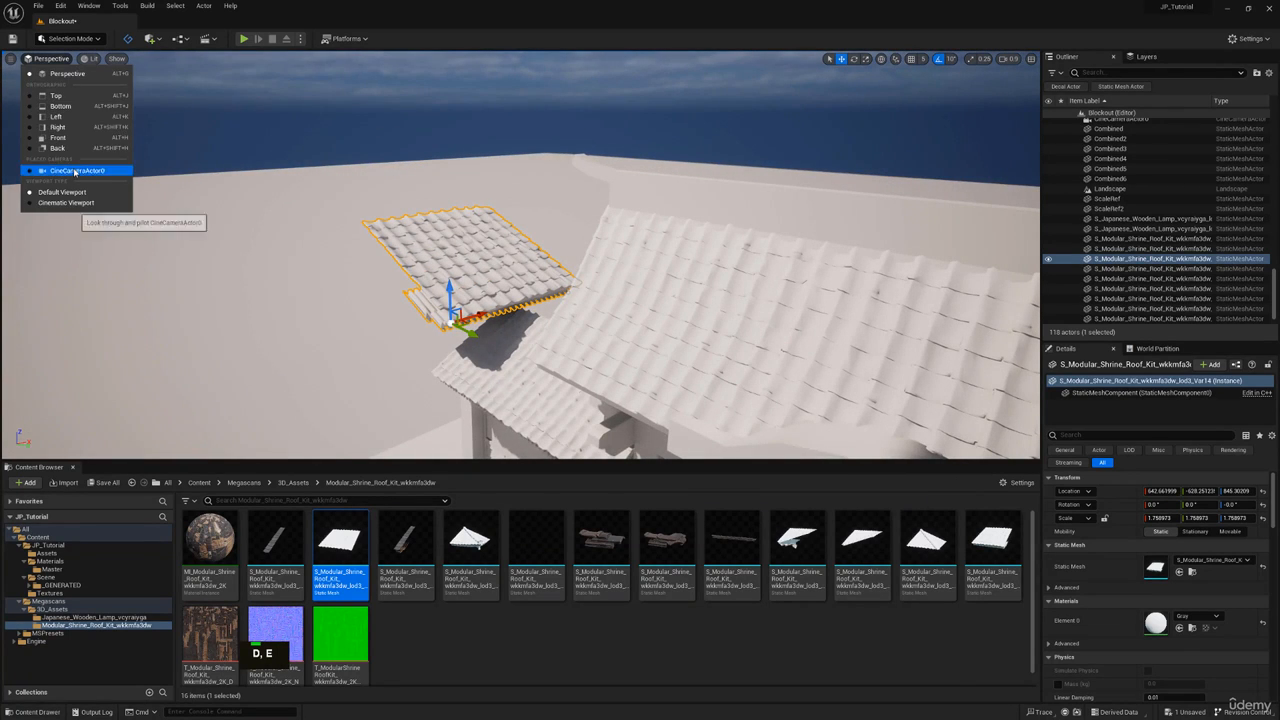
pyautogui.click(70, 171)
pyautogui.press('r')
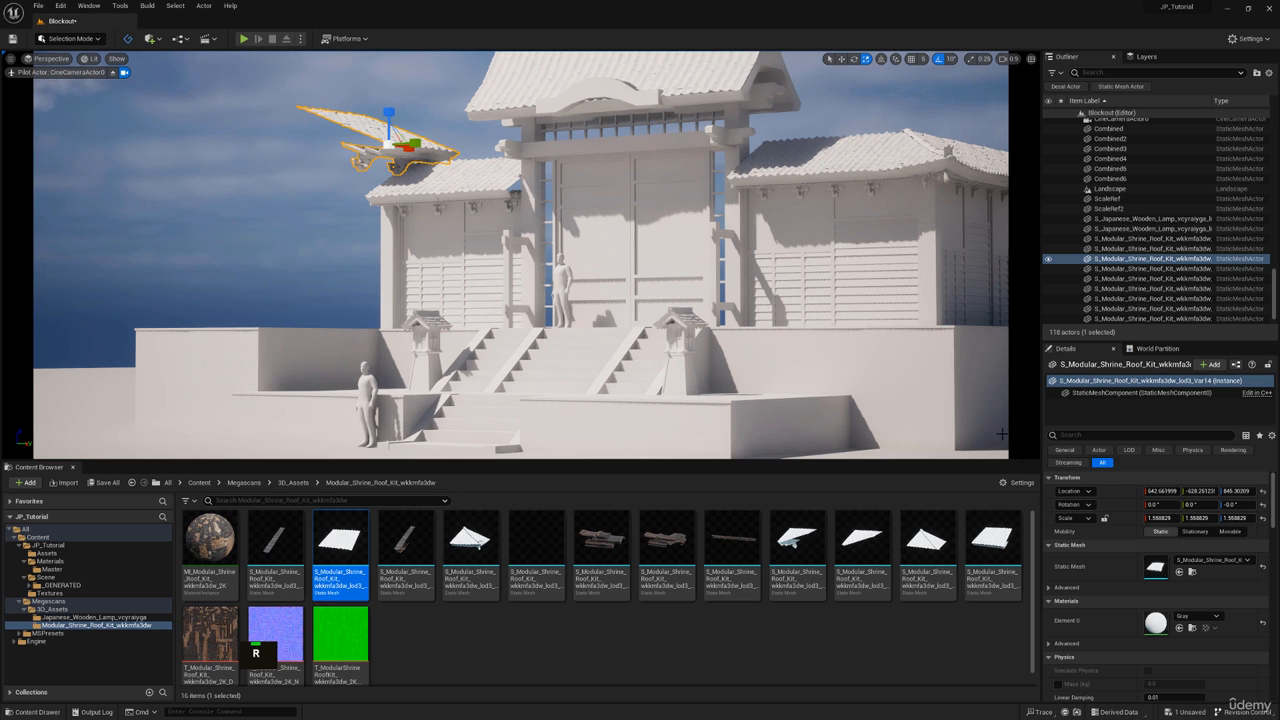
pyautogui.click(1105, 518)
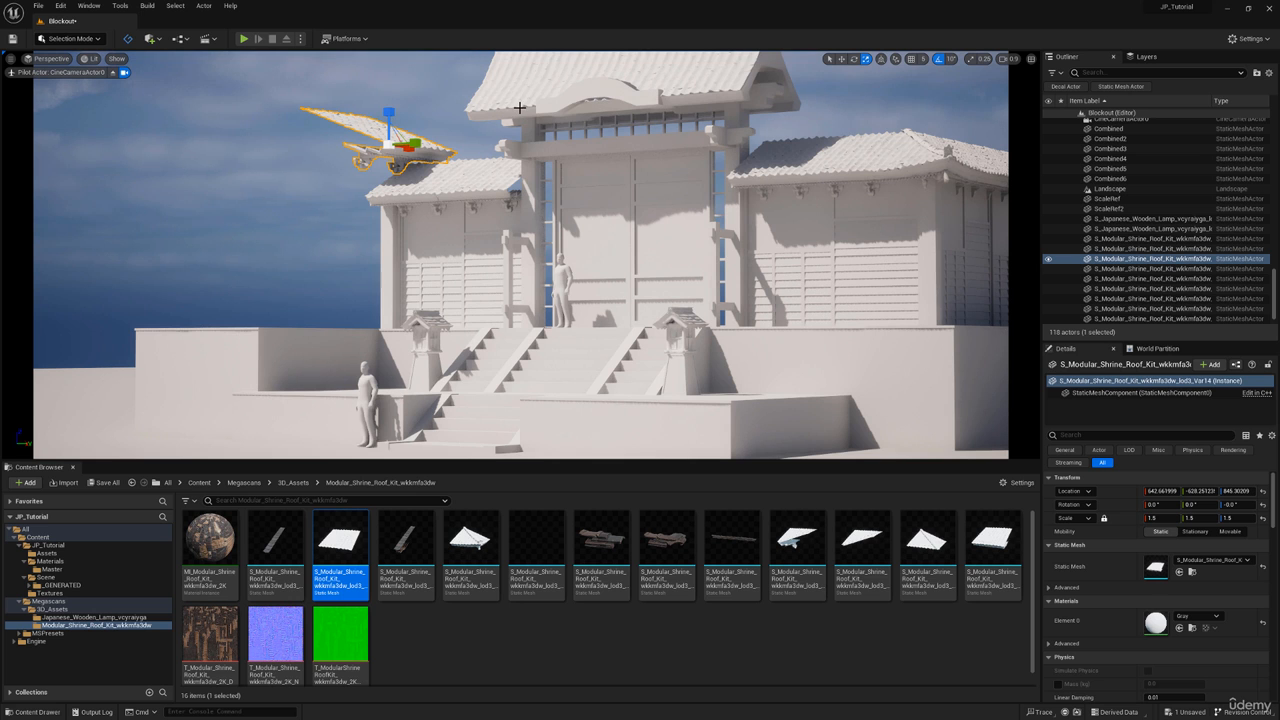
# Step: Leave the camera view and move the roof copy forward along X to about 235
pyautogui.click(112, 73)
pyautogui.press('w')
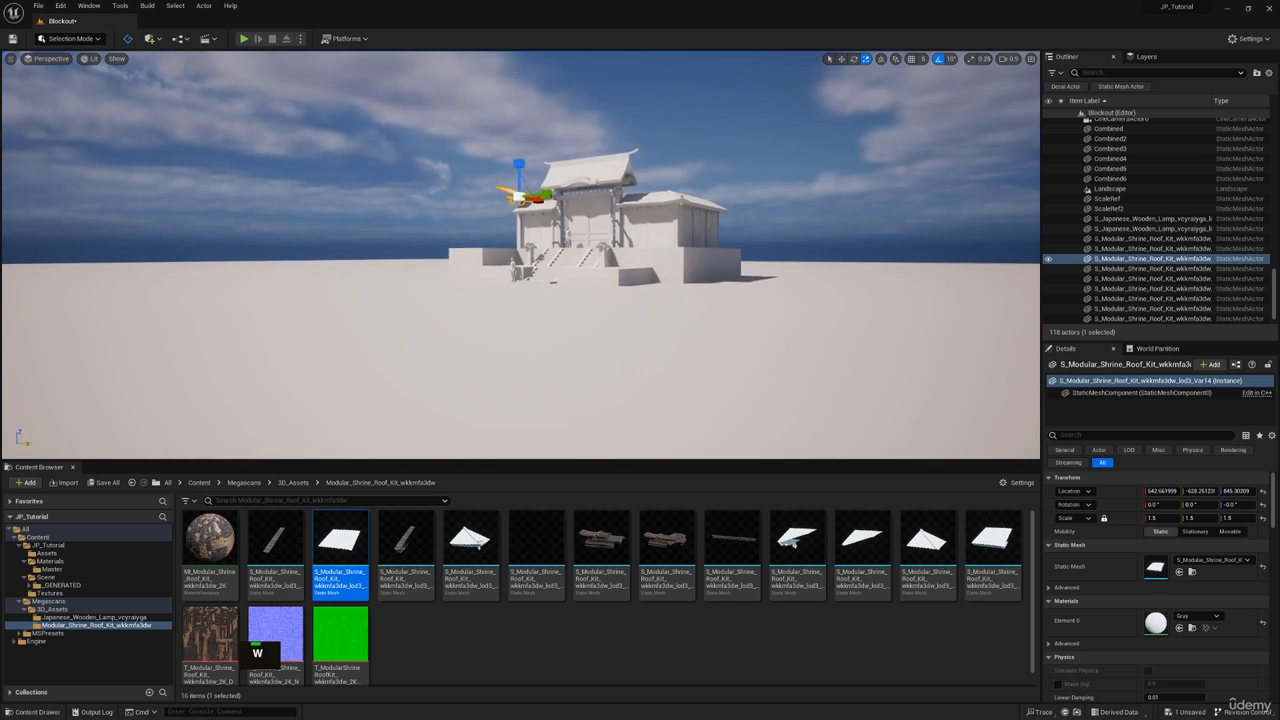
pyautogui.moveTo(501, 206); pyautogui.dragTo(500, 172, button='right')
pyautogui.press('w')
pyautogui.press('q')
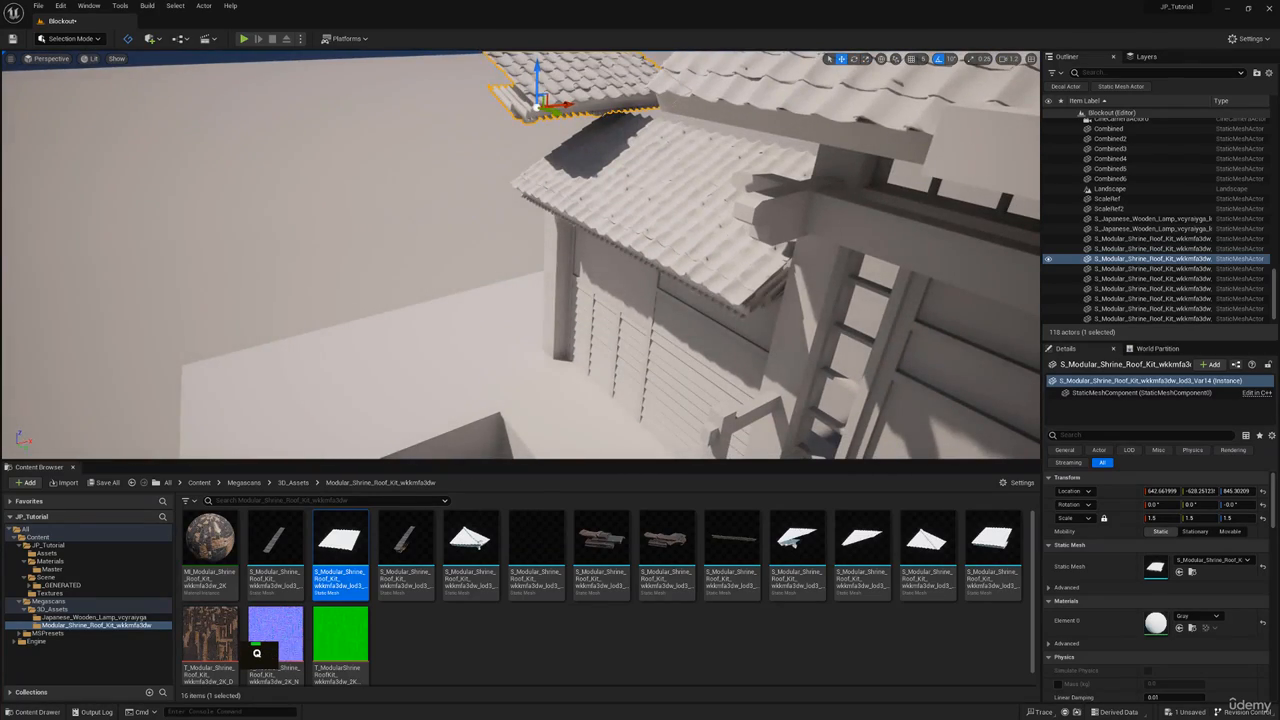
pyautogui.press('a')
pyautogui.moveTo(595, 258); pyautogui.dragTo(415, 427, button='right')
pyautogui.press('w')
pyautogui.press('d')
pyautogui.press('e')
pyautogui.press('a')
pyautogui.moveTo(541, 264); pyautogui.dragTo(264, 234)
pyautogui.press('a')
# Step: Duplicate the roof piece, turn on grid snapping and place the copy alongside it at about X -70
pyautogui.moveTo(264, 234); pyautogui.dragTo(305, 225, button='right')
pyautogui.hotkey('ctrl', 'c')
pyautogui.hotkey('ctrl', 'v')
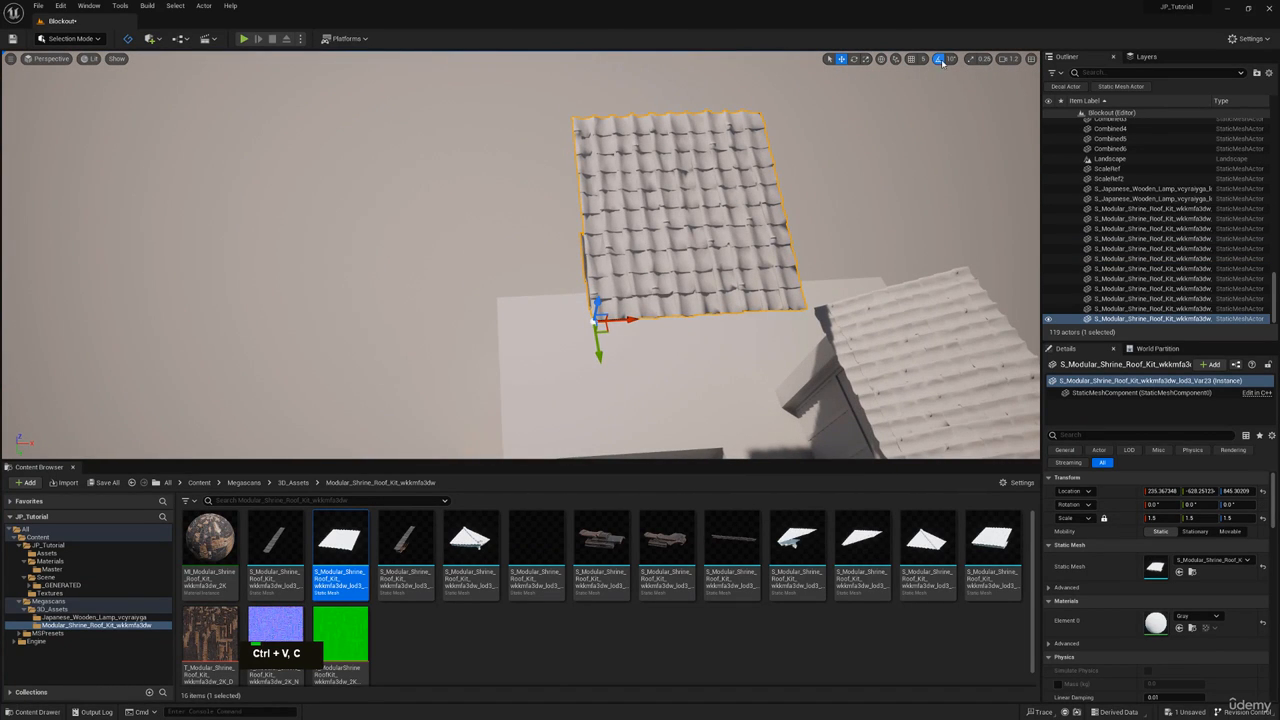
pyautogui.click(910, 59)
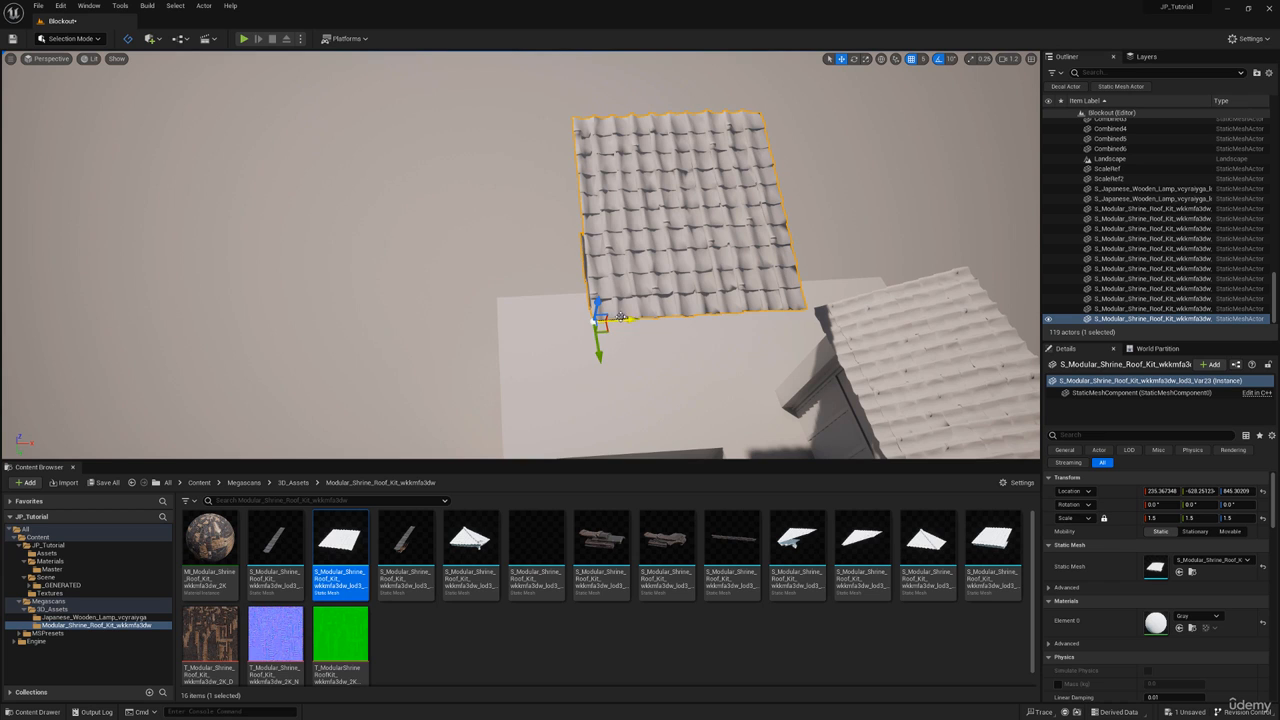
pyautogui.moveTo(620, 317); pyautogui.dragTo(408, 313)
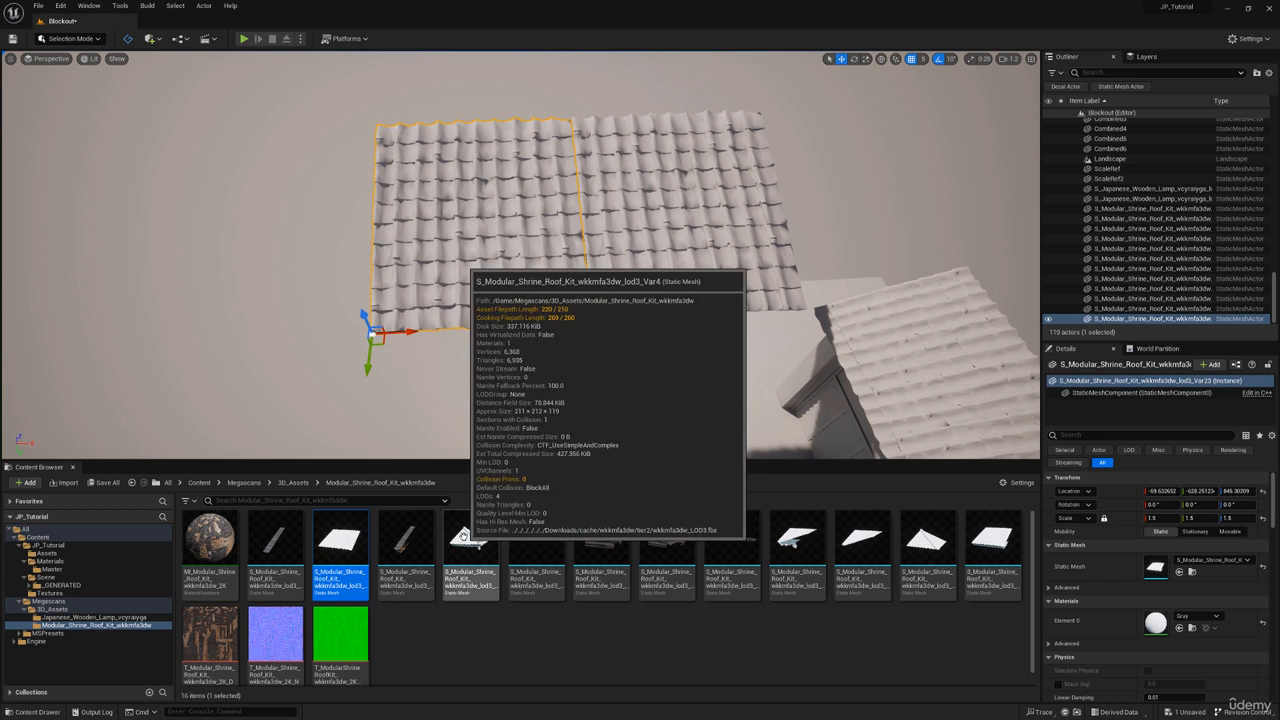
# Step: Replace the new copy's mesh with S_Modular_Shrine_Roof_Kit_wkkmfa3dw_lod3_Var4 and rotate it to 90° about Z
pyautogui.moveTo(460, 535); pyautogui.dragTo(1167, 557)
pyautogui.moveTo(380, 350); pyautogui.dragTo(372, 358, button='right')
pyautogui.press('e')
pyautogui.moveTo(386, 380); pyautogui.dragTo(404, 422)
pyautogui.moveTo(443, 337); pyautogui.dragTo(443, 337, button='right')
# Step: Move the corner roof piece against the flat roof piece, to about X -55 and Y -928
pyautogui.press('w')
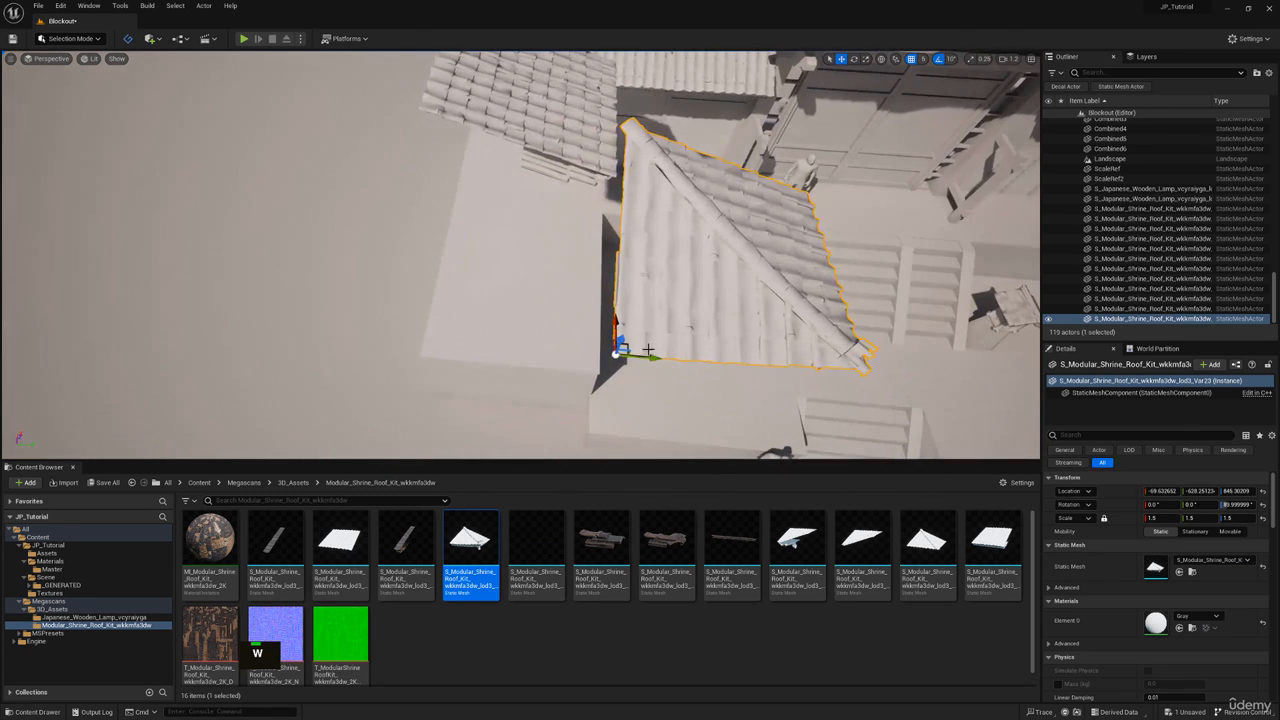
pyautogui.moveTo(649, 358); pyautogui.dragTo(420, 320)
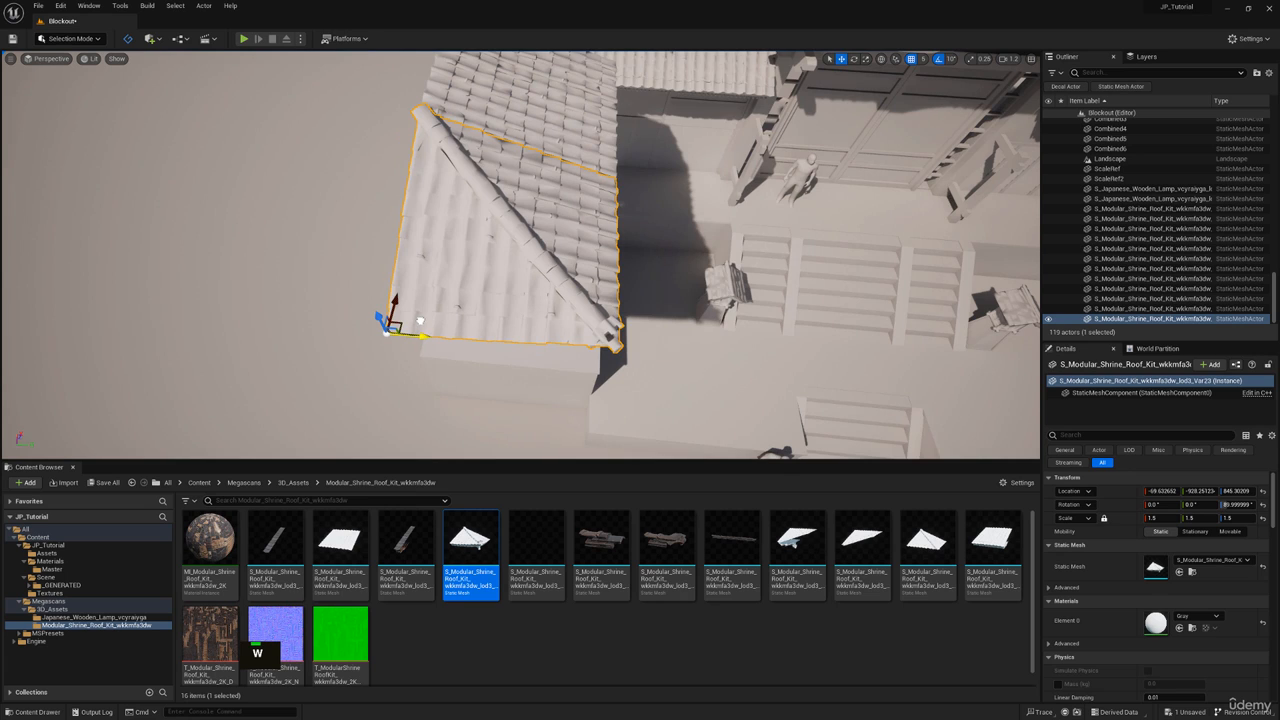
pyautogui.moveTo(420, 320); pyautogui.dragTo(420, 320, button='right')
pyautogui.press('d')
pyautogui.moveTo(524, 241); pyautogui.dragTo(527, 240)
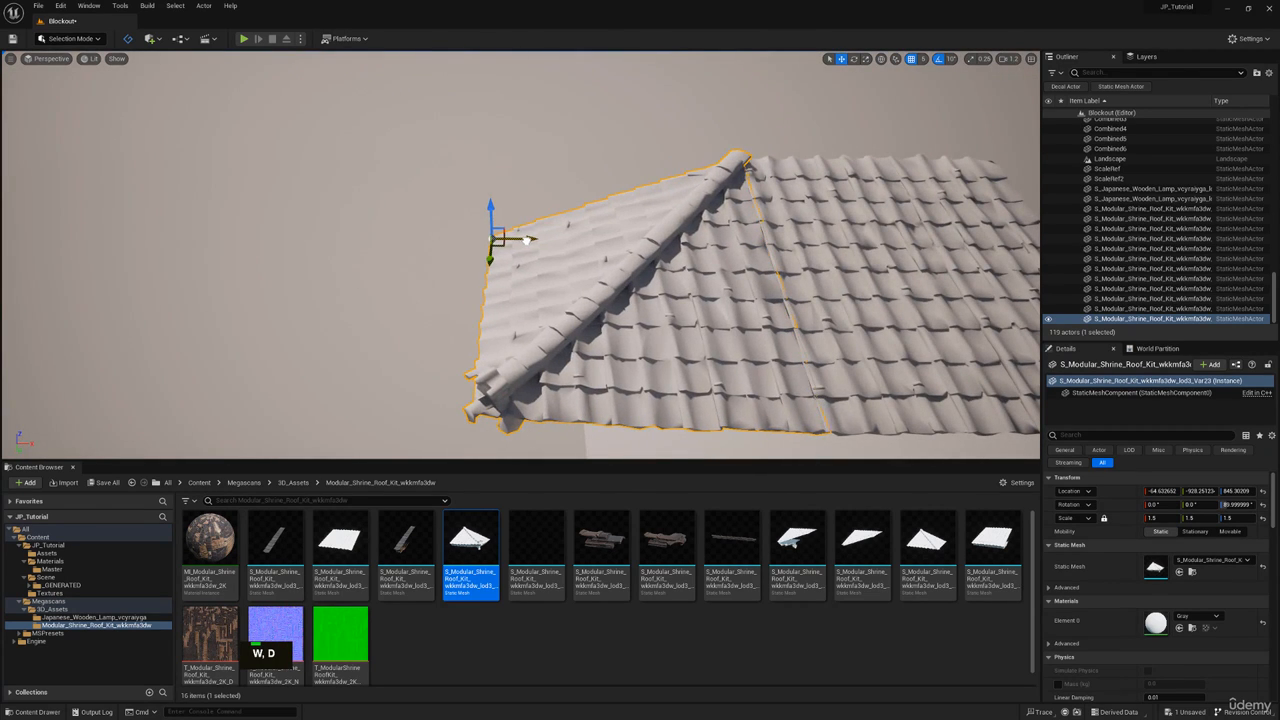
# Step: Duplicate the corner roof piece and rotate the copy to 180° about Z
pyautogui.moveTo(556, 363); pyautogui.dragTo(556, 363, button='right')
pyautogui.hotkey('ctrl', 'c')
pyautogui.press('e')
pyautogui.hotkey('ctrl', 'v')
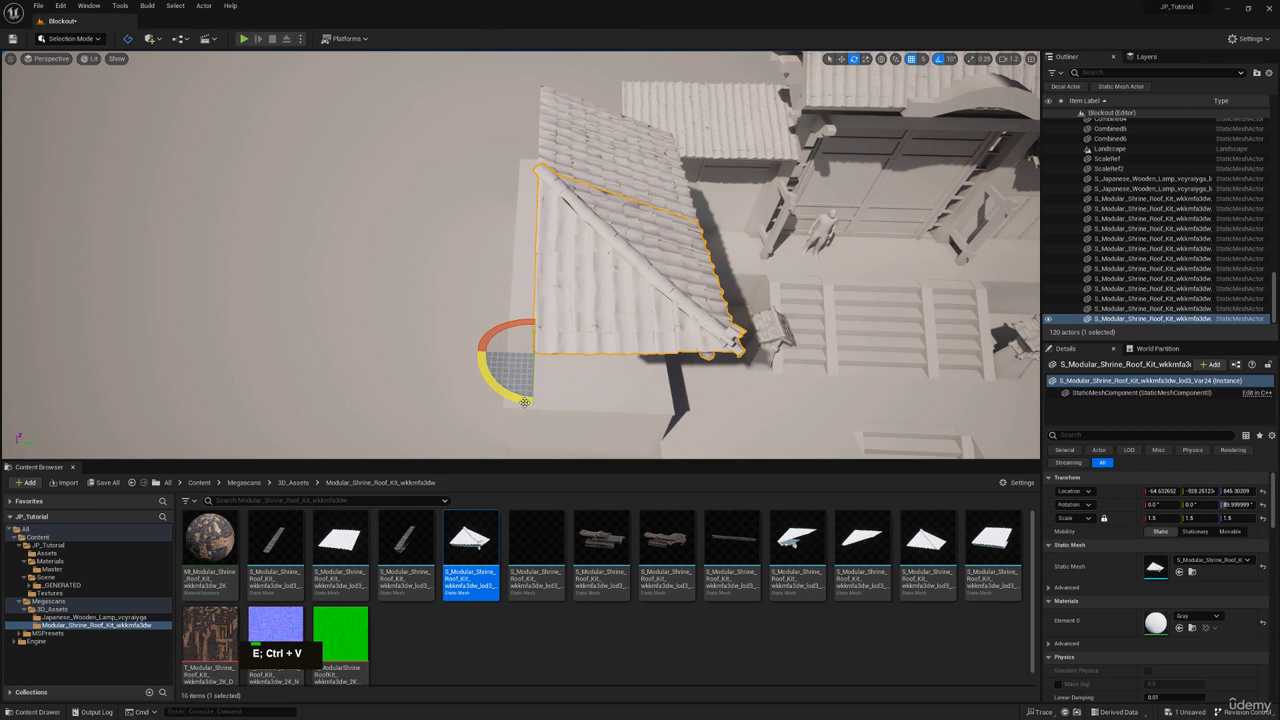
pyautogui.moveTo(524, 401); pyautogui.dragTo(377, 349)
# Step: Move the second corner piece beside the first to form the hipped roof end, at about X 235 and Y -1223
pyautogui.press('w')
pyautogui.press('d')
pyautogui.moveTo(420, 314); pyautogui.dragTo(420, 314, button='right')
pyautogui.moveTo(460, 221); pyautogui.dragTo(589, 158)
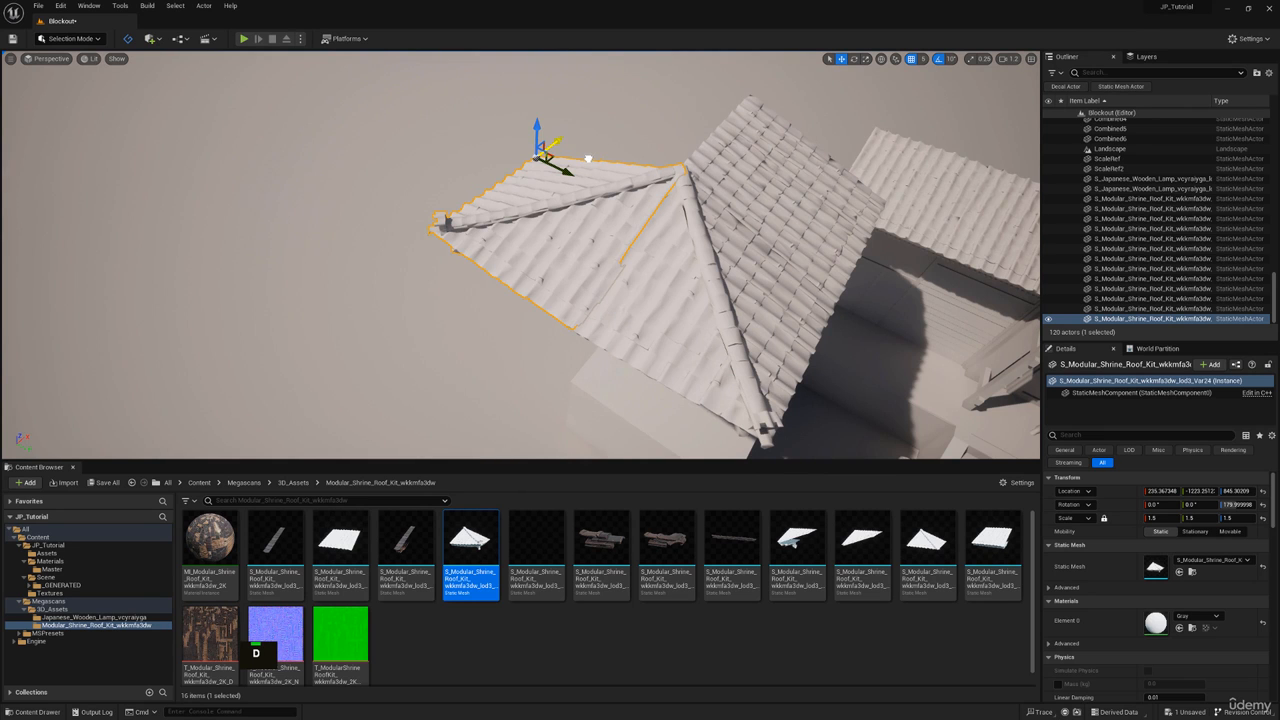
pyautogui.moveTo(466, 173); pyautogui.dragTo(466, 173, button='right')
pyautogui.moveTo(412, 173); pyautogui.dragTo(407, 172)
# Step: Duplicate the flat roof piece next to the corner piece and rotate the copy to 180° about Z
pyautogui.moveTo(407, 172); pyautogui.dragTo(407, 172, button='right')
pyautogui.press('q')
pyautogui.press('e')
pyautogui.press('w')
pyautogui.moveTo(475, 196); pyautogui.dragTo(475, 196, button='right')
pyautogui.press('a')
pyautogui.click(475, 196)
pyautogui.hotkey('ctrl', 'c')
pyautogui.hotkey('ctrl', 'v')
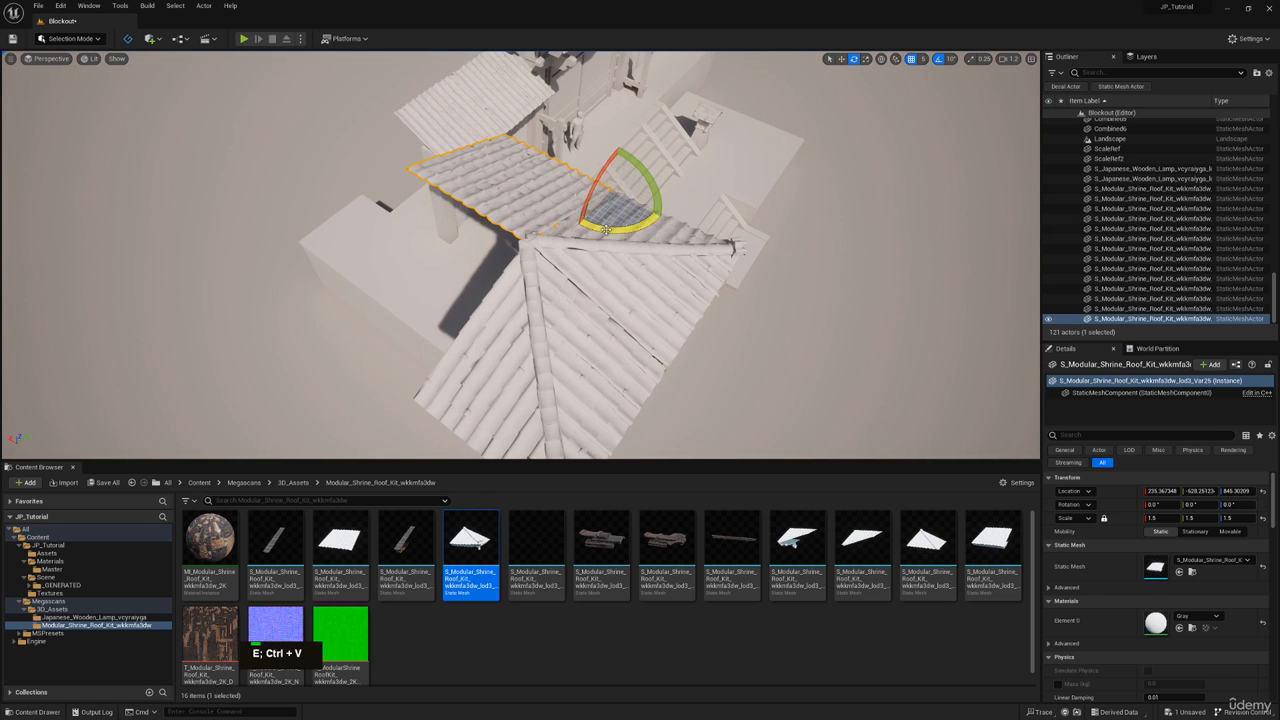
pyautogui.moveTo(605, 230); pyautogui.dragTo(661, 214)
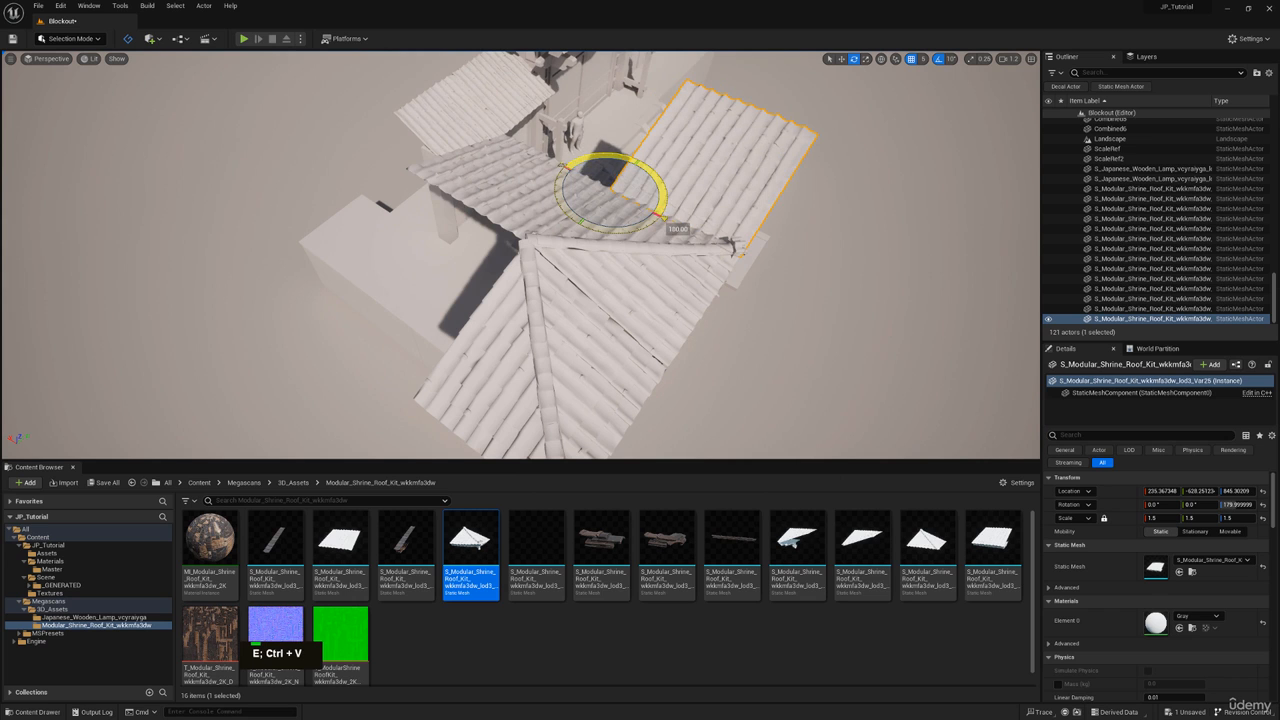
# Step: Move the rotated flat roof piece to the opposite slope beside the second corner piece, at about X 535 and Y -1233
pyautogui.press('w')
pyautogui.moveTo(628, 171); pyautogui.dragTo(397, 332)
pyautogui.moveTo(389, 381); pyautogui.dragTo(258, 304)
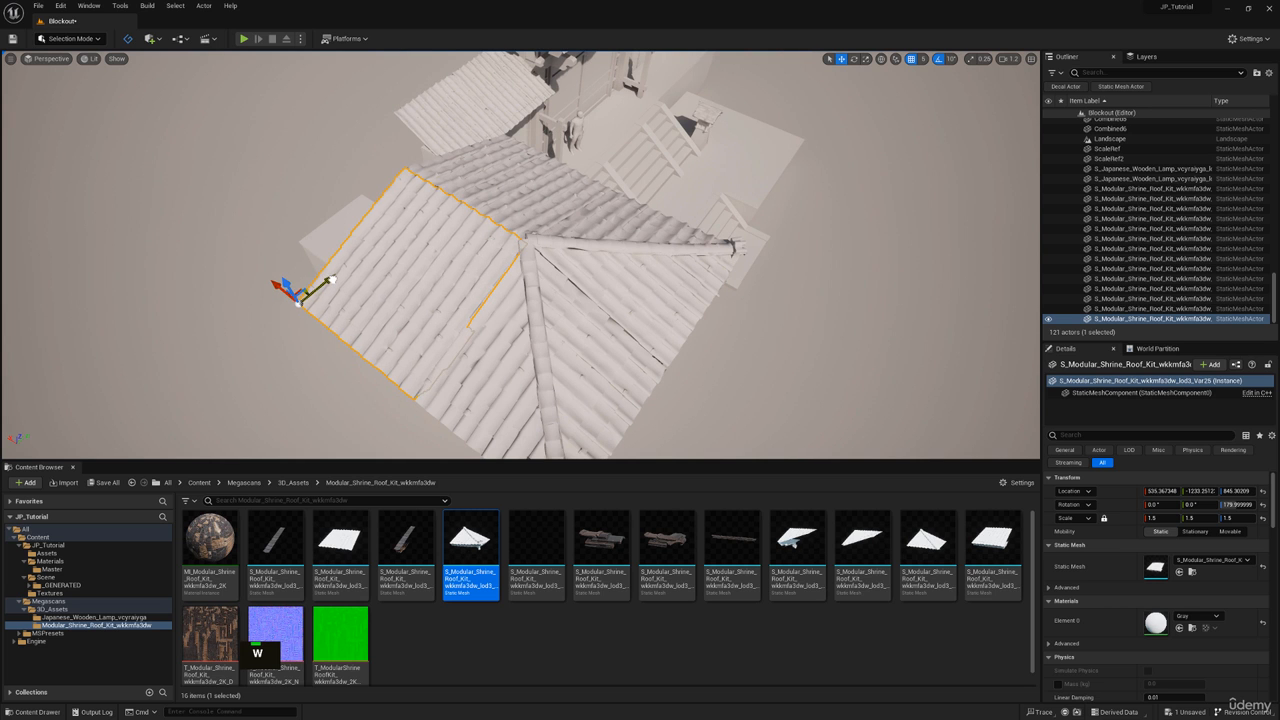
# Step: Select the four new roof pieces and slide them along Y toward the shrine, judging the position through CineCameraActor
pyautogui.moveTo(650, 208); pyautogui.dragTo(591, 208, button='right')
pyautogui.keyDown('ctrl'); pyautogui.click(591, 208); pyautogui.keyUp('ctrl')
pyautogui.keyDown('ctrl'); pyautogui.click(577, 314); pyautogui.keyUp('ctrl')
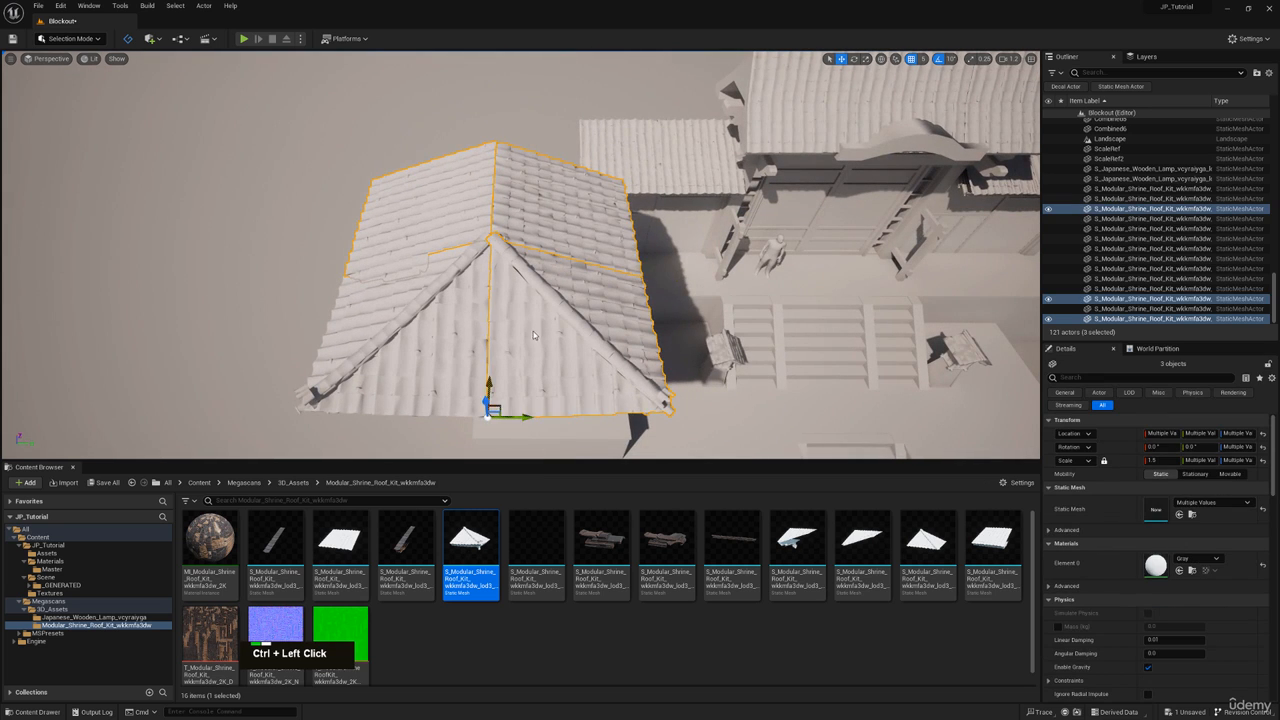
pyautogui.keyDown('ctrl'); pyautogui.click(533, 335); pyautogui.keyUp('ctrl')
pyautogui.keyDown('ctrl'); pyautogui.click(441, 320); pyautogui.keyUp('ctrl')
pyautogui.keyDown('ctrl'); pyautogui.click(560, 281); pyautogui.keyUp('ctrl')
pyautogui.press('d')
pyautogui.moveTo(560, 281); pyautogui.dragTo(406, 133, button='right')
pyautogui.press('q')
pyautogui.press('e')
pyautogui.press('a')
pyautogui.press('q')
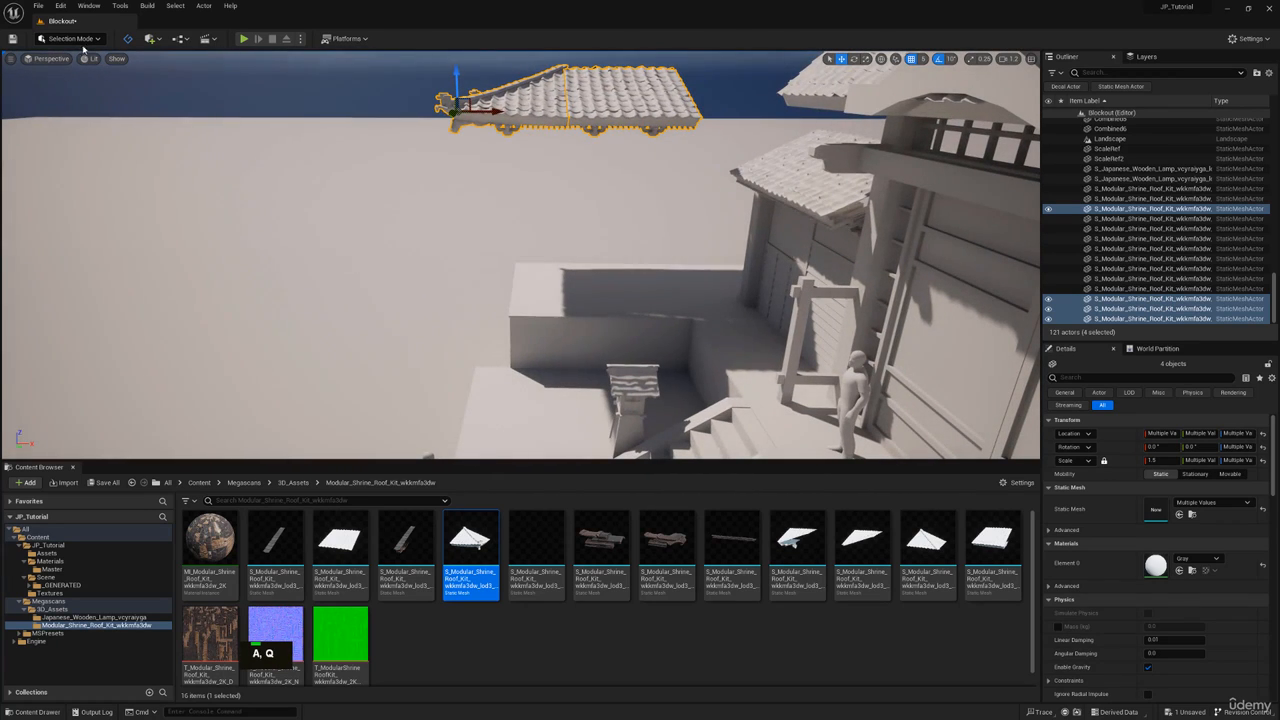
pyautogui.click(55, 58)
pyautogui.click(69, 166)
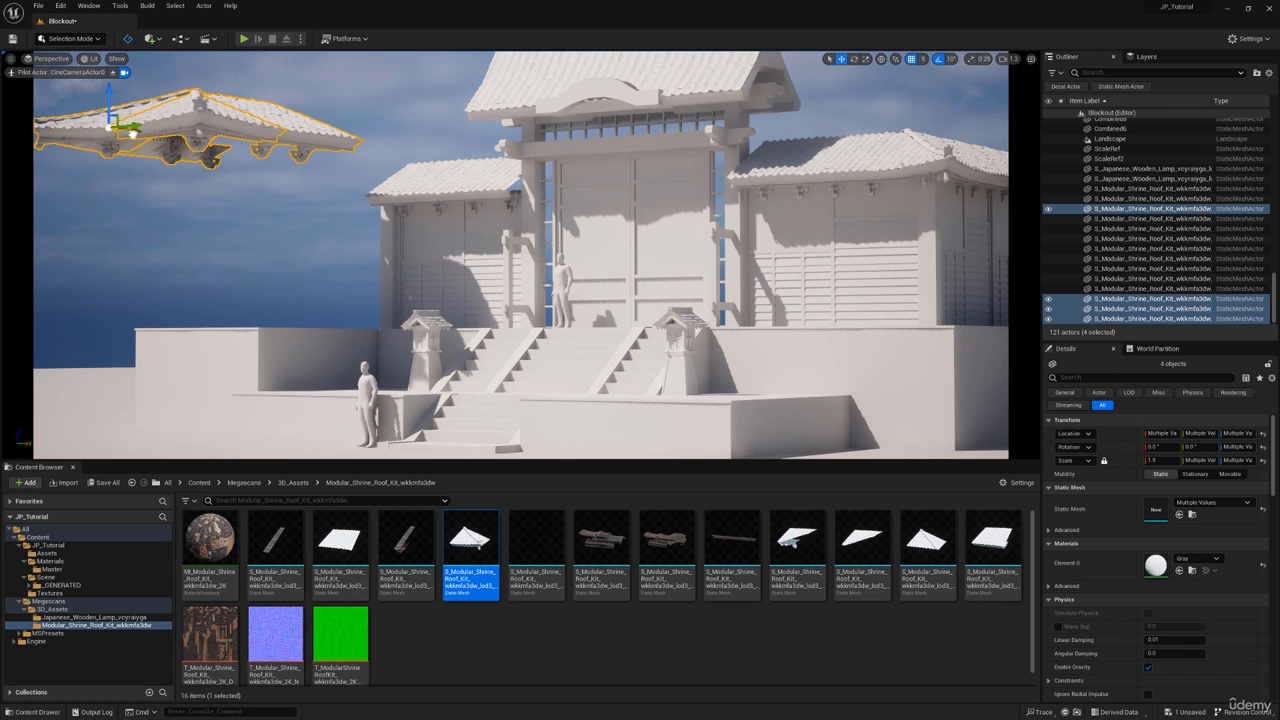
pyautogui.moveTo(132, 133); pyautogui.dragTo(215, 145)
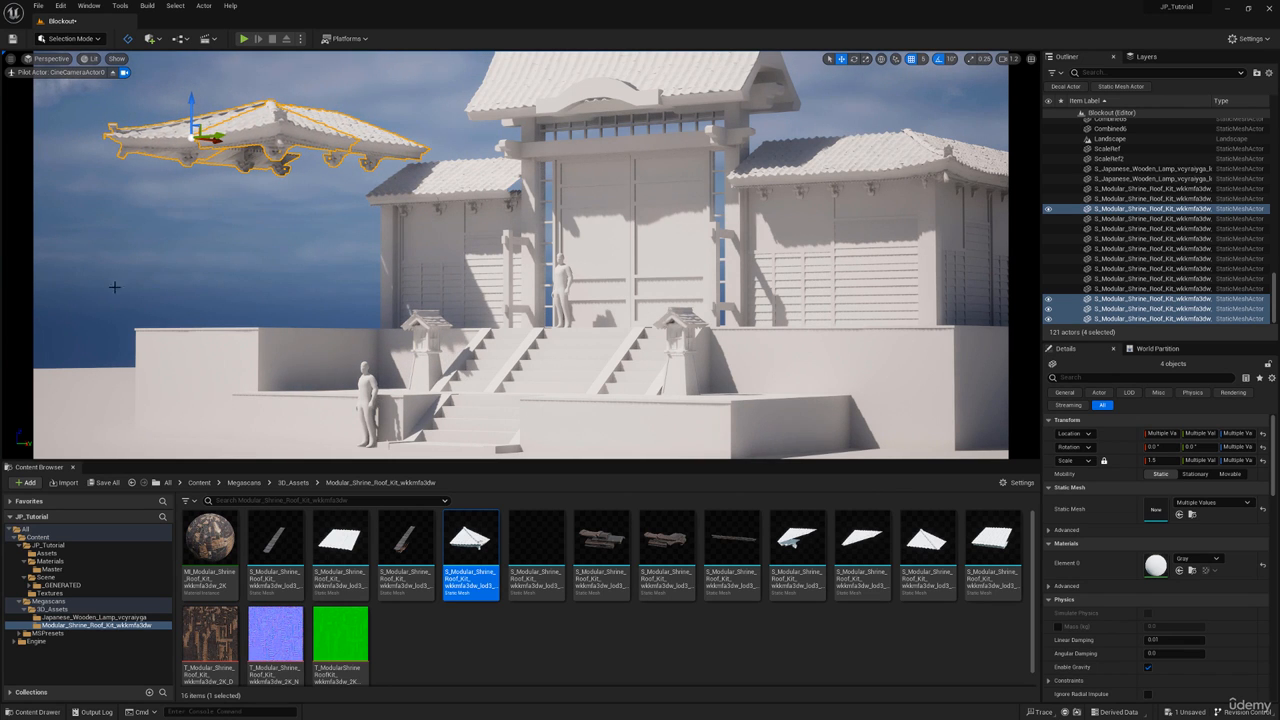
# Step: Leave the camera view, duplicate the two flat roof pieces, and place the copies along X to lengthen the roof
pyautogui.click(113, 72)
pyautogui.moveTo(300, 200); pyautogui.dragTo(262, 201, button='right')
pyautogui.press('w')
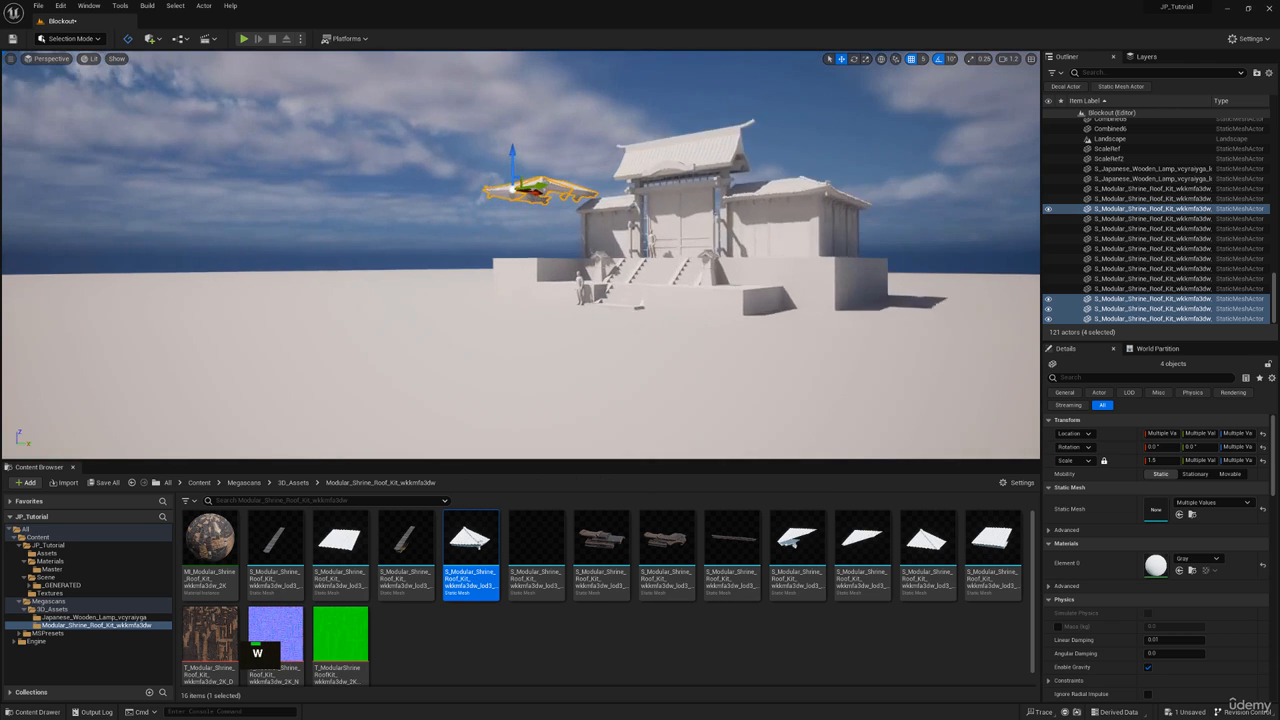
pyautogui.moveTo(640, 200); pyautogui.dragTo(546, 248, button='right')
pyautogui.press('e')
pyautogui.press('d')
pyautogui.click(574, 162)
pyautogui.keyDown('ctrl'); pyautogui.click(576, 231); pyautogui.keyUp('ctrl')
pyautogui.press('d')
pyautogui.hotkey('ctrl', 'c')
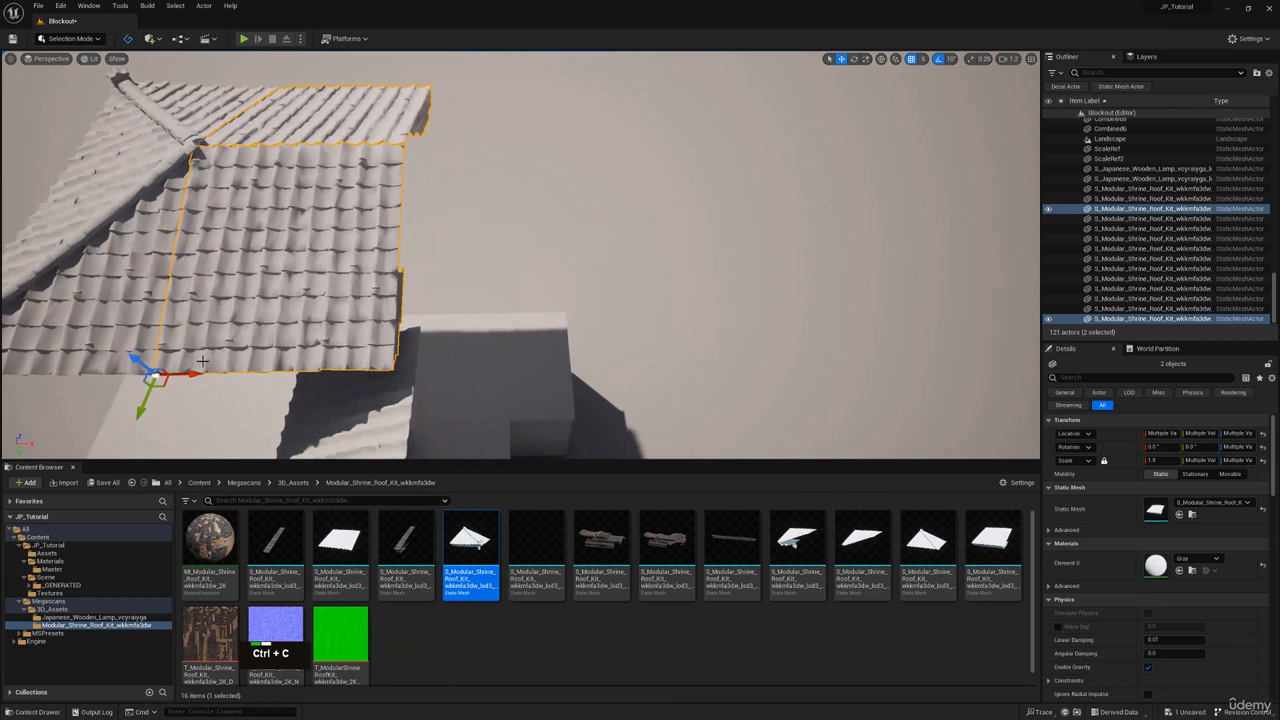
pyautogui.hotkey('ctrl', 'v')
pyautogui.moveTo(470, 88); pyautogui.dragTo(622, 91)
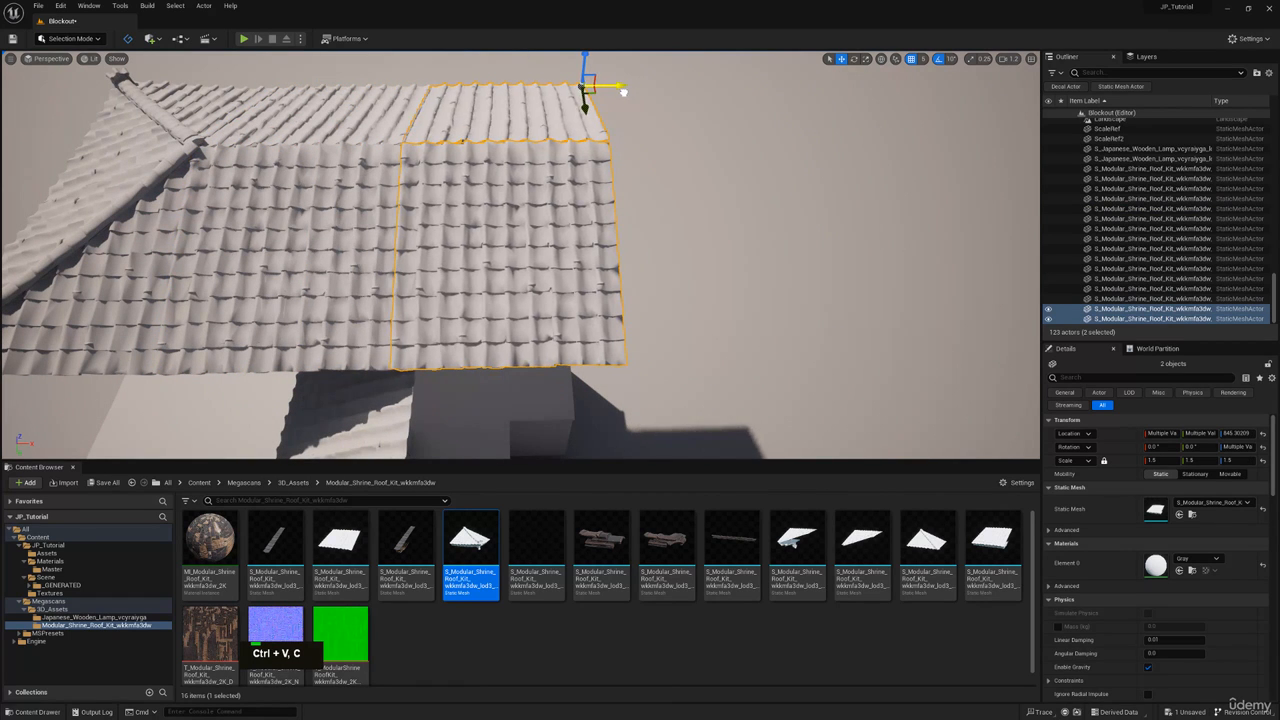
# Step: Duplicate the added pair of flat roof pieces and extend the roof by one more section along X
pyautogui.moveTo(622, 91); pyautogui.dragTo(618, 93, button='right')
pyautogui.press('d')
pyautogui.hotkey('ctrl', 'c')
pyautogui.hotkey('ctrl', 'v')
pyautogui.moveTo(525, 90); pyautogui.dragTo(679, 95)
# Step: Examine the area below the new roof and the reference photo of a wooden wall under a tiled roof
pyautogui.press('a')
pyautogui.moveTo(679, 95); pyautogui.dragTo(705, 108, button='right')
pyautogui.press('w')
pyautogui.press('q')
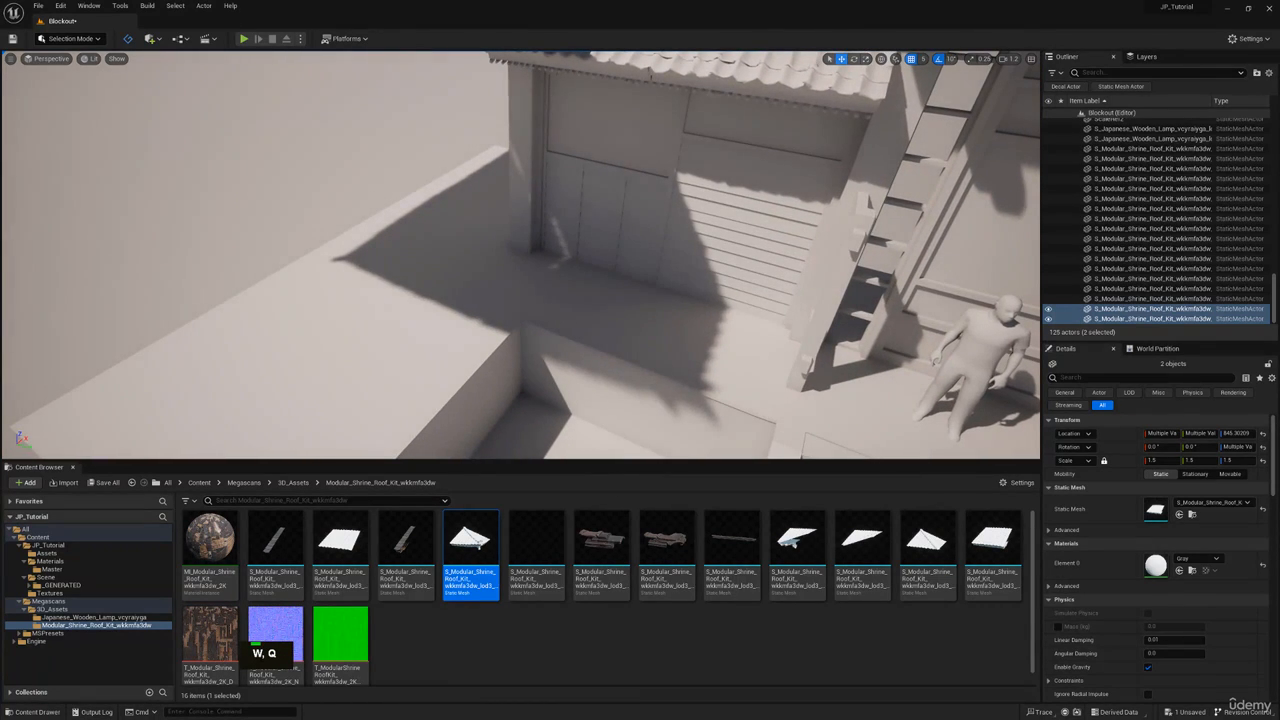
pyautogui.press('w')
pyautogui.press('a')
pyautogui.moveTo(537, 158); pyautogui.dragTo(463, 197, button='right')
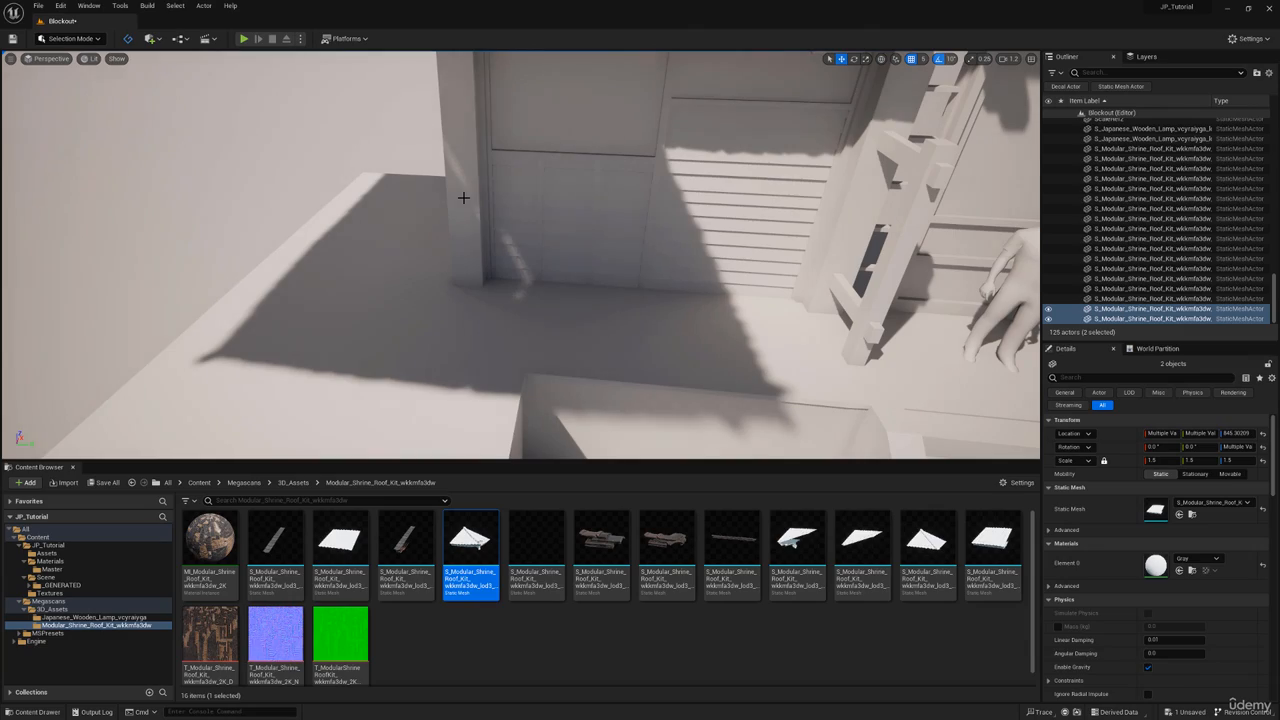
pyautogui.scroll(-5, 330, 347)
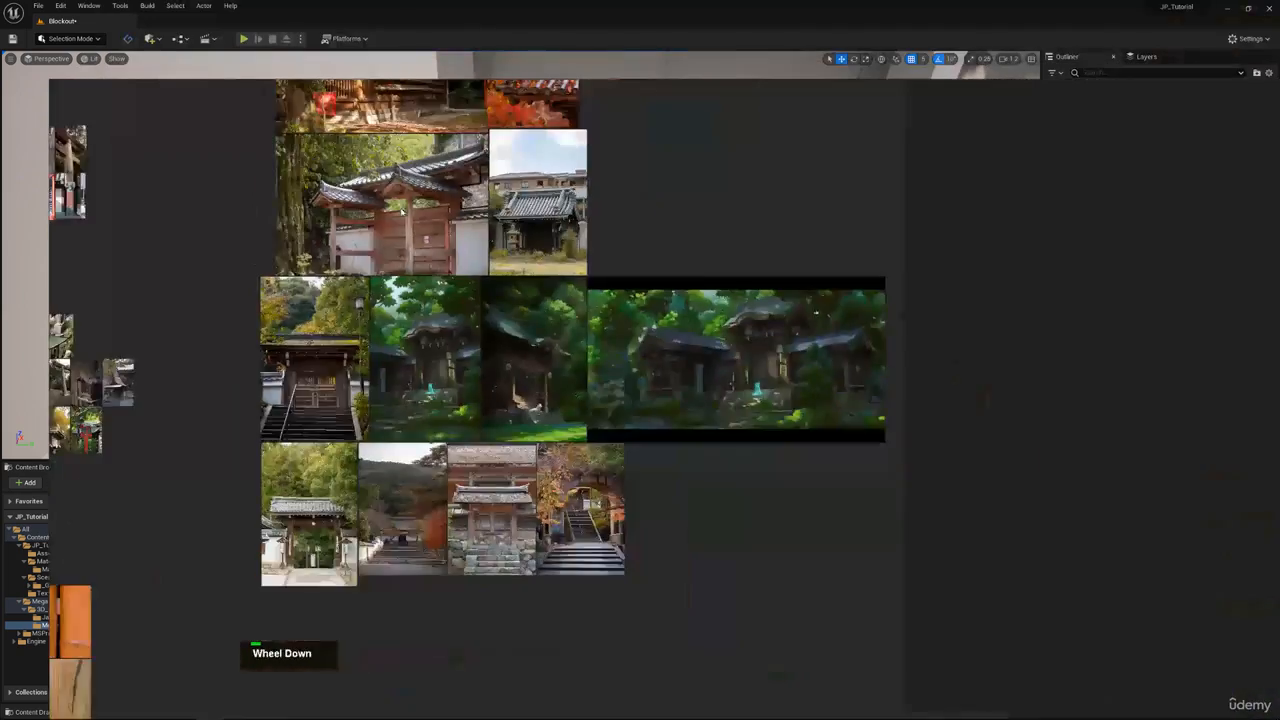
pyautogui.moveTo(330, 347); pyautogui.dragTo(386, 356, button='middle')
pyautogui.scroll(5, 340, 365)
pyautogui.scroll(3, 386, 356)
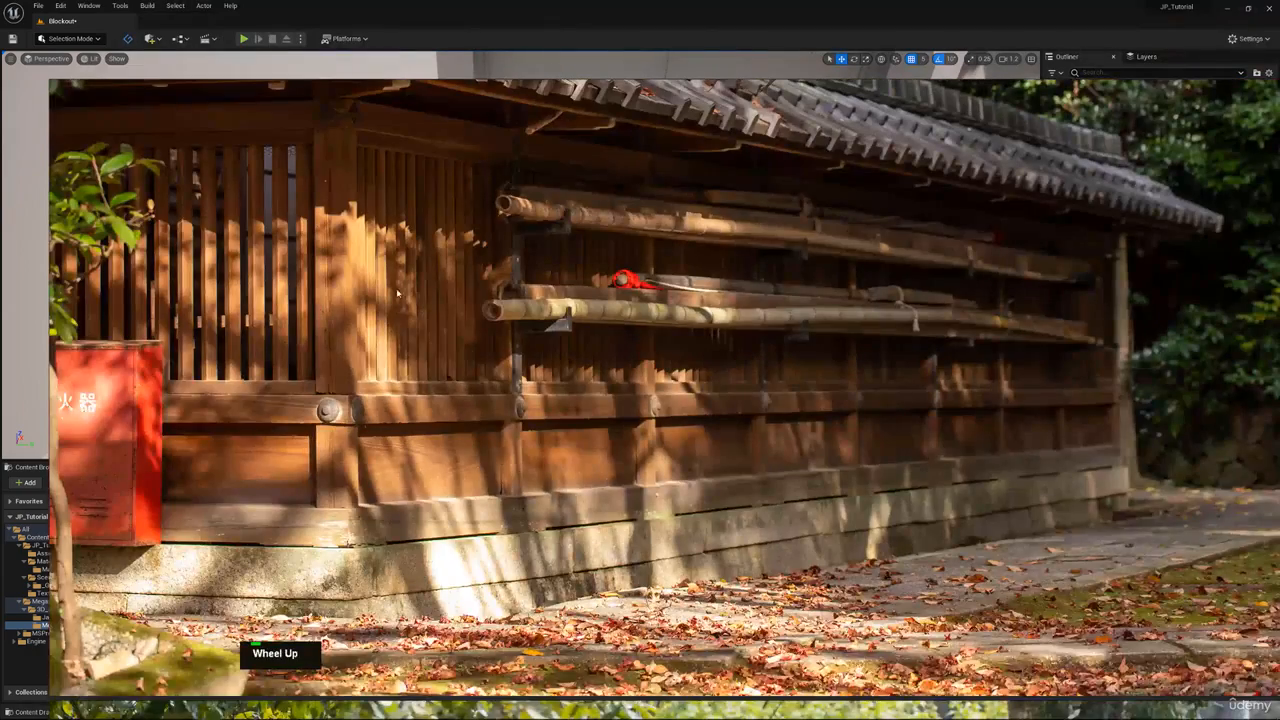
pyautogui.moveTo(440, 124); pyautogui.dragTo(441, 168, button='middle')
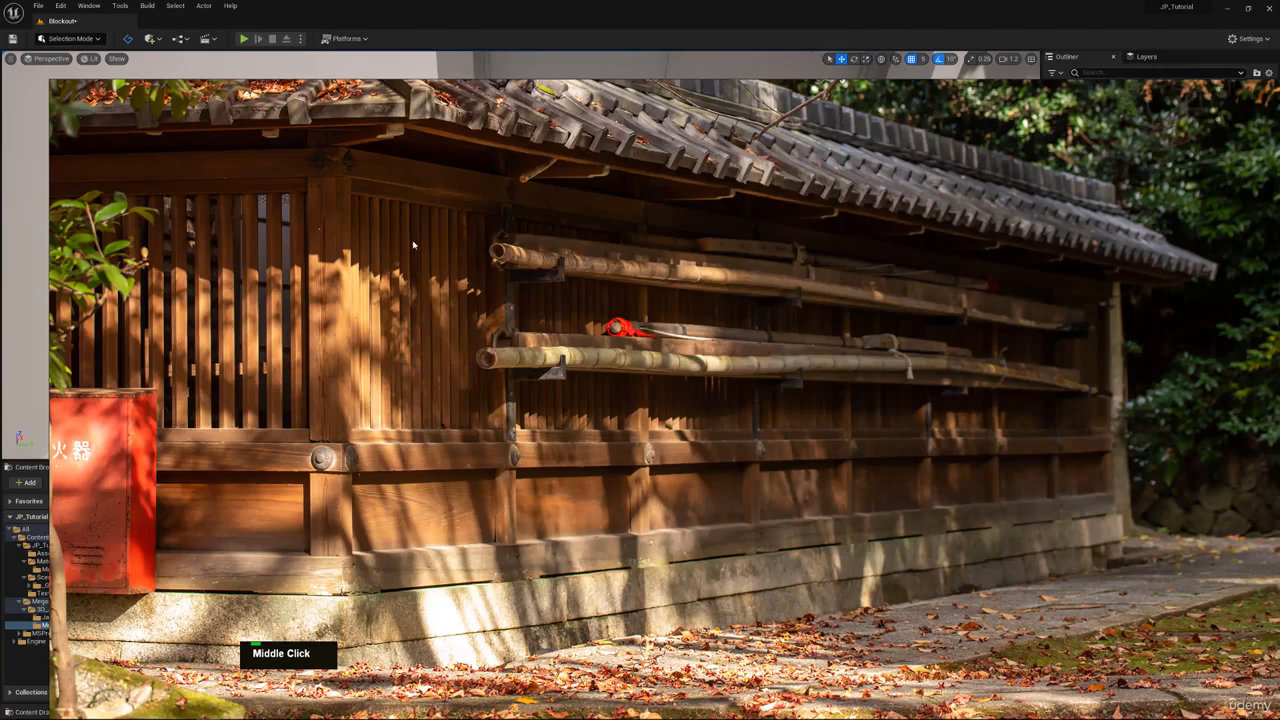
pyautogui.moveTo(25, 250); pyautogui.dragTo(45, 255, button='right')
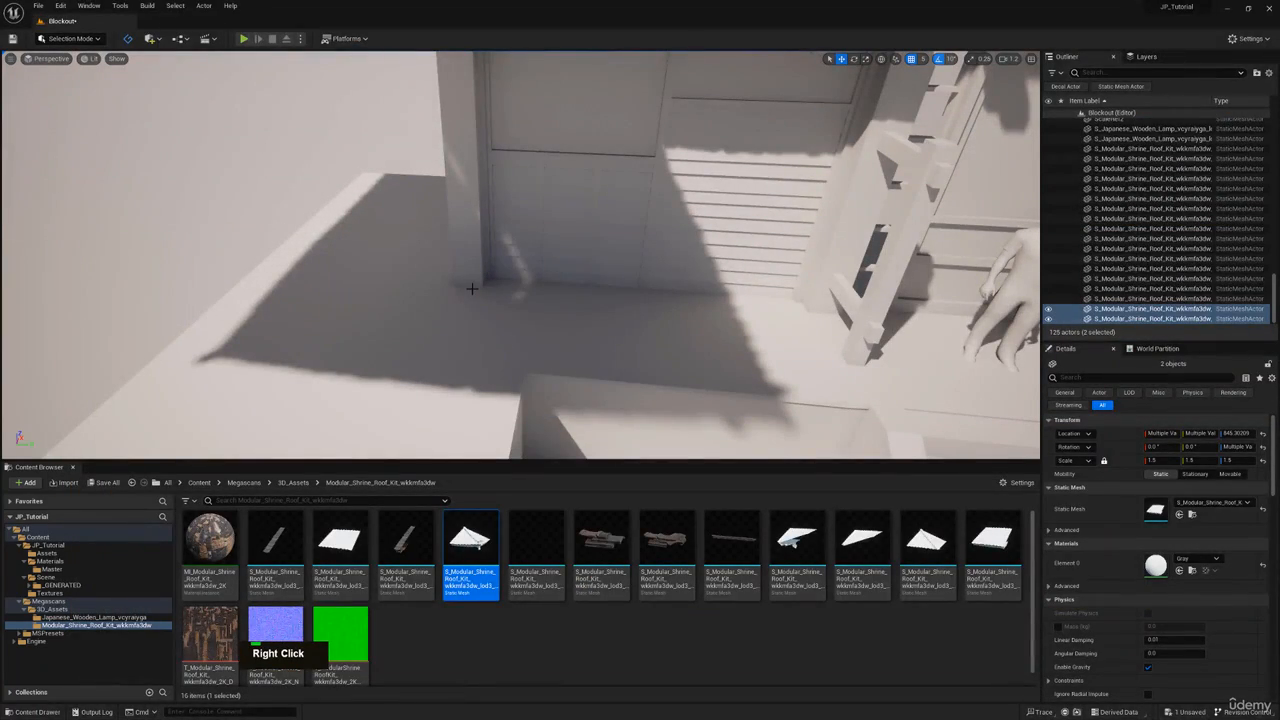
# Step: Select the existing side wing's front corner post and switch to Modeling Mode
pyautogui.press('s')
pyautogui.press('d')
pyautogui.moveTo(525, 261)
pyautogui.mouseDown(button='right')
pyautogui.moveTo(520, 250)
pyautogui.moveTo(515, 290)
pyautogui.moveTo(528, 258)
pyautogui.moveTo(505, 262)
pyautogui.mouseUp(button='right')
pyautogui.press('w')
pyautogui.click(525, 261)
pyautogui.click(68, 38)
pyautogui.click(75, 98)
# Step: Paste a copy of the corner post and turn it into an independent mesh with the Duplicate tool, deleting the input
pyautogui.press('w')
pyautogui.moveTo(655, 268); pyautogui.dragTo(690, 270, button='right')
pyautogui.hotkey('ctrl', 'c')
pyautogui.hotkey('ctrl', 'v')
pyautogui.moveTo(659, 270); pyautogui.dragTo(310, 181)
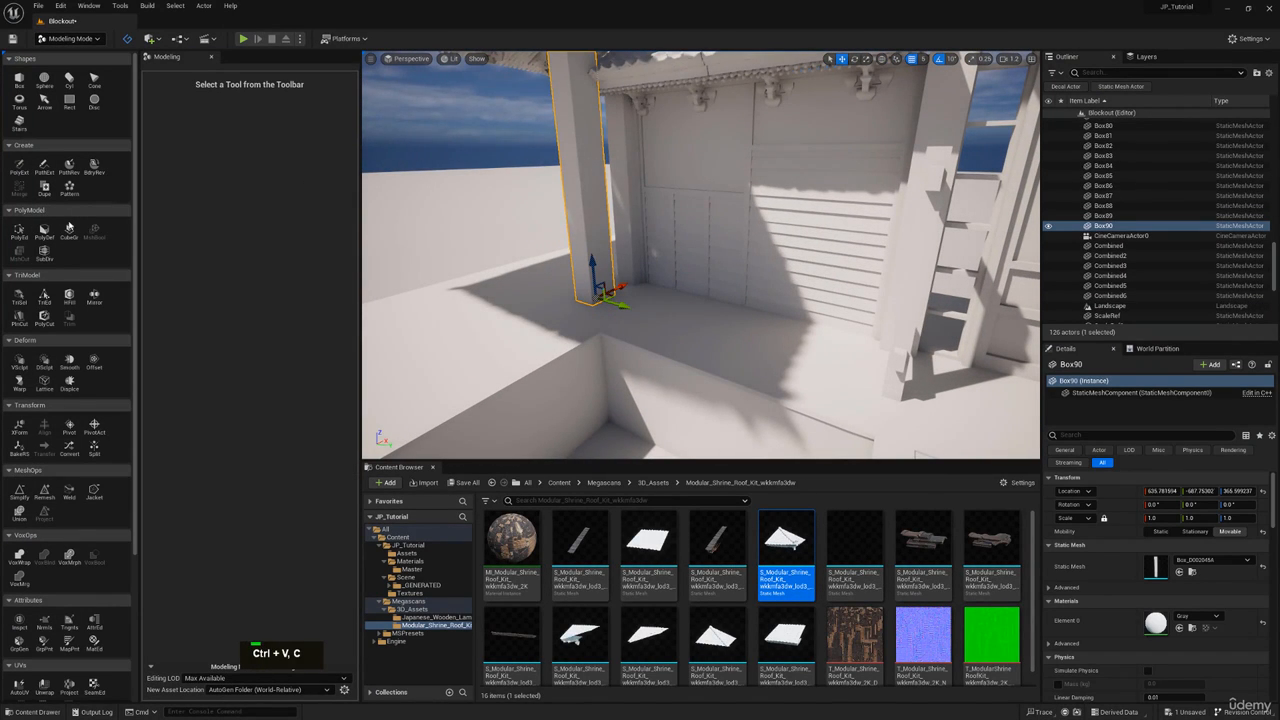
pyautogui.click(44, 186)
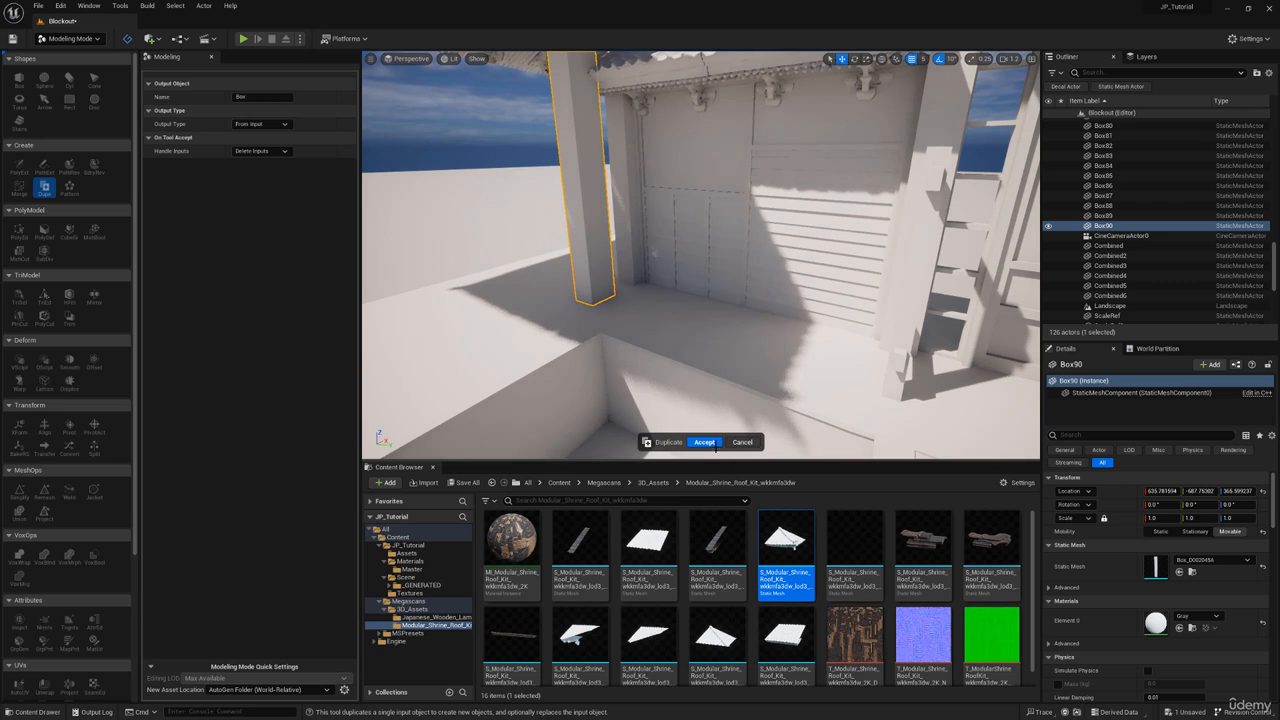
pyautogui.click(705, 444)
# Step: Rotate the post copy by 90° so it lies horizontally as a beam on the platform
pyautogui.press('d')
pyautogui.moveTo(638, 283); pyautogui.dragTo(550, 280, button='right')
pyautogui.press('e')
pyautogui.moveTo(606, 252); pyautogui.dragTo(545, 312)
pyautogui.press('a')
pyautogui.moveTo(640, 285); pyautogui.dragTo(805, 103, button='right')
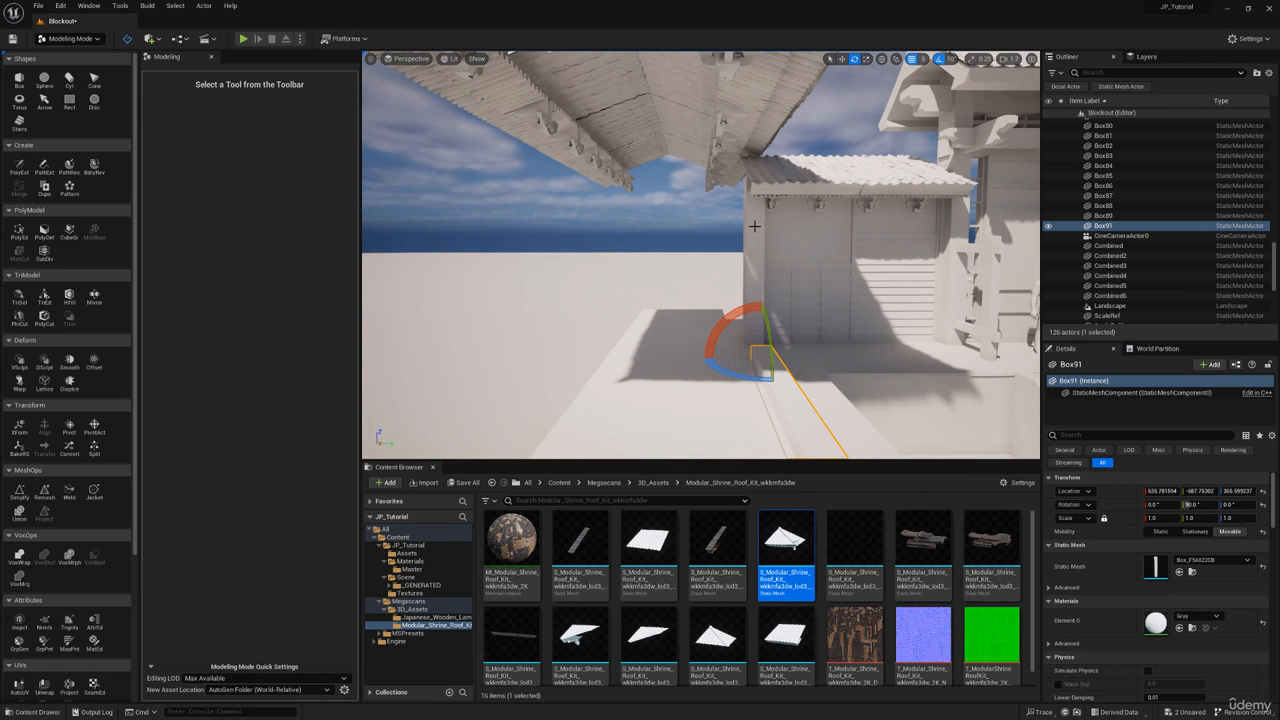
# Step: Move the horizontal beam along X toward the back of the corner post, to about X 760
pyautogui.press('a')
pyautogui.press('w')
pyautogui.moveTo(742, 211); pyautogui.dragTo(880, 275, button='right')
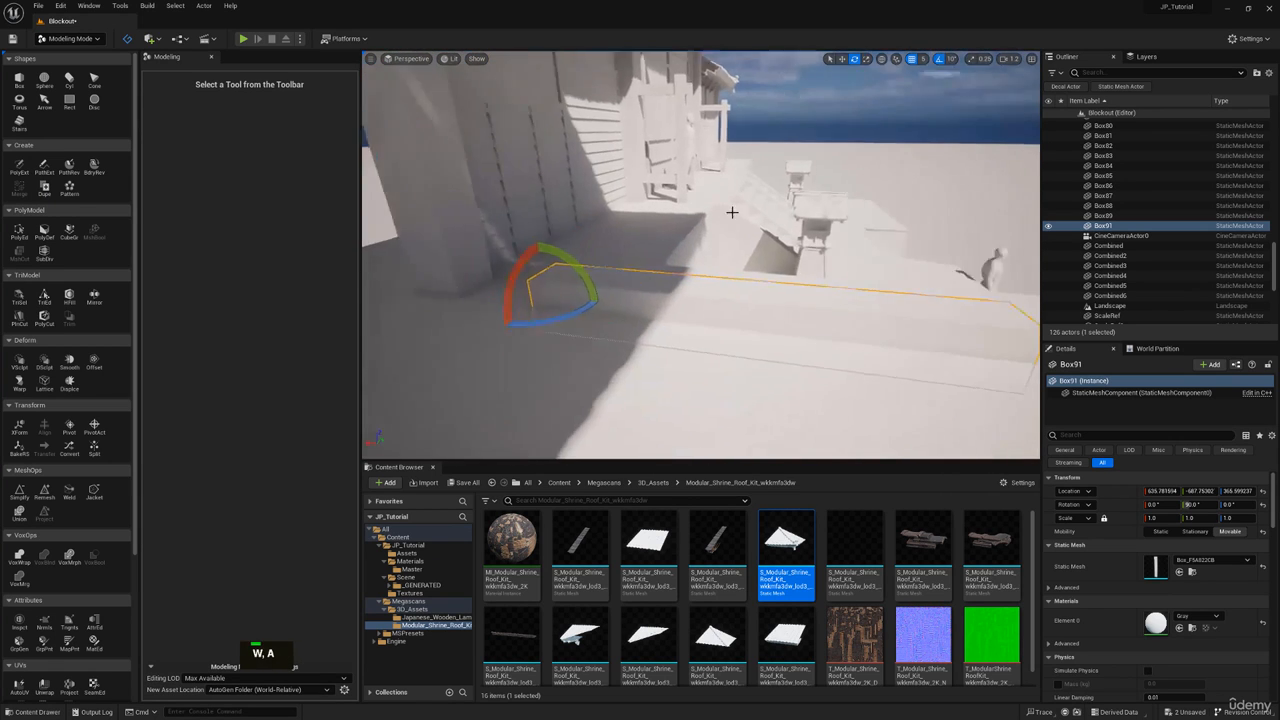
pyautogui.press('w')
pyautogui.moveTo(544, 290); pyautogui.dragTo(440, 276)
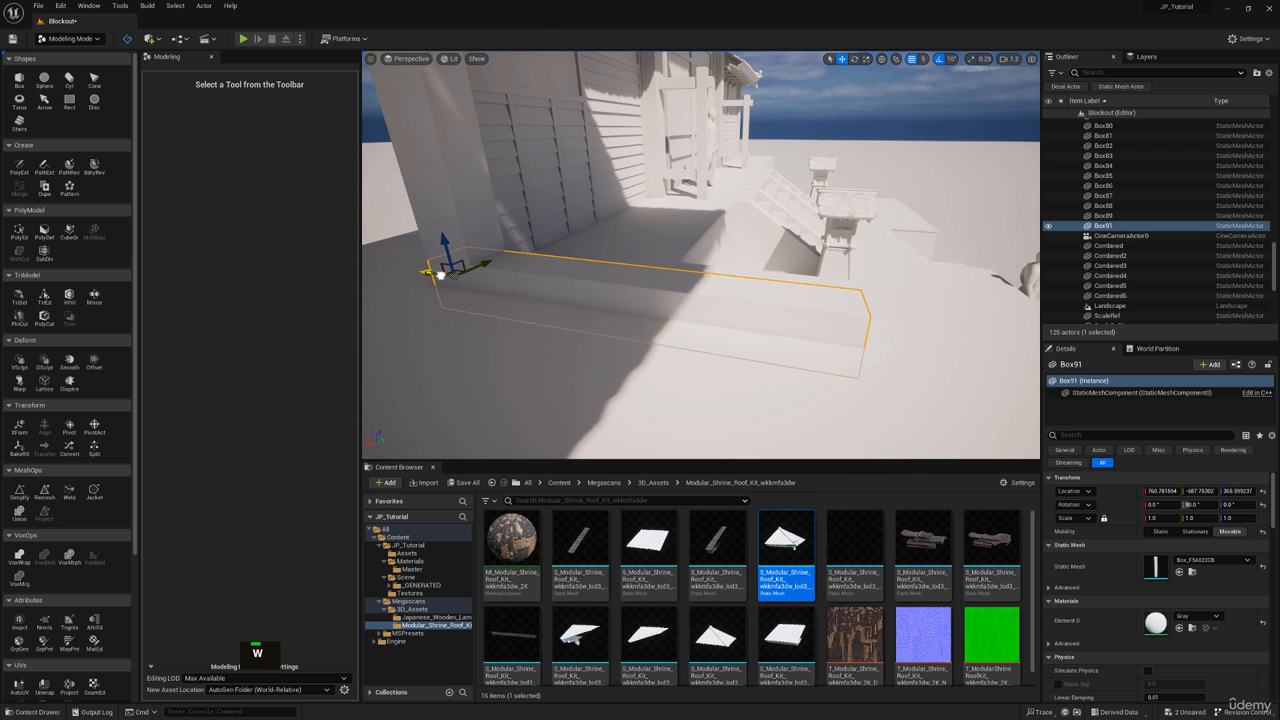
# Step: Turn off grid snapping and move the beam to about Y -726 and Z 380 beside the post
pyautogui.click(912, 60)
pyautogui.moveTo(689, 179); pyautogui.dragTo(632, 243, button='right')
pyautogui.press('d')
pyautogui.moveTo(608, 277); pyautogui.dragTo(582, 283)
pyautogui.press('d')
# Step: Scale down the beam's cross-section to about 0.60 on X and 0.50 on Y
pyautogui.moveTo(582, 283); pyautogui.dragTo(490, 228, button='right')
pyautogui.press('r')
pyautogui.moveTo(797, 245)
pyautogui.mouseDown()
pyautogui.moveTo(797, 275)
pyautogui.moveTo(798, 233)
pyautogui.moveTo(797, 250)
pyautogui.mouseUp()
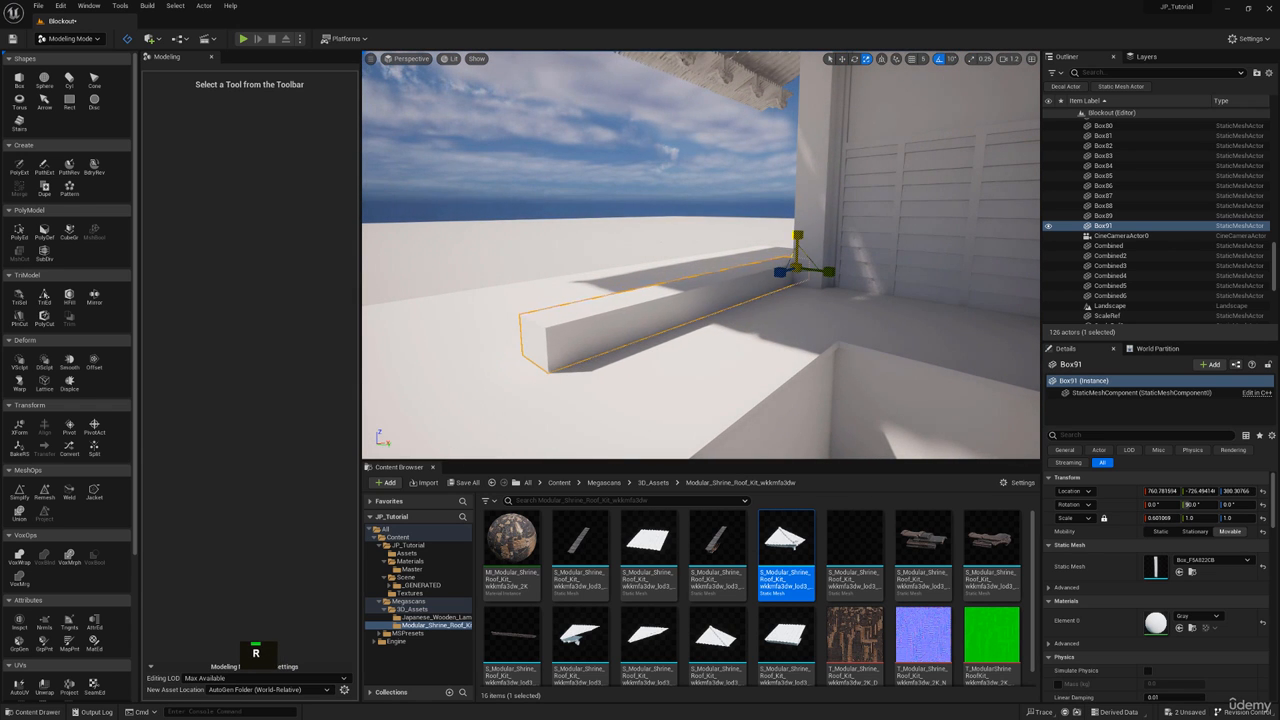
pyautogui.press('a')
pyautogui.moveTo(797, 250); pyautogui.dragTo(940, 250, button='right')
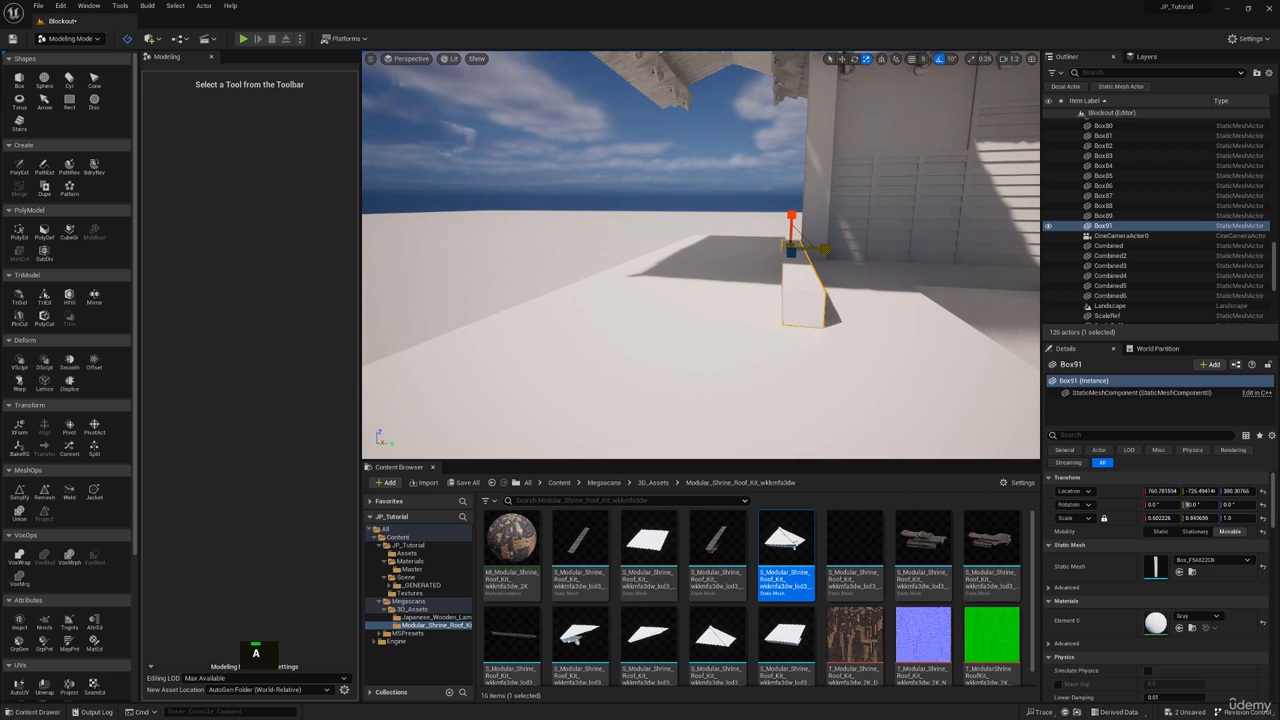
pyautogui.moveTo(825, 249); pyautogui.dragTo(821, 249)
pyautogui.press('d')
# Step: Shift the beam along Y to line it up with the corner post, at about Y -717.5
pyautogui.moveTo(821, 249); pyautogui.dragTo(850, 249, button='right')
pyautogui.press('w')
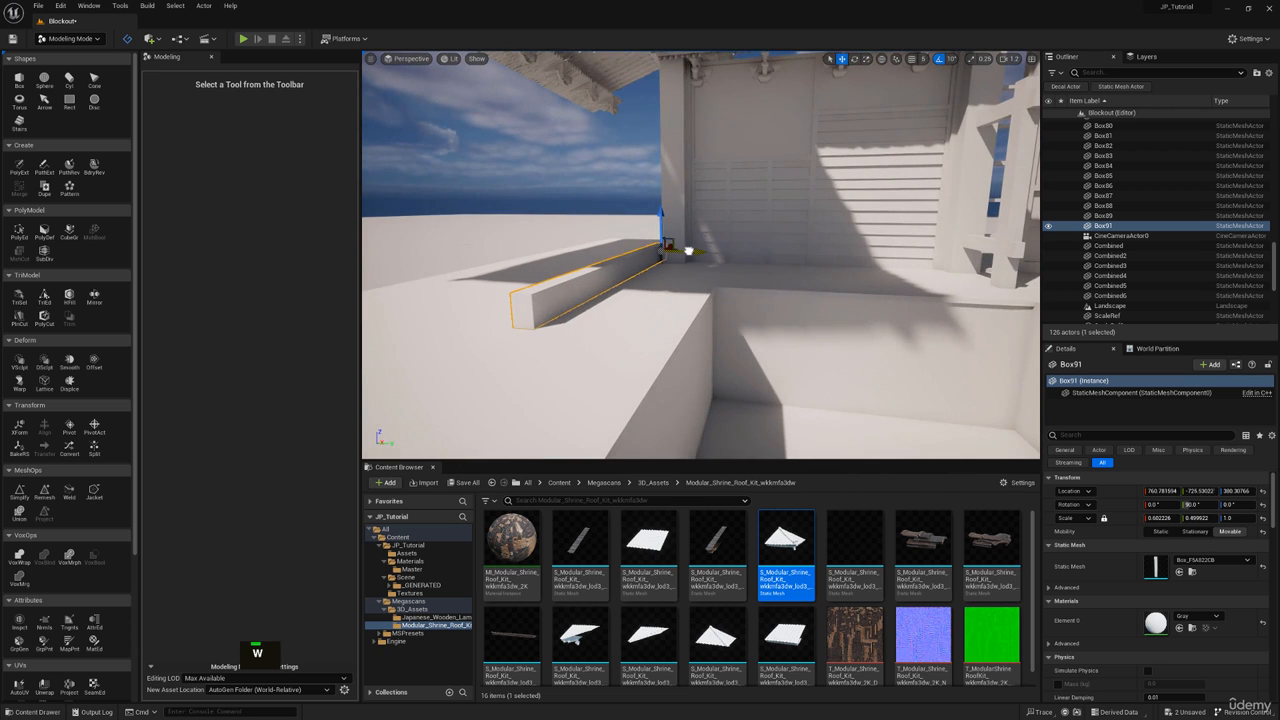
pyautogui.moveTo(688, 251); pyautogui.dragTo(693, 251)
pyautogui.press('w')
pyautogui.moveTo(693, 251); pyautogui.dragTo(740, 320, button='right')
pyautogui.scroll(-3, 715, 256)
pyautogui.press('a')
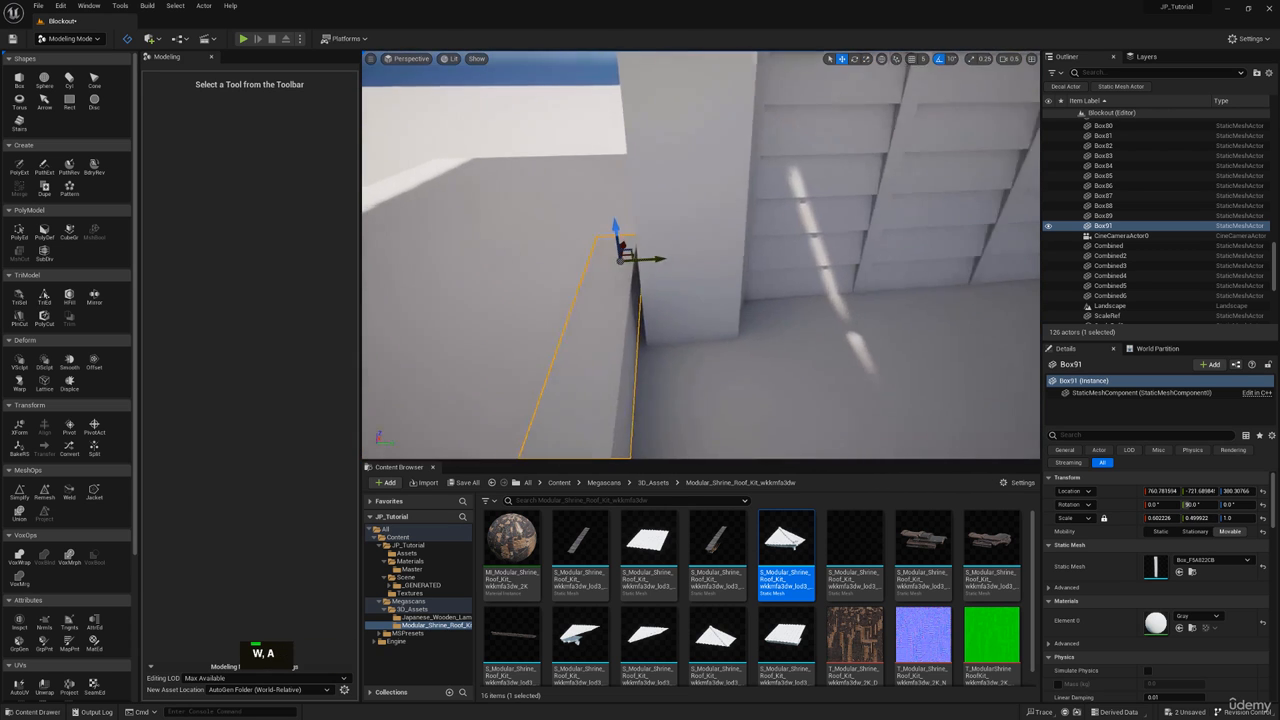
pyautogui.moveTo(640, 262); pyautogui.dragTo(630, 266, button='right')
pyautogui.moveTo(624, 261); pyautogui.dragTo(638, 261)
# Step: Start a PolyGroup Edit on the beam and stretch its free end vertices outward along X to about 95
pyautogui.moveTo(638, 261); pyautogui.dragTo(565, 328, button='right')
pyautogui.press('a')
pyautogui.press('d')
pyautogui.scroll(1, 642, 268)
pyautogui.scroll(3, 642, 268)
pyautogui.press('s')
pyautogui.press('e')
pyautogui.press('d')
pyautogui.press('w')
pyautogui.press('s')
pyautogui.press('e')
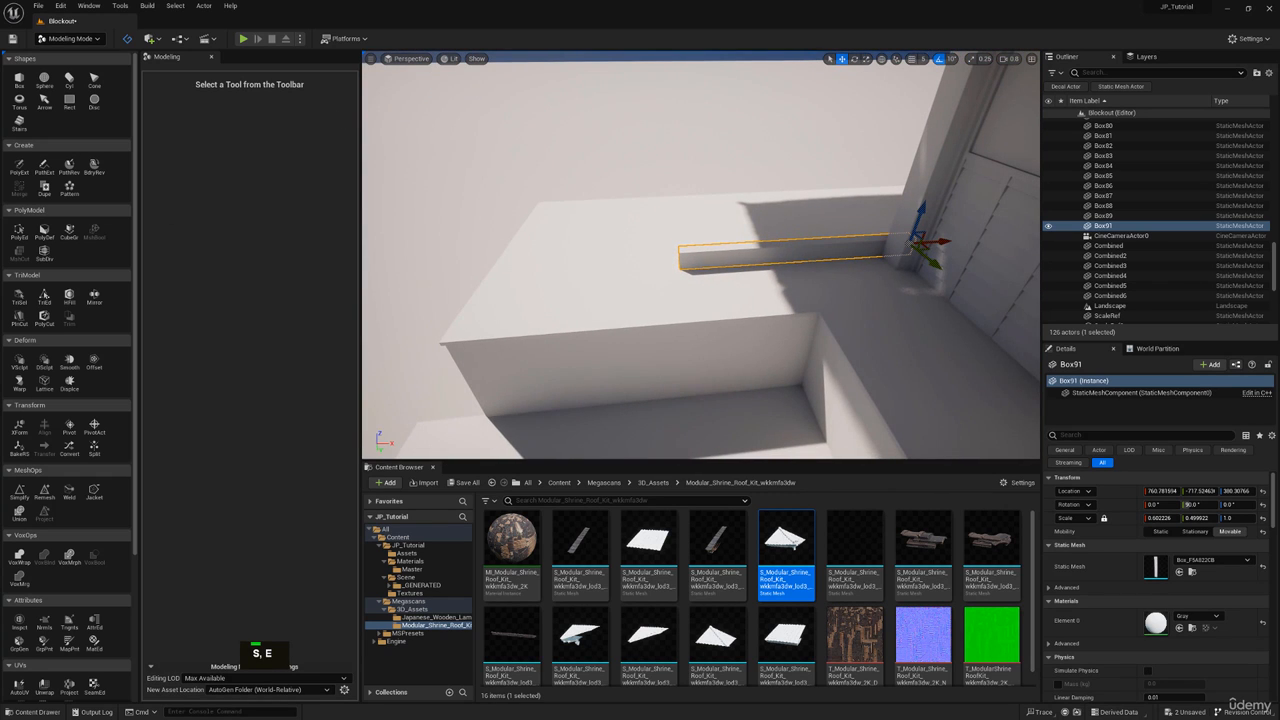
pyautogui.click(19, 230)
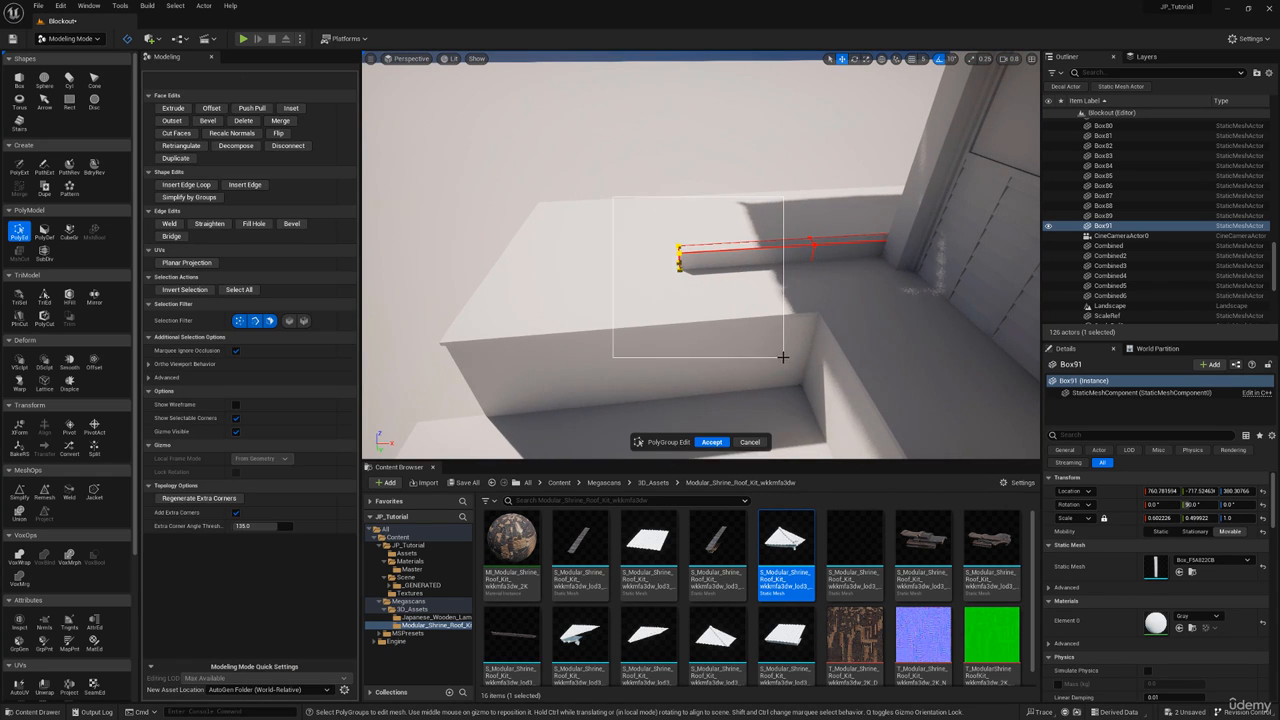
pyautogui.moveTo(783, 357); pyautogui.dragTo(783, 357)
pyautogui.moveTo(658, 258); pyautogui.dragTo(454, 263)
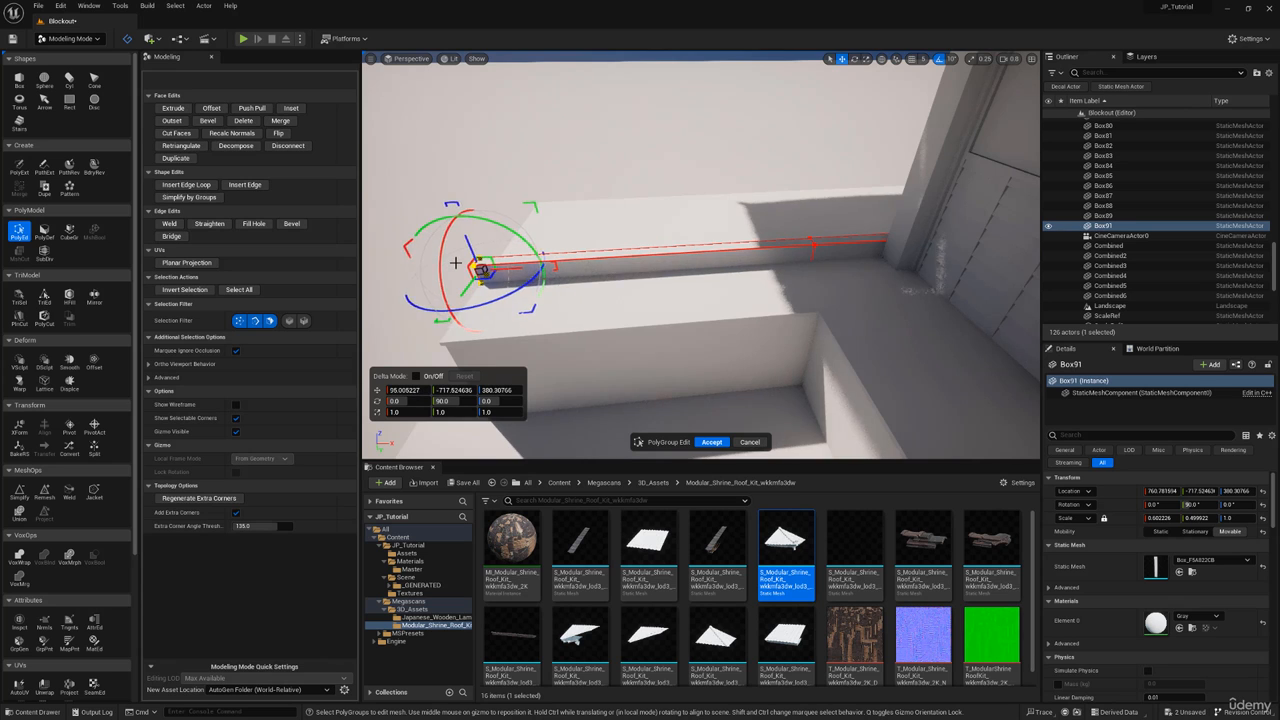
# Step: Pull the beam's free end back inside the platform edge to about X 216 and accept the edit
pyautogui.press('a')
pyautogui.moveTo(456, 263); pyautogui.dragTo(627, 285, button='right')
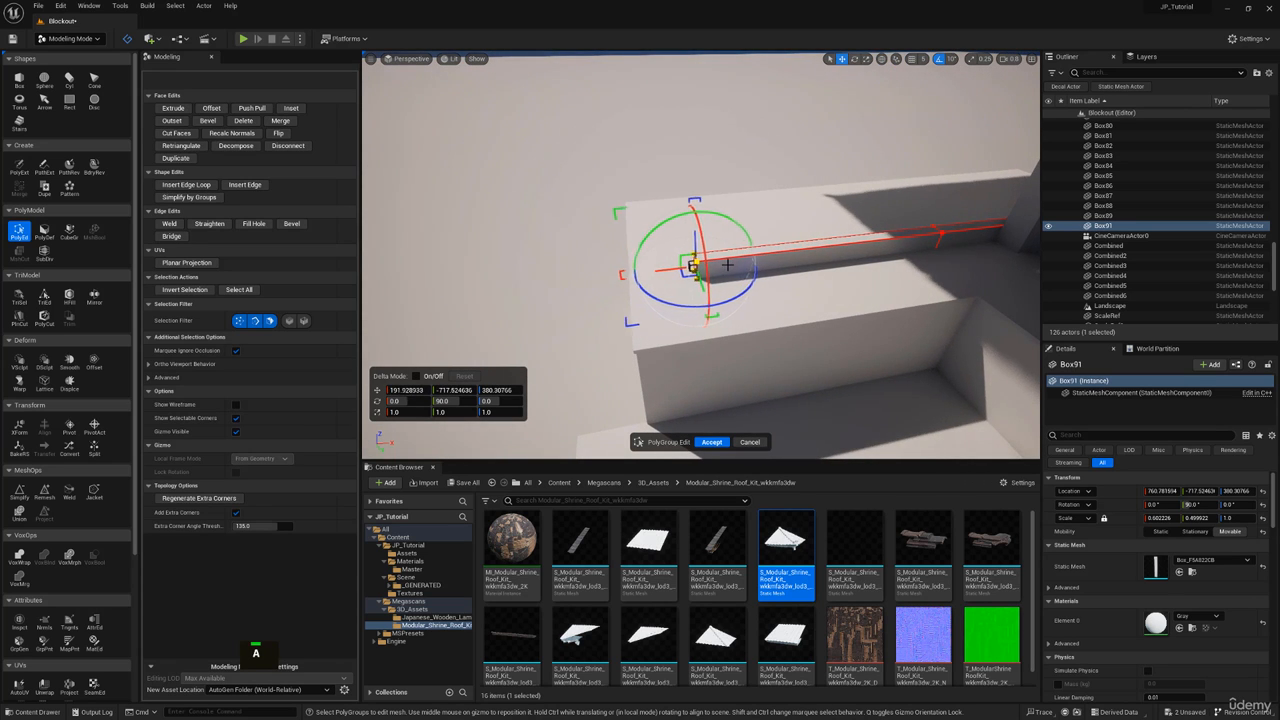
pyautogui.moveTo(727, 265); pyautogui.dragTo(728, 265)
pyautogui.moveTo(814, 262); pyautogui.dragTo(819, 290, button='right')
pyautogui.press('w')
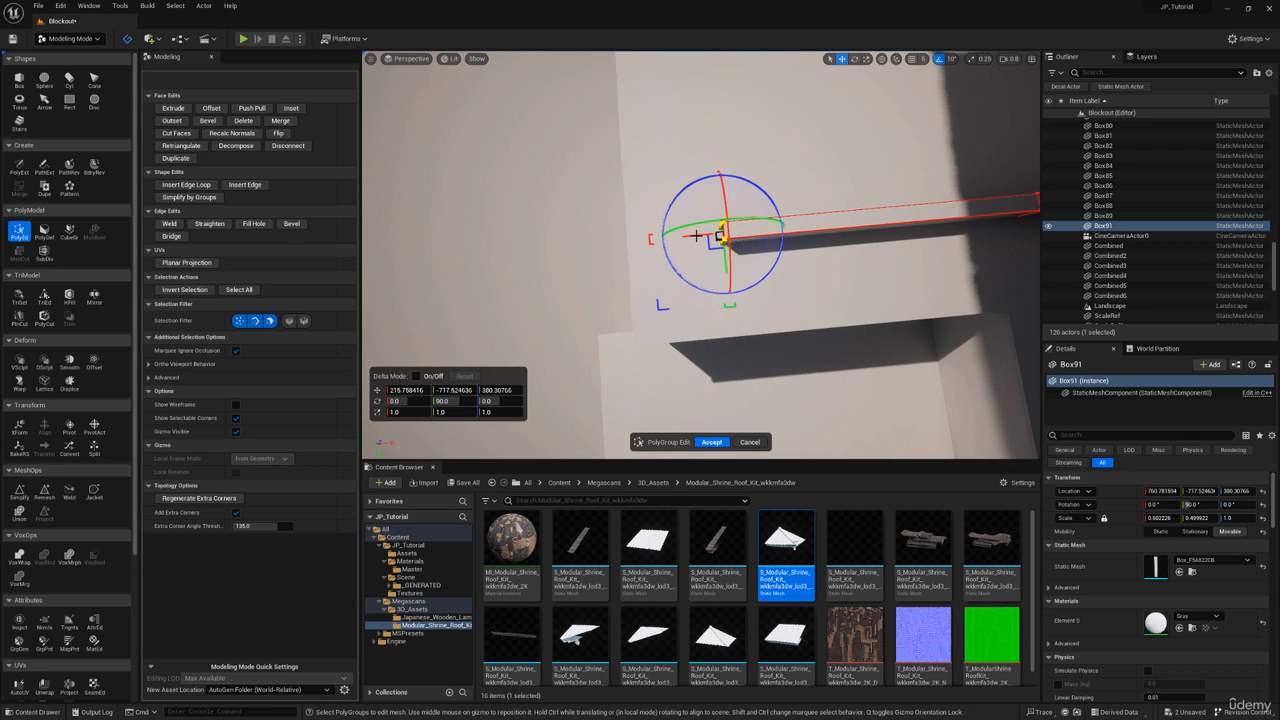
pyautogui.moveTo(696, 236); pyautogui.dragTo(695, 236)
pyautogui.click(712, 442)
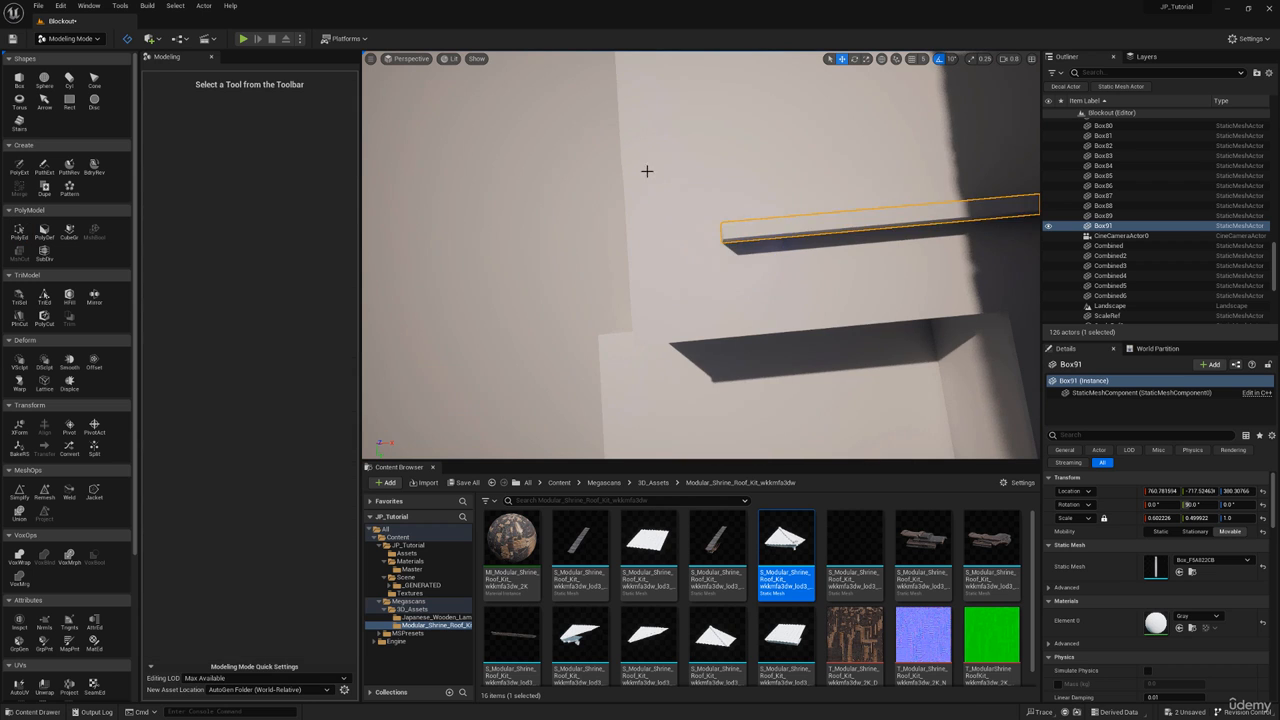
# Step: Duplicate the beam and raise the copy partway up the corner post, to about Z 505
pyautogui.moveTo(646, 171); pyautogui.dragTo(706, 95, button='right')
pyautogui.press('q')
pyautogui.press('w')
pyautogui.press('w')
pyautogui.moveTo(650, 162); pyautogui.dragTo(657, 141, button='right')
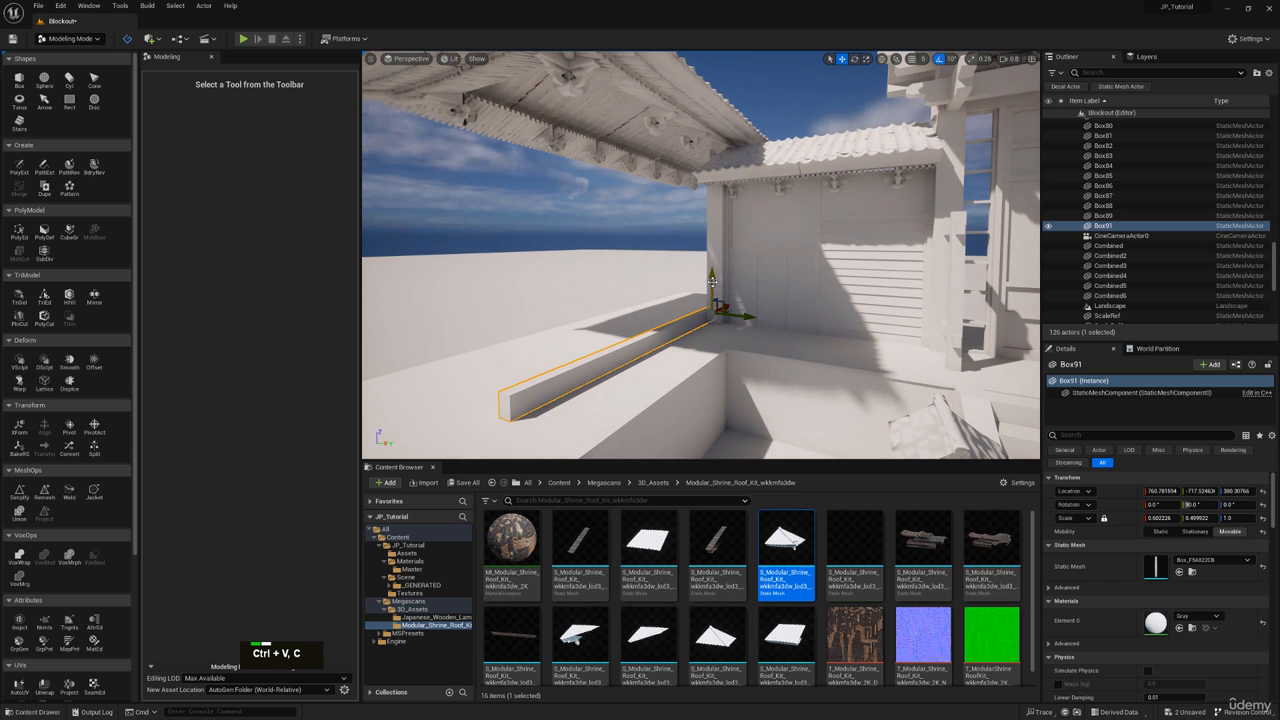
pyautogui.hotkey('ctrl', 'v')
pyautogui.moveTo(712, 282); pyautogui.dragTo(719, 230)
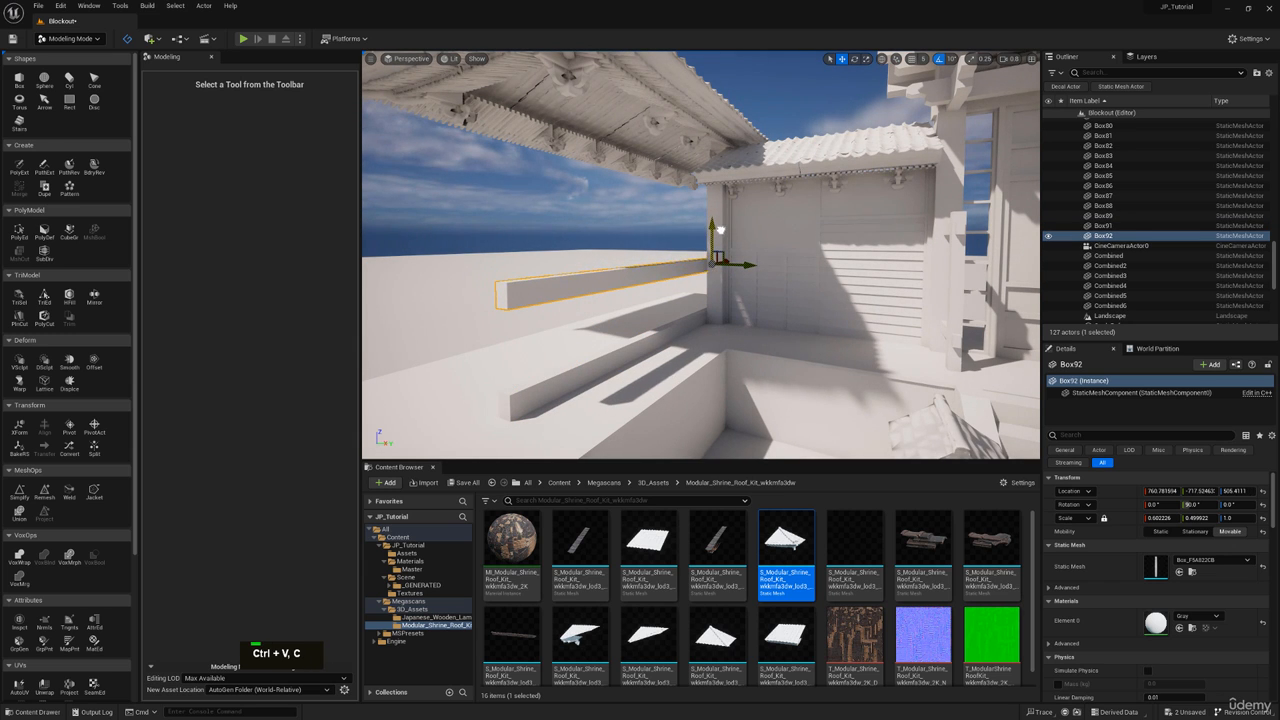
# Step: View the scene through CineCameraActor and fine-tune the upper beam's height to about Z 503
pyautogui.click(400, 59)
pyautogui.doubleClick(430, 172)
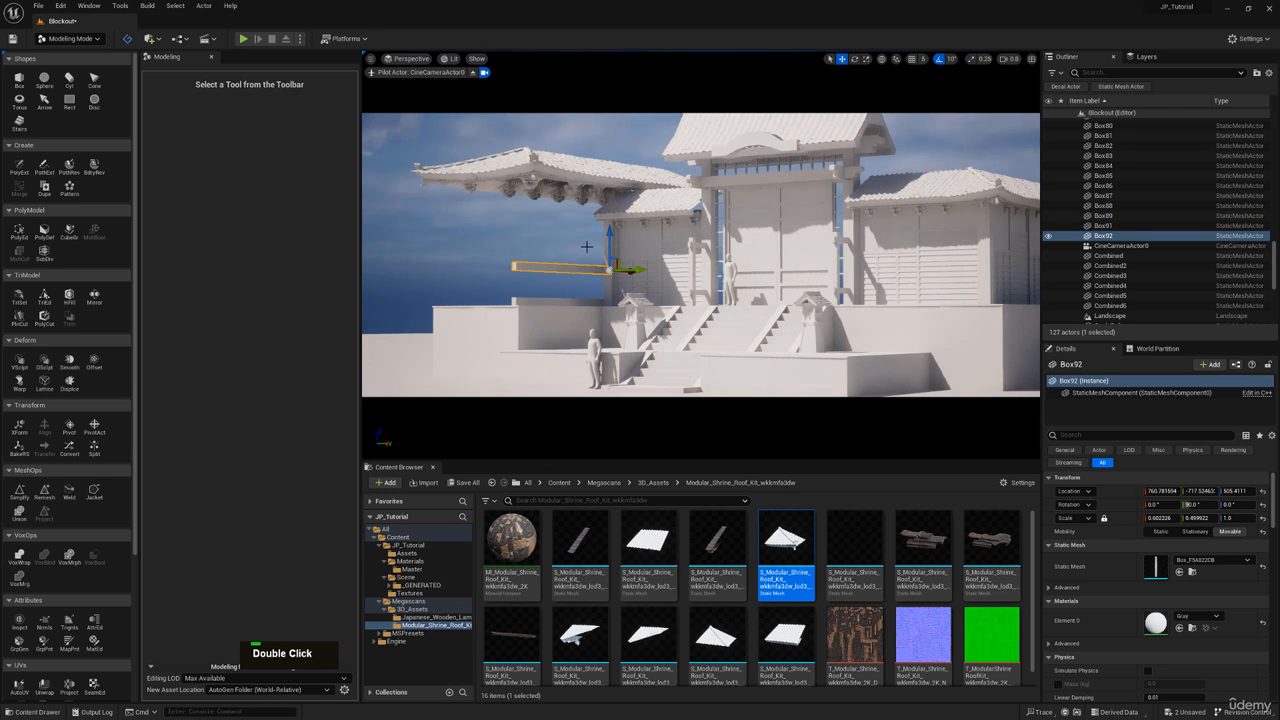
pyautogui.moveTo(402, 0); pyautogui.dragTo(540, 0, button='right')
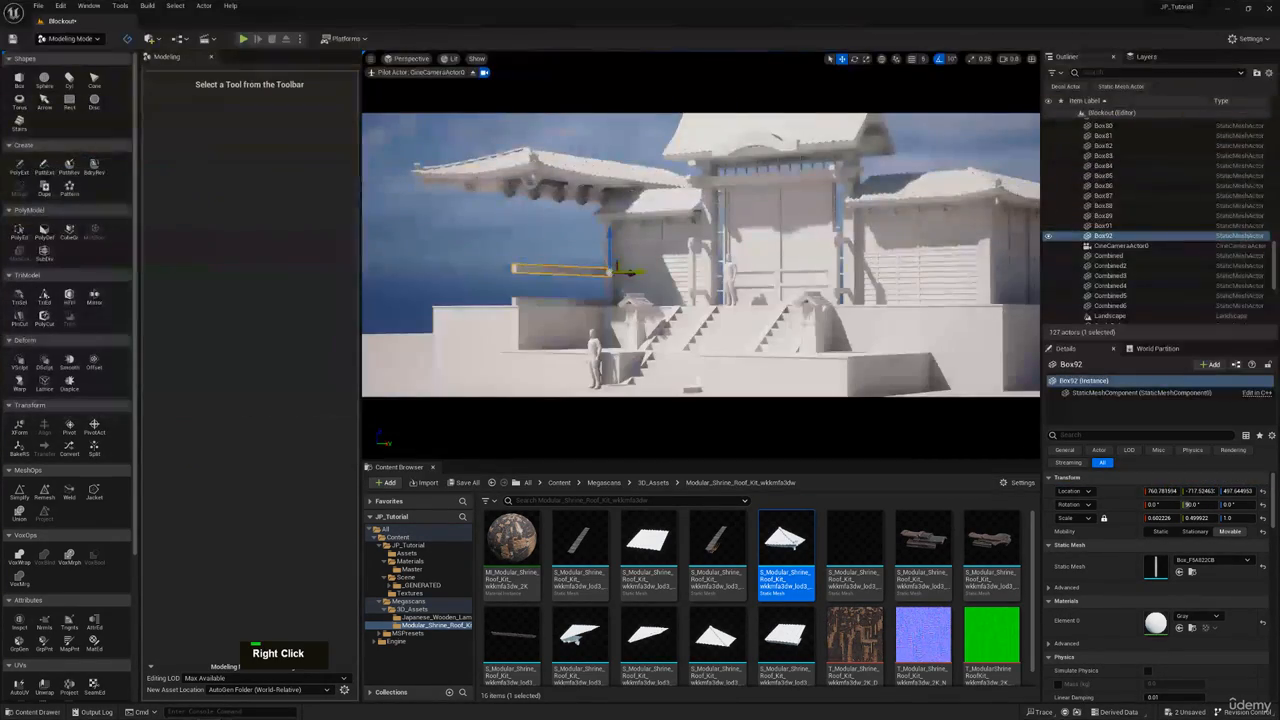
pyautogui.moveTo(610, 233); pyautogui.dragTo(610, 237)
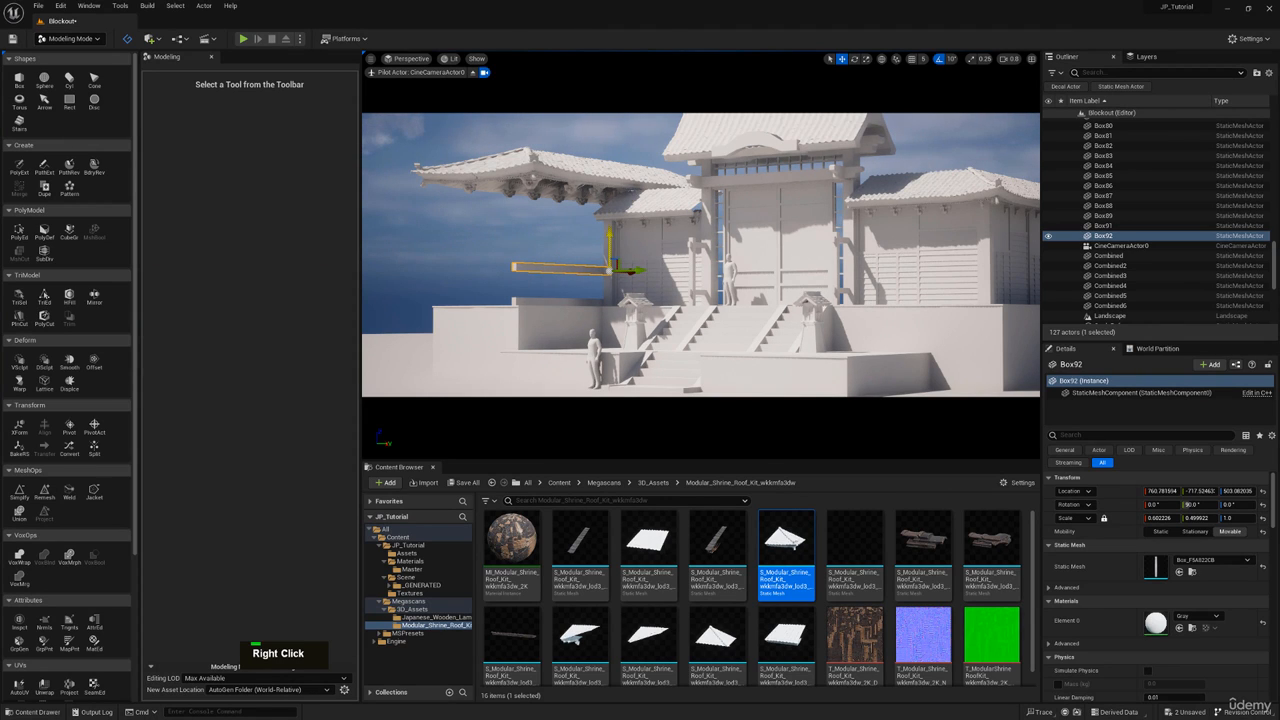
# Step: Duplicate the upper beam, raise the copy to just beneath the wing's roof, and leave the CineCameraActor view
pyautogui.hotkey('ctrl', 'c')
pyautogui.hotkey('ctrl', 'v')
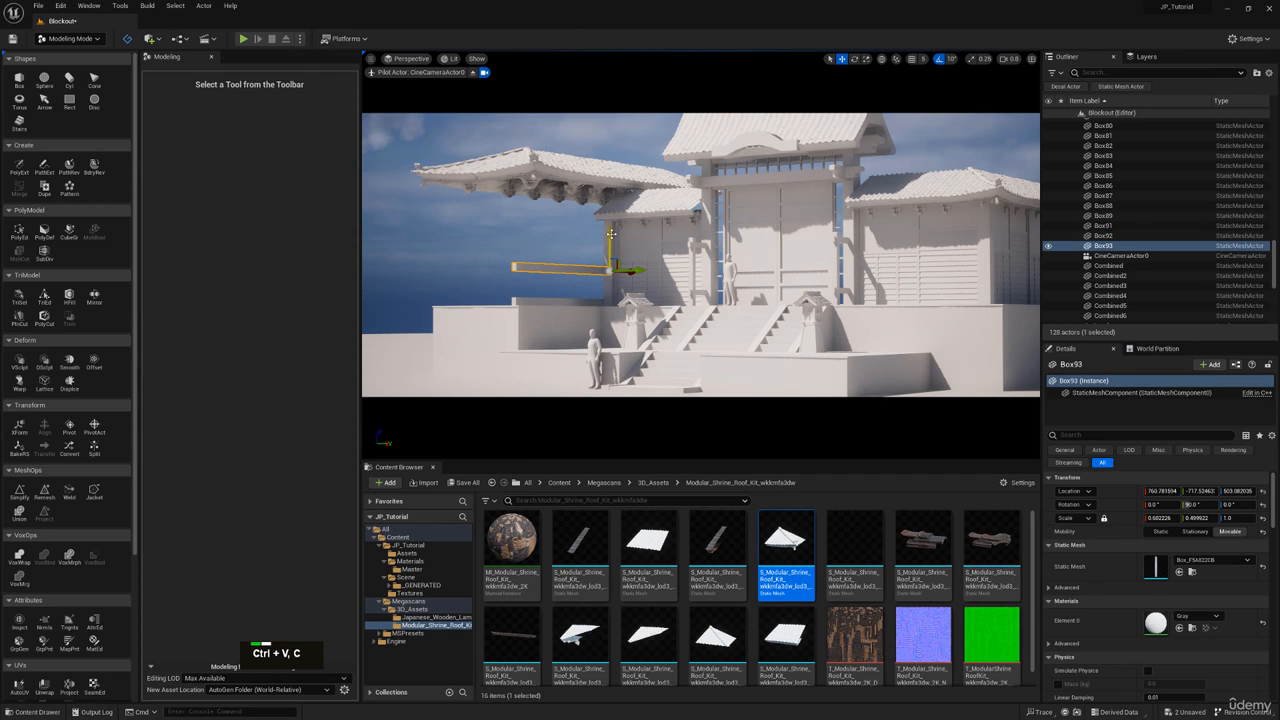
pyautogui.moveTo(611, 234); pyautogui.dragTo(620, 169)
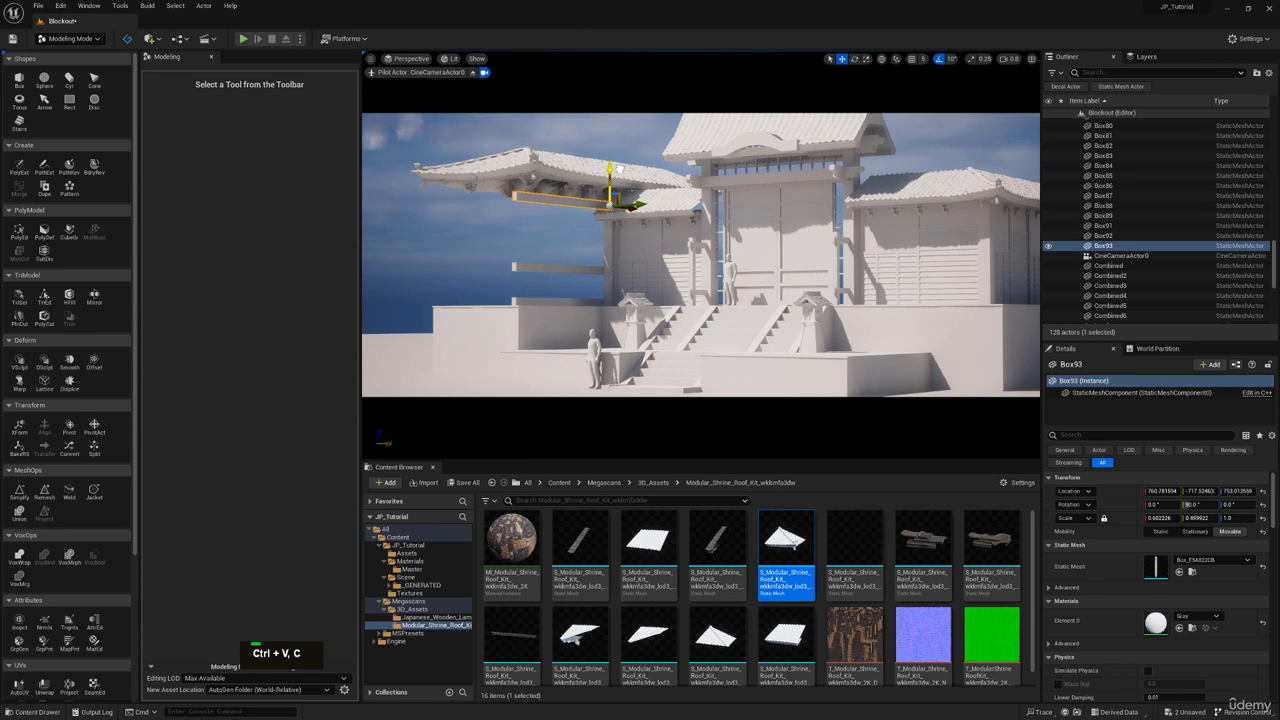
pyautogui.click(473, 72)
pyautogui.press('w')
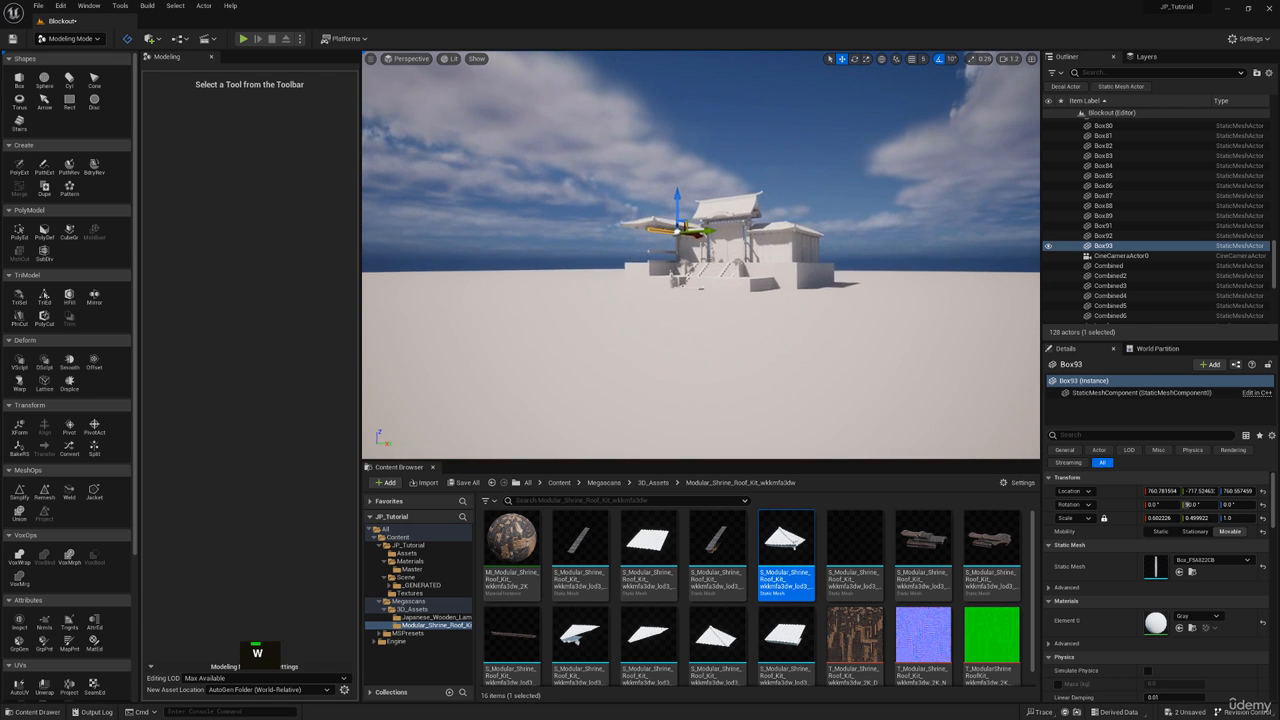
pyautogui.press('a')
pyautogui.press('e')
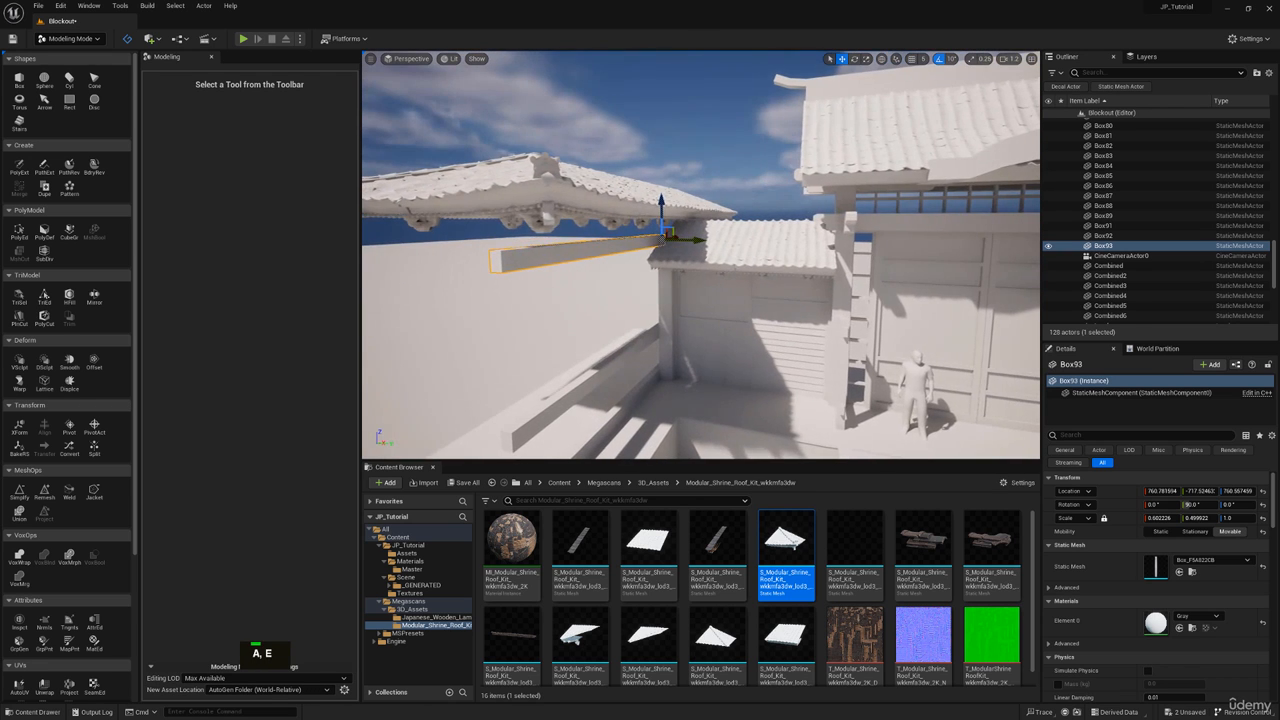
pyautogui.press('w')
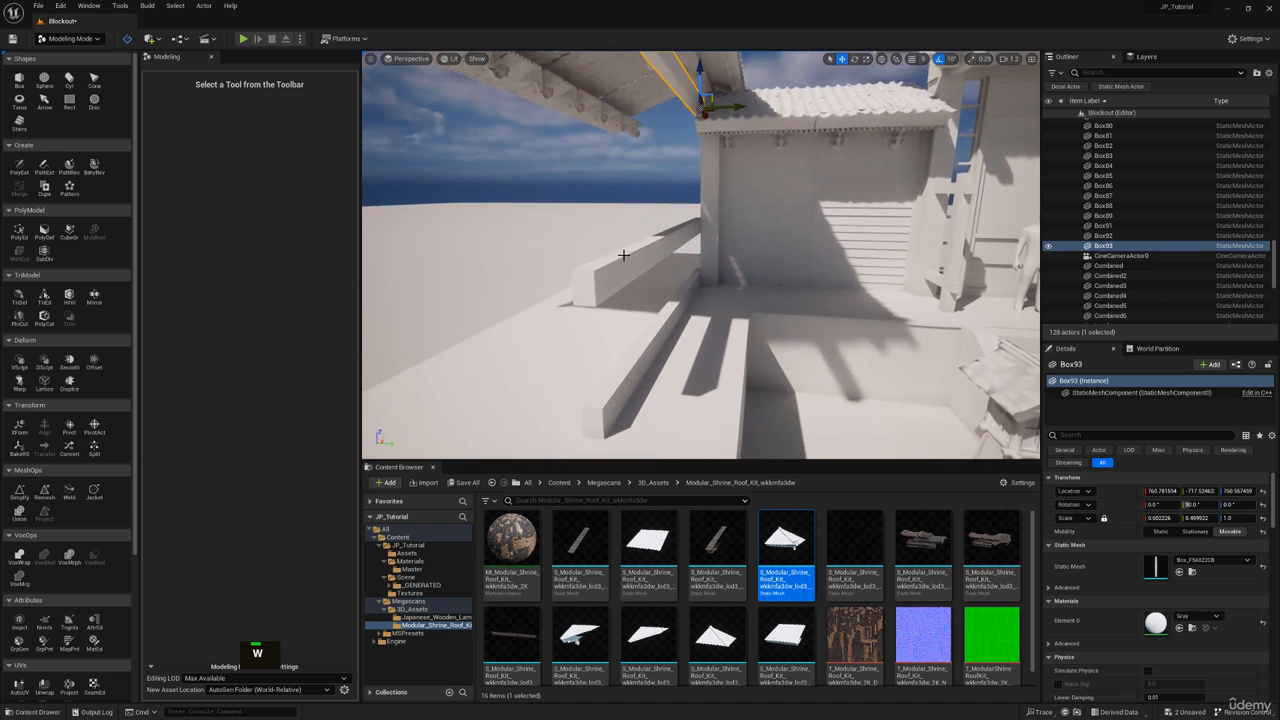
# Step: Slightly narrow the middle beam's thickness along Y
pyautogui.click(627, 281)
pyautogui.click(615, 276)
pyautogui.moveTo(615, 276); pyautogui.dragTo(640, 270, button='right')
pyautogui.scroll(-1, 640, 270)
pyautogui.press('r')
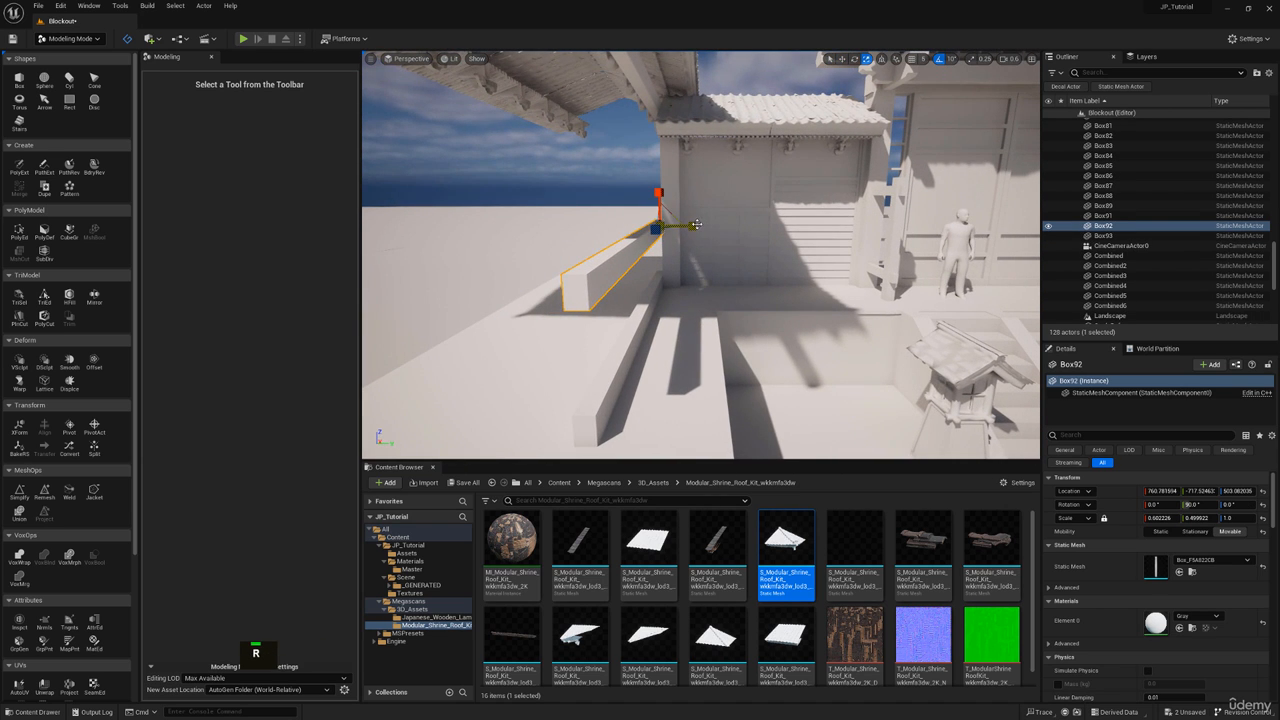
pyautogui.moveTo(695, 225); pyautogui.dragTo(688, 226)
pyautogui.moveTo(698, 220)
pyautogui.mouseDown(button='right')
pyautogui.moveTo(672, 220)
pyautogui.moveTo(756, 190)
pyautogui.moveTo(686, 211)
pyautogui.mouseUp(button='right')
# Step: Duplicate a carved beam-end piece and move the copy along Y beneath the side wing's roof, to about Y -609
pyautogui.press('q')
pyautogui.press('e')
pyautogui.click(746, 168)
pyautogui.press('e')
pyautogui.press('a')
pyautogui.press('w')
pyautogui.press('w')
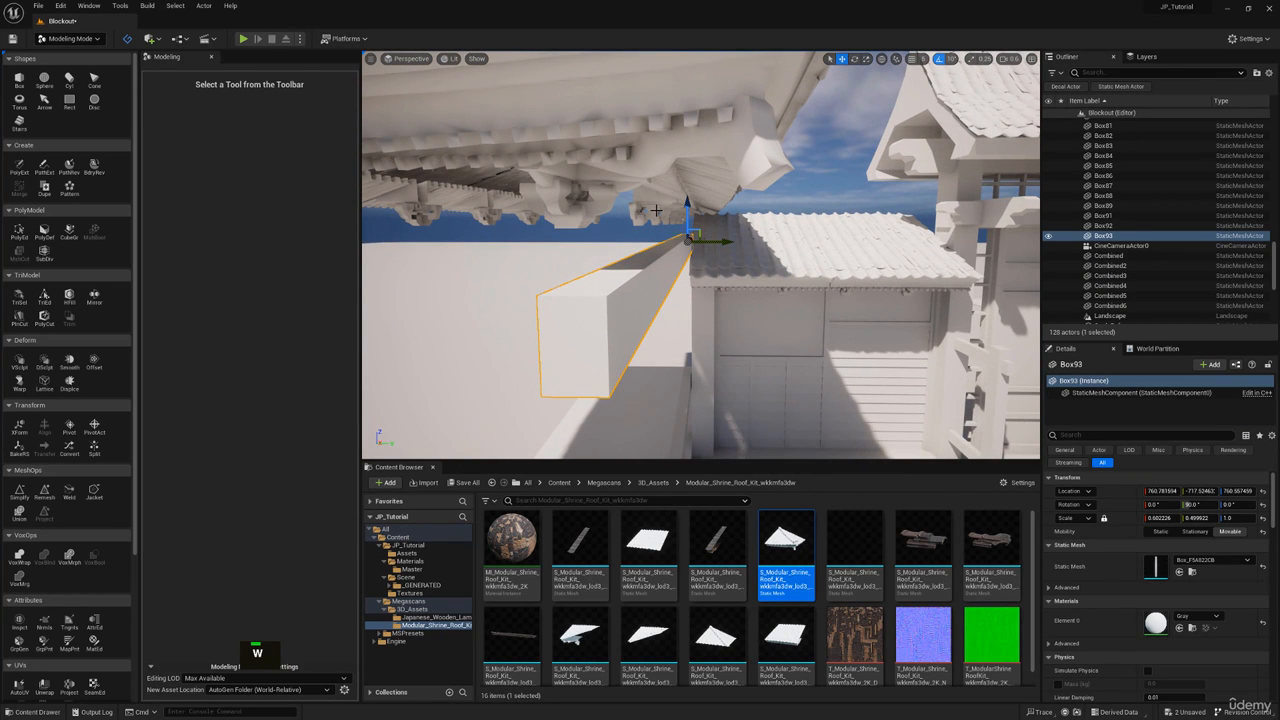
pyautogui.press('e')
pyautogui.moveTo(672, 207); pyautogui.dragTo(850, 258, button='right')
pyautogui.click(818, 216)
pyautogui.press('e')
pyautogui.press('d')
pyautogui.press('w')
pyautogui.press('e')
pyautogui.hotkey('ctrl', 'c')
pyautogui.hotkey('ctrl', 'v')
pyautogui.moveTo(881, 249); pyautogui.dragTo(572, 236)
# Step: Rotate the copied carved piece by -90 degrees and reduce its Y scale to about 0.91
pyautogui.press('e')
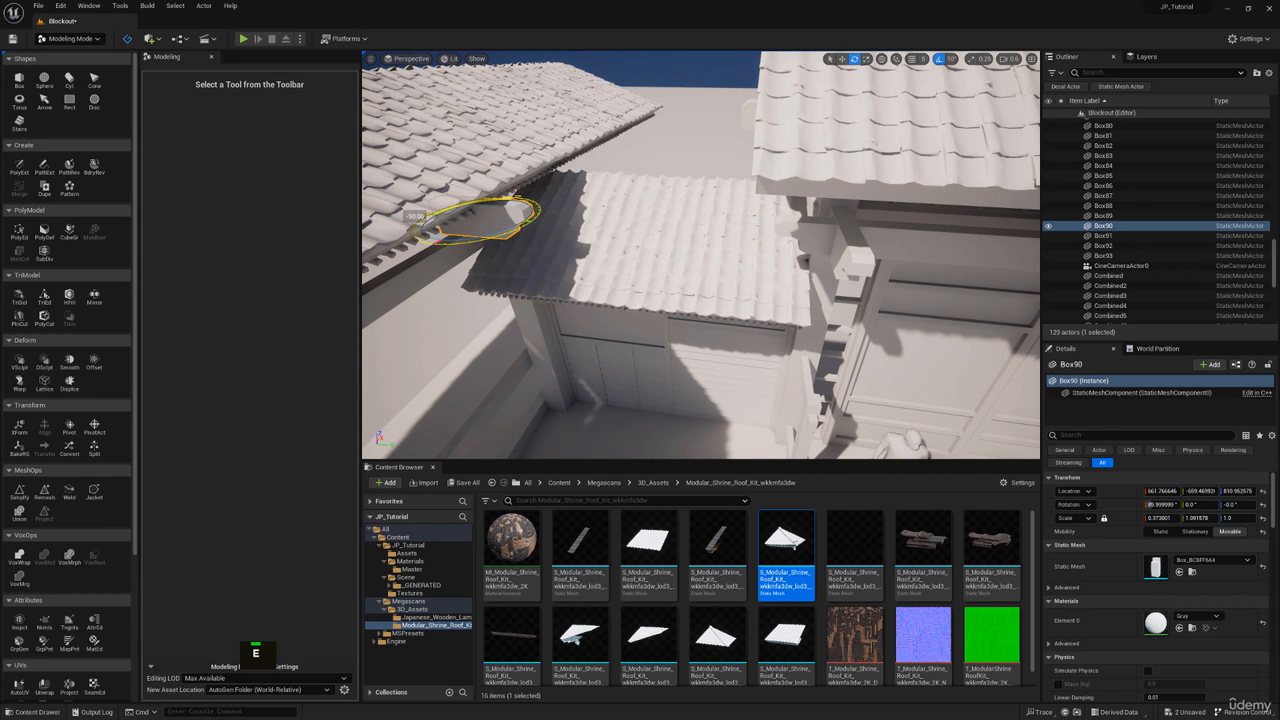
pyautogui.press('q')
pyautogui.moveTo(500, 232); pyautogui.dragTo(493, 183, button='right')
pyautogui.press('a')
pyautogui.press('w')
pyautogui.press('w')
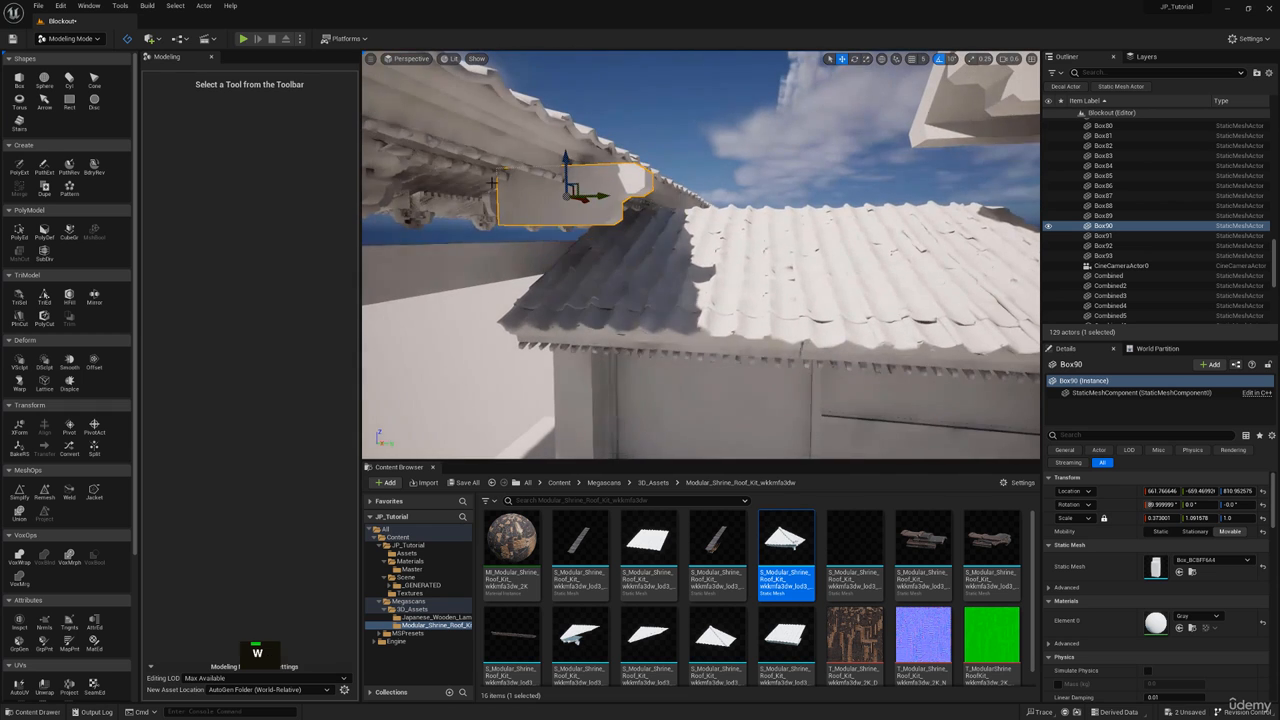
pyautogui.scroll(-2, 578, 152)
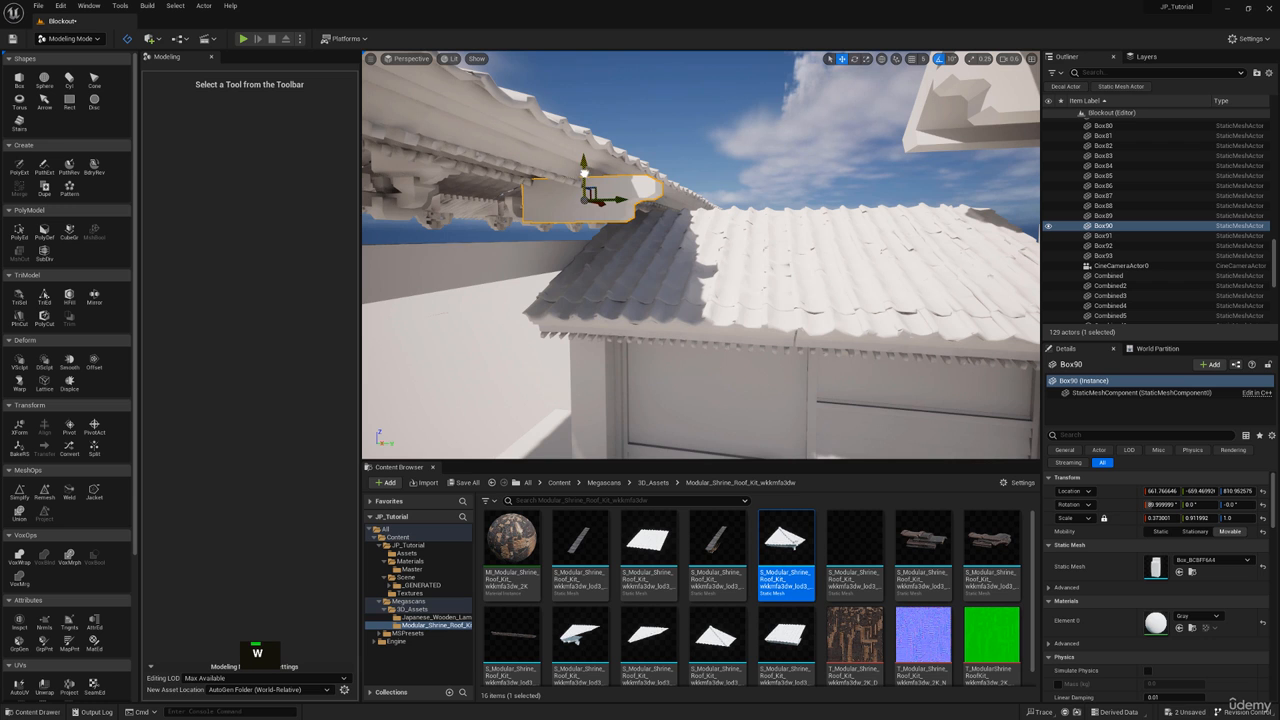
# Step: Fit the carved piece under the wing's eave at about Y -707 and Z 805
pyautogui.moveTo(584, 172); pyautogui.dragTo(584, 182)
pyautogui.press('a')
pyautogui.moveTo(584, 182); pyautogui.dragTo(657, 233, button='right')
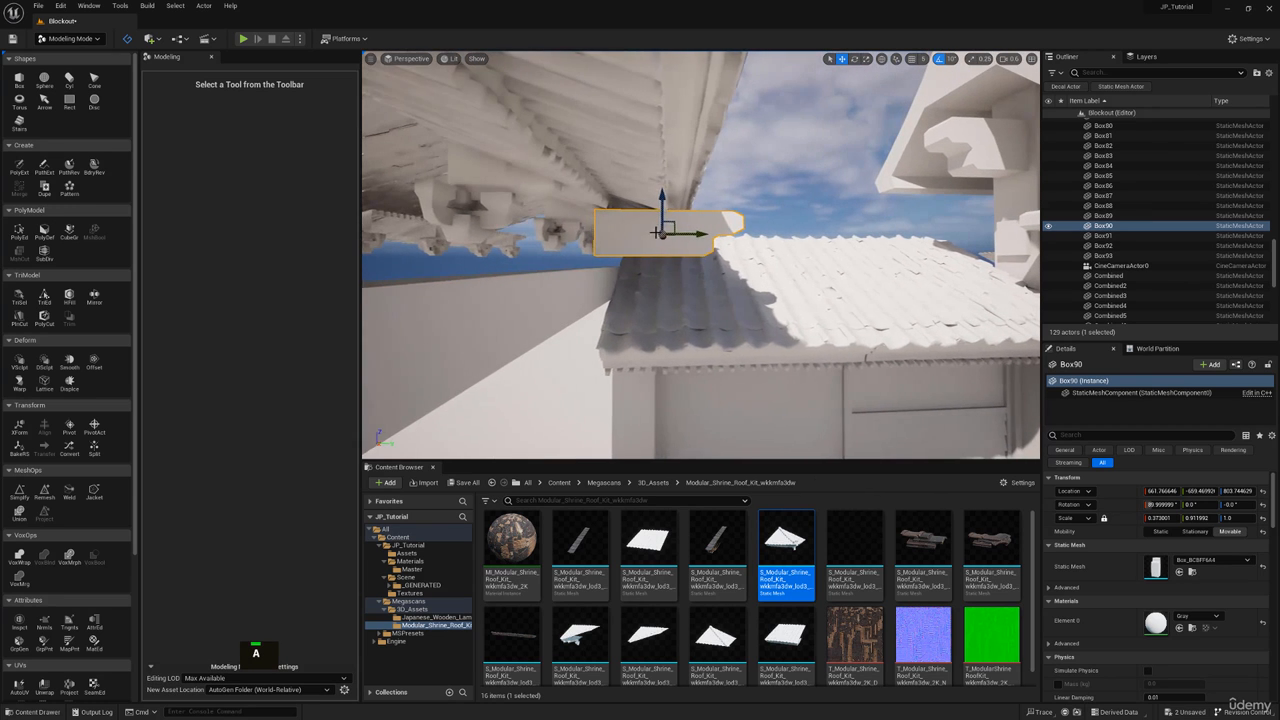
pyautogui.moveTo(704, 234); pyautogui.dragTo(647, 234)
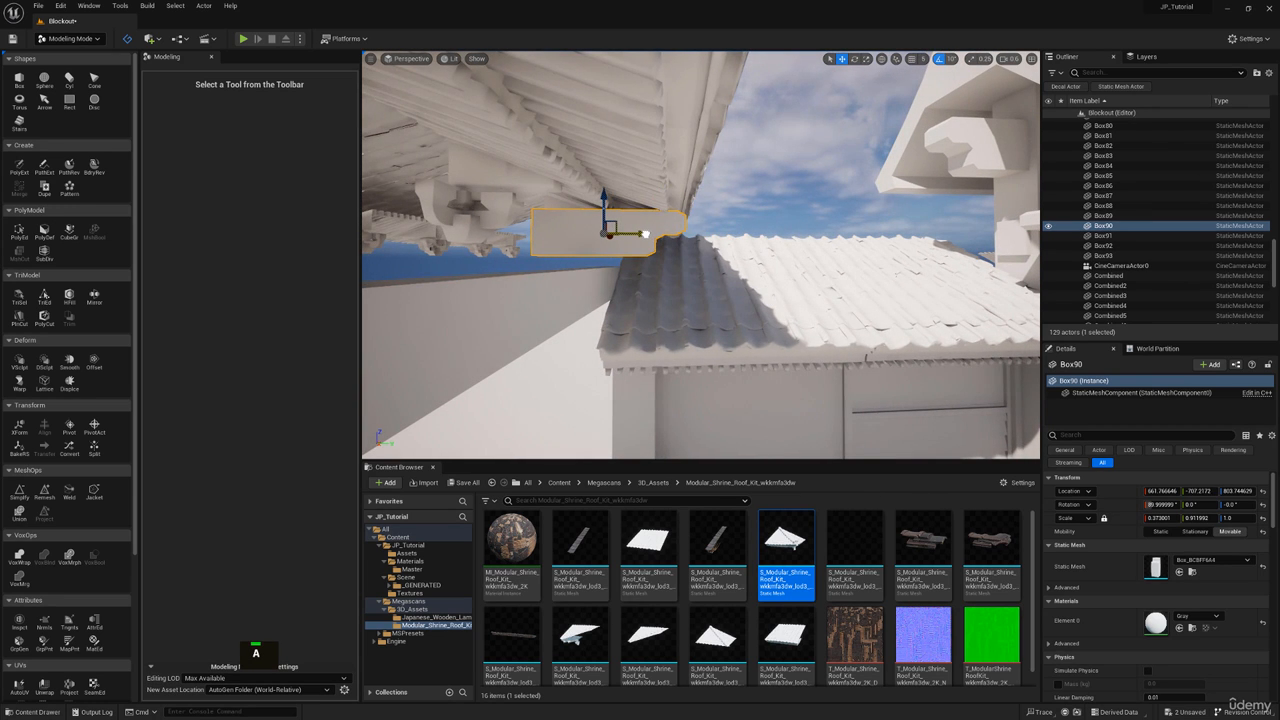
pyautogui.moveTo(644, 233); pyautogui.dragTo(524, 243, button='right')
pyautogui.press('w')
pyautogui.moveTo(486, 231); pyautogui.dragTo(486, 226)
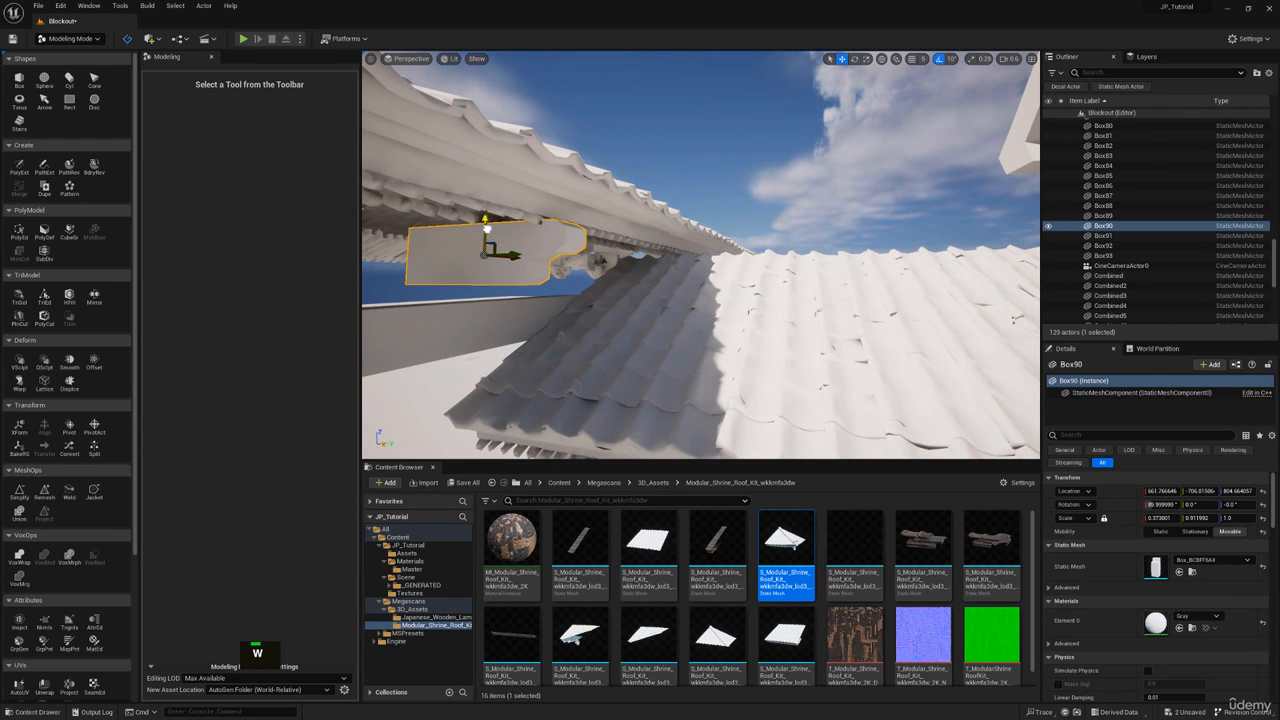
# Step: Shift the carved piece along X to about 749, in line with the corner post
pyautogui.press('d')
pyautogui.moveTo(499, 228); pyautogui.dragTo(406, 238, button='right')
pyautogui.press('e')
pyautogui.press('w')
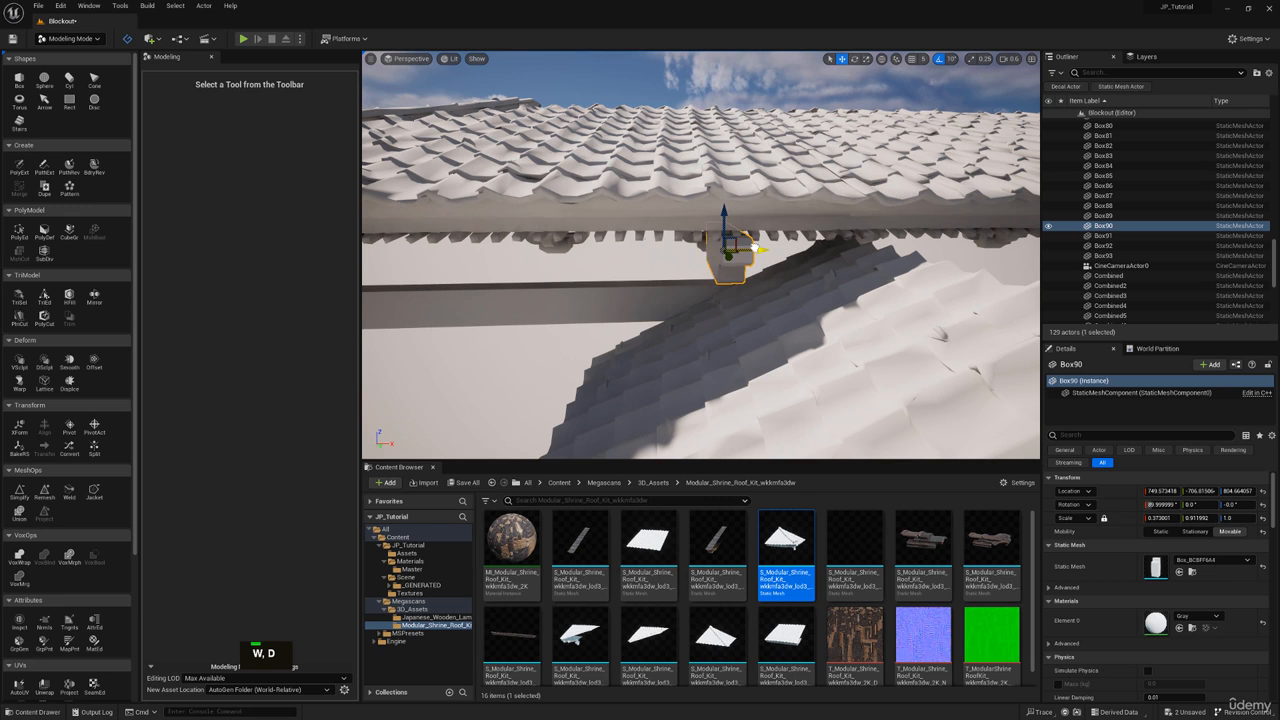
pyautogui.press('a')
pyautogui.moveTo(755, 247); pyautogui.dragTo(930, 242, button='right')
# Step: Raise the top beam level with the carved piece, to about Z 804
pyautogui.press('w')
pyautogui.press('q')
pyautogui.press('e')
pyautogui.press('d')
pyautogui.click(660, 294)
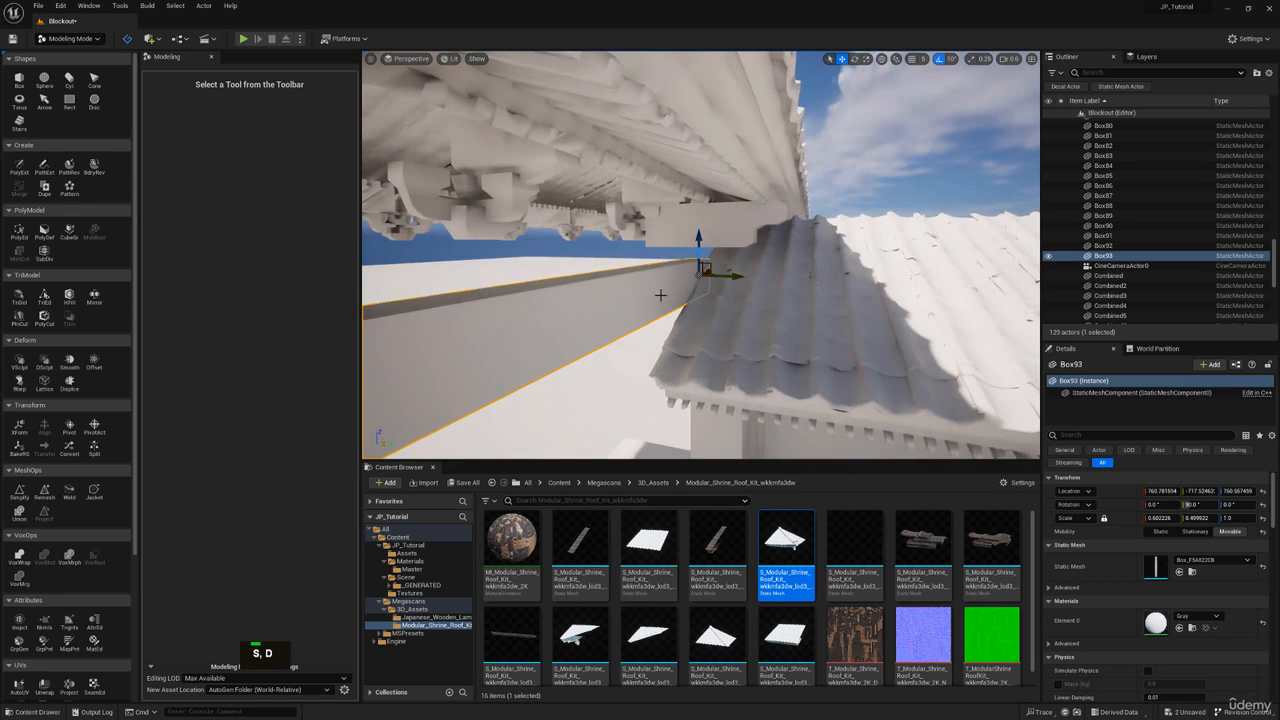
pyautogui.press('w')
pyautogui.moveTo(693, 275)
pyautogui.mouseDown(button='right')
pyautogui.moveTo(680, 268)
pyautogui.moveTo(693, 260)
pyautogui.mouseUp(button='right')
pyautogui.press('s')
pyautogui.moveTo(698, 270); pyautogui.dragTo(698, 236)
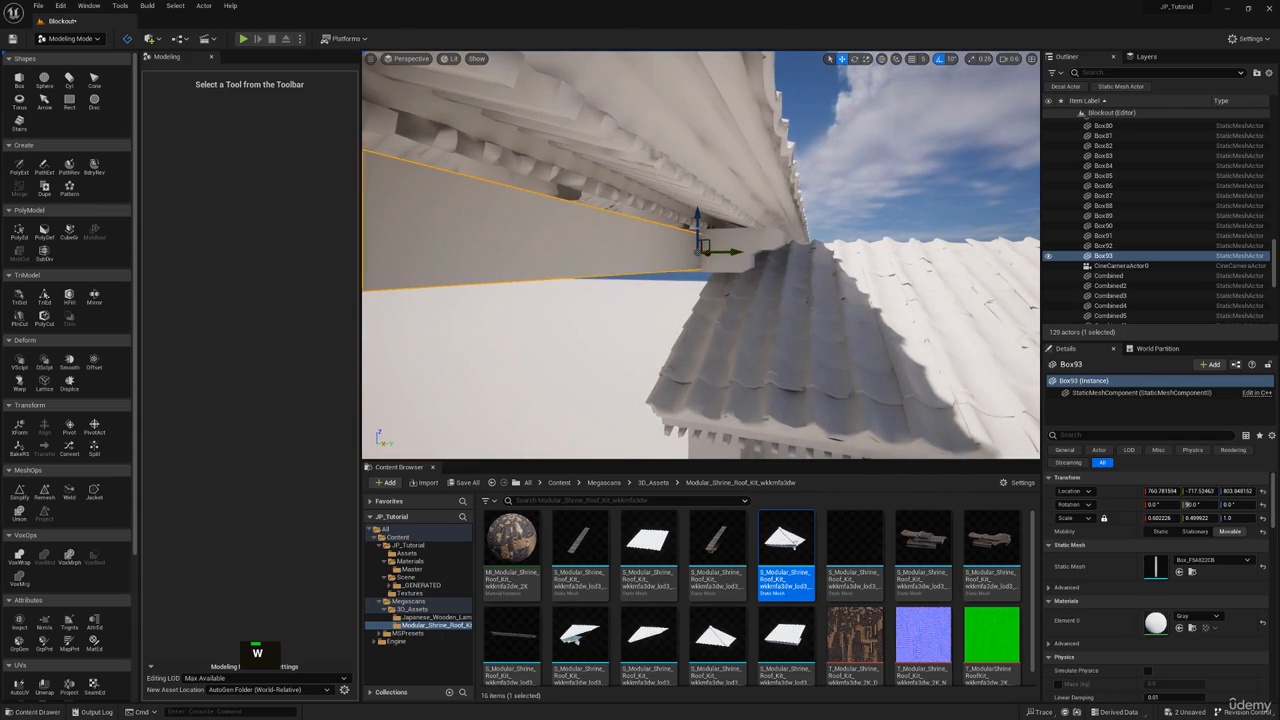
# Step: Examine the painted shrine reference for how the side roof and wall beams meet the gate
pyautogui.moveTo(1279, 420); pyautogui.dragTo(691, 422, button='right')
pyautogui.scroll(-5, 691, 422)
pyautogui.moveTo(691, 422); pyautogui.dragTo(480, 100, button='middle')
pyautogui.moveTo(828, 402); pyautogui.dragTo(687, 245, button='middle')
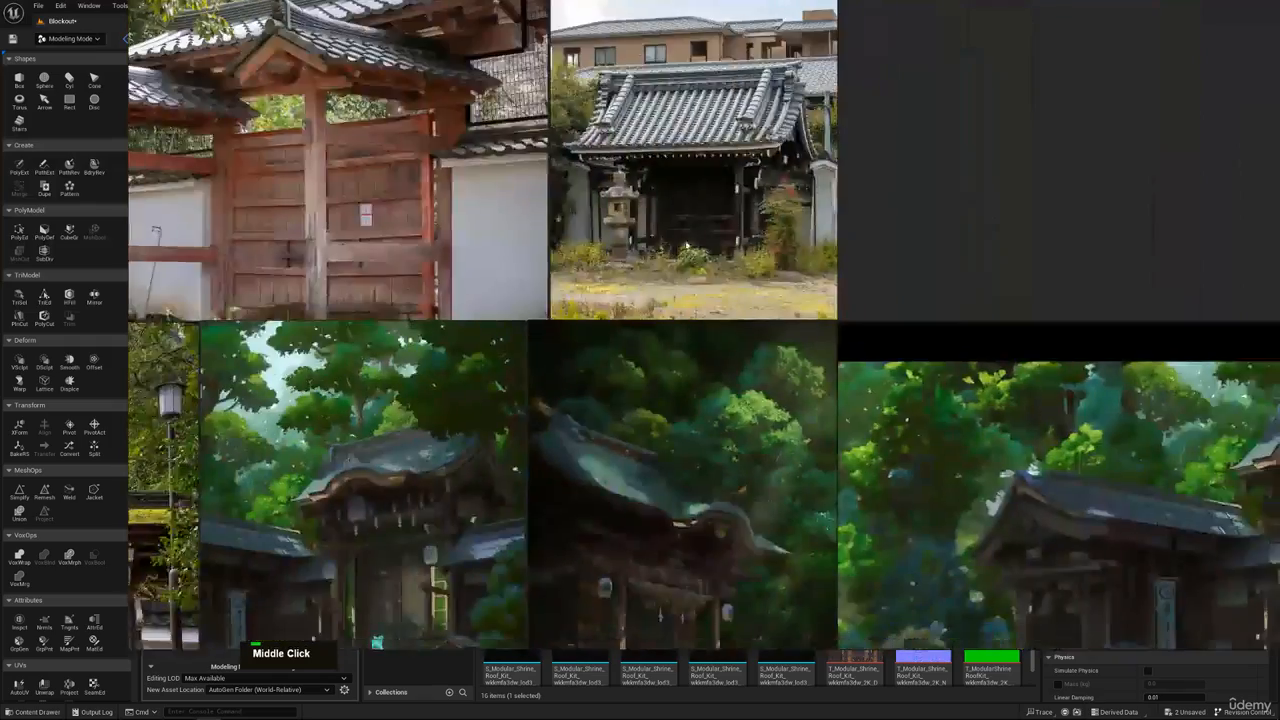
pyautogui.moveTo(646, 519)
pyautogui.mouseDown(button='middle')
pyautogui.moveTo(608, 266)
pyautogui.moveTo(662, 260)
pyautogui.mouseUp(button='middle')
pyautogui.scroll(5, 305, 290)
pyautogui.moveTo(354, 279); pyautogui.dragTo(558, 198, button='middle')
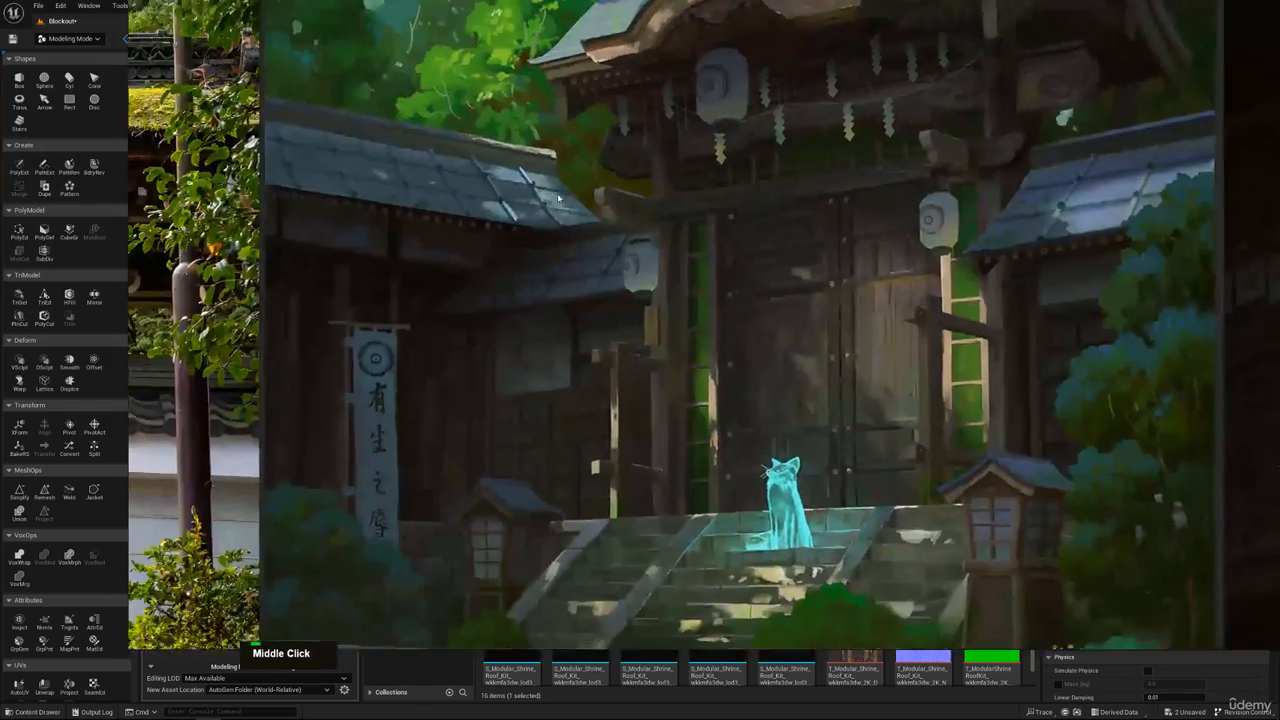
pyautogui.scroll(-6, 558, 198)
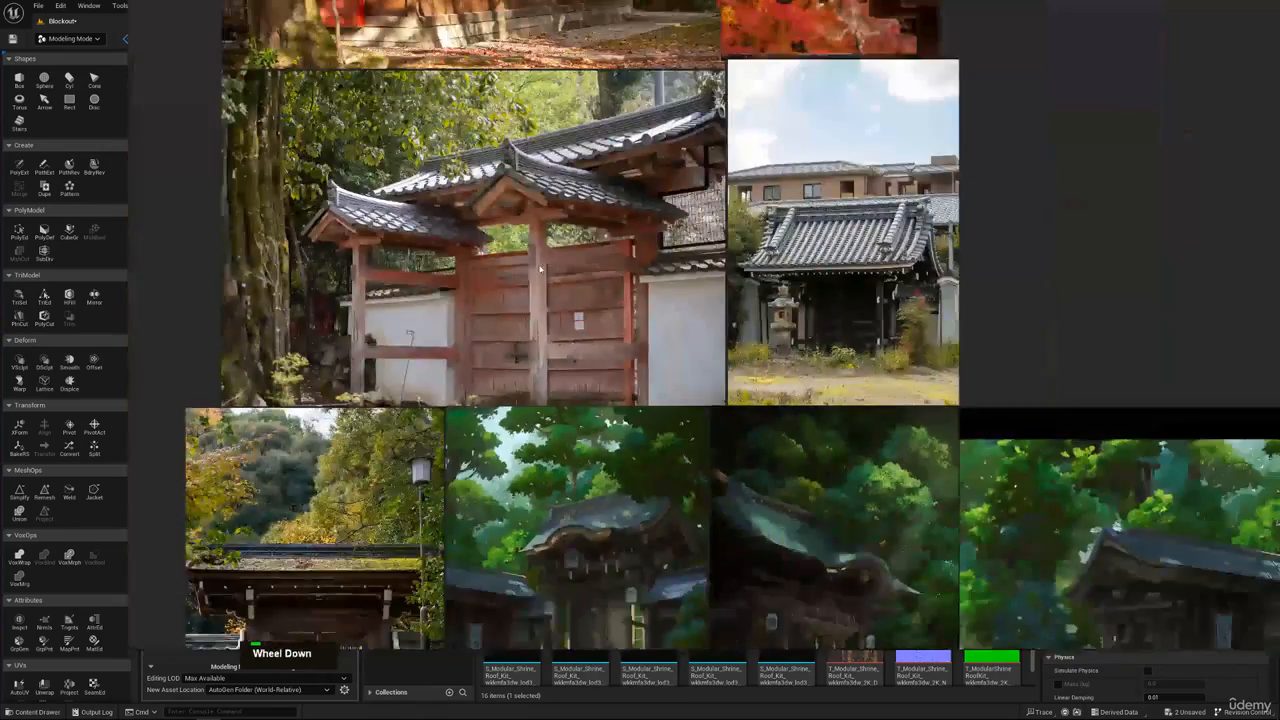
# Step: Study the photo references of the red wooden gate's roof beams and the tiled timber wall
pyautogui.moveTo(540, 269); pyautogui.dragTo(536, 313, button='middle')
pyautogui.scroll(4, 536, 313)
pyautogui.moveTo(596, 207); pyautogui.dragTo(538, 278, button='middle')
pyautogui.scroll(-4, 538, 278)
pyautogui.scroll(5, 588, 272)
pyautogui.moveTo(484, 179); pyautogui.dragTo(615, 178, button='middle')
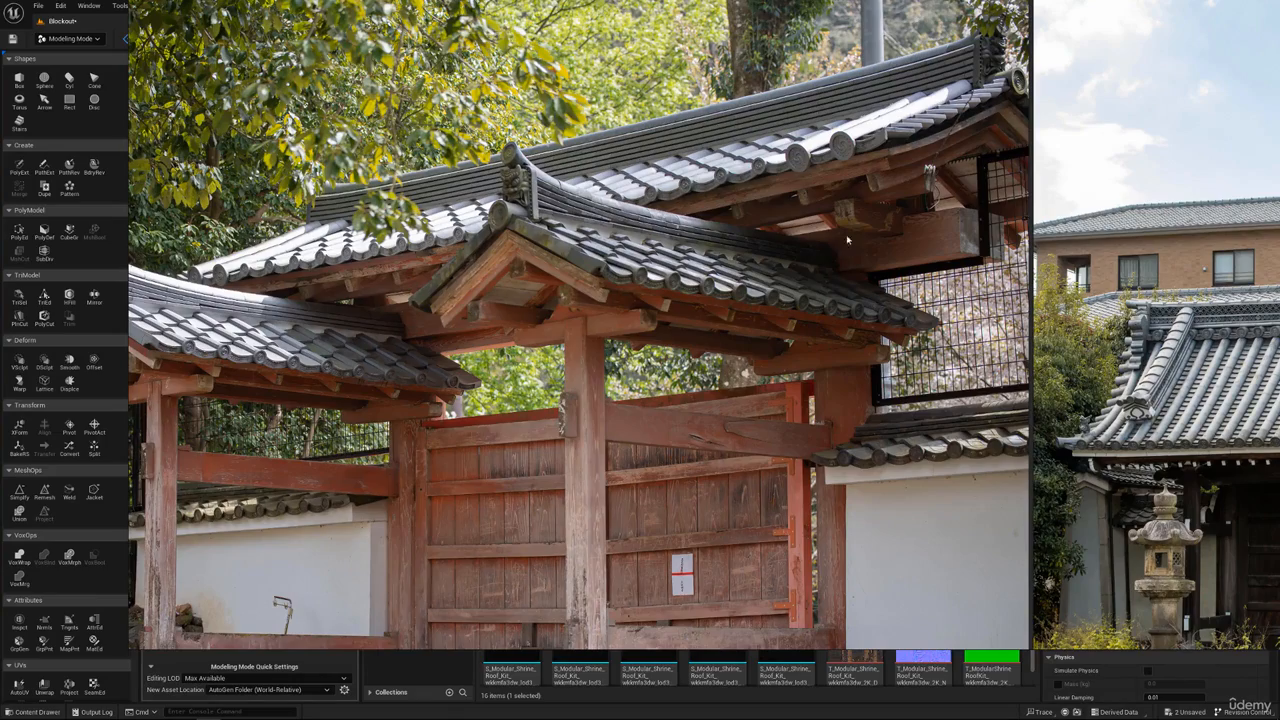
pyautogui.moveTo(708, 111); pyautogui.dragTo(709, 416, button='middle')
pyautogui.scroll(2, 709, 416)
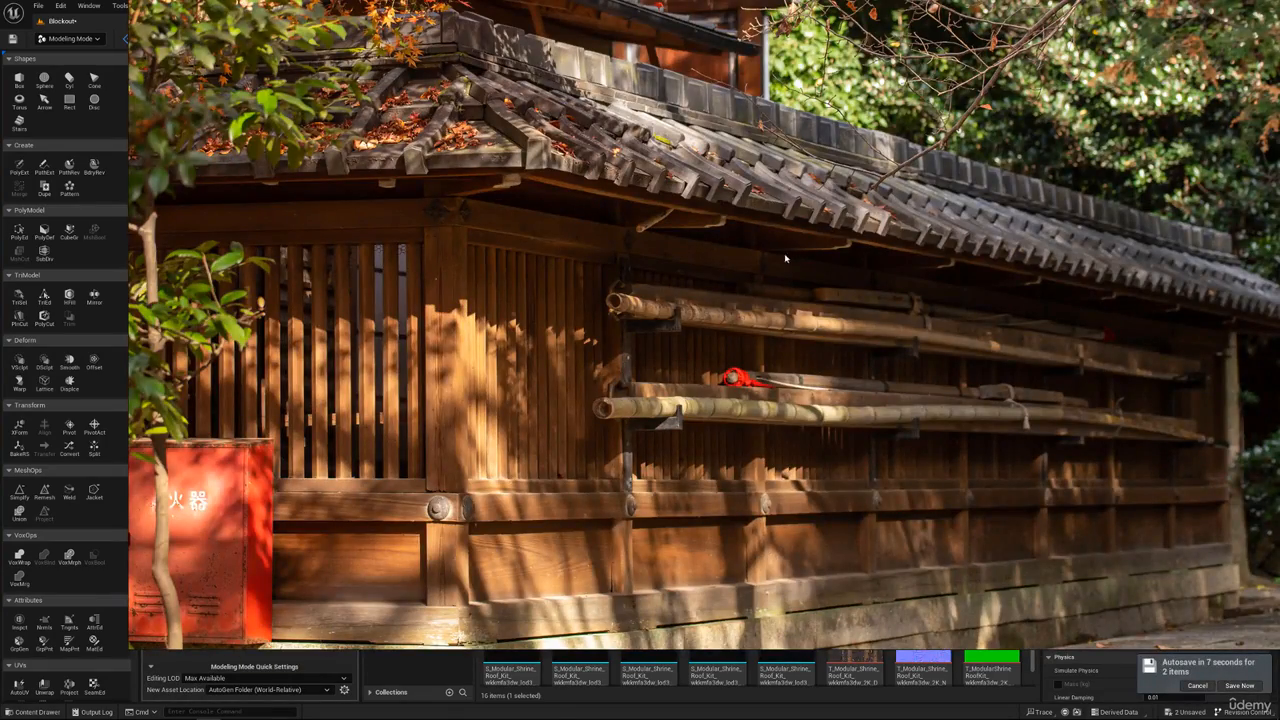
pyautogui.moveTo(690, 407); pyautogui.dragTo(570, 0, button='right')
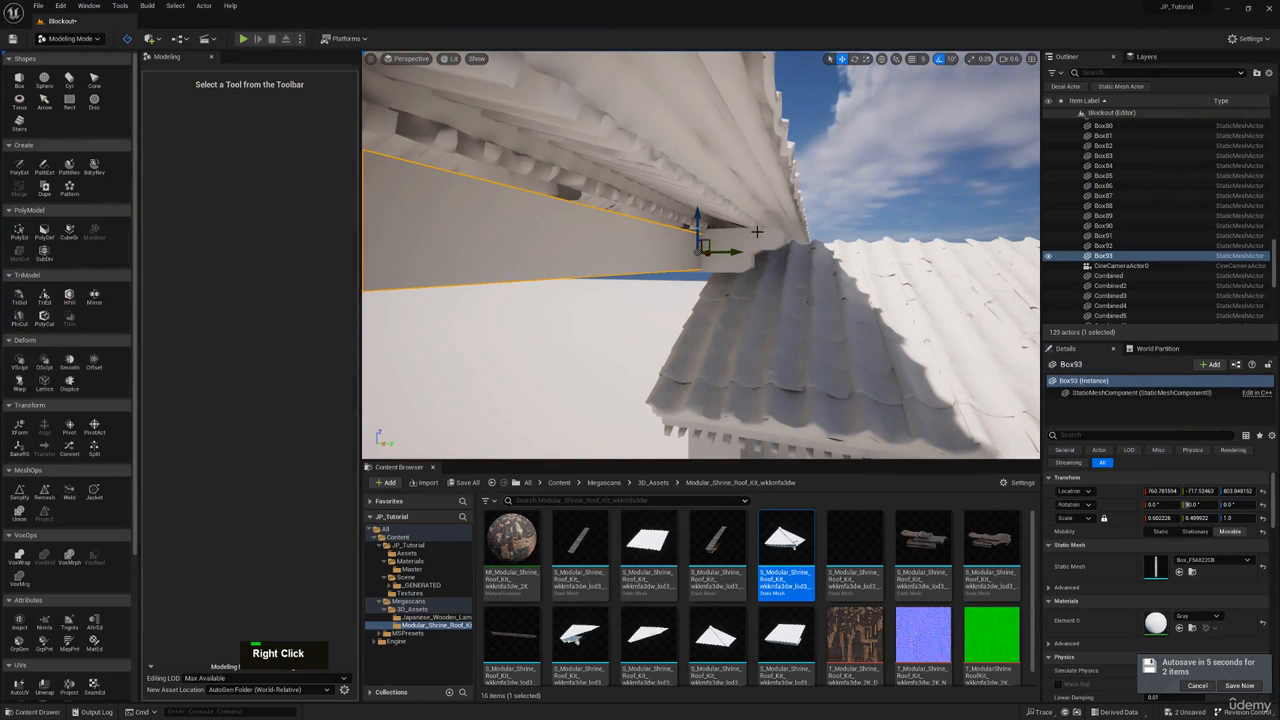
# Step: Nudge the top beam up under the roof to about Z 805
pyautogui.press('a')
pyautogui.moveTo(757, 232); pyautogui.dragTo(747, 197, button='right')
pyautogui.press('w')
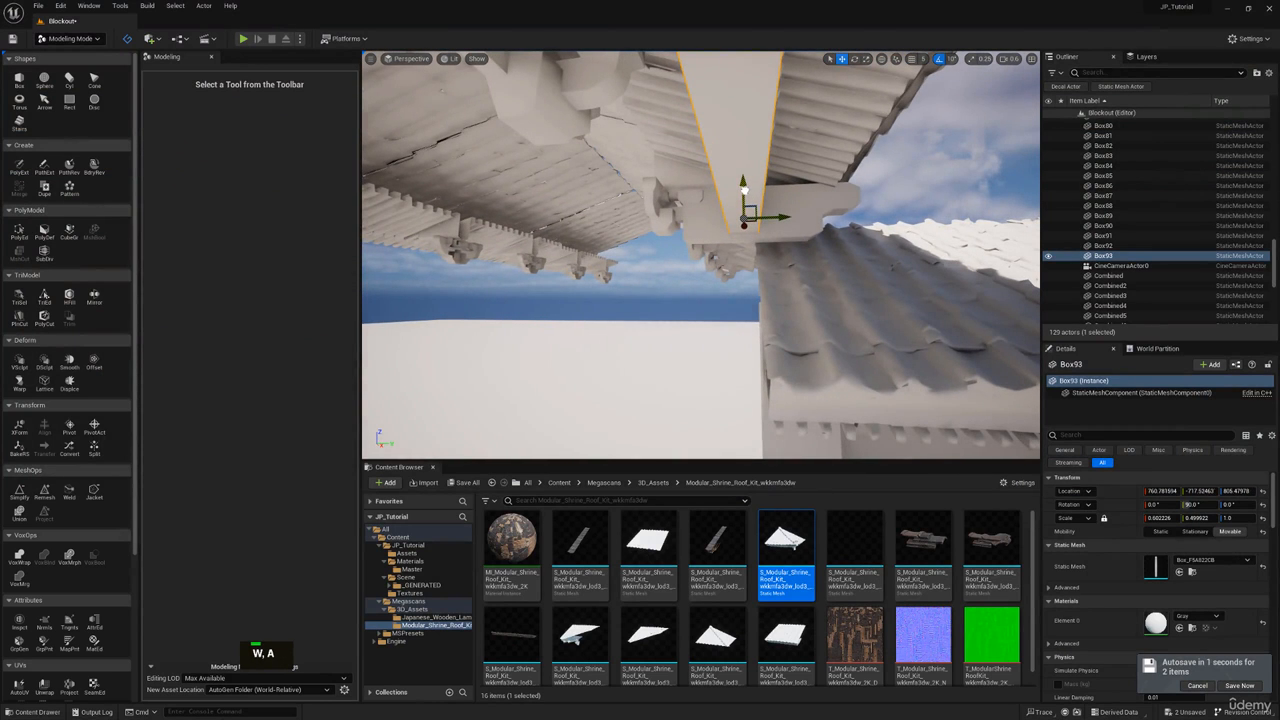
# Step: Make the carved piece an independent mesh with the Duplicate tool, deleting the input
pyautogui.click(701, 218)
pyautogui.moveTo(701, 218); pyautogui.dragTo(701, 214, button='right')
pyautogui.press('a')
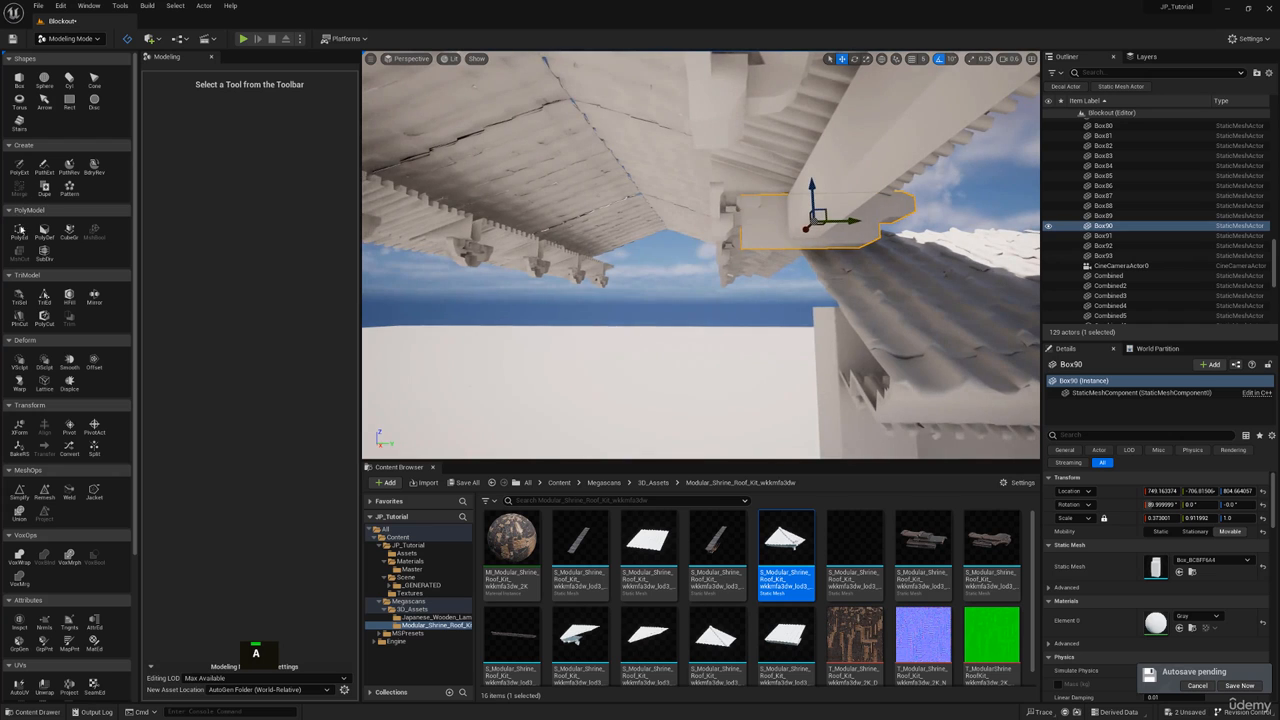
pyautogui.click(19, 230)
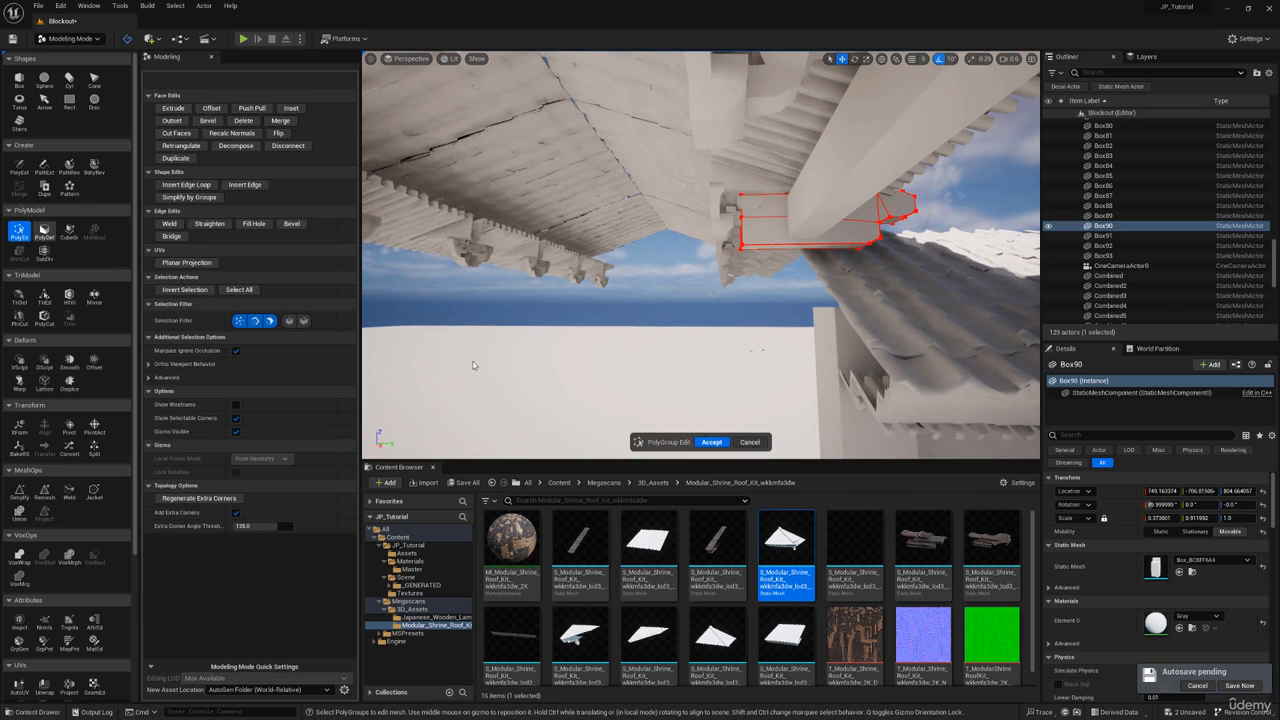
pyautogui.click(750, 442)
pyautogui.click(44, 186)
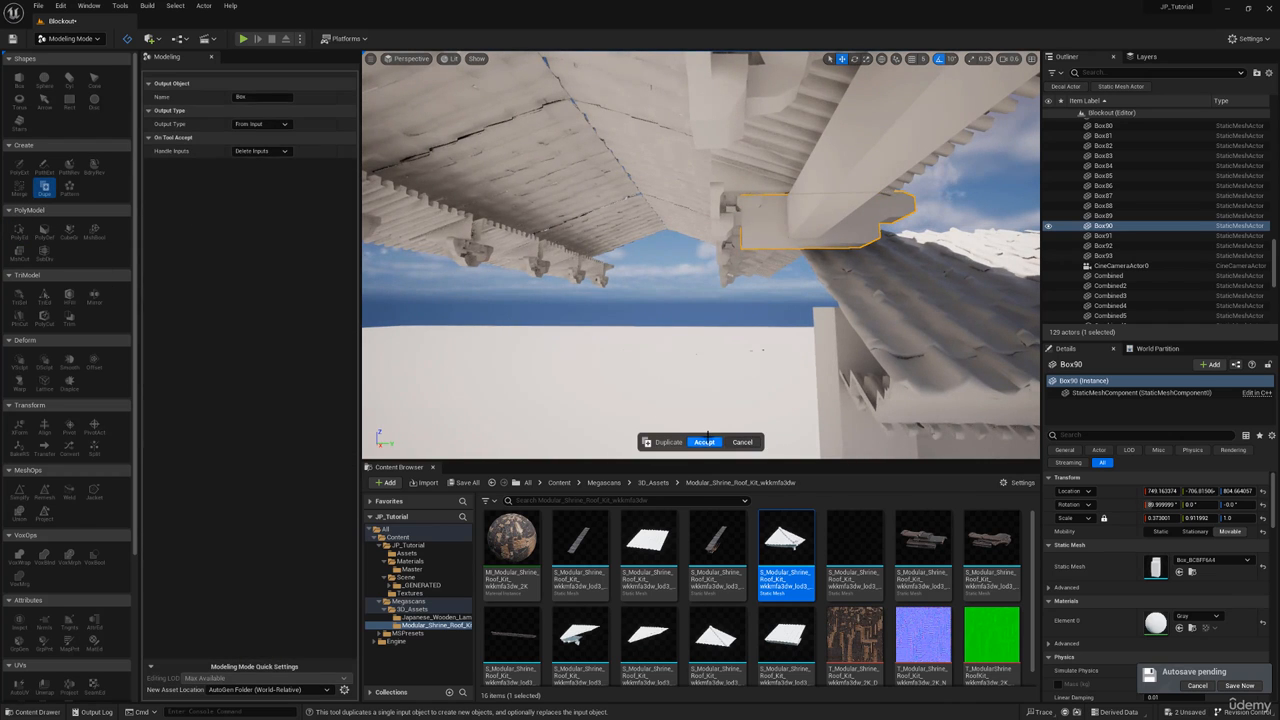
pyautogui.click(704, 442)
# Step: Use PolyGroup Edit to stretch the carved piece's plain end vertices outward along Y under the roof, and accept
pyautogui.click(19, 231)
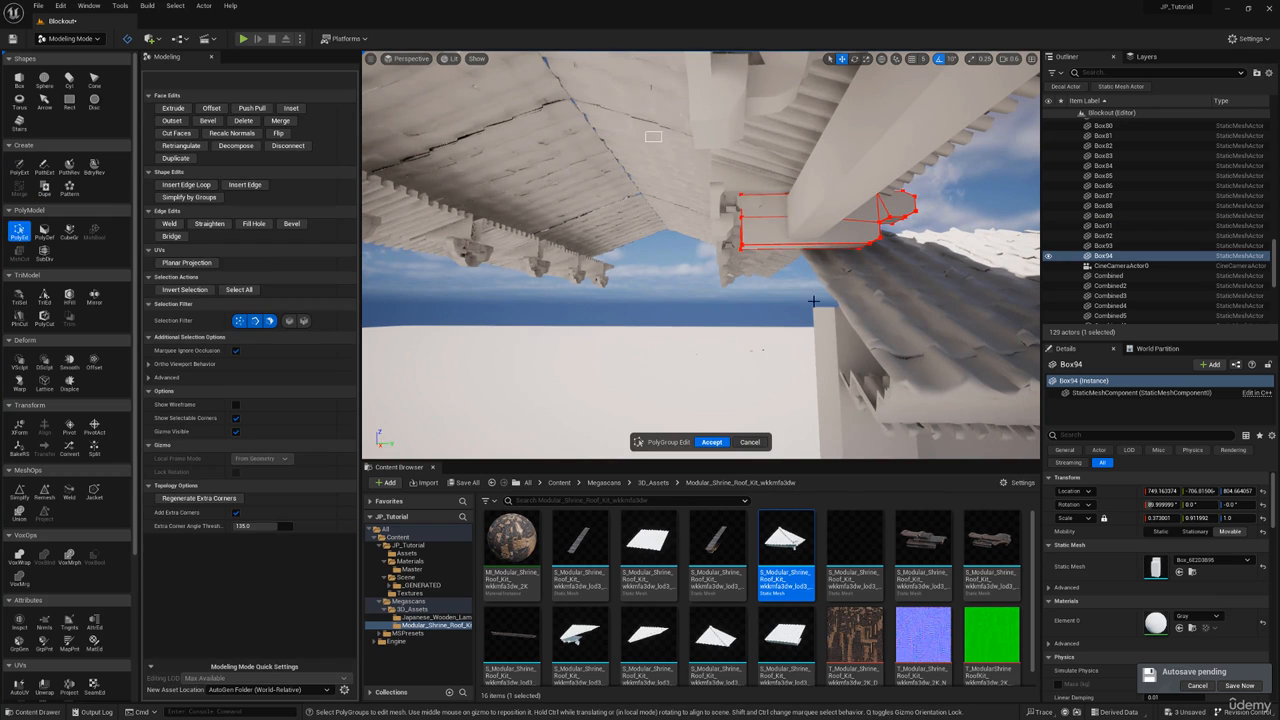
pyautogui.moveTo(650, 136); pyautogui.dragTo(781, 294)
pyautogui.moveTo(718, 223); pyautogui.dragTo(541, 226)
pyautogui.moveTo(541, 226); pyautogui.dragTo(490, 228, button='right')
pyautogui.press('s')
pyautogui.moveTo(697, 236); pyautogui.dragTo(700, 237, button='right')
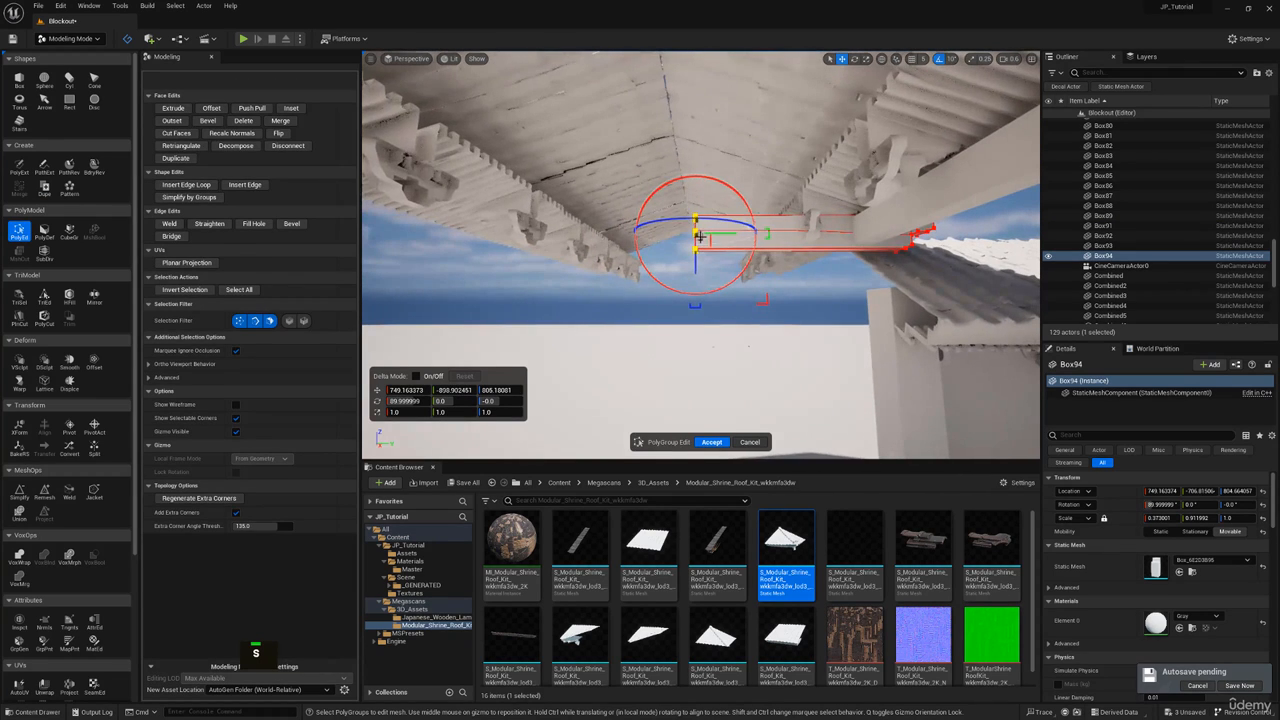
pyautogui.moveTo(712, 234); pyautogui.dragTo(729, 372)
pyautogui.click(717, 441)
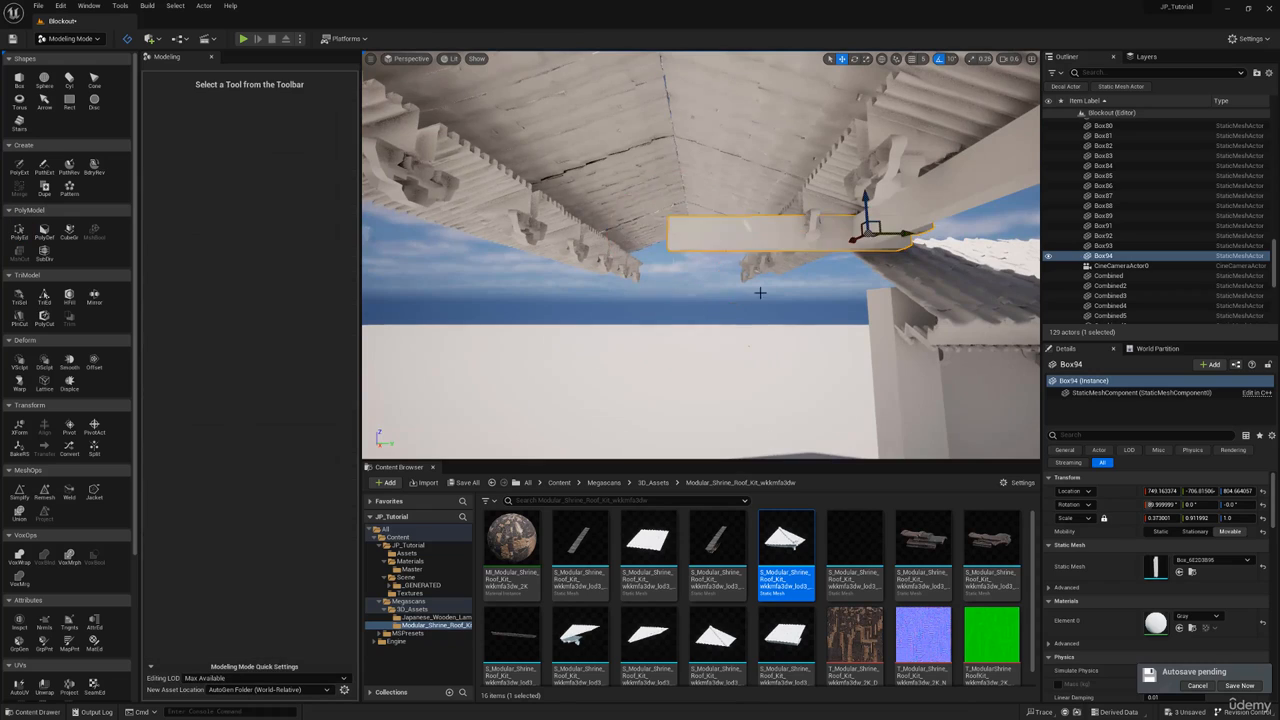
# Step: Duplicate the lengthened carved beam and move the copy along X to near the top beam's outer end
pyautogui.press('d')
pyautogui.moveTo(760, 289); pyautogui.dragTo(540, 340, button='right')
pyautogui.press('e')
pyautogui.press('s')
pyautogui.press('q')
pyautogui.press('a')
pyautogui.press('s')
pyautogui.moveTo(700, 255)
pyautogui.mouseDown(button='right')
pyautogui.moveTo(730, 245)
pyautogui.moveTo(718, 265)
pyautogui.mouseUp(button='right')
pyautogui.hotkey('ctrl', 'c')
pyautogui.hotkey('ctrl', 'v')
pyautogui.press('e')
pyautogui.press('d')
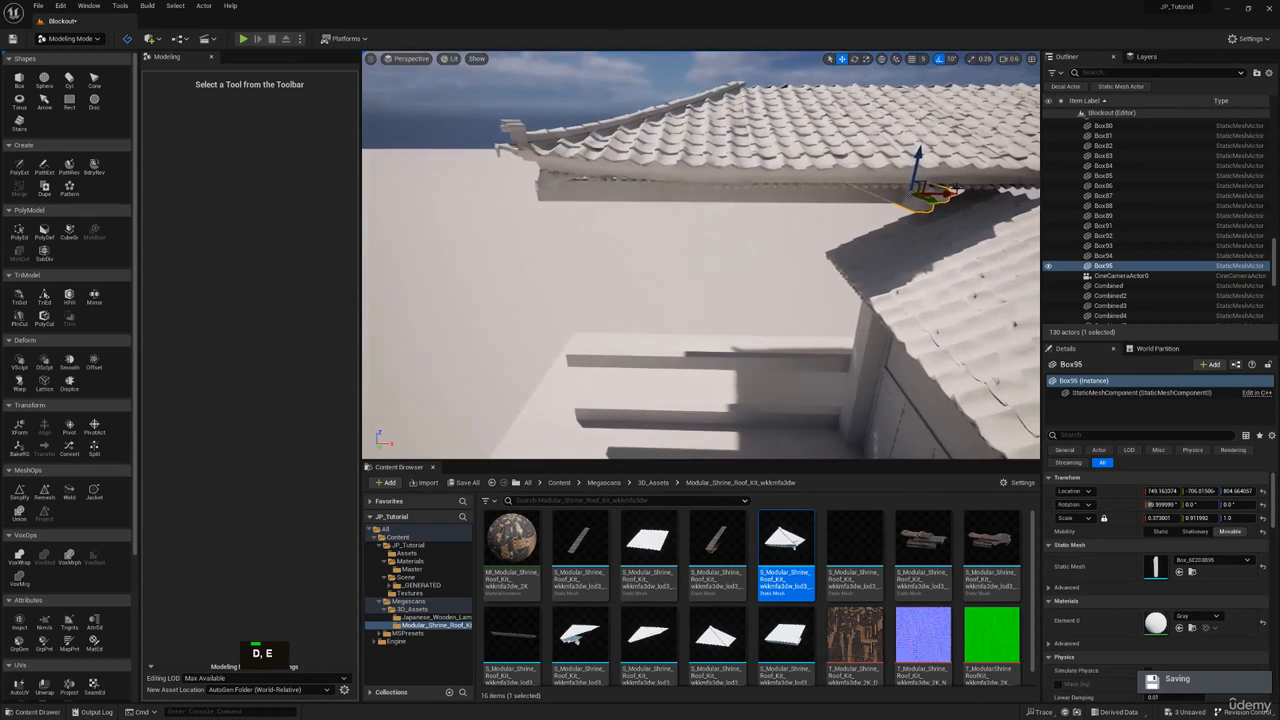
pyautogui.moveTo(953, 189); pyautogui.dragTo(610, 189)
pyautogui.press('a')
pyautogui.moveTo(605, 189); pyautogui.dragTo(675, 190, button='right')
pyautogui.press('q')
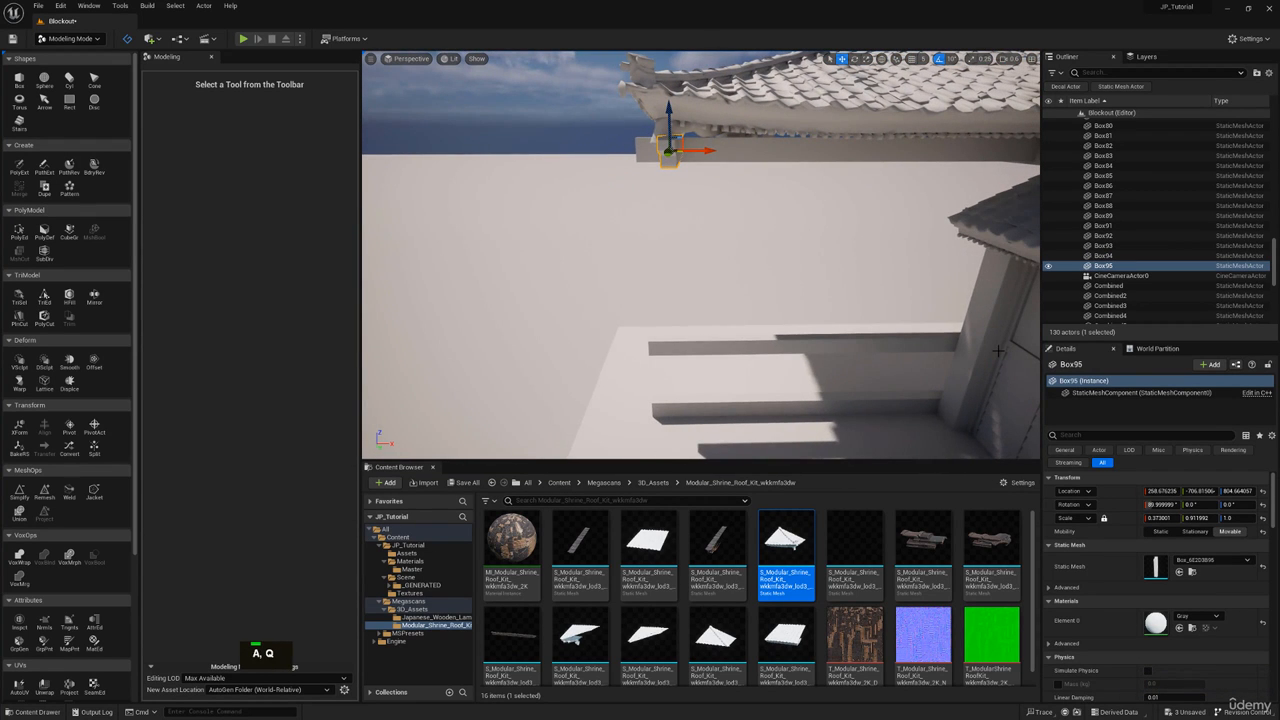
# Step: Duplicate the corner post and move the copy along X toward the outer ends of the wing's beams
pyautogui.moveTo(955, 350); pyautogui.dragTo(975, 380, button='right')
pyautogui.press('s')
pyautogui.press('d')
pyautogui.click(930, 250)
pyautogui.hotkey('ctrl', 'c')
pyautogui.hotkey('ctrl', 'v')
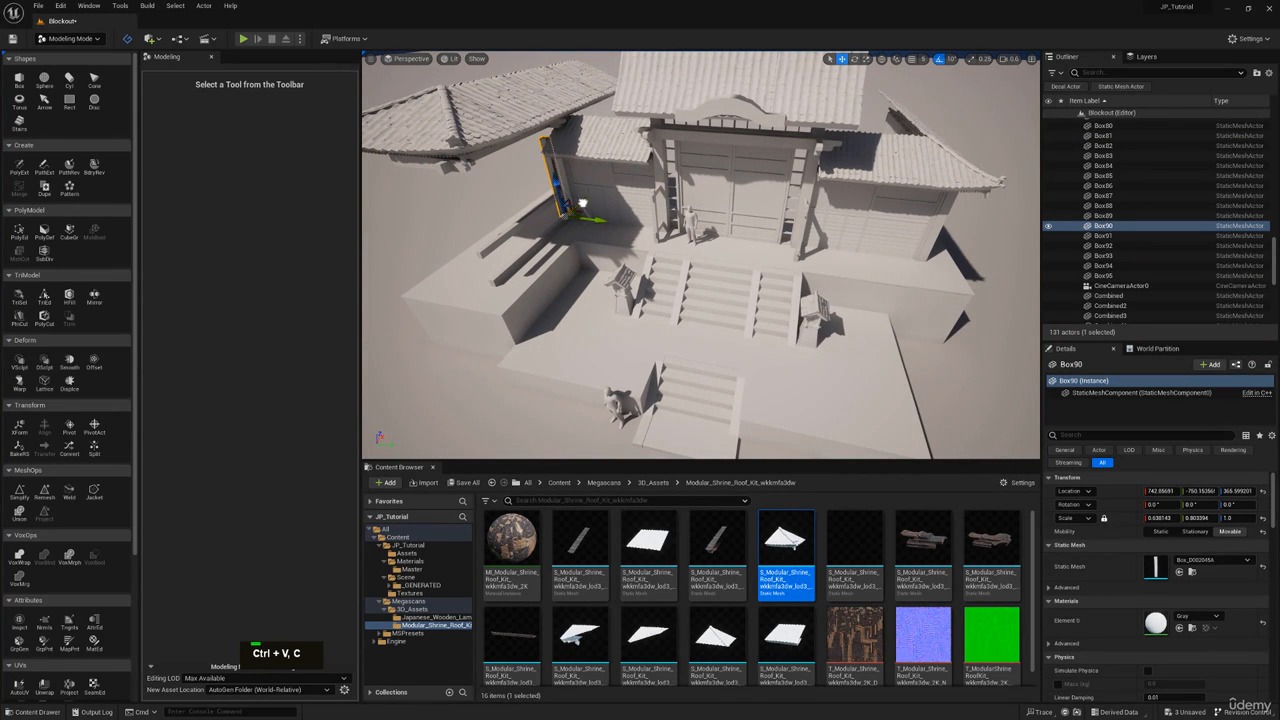
pyautogui.moveTo(582, 203); pyautogui.dragTo(496, 270)
# Step: Align the copied post with the beams' outer ends at about X 224 and Y -719
pyautogui.press('a')
pyautogui.moveTo(496, 270); pyautogui.dragTo(460, 300, button='right')
pyautogui.scroll(2, 415, 225)
pyautogui.press('w')
pyautogui.press('d')
pyautogui.moveTo(636, 297); pyautogui.dragTo(646, 318)
pyautogui.press('d')
pyautogui.moveTo(646, 318); pyautogui.dragTo(674, 323, button='right')
pyautogui.press('w')
pyautogui.press('a')
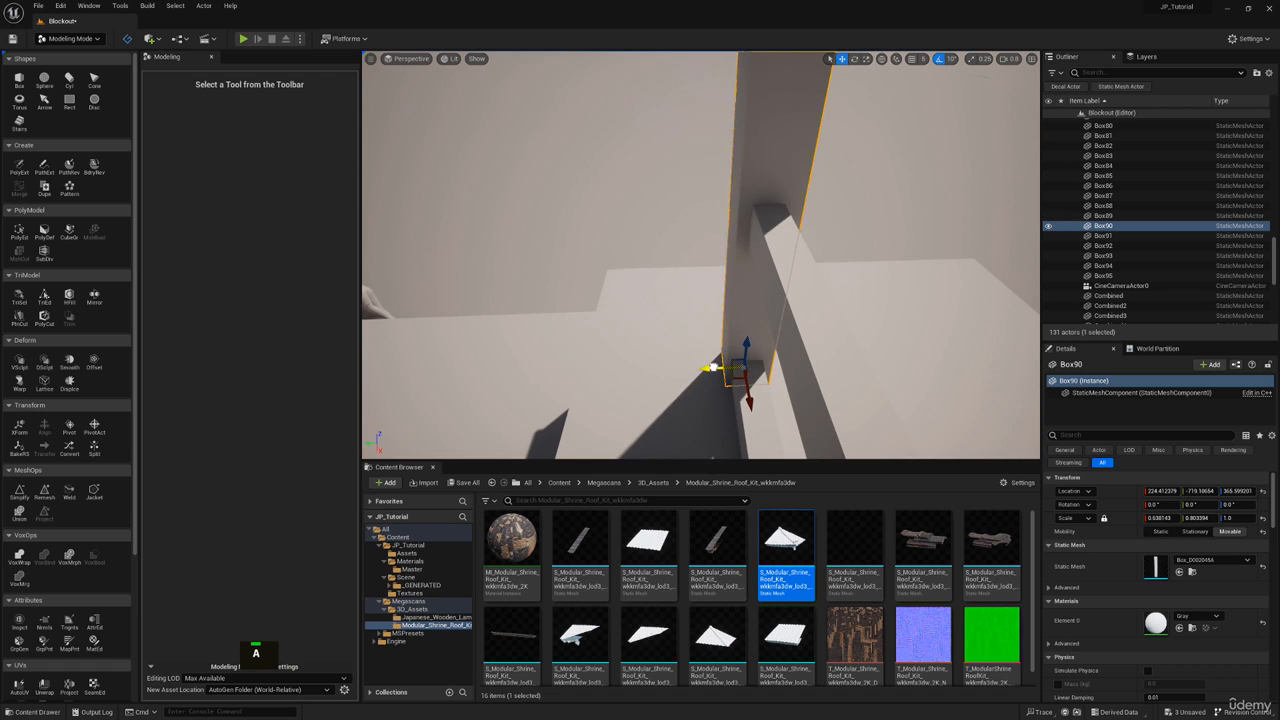
# Step: Fine-tune the outer post's position to about X 225, Y -719 and stretch its height to a Z scale of 1.21
pyautogui.press('a')
pyautogui.moveTo(712, 367); pyautogui.dragTo(990, 338, button='right')
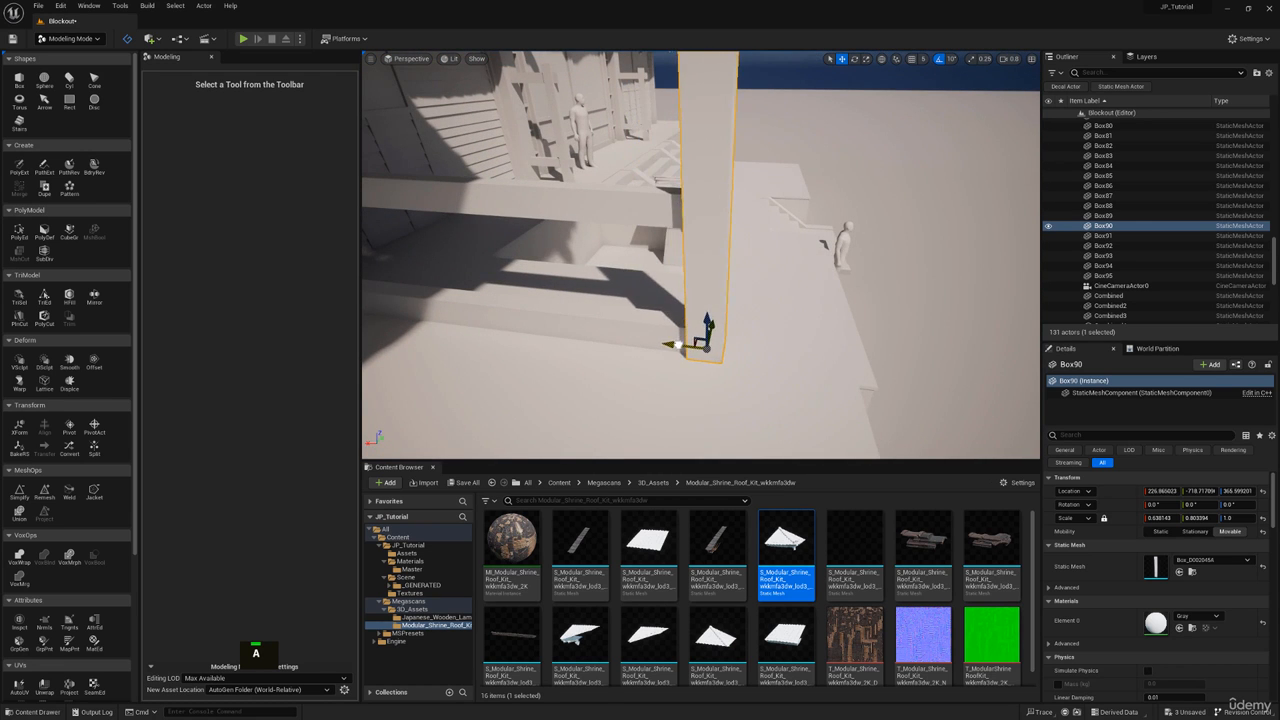
pyautogui.moveTo(678, 344); pyautogui.dragTo(680, 344)
pyautogui.press('d')
pyautogui.moveTo(680, 344); pyautogui.dragTo(649, 374, button='right')
pyautogui.press('s')
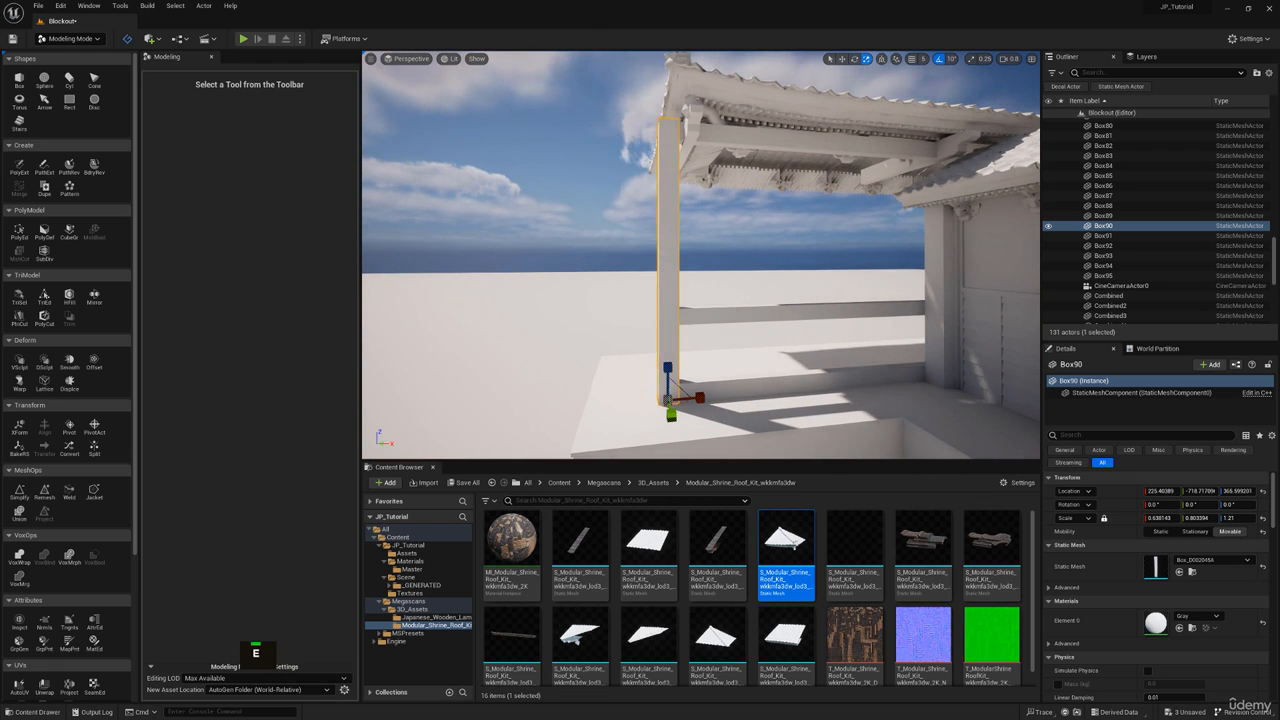
# Step: Duplicate the outer carved crossbeam twice along X, spacing both copies between the end crossbeams, and select the two copies together
pyautogui.press('w')
pyautogui.moveTo(684, 201); pyautogui.dragTo(705, 74, button='right')
pyautogui.press('e')
pyautogui.press('s')
pyautogui.press('w')
pyautogui.press('q')
pyautogui.press('w')
pyautogui.press('a')
pyautogui.press('w')
pyautogui.click(757, 161)
pyautogui.press('s')
pyautogui.moveTo(757, 161); pyautogui.dragTo(697, 136, button='right')
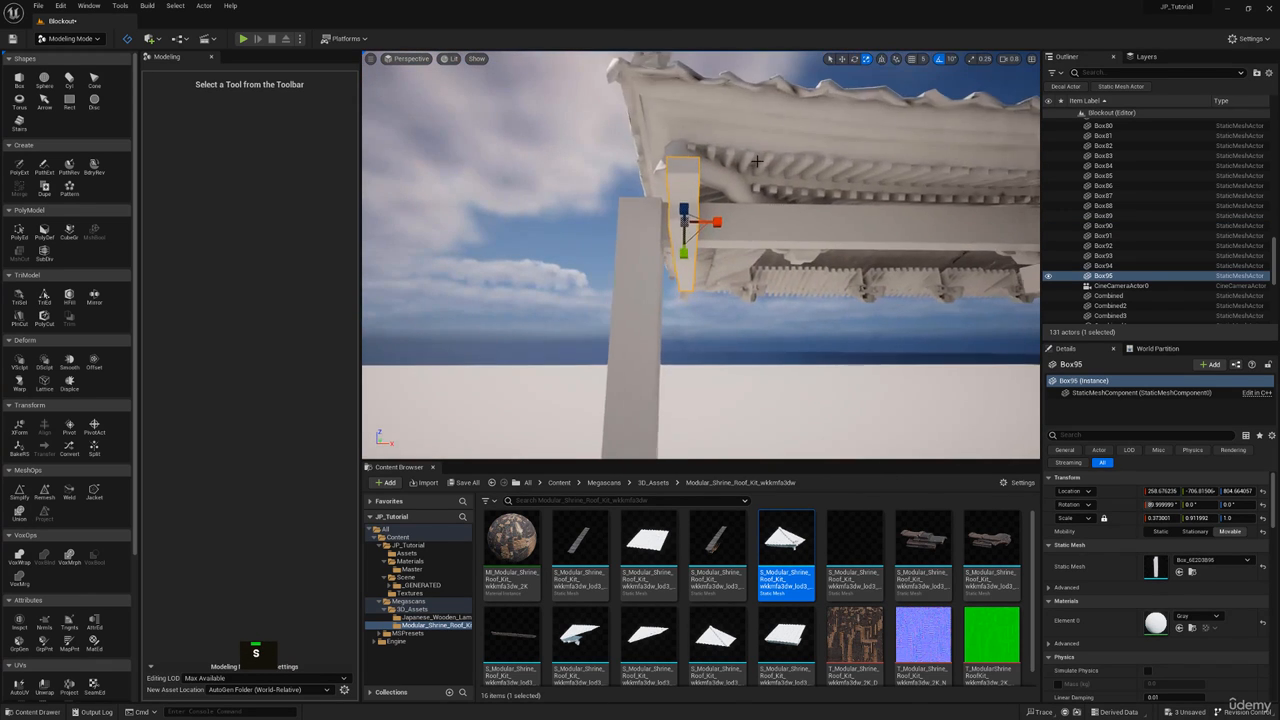
pyautogui.press('a')
pyautogui.moveTo(716, 225); pyautogui.dragTo(578, 232, button='right')
pyautogui.press('d')
pyautogui.press('s')
pyautogui.keyDown('alt'); pyautogui.moveTo(537, 247); pyautogui.dragTo(716, 246); pyautogui.keyUp('alt')
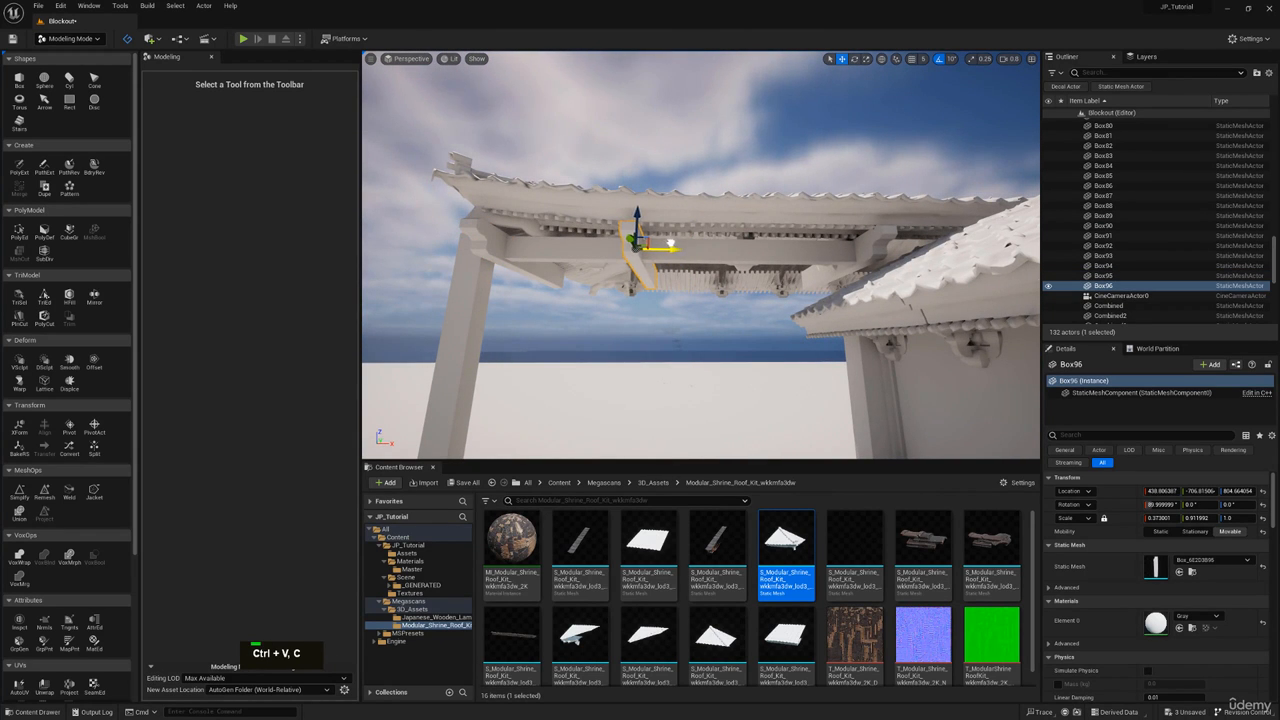
pyautogui.keyDown('alt'); pyautogui.moveTo(670, 248); pyautogui.dragTo(766, 241); pyautogui.keyUp('alt')
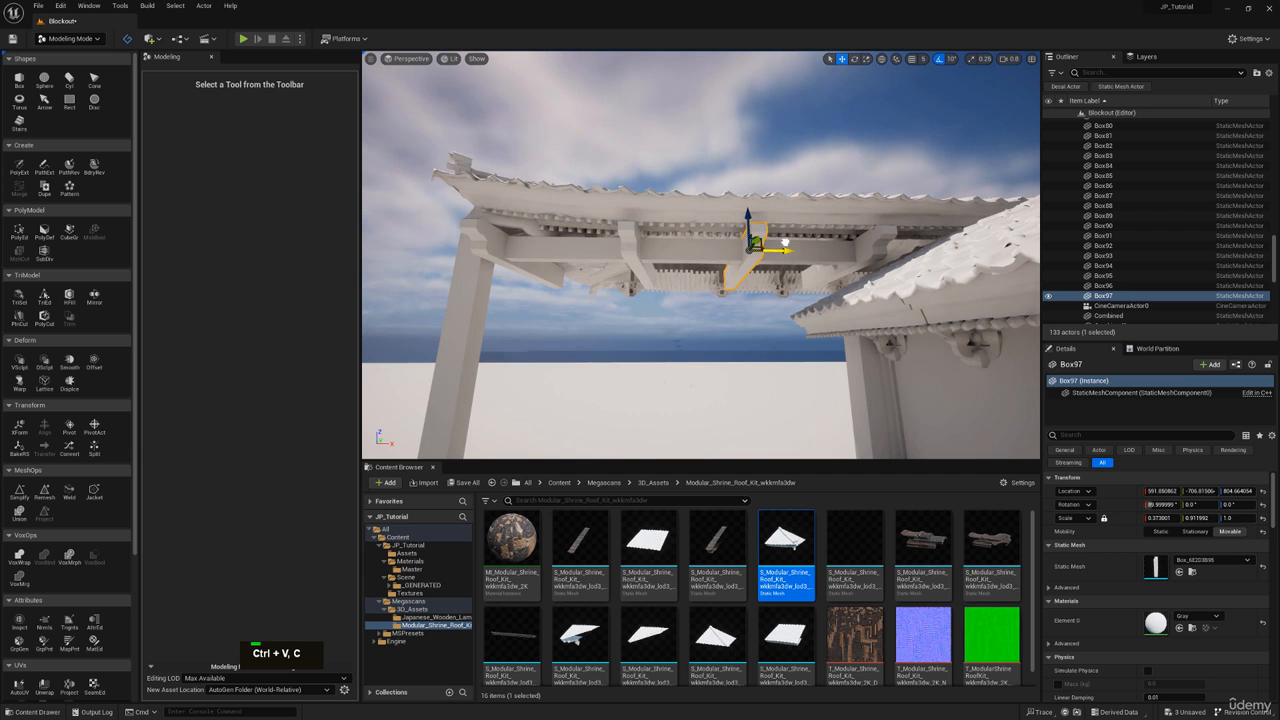
pyautogui.keyDown('ctrl'); pyautogui.click(632, 241); pyautogui.keyUp('ctrl')
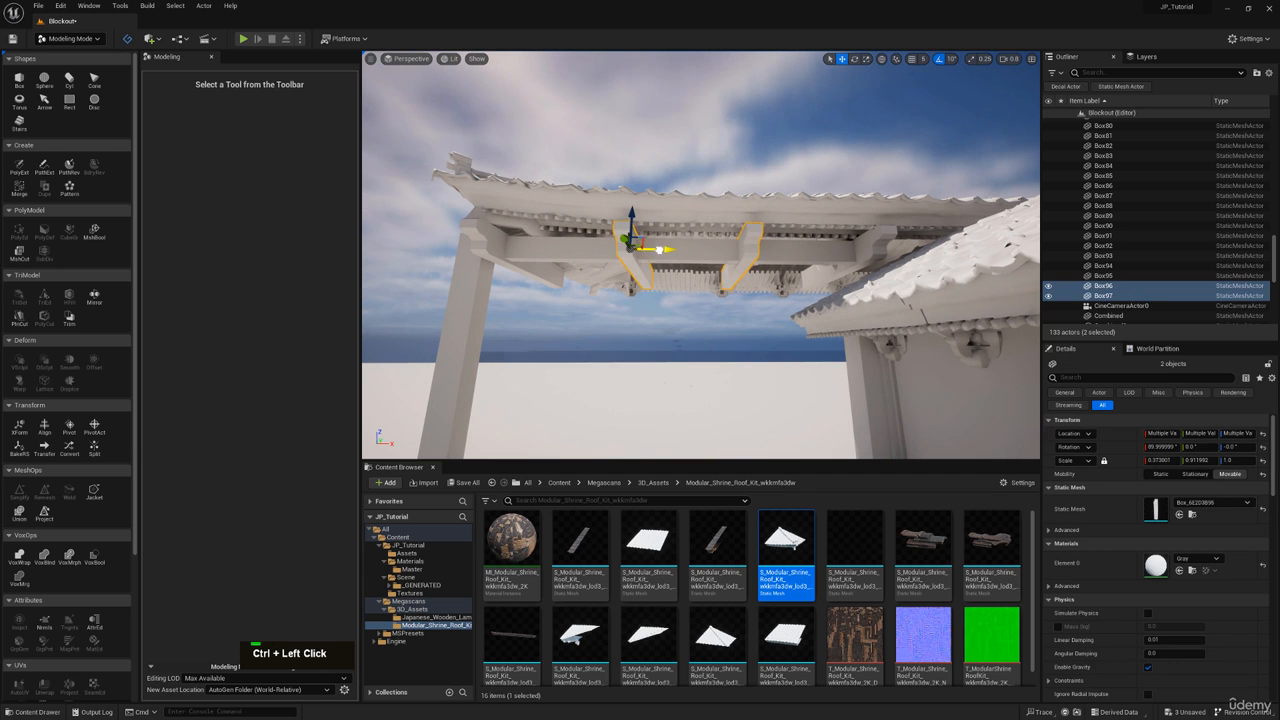
# Step: Duplicate the wing's outer post and move the copy along X to about 736, next to the main building
pyautogui.press('a')
pyautogui.moveTo(659, 250); pyautogui.dragTo(925, 212, button='right')
pyautogui.press('s')
pyautogui.click(957, 215)
pyautogui.press('d')
pyautogui.press('a')
pyautogui.hotkey('ctrl', 'c')
pyautogui.hotkey('ctrl', 'v')
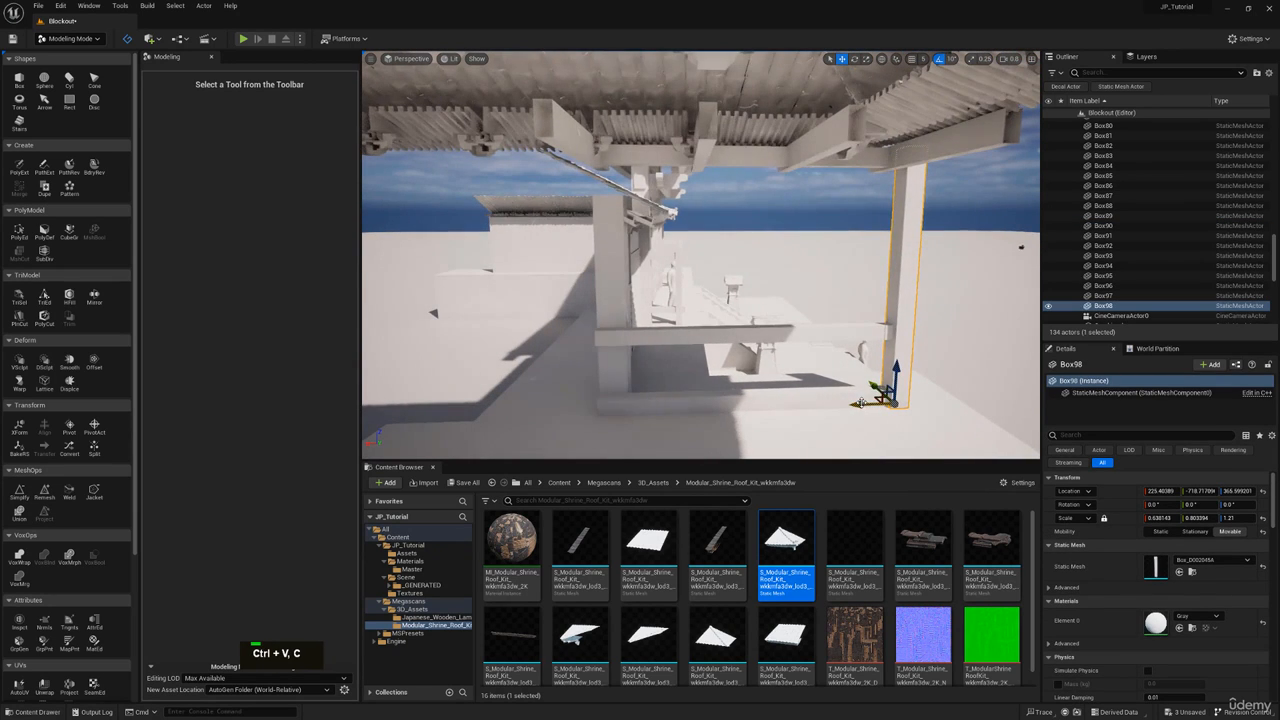
pyautogui.moveTo(860, 403); pyautogui.dragTo(575, 385)
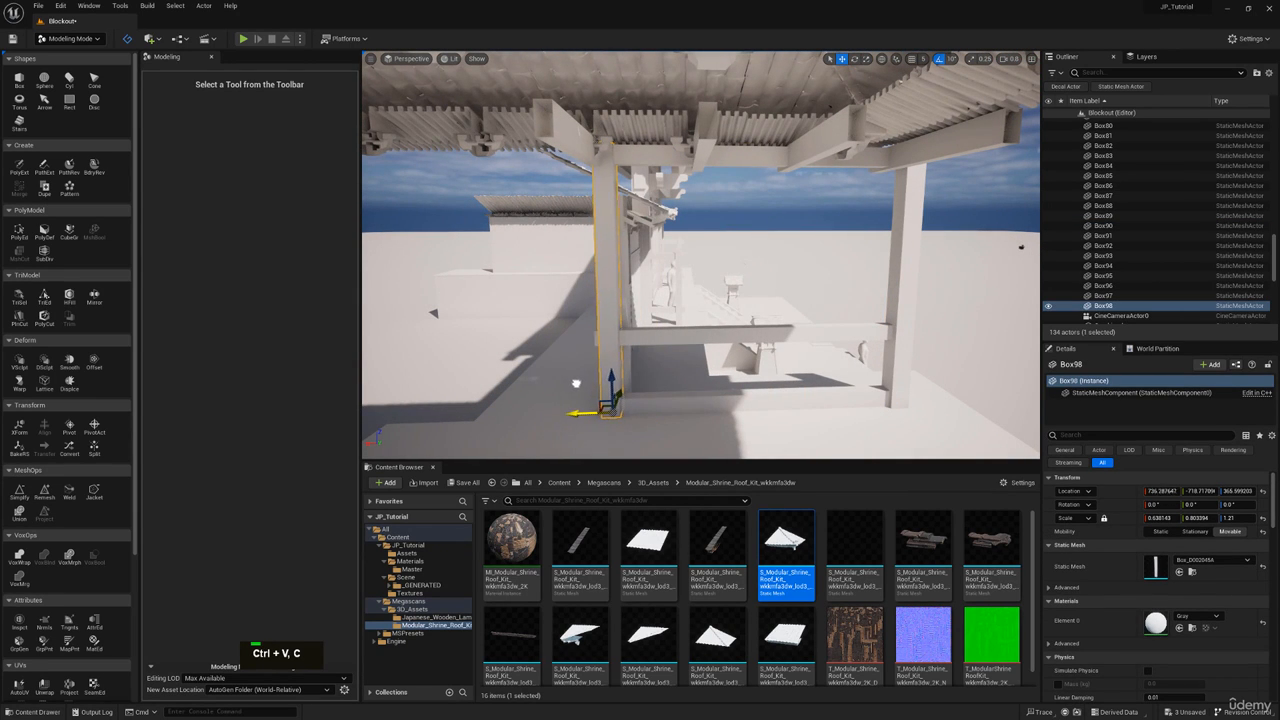
pyautogui.press('a')
pyautogui.moveTo(606, 344); pyautogui.dragTo(610, 340, button='right')
pyautogui.hotkey('ctrl', 'c')
pyautogui.hotkey('ctrl', 'v')
pyautogui.moveTo(722, 415); pyautogui.dragTo(373, 385)
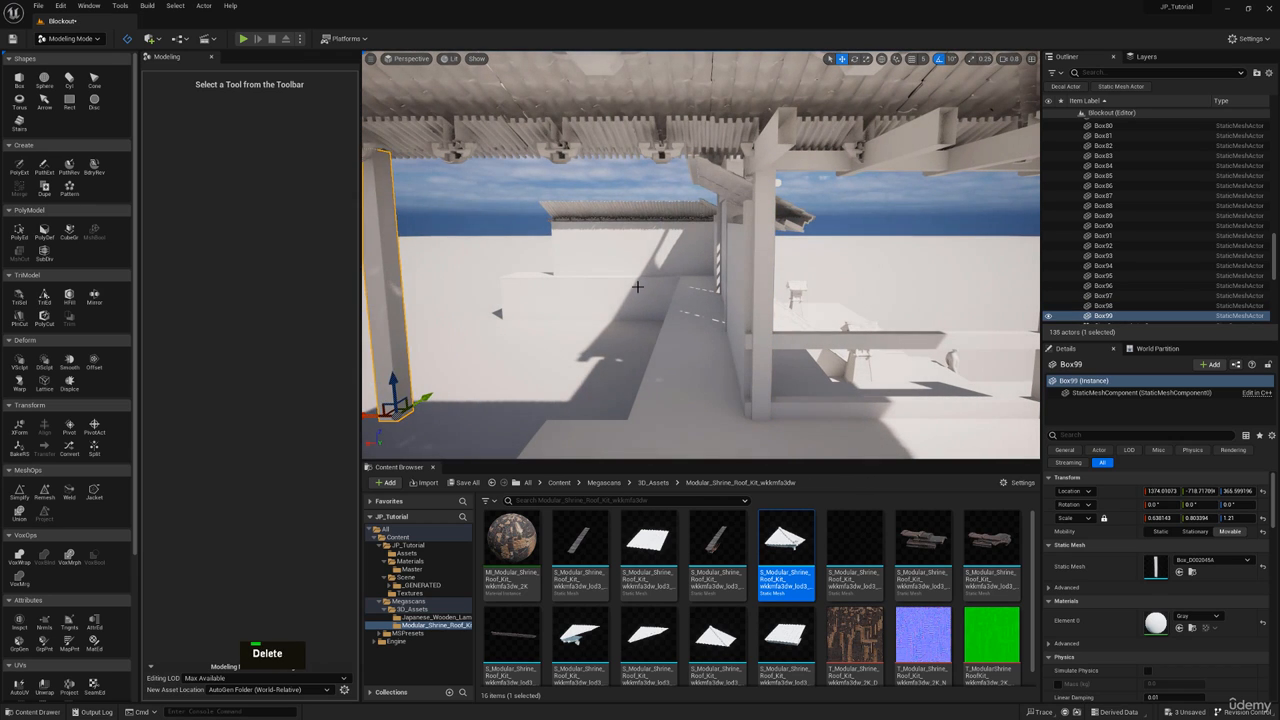
pyautogui.press('Delete')
# Step: Select all the tiled roof pieces of the side wing together
pyautogui.press('e')
pyautogui.moveTo(637, 287)
pyautogui.mouseDown(button='right')
pyautogui.moveTo(645, 246)
pyautogui.moveTo(652, 280)
pyautogui.mouseUp(button='right')
pyautogui.press('s')
pyautogui.press('w')
pyautogui.press('a')
pyautogui.press('e')
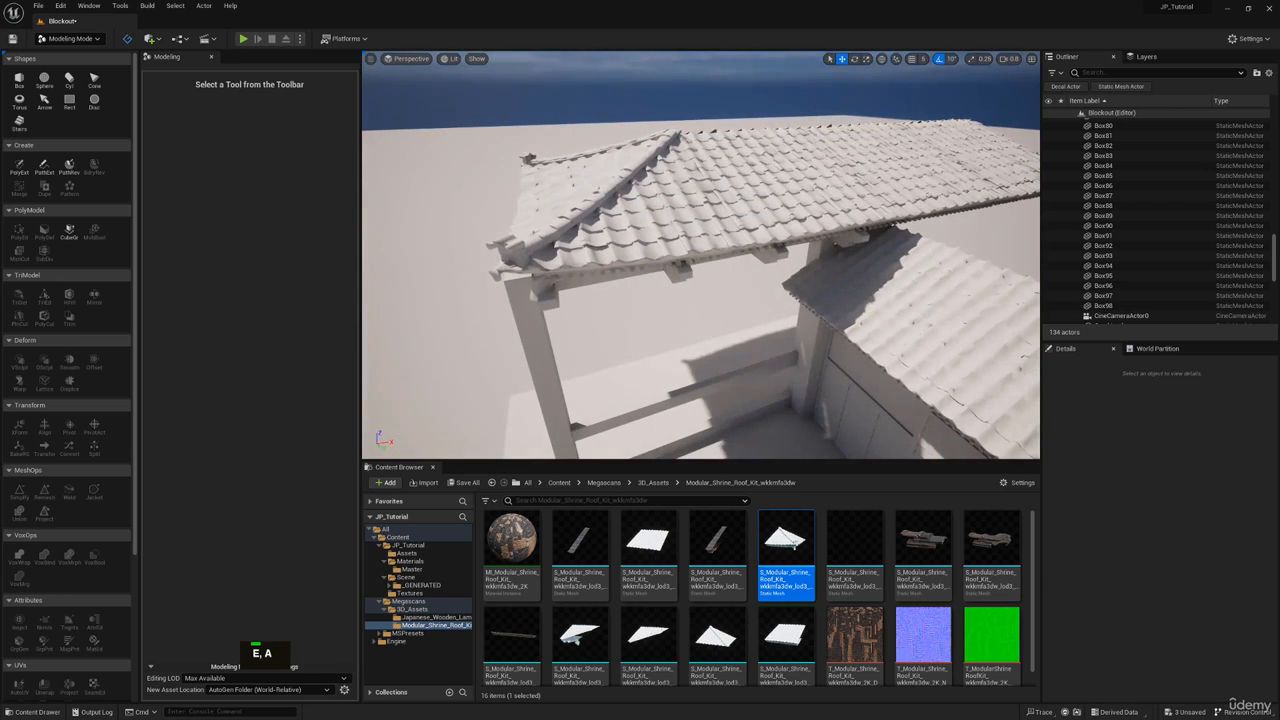
pyautogui.click(622, 205)
pyautogui.keyDown('ctrl'); pyautogui.click(588, 166); pyautogui.keyUp('ctrl')
pyautogui.keyDown('ctrl'); pyautogui.click(777, 165); pyautogui.keyUp('ctrl')
pyautogui.press('w')
pyautogui.moveTo(777, 165); pyautogui.dragTo(778, 170, button='right')
pyautogui.keyDown('ctrl'); pyautogui.click(784, 171); pyautogui.keyUp('ctrl')
pyautogui.keyDown('ctrl'); pyautogui.click(808, 161); pyautogui.keyUp('ctrl')
pyautogui.keyDown('ctrl'); pyautogui.click(780, 148); pyautogui.keyUp('ctrl')
pyautogui.keyDown('ctrl'); pyautogui.click(722, 171); pyautogui.keyUp('ctrl')
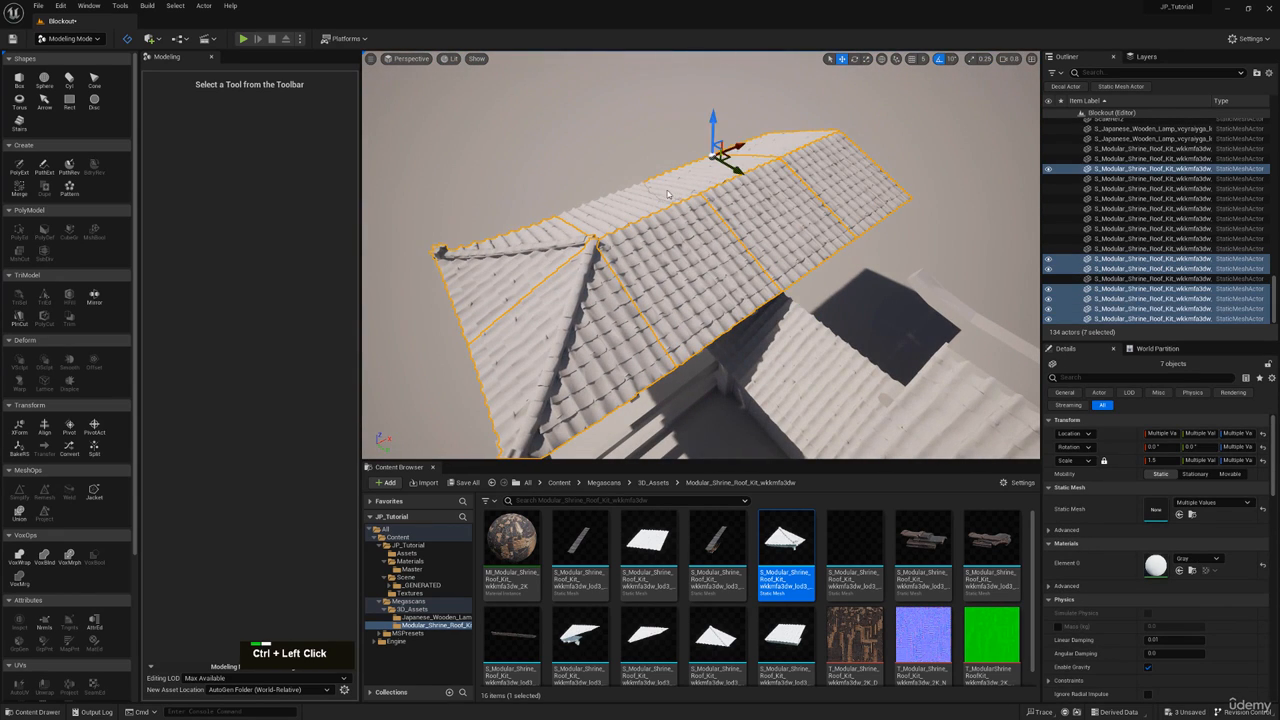
pyautogui.keyDown('ctrl'); pyautogui.click(668, 194); pyautogui.keyUp('ctrl')
pyautogui.moveTo(668, 194); pyautogui.dragTo(806, 303, button='right')
pyautogui.press('s')
pyautogui.press('q')
# Step: Stretch the wing's outer post to a Z scale of about 1.24 and adjust the inner post's height to match
pyautogui.click(568, 312)
pyautogui.moveTo(568, 312); pyautogui.dragTo(616, 245, button='right')
pyautogui.press('s')
pyautogui.press('q')
pyautogui.press('r')
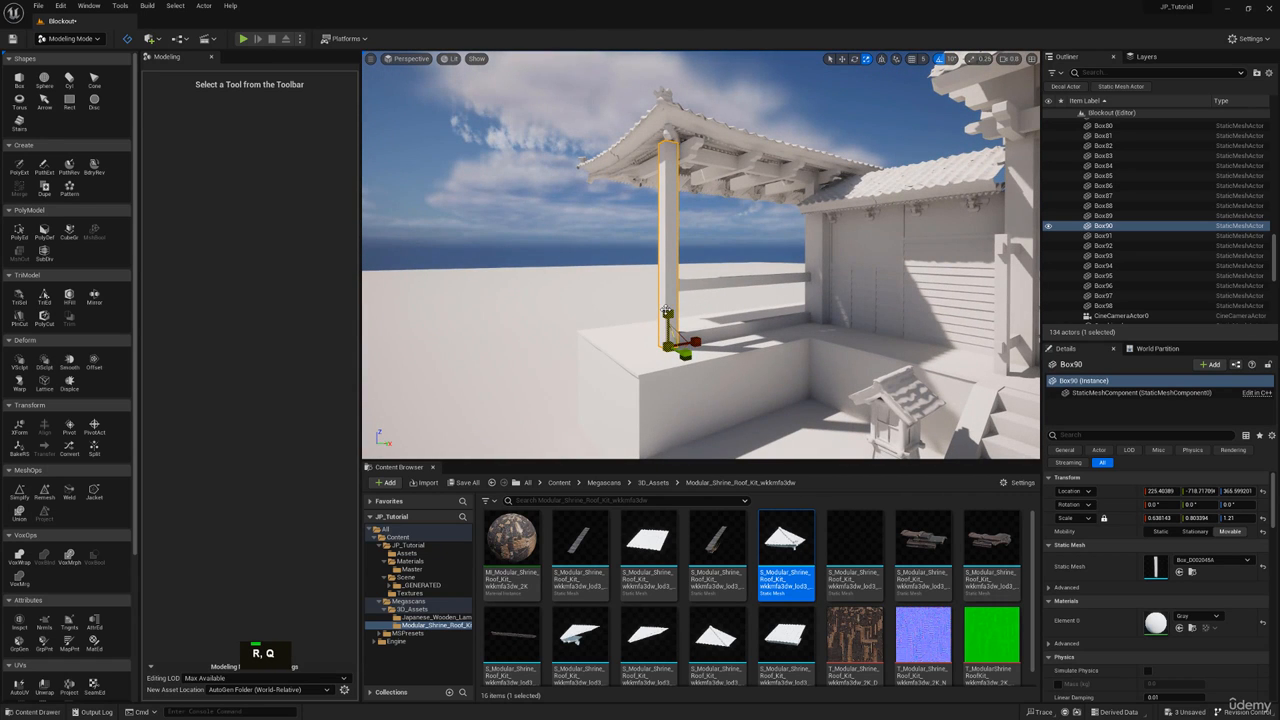
pyautogui.click(780, 107)
pyautogui.click(812, 287)
pyautogui.press('r')
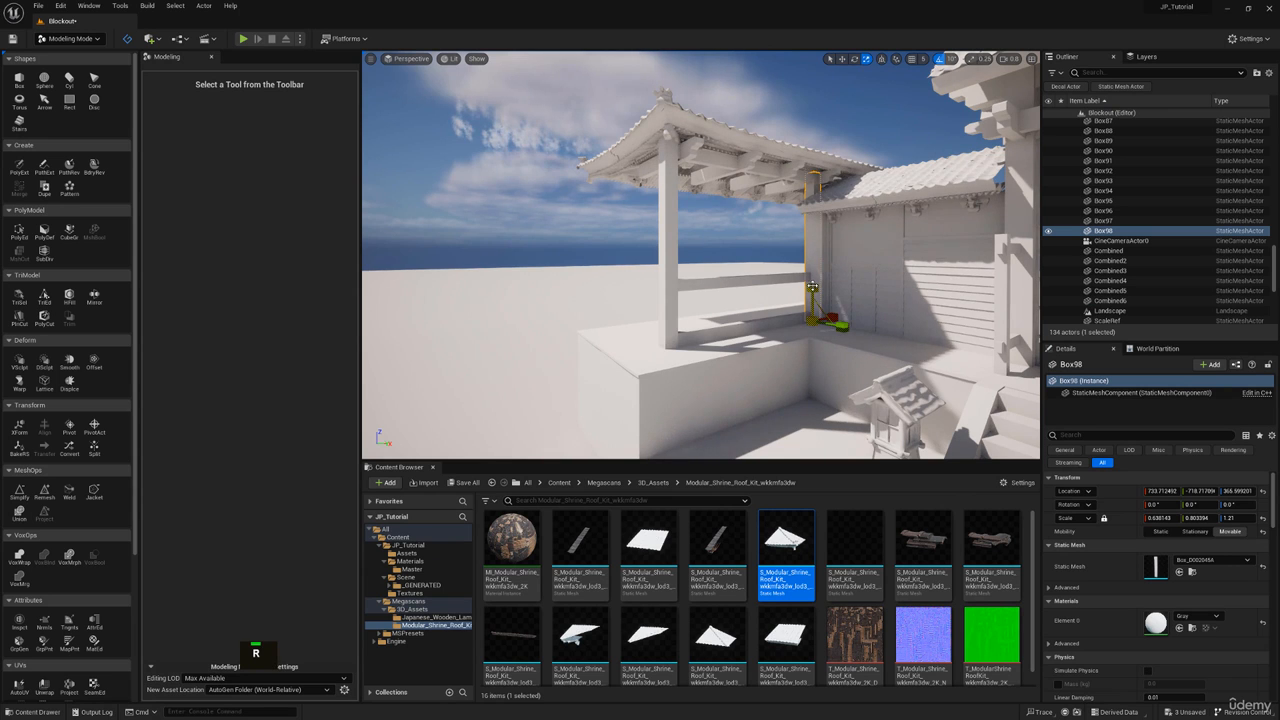
pyautogui.press('w')
# Step: Check the wing in the overall composition through CineCameraActor0, and return to the free perspective view
pyautogui.click(842, 121)
pyautogui.press('a')
pyautogui.moveTo(842, 121); pyautogui.dragTo(970, 150, button='right')
pyautogui.press('s')
pyautogui.press('d')
pyautogui.click(407, 61)
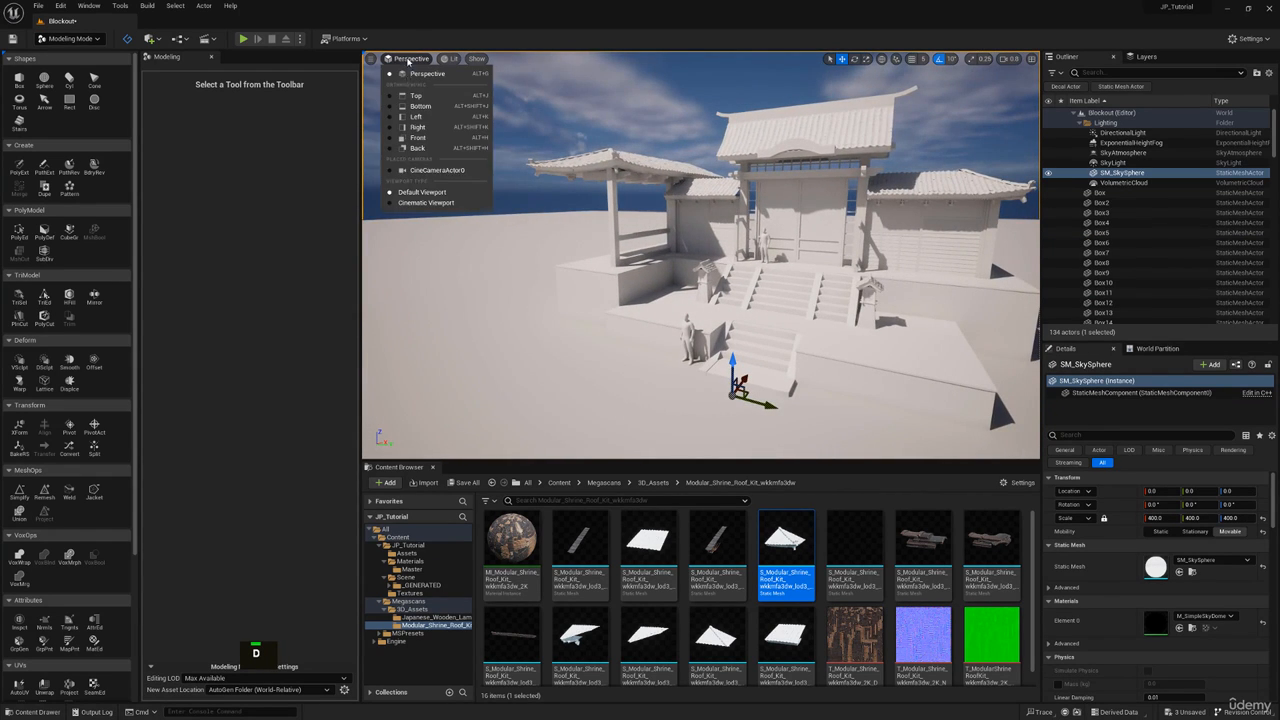
pyautogui.click(430, 170)
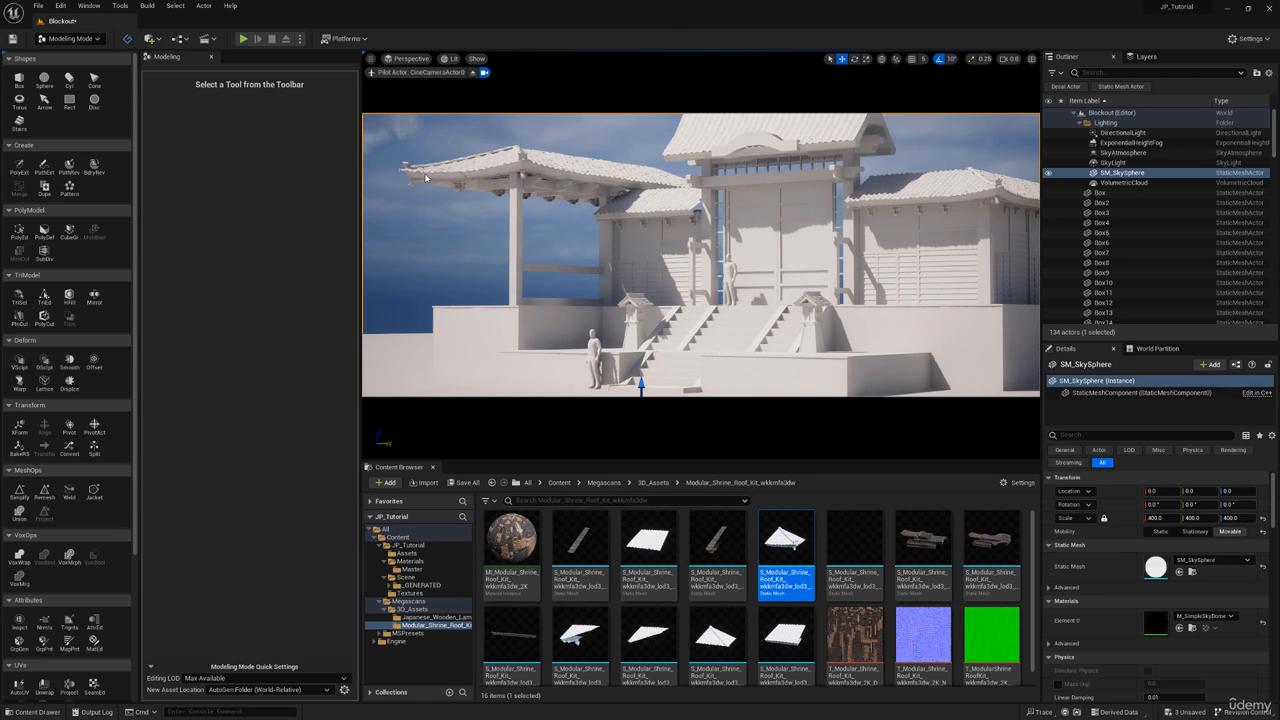
pyautogui.click(474, 73)
# Step: Duplicate the outer post and move the copy along X to about 487, midway between the two end posts
pyautogui.moveTo(702, 184); pyautogui.dragTo(615, 286, button='right')
pyautogui.press('w')
pyautogui.scroll(3, 694, 216)
pyautogui.press('e')
pyautogui.press('q')
pyautogui.press('w')
pyautogui.press('d')
pyautogui.click(514, 191)
pyautogui.press('s')
pyautogui.hotkey('ctrl', 'c')
pyautogui.hotkey('ctrl', 'v')
pyautogui.moveTo(617, 298); pyautogui.dragTo(727, 307)
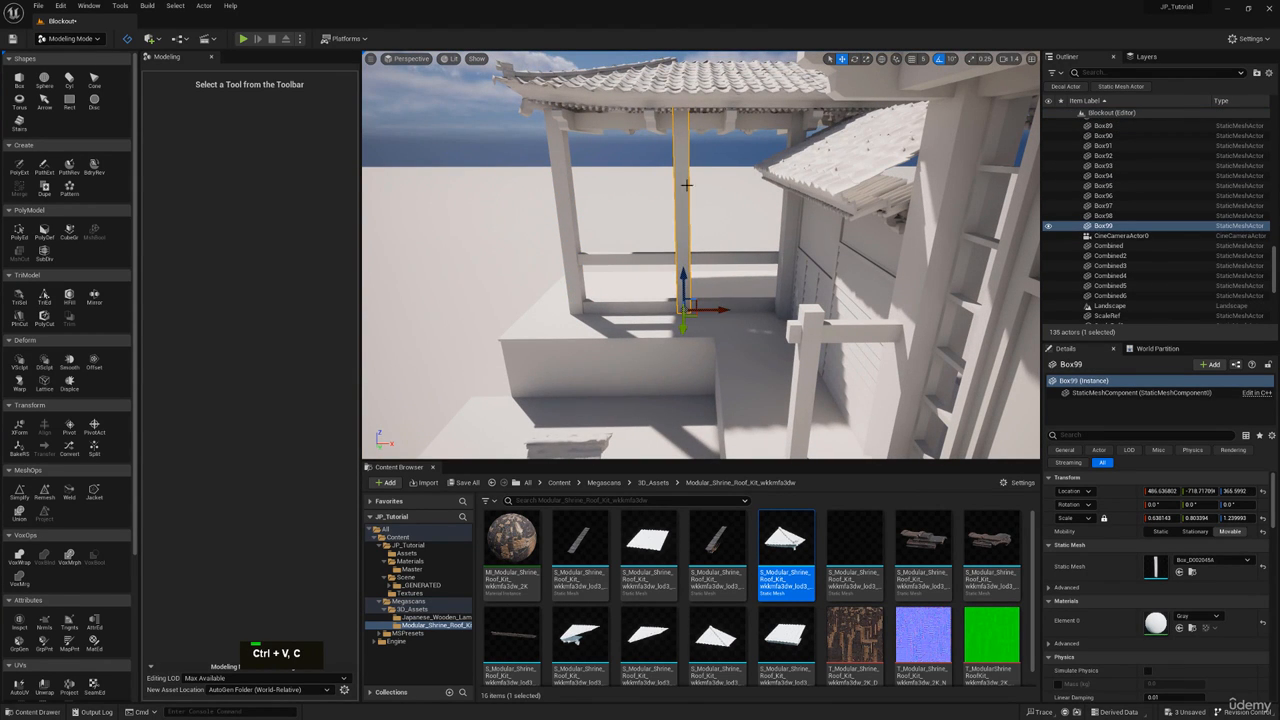
# Step: Delete the carved crossbeam beside the middle post and duplicate the remaining inner crossbeam along X to the post's outer side
pyautogui.click(650, 121)
pyautogui.press('Delete')
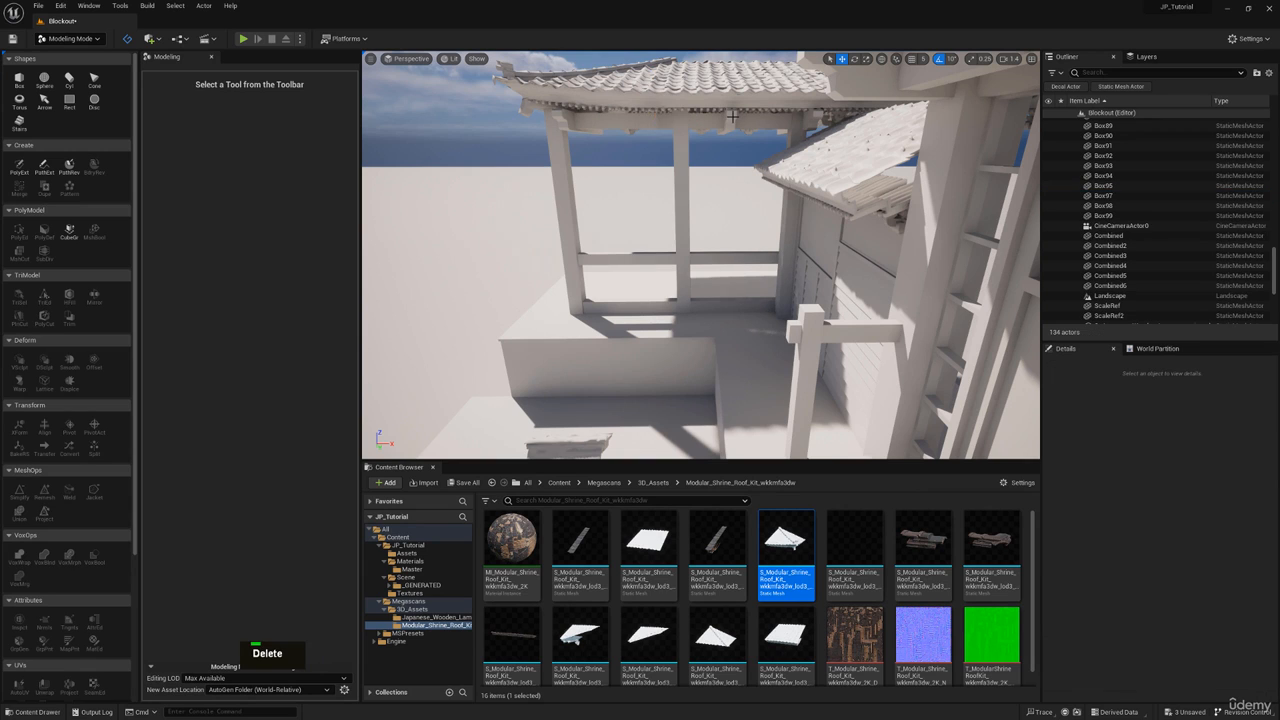
pyautogui.click(731, 117)
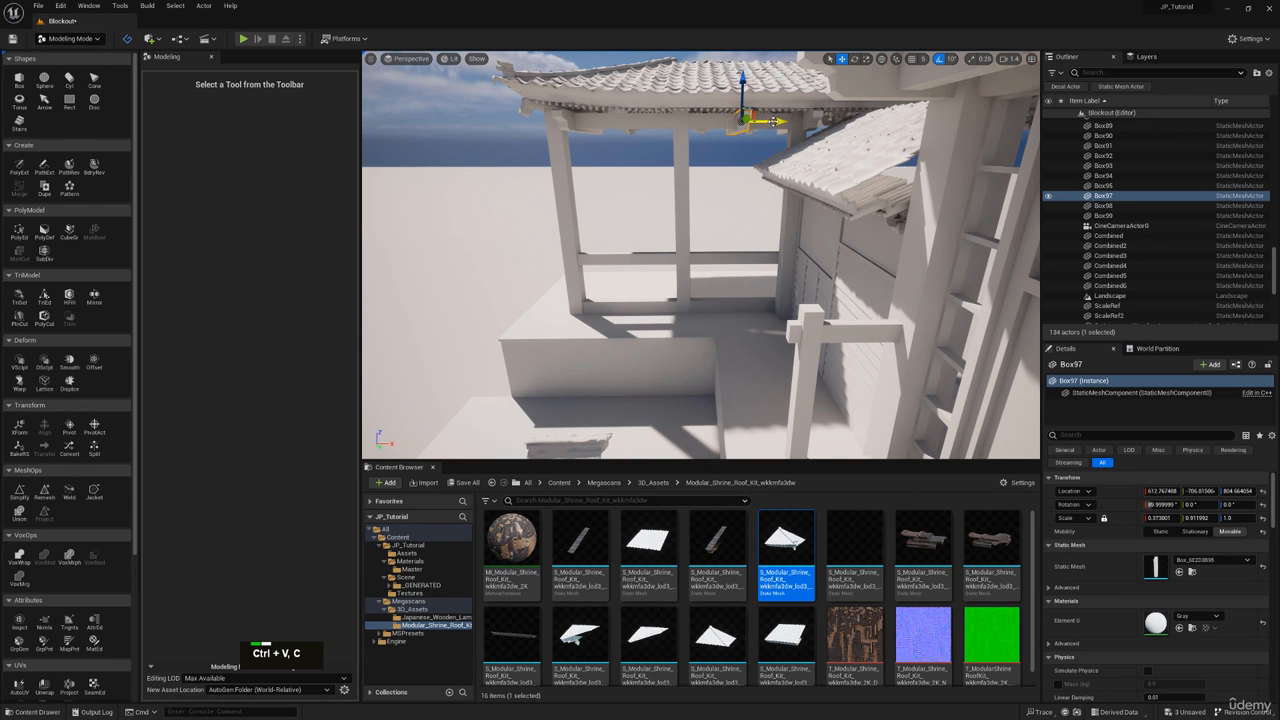
pyautogui.keyDown('alt'); pyautogui.moveTo(773, 121); pyautogui.dragTo(703, 121); pyautogui.keyUp('alt')
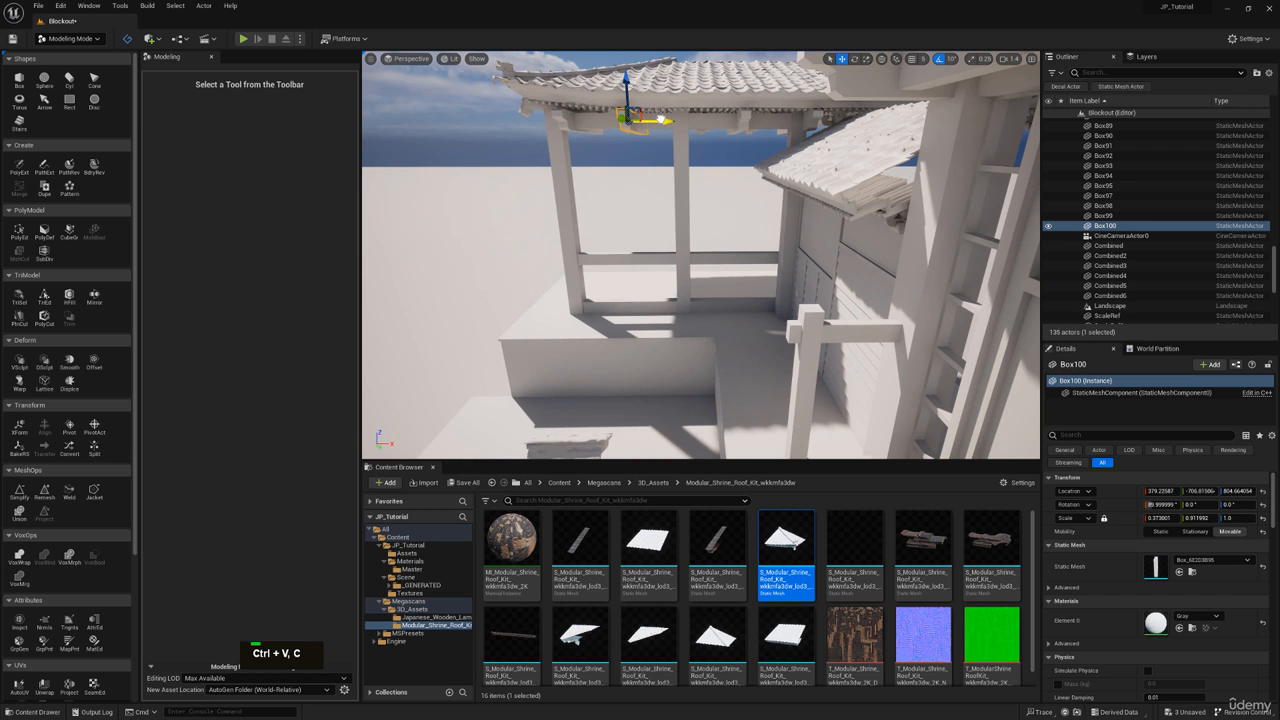
pyautogui.press('w')
pyautogui.press('a')
pyautogui.moveTo(660, 121); pyautogui.dragTo(664, 94, button='right')
pyautogui.press('d')
# Step: Re-space the carved crossbeams along X, moving the innermost to about 700 and the two middle ones to about 564 and 418
pyautogui.click(845, 133)
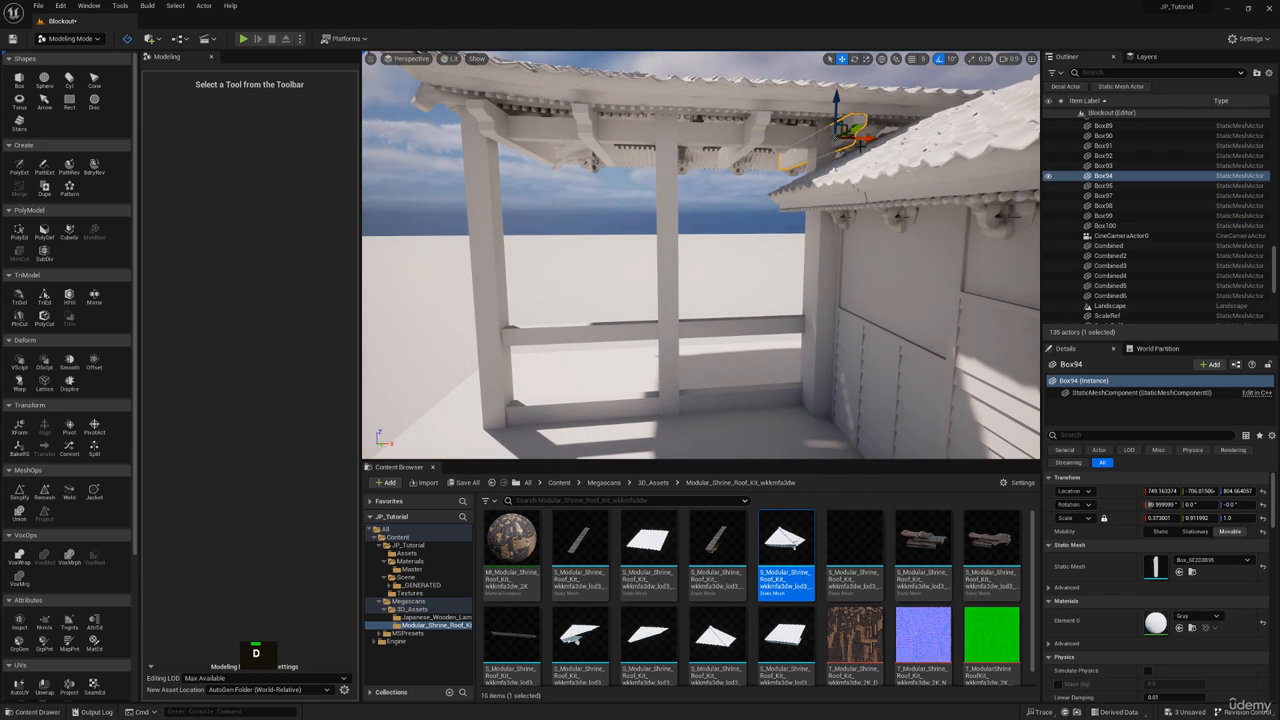
pyautogui.press('s')
pyautogui.moveTo(836, 134); pyautogui.dragTo(835, 137, button='right')
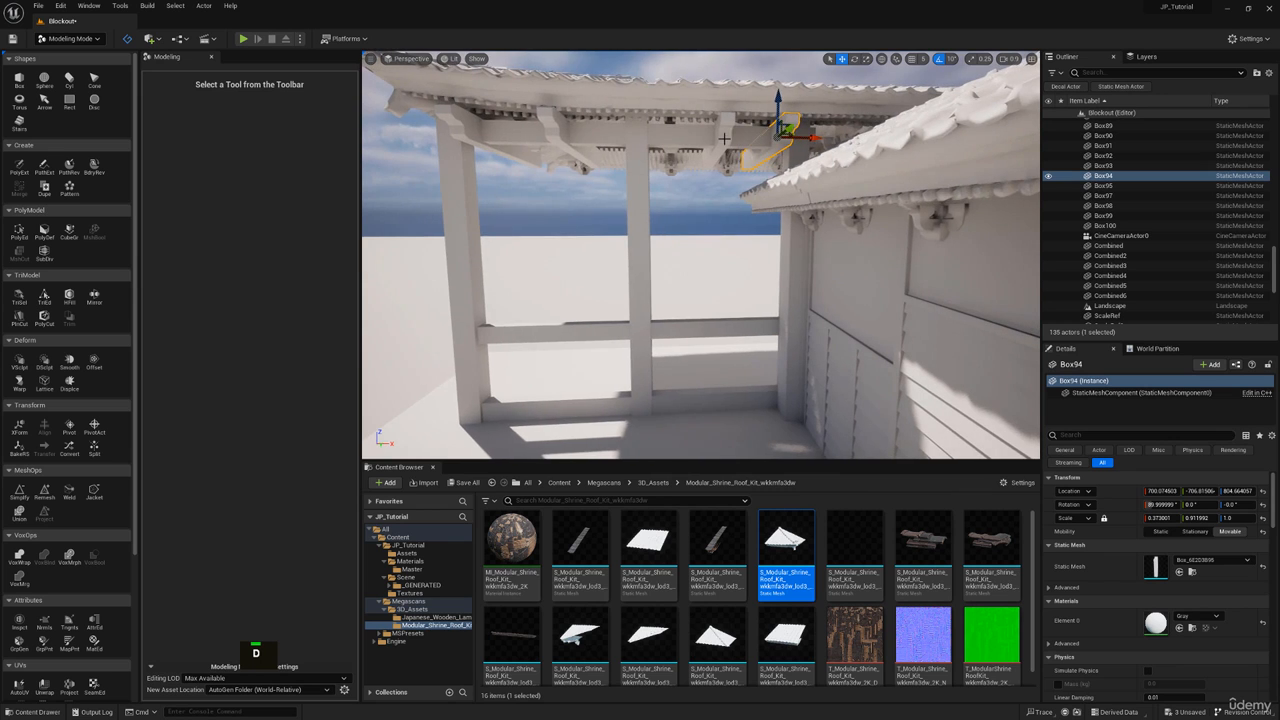
pyautogui.click(717, 138)
pyautogui.press('s')
pyautogui.press('e')
pyautogui.moveTo(717, 138); pyautogui.dragTo(717, 165, button='right')
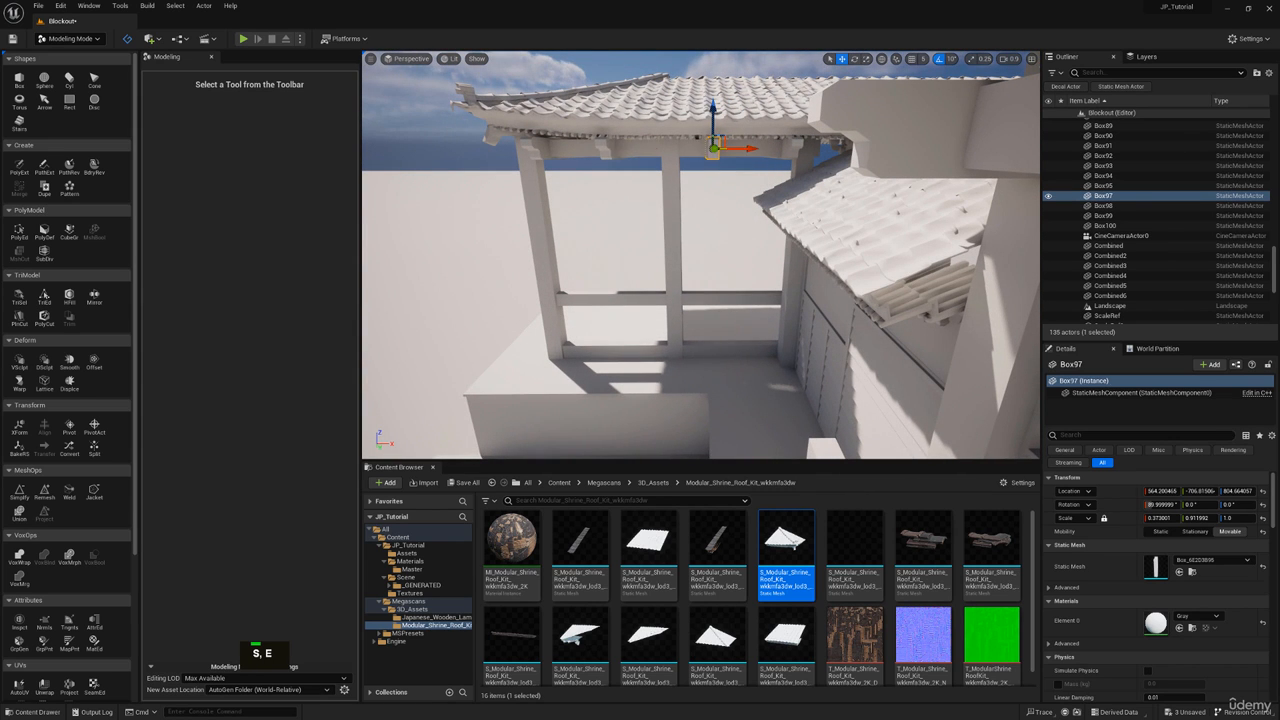
pyautogui.click(607, 148)
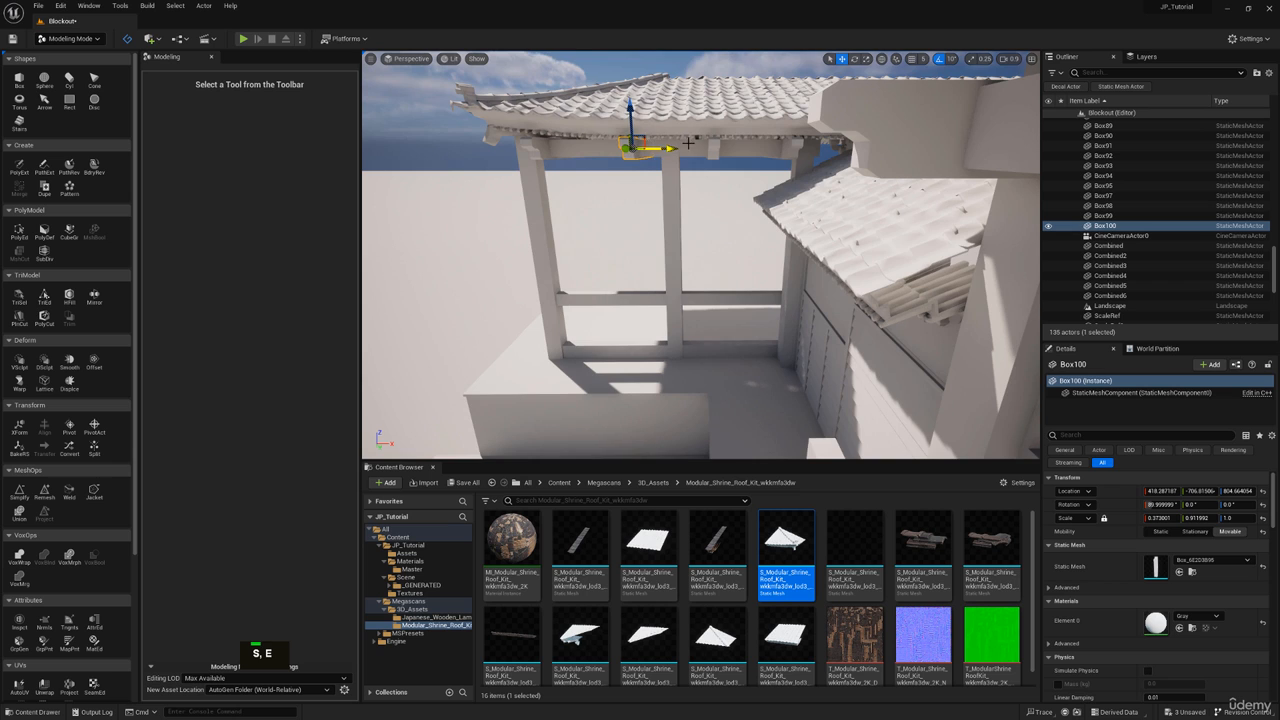
# Step: Duplicate the bottom rail between the wing's posts and move the copy slightly upward
pyautogui.press('w')
pyautogui.moveTo(688, 143); pyautogui.dragTo(688, 143, button='right')
pyautogui.press('e')
pyautogui.press('d')
pyautogui.press('a')
pyautogui.press('w')
pyautogui.press('q')
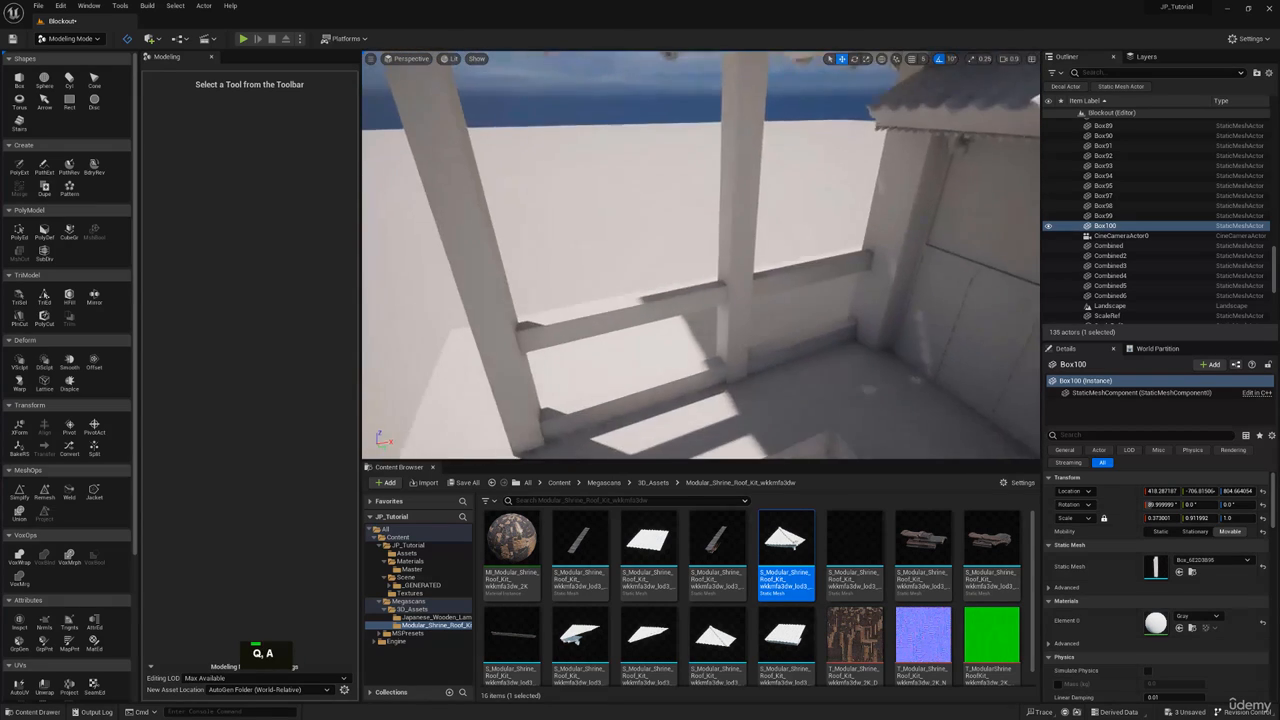
pyautogui.moveTo(699, 256); pyautogui.dragTo(699, 258, button='right')
pyautogui.press('w')
pyautogui.press('e')
pyautogui.click(699, 258)
pyautogui.hotkey('ctrl', 'c')
pyautogui.hotkey('ctrl', 'v')
pyautogui.moveTo(717, 187); pyautogui.dragTo(717, 175)
# Step: Shorten the rail copy slightly along its length to a Z scale of 0.99
pyautogui.press('r')
pyautogui.press('s')
pyautogui.moveTo(741, 194); pyautogui.dragTo(741, 194, button='right')
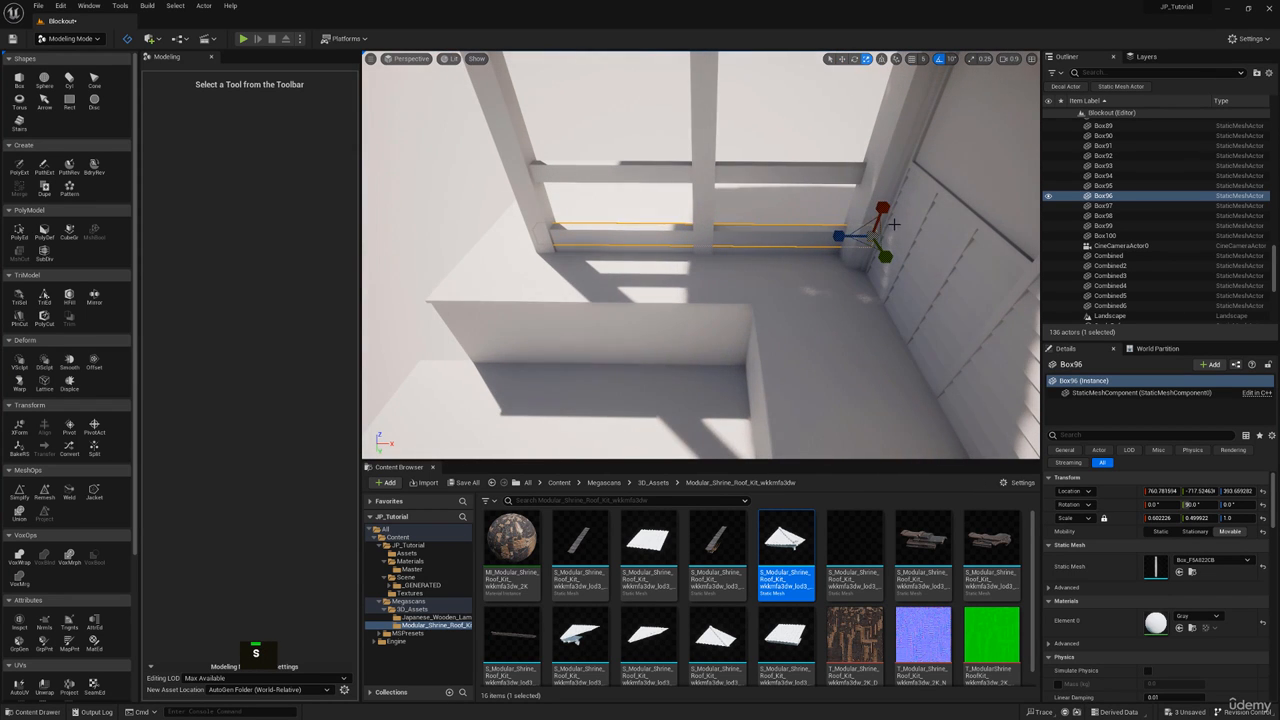
pyautogui.click(845, 235)
pyautogui.press('a')
pyautogui.moveTo(845, 235); pyautogui.dragTo(845, 235, button='right')
pyautogui.click(805, 188)
pyautogui.moveTo(859, 167); pyautogui.dragTo(846, 150)
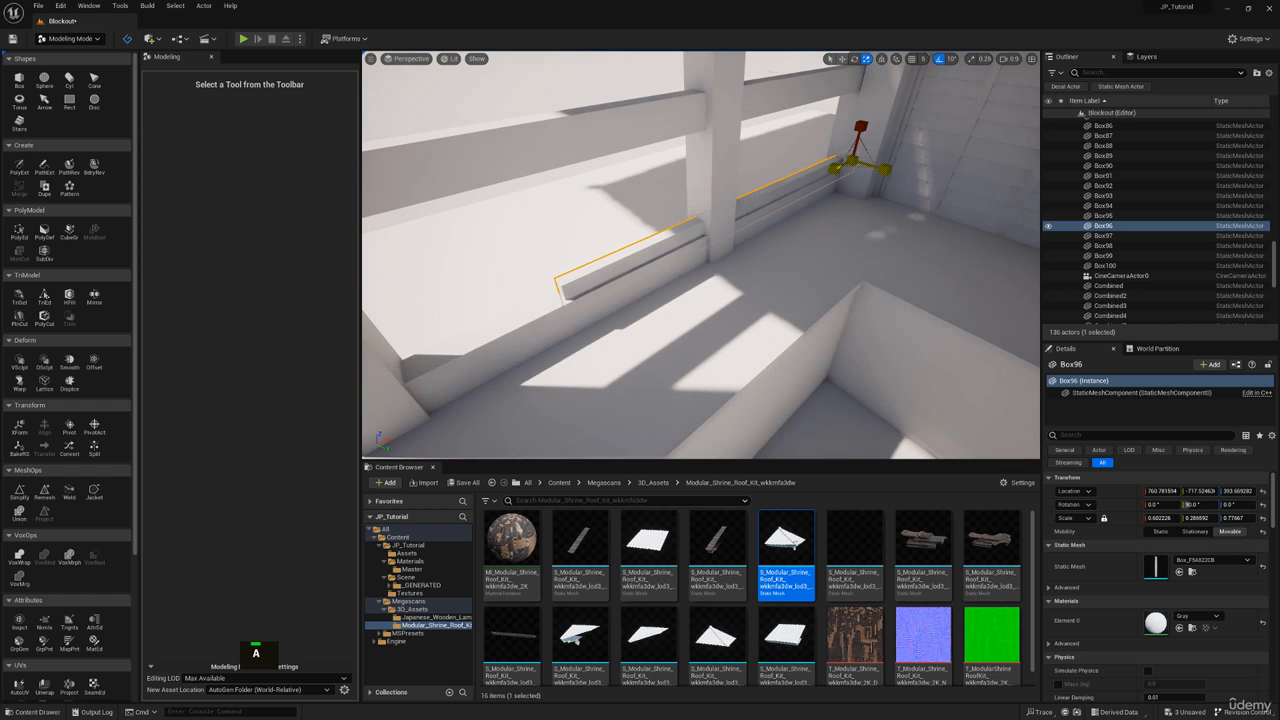
pyautogui.hotkey('ctrl', 'z')
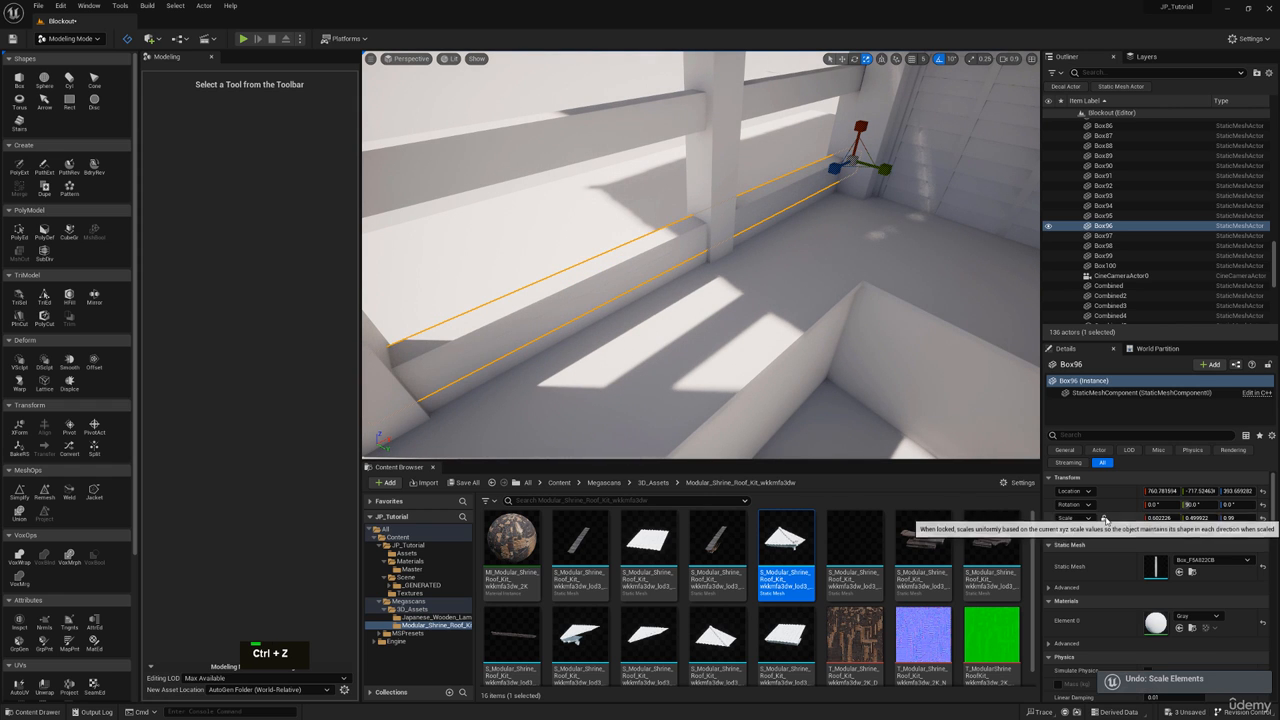
# Step: Thin the rail copy to a Y scale of about 0.17 so it can serve as a wall panel
pyautogui.press('w')
pyautogui.moveTo(677, 103); pyautogui.dragTo(833, 190, button='right')
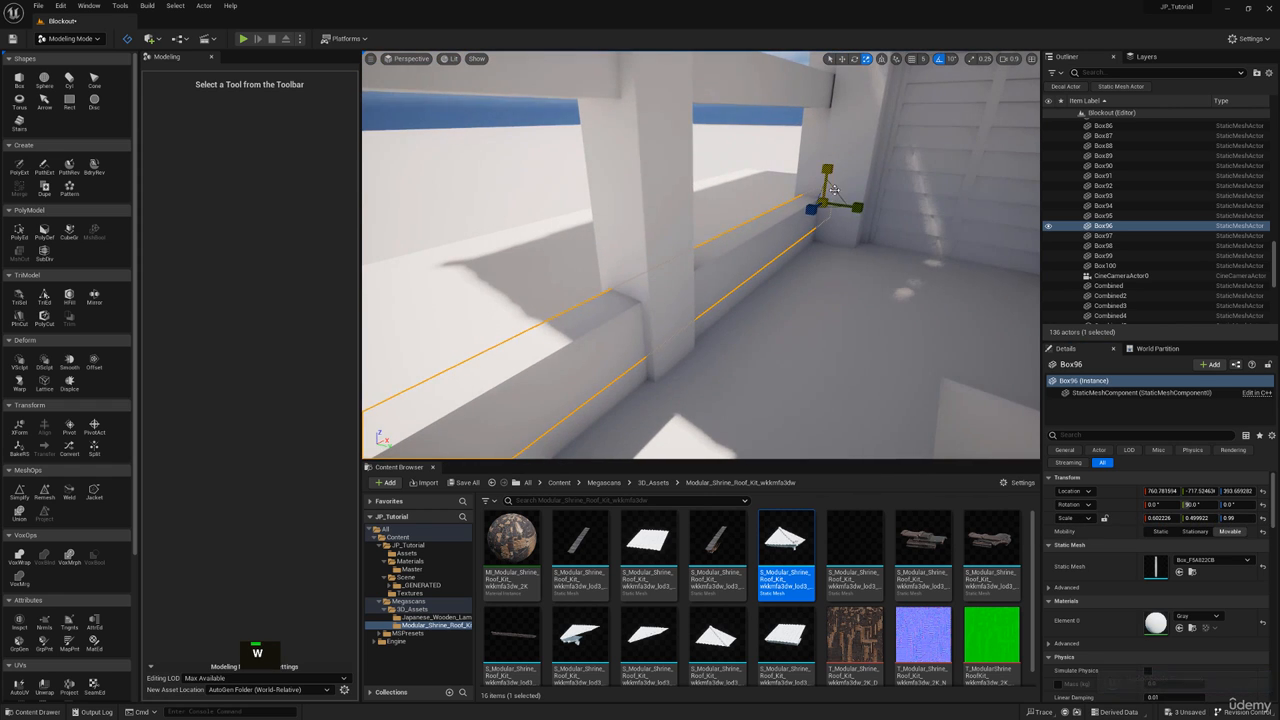
pyautogui.moveTo(860, 206); pyautogui.dragTo(838, 206)
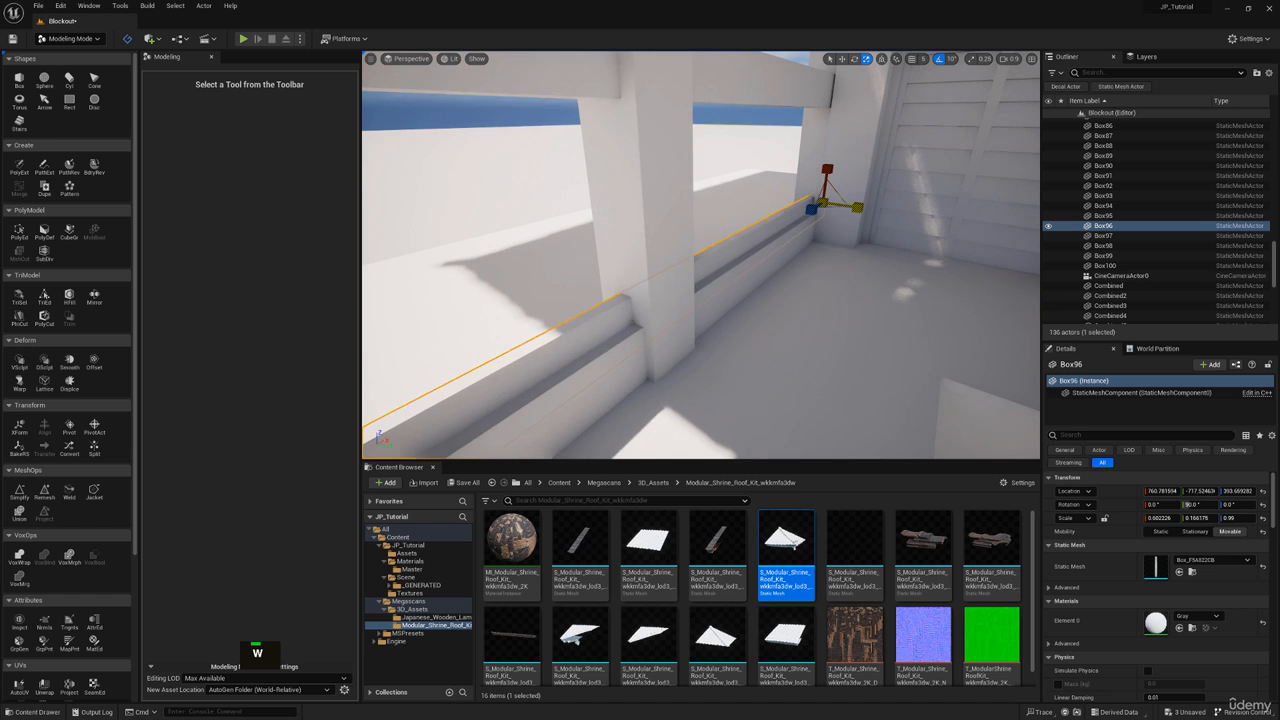
# Step: Raise the thin panel to about Z 443 and scale it to about 2.2 in X and 0.15 in Y to fill between the rails
pyautogui.press('d')
pyautogui.moveTo(838, 206); pyautogui.dragTo(700, 200, button='right')
pyautogui.press('s')
pyautogui.press('w')
pyautogui.moveTo(885, 257); pyautogui.dragTo(886, 205)
pyautogui.press('r')
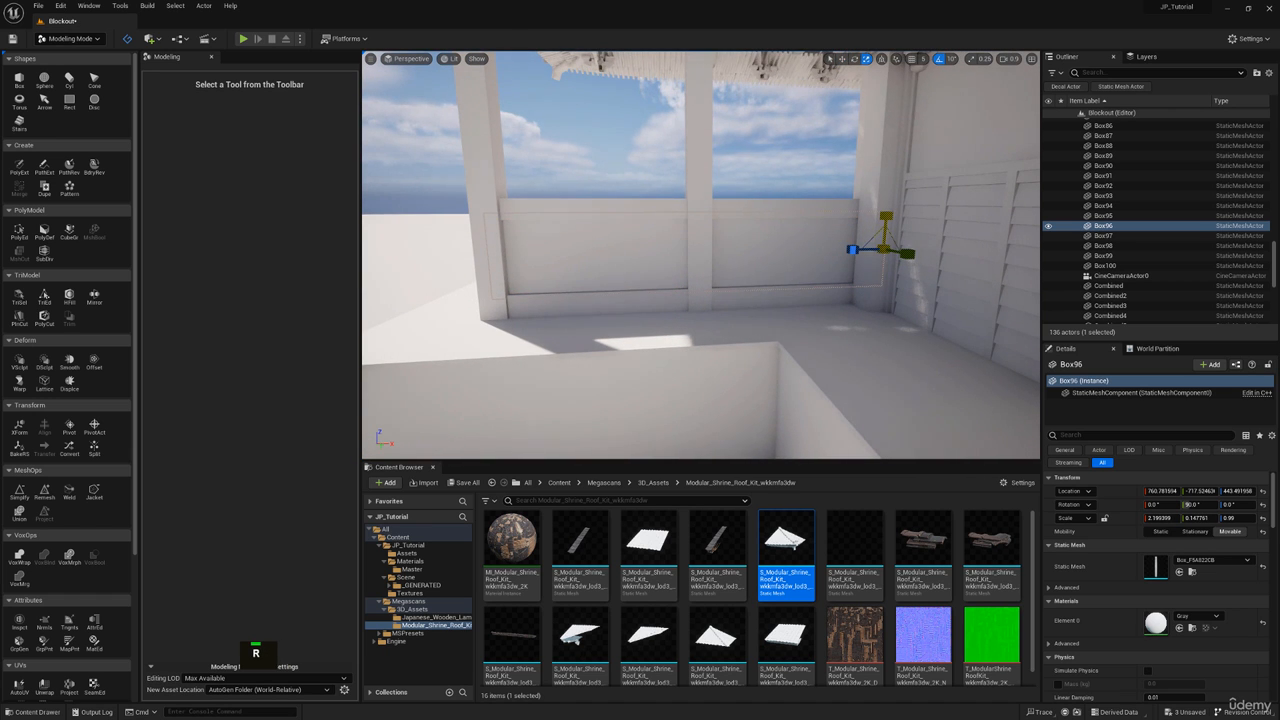
# Step: Examine the wooden wall reference photo and compare its posts, rails and panels with the wing's frame
pyautogui.moveTo(811, 207); pyautogui.dragTo(798, 192, button='right')
pyautogui.press('a')
pyautogui.moveTo(300, 20); pyautogui.dragTo(437, 396, button='right')
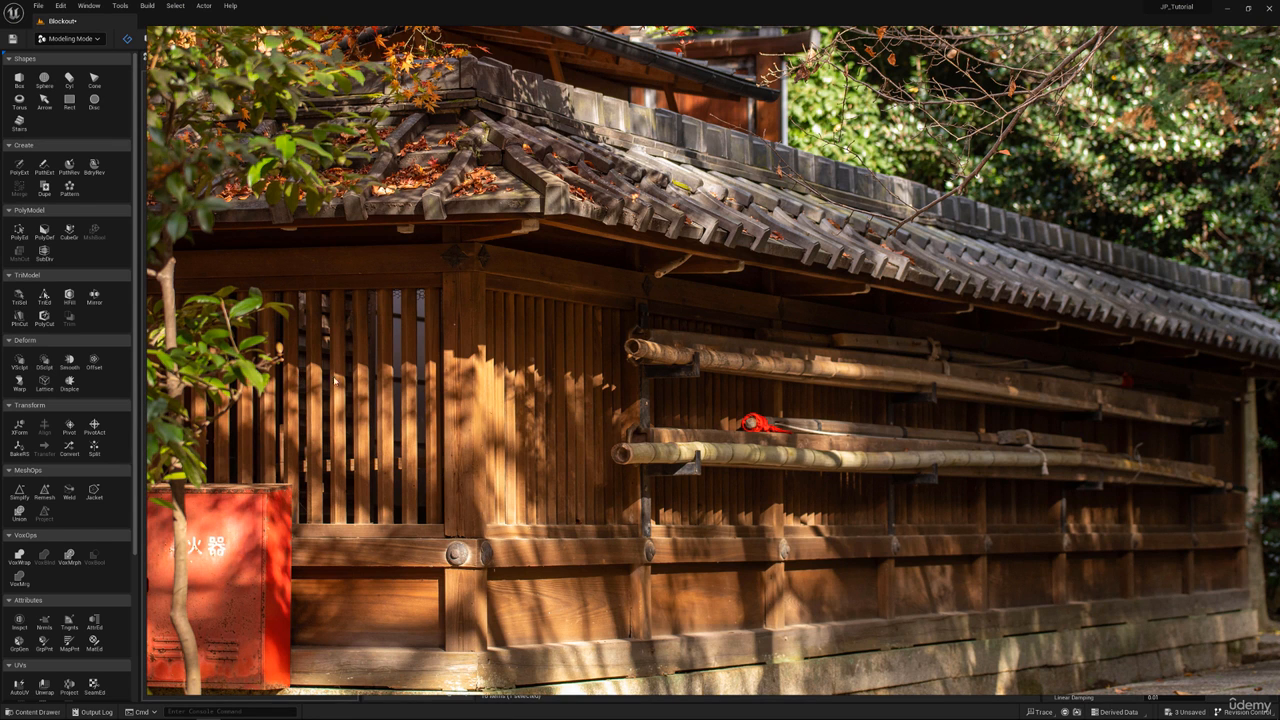
pyautogui.moveTo(335, 380); pyautogui.dragTo(430, 0, button='right')
pyautogui.moveTo(742, 165); pyautogui.dragTo(900, 191, button='right')
pyautogui.press('a')
pyautogui.moveTo(700, 191); pyautogui.dragTo(540, 195, button='right')
pyautogui.press('w')
pyautogui.press('d')
pyautogui.press('e')
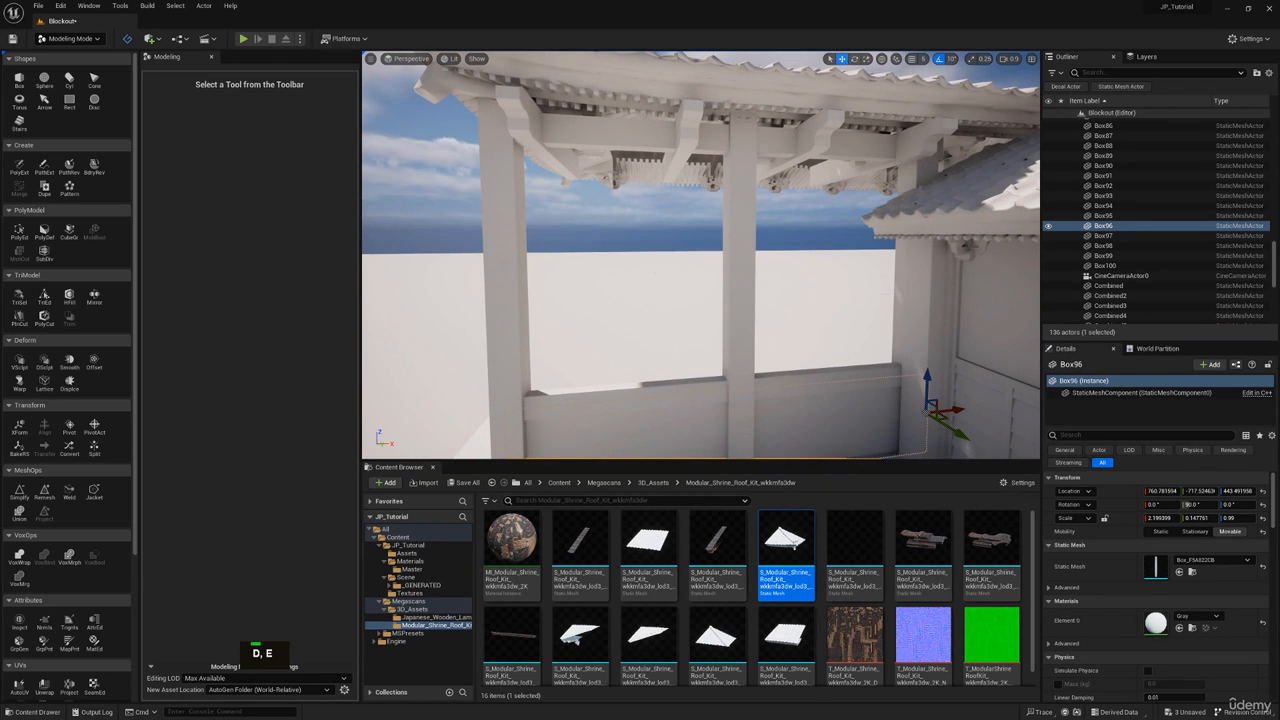
pyautogui.press('s')
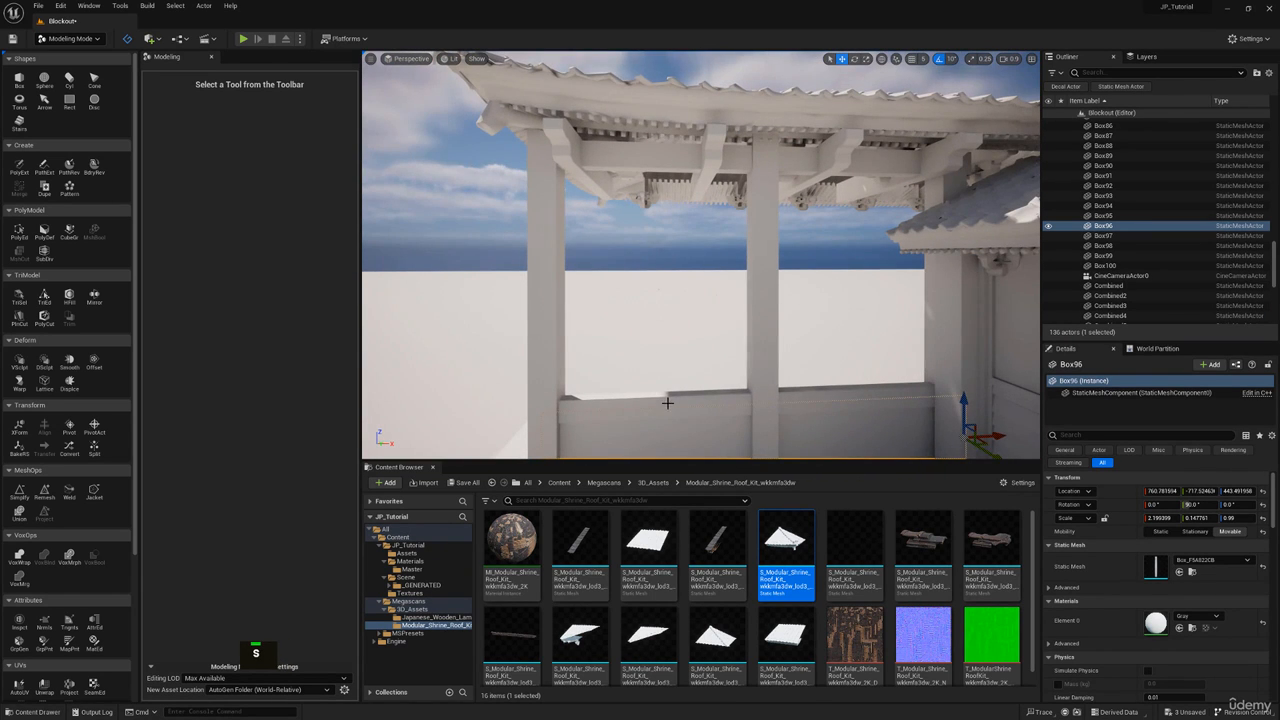
# Step: Duplicate the rail above the lower panel and raise the copy to about Z 792, just under the wing's top beam
pyautogui.click(667, 403)
pyautogui.moveTo(720, 383); pyautogui.dragTo(770, 375, button='right')
pyautogui.press('w')
pyautogui.hotkey('ctrl', 'c')
pyautogui.hotkey('ctrl', 'v')
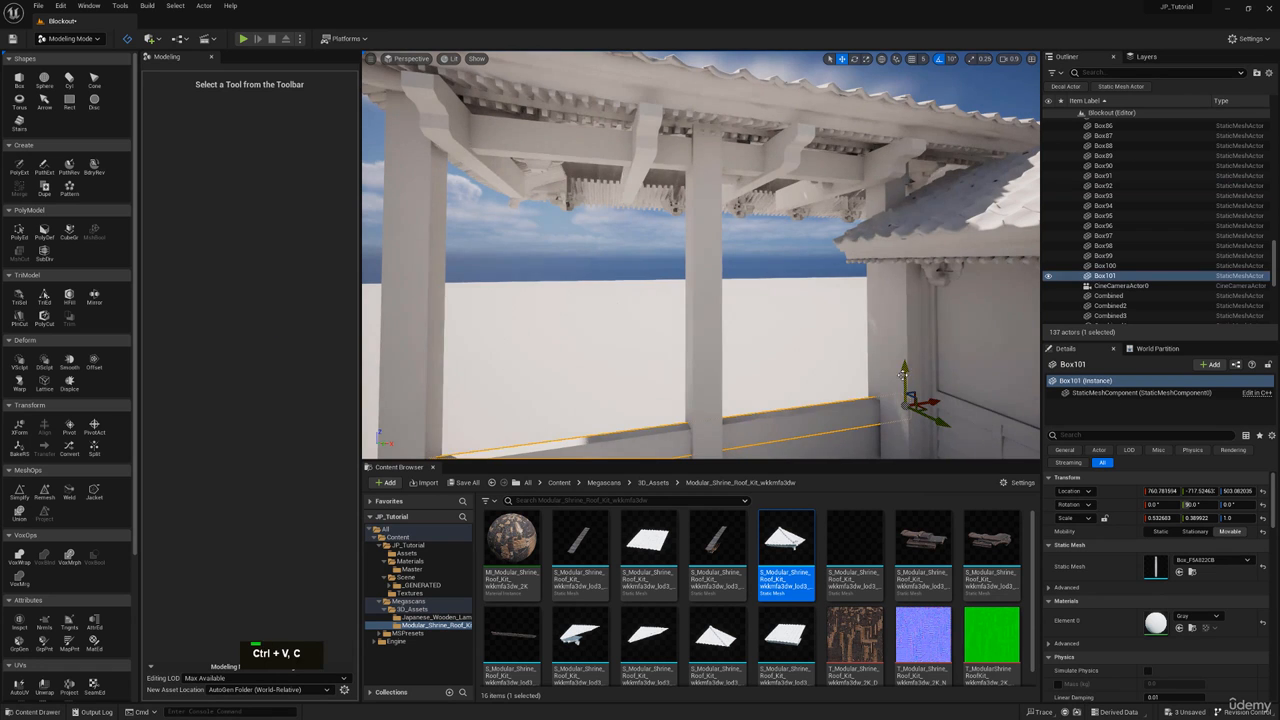
pyautogui.moveTo(903, 373); pyautogui.dragTo(940, 161)
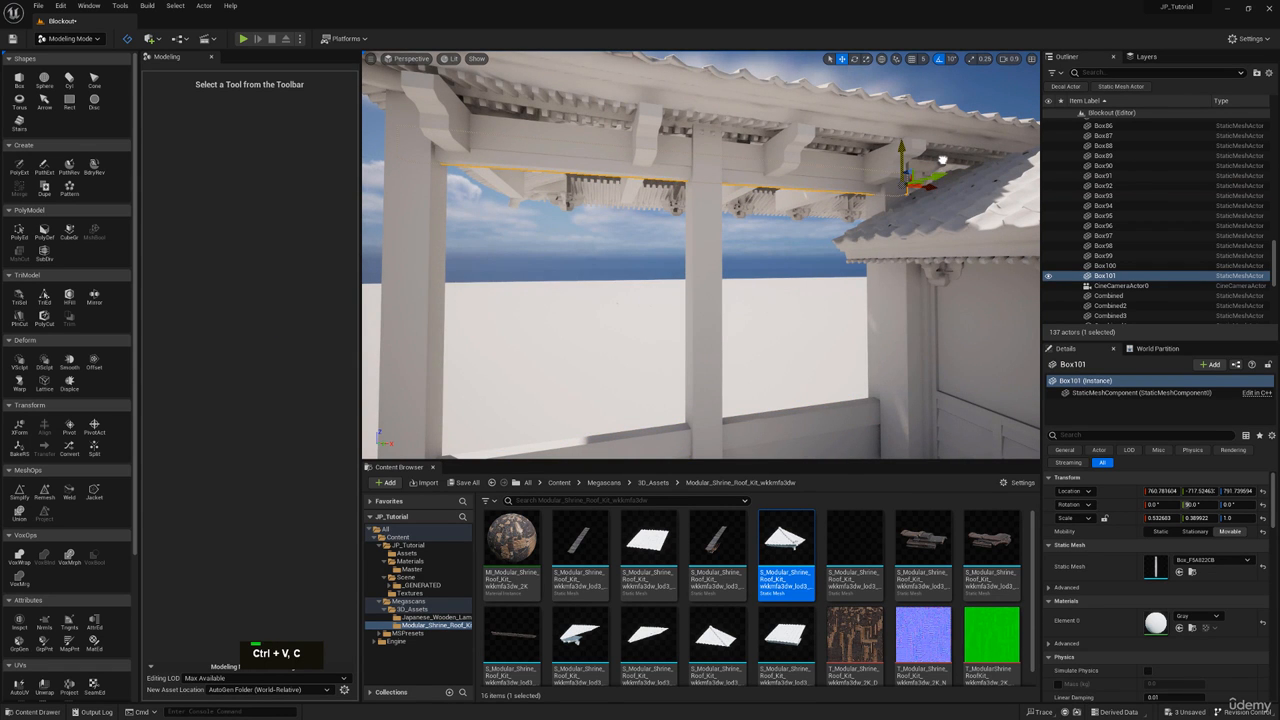
# Step: Thin the raised rail to a Y scale of about 0.29 and lower it slightly to about Z 791
pyautogui.press('a')
pyautogui.moveTo(942, 160); pyautogui.dragTo(878, 202, button='right')
pyautogui.press('w')
pyautogui.press('s')
pyautogui.press('r')
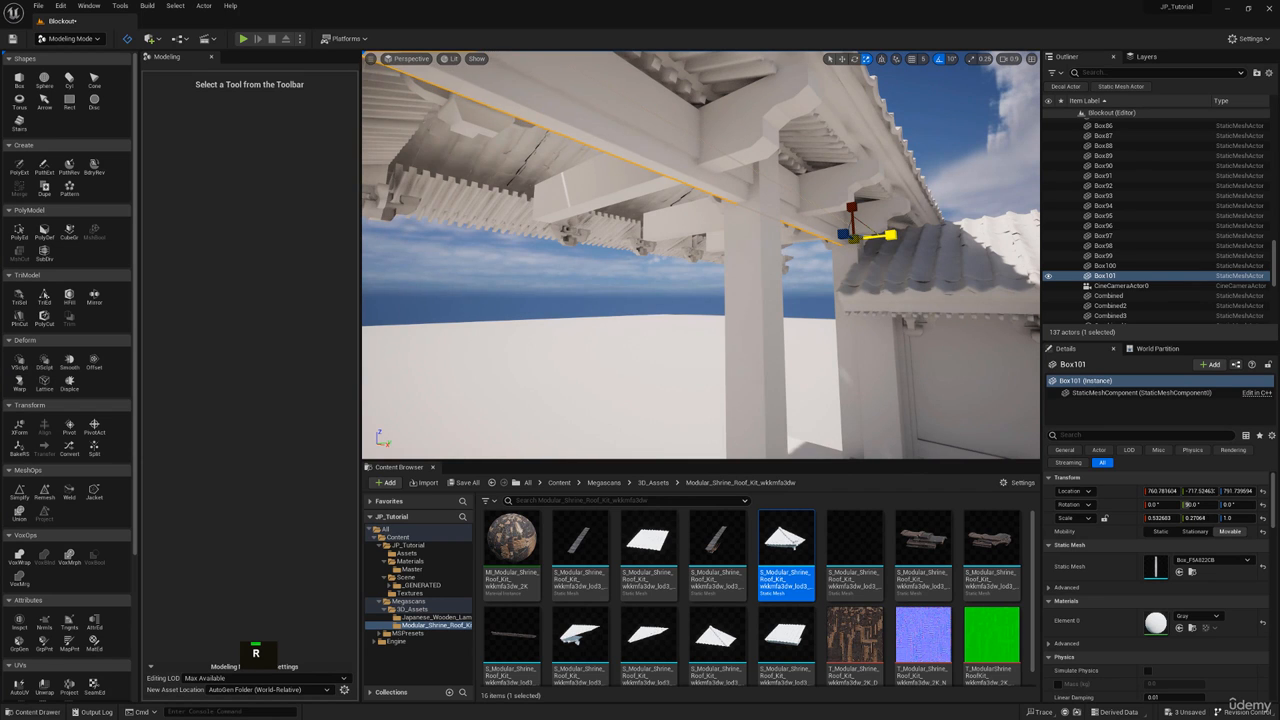
pyautogui.press('w')
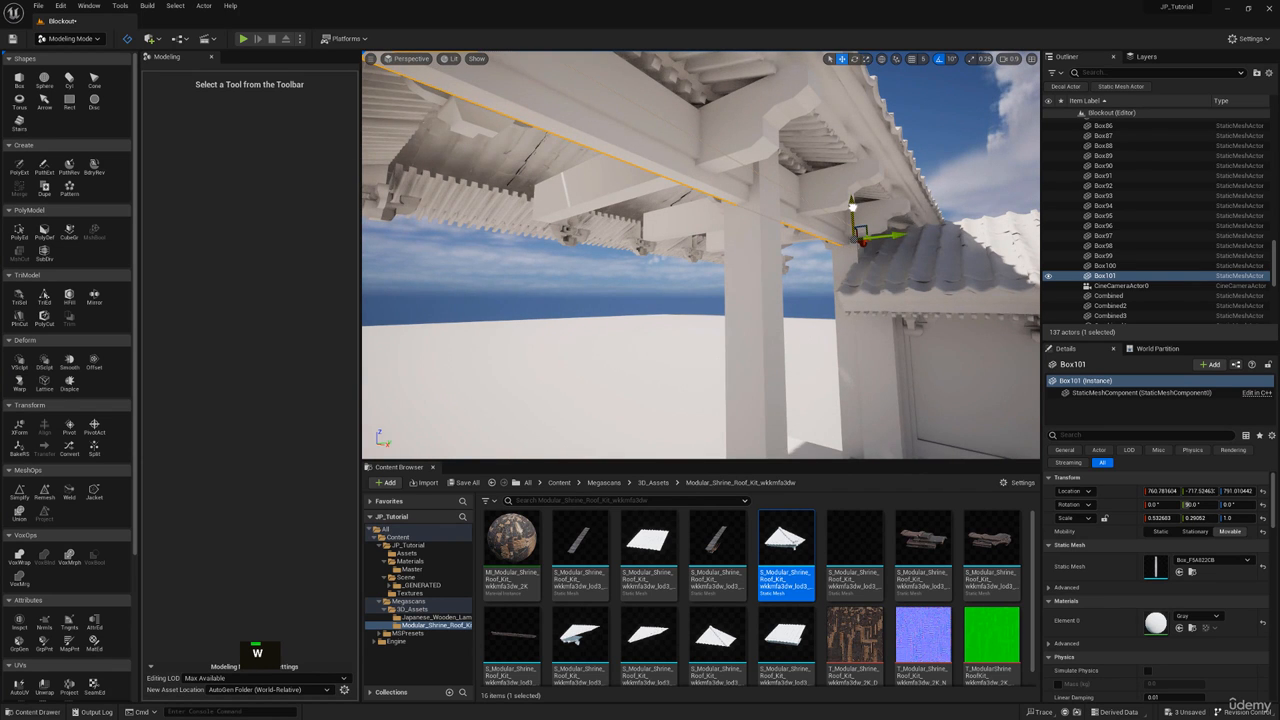
# Step: Duplicate the thin rail under the wing's top beam and lower the copy to about Z 515, onto the lower rail
pyautogui.press('w')
pyautogui.moveTo(852, 207); pyautogui.dragTo(817, 221, button='right')
pyautogui.press('d')
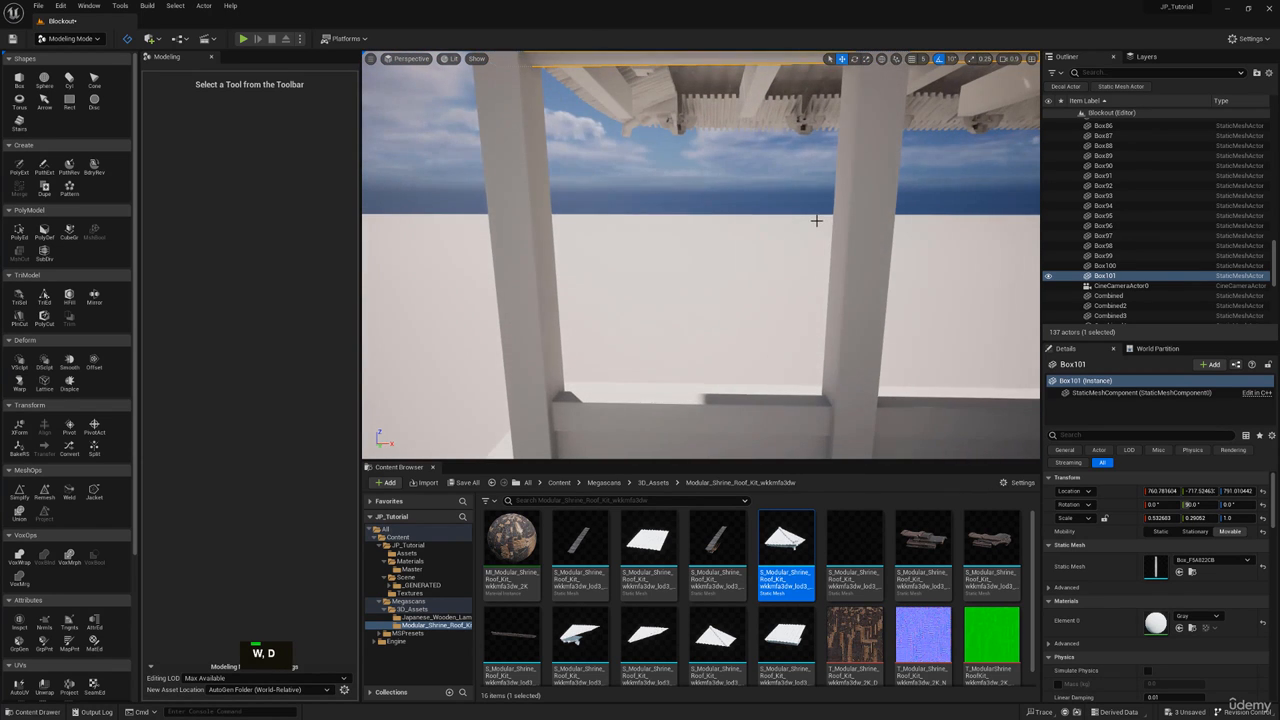
pyautogui.press('s')
pyautogui.moveTo(702, 339); pyautogui.dragTo(740, 320, button='right')
pyautogui.hotkey('ctrl', 'c')
pyautogui.hotkey('ctrl', 'v')
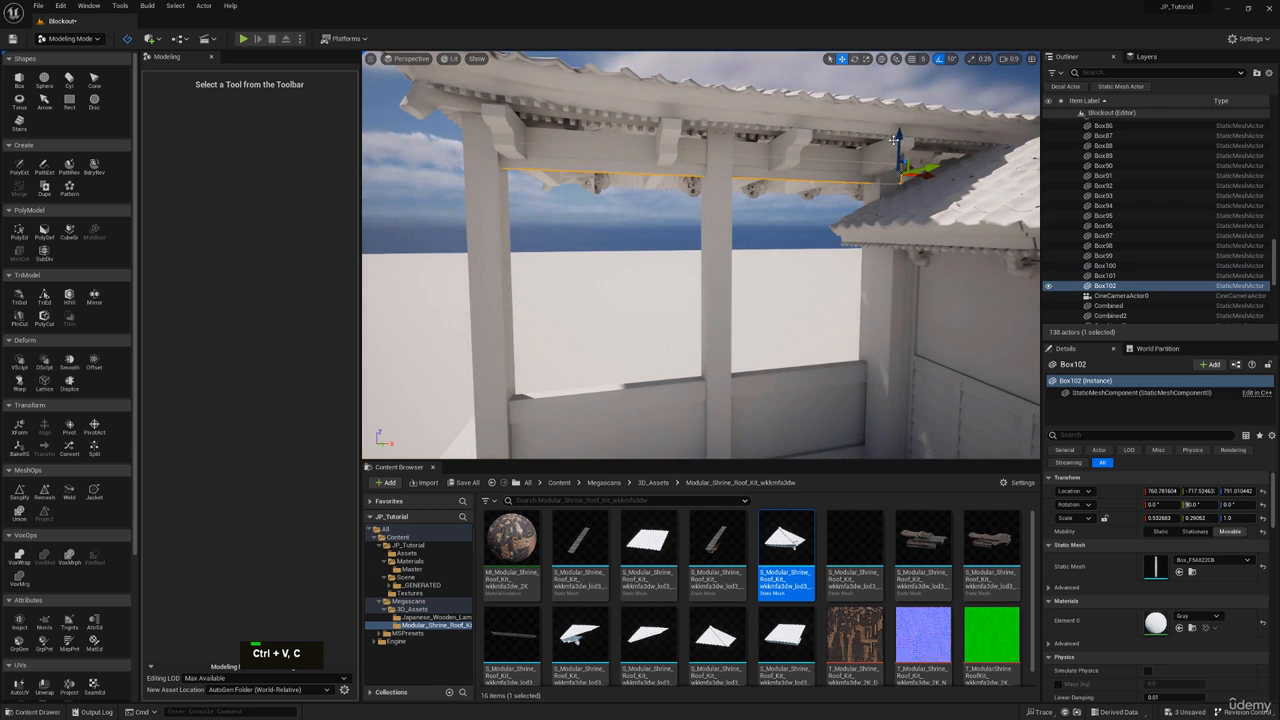
pyautogui.moveTo(896, 138); pyautogui.dragTo(878, 330)
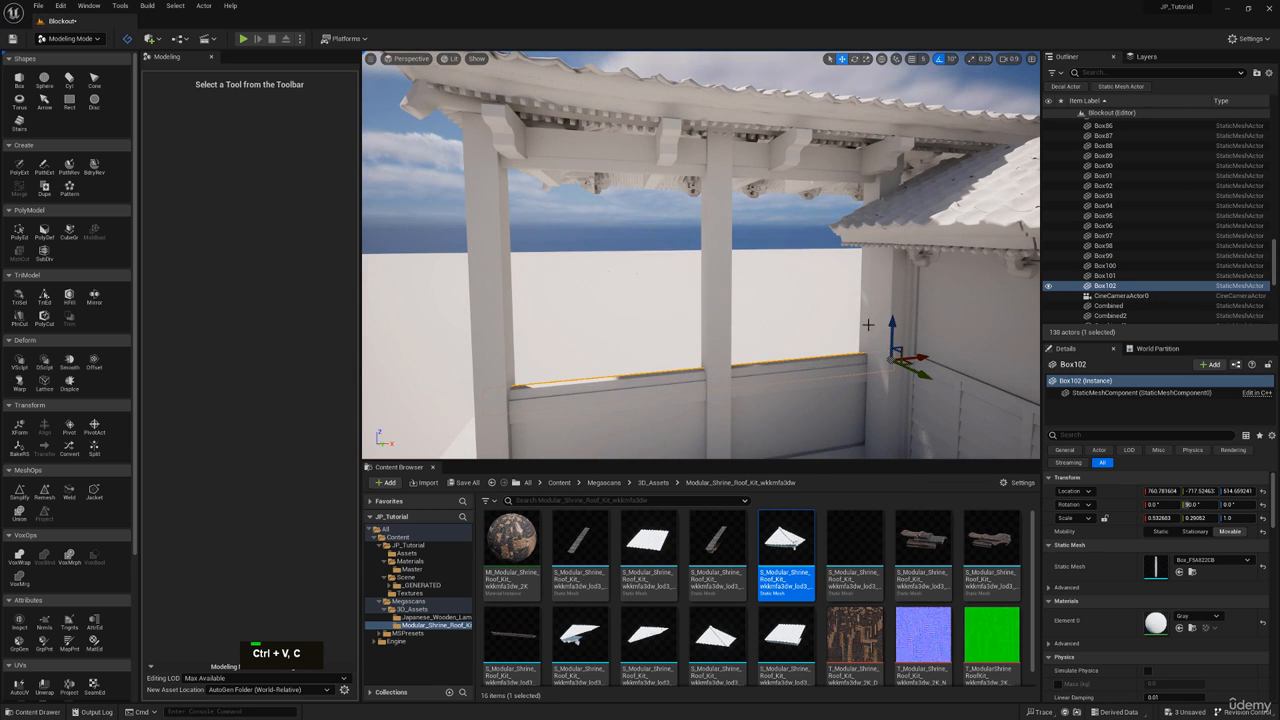
pyautogui.press('w')
pyautogui.moveTo(730, 269); pyautogui.dragTo(720, 263, button='right')
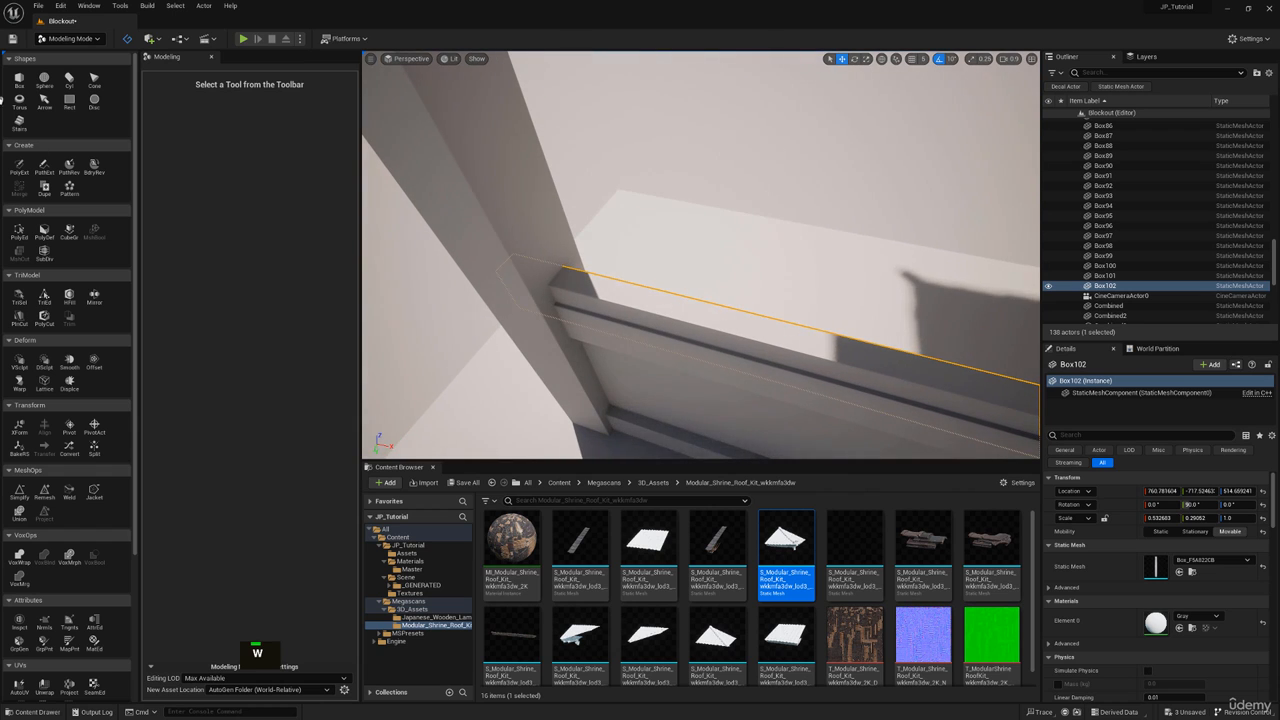
# Step: Create a 10 x 10 x 10 box on the lower rail beside the corner post and seat it at about Y -717, Z 527
pyautogui.click(19, 79)
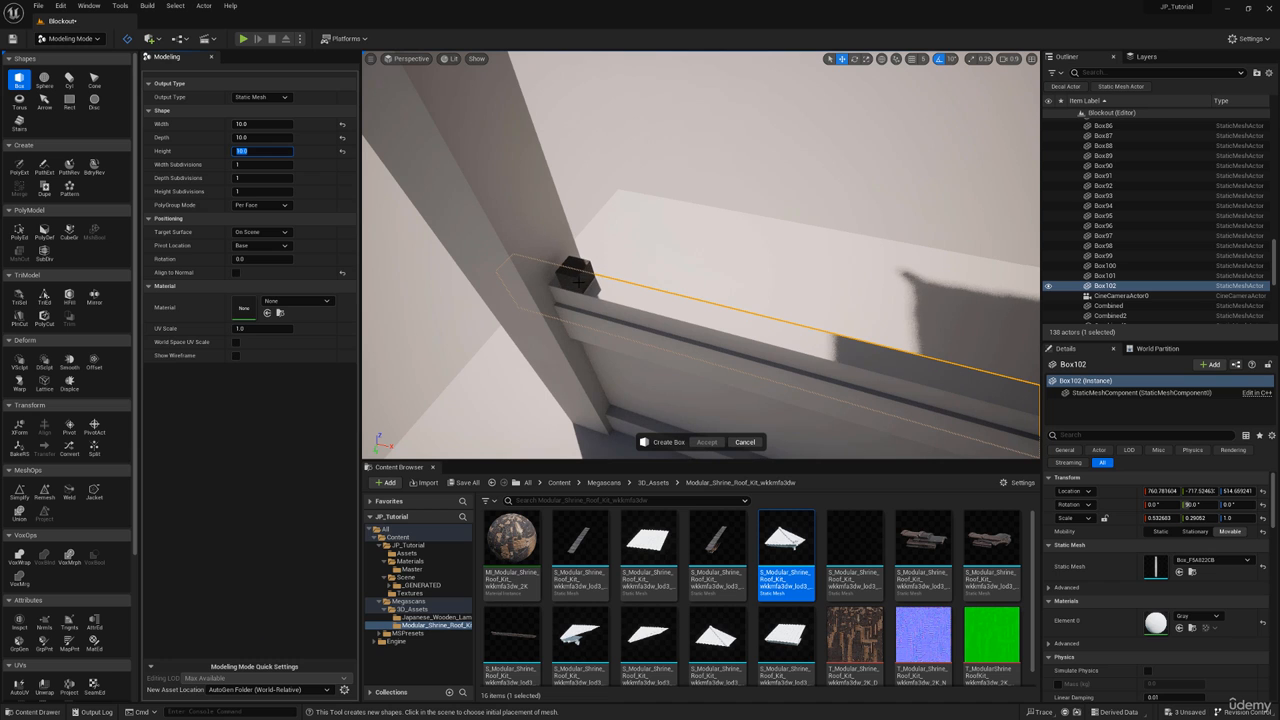
pyautogui.click(578, 283)
pyautogui.click(707, 442)
pyautogui.moveTo(700, 340); pyautogui.dragTo(680, 320, button='right')
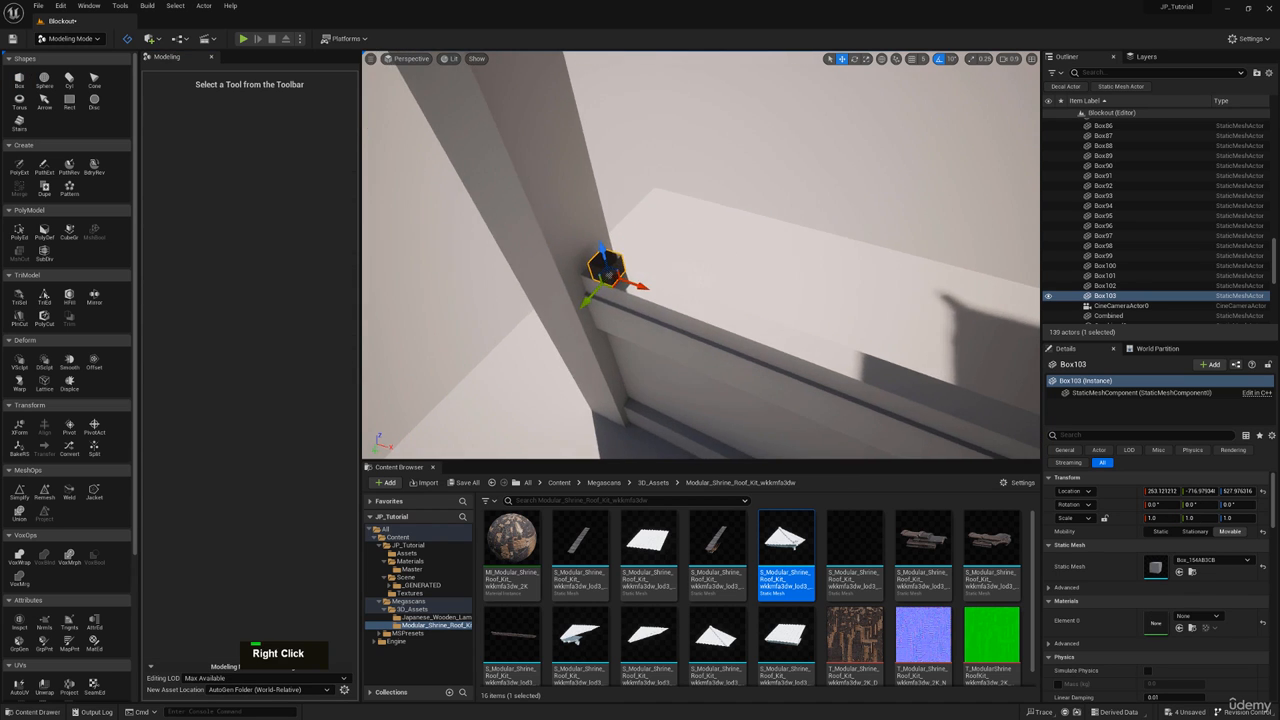
pyautogui.press('w')
pyautogui.scroll(-5, 696, 276)
pyautogui.moveTo(696, 276)
pyautogui.mouseDown(button='right')
pyautogui.moveTo(648, 256)
pyautogui.moveTo(640, 280)
pyautogui.moveTo(684, 285)
pyautogui.mouseUp(button='right')
pyautogui.press('d')
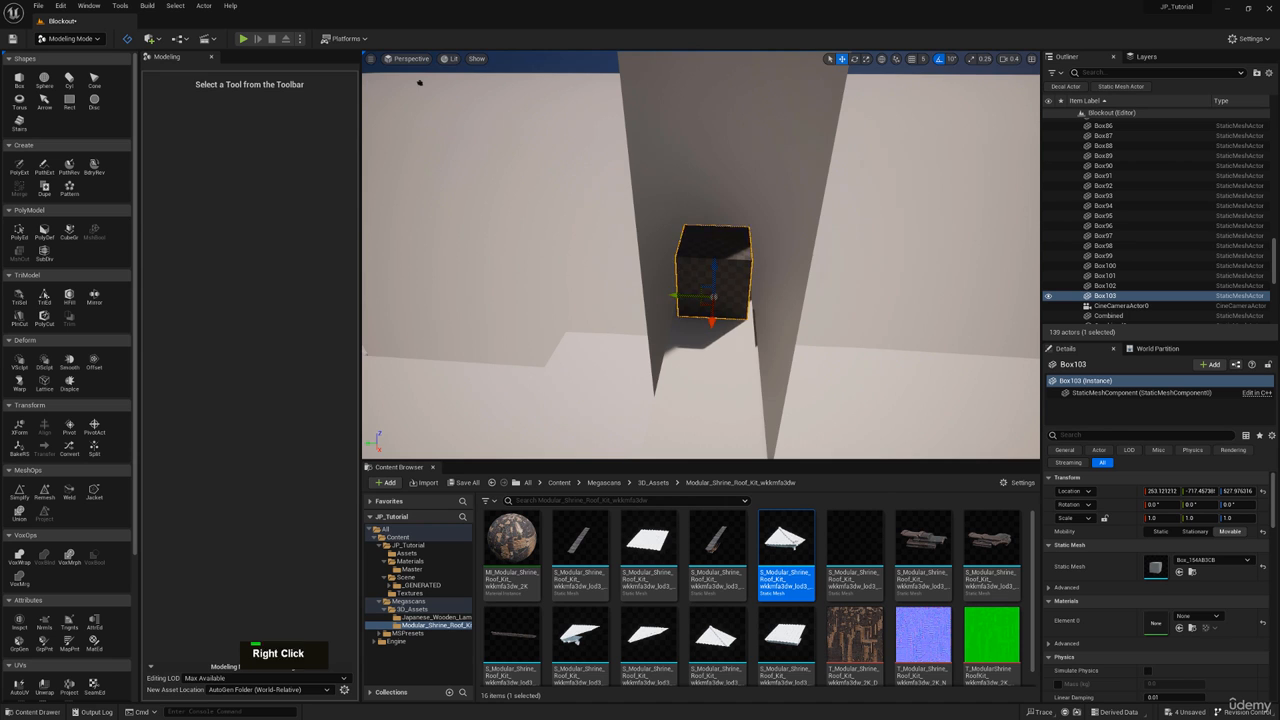
pyautogui.press('a')
pyautogui.moveTo(420, 83); pyautogui.dragTo(748, 260, button='right')
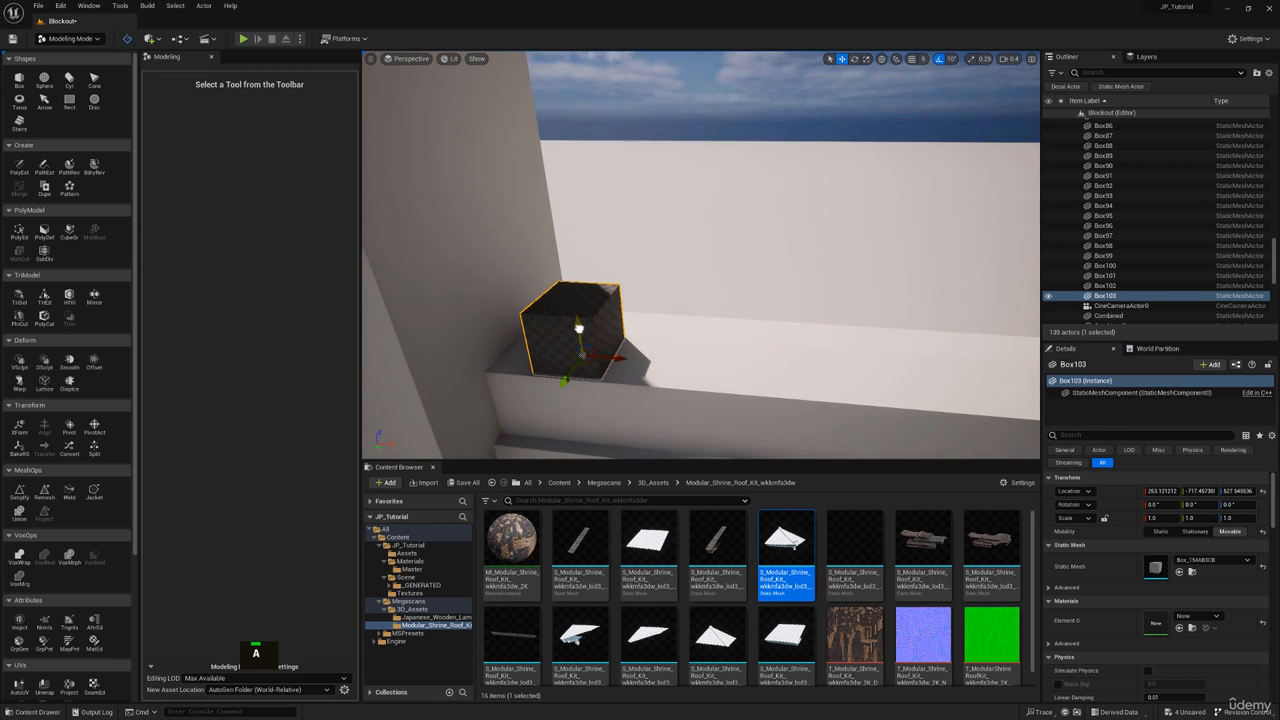
pyautogui.moveTo(620, 270); pyautogui.dragTo(540, 275, button='right')
# Step: Raise the box's top face to about Z 556 and bevel two of its vertical edges by about 2.67
pyautogui.click(19, 232)
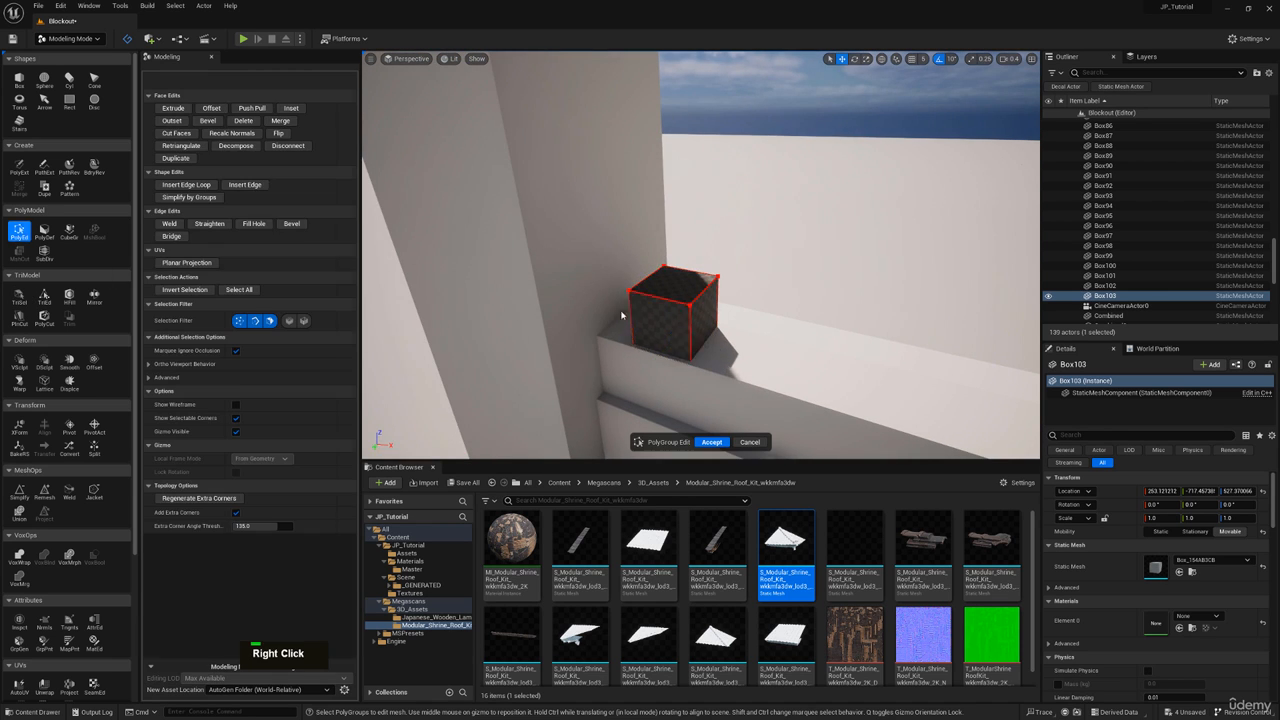
pyautogui.click(674, 262)
pyautogui.moveTo(674, 226); pyautogui.dragTo(676, 132)
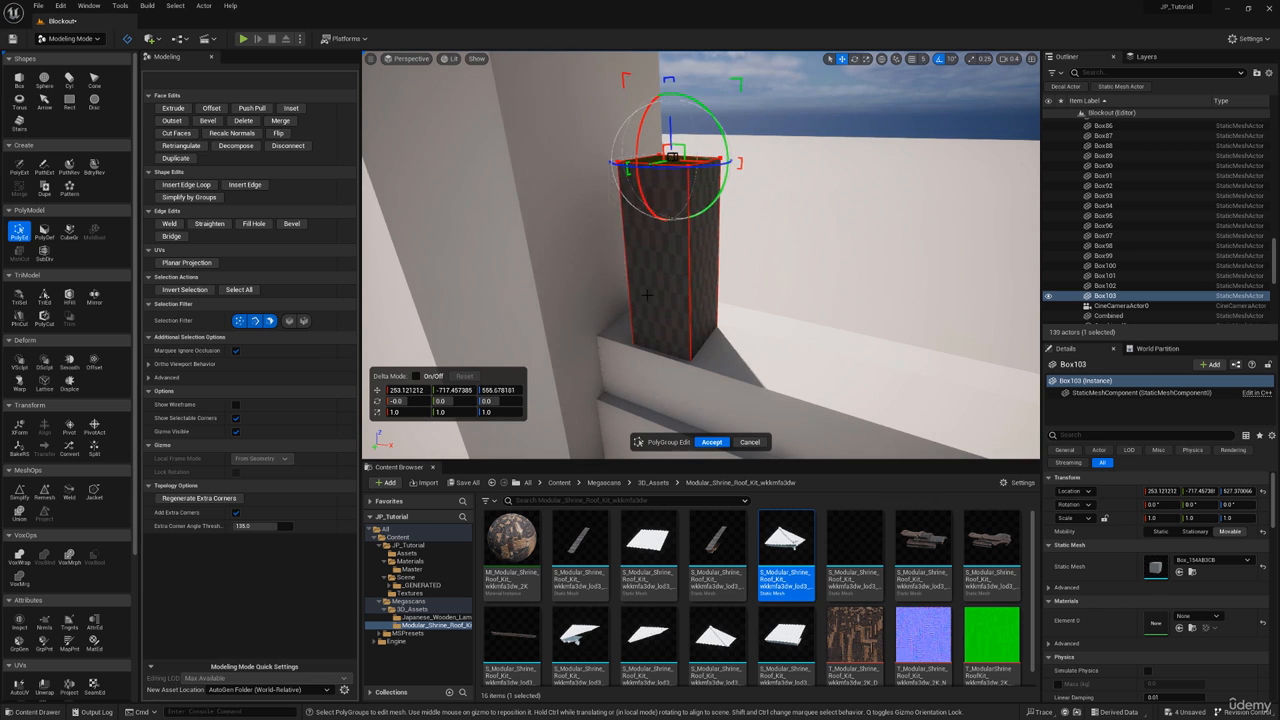
pyautogui.click(627, 263)
pyautogui.keyDown('shift'); pyautogui.click(689, 250); pyautogui.keyUp('shift')
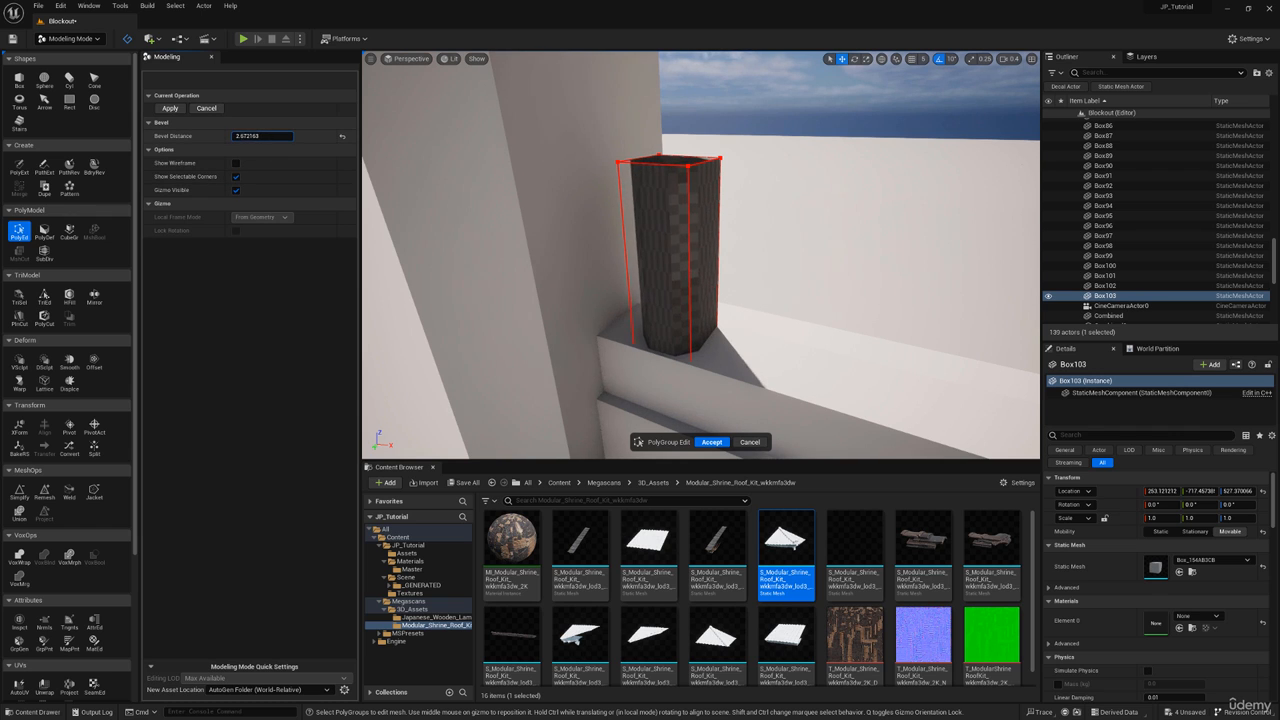
pyautogui.click(711, 442)
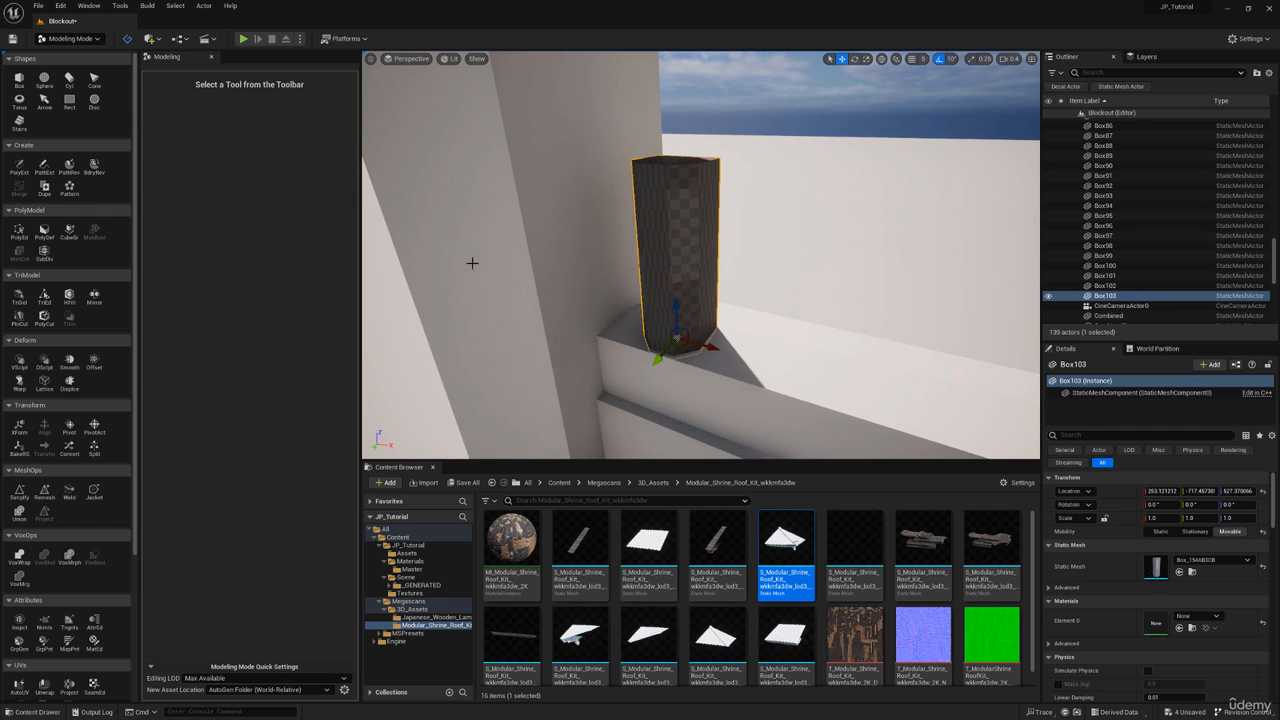
# Step: Stretch the bevelled slat's top up to the wing's upper rail and apply the Gray material to it
pyautogui.click(19, 231)
pyautogui.moveTo(826, 193); pyautogui.dragTo(826, 193)
pyautogui.moveTo(826, 193); pyautogui.dragTo(590, 308, button='right')
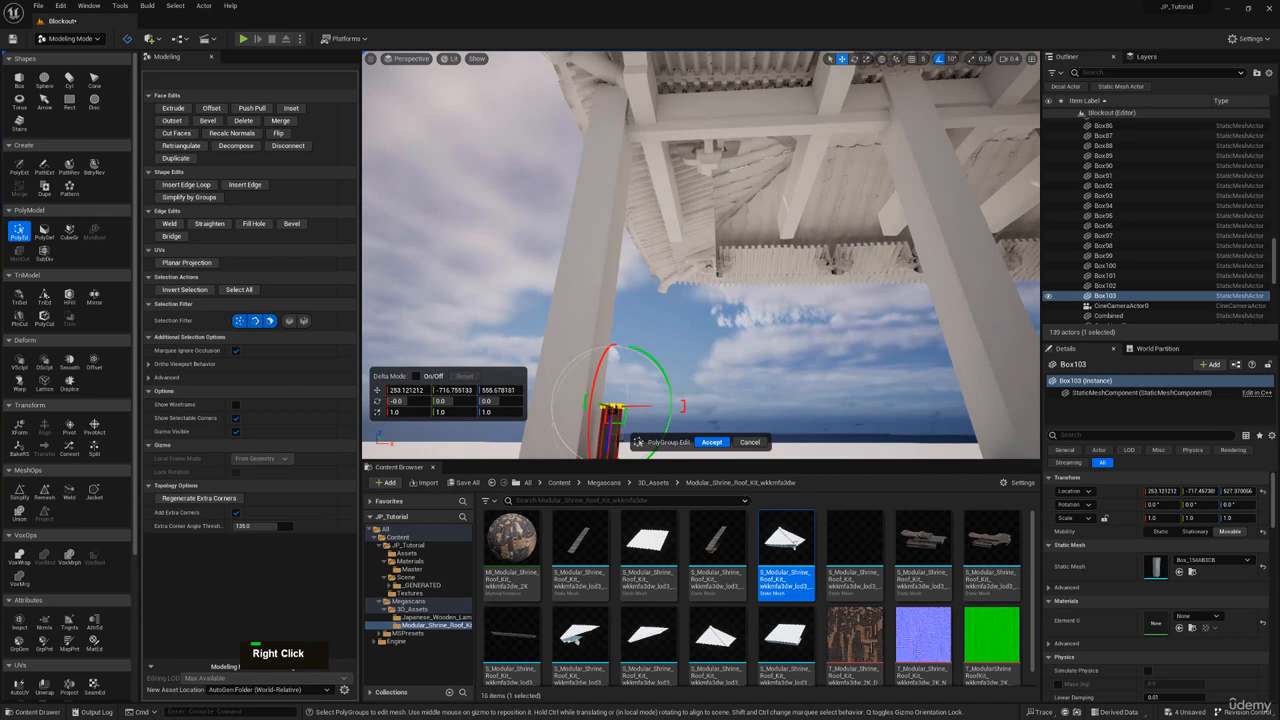
pyautogui.moveTo(612, 408); pyautogui.dragTo(651, 146)
pyautogui.click(711, 442)
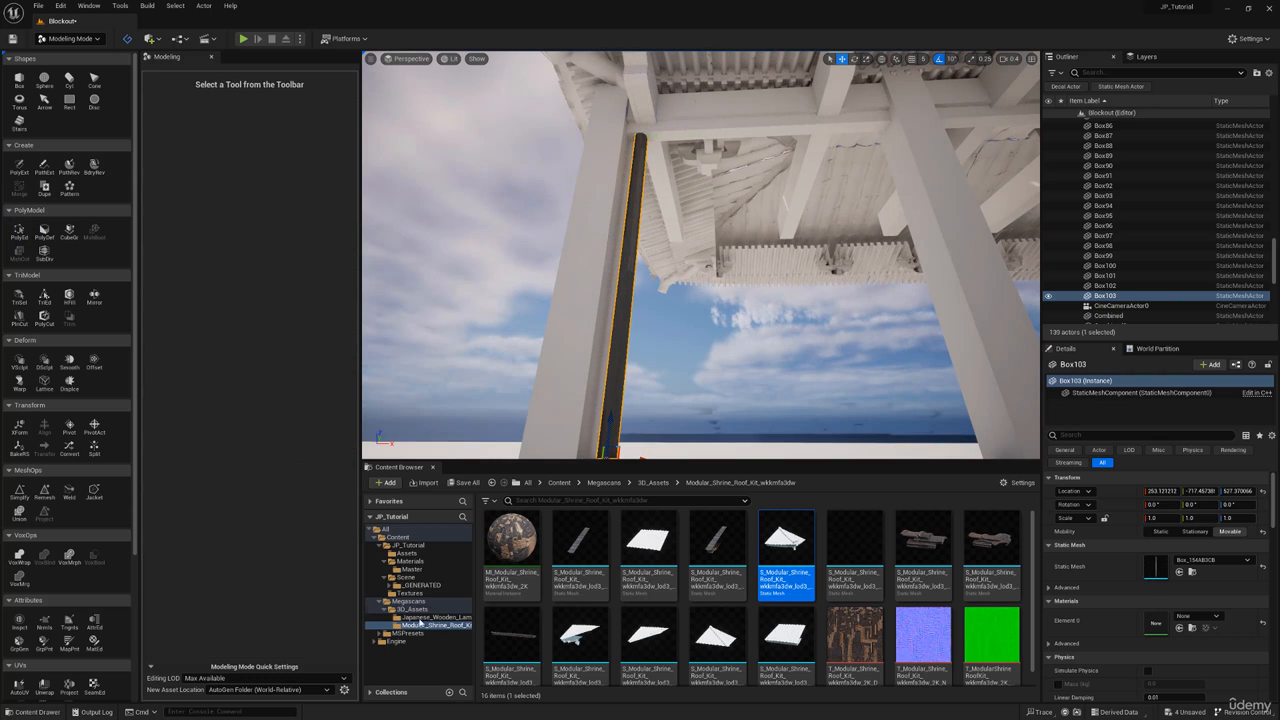
pyautogui.click(410, 562)
pyautogui.moveTo(583, 533); pyautogui.dragTo(1158, 618)
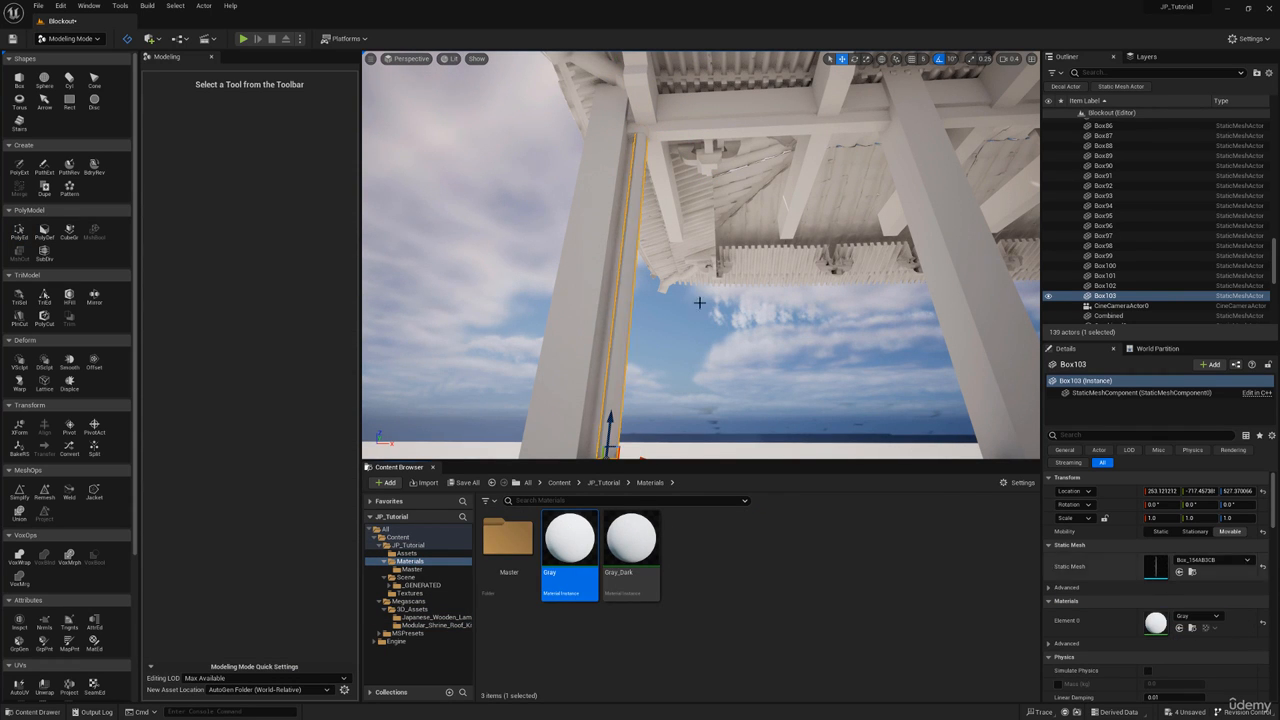
# Step: Shift the slat toward the corner post to about X 247
pyautogui.moveTo(723, 303); pyautogui.dragTo(723, 340, button='right')
pyautogui.press('e')
pyautogui.moveTo(618, 285); pyautogui.dragTo(610, 384, button='right')
pyautogui.press('w')
pyautogui.press('a')
pyautogui.press('d')
pyautogui.moveTo(696, 339); pyautogui.dragTo(677, 338)
# Step: Duplicate the slat and offset the copy along the lower rail, leaving a narrow gap
pyautogui.moveTo(675, 339); pyautogui.dragTo(700, 339, button='right')
pyautogui.press('s')
pyautogui.hotkey('ctrl', 'c')
pyautogui.hotkey('ctrl', 'v')
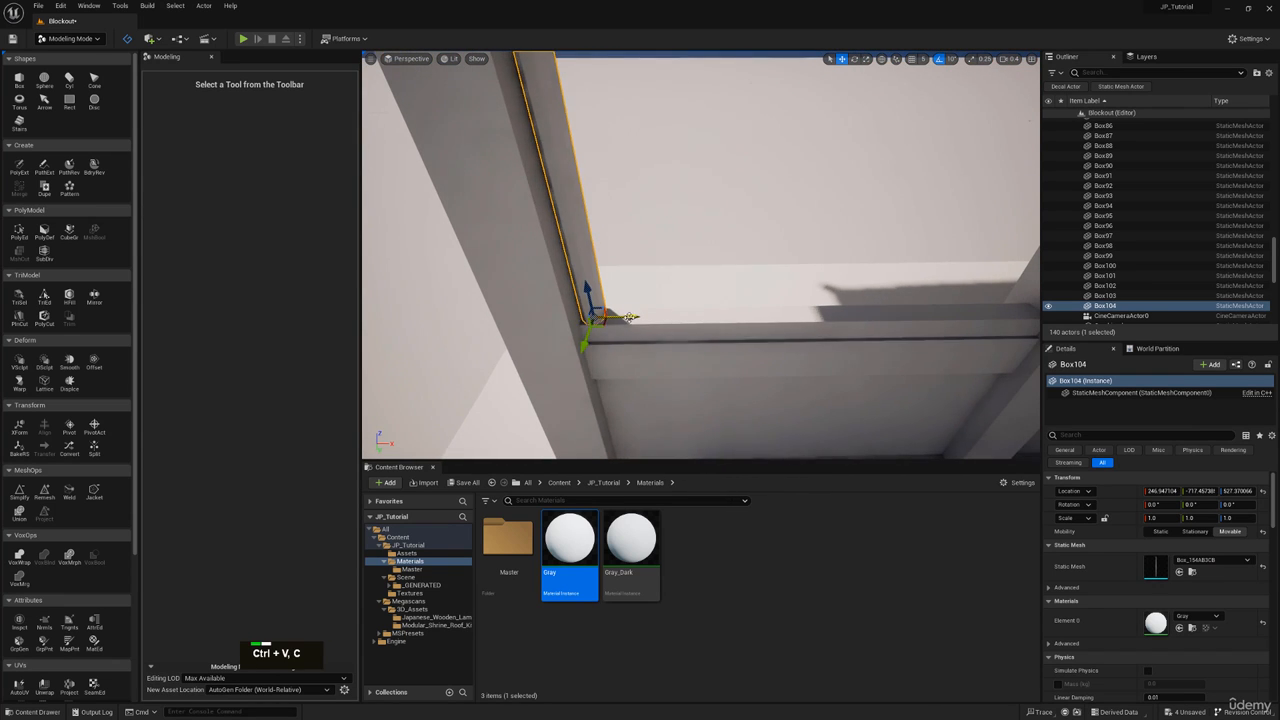
pyautogui.moveTo(624, 316); pyautogui.dragTo(674, 315)
pyautogui.press('q')
pyautogui.moveTo(660, 325); pyautogui.dragTo(652, 262, button='right')
pyautogui.press('w')
pyautogui.press('d')
pyautogui.hotkey('ctrl', 'v')
pyautogui.hotkey('ctrl', 'c')
pyautogui.moveTo(634, 351); pyautogui.dragTo(733, 349)
pyautogui.hotkey('ctrl', 'v')
pyautogui.hotkey('ctrl', 'c')
pyautogui.hotkey('ctrl', 'v')
pyautogui.hotkey('ctrl', 'c')
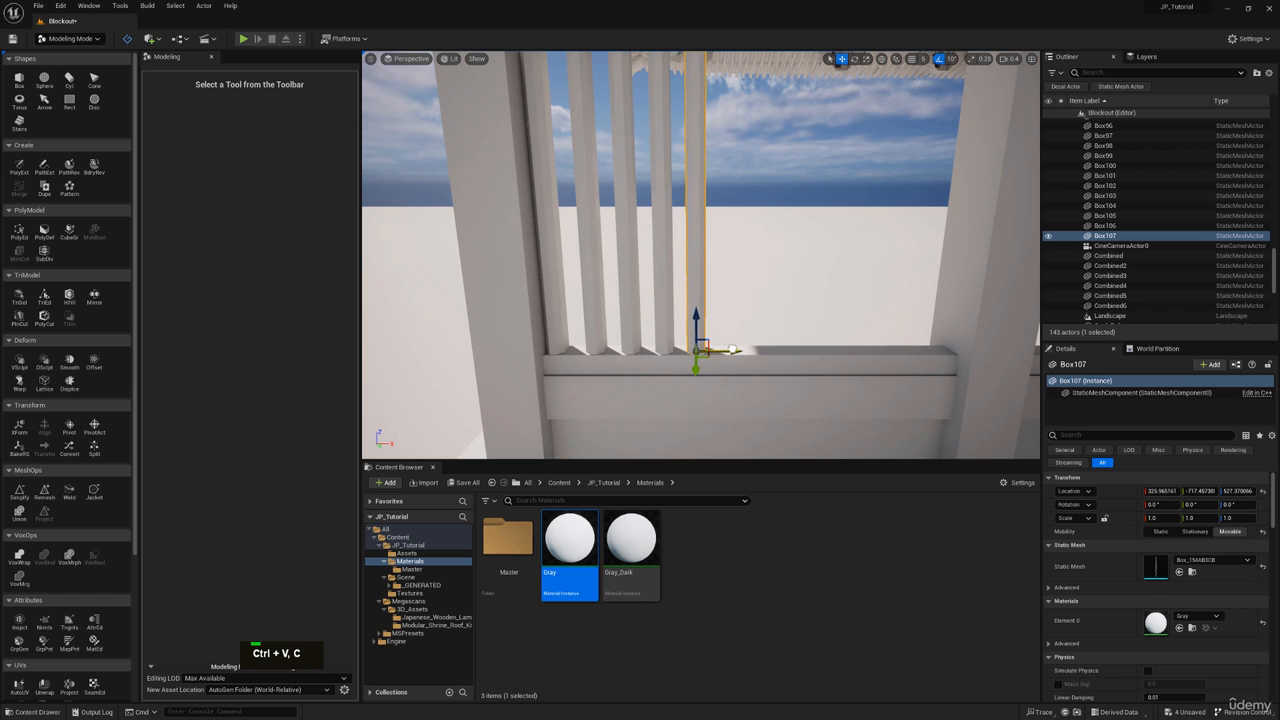
pyautogui.press('a')
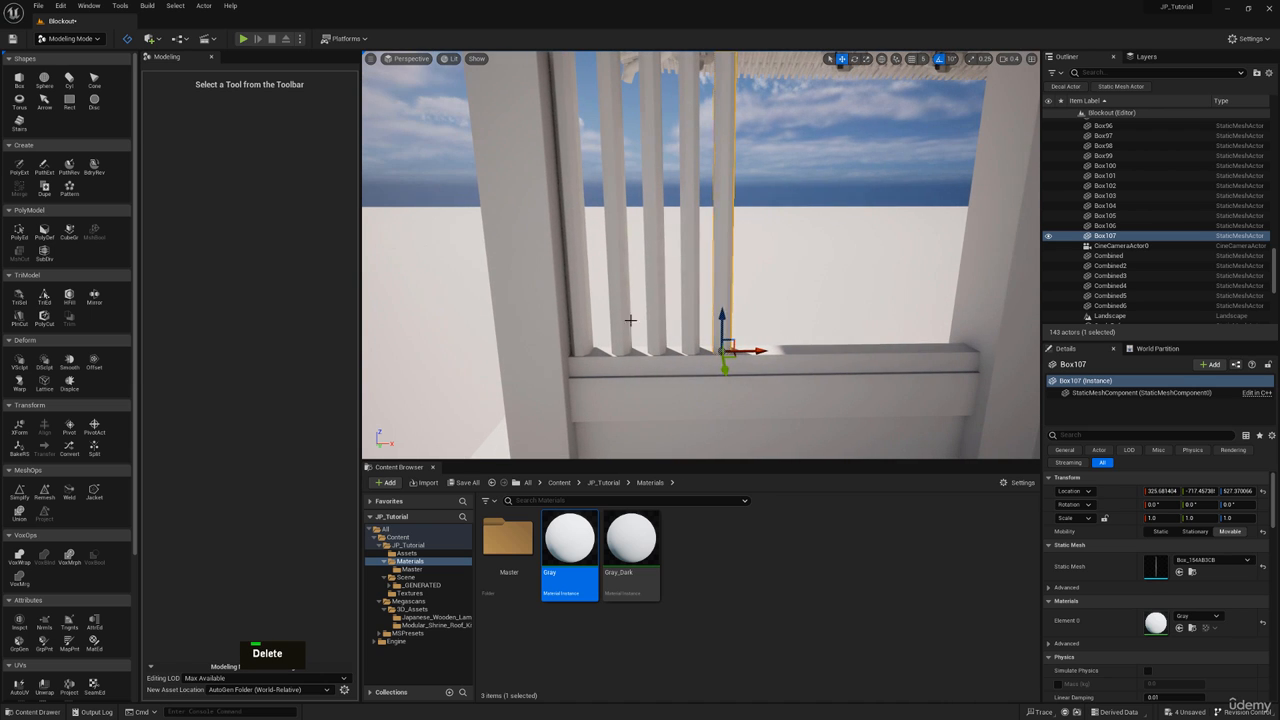
pyautogui.press('Delete')
pyautogui.press('Delete')
pyautogui.press('Delete')
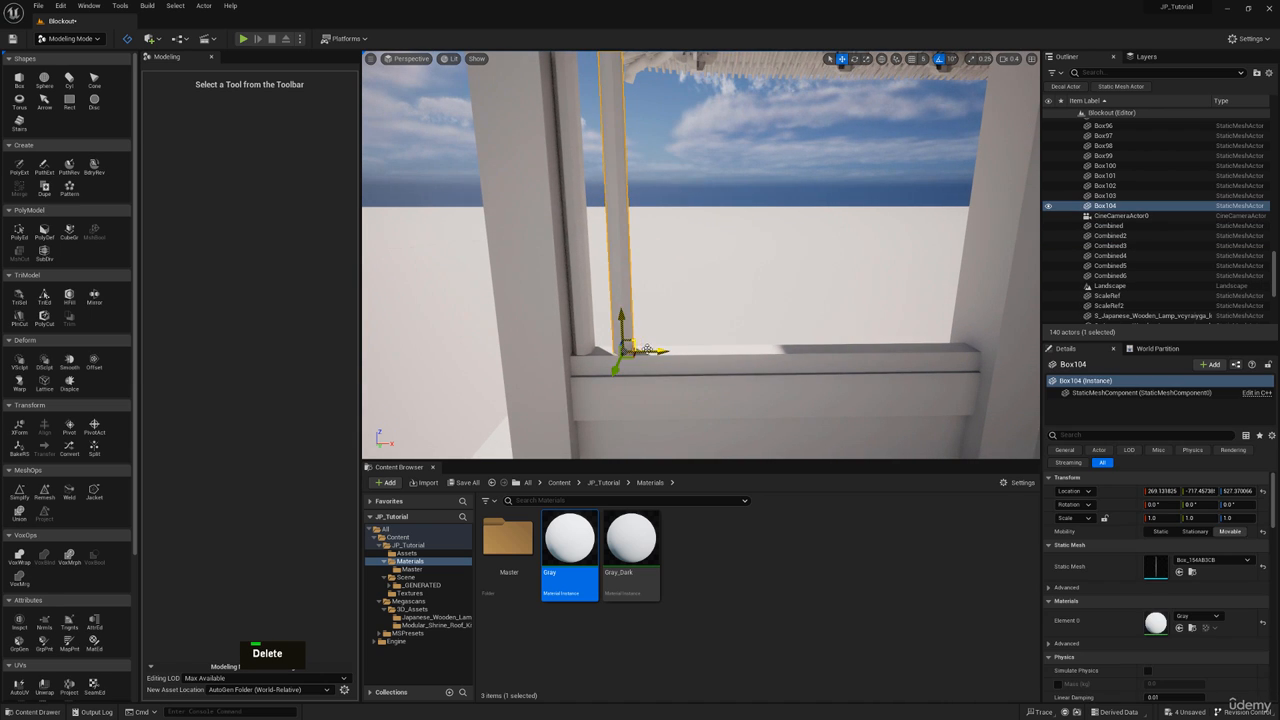
# Step: Space the second slat and add five more evenly spaced copies along the lower rail, ending at about X 361
pyautogui.moveTo(648, 349); pyautogui.dragTo(711, 351)
pyautogui.hotkey('ctrl', 'c')
pyautogui.hotkey('ctrl', 'v')
pyautogui.hotkey('ctrl', 'v')
pyautogui.moveTo(711, 351); pyautogui.dragTo(796, 357, button='right')
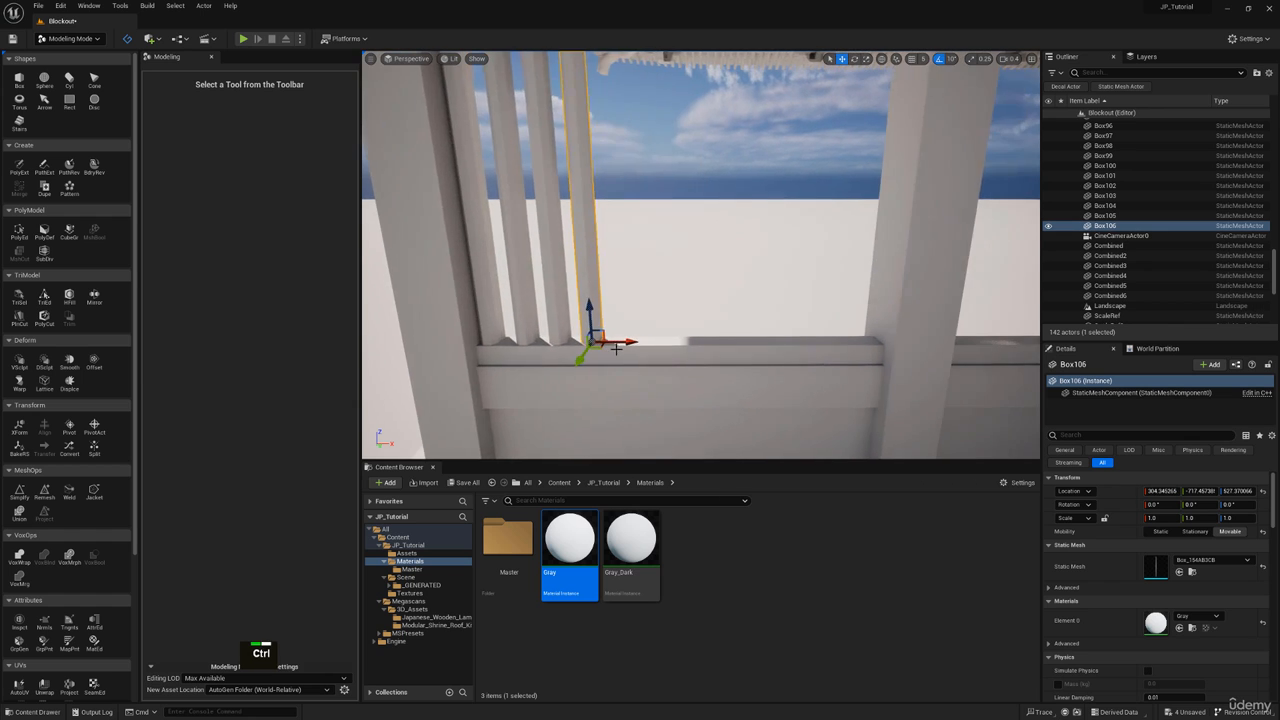
pyautogui.hotkey('ctrl', 'c')
pyautogui.hotkey('ctrl', 'v')
pyautogui.moveTo(617, 343); pyautogui.dragTo(719, 340)
pyautogui.hotkey('ctrl', 'v')
pyautogui.hotkey('ctrl', 'v')
pyautogui.moveTo(718, 340); pyautogui.dragTo(790, 342, button='right')
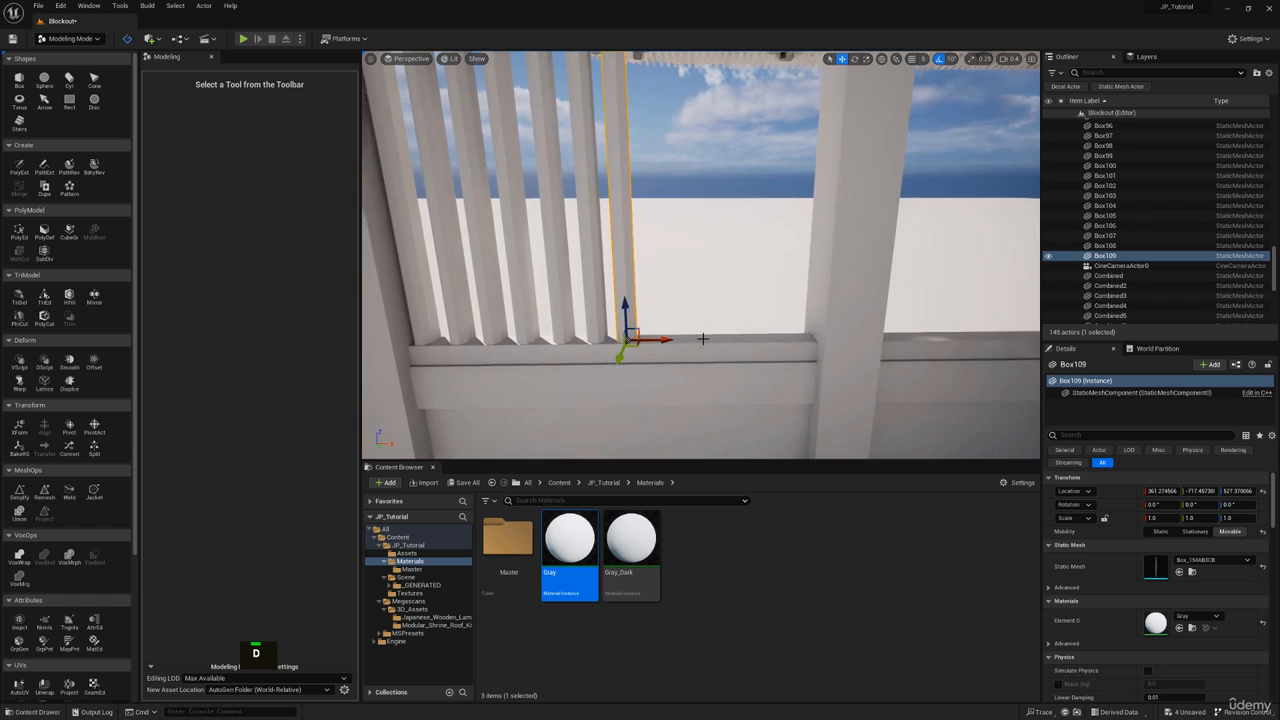
# Step: Add five more evenly spaced slat copies up to the middle post, ending at about X 457
pyautogui.hotkey('ctrl', 'v')
pyautogui.moveTo(650, 342); pyautogui.dragTo(713, 337)
pyautogui.hotkey('ctrl', 'v')
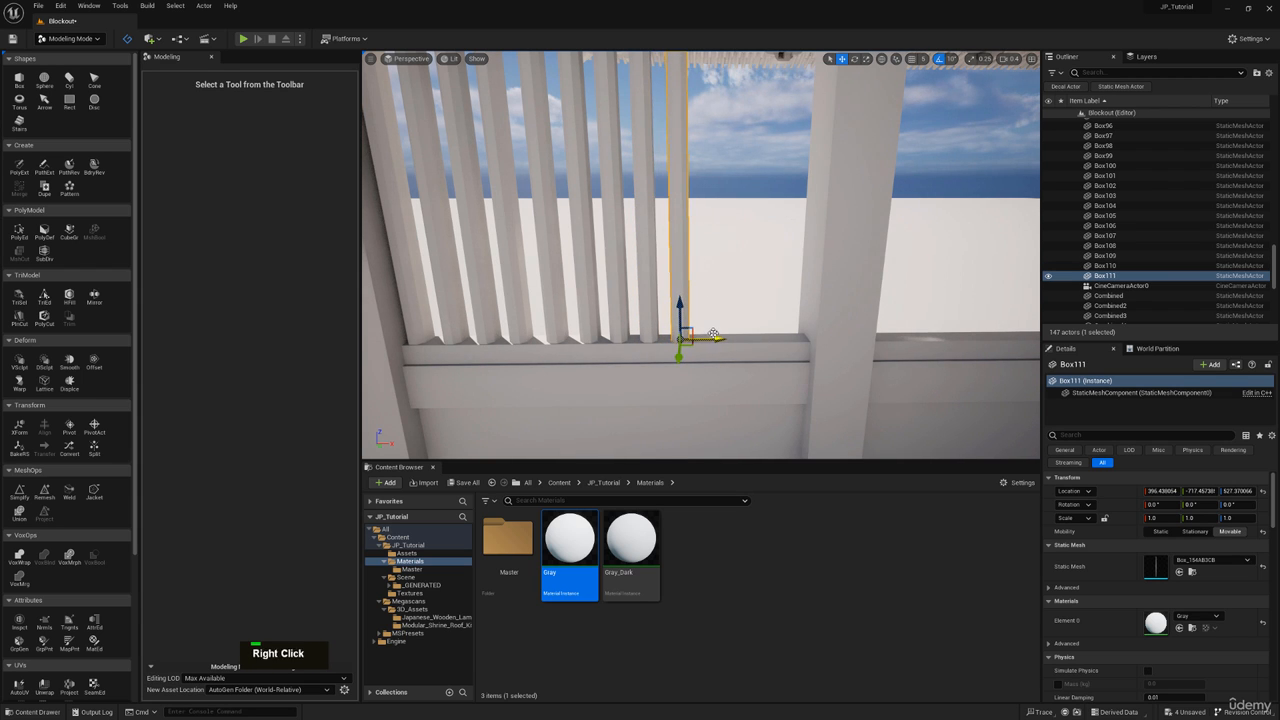
pyautogui.moveTo(713, 334); pyautogui.dragTo(765, 336, button='right')
pyautogui.press('w')
pyautogui.hotkey('ctrl', 'c')
pyautogui.hotkey('ctrl', 'v')
pyautogui.moveTo(581, 349); pyautogui.dragTo(700, 348)
pyautogui.hotkey('ctrl', 'v')
pyautogui.hotkey('ctrl', 'v')
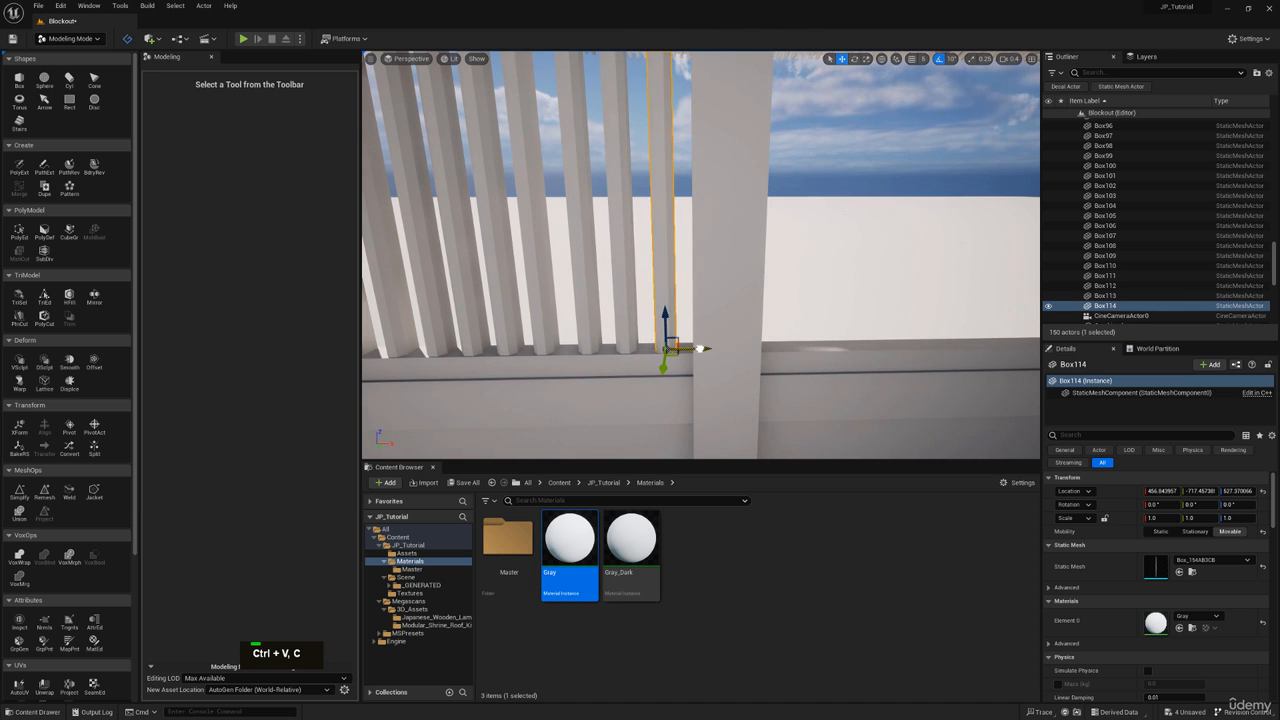
pyautogui.moveTo(700, 348); pyautogui.dragTo(760, 318, button='right')
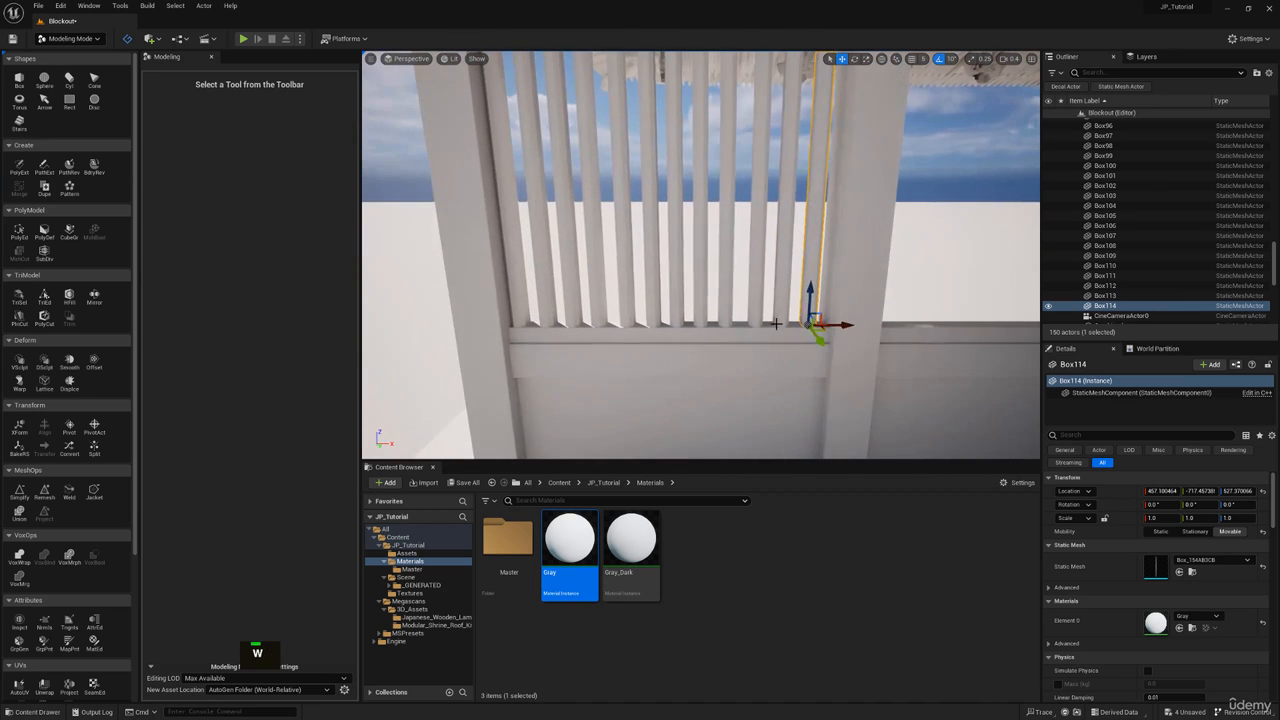
# Step: Select all twelve slats of the first bay and duplicate them into the second bay, between the middle post and the building
pyautogui.keyDown('ctrl'); pyautogui.click(765, 315); pyautogui.keyUp('ctrl')
pyautogui.keyDown('ctrl'); pyautogui.click(728, 315); pyautogui.keyUp('ctrl')
pyautogui.keyDown('ctrl'); pyautogui.click(705, 314); pyautogui.keyUp('ctrl')
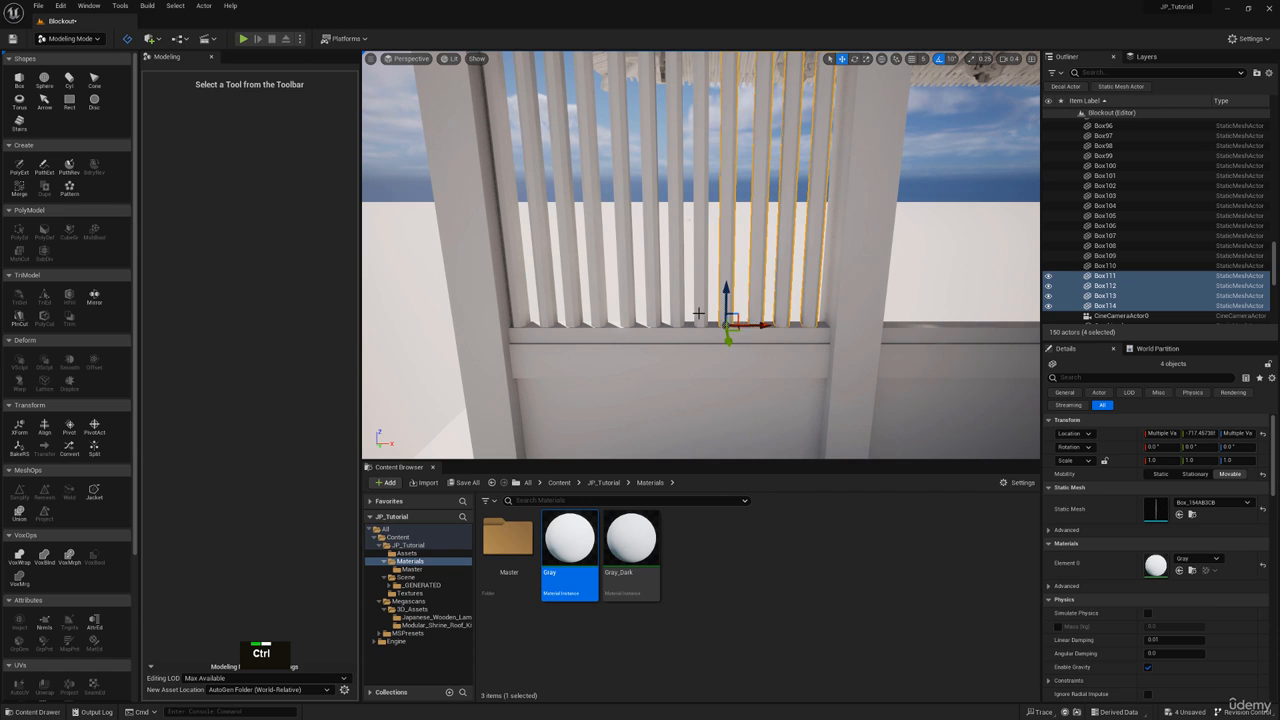
pyautogui.keyDown('ctrl'); pyautogui.click(683, 314); pyautogui.keyUp('ctrl')
pyautogui.keyDown('ctrl'); pyautogui.click(661, 313); pyautogui.keyUp('ctrl')
pyautogui.keyDown('ctrl'); pyautogui.click(636, 312); pyautogui.keyUp('ctrl')
pyautogui.keyDown('ctrl'); pyautogui.click(612, 313); pyautogui.keyUp('ctrl')
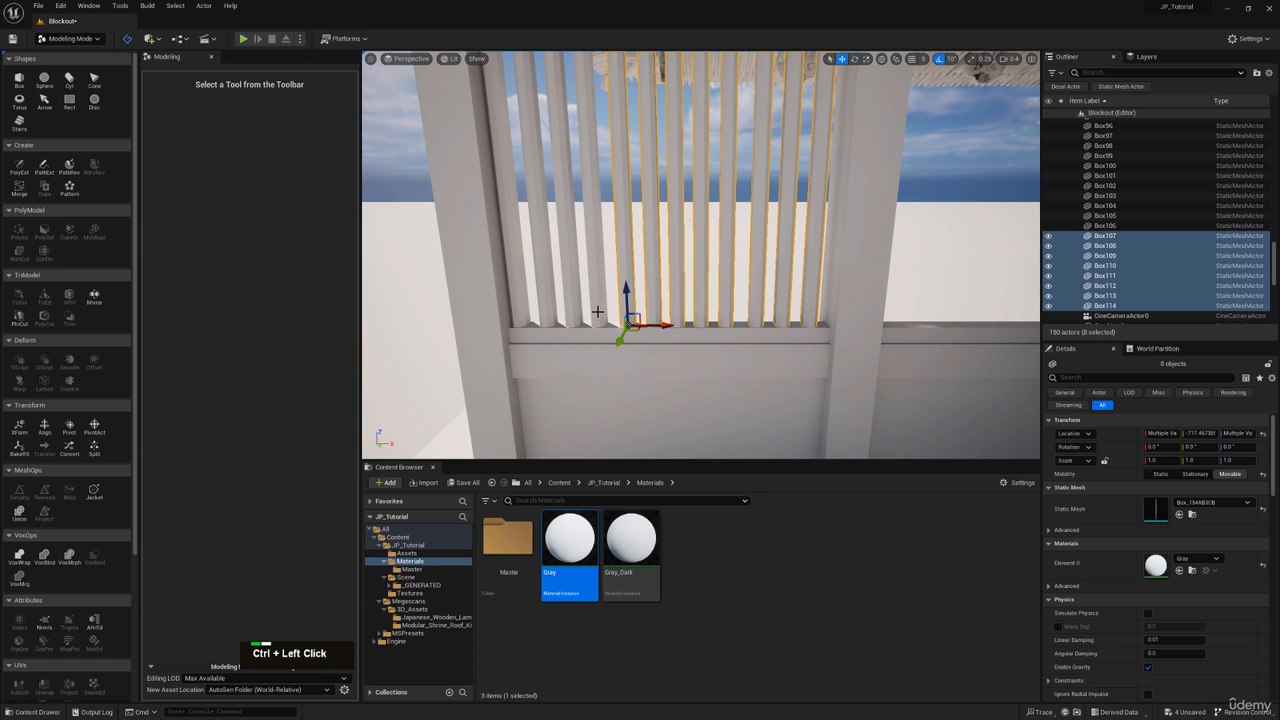
pyautogui.keyDown('ctrl'); pyautogui.click(590, 314); pyautogui.keyUp('ctrl')
pyautogui.keyDown('ctrl'); pyautogui.click(568, 315); pyautogui.keyUp('ctrl')
pyautogui.keyDown('ctrl'); pyautogui.click(546, 317); pyautogui.keyUp('ctrl')
pyautogui.keyDown('ctrl'); pyautogui.click(524, 318); pyautogui.keyUp('ctrl')
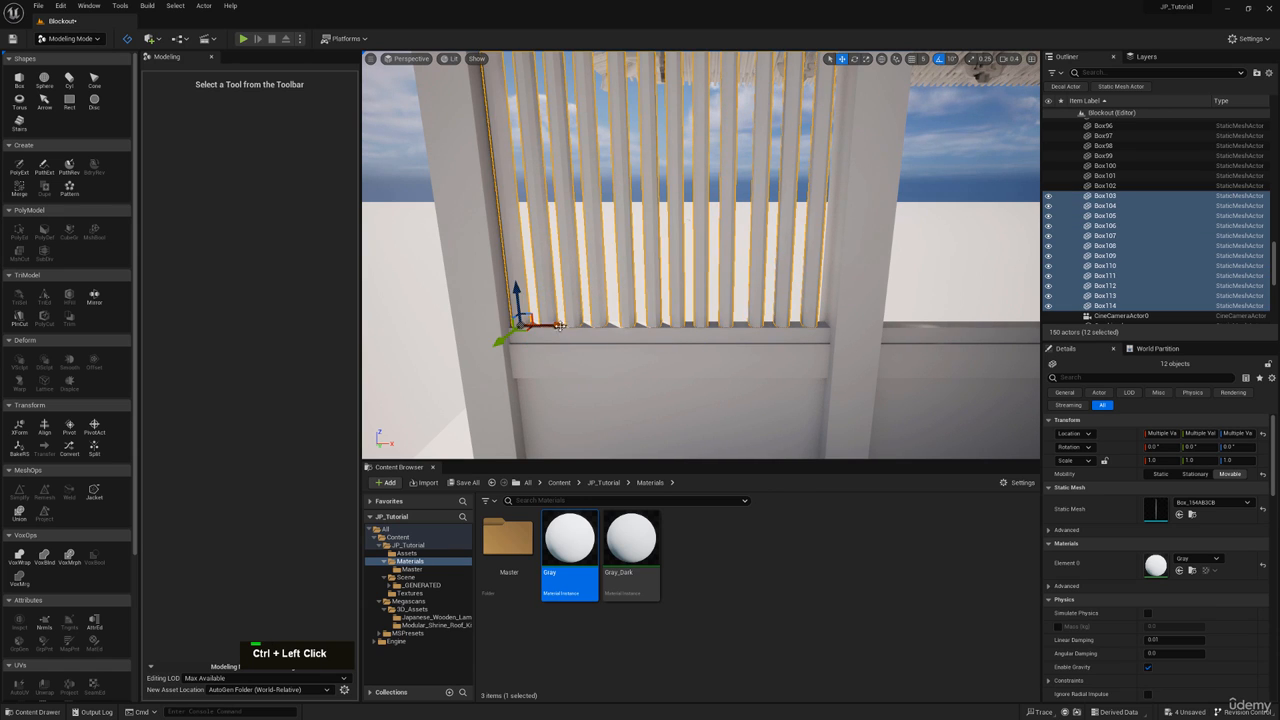
pyautogui.press('s')
pyautogui.moveTo(545, 325); pyautogui.dragTo(620, 325, button='right')
pyautogui.hotkey('ctrl', 'c')
pyautogui.moveTo(520, 320); pyautogui.dragTo(452, 311, button='right')
pyautogui.hotkey('ctrl', 'c')
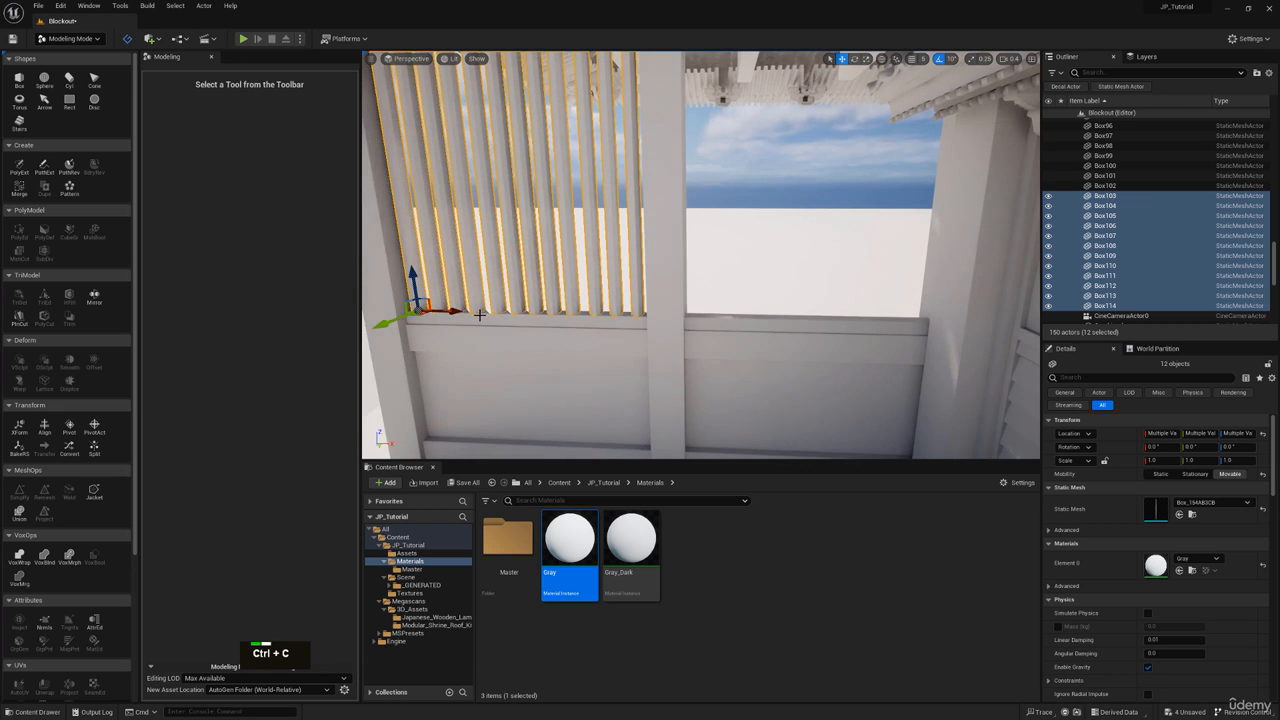
pyautogui.hotkey('ctrl', 'v')
pyautogui.moveTo(675, 316); pyautogui.dragTo(957, 313)
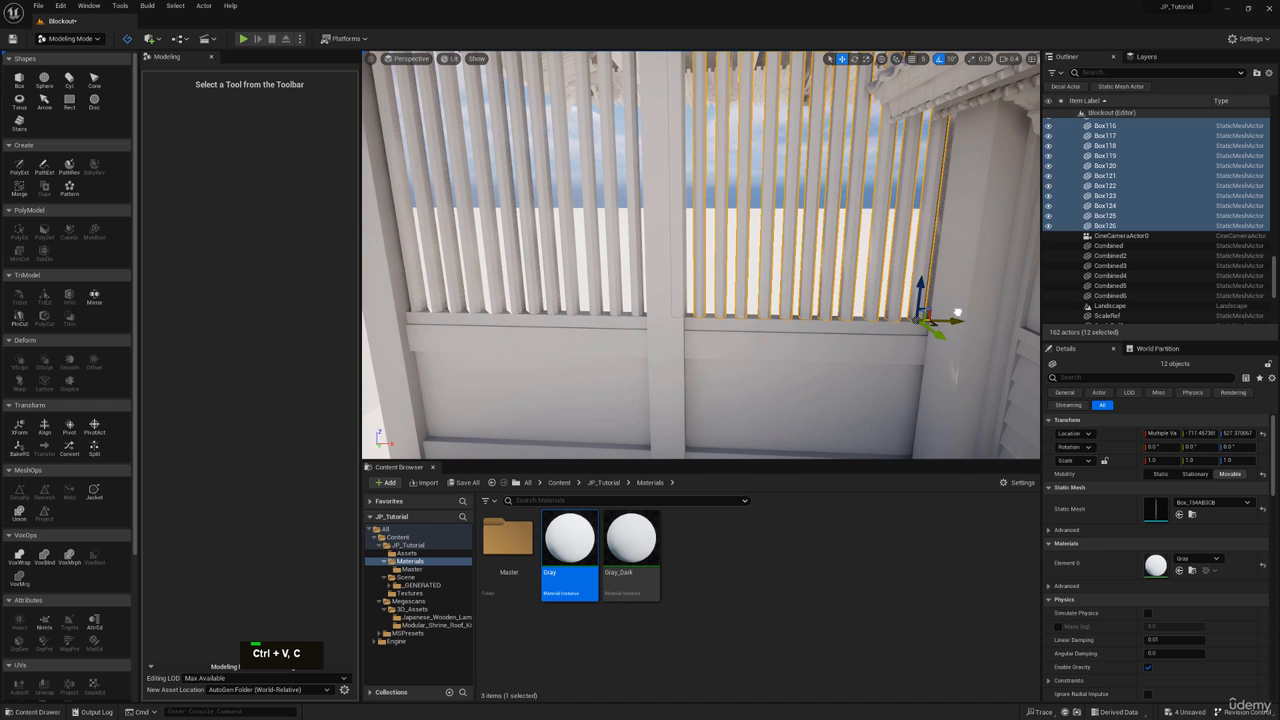
# Step: Delete the duplicated slat that overlaps the middle post and undo the deletion of the post itself
pyautogui.press('w')
pyautogui.moveTo(689, 320); pyautogui.dragTo(687, 327, button='right')
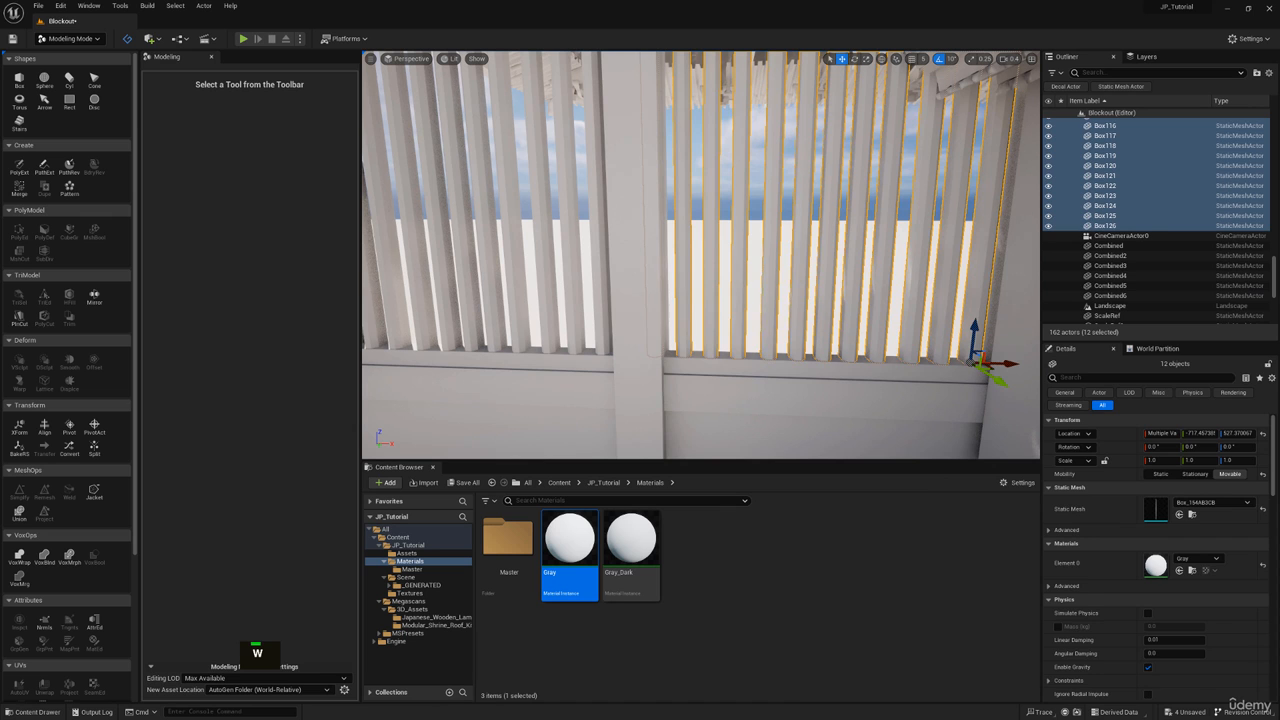
pyautogui.click(655, 303)
pyautogui.press('Delete')
pyautogui.click(655, 303)
pyautogui.press('Delete')
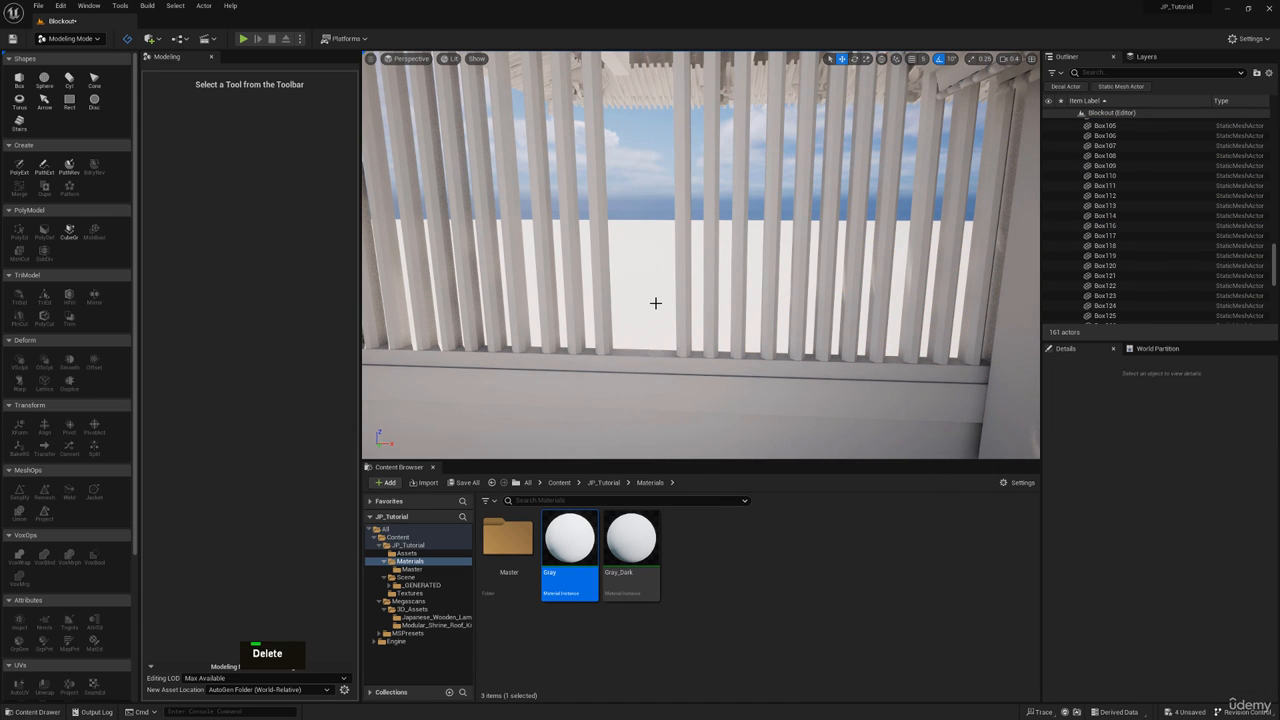
pyautogui.hotkey('ctrl', 'h')
# Step: Select the eleven slats of the first bay and merge them into one new object, deleting the inputs
pyautogui.click(628, 282)
pyautogui.press('s')
pyautogui.moveTo(628, 282); pyautogui.dragTo(685, 278, button='right')
pyautogui.press('a')
pyautogui.press('w')
pyautogui.press('e')
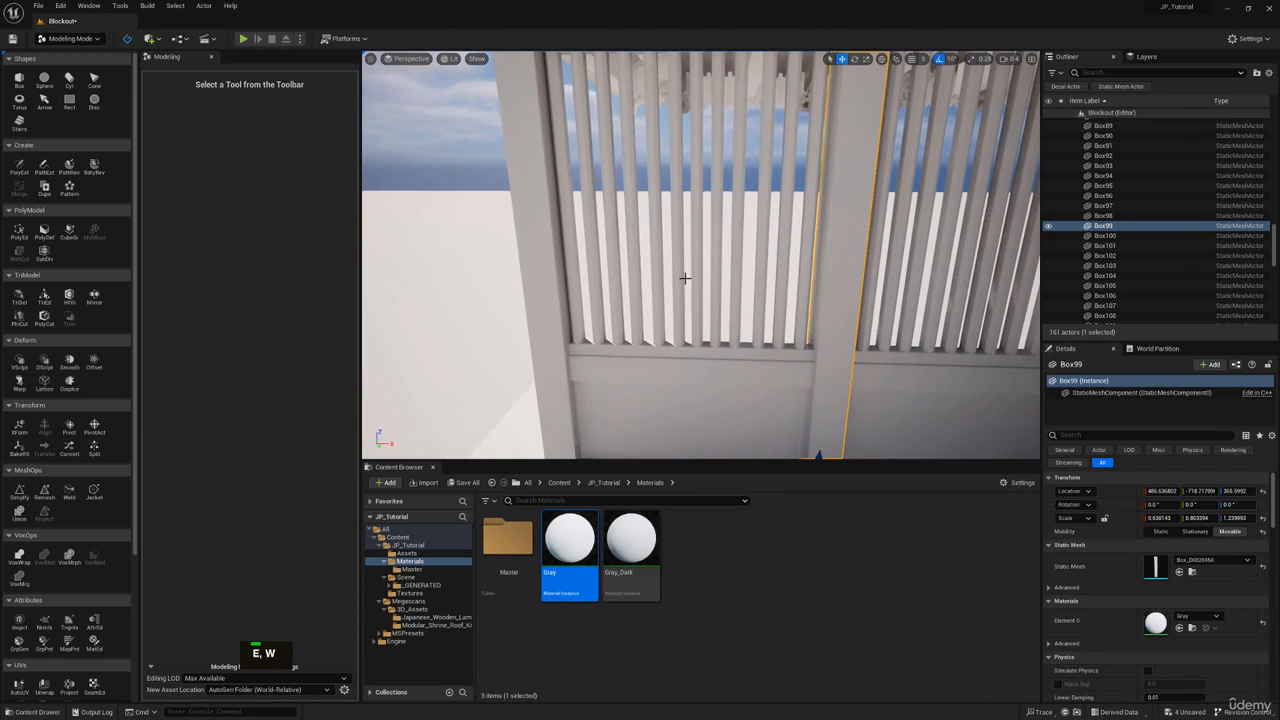
pyautogui.click(798, 236)
pyautogui.keyDown('ctrl'); pyautogui.click(787, 234); pyautogui.keyUp('ctrl')
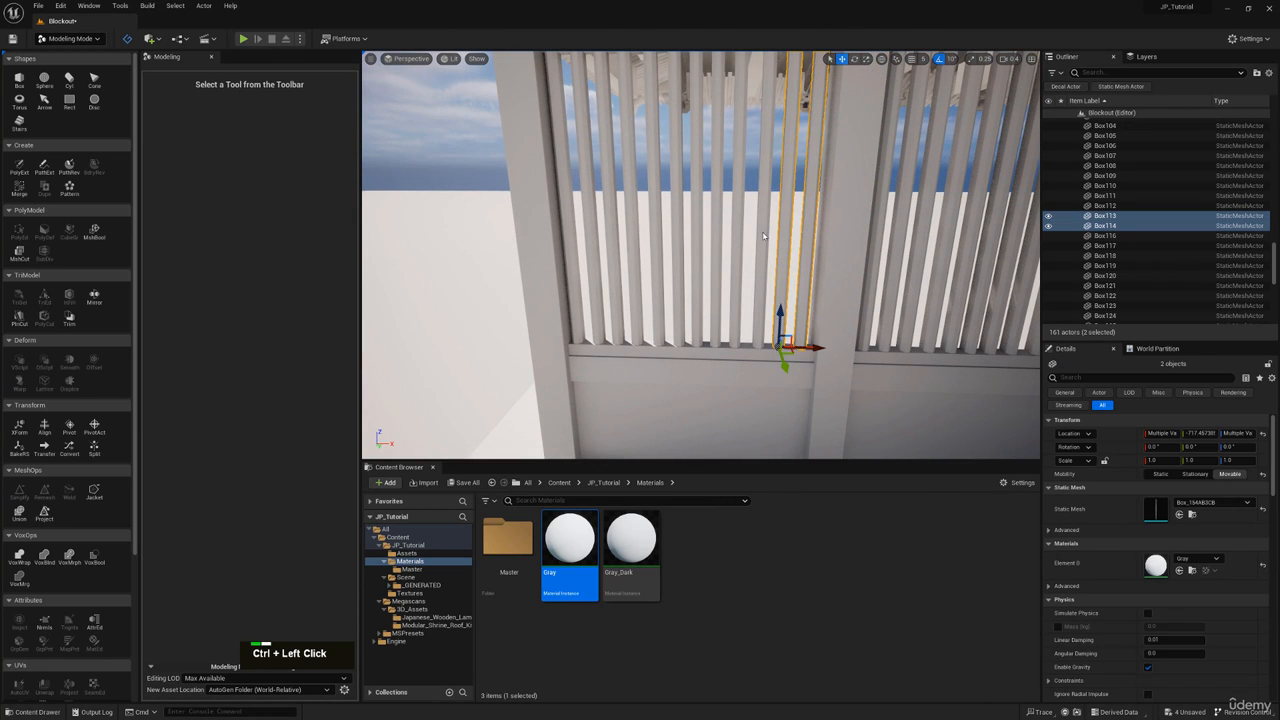
pyautogui.keyDown('ctrl'); pyautogui.click(766, 234); pyautogui.keyUp('ctrl')
pyautogui.keyDown('ctrl'); pyautogui.click(742, 233); pyautogui.keyUp('ctrl')
pyautogui.keyDown('ctrl'); pyautogui.click(716, 231); pyautogui.keyUp('ctrl')
pyautogui.keyDown('ctrl'); pyautogui.click(691, 230); pyautogui.keyUp('ctrl')
pyautogui.keyDown('ctrl'); pyautogui.click(671, 231); pyautogui.keyUp('ctrl')
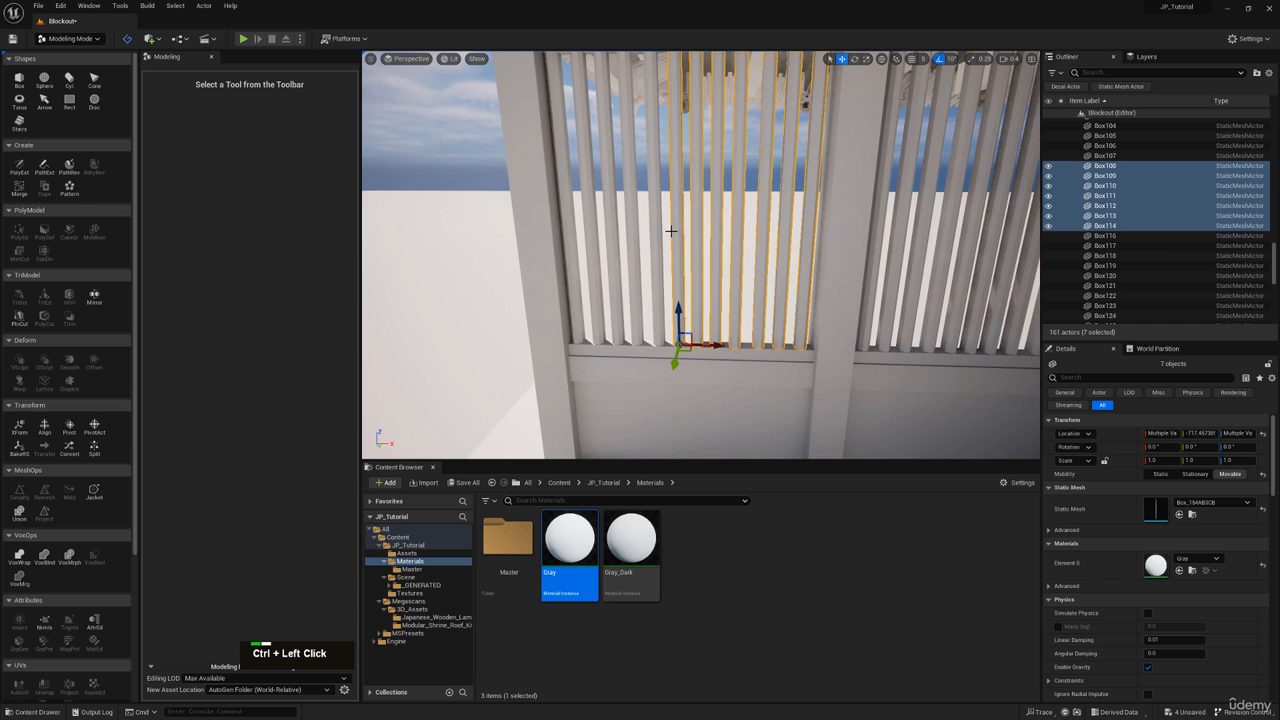
pyautogui.keyDown('ctrl'); pyautogui.click(650, 231); pyautogui.keyUp('ctrl')
pyautogui.keyDown('ctrl'); pyautogui.click(625, 230); pyautogui.keyUp('ctrl')
pyautogui.keyDown('ctrl'); pyautogui.click(600, 228); pyautogui.keyUp('ctrl')
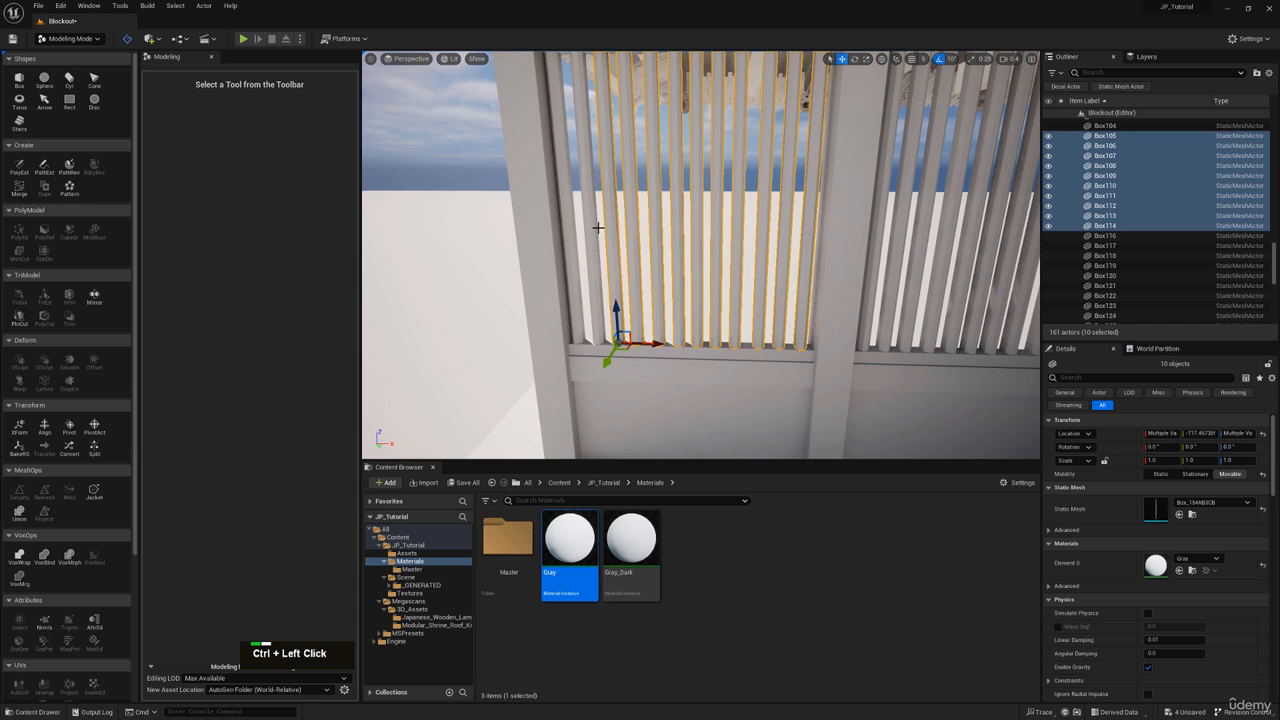
pyautogui.keyDown('ctrl'); pyautogui.click(590, 229); pyautogui.keyUp('ctrl')
pyautogui.click(18, 190)
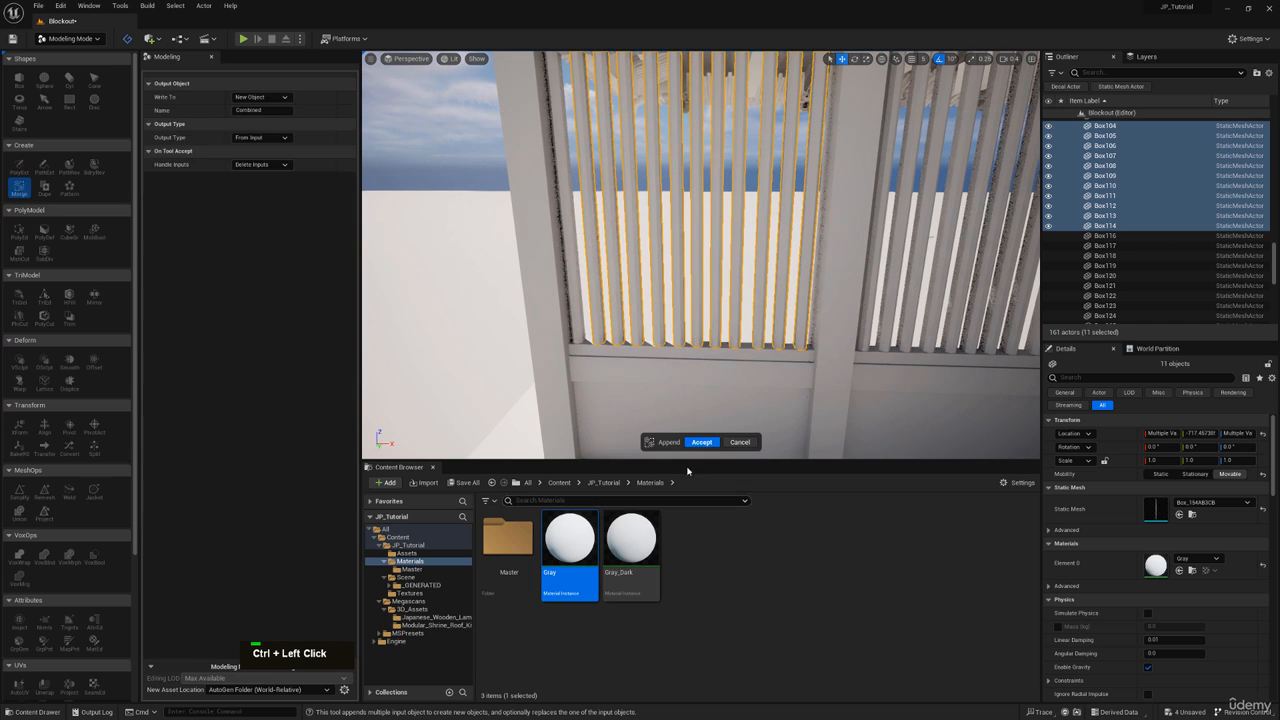
pyautogui.click(702, 445)
# Step: Select the eleven slats of the second bay, beside the building, and merge them into one new object
pyautogui.press('w')
pyautogui.moveTo(573, 333); pyautogui.dragTo(607, 334, button='right')
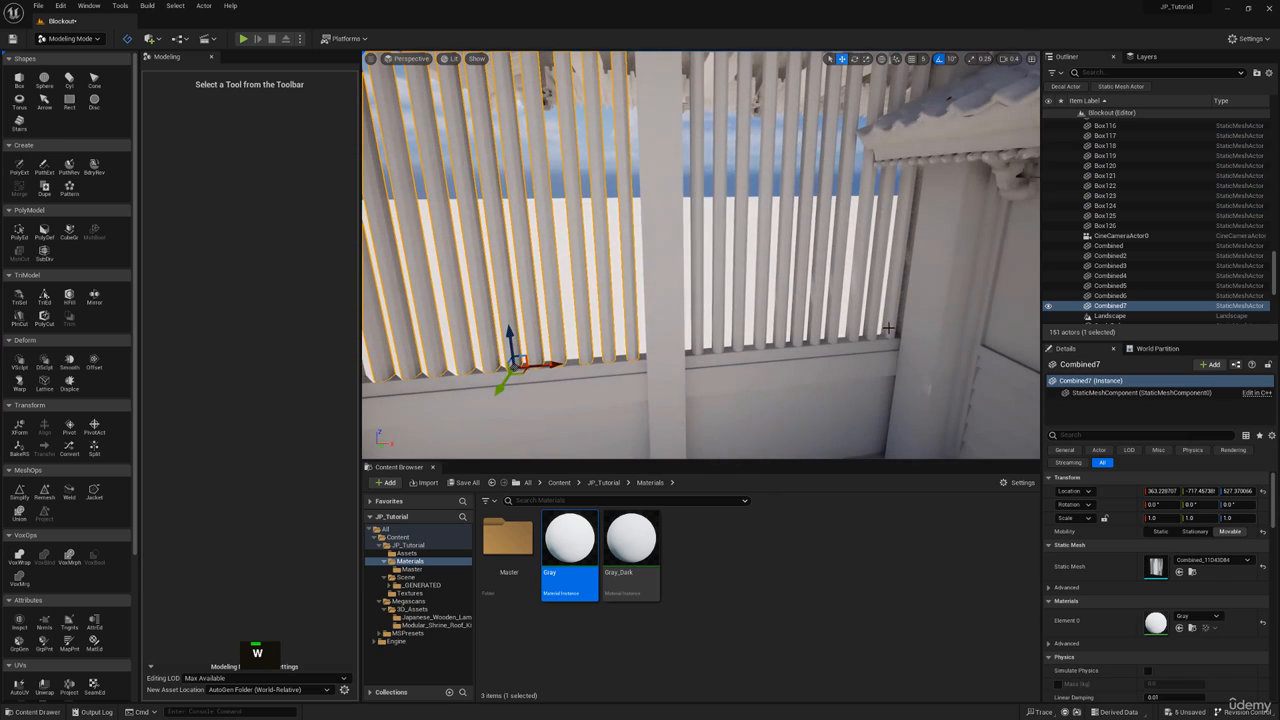
pyautogui.click(889, 328)
pyautogui.keyDown('ctrl'); pyautogui.click(872, 327); pyautogui.keyUp('ctrl')
pyautogui.keyDown('ctrl'); pyautogui.click(846, 321); pyautogui.keyUp('ctrl')
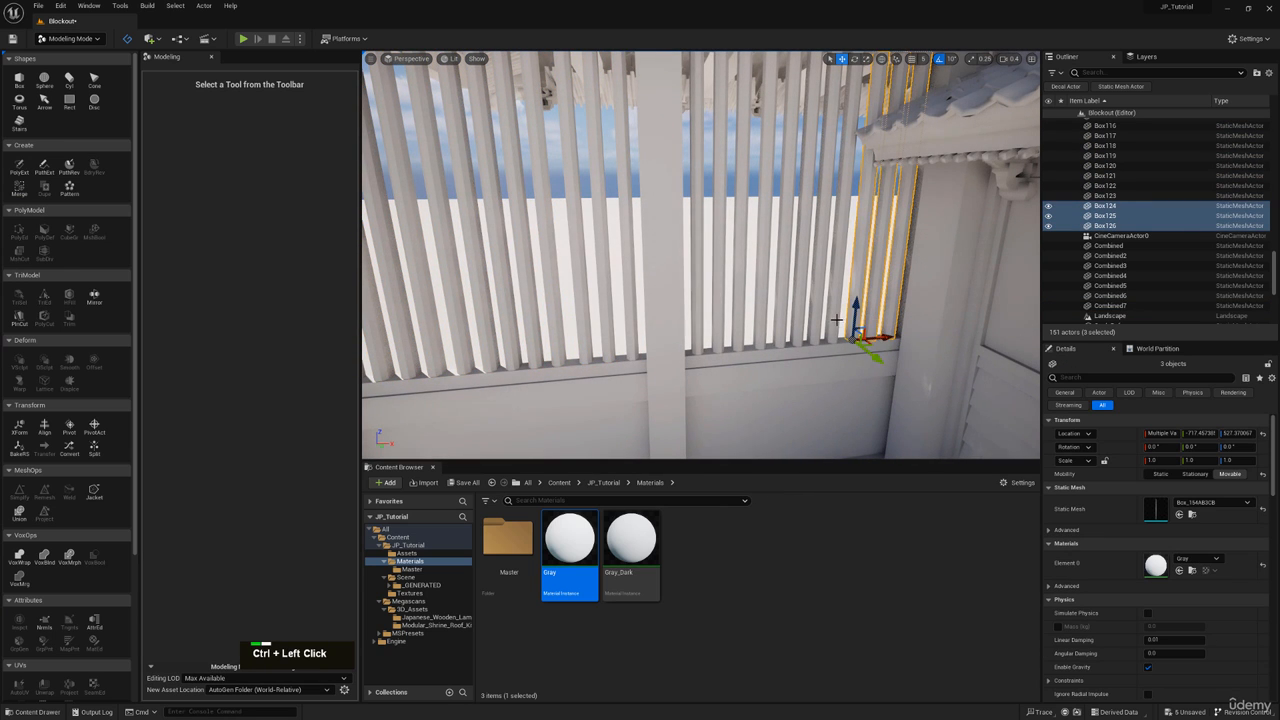
pyautogui.keyDown('ctrl'); pyautogui.click(828, 320); pyautogui.keyUp('ctrl')
pyautogui.keyDown('ctrl'); pyautogui.click(810, 319); pyautogui.keyUp('ctrl')
pyautogui.keyDown('ctrl'); pyautogui.click(790, 319); pyautogui.keyUp('ctrl')
pyautogui.keyDown('ctrl'); pyautogui.click(754, 319); pyautogui.keyUp('ctrl')
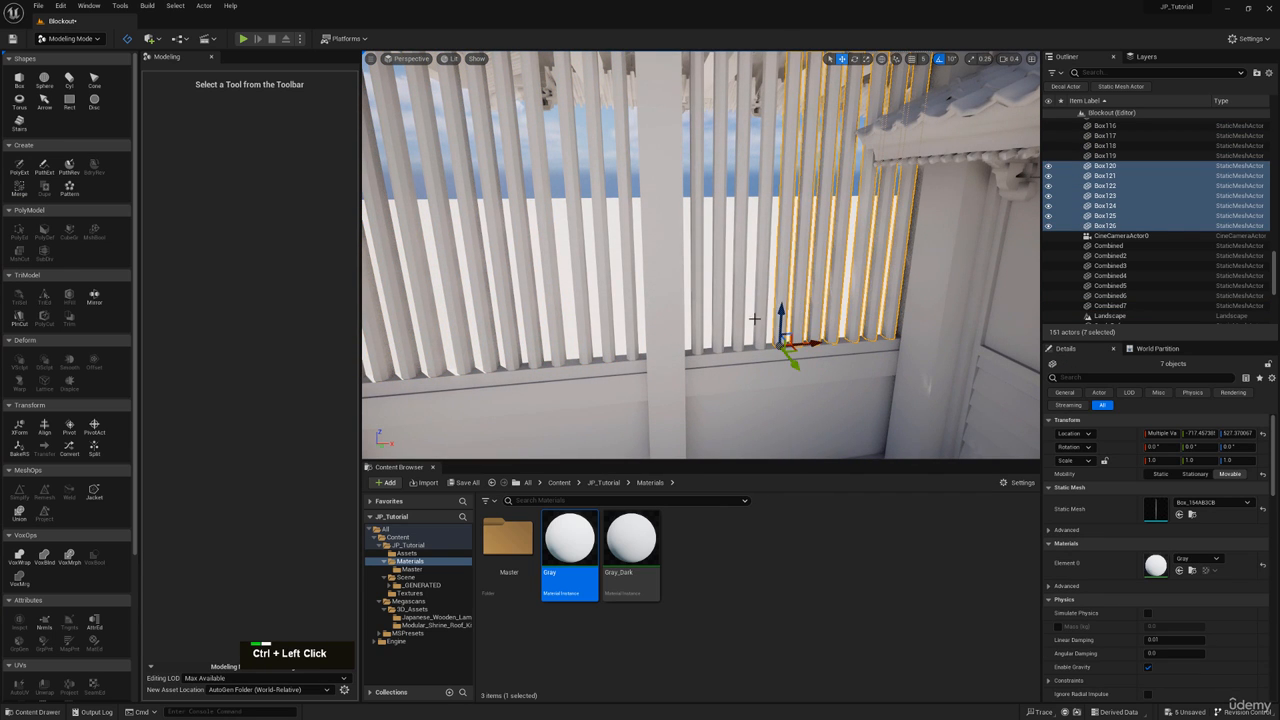
pyautogui.keyDown('ctrl'); pyautogui.click(745, 319); pyautogui.keyUp('ctrl')
pyautogui.keyDown('ctrl'); pyautogui.click(729, 318); pyautogui.keyUp('ctrl')
pyautogui.keyDown('ctrl'); pyautogui.click(714, 318); pyautogui.keyUp('ctrl')
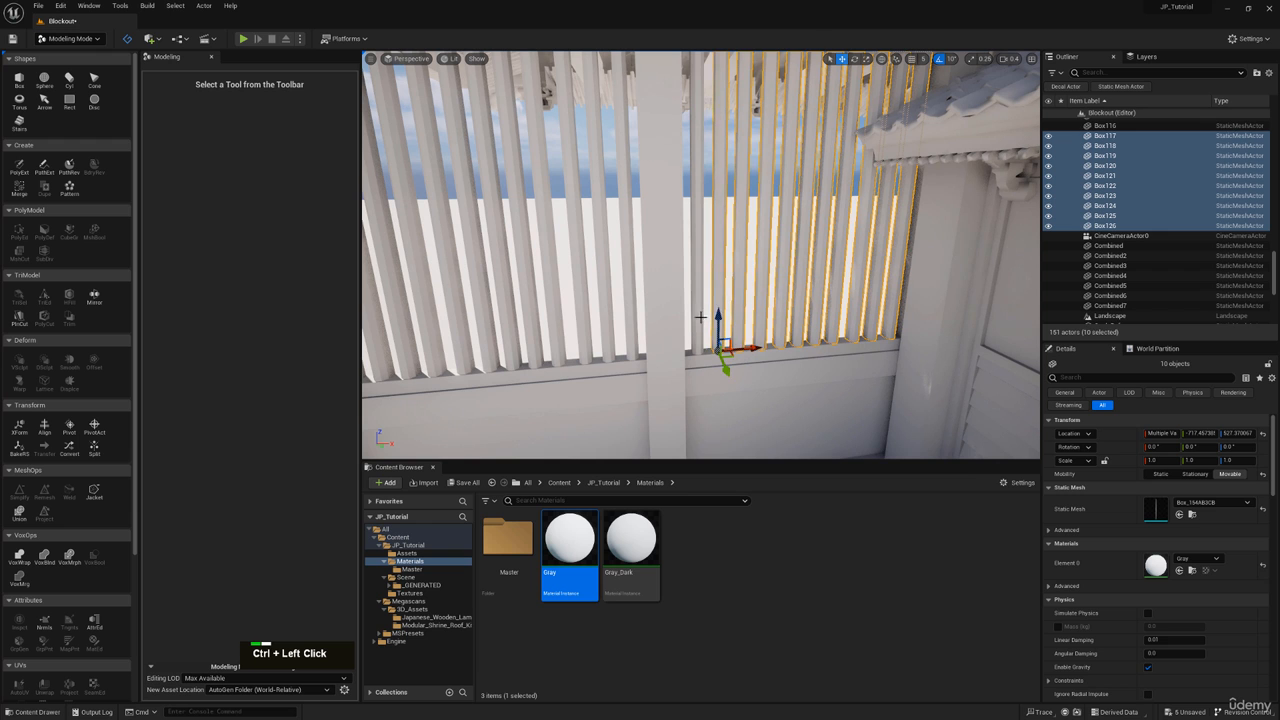
pyautogui.keyDown('ctrl'); pyautogui.click(697, 317); pyautogui.keyUp('ctrl')
pyautogui.click(20, 190)
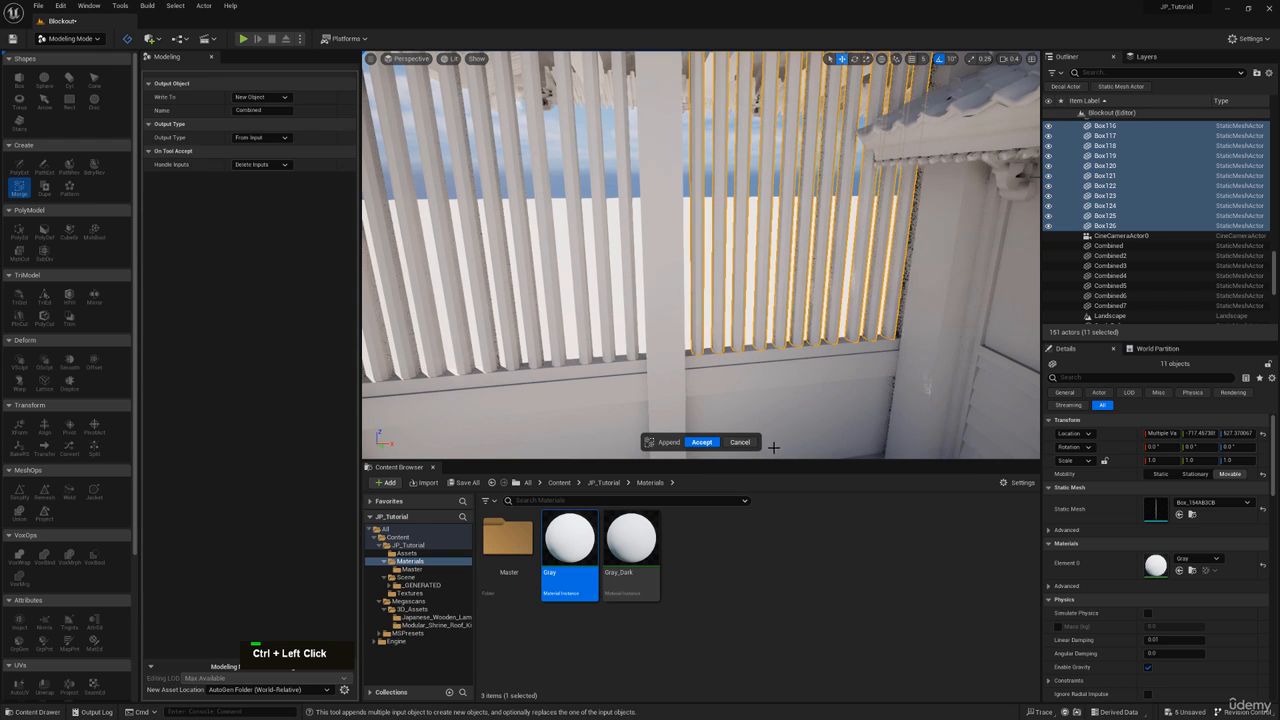
pyautogui.click(701, 442)
# Step: Review the lattice wall in the shrine composition through CineCameraActor0, clear the slat selection, and return to the free perspective view
pyautogui.moveTo(699, 425); pyautogui.dragTo(398, 133, button='right')
pyautogui.press('a')
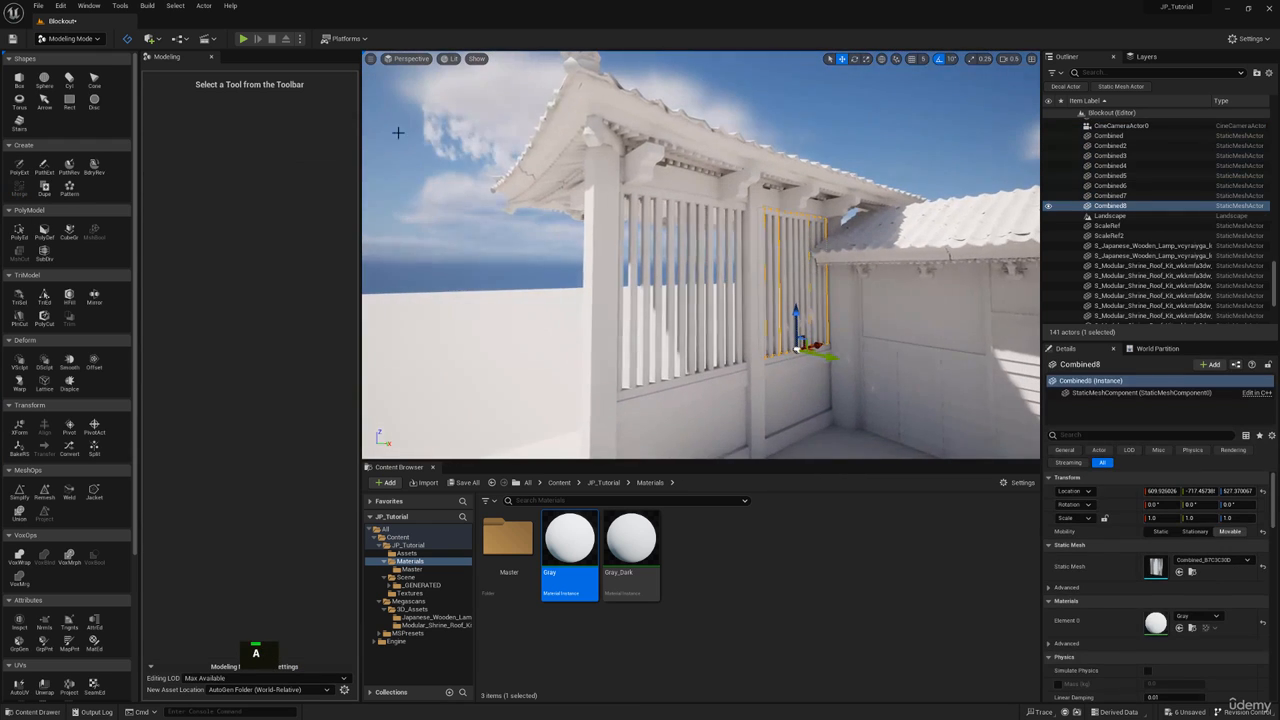
pyautogui.click(407, 58)
pyautogui.click(440, 167)
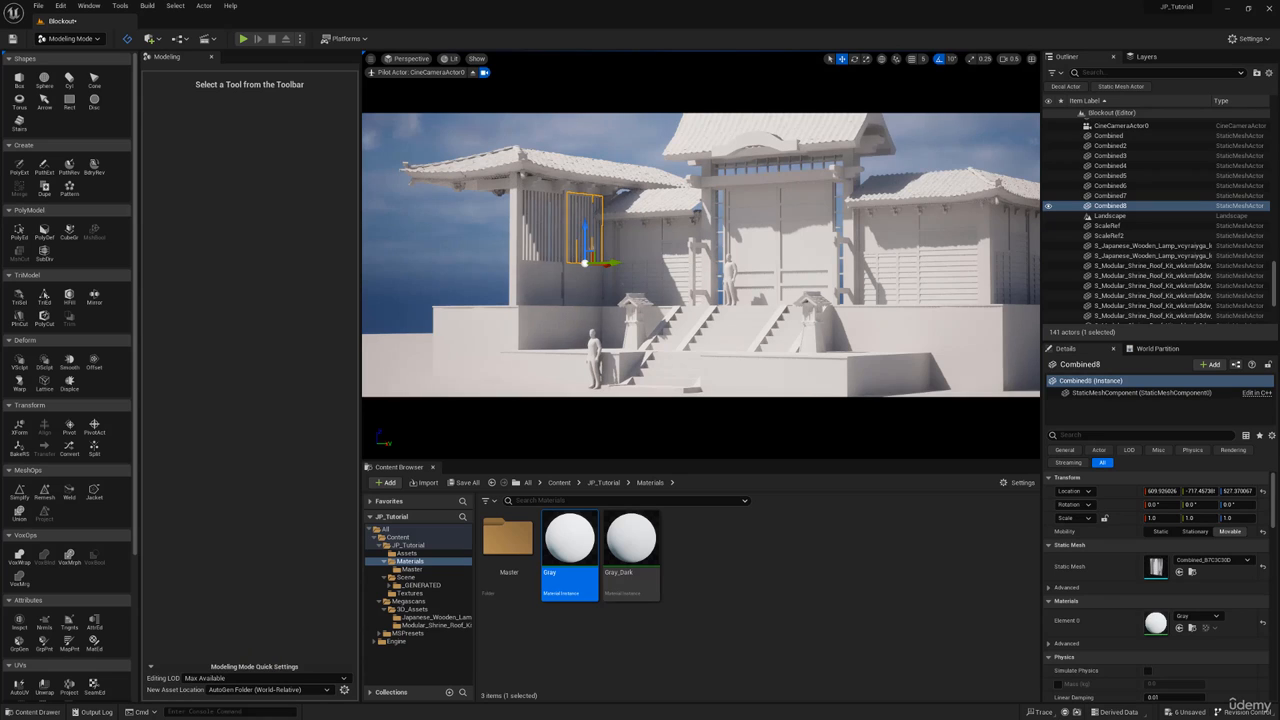
pyautogui.click(448, 225)
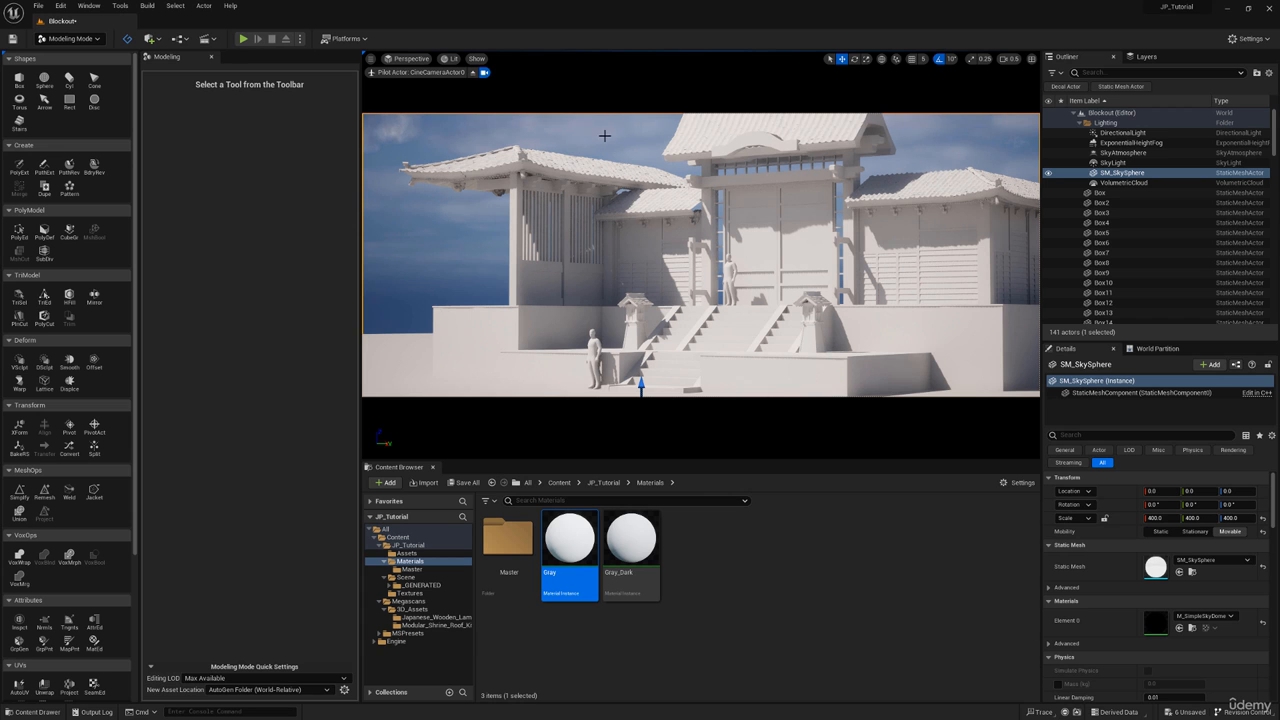
pyautogui.click(474, 74)
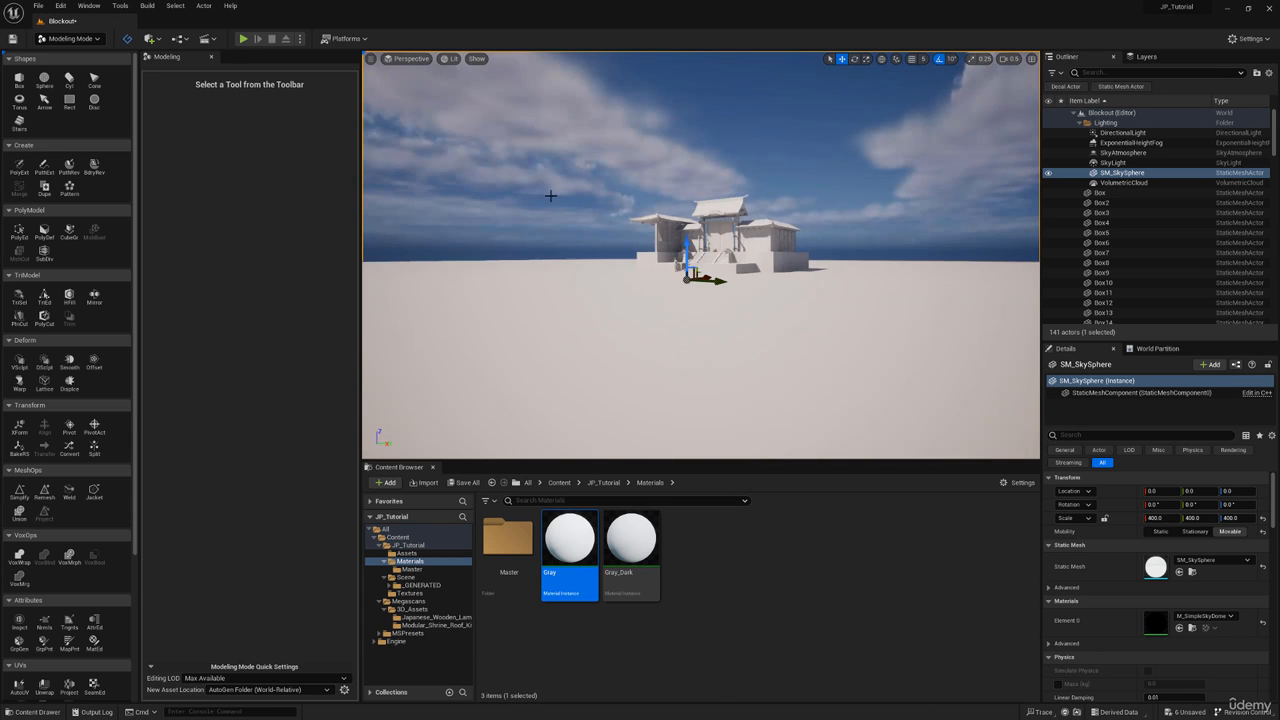
# Step: Duplicate the carved bracket at the top of the wing's corner post and rotate the copy toward the open end side
pyautogui.press('w')
pyautogui.scroll(4, 552, 194)
pyautogui.moveTo(552, 194); pyautogui.dragTo(670, 218, button='right')
pyautogui.press('a')
pyautogui.press('w')
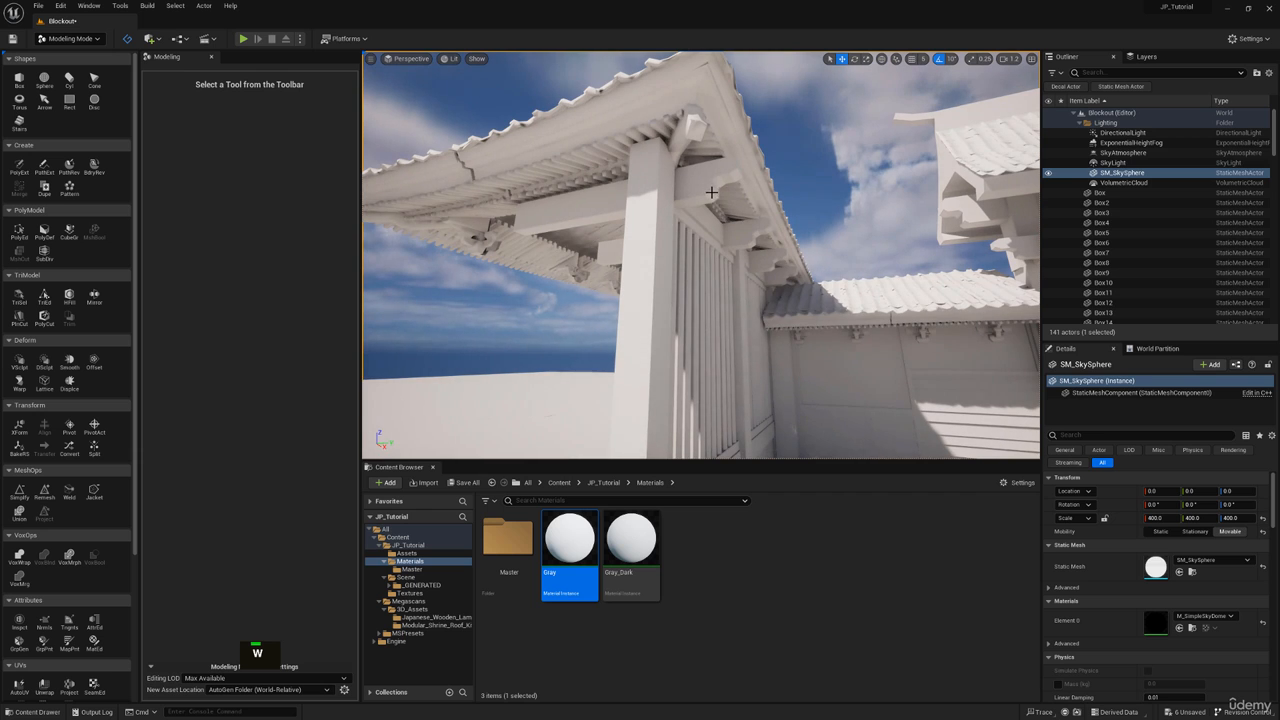
pyautogui.click(711, 191)
pyautogui.hotkey('ctrl', 'c')
pyautogui.hotkey('ctrl', 'v')
pyautogui.press('e')
pyautogui.moveTo(690, 190); pyautogui.dragTo(726, 182)
# Step: Move the rotated bracket copy onto the corner post's end face, at about X 230, Y -749
pyautogui.press('a')
pyautogui.moveTo(730, 182); pyautogui.dragTo(790, 212, button='right')
pyautogui.press('w')
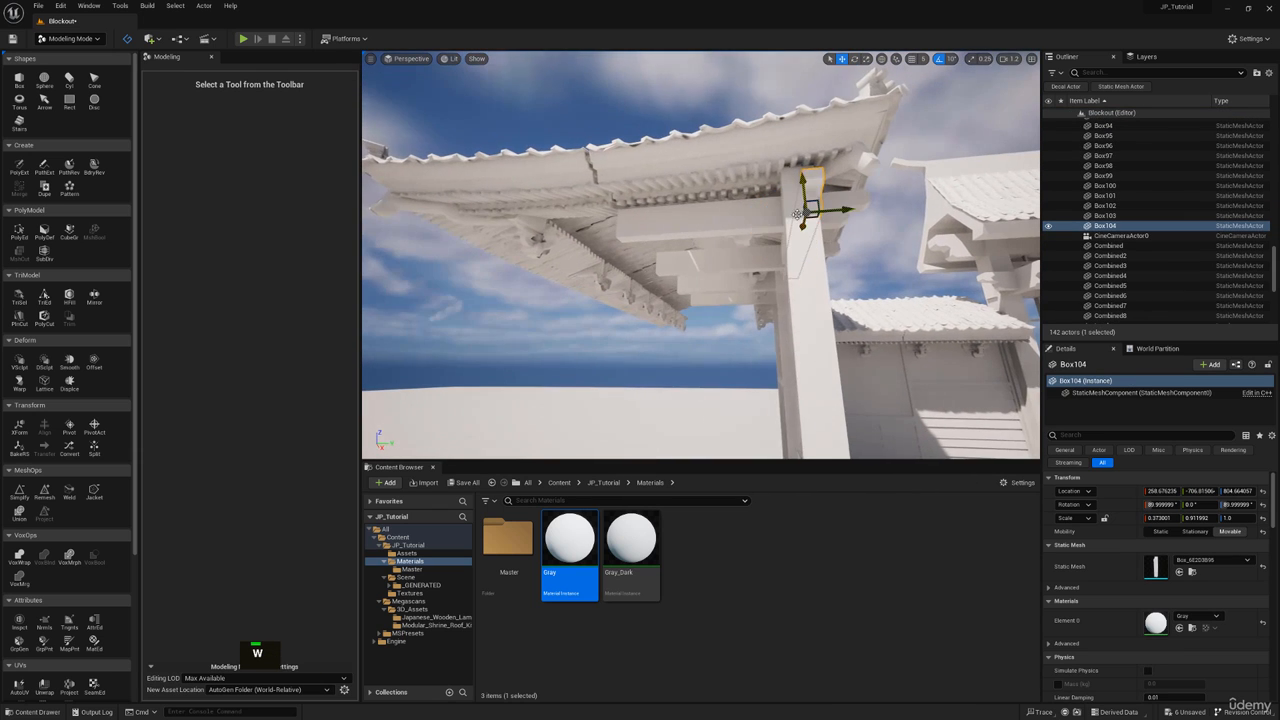
pyautogui.moveTo(840, 210); pyautogui.dragTo(799, 210)
pyautogui.press('d')
pyautogui.moveTo(799, 210); pyautogui.dragTo(746, 240, button='right')
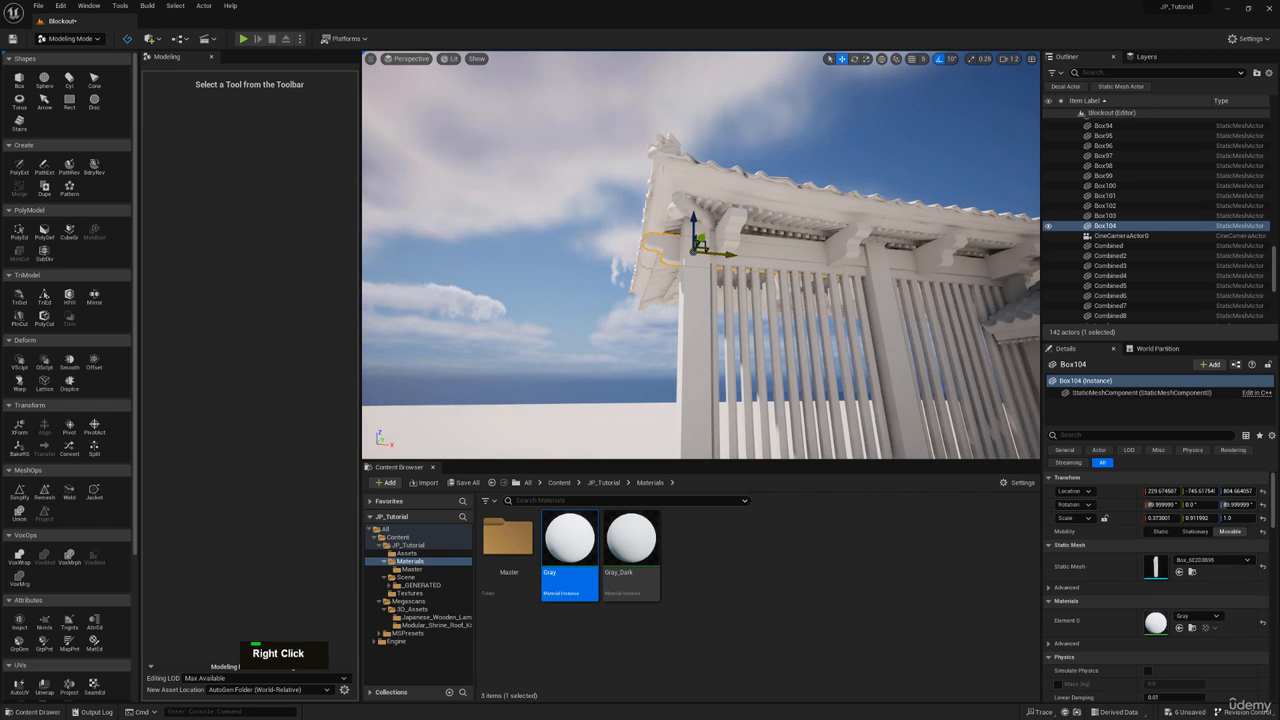
# Step: Duplicate the lattice wall's lower rails, panel, upper beams and merged first-bay slats together
pyautogui.press('a')
pyautogui.moveTo(701, 246); pyautogui.dragTo(691, 342, button='right')
pyautogui.press('s')
pyautogui.press('e')
pyautogui.press('w')
pyautogui.press('d')
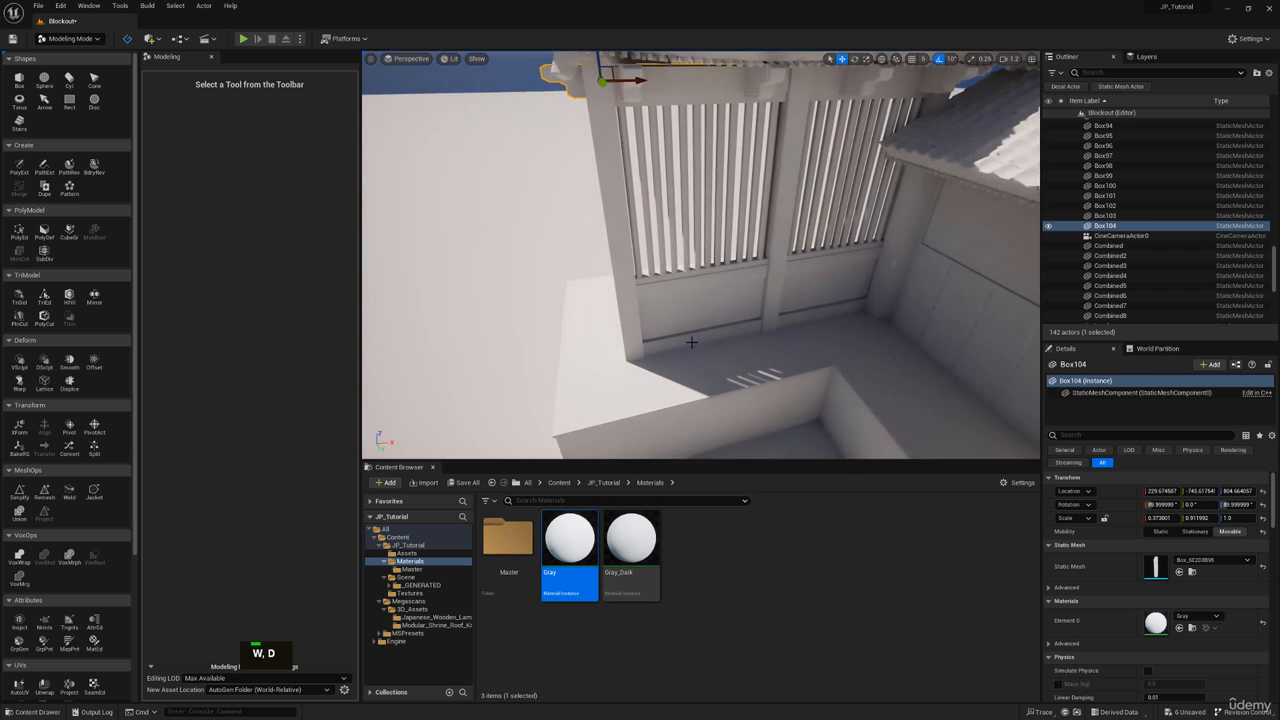
pyautogui.click(696, 335)
pyautogui.keyDown('ctrl'); pyautogui.click(707, 316); pyautogui.keyUp('ctrl')
pyautogui.keyDown('ctrl'); pyautogui.click(730, 278); pyautogui.keyUp('ctrl')
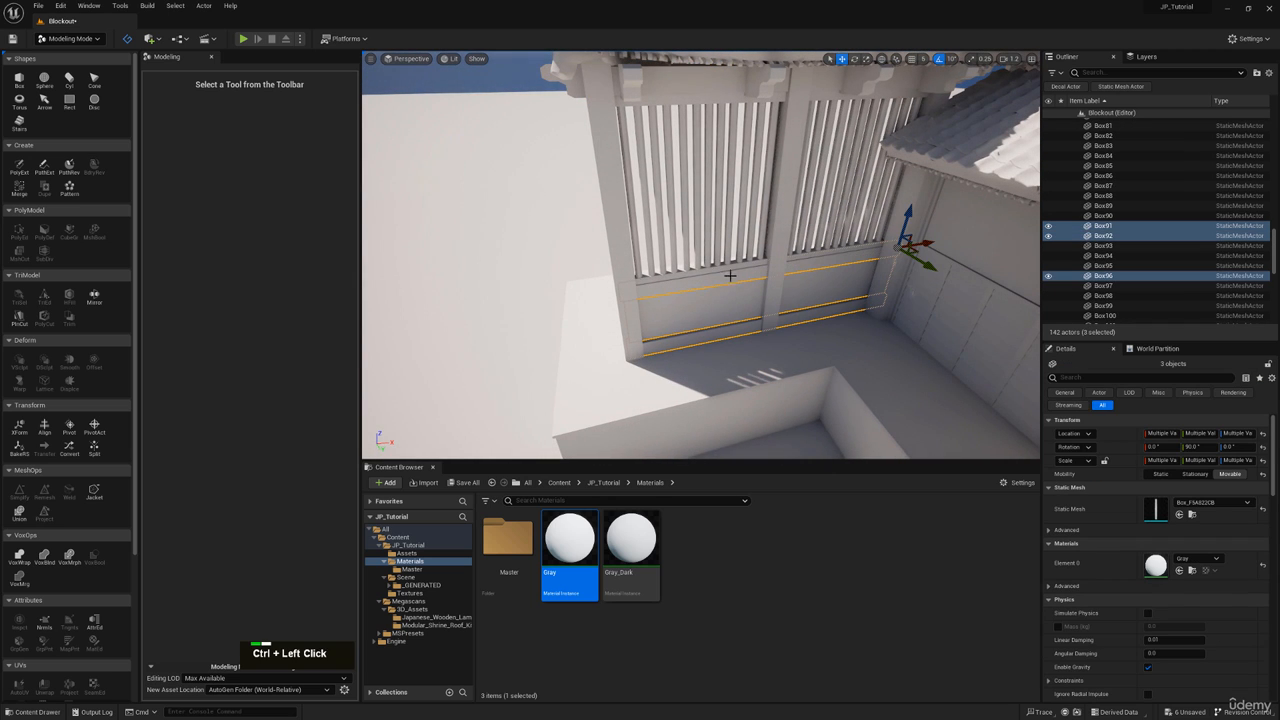
pyautogui.keyDown('ctrl'); pyautogui.click(731, 264); pyautogui.keyUp('ctrl')
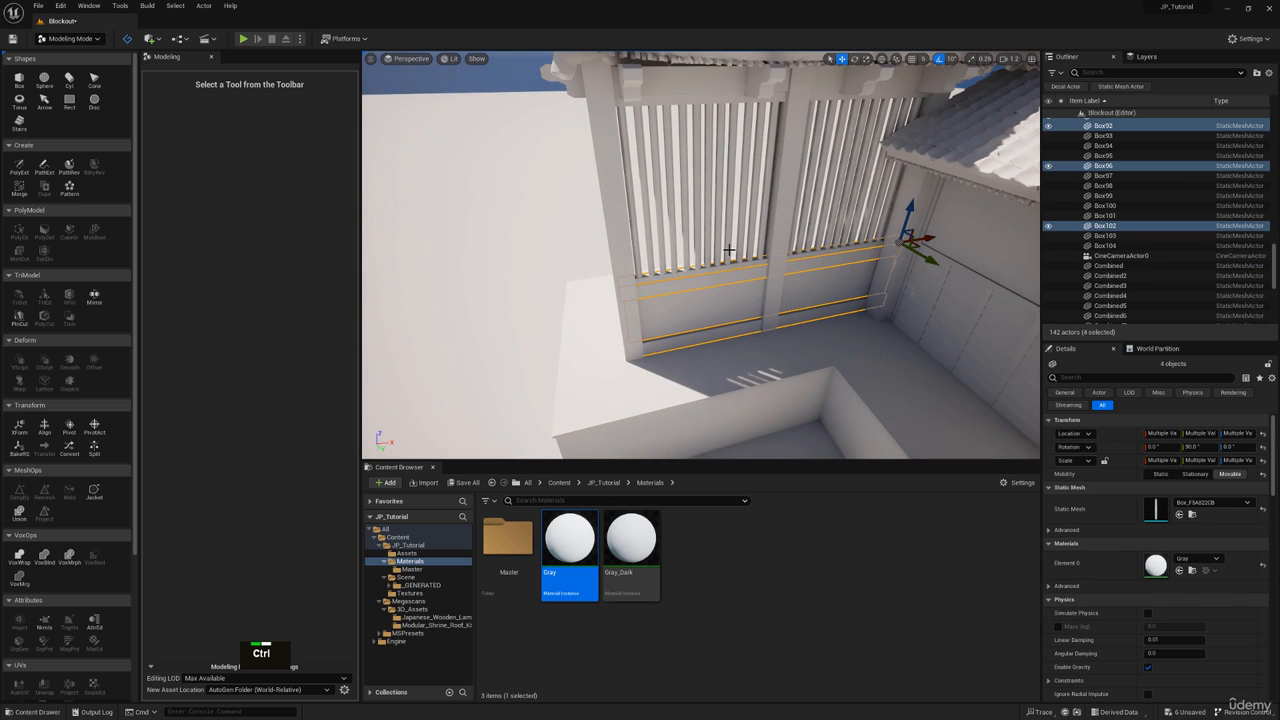
pyautogui.keyDown('ctrl'); pyautogui.click(731, 256); pyautogui.keyUp('ctrl')
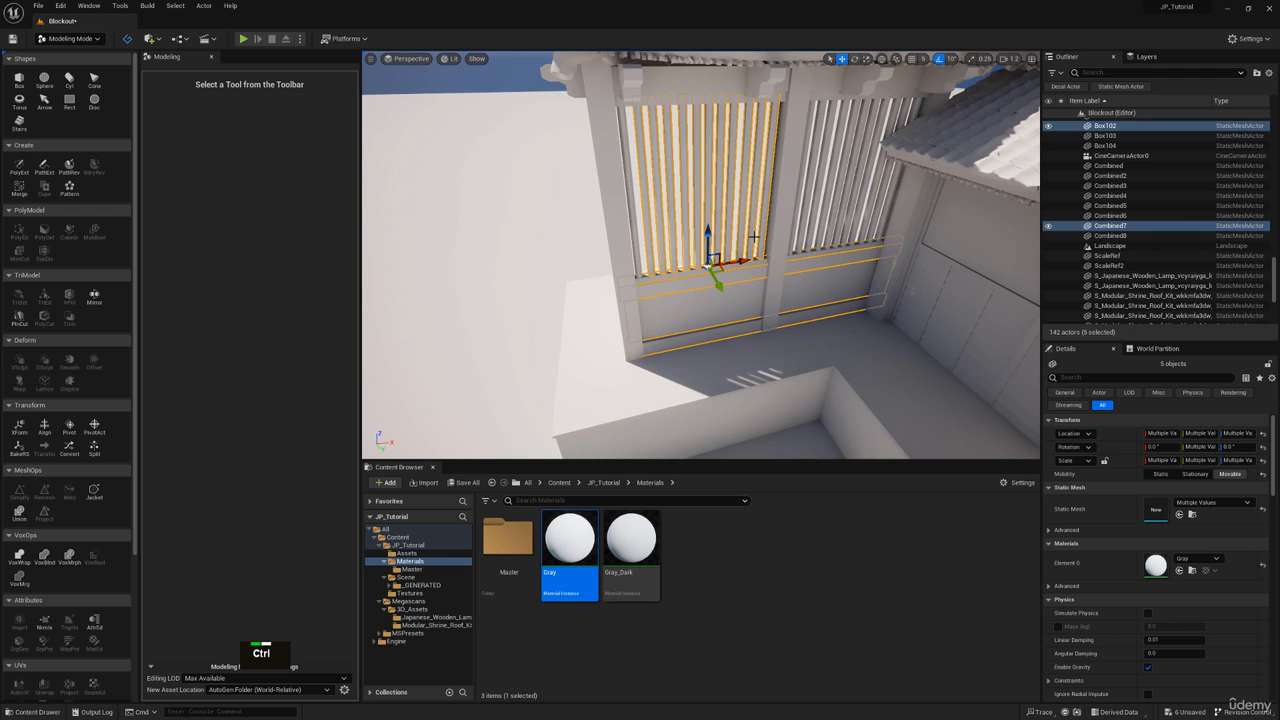
pyautogui.keyDown('ctrl'); pyautogui.click(713, 83); pyautogui.keyUp('ctrl')
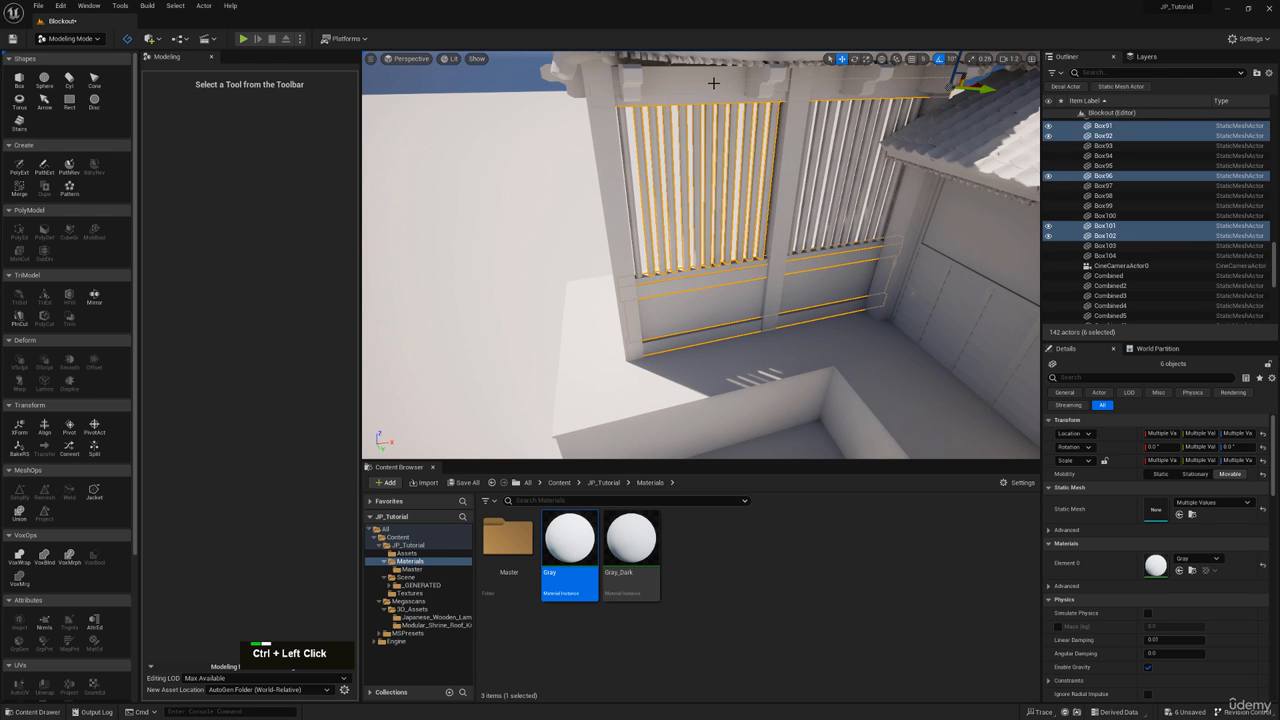
pyautogui.keyDown('ctrl'); pyautogui.click(797, 106); pyautogui.keyUp('ctrl')
pyautogui.moveTo(797, 106); pyautogui.dragTo(860, 165, button='right')
pyautogui.press('e')
pyautogui.press('a')
pyautogui.hotkey('ctrl', 'c')
pyautogui.hotkey('ctrl', 'v')
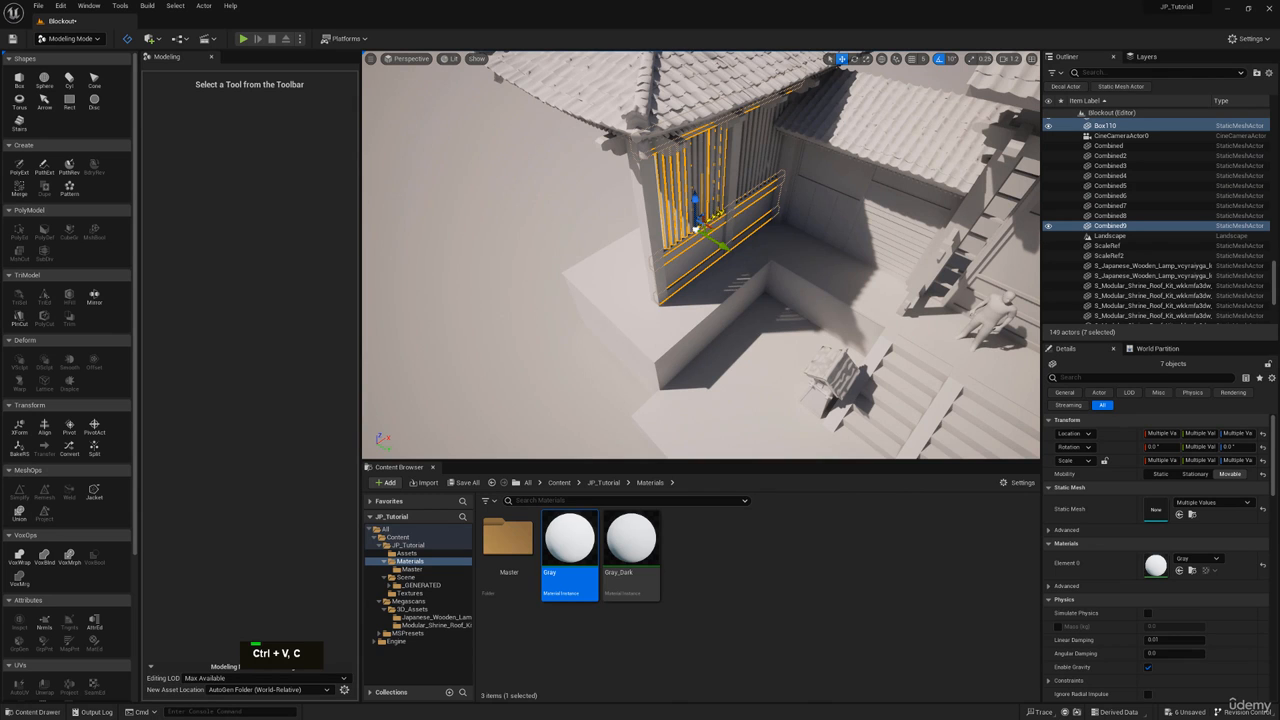
# Step: Pull the duplicated wall parts away from the original wall and rotate them 90° to form the end wall
pyautogui.moveTo(718, 214); pyautogui.dragTo(618, 284)
pyautogui.press('e')
pyautogui.moveTo(616, 328); pyautogui.dragTo(540, 330)
pyautogui.press('w')
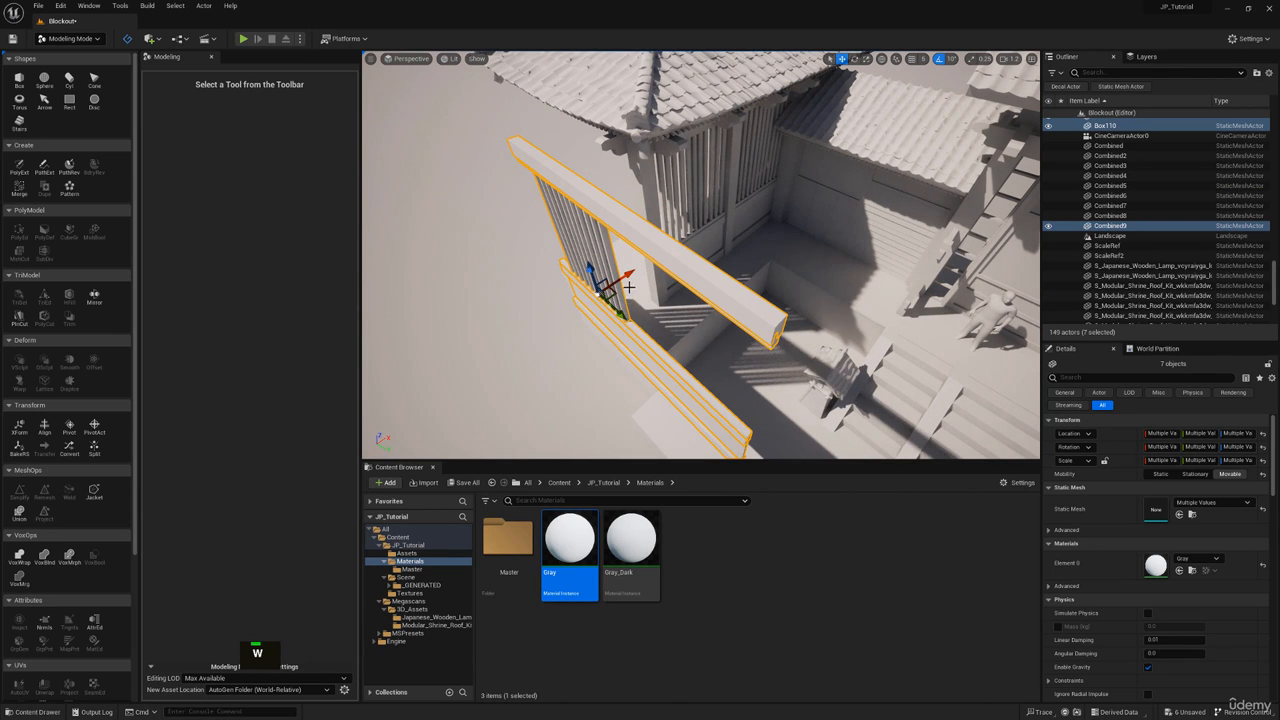
# Step: Position the rotated wall parts under the roof so they line up with the corner post
pyautogui.moveTo(629, 287); pyautogui.dragTo(804, 287, button='right')
pyautogui.press('a')
pyautogui.press('w')
pyautogui.press('a')
pyautogui.press('s')
pyautogui.moveTo(743, 280); pyautogui.dragTo(688, 264)
pyautogui.press('d')
pyautogui.moveTo(688, 264); pyautogui.dragTo(824, 321, button='right')
pyautogui.press('a')
pyautogui.scroll(-3, 666, 272)
pyautogui.press('s')
pyautogui.press('s')
pyautogui.moveTo(799, 328); pyautogui.dragTo(791, 329)
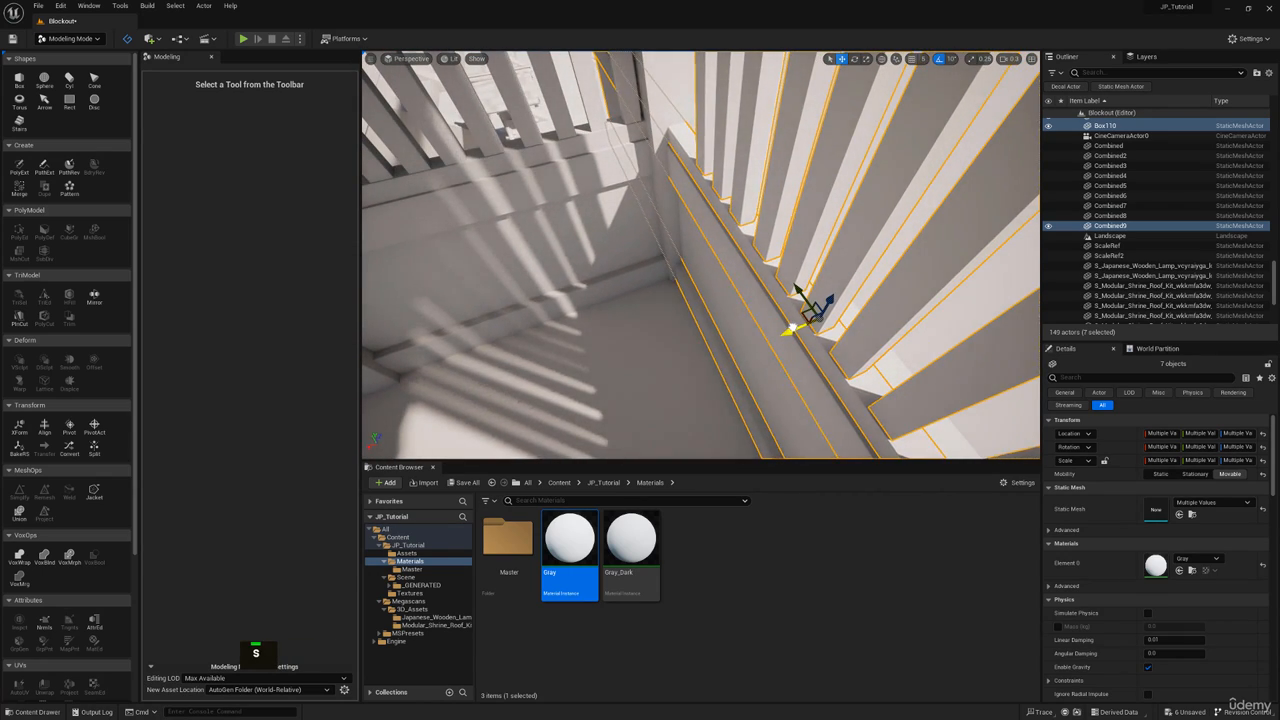
# Step: Exclude the slat group from the selection, then move the end wall's rails, panel and beams to the corner post and shorten them to the slats' width
pyautogui.scroll(2, 789, 329)
pyautogui.press('d')
pyautogui.moveTo(791, 329); pyautogui.dragTo(602, 252, button='right')
pyautogui.press('s')
pyautogui.scroll(1, 794, 264)
pyautogui.keyDown('ctrl'); pyautogui.click(710, 241); pyautogui.keyUp('ctrl')
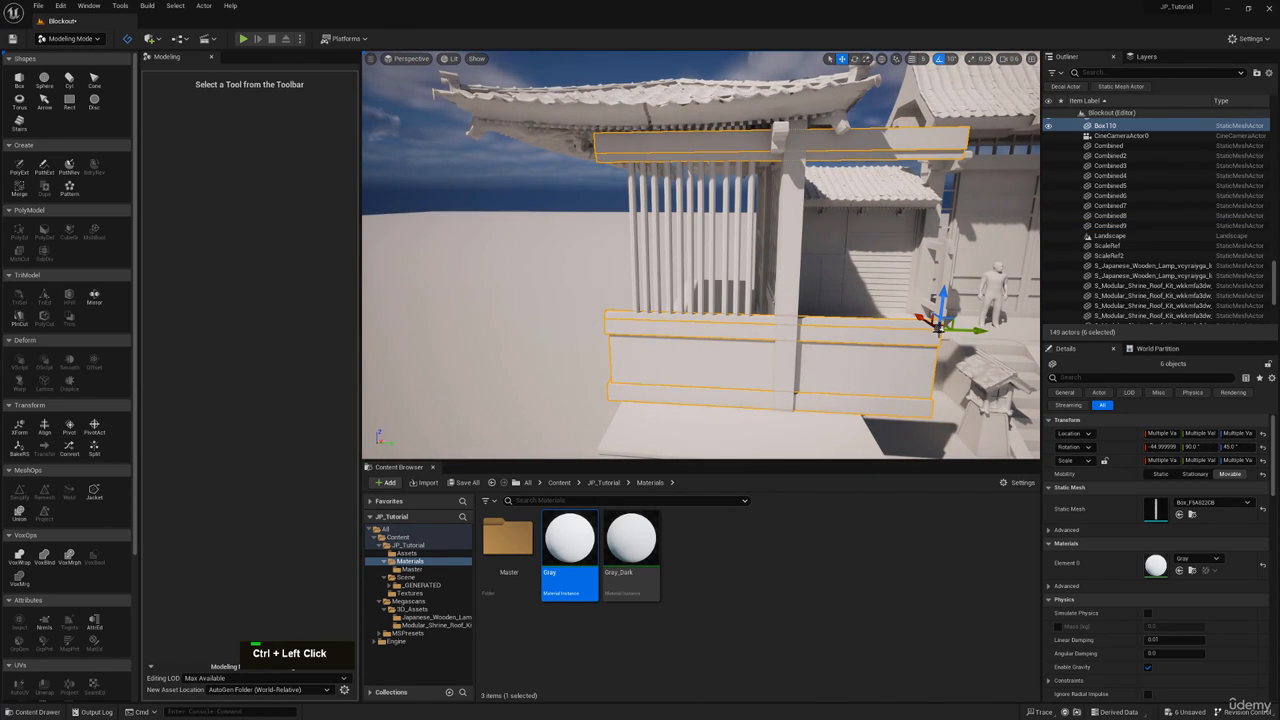
pyautogui.moveTo(983, 331); pyautogui.dragTo(801, 319)
pyautogui.press('r')
pyautogui.moveTo(788, 318); pyautogui.dragTo(752, 298, button='right')
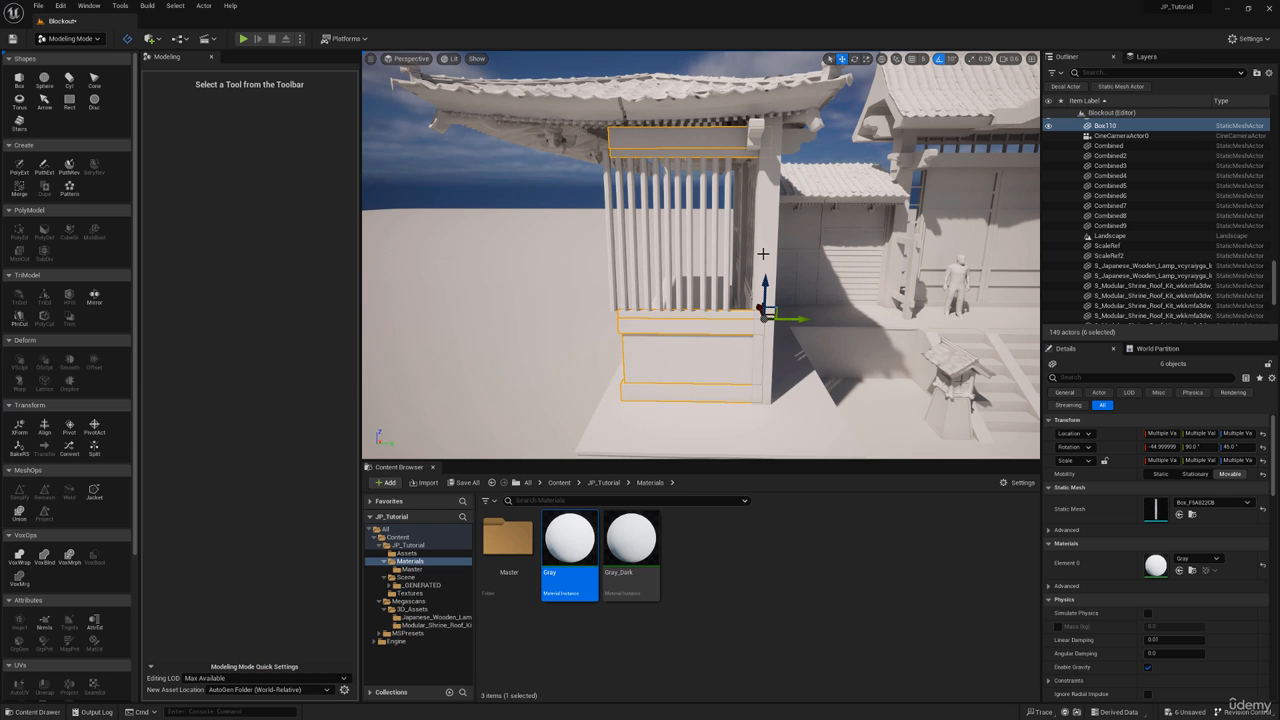
# Step: Duplicate the corner post and move the copy outward beyond the end wall, to about Y -1120
pyautogui.press('a')
pyautogui.moveTo(800, 236); pyautogui.dragTo(867, 282, button='right')
pyautogui.click(825, 233)
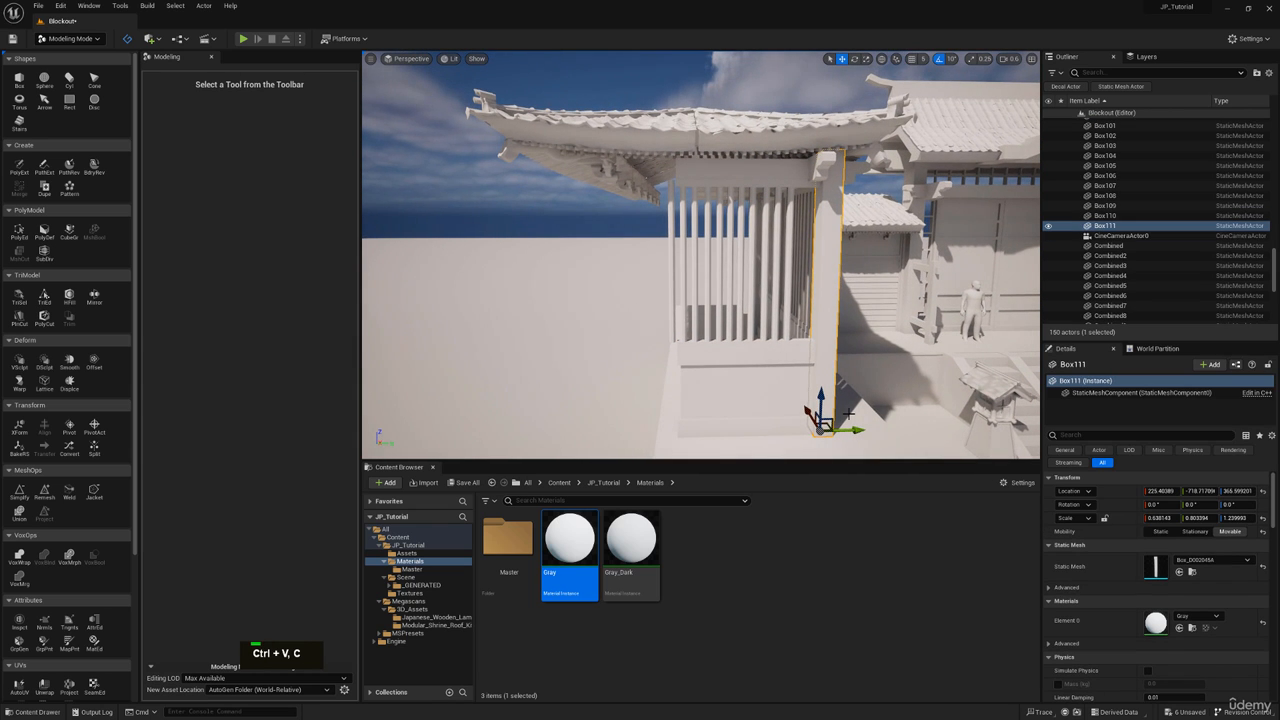
pyautogui.moveTo(855, 429); pyautogui.dragTo(676, 419)
pyautogui.press('w')
pyautogui.moveTo(681, 419); pyautogui.dragTo(681, 416, button='right')
pyautogui.press('q')
pyautogui.press('s')
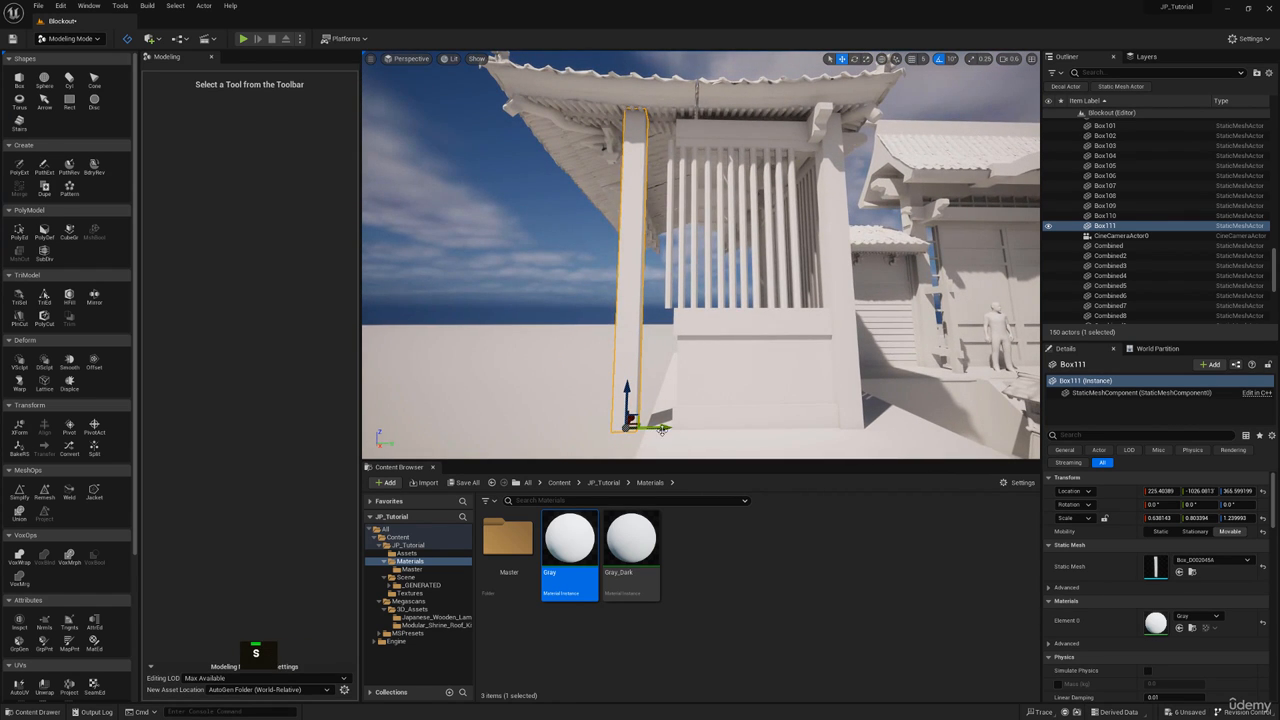
pyautogui.moveTo(661, 429); pyautogui.dragTo(591, 425)
# Step: Move the outer post copy back toward the end wall to about Y -1061, fine-tuning it through the CineCameraActor0 view
pyautogui.press('d')
pyautogui.scroll(2, 590, 425)
pyautogui.moveTo(590, 425)
pyautogui.mouseDown(button='right')
pyautogui.moveTo(604, 434)
pyautogui.moveTo(592, 425)
pyautogui.mouseUp(button='right')
pyautogui.press('w')
pyautogui.press('a')
pyautogui.press('e')
pyautogui.moveTo(635, 377); pyautogui.dragTo(616, 367, button='right')
pyautogui.press('w')
pyautogui.press('a')
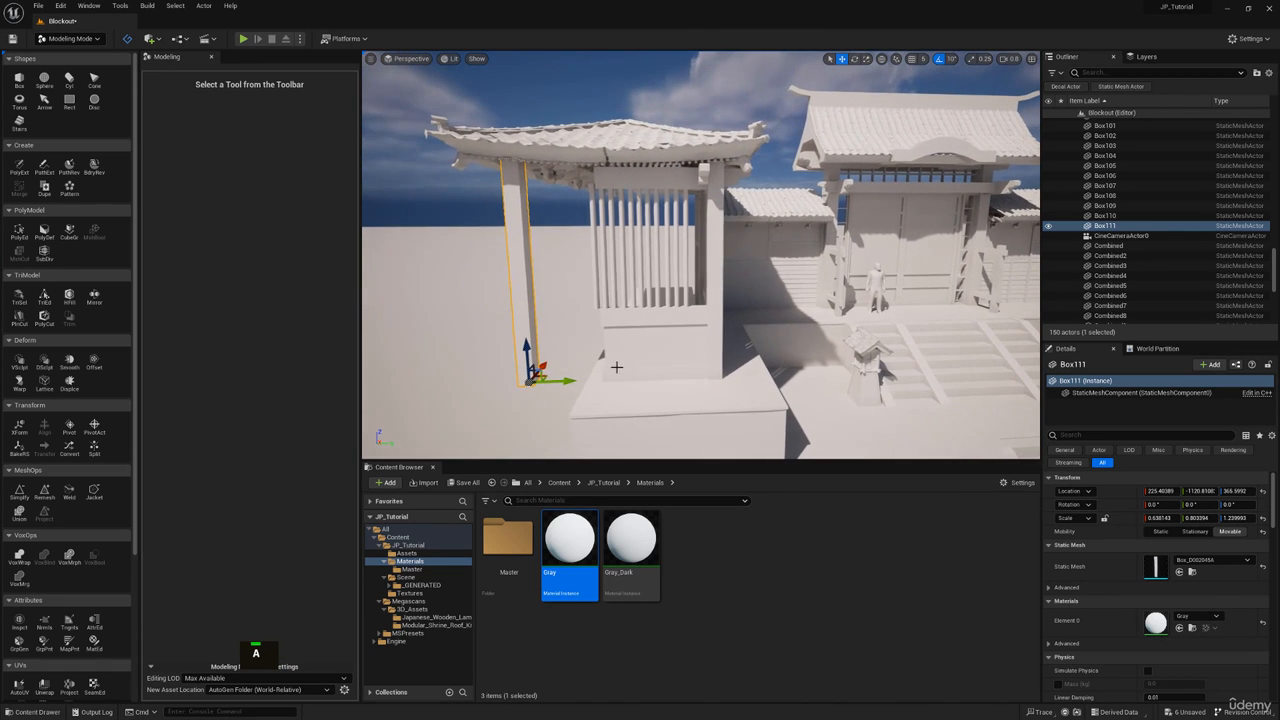
pyautogui.moveTo(572, 380); pyautogui.dragTo(587, 378)
pyautogui.click(408, 63)
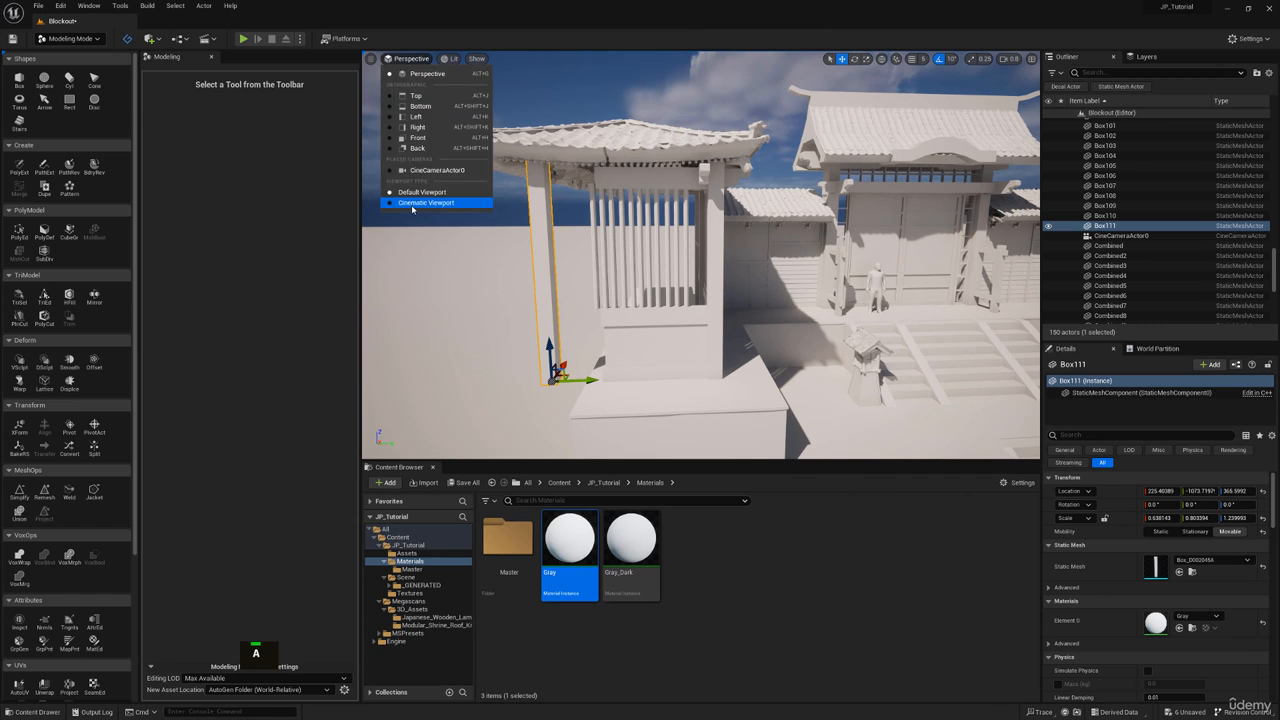
pyautogui.click(437, 205)
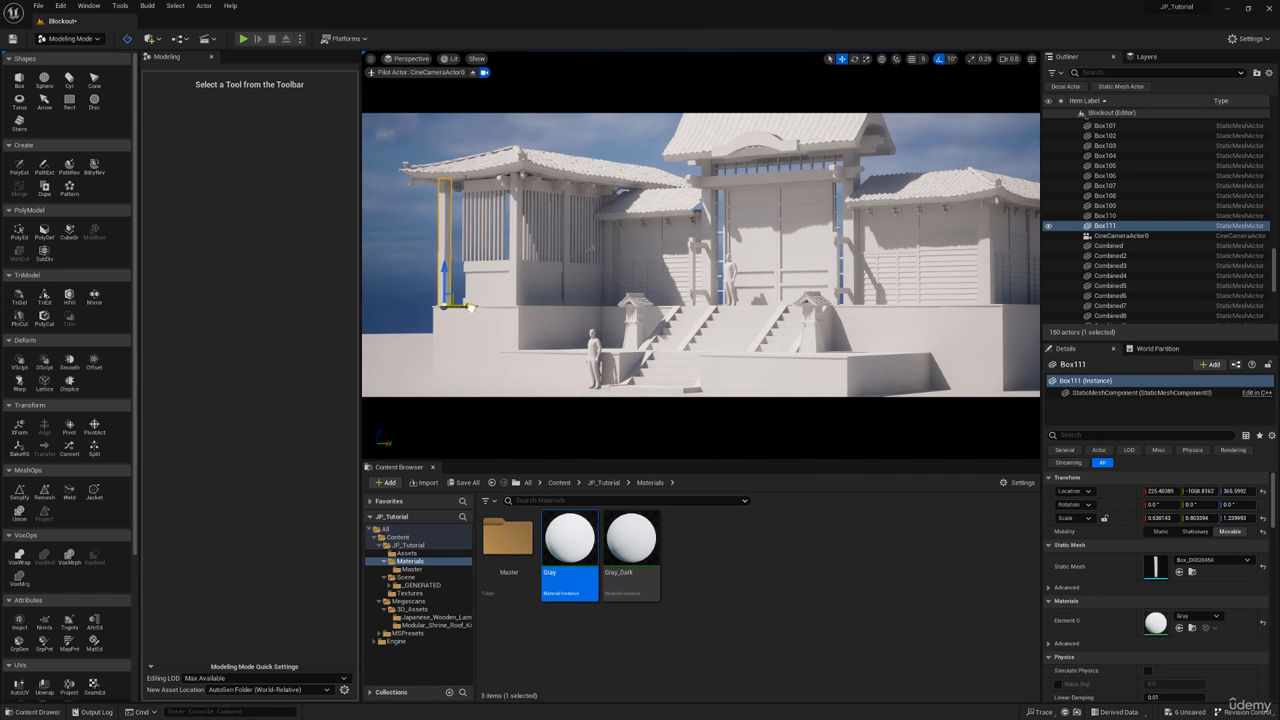
pyautogui.moveTo(471, 307); pyautogui.dragTo(473, 308)
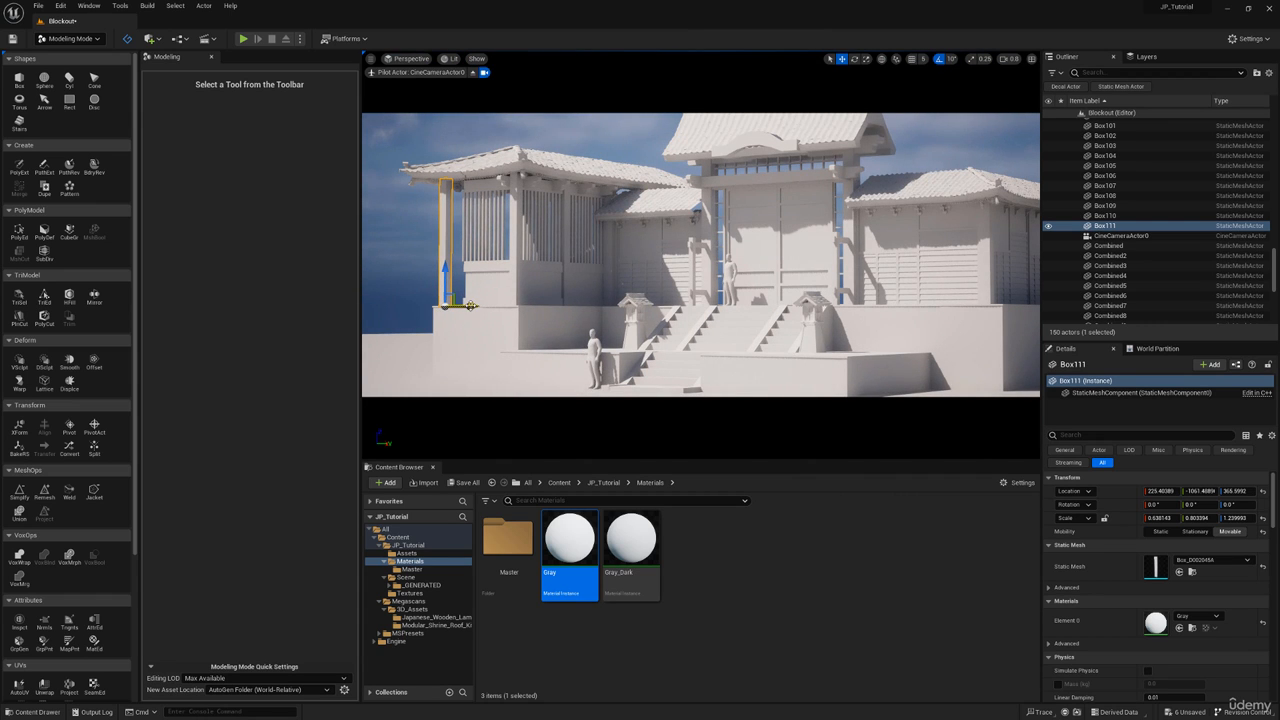
# Step: Duplicate the two platform blocks at the end of the side wing and move the copies outward under the outer post
pyautogui.click(471, 72)
pyautogui.moveTo(594, 166); pyautogui.dragTo(594, 166, button='right')
pyautogui.press('a')
pyautogui.press('w')
pyautogui.scroll(4, 594, 166)
pyautogui.press('e')
pyautogui.press('s')
pyautogui.moveTo(809, 249); pyautogui.dragTo(789, 249, button='right')
pyautogui.click(789, 249)
pyautogui.press('d')
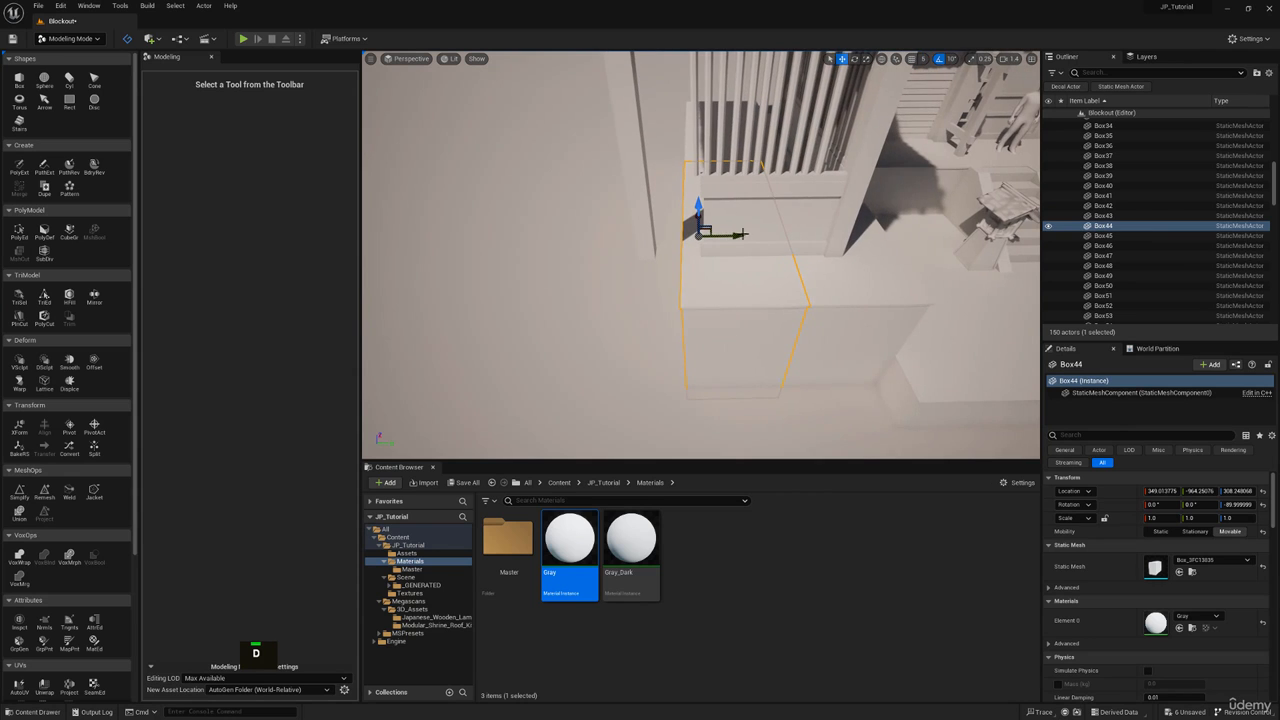
pyautogui.keyDown('ctrl'); pyautogui.click(684, 151); pyautogui.keyUp('ctrl')
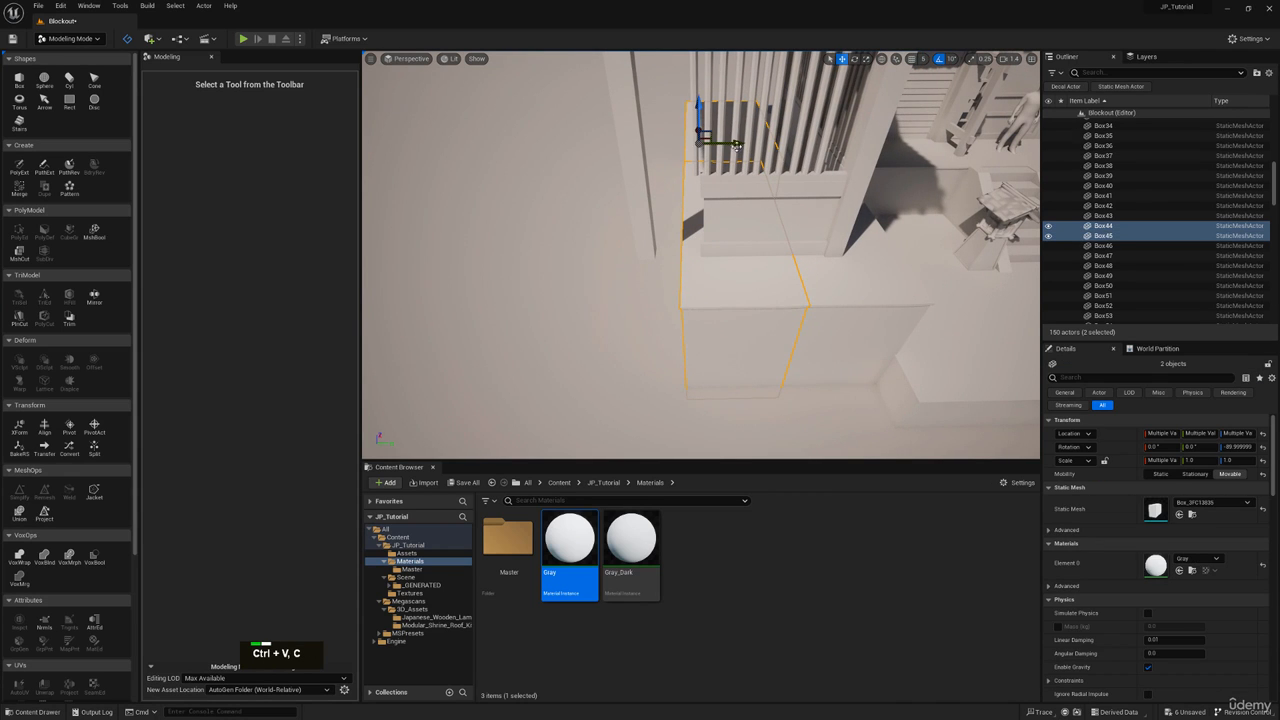
pyautogui.hotkey('ctrl', 'c')
pyautogui.hotkey('ctrl', 'v')
pyautogui.moveTo(736, 145); pyautogui.dragTo(676, 148)
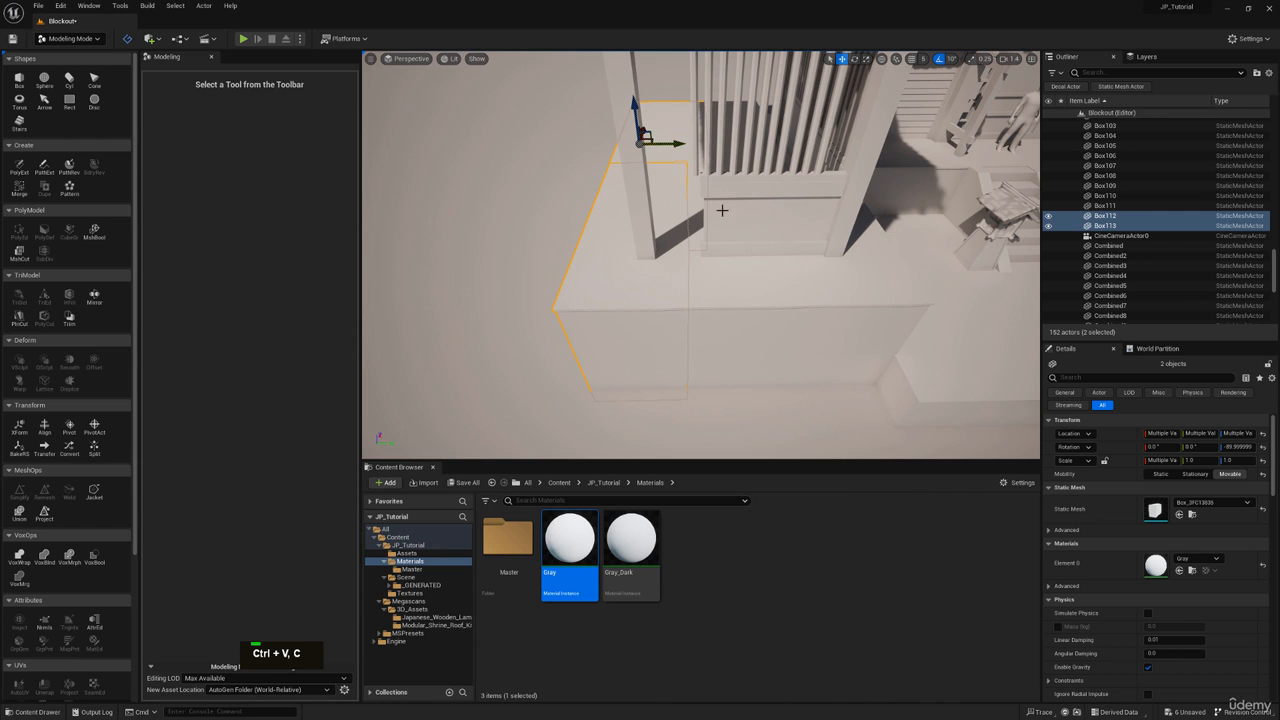
# Step: Select the end wall's six rails, panel and beams and stretch them together until they reach the outer post
pyautogui.moveTo(722, 210); pyautogui.dragTo(777, 325, button='right')
pyautogui.click(770, 335)
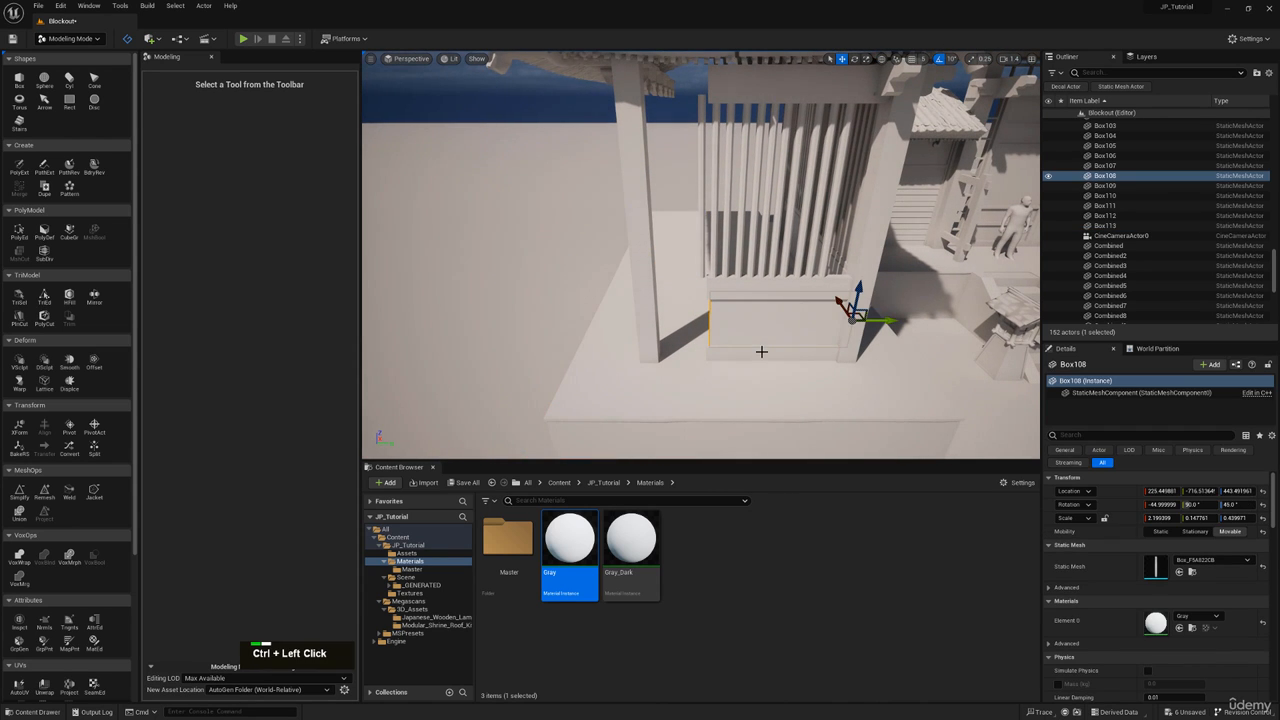
pyautogui.keyDown('ctrl'); pyautogui.click(761, 352); pyautogui.keyUp('ctrl')
pyautogui.keyDown('ctrl'); pyautogui.click(745, 292); pyautogui.keyUp('ctrl')
pyautogui.keyDown('ctrl'); pyautogui.click(767, 279); pyautogui.keyUp('ctrl')
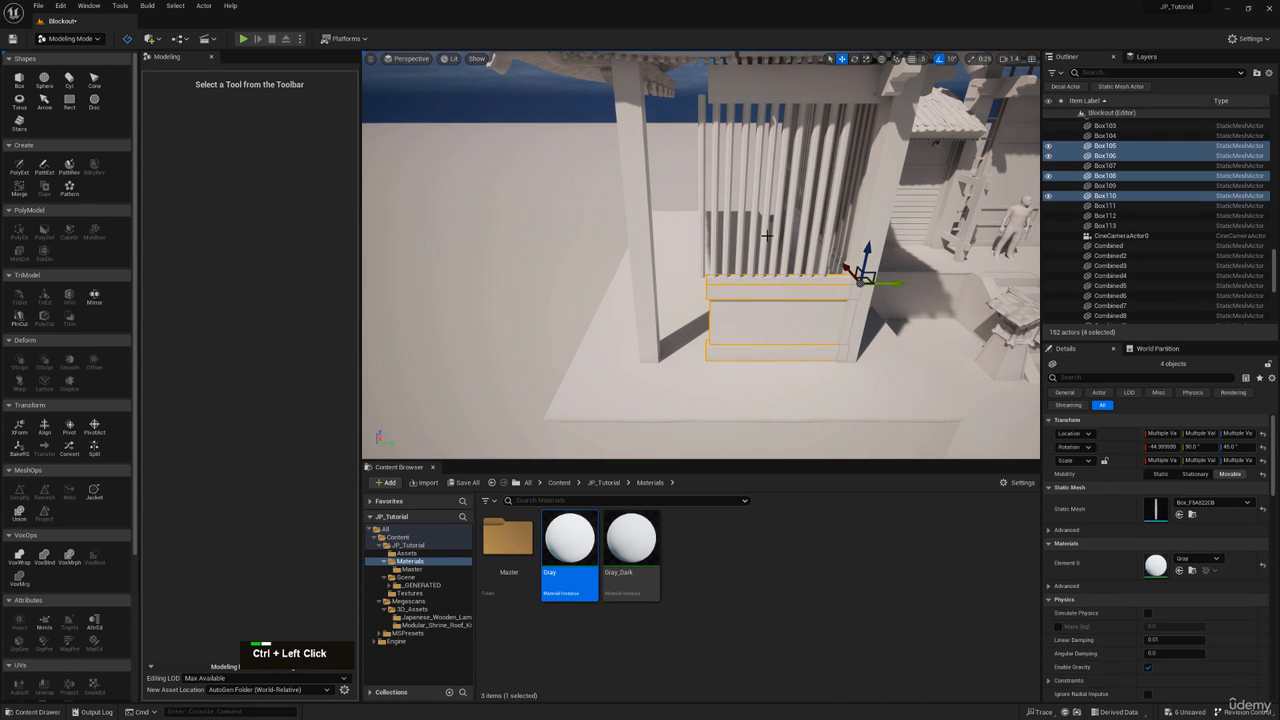
pyautogui.keyDown('ctrl'); pyautogui.click(770, 100); pyautogui.keyUp('ctrl')
pyautogui.keyDown('ctrl'); pyautogui.click(771, 82); pyautogui.keyUp('ctrl')
pyautogui.press('q')
pyautogui.moveTo(780, 190); pyautogui.dragTo(815, 172, button='right')
pyautogui.press('s')
pyautogui.press('w')
pyautogui.press('r')
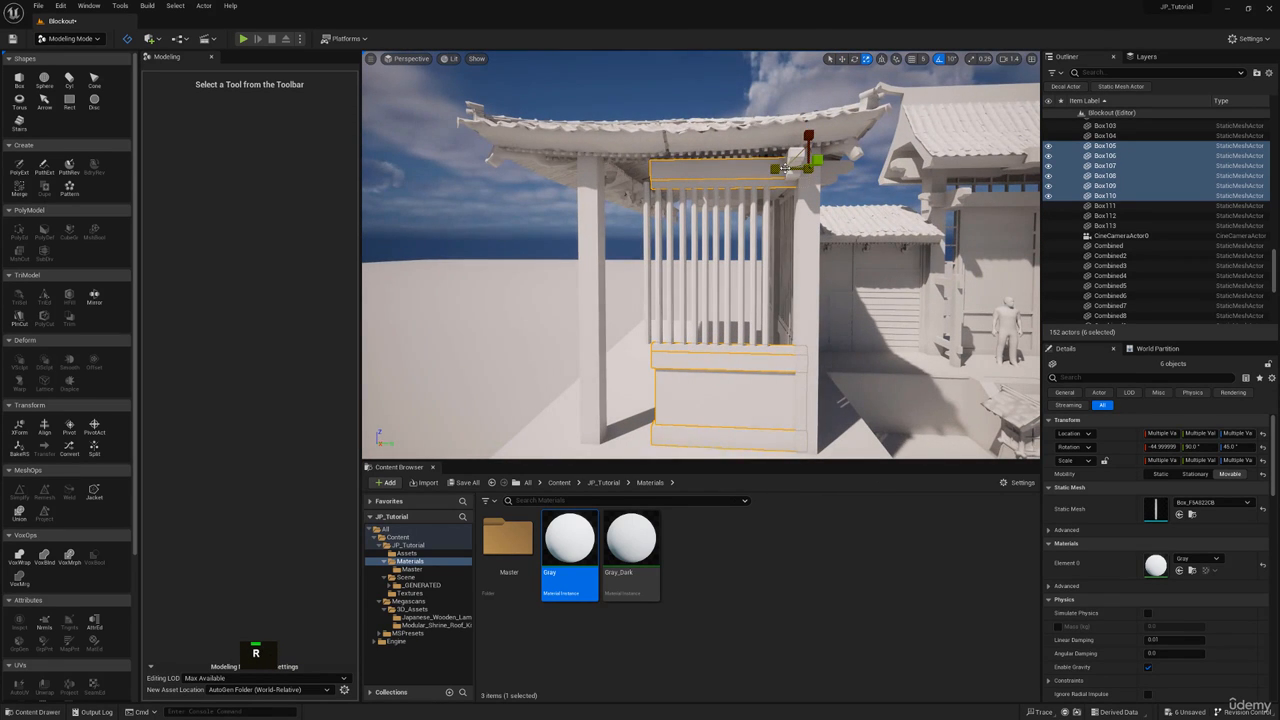
pyautogui.moveTo(774, 169); pyautogui.dragTo(705, 170)
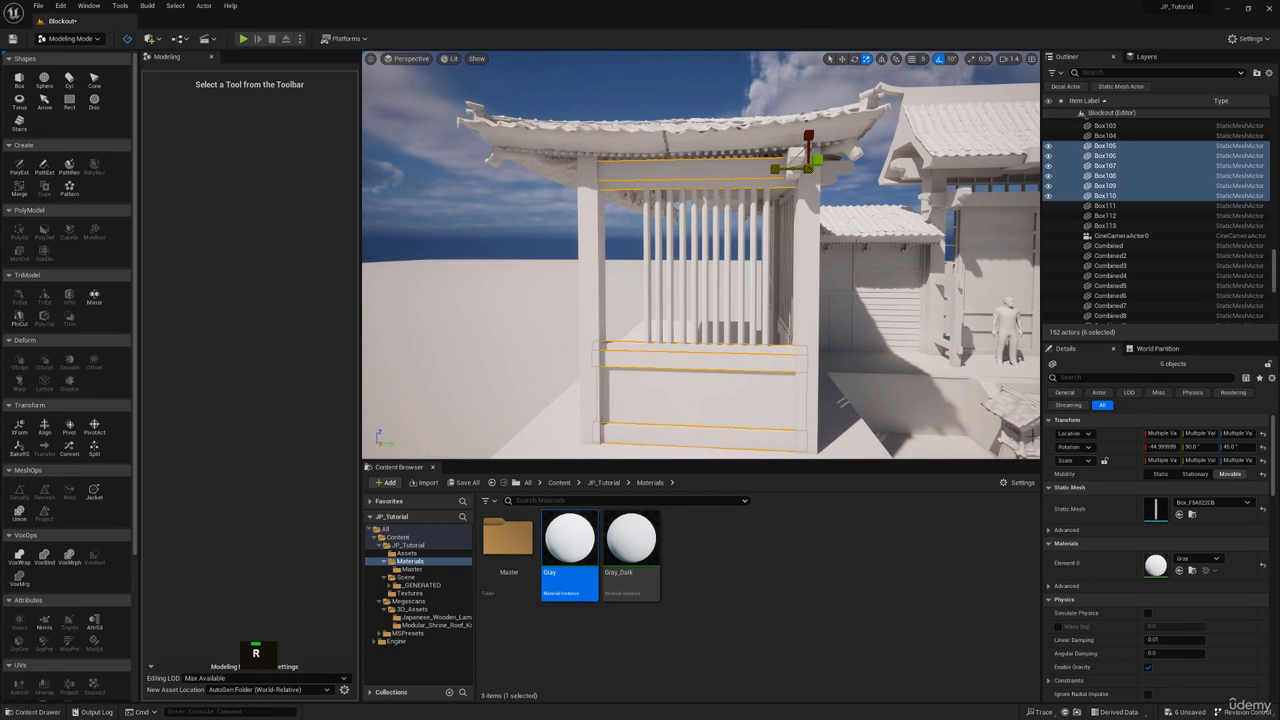
# Step: Duplicate the beam-end bracket at the top of the corner post and move the copy to the outer post, at about Y -1037
pyautogui.press('w')
pyautogui.moveTo(771, 184); pyautogui.dragTo(790, 170, button='right')
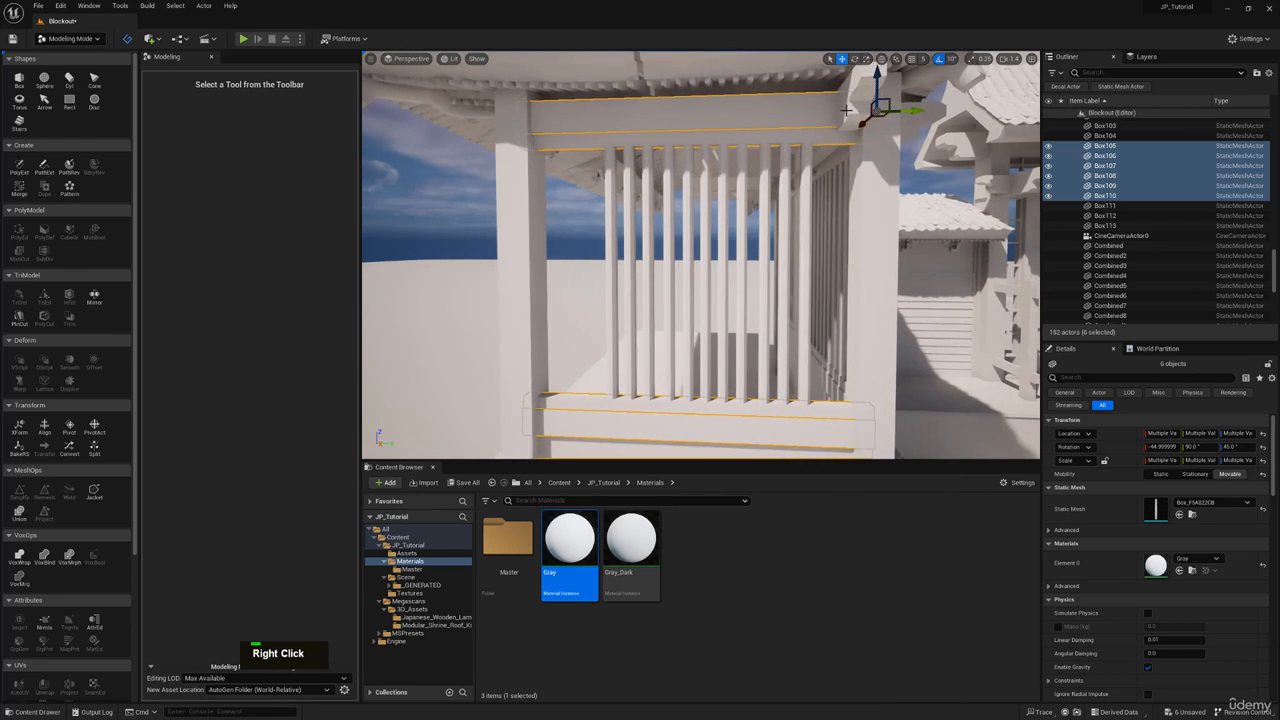
pyautogui.click(847, 111)
pyautogui.moveTo(847, 111); pyautogui.dragTo(808, 156, button='right')
pyautogui.press('s')
pyautogui.hotkey('ctrl', 'c')
pyautogui.hotkey('ctrl', 'v')
pyautogui.moveTo(805, 192); pyautogui.dragTo(636, 188)
pyautogui.moveTo(640, 188); pyautogui.dragTo(626, 212, button='right')
pyautogui.press('w')
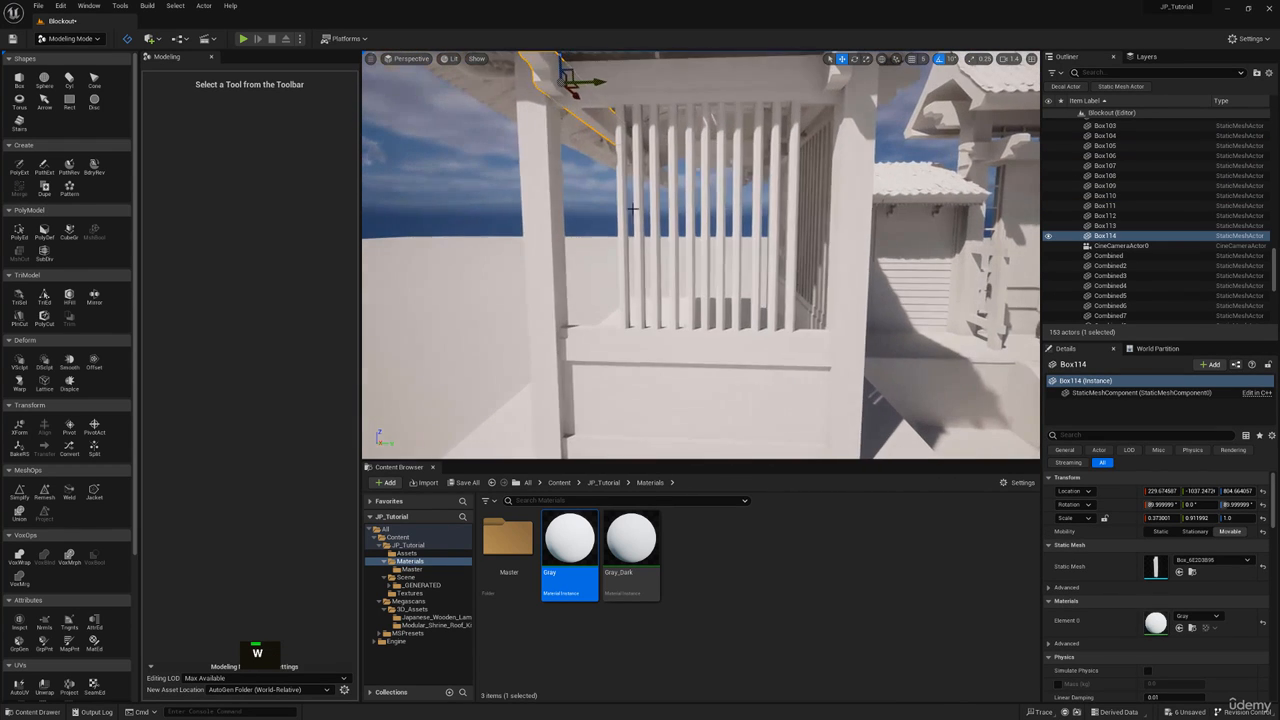
# Step: Delete the merged lattice group from the widened end wall
pyautogui.click(744, 291)
pyautogui.moveTo(742, 330); pyautogui.dragTo(770, 327)
pyautogui.moveTo(770, 327); pyautogui.dragTo(657, 354, button='right')
pyautogui.scroll(-3, 770, 325)
pyautogui.press('q')
pyautogui.press('w')
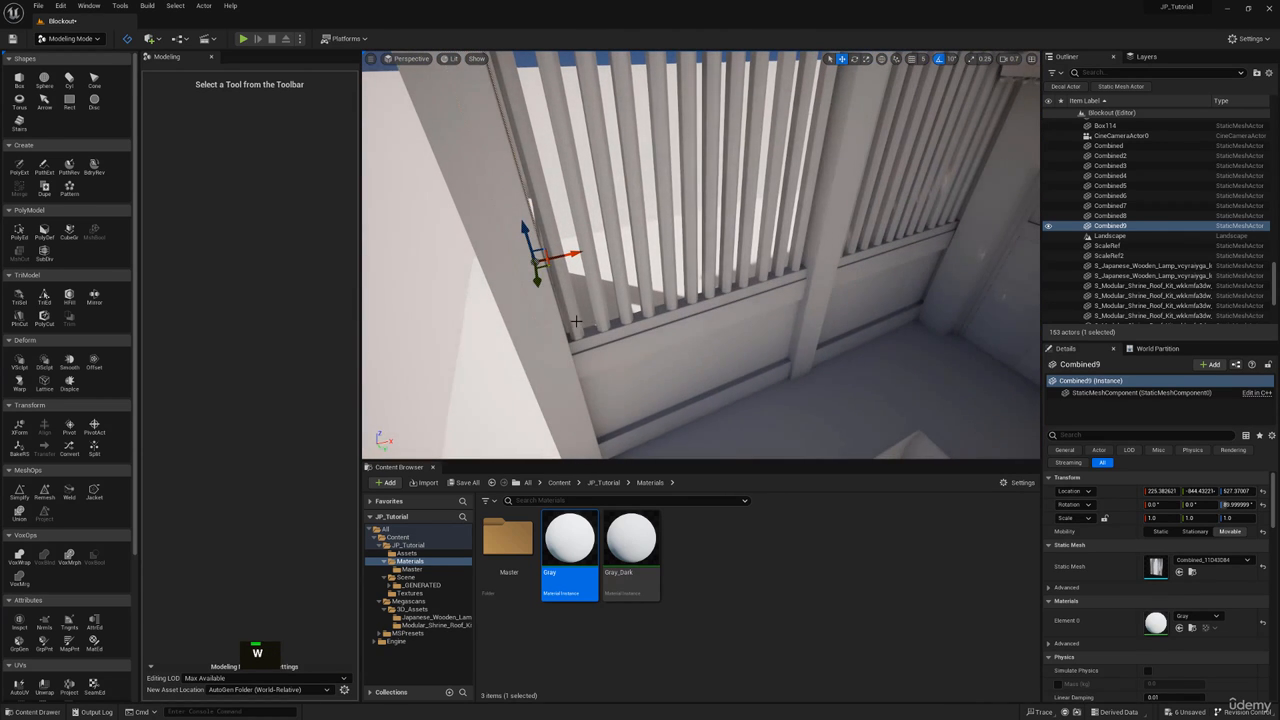
pyautogui.press('Delete')
# Step: Duplicate the front wall's merged lattice together with its single edge slat and rotate the copies 90 degrees
pyautogui.click(580, 319)
pyautogui.keyDown('ctrl'); pyautogui.click(626, 300); pyautogui.keyUp('ctrl')
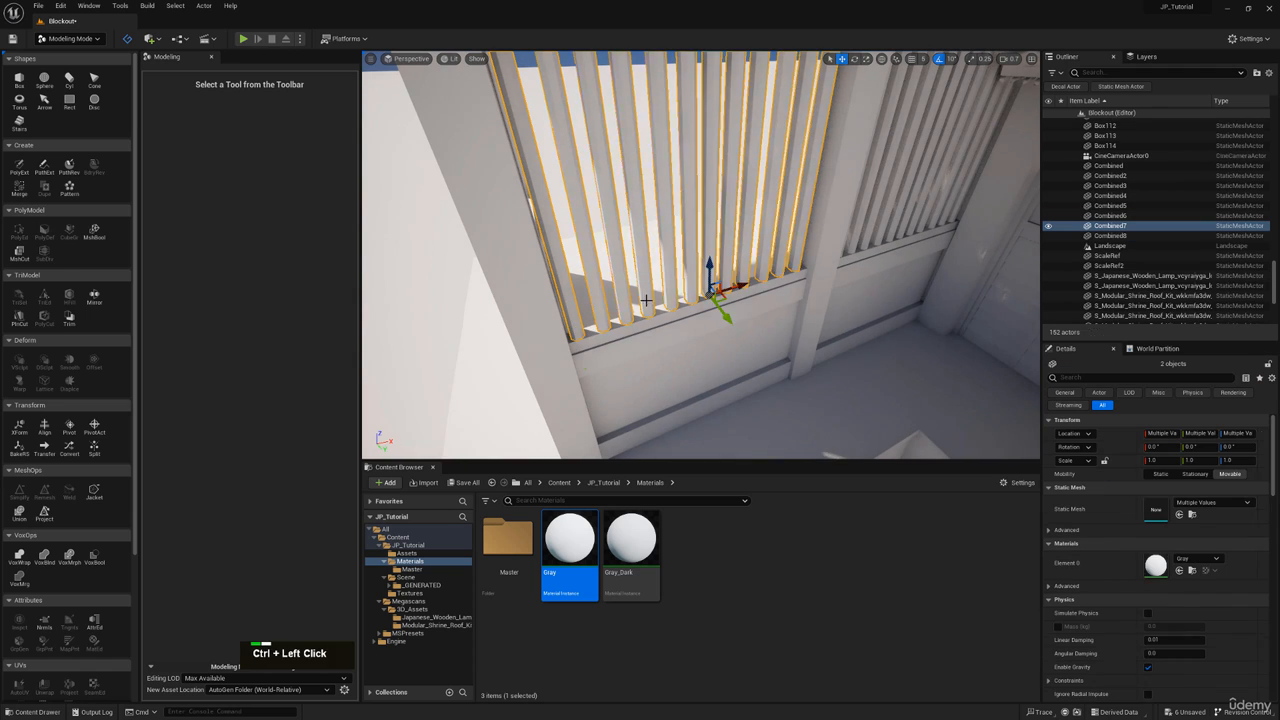
pyautogui.press('a')
pyautogui.moveTo(626, 300); pyautogui.dragTo(805, 288, button='right')
pyautogui.hotkey('ctrl', 'c')
pyautogui.hotkey('ctrl', 'v')
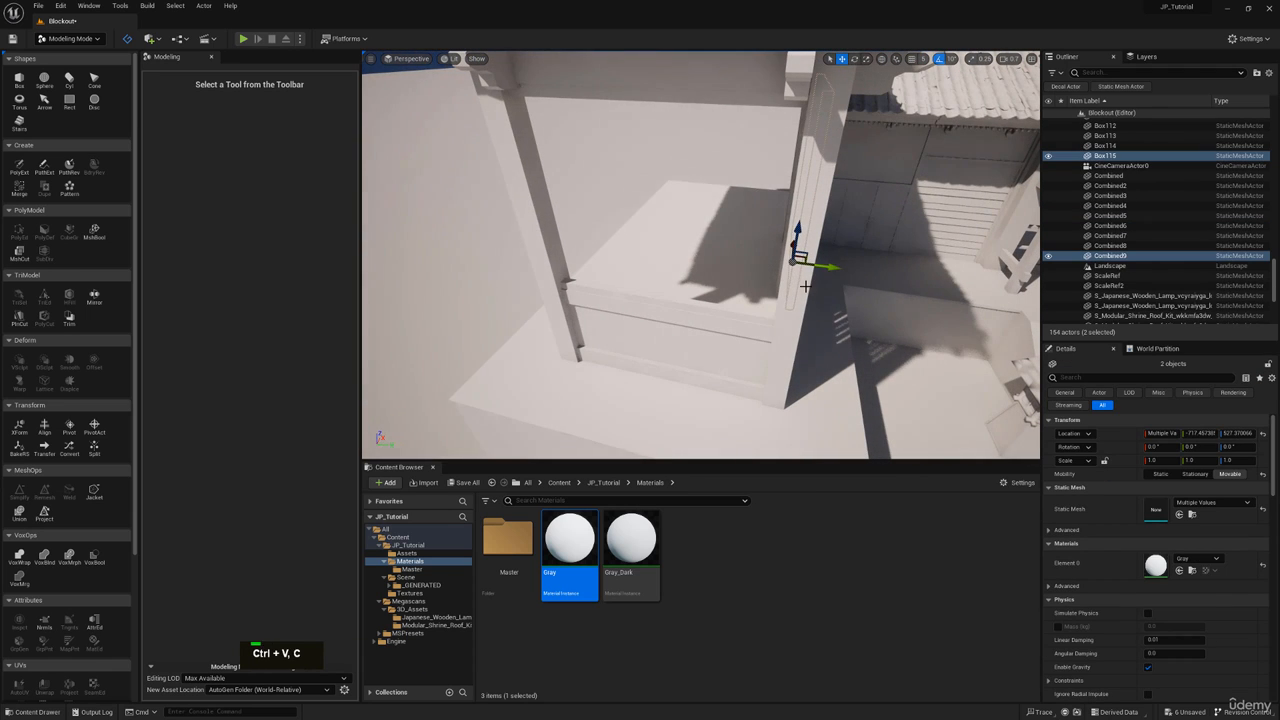
pyautogui.press('e')
pyautogui.moveTo(768, 286); pyautogui.dragTo(861, 268)
# Step: Move the rotated lattice and slat into the end wall opening, lined up above the rail beside the corner post
pyautogui.press('a')
pyautogui.moveTo(861, 268); pyautogui.dragTo(944, 286, button='right')
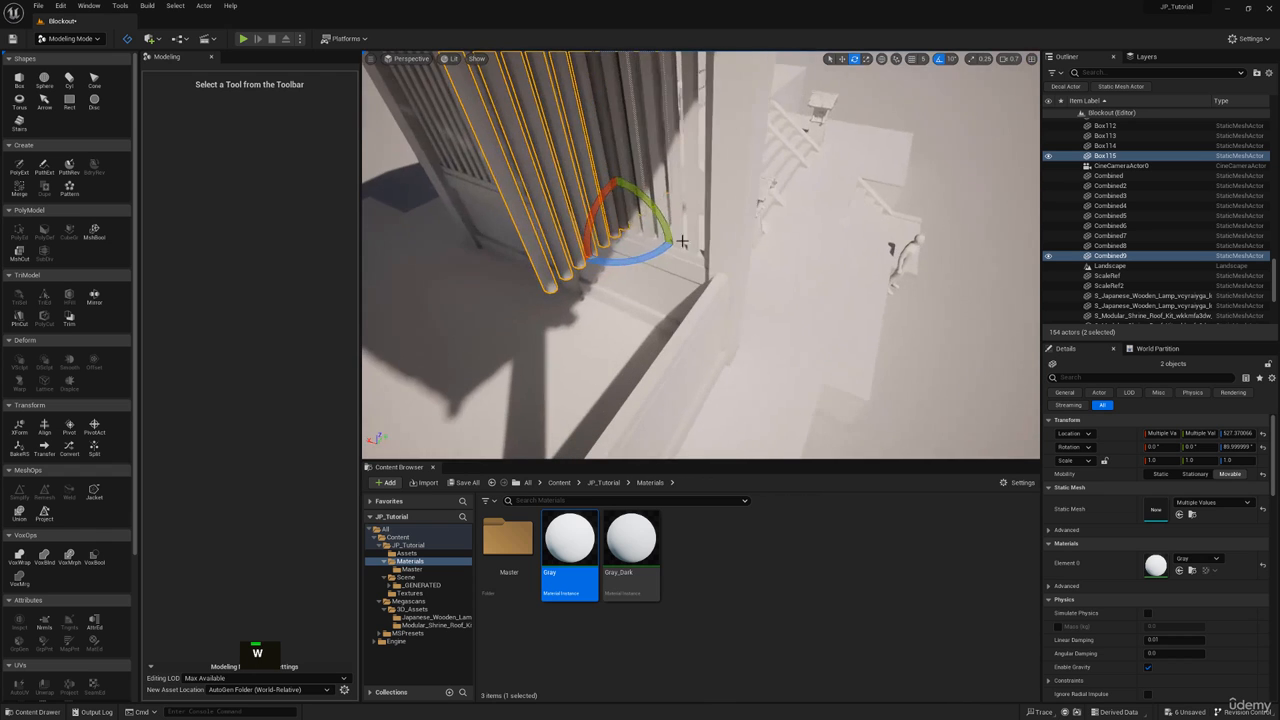
pyautogui.press('w')
pyautogui.moveTo(610, 219); pyautogui.dragTo(696, 235)
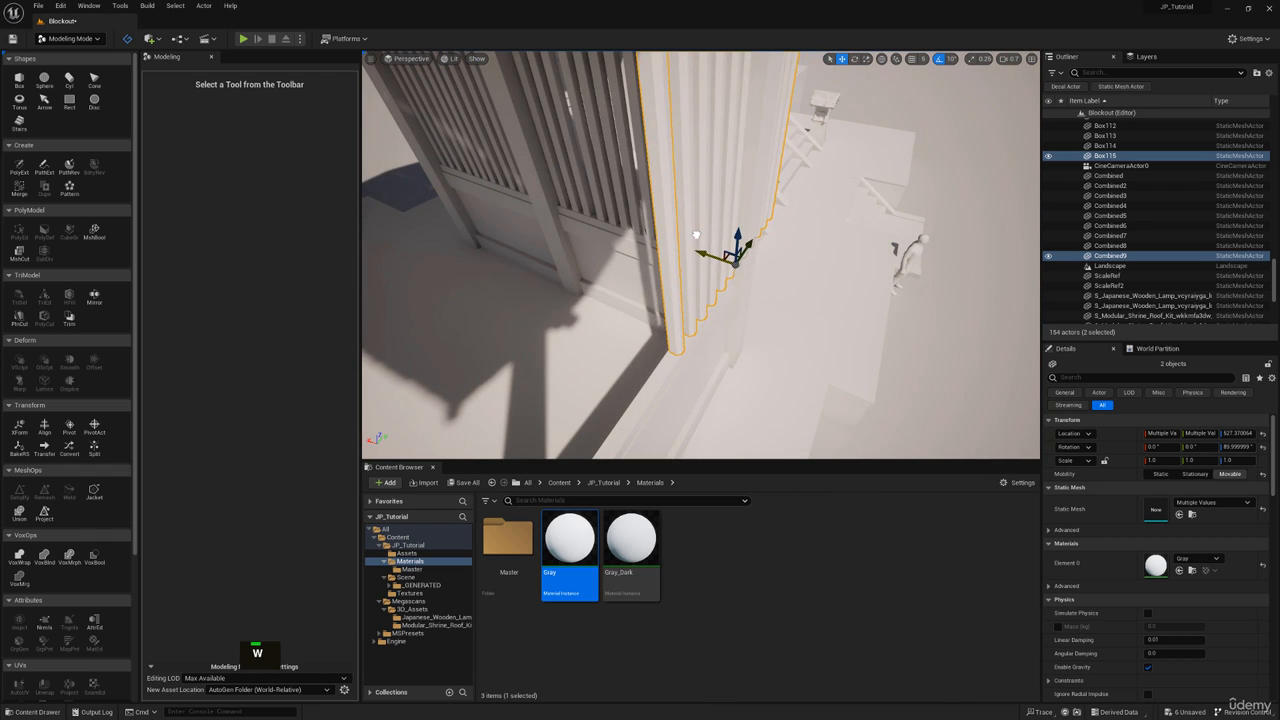
pyautogui.press('d')
pyautogui.moveTo(696, 235); pyautogui.dragTo(605, 180, button='right')
pyautogui.press('s')
pyautogui.moveTo(821, 312); pyautogui.dragTo(730, 310)
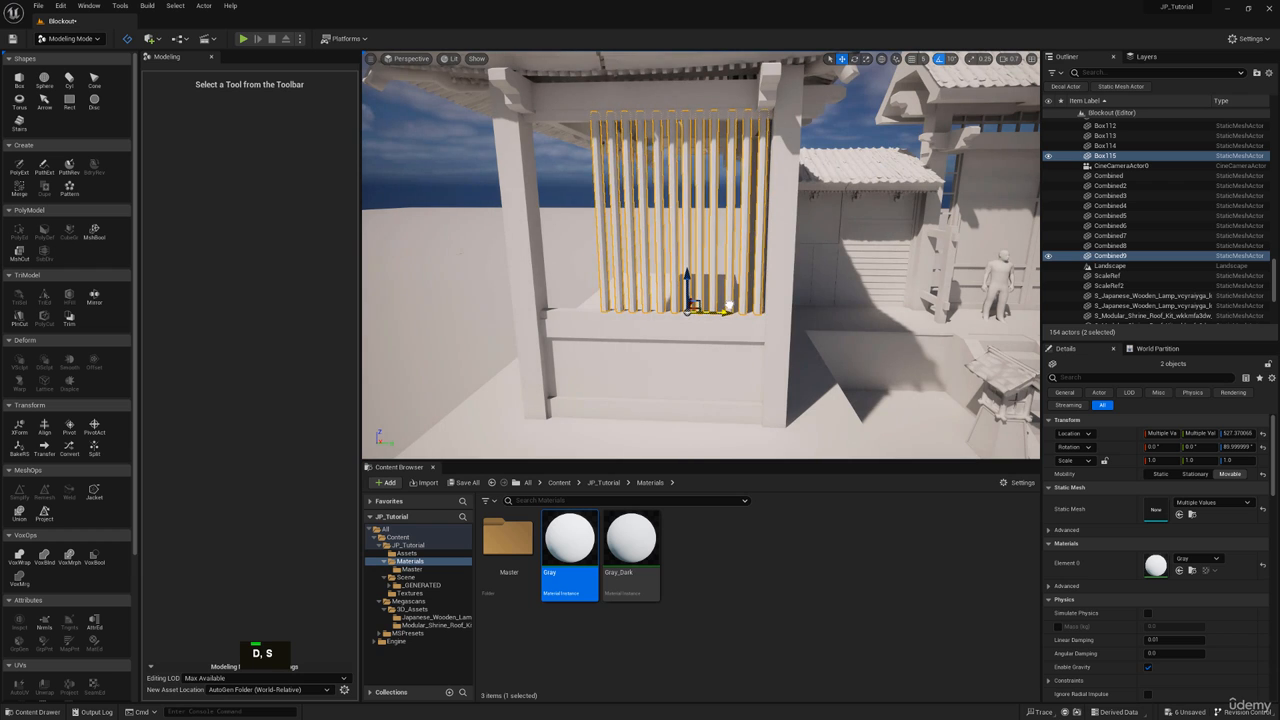
# Step: Duplicate the outermost single slat four times, spacing the copies across the gap up to the outer post
pyautogui.press('a')
pyautogui.moveTo(730, 310); pyautogui.dragTo(709, 312, button='right')
pyautogui.click(709, 312)
pyautogui.hotkey('ctrl', 'c')
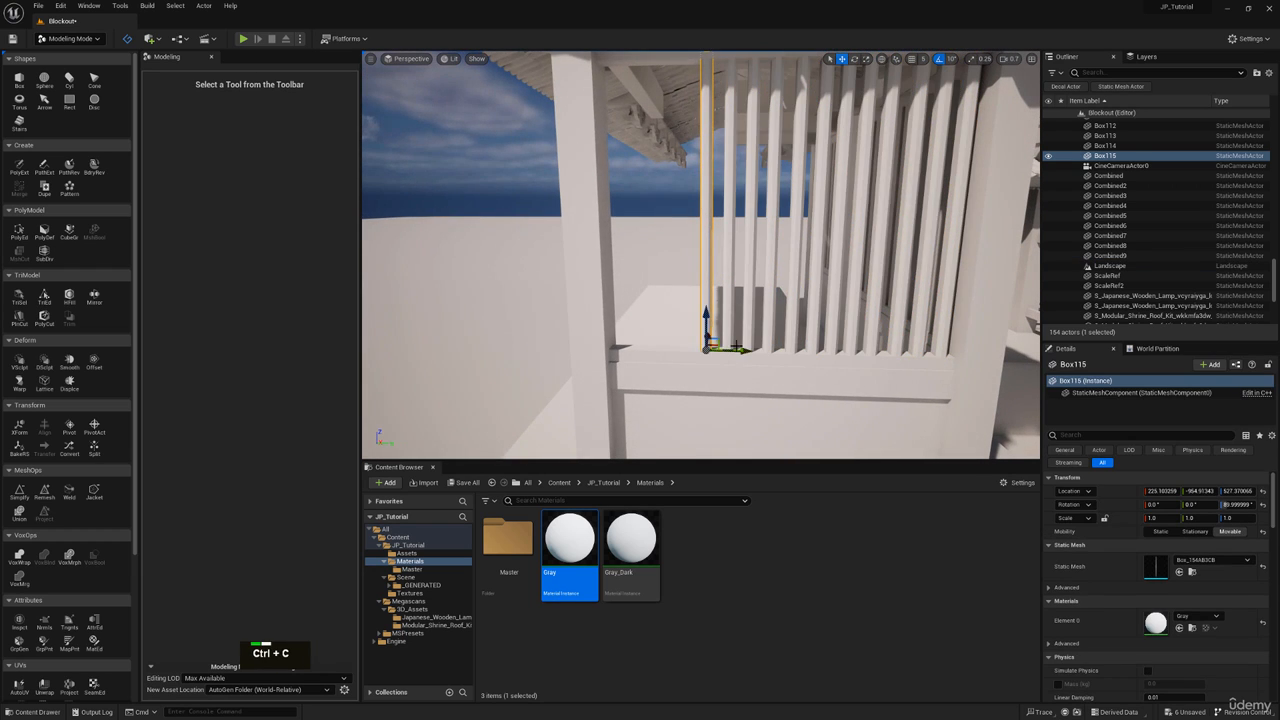
pyautogui.hotkey('ctrl', 'v')
pyautogui.moveTo(745, 349); pyautogui.dragTo(711, 348)
pyautogui.hotkey('ctrl', 'v')
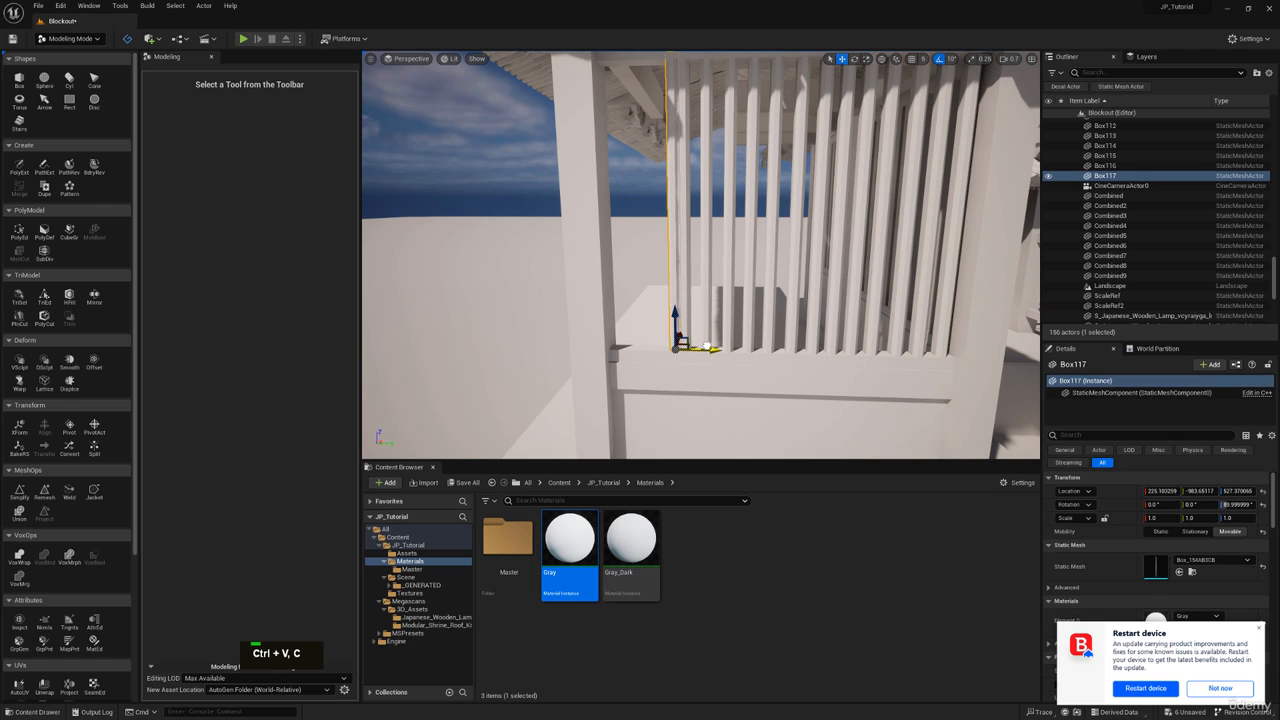
pyautogui.click(1260, 630)
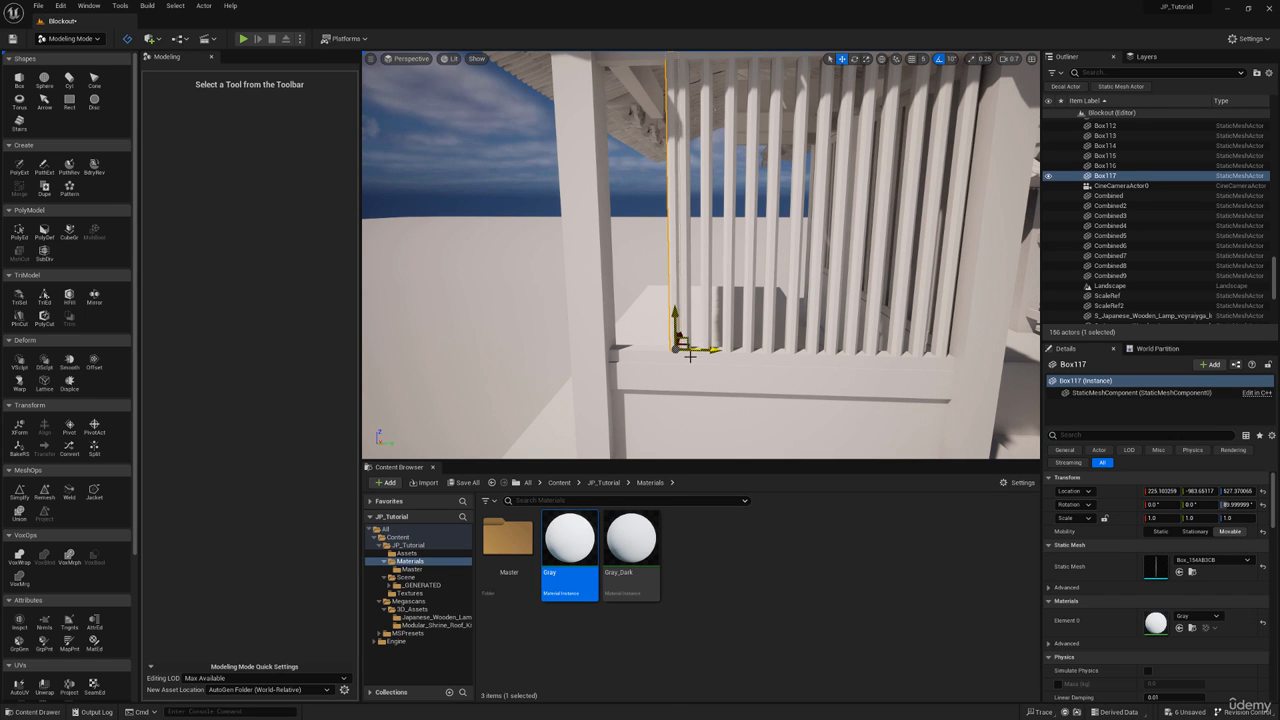
pyautogui.moveTo(712, 350); pyautogui.dragTo(661, 348)
pyautogui.hotkey('ctrl', 'v')
pyautogui.hotkey('ctrl', 'v')
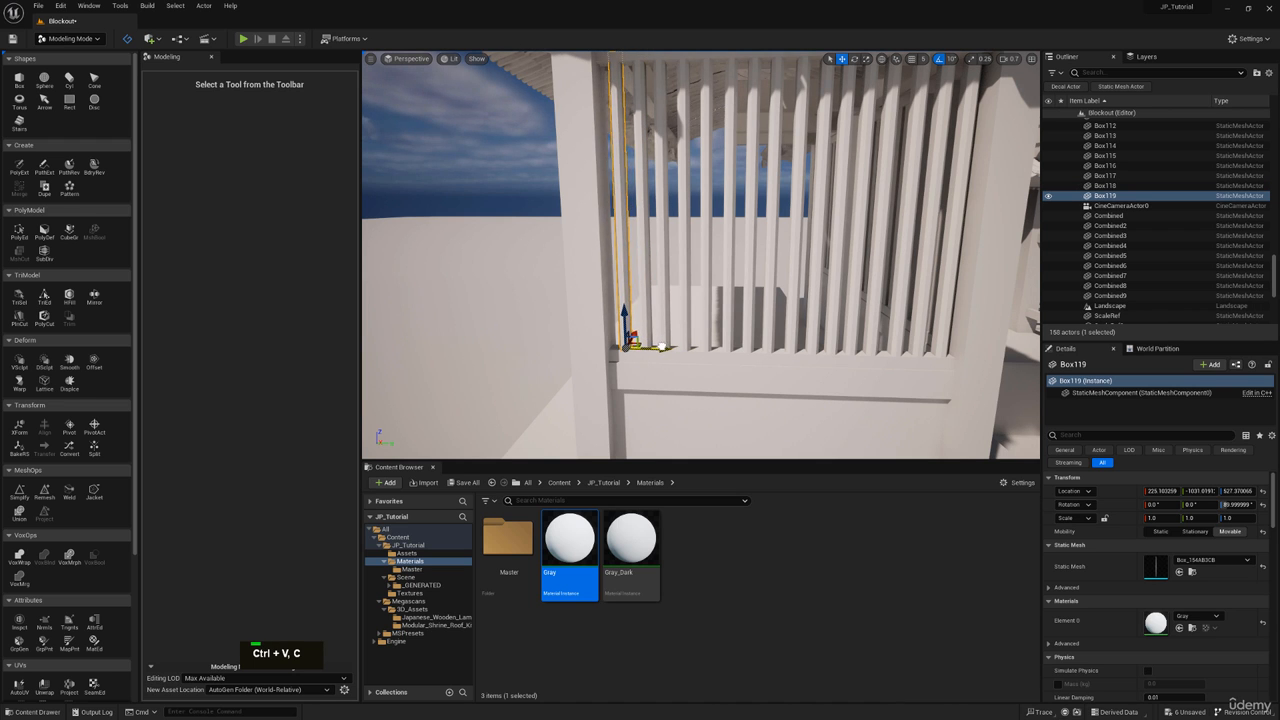
# Step: Examine the slatted end wall and the side wing's roof through the CineCameraActor0 view
pyautogui.press('d')
pyautogui.moveTo(661, 348); pyautogui.dragTo(640, 330, button='right')
pyautogui.click(410, 58)
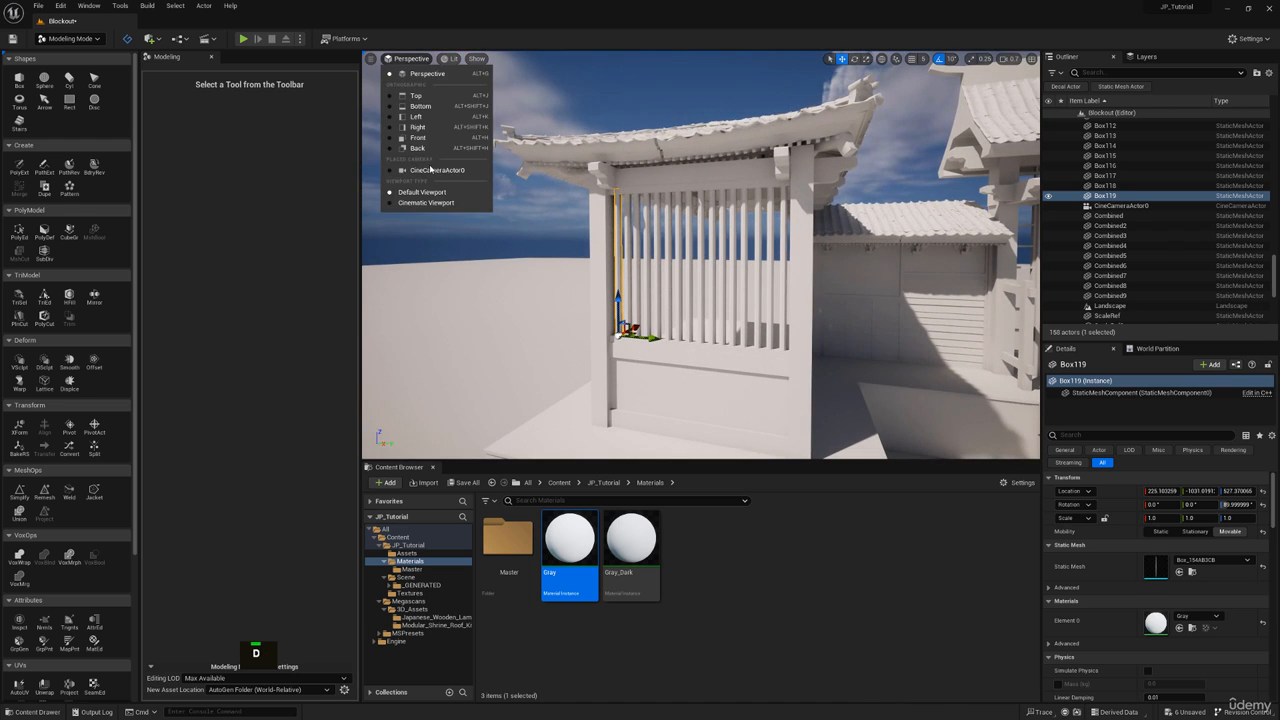
pyautogui.click(432, 170)
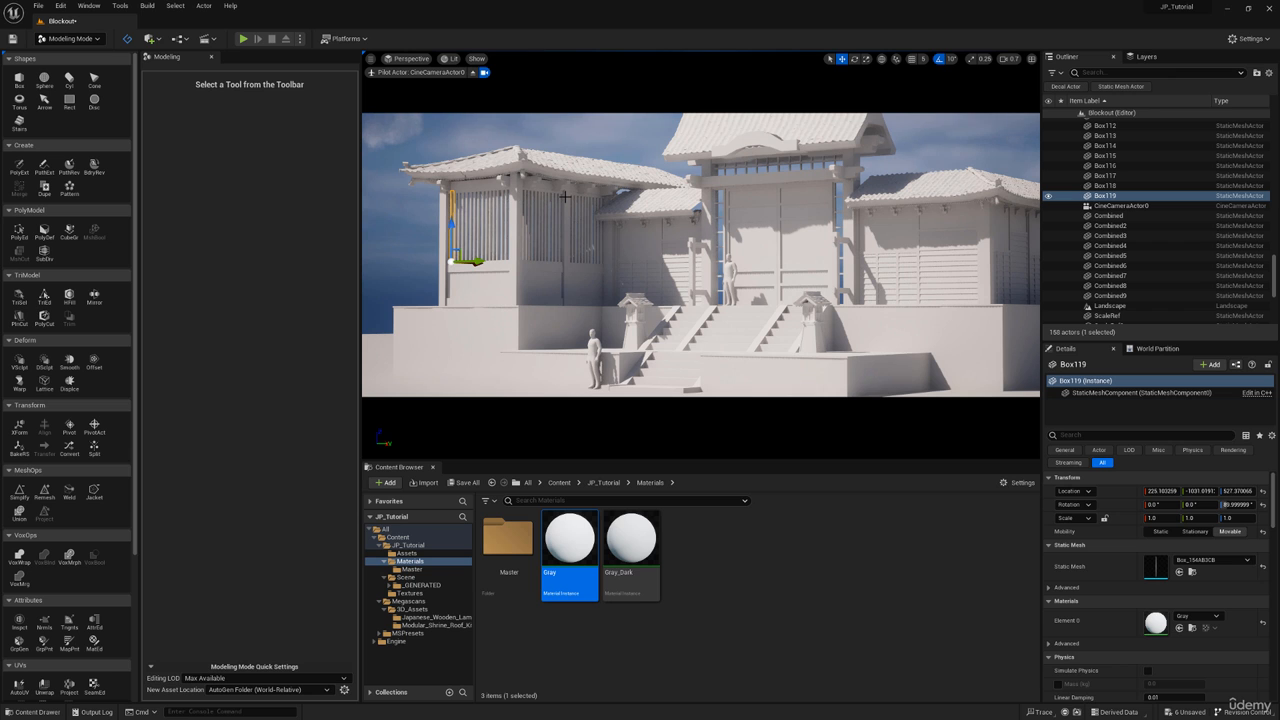
pyautogui.click(638, 171)
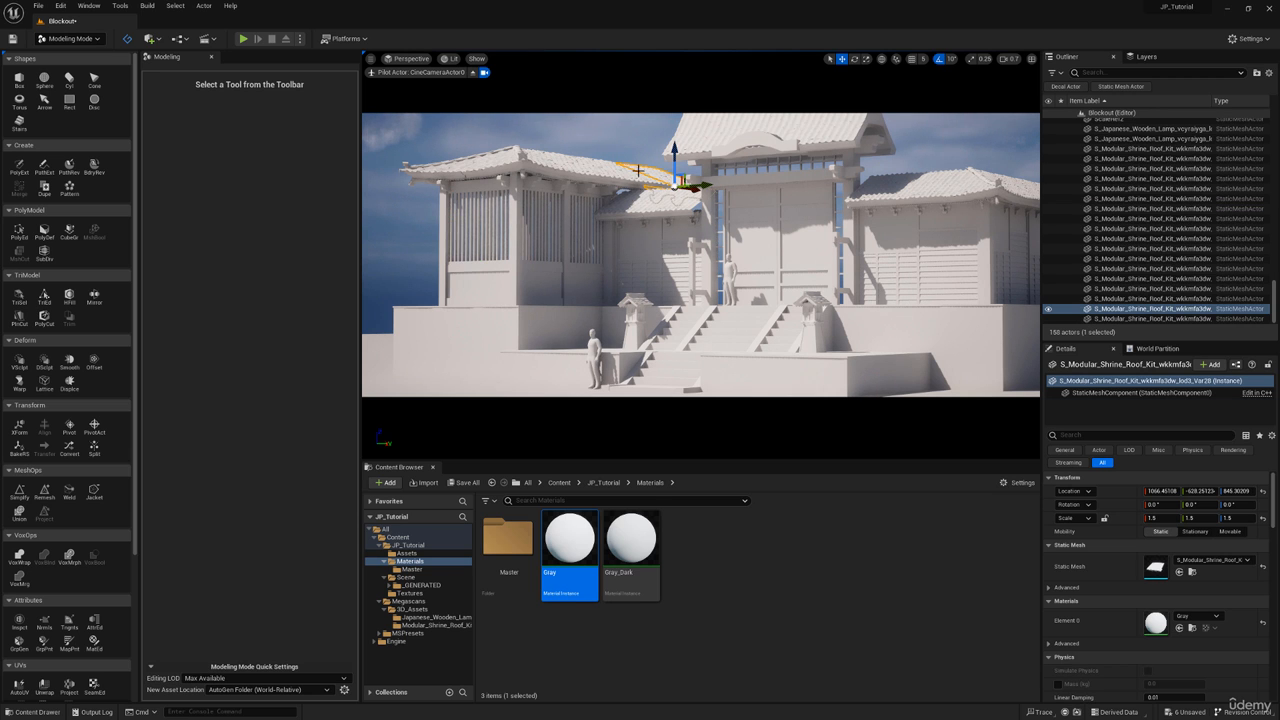
# Step: Leave the camera view and delete the single slat between the merged lattice and the four added slats
pyautogui.click(473, 73)
pyautogui.moveTo(551, 161); pyautogui.dragTo(630, 165, button='right')
pyautogui.scroll(3, 551, 161)
pyautogui.press('a')
pyautogui.press('w')
pyautogui.press('a')
pyautogui.press('w')
pyautogui.moveTo(522, 280); pyautogui.dragTo(522, 280, button='right')
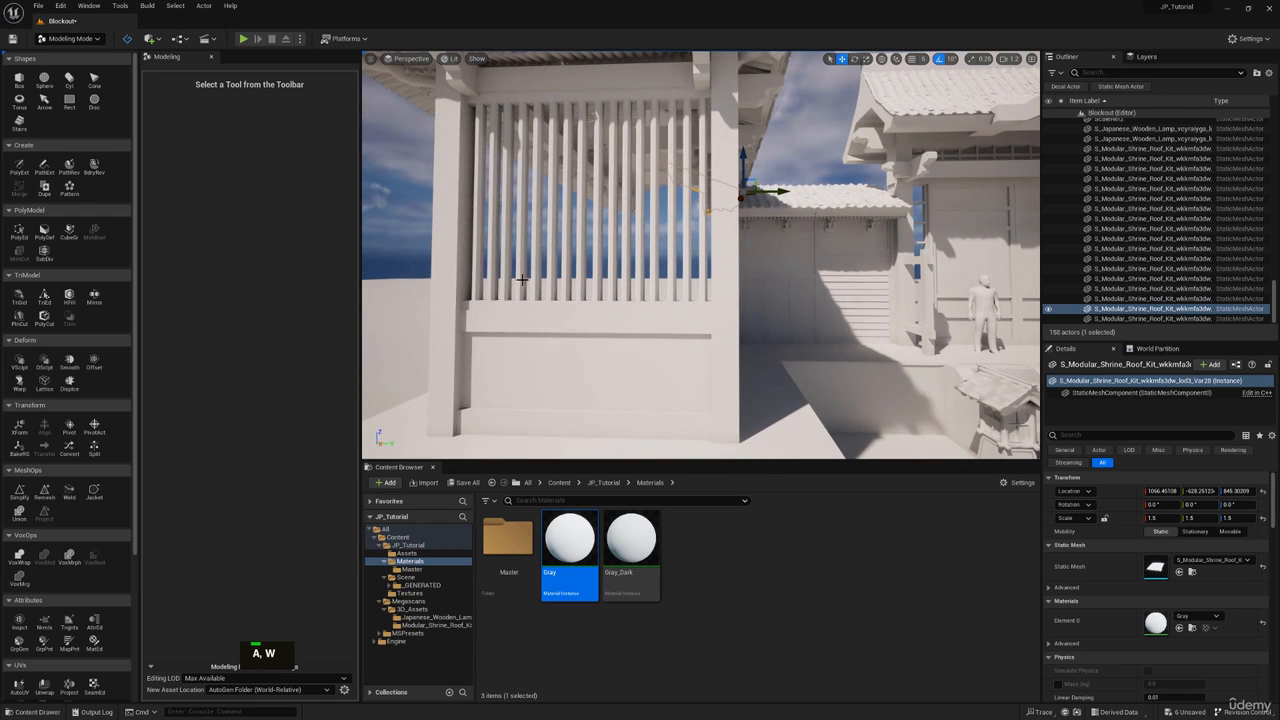
pyautogui.click(565, 265)
pyautogui.press('Delete')
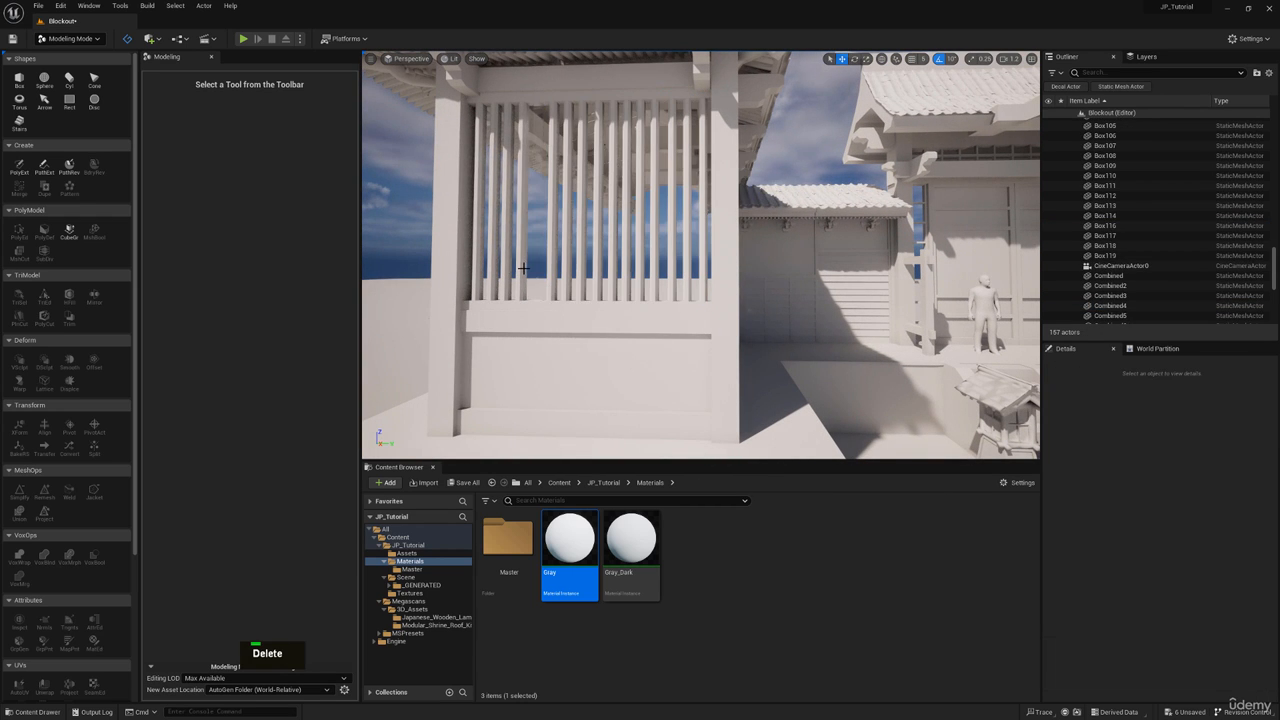
# Step: Delete the outermost lattice slats on the left tower's front and move the corner post inward along Y to about -963
pyautogui.click(477, 261)
pyautogui.press('Delete')
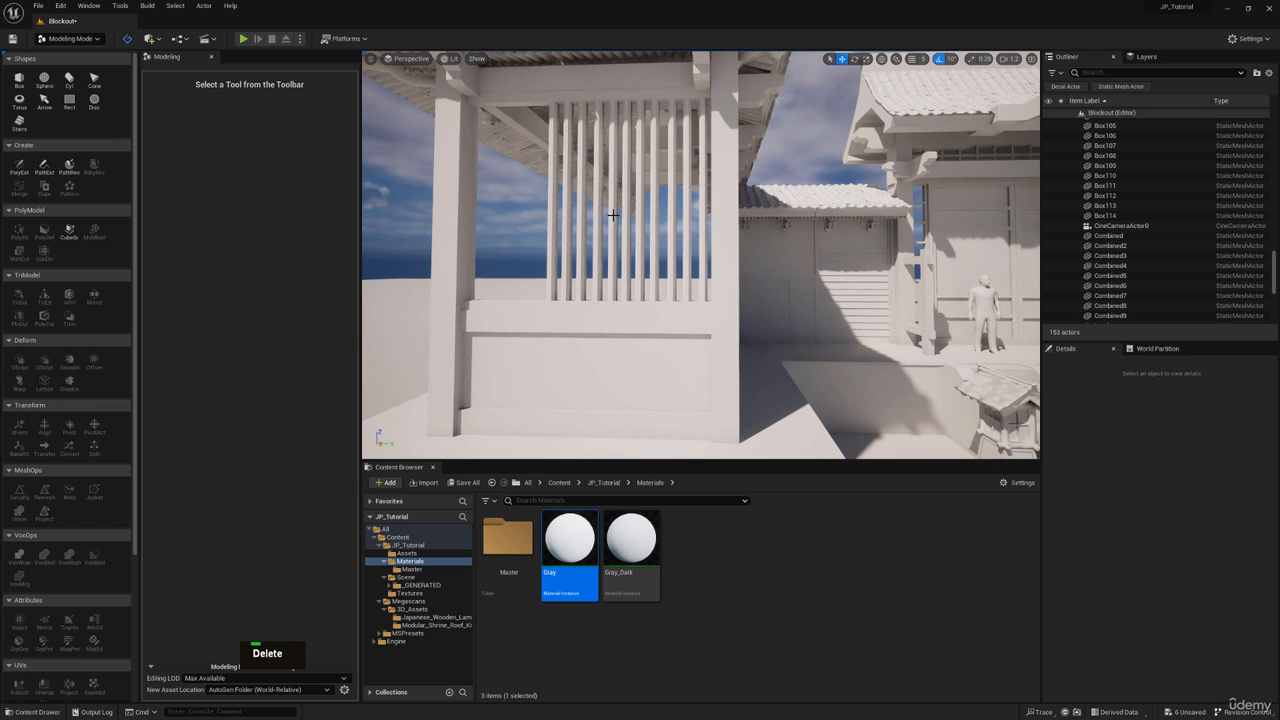
pyautogui.moveTo(654, 220); pyautogui.dragTo(590, 215, button='right')
pyautogui.press('s')
pyautogui.click(720, 230)
pyautogui.press('d')
pyautogui.moveTo(720, 230); pyautogui.dragTo(745, 226, button='right')
pyautogui.moveTo(680, 336); pyautogui.dragTo(734, 353)
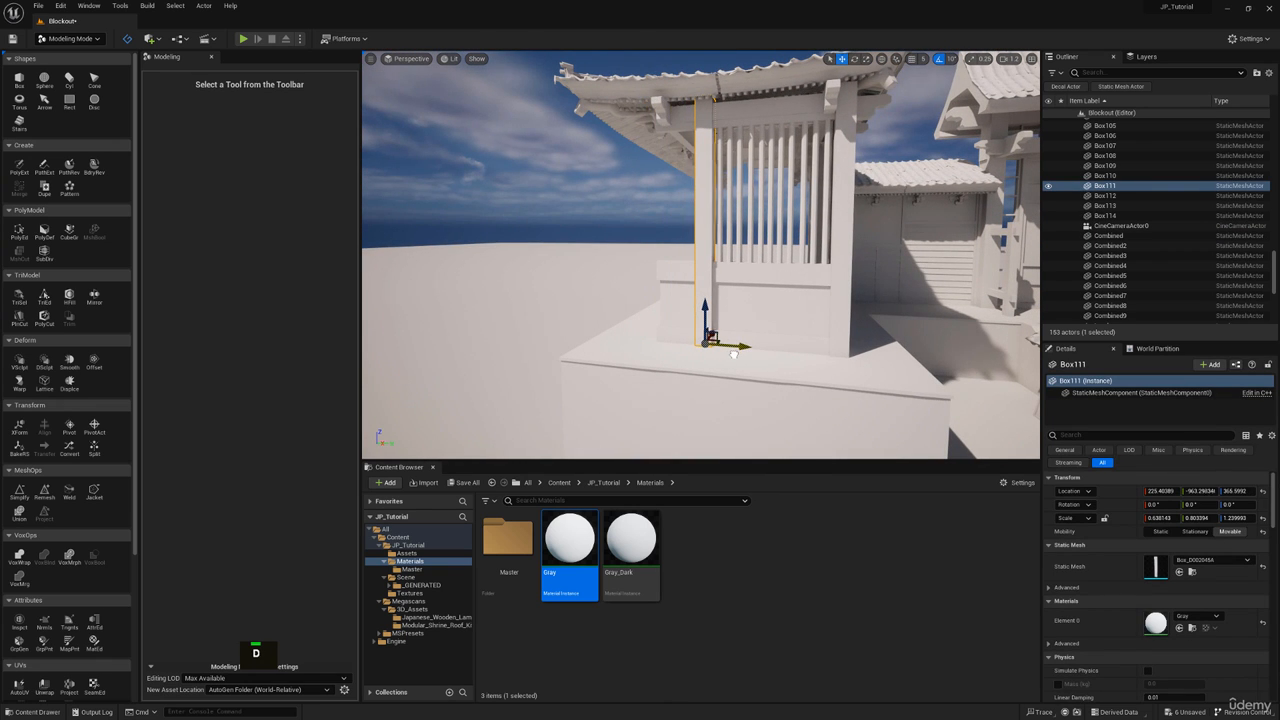
# Step: Check the narrowed left tower through CineCameraActor0, and return to the free perspective view
pyautogui.click(405, 58)
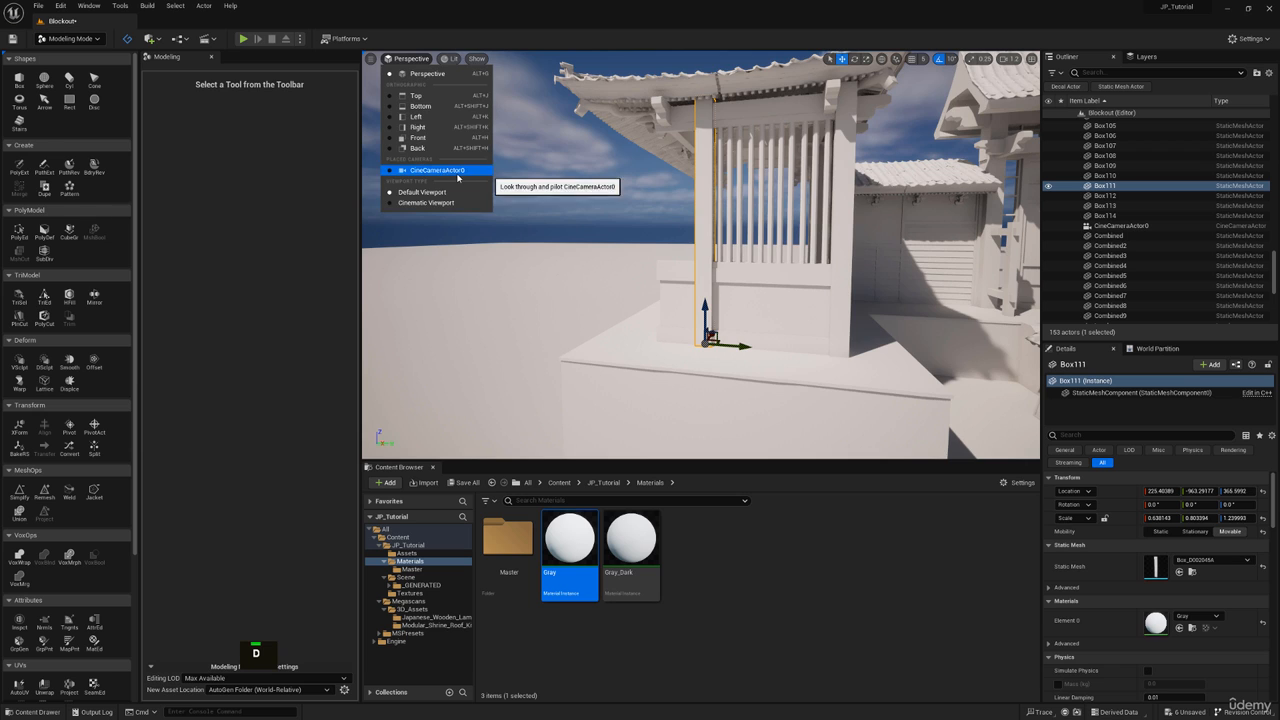
pyautogui.click(458, 177)
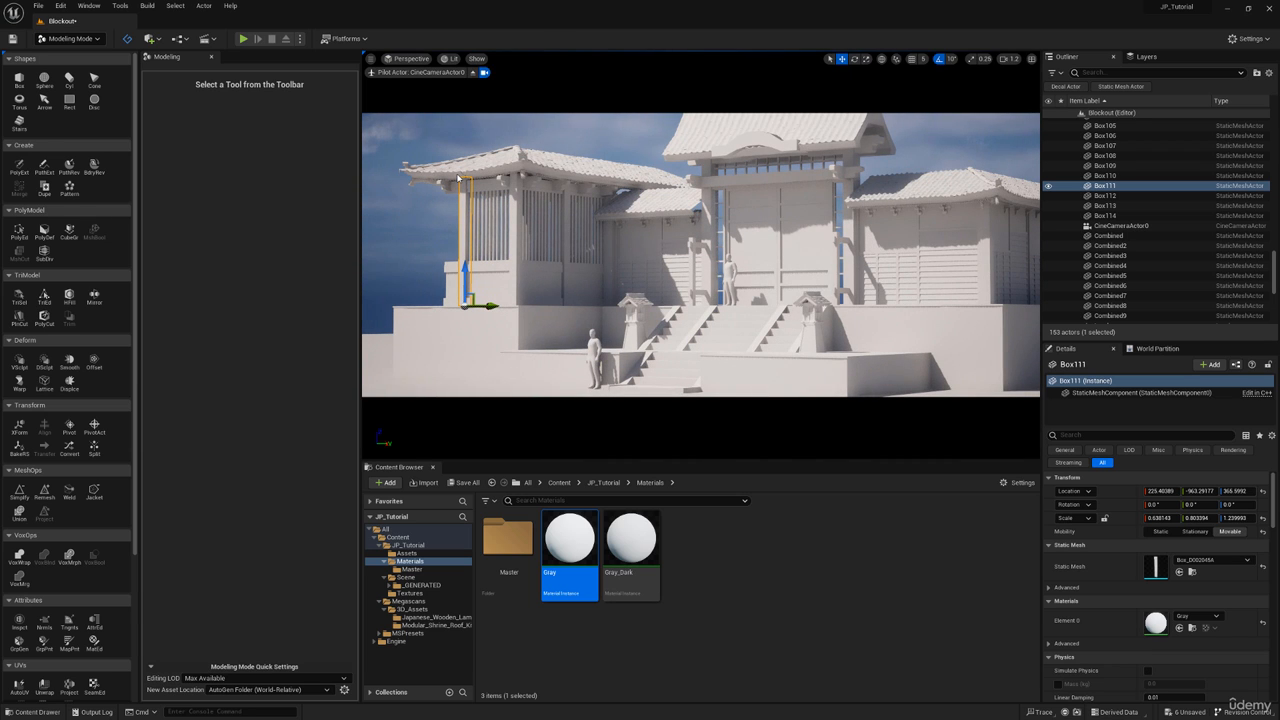
pyautogui.click(471, 73)
pyautogui.press('a')
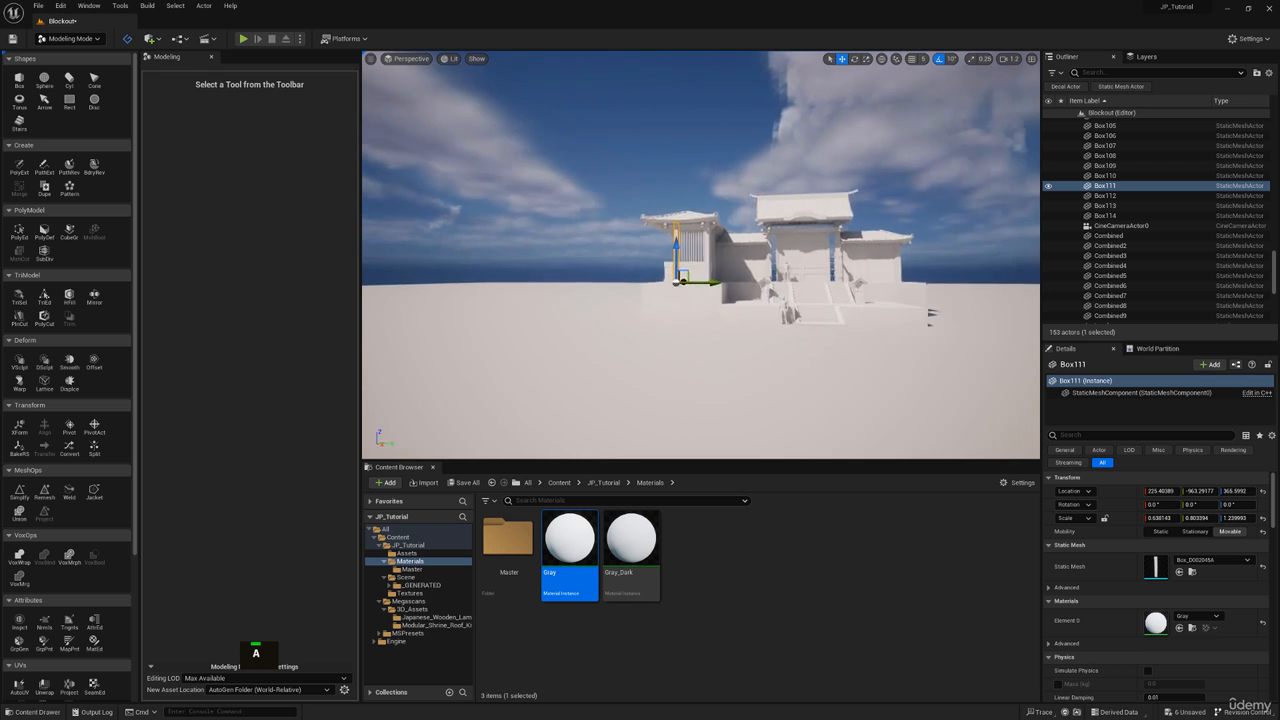
# Step: Select the tower front's lower wall pieces and upper beams, and scale them shorter so they end at the moved corner post
pyautogui.press('w')
pyautogui.click(519, 385)
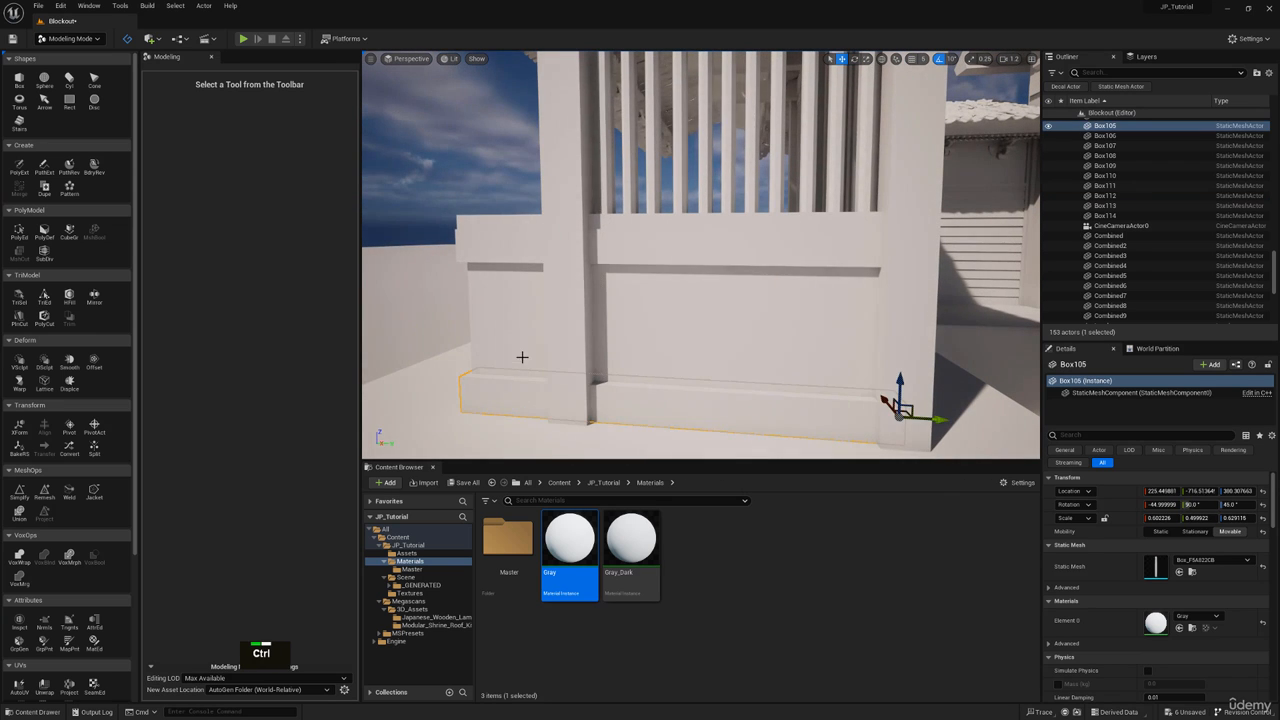
pyautogui.keyDown('ctrl'); pyautogui.click(508, 266); pyautogui.keyUp('ctrl')
pyautogui.keyDown('ctrl'); pyautogui.click(511, 236); pyautogui.keyUp('ctrl')
pyautogui.keyDown('ctrl'); pyautogui.click(514, 230); pyautogui.keyUp('ctrl')
pyautogui.press('s')
pyautogui.moveTo(514, 230); pyautogui.dragTo(514, 230, button='right')
pyautogui.keyDown('ctrl'); pyautogui.click(607, 157); pyautogui.keyUp('ctrl')
pyautogui.keyDown('ctrl'); pyautogui.click(790, 140); pyautogui.keyUp('ctrl')
pyautogui.press('r')
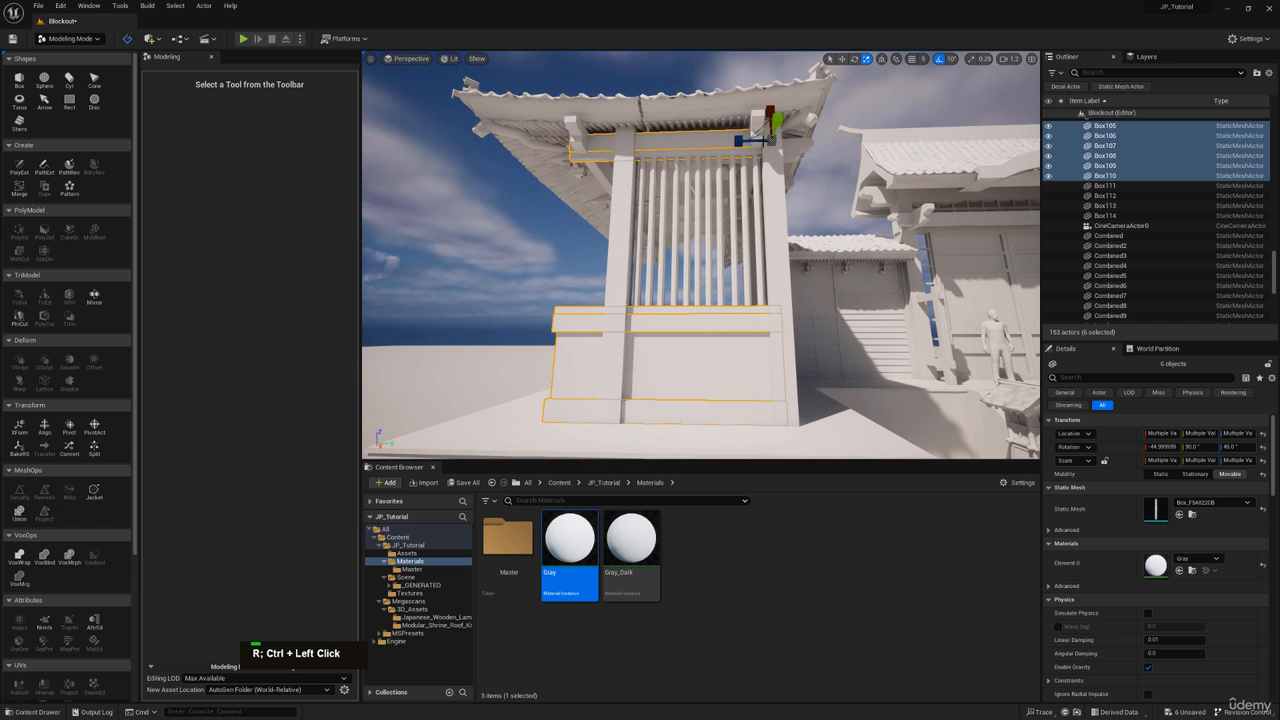
pyautogui.moveTo(741, 140); pyautogui.dragTo(718, 146)
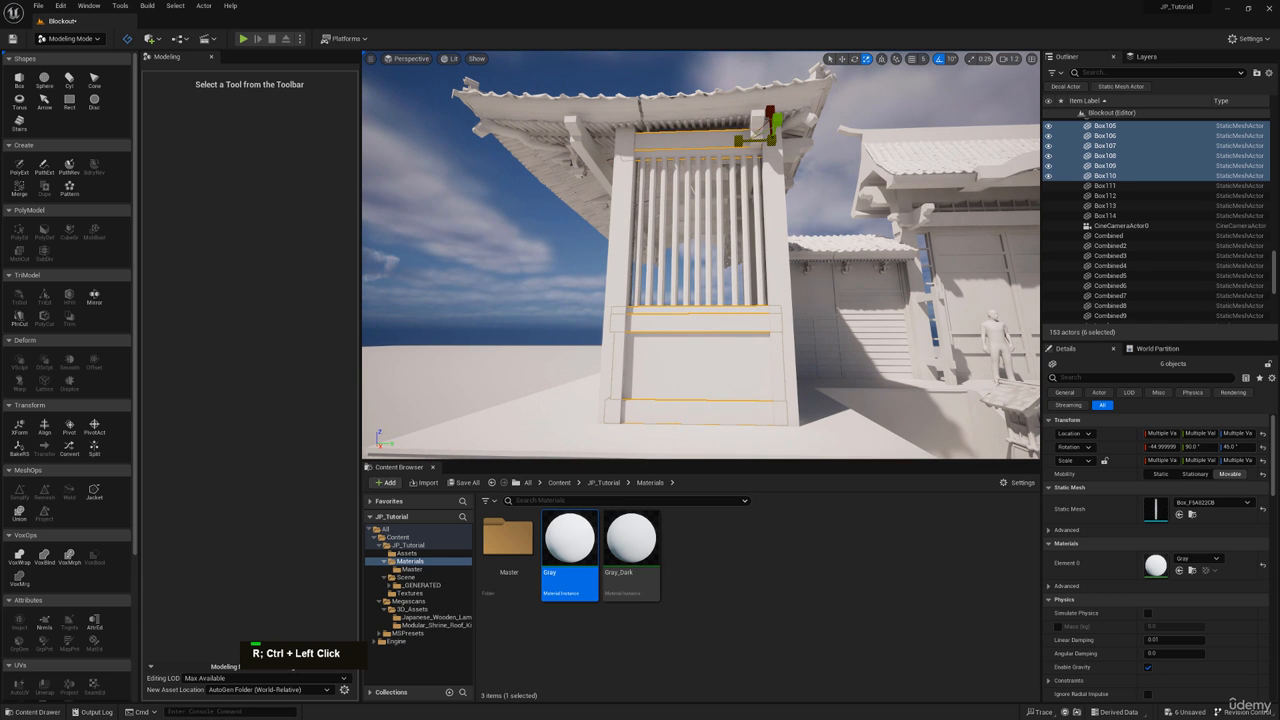
# Step: Move the outer roof bracket inward along Y to about -938, onto the relocated corner post
pyautogui.moveTo(733, 148); pyautogui.dragTo(733, 148, button='right')
pyautogui.press('w')
pyautogui.press('e')
pyautogui.click(580, 228)
pyautogui.press('w')
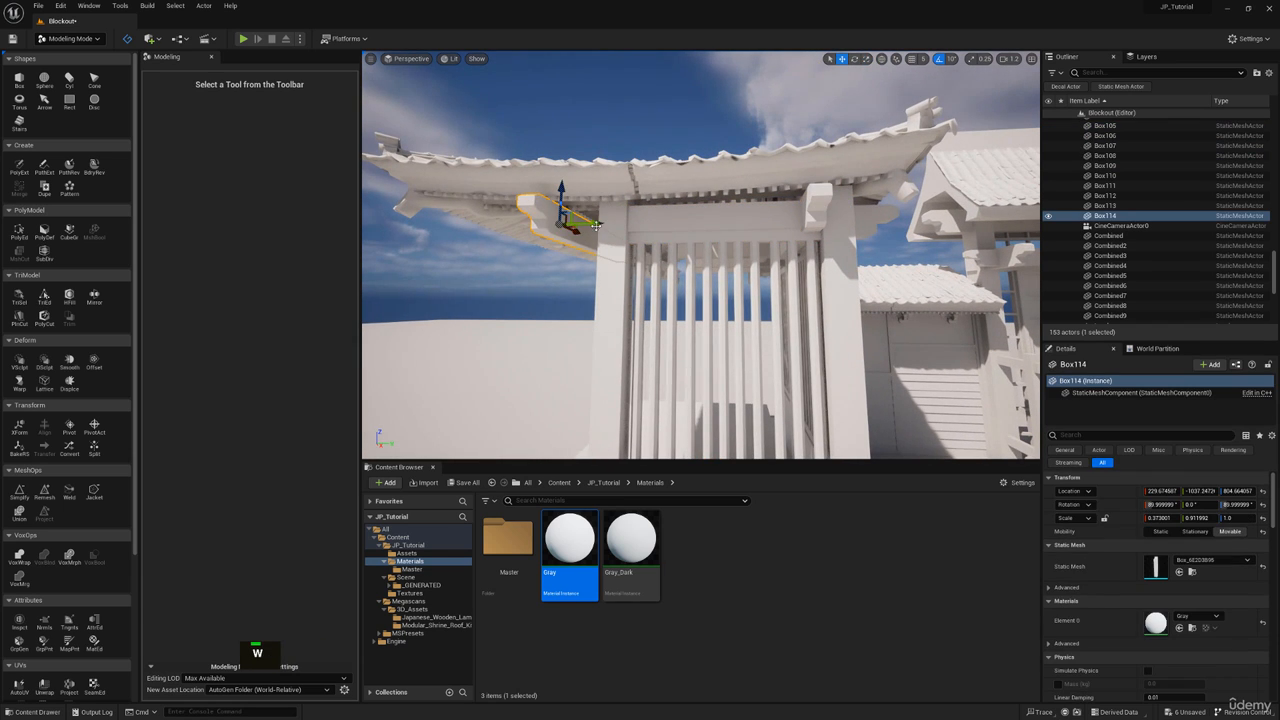
pyautogui.moveTo(596, 226); pyautogui.dragTo(678, 214)
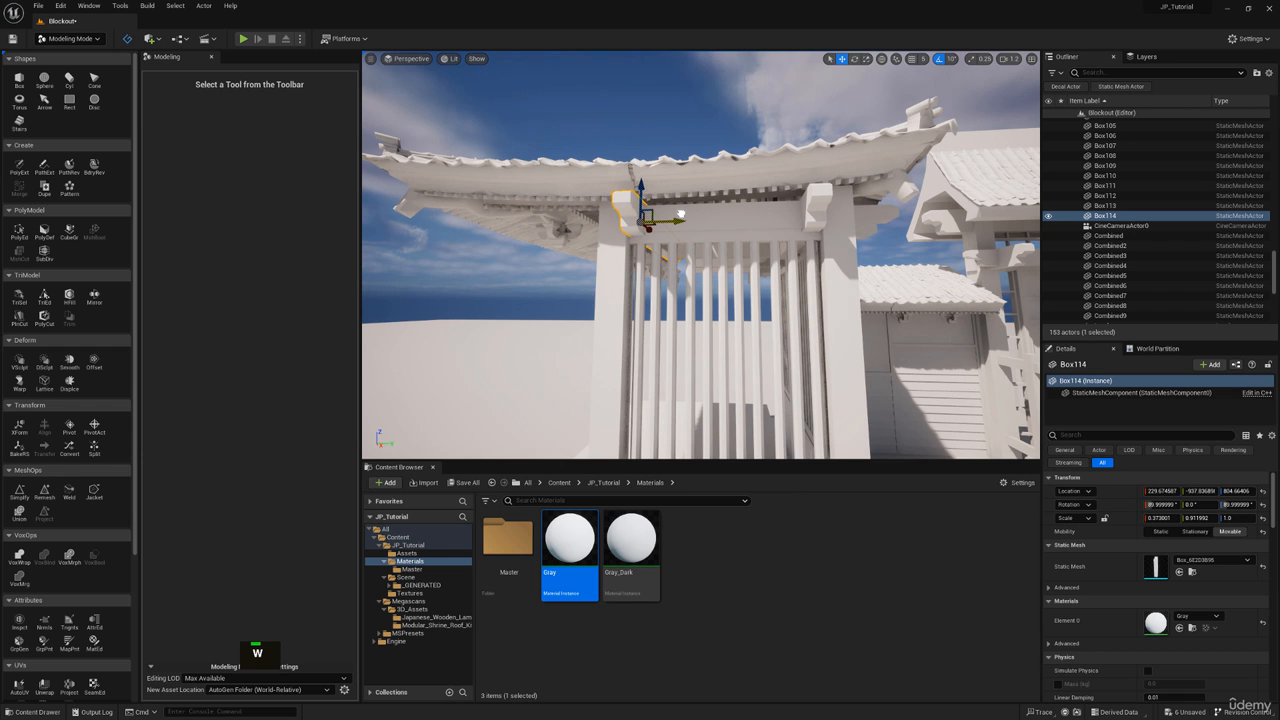
# Step: Select the left tower's eight roof pieces and scale them taller to about 1.93 in Z while viewing through CineCameraActor0
pyautogui.press('d')
pyautogui.moveTo(680, 214); pyautogui.dragTo(638, 195, button='right')
pyautogui.press('e')
pyautogui.keyDown('ctrl'); pyautogui.click(650, 163); pyautogui.keyUp('ctrl')
pyautogui.press('e')
pyautogui.keyDown('ctrl'); pyautogui.click(637, 199); pyautogui.keyUp('ctrl')
pyautogui.keyDown('ctrl'); pyautogui.click(637, 198); pyautogui.keyUp('ctrl')
pyautogui.keyDown('ctrl'); pyautogui.click(652, 165); pyautogui.keyUp('ctrl')
pyautogui.keyDown('ctrl'); pyautogui.click(725, 165); pyautogui.keyUp('ctrl')
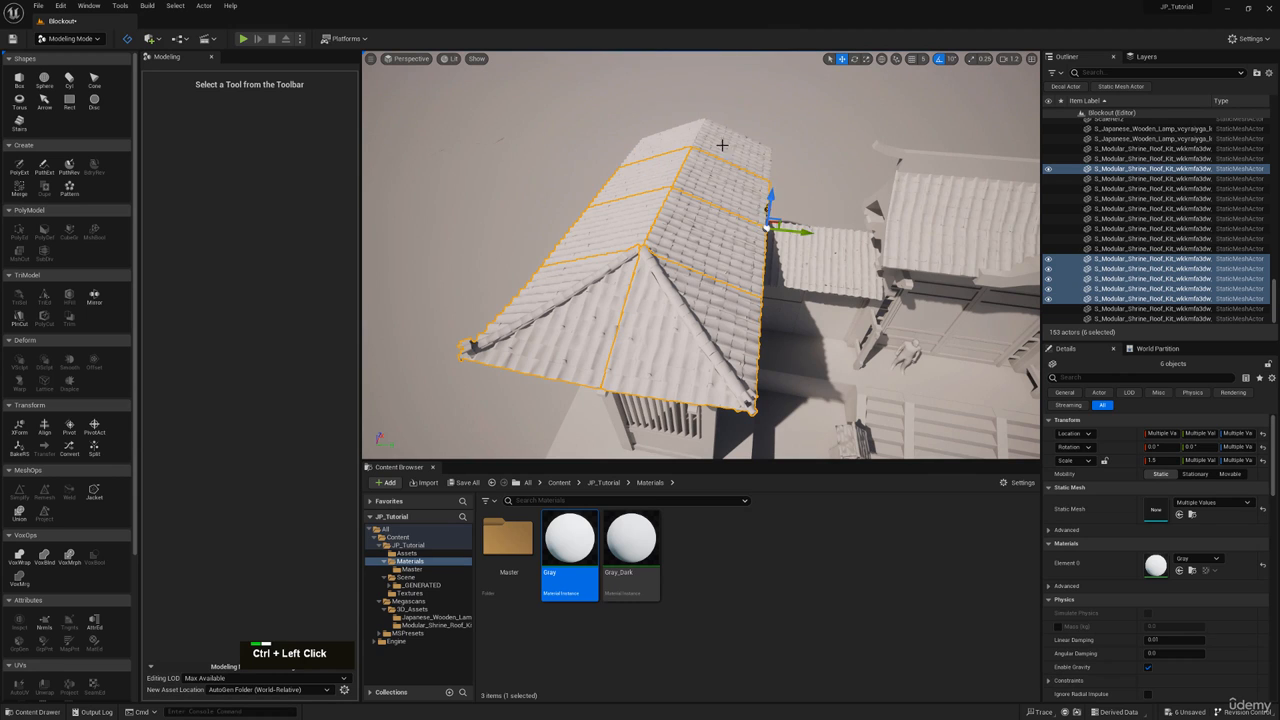
pyautogui.keyDown('ctrl'); pyautogui.click(720, 146); pyautogui.keyUp('ctrl')
pyautogui.keyDown('ctrl'); pyautogui.click(668, 138); pyautogui.keyUp('ctrl')
pyautogui.click(400, 62)
pyautogui.click(437, 170)
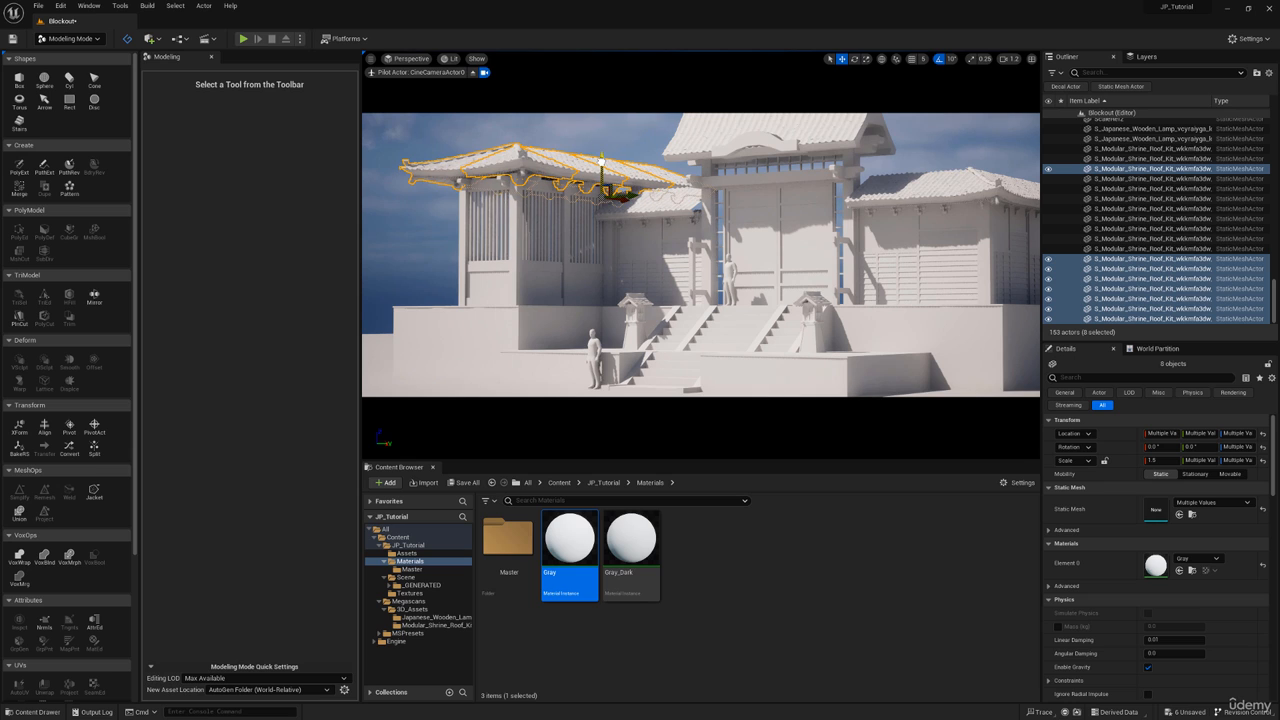
pyautogui.hotkey('ctrl', 'z')
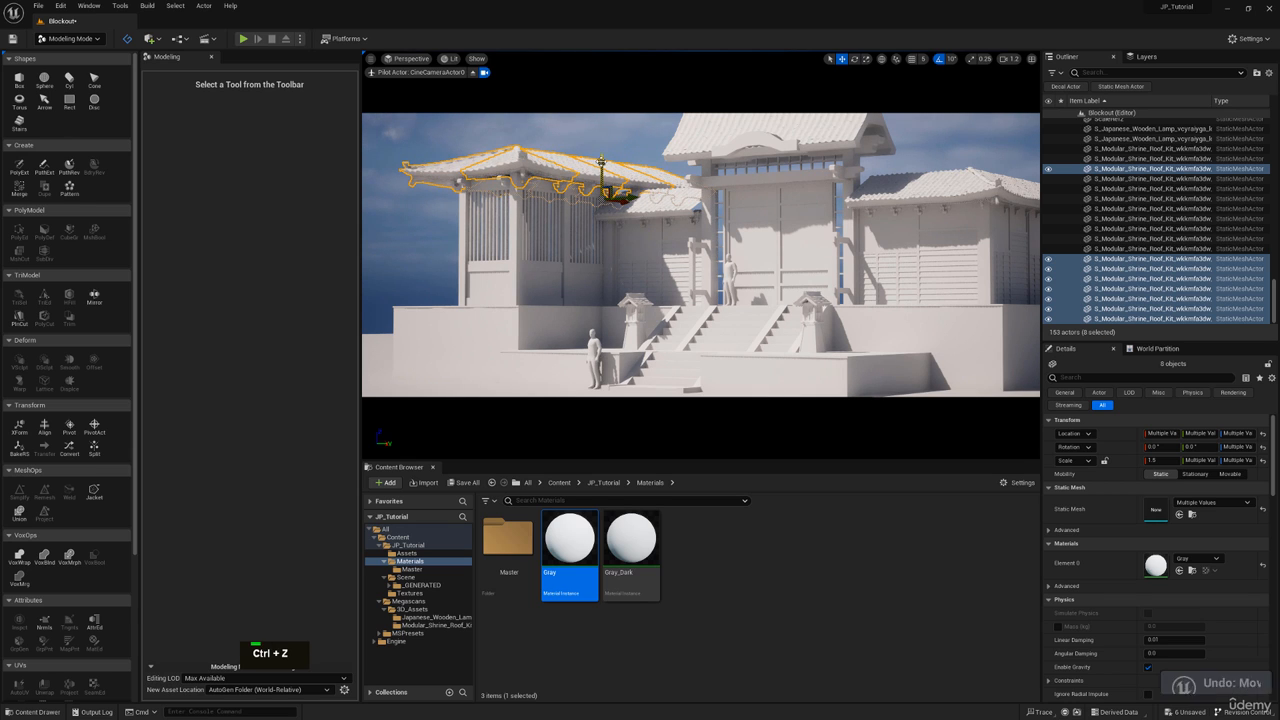
pyautogui.press('r')
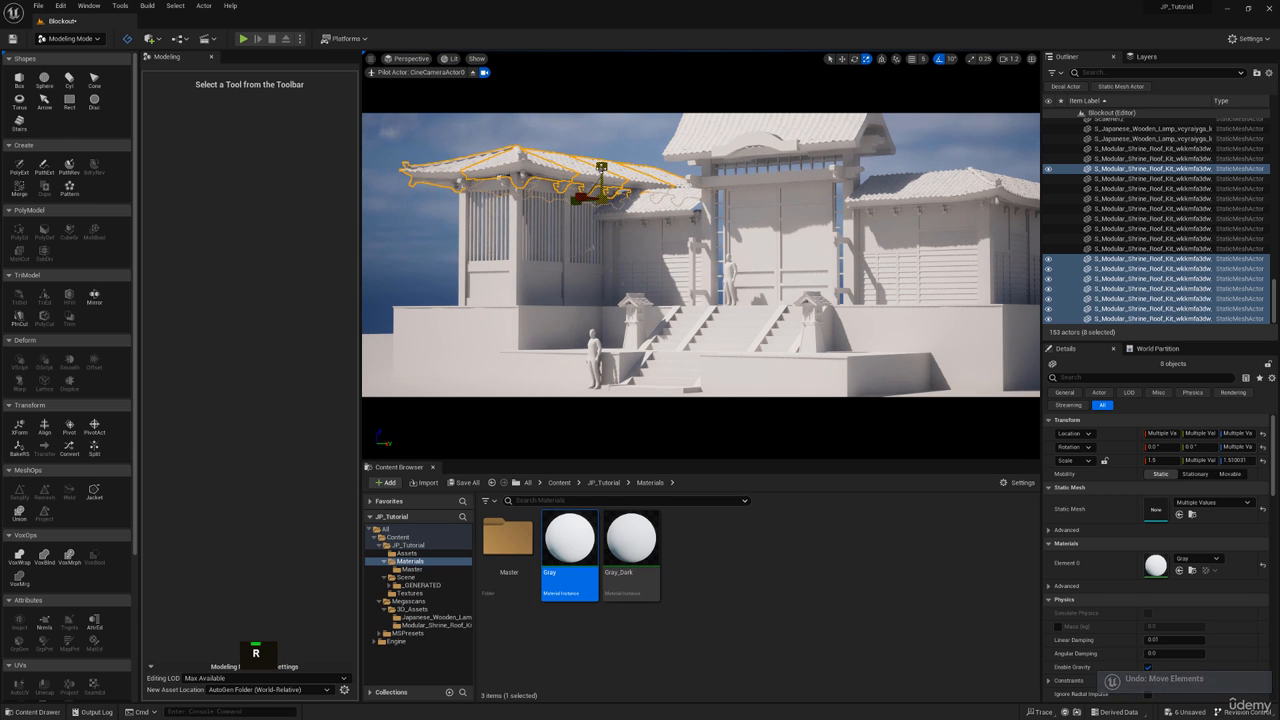
pyautogui.moveTo(601, 167); pyautogui.dragTo(601, 138)
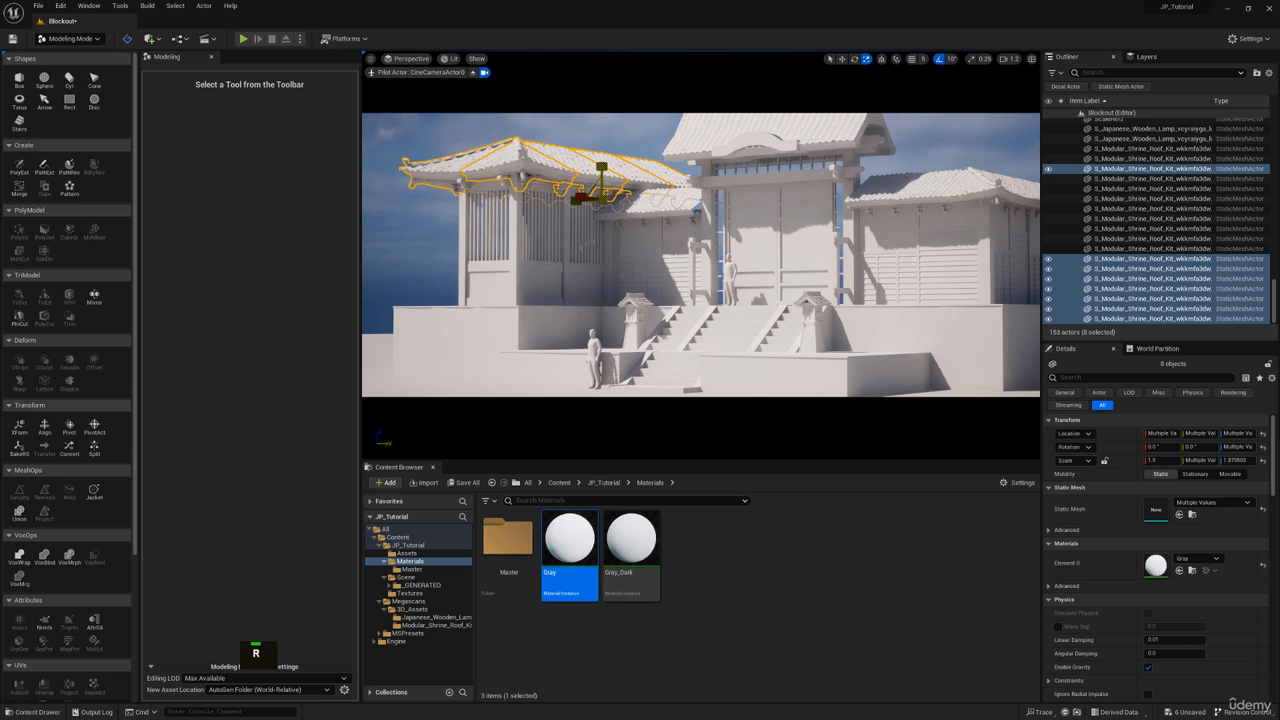
pyautogui.press('w')
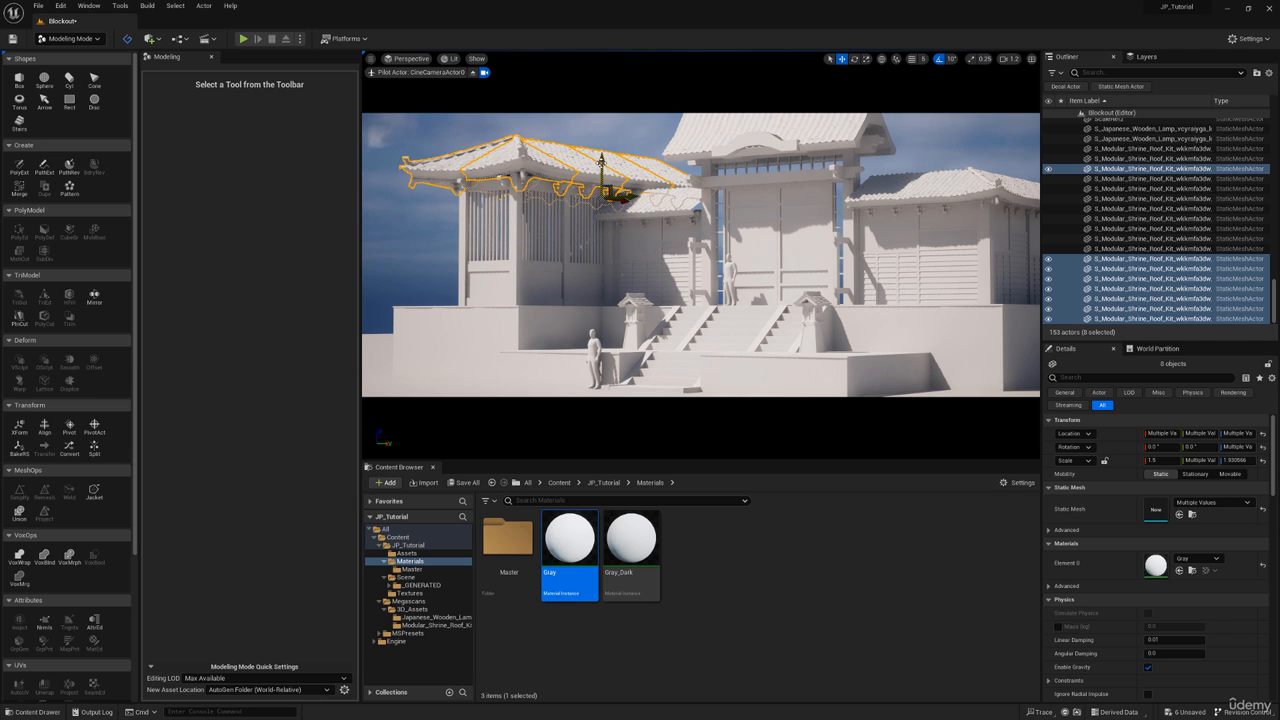
pyautogui.click(606, 138)
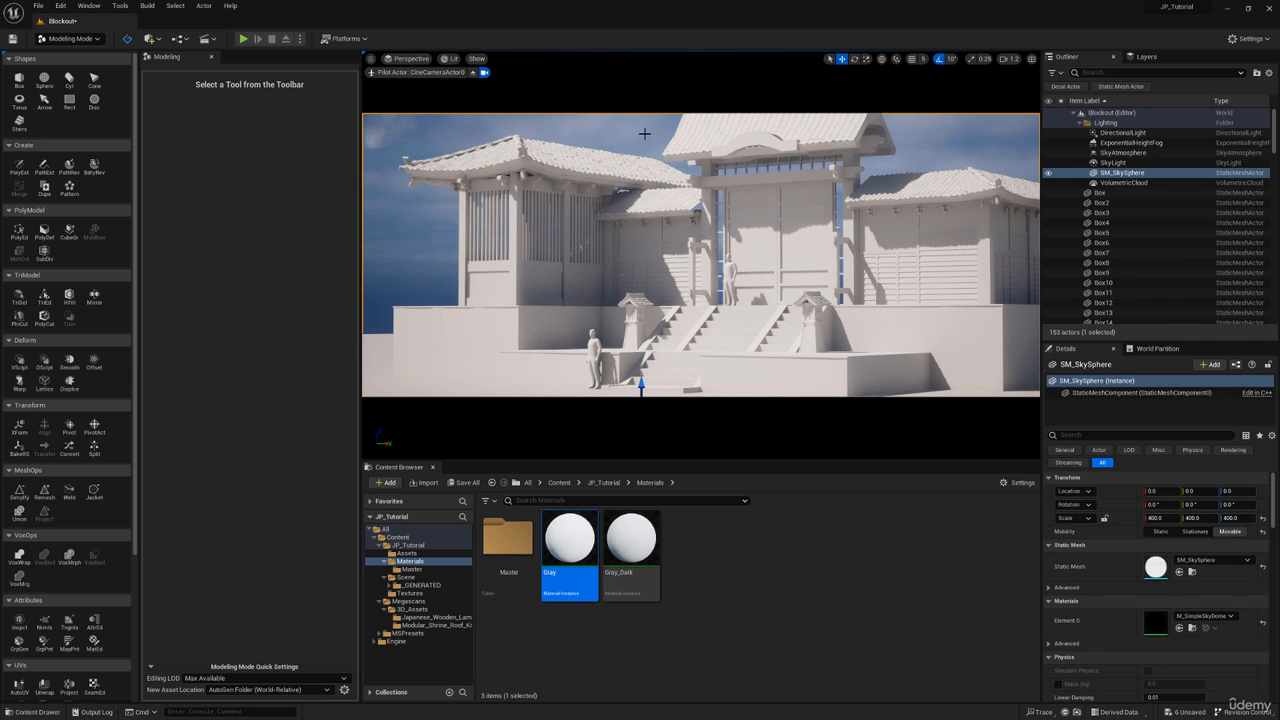
pyautogui.hotkey('ctrl', 'z')
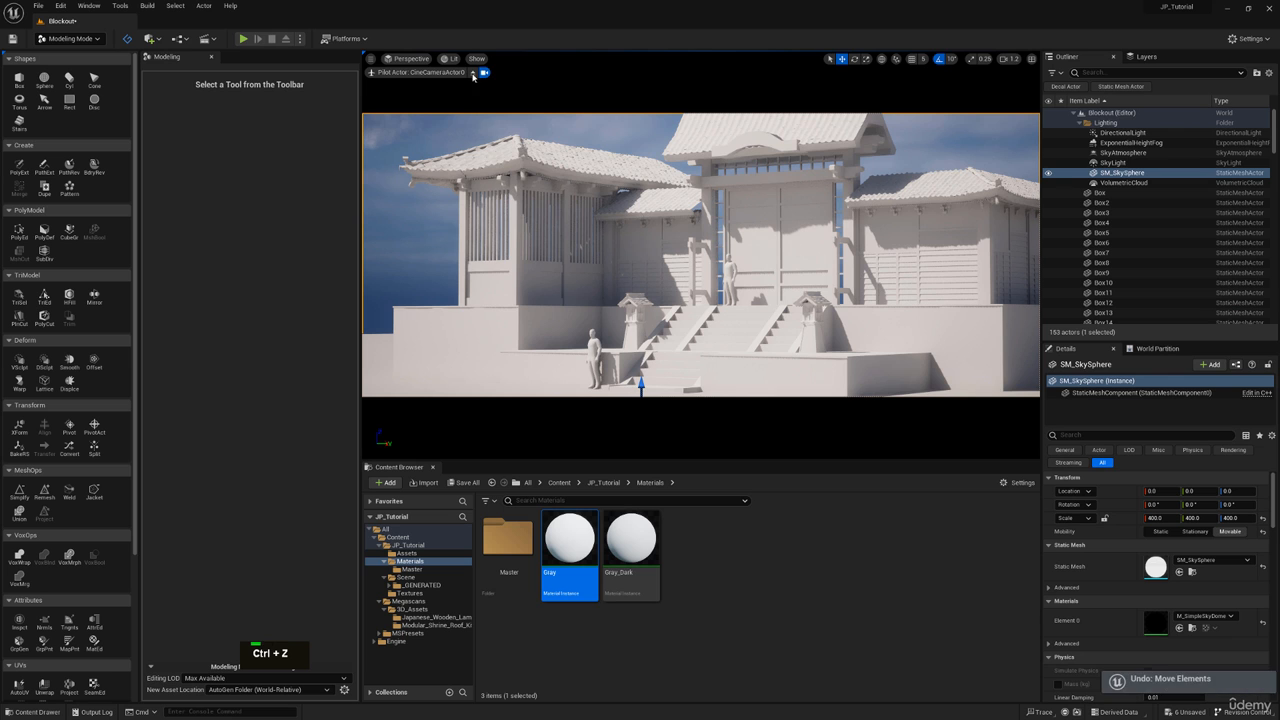
# Step: Leave the camera view and reselect all eight roof pieces of the left tower
pyautogui.click(483, 72)
pyautogui.press('w')
pyautogui.press('a')
pyautogui.moveTo(661, 306); pyautogui.dragTo(661, 306, button='right')
pyautogui.press('e')
pyautogui.press('w')
pyautogui.click(660, 280)
pyautogui.keyDown('ctrl'); pyautogui.click(605, 300); pyautogui.keyUp('ctrl')
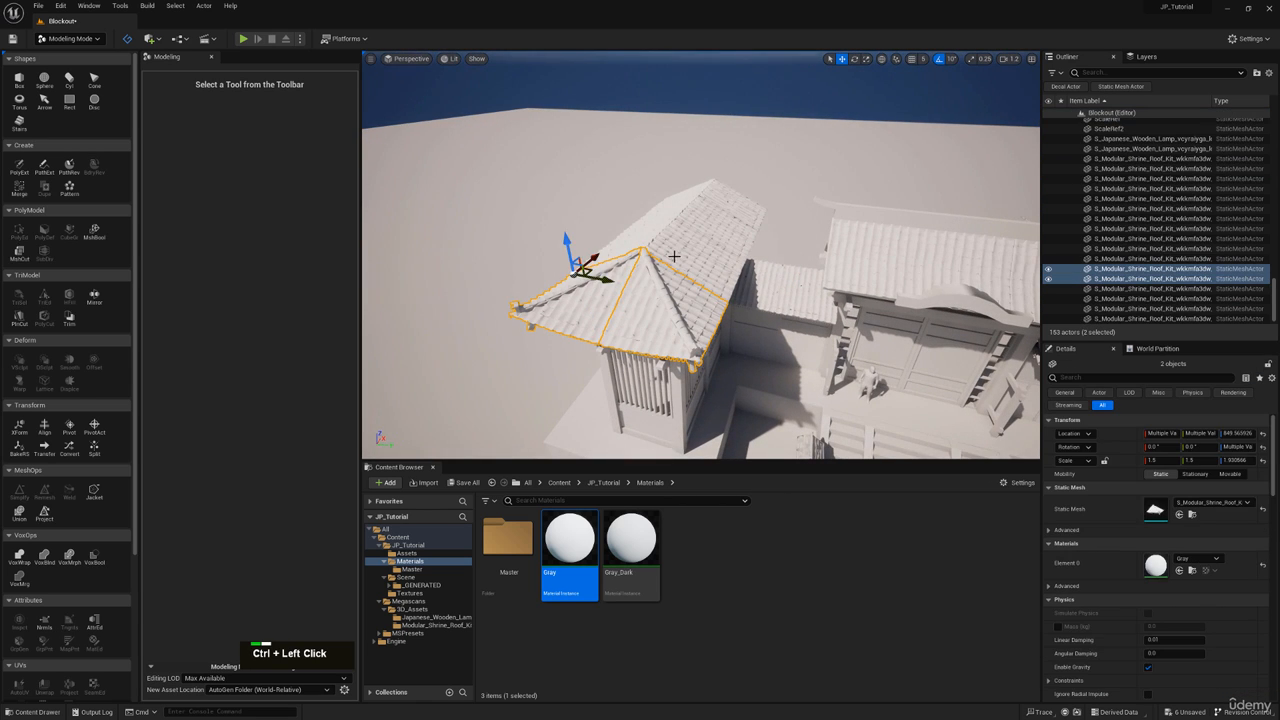
pyautogui.keyDown('ctrl'); pyautogui.click(676, 257); pyautogui.keyUp('ctrl')
pyautogui.keyDown('ctrl'); pyautogui.click(694, 225); pyautogui.keyUp('ctrl')
pyautogui.keyDown('ctrl'); pyautogui.click(699, 227); pyautogui.keyUp('ctrl')
pyautogui.keyDown('ctrl'); pyautogui.click(660, 214); pyautogui.keyUp('ctrl')
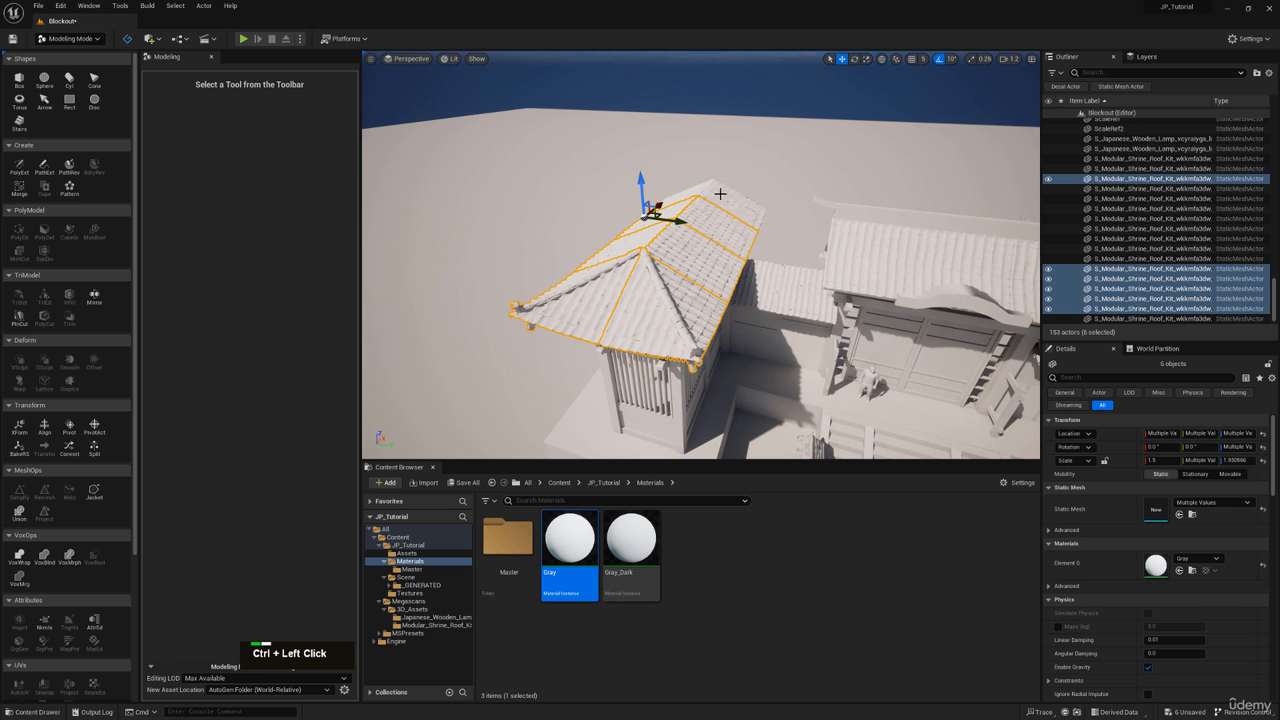
pyautogui.keyDown('ctrl'); pyautogui.click(715, 203); pyautogui.keyUp('ctrl')
pyautogui.keyDown('ctrl'); pyautogui.click(691, 191); pyautogui.keyUp('ctrl')
# Step: Try narrowing the eight selected roof pieces along Y, and undo the scaling
pyautogui.moveTo(691, 191); pyautogui.dragTo(691, 191, button='right')
pyautogui.press('q')
pyautogui.press('a')
pyautogui.press('r')
pyautogui.moveTo(592, 259); pyautogui.dragTo(598, 256)
pyautogui.hotkey('ctrl', 'z')
pyautogui.press('d')
pyautogui.press('e')
pyautogui.moveTo(759, 199); pyautogui.dragTo(759, 199, button='right')
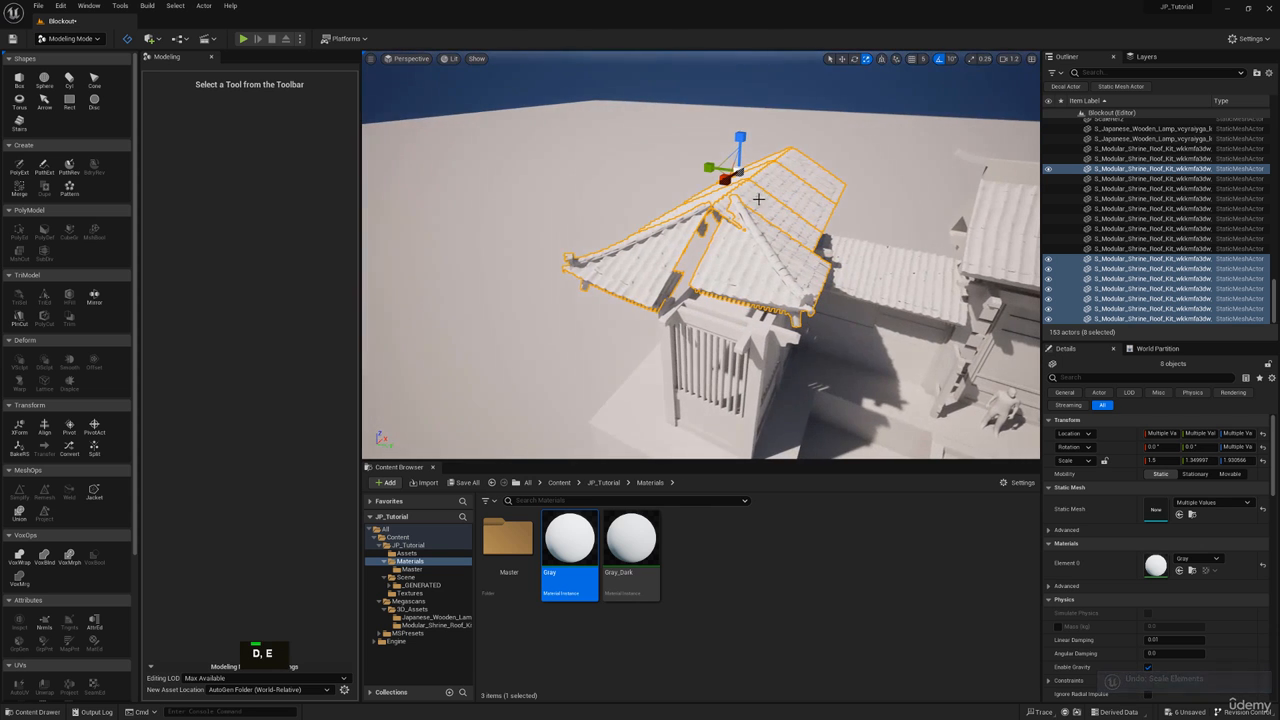
pyautogui.moveTo(665, 201); pyautogui.dragTo(665, 201, button='right')
pyautogui.hotkey('ctrl', 'z')
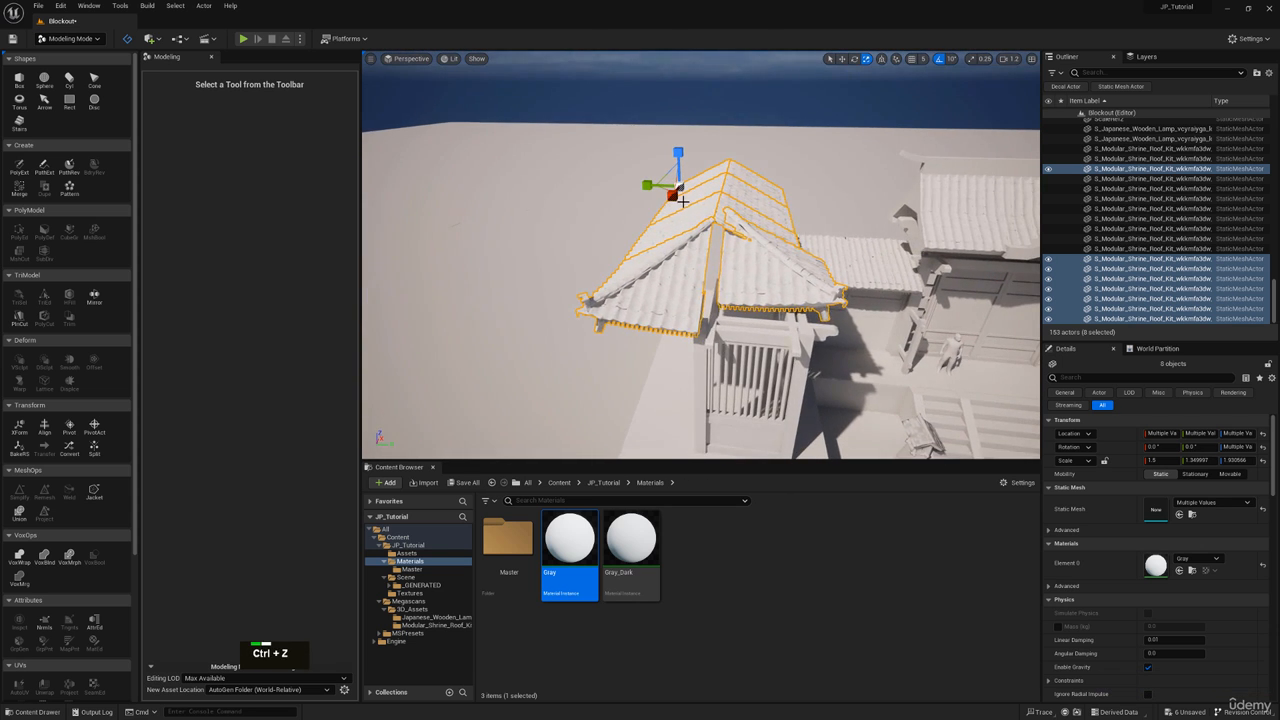
# Step: Nudge the eight roof pieces slightly along Y over the narrowed tower
pyautogui.press('d')
pyautogui.press('q')
pyautogui.moveTo(714, 265); pyautogui.dragTo(714, 265, button='right')
pyautogui.press('a')
pyautogui.press('w')
pyautogui.press('d')
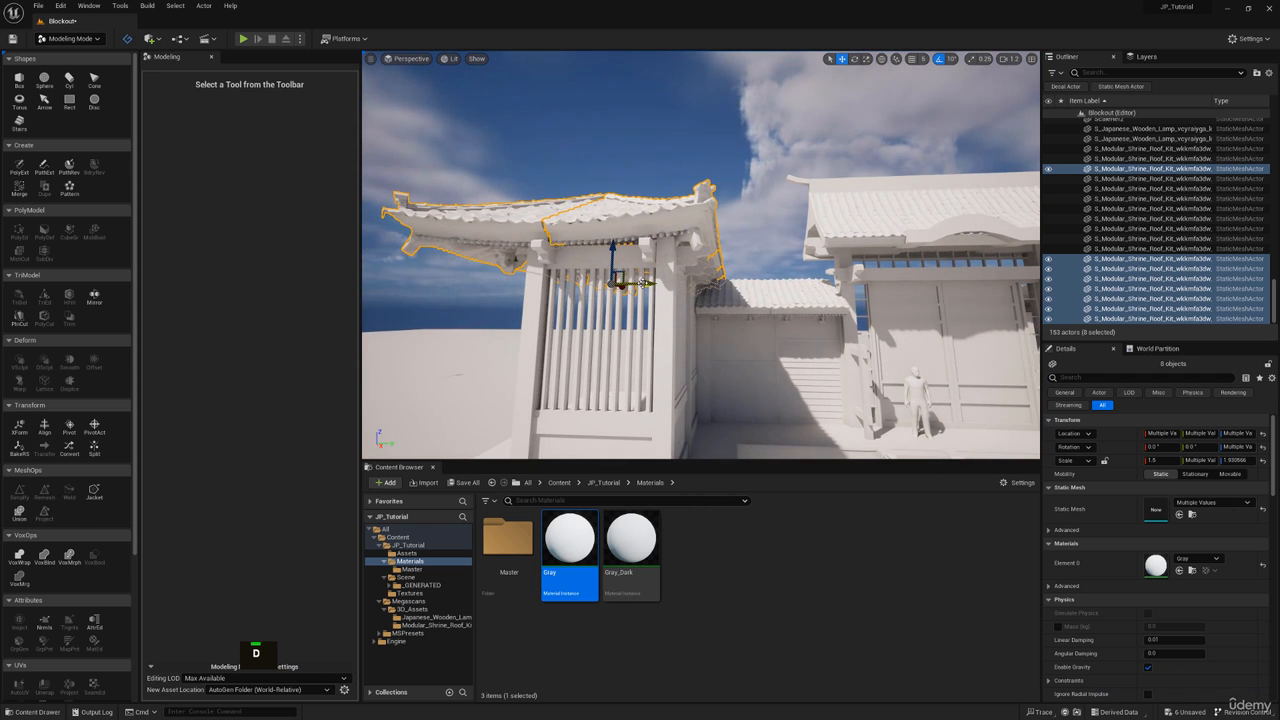
pyautogui.moveTo(643, 283); pyautogui.dragTo(645, 283)
# Step: Try scaling the four roof pieces on the tower's courtyard-side slope, and undo the change
pyautogui.moveTo(676, 244); pyautogui.dragTo(676, 244, button='right')
pyautogui.press('e')
pyautogui.press('a')
pyautogui.press('w')
pyautogui.press('e')
pyautogui.click(715, 232)
pyautogui.keyDown('ctrl'); pyautogui.click(732, 191); pyautogui.keyUp('ctrl')
pyautogui.keyDown('ctrl'); pyautogui.click(741, 166); pyautogui.keyUp('ctrl')
pyautogui.keyDown('ctrl'); pyautogui.click(742, 142); pyautogui.keyUp('ctrl')
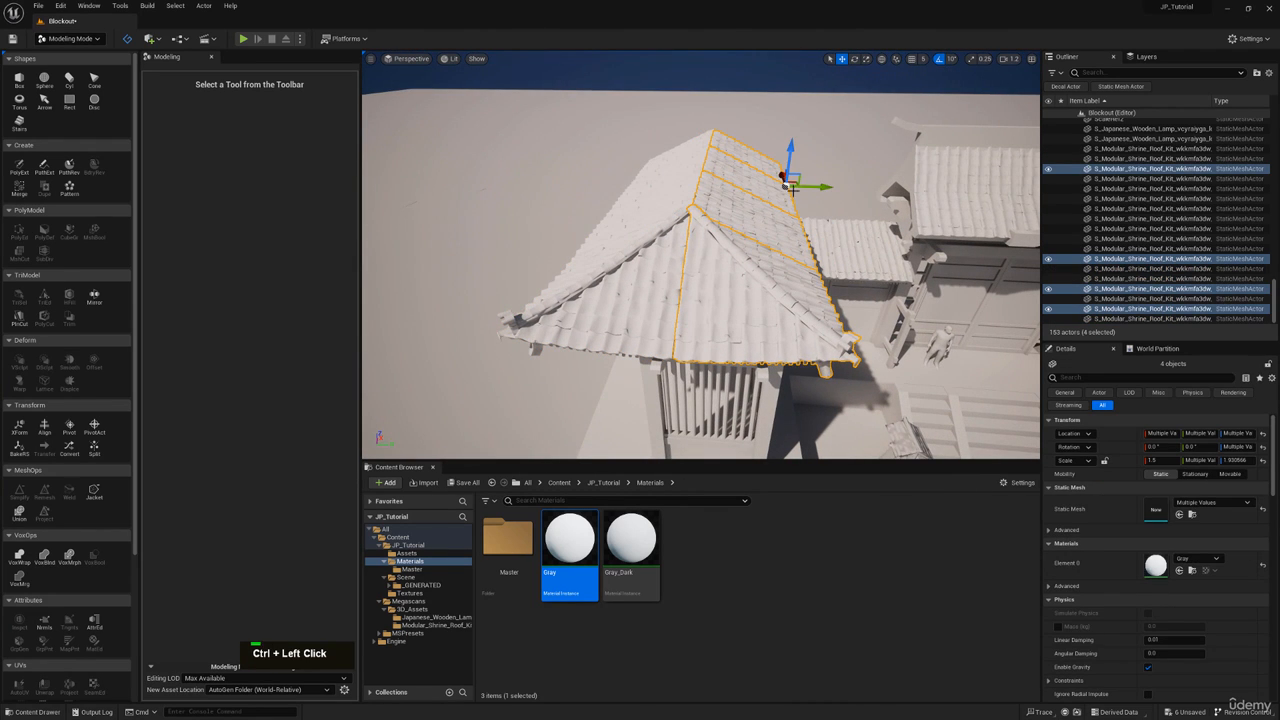
pyautogui.press('r')
pyautogui.moveTo(820, 188); pyautogui.dragTo(815, 195)
pyautogui.hotkey('ctrl', 'z')
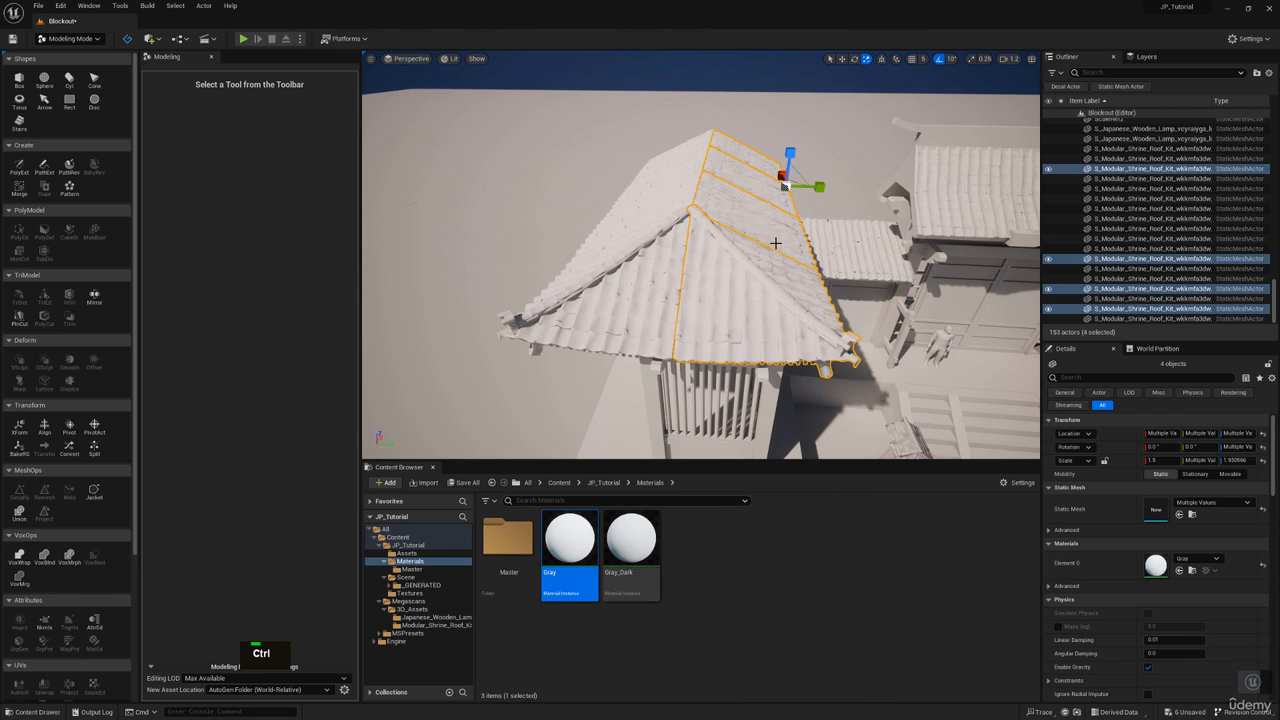
pyautogui.click(720, 240)
pyautogui.moveTo(720, 240); pyautogui.dragTo(720, 240, button='right')
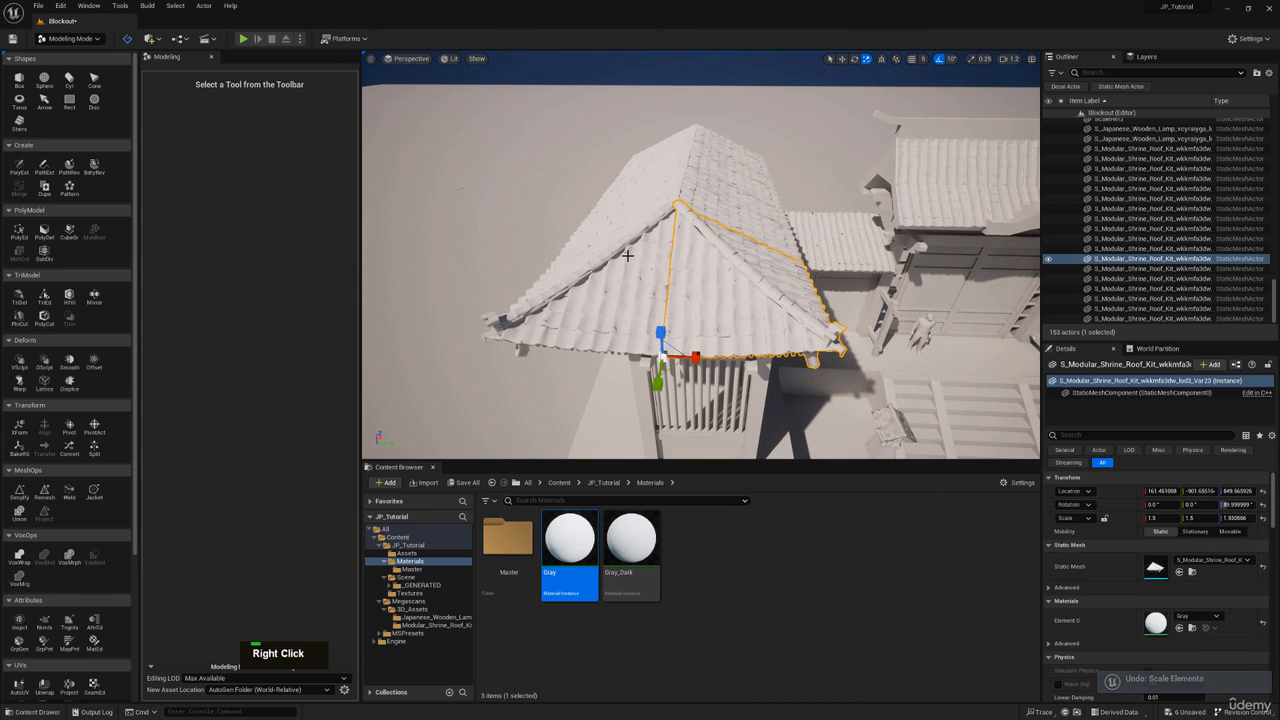
pyautogui.keyDown('ctrl'); pyautogui.click(629, 259); pyautogui.keyUp('ctrl')
pyautogui.press('r')
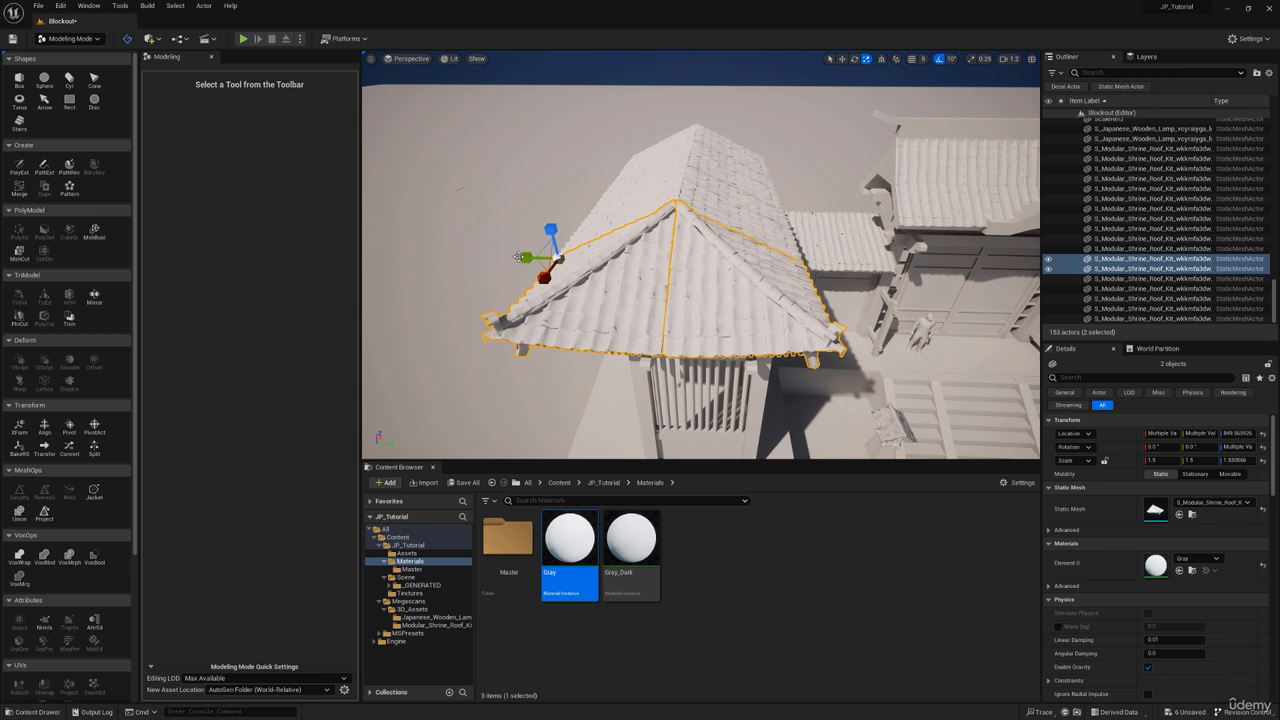
# Step: Select the four roof pieces on the tower's outer slope and move them inward along Y to about -1032
pyautogui.press('w')
pyautogui.press('d')
pyautogui.press('q')
pyautogui.moveTo(711, 206); pyautogui.dragTo(704, 248, button='right')
pyautogui.press('a')
pyautogui.press('e')
pyautogui.click(692, 262)
pyautogui.keyDown('ctrl'); pyautogui.click(682, 211); pyautogui.keyUp('ctrl')
pyautogui.keyDown('ctrl'); pyautogui.click(681, 172); pyautogui.keyUp('ctrl')
pyautogui.keyDown('ctrl'); pyautogui.click(684, 146); pyautogui.keyUp('ctrl')
pyautogui.press('q')
pyautogui.press('d')
pyautogui.press('a')
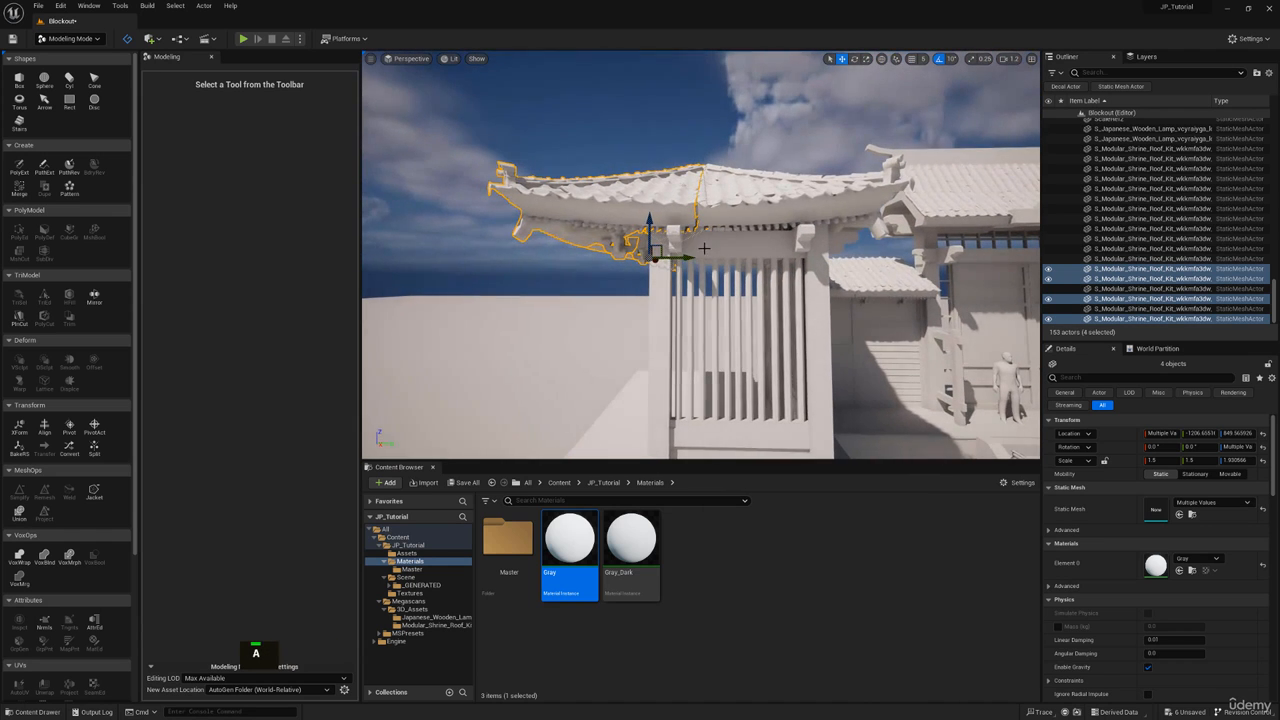
pyautogui.moveTo(688, 257); pyautogui.dragTo(726, 253)
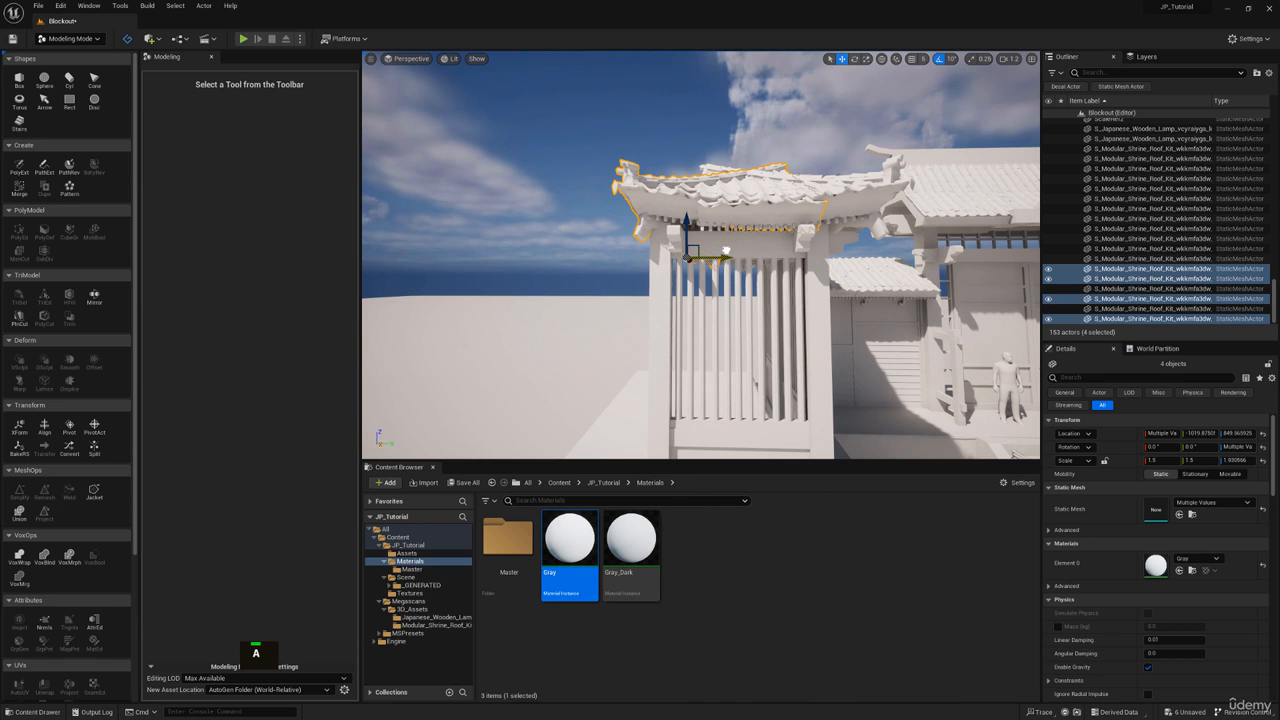
pyautogui.moveTo(726, 251); pyautogui.dragTo(723, 251)
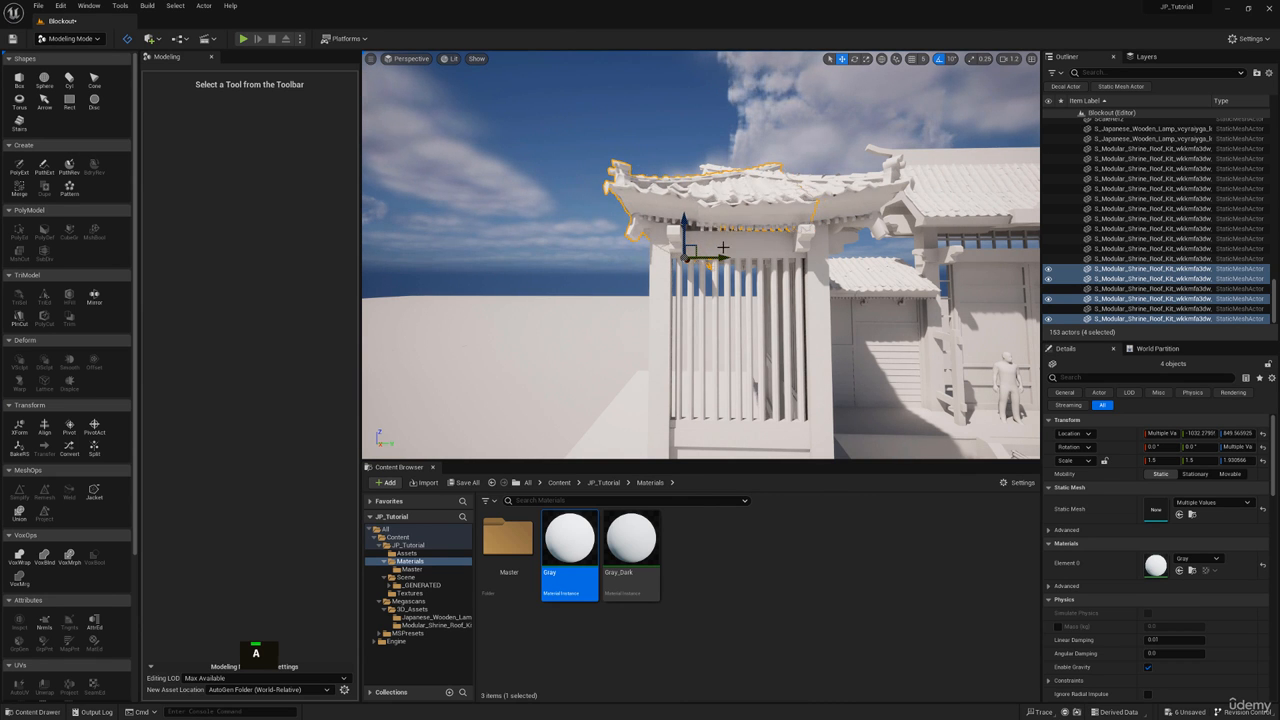
# Step: Delete the four selected outer-slope roof pieces
pyautogui.press('e')
pyautogui.moveTo(723, 251); pyautogui.dragTo(724, 280, button='right')
pyautogui.press('Delete')
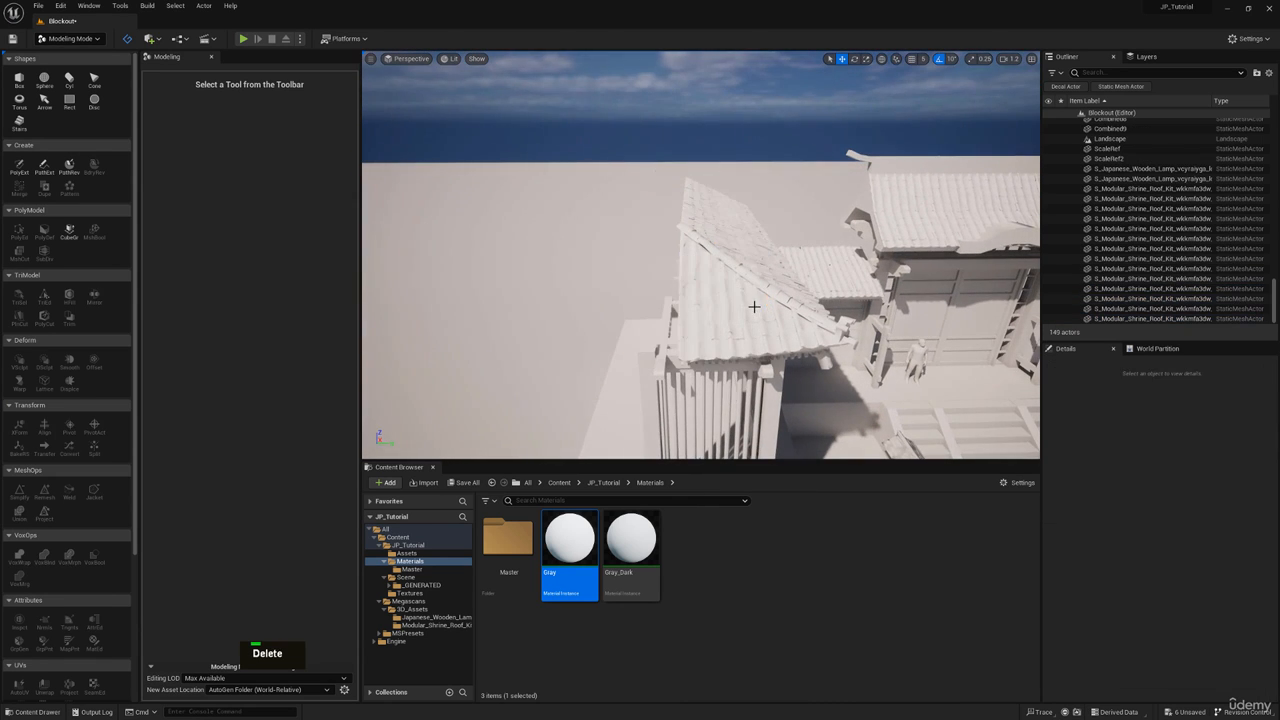
# Step: Select the remaining front roof piece and check the halved tower roof through CineCameraActor0
pyautogui.click(736, 293)
pyautogui.press('q')
pyautogui.moveTo(734, 292); pyautogui.dragTo(736, 240, button='right')
pyautogui.press('d')
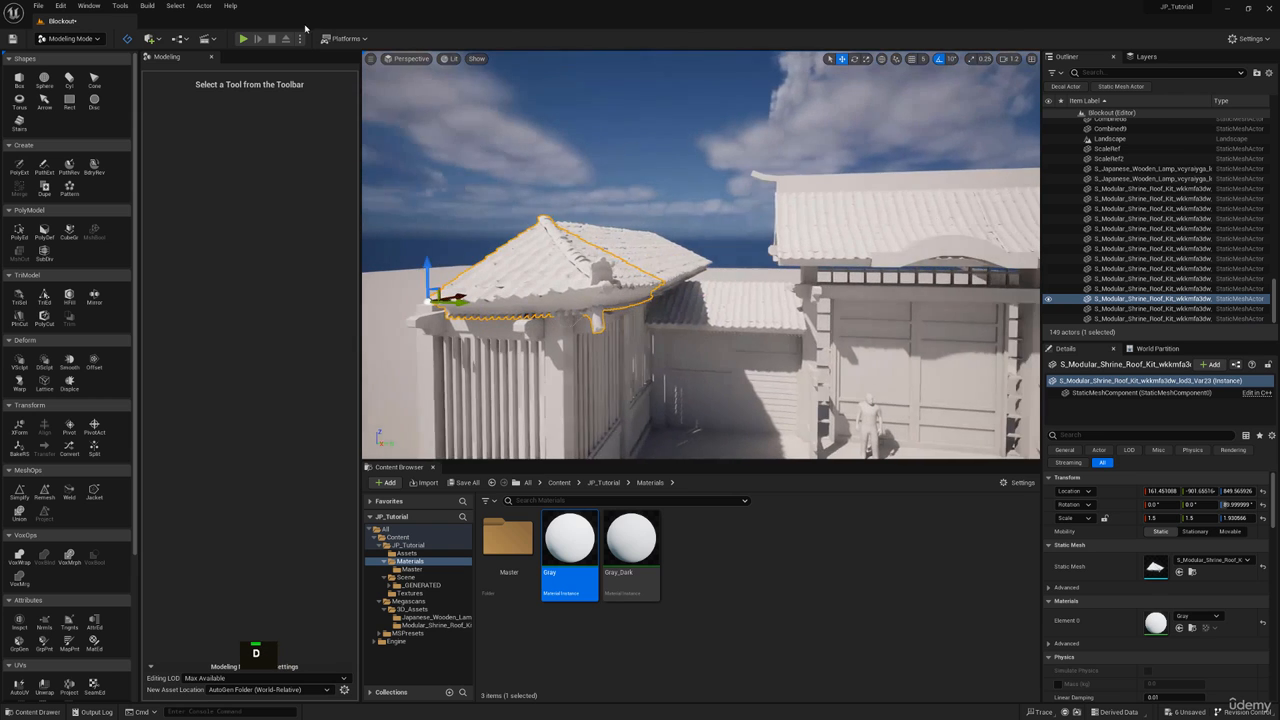
pyautogui.click(410, 58)
pyautogui.click(430, 170)
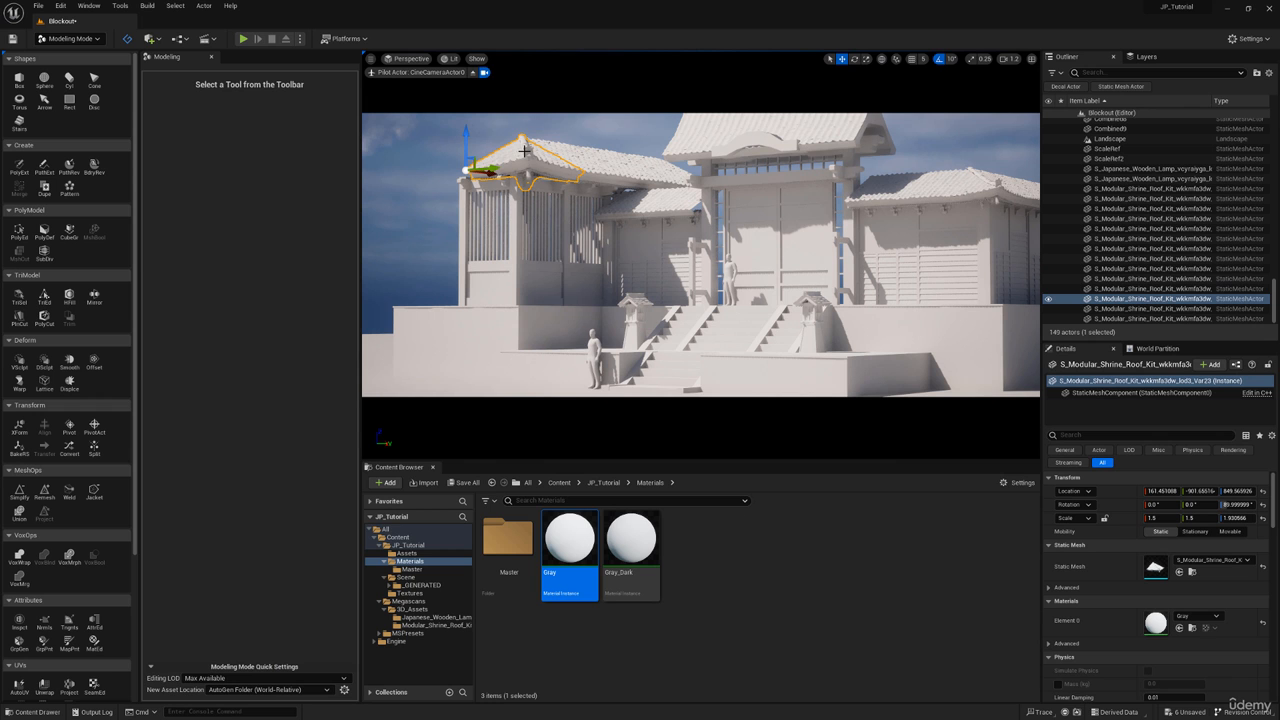
pyautogui.click(474, 72)
# Step: Select the four bracket beams under the tower's courtyard-side eave
pyautogui.press('w')
pyautogui.moveTo(600, 200); pyautogui.dragTo(741, 202, button='right')
pyautogui.keyDown('ctrl'); pyautogui.click(741, 202); pyautogui.keyUp('ctrl')
pyautogui.keyDown('ctrl'); pyautogui.click(742, 203); pyautogui.keyUp('ctrl')
pyautogui.keyDown('ctrl'); pyautogui.click(728, 178); pyautogui.keyUp('ctrl')
pyautogui.keyDown('ctrl'); pyautogui.click(646, 74); pyautogui.keyUp('ctrl')
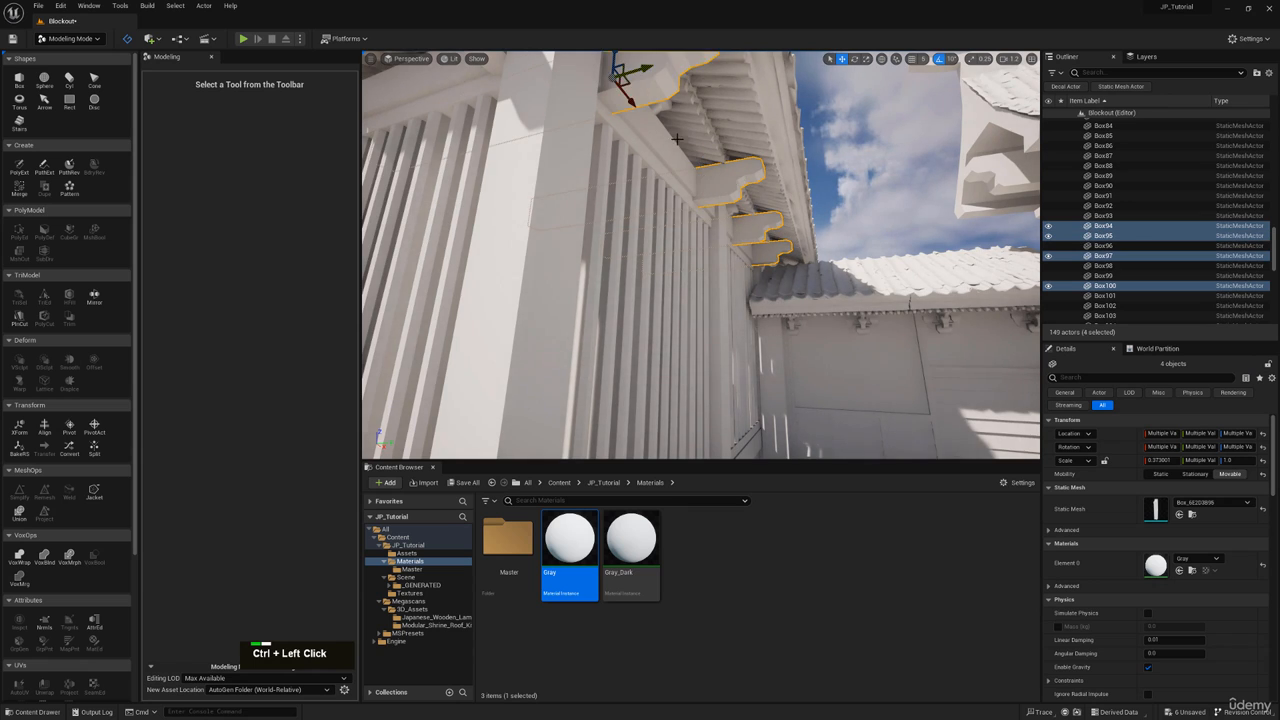
# Step: Duplicate the tower's front roof piece as its own mesh asset, deleting the input object
pyautogui.press('s')
pyautogui.moveTo(646, 74); pyautogui.dragTo(726, 187, button='right')
pyautogui.press('e')
pyautogui.press('a')
pyautogui.click(726, 187)
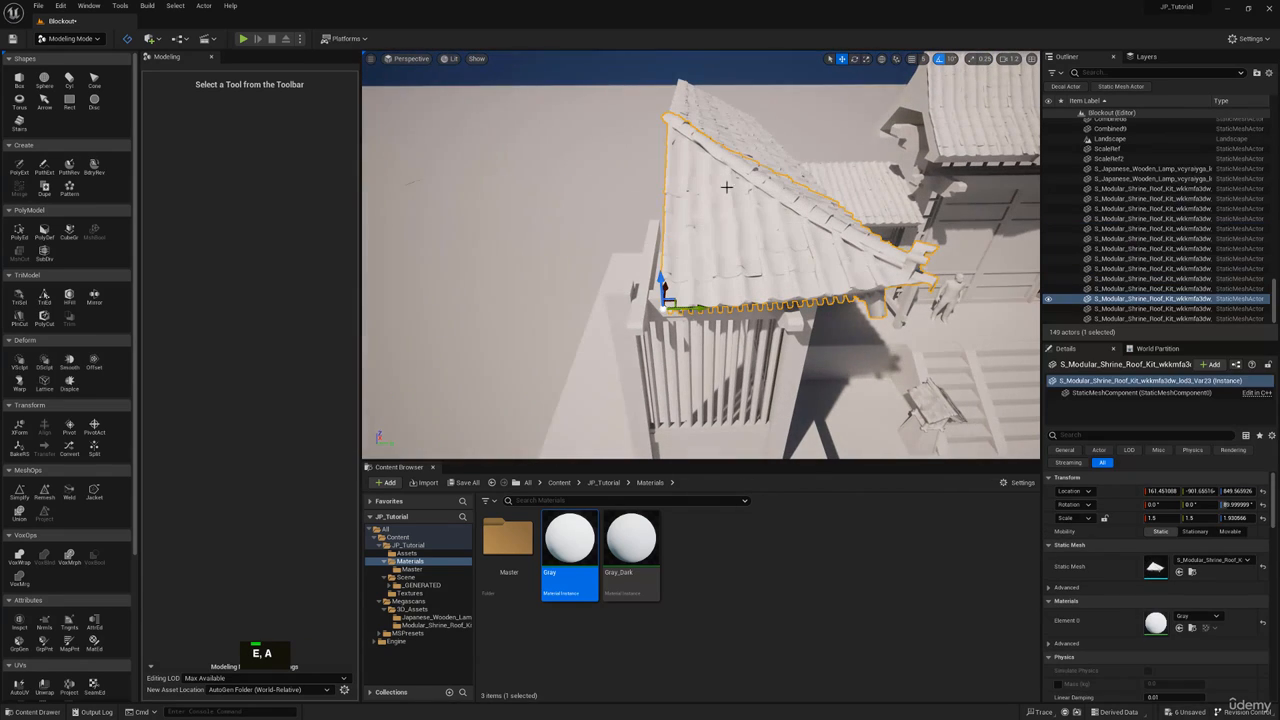
pyautogui.click(44, 188)
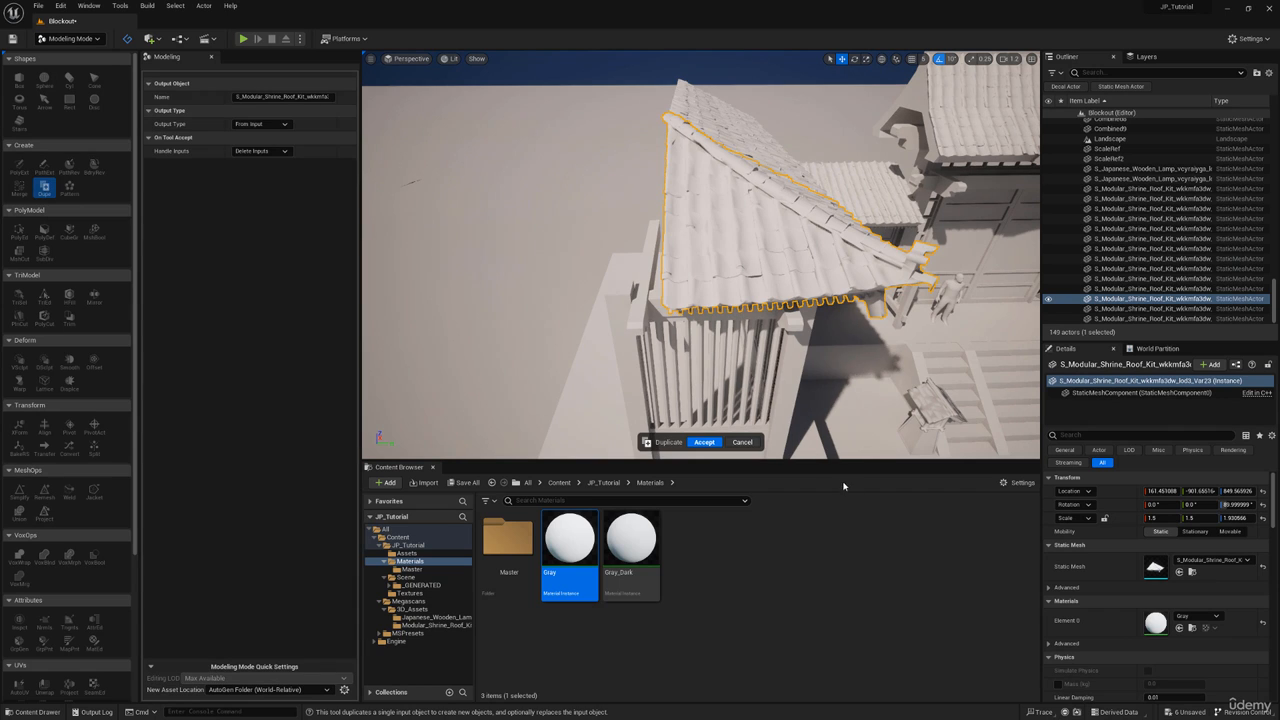
pyautogui.click(704, 442)
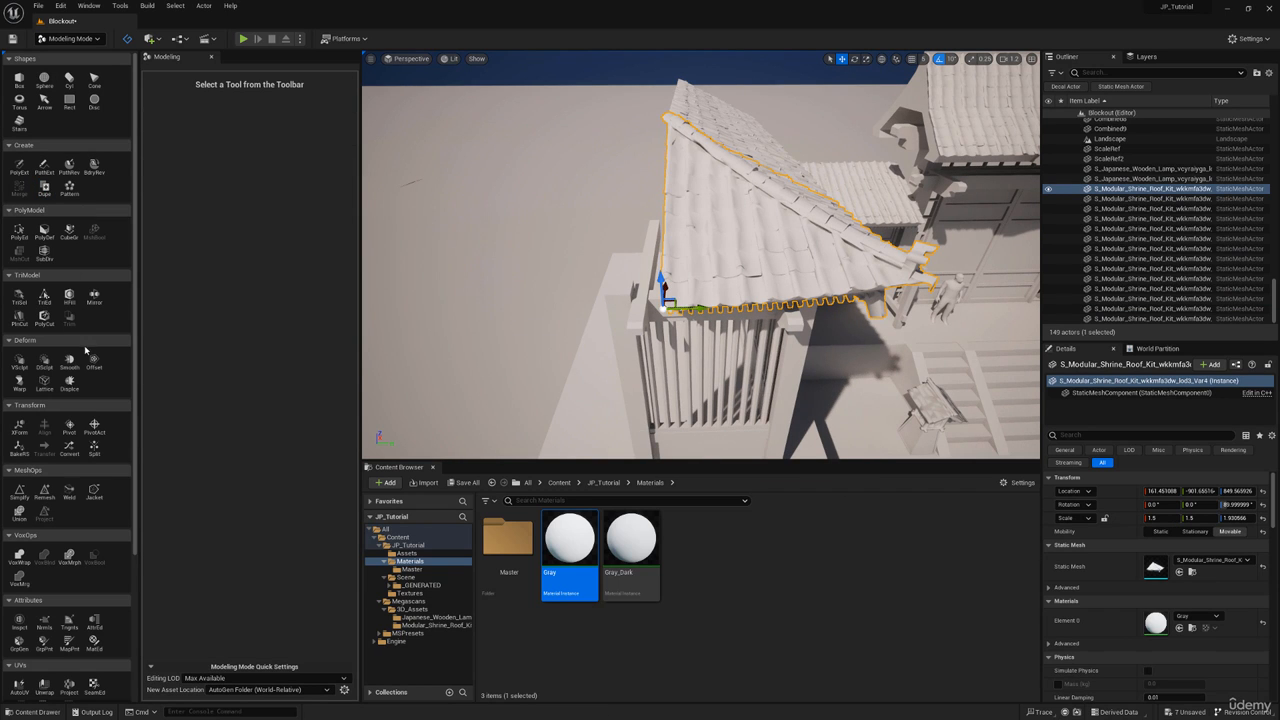
# Step: Mirror and append the front roof piece across a vertical plane at Y about -841
pyautogui.click(94, 296)
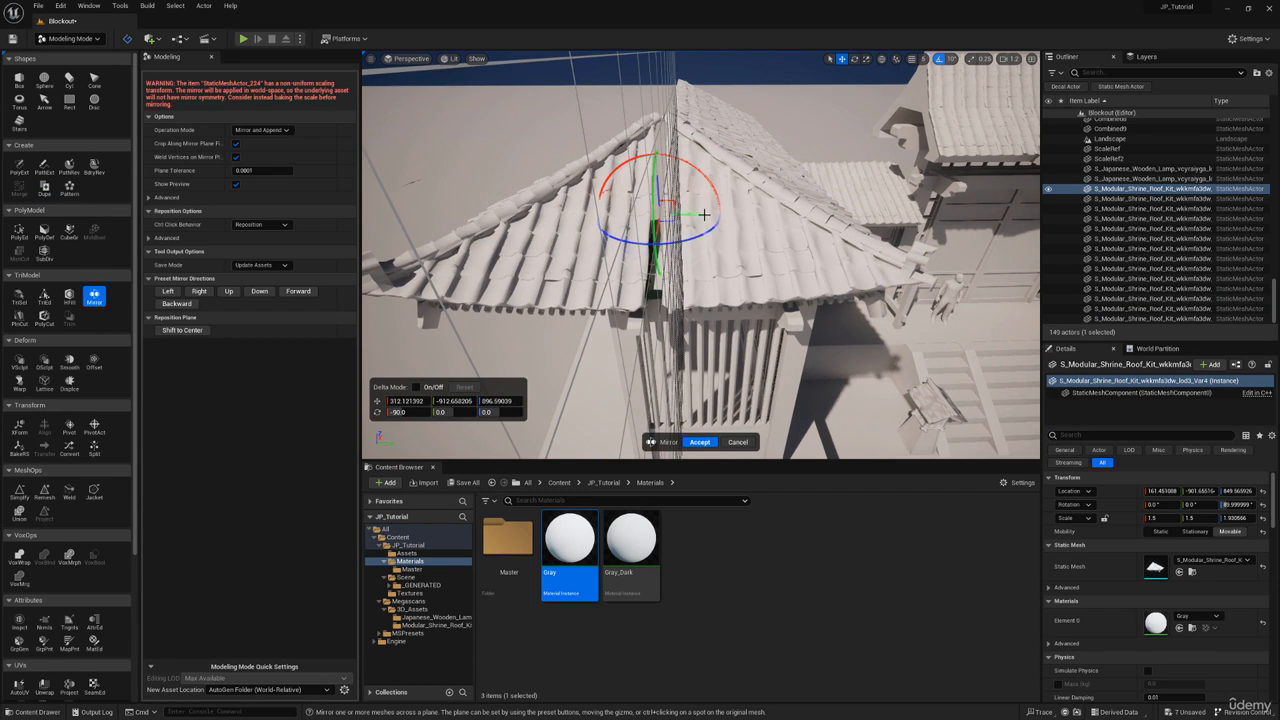
pyautogui.moveTo(699, 213); pyautogui.dragTo(767, 206)
pyautogui.press('q')
pyautogui.press('s')
pyautogui.moveTo(767, 206); pyautogui.dragTo(765, 90, button='right')
pyautogui.press('w')
pyautogui.press('q')
pyautogui.moveTo(704, 236); pyautogui.dragTo(690, 229)
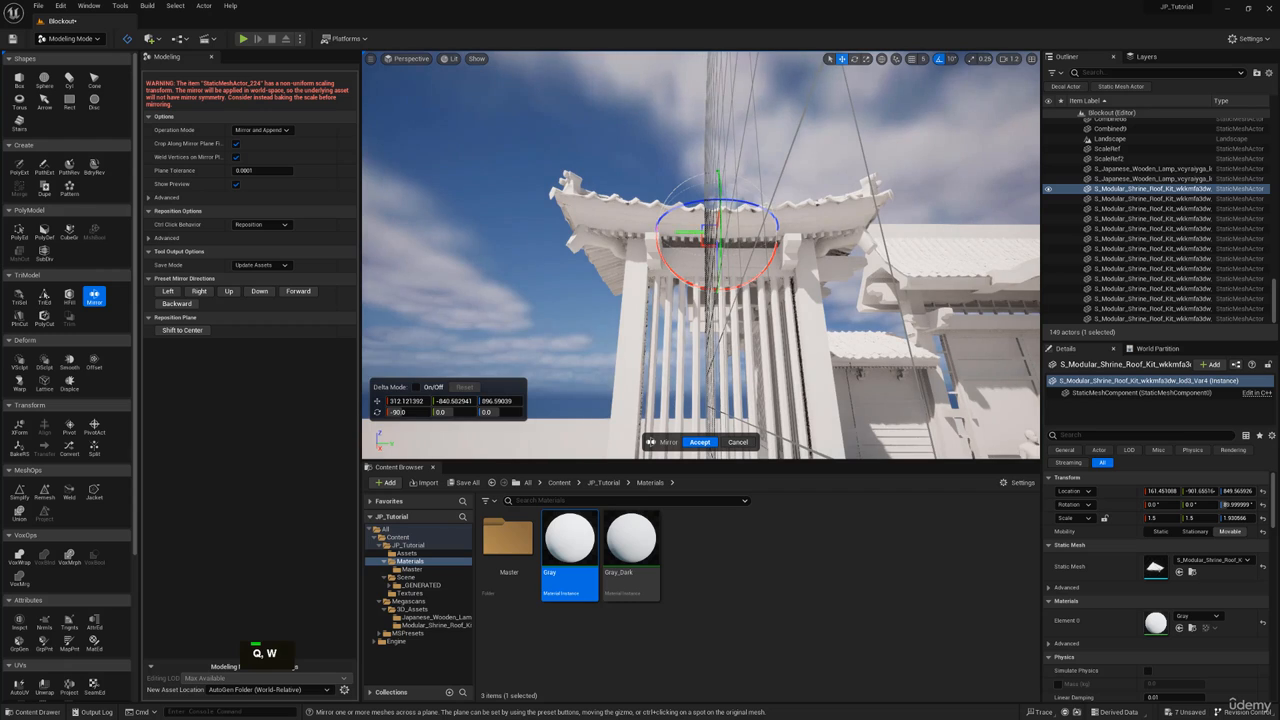
pyautogui.press('e')
pyautogui.moveTo(690, 229); pyautogui.dragTo(705, 413, button='right')
pyautogui.click(705, 442)
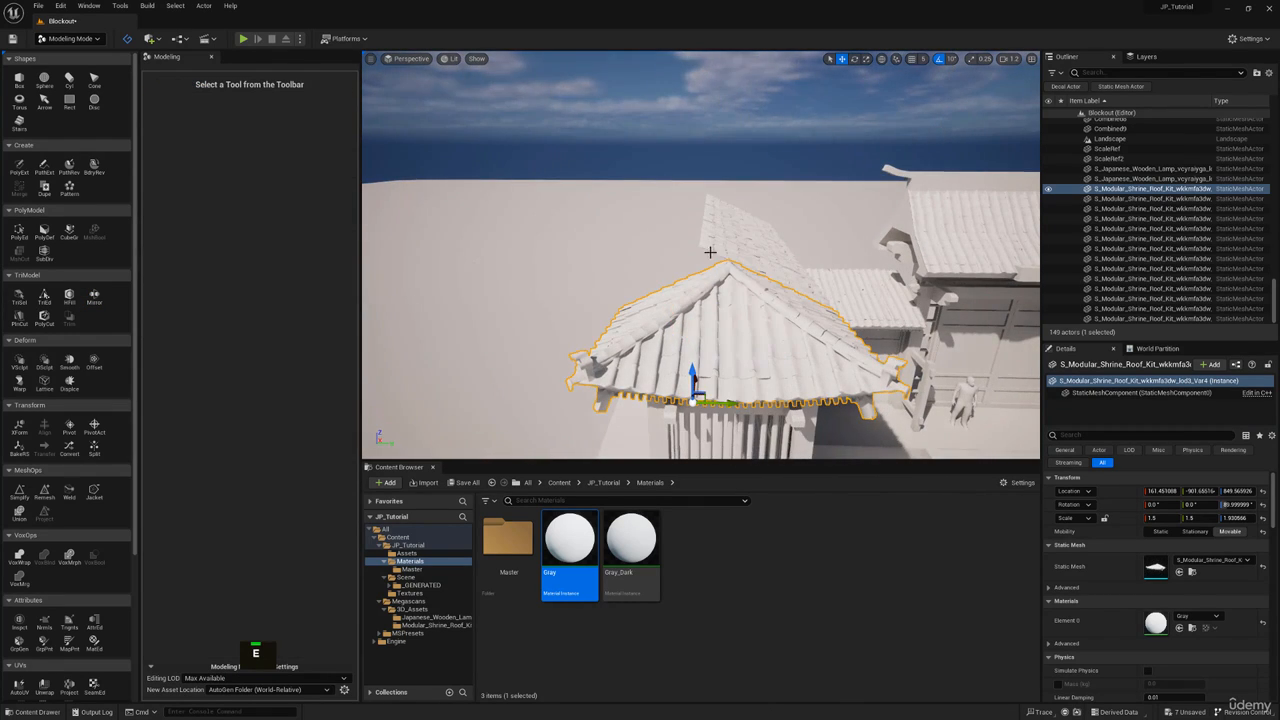
# Step: Scale the three roof pieces behind the mirrored front to about 1.19 in Y and 1.59 in Z, checking through CineCameraActor0
pyautogui.press('w')
pyautogui.moveTo(709, 249); pyautogui.dragTo(708, 240, button='right')
pyautogui.click(712, 211)
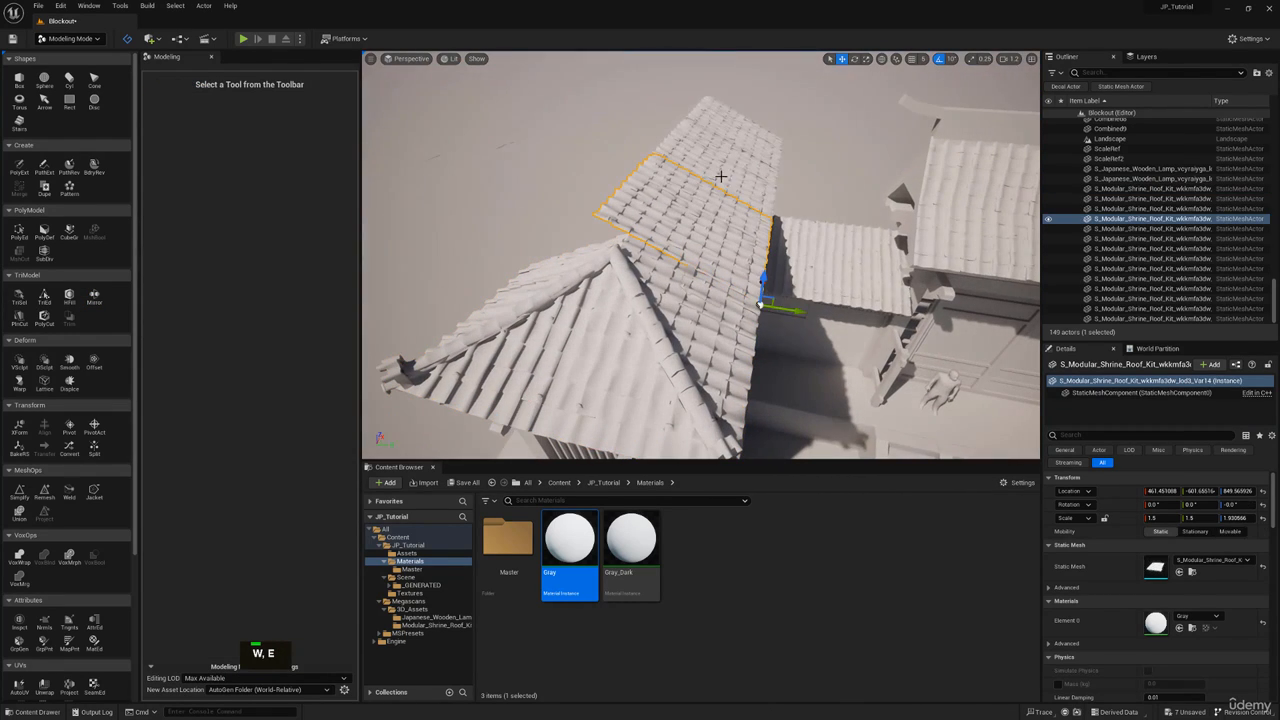
pyautogui.keyDown('ctrl'); pyautogui.click(721, 166); pyautogui.keyUp('ctrl')
pyautogui.keyDown('ctrl'); pyautogui.click(733, 133); pyautogui.keyUp('ctrl')
pyautogui.keyDown('ctrl'); pyautogui.doubleClick(740, 251); pyautogui.keyUp('ctrl')
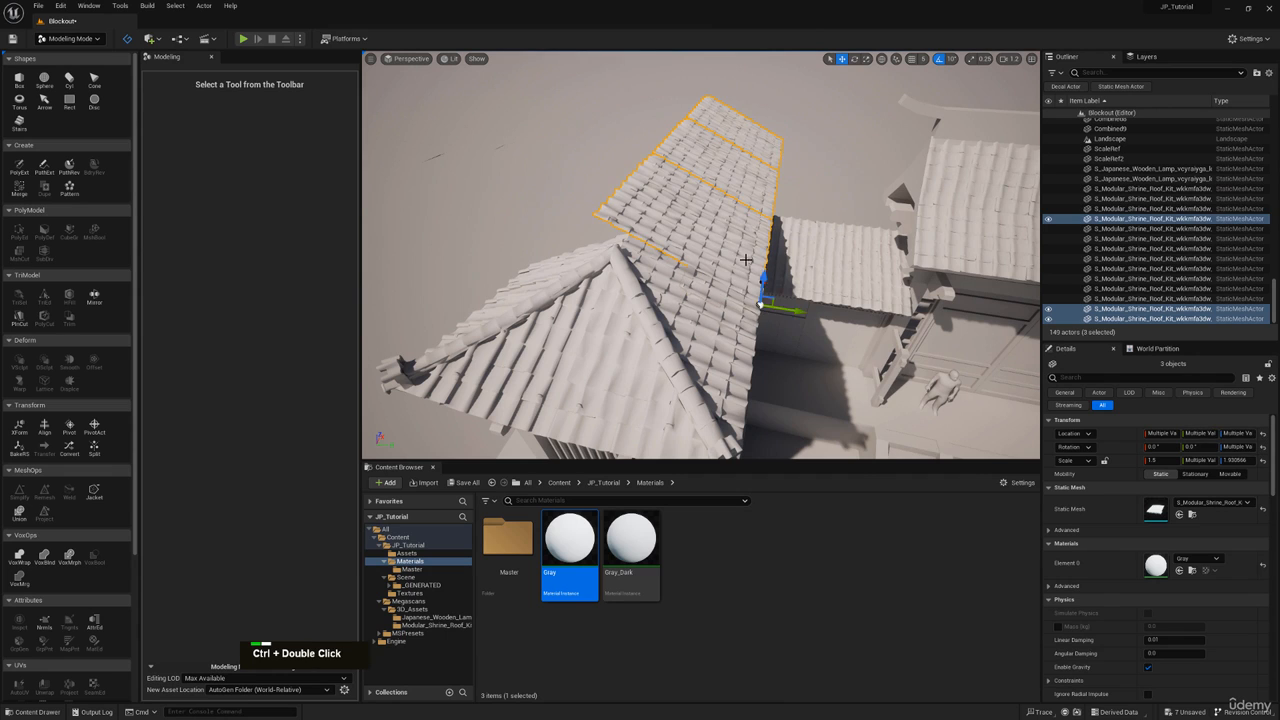
pyautogui.press('r')
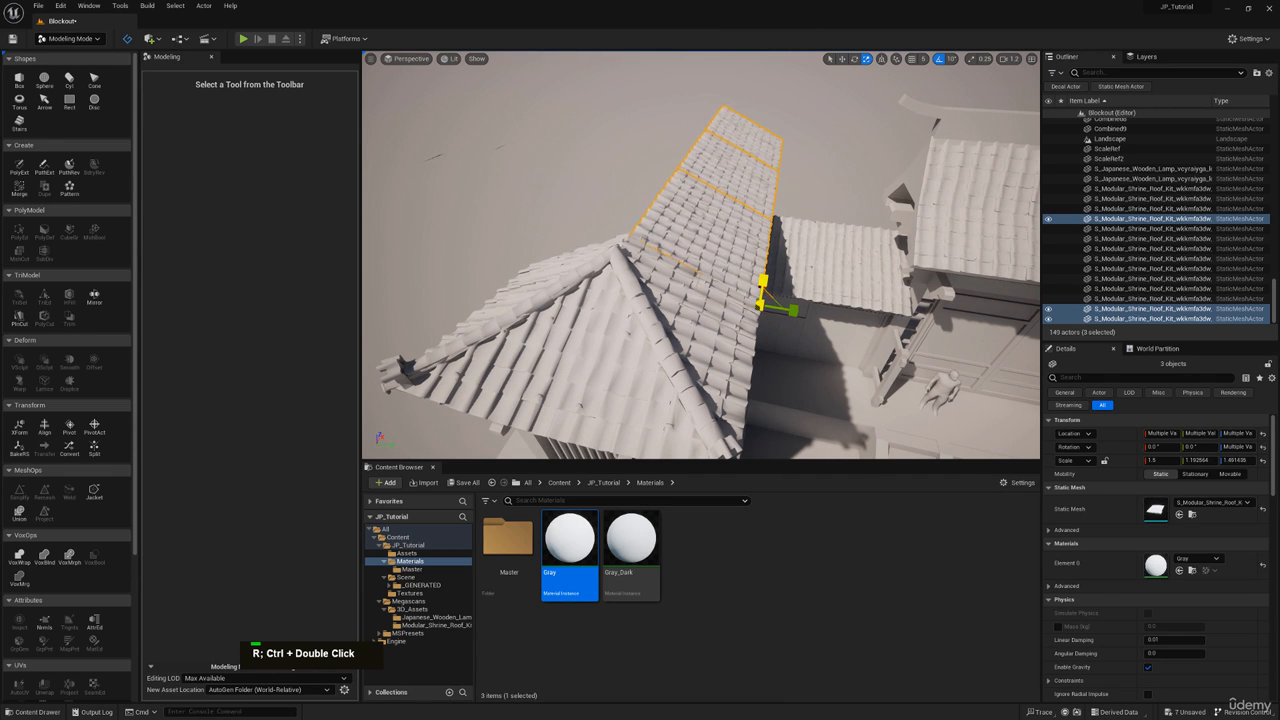
pyautogui.click(424, 60)
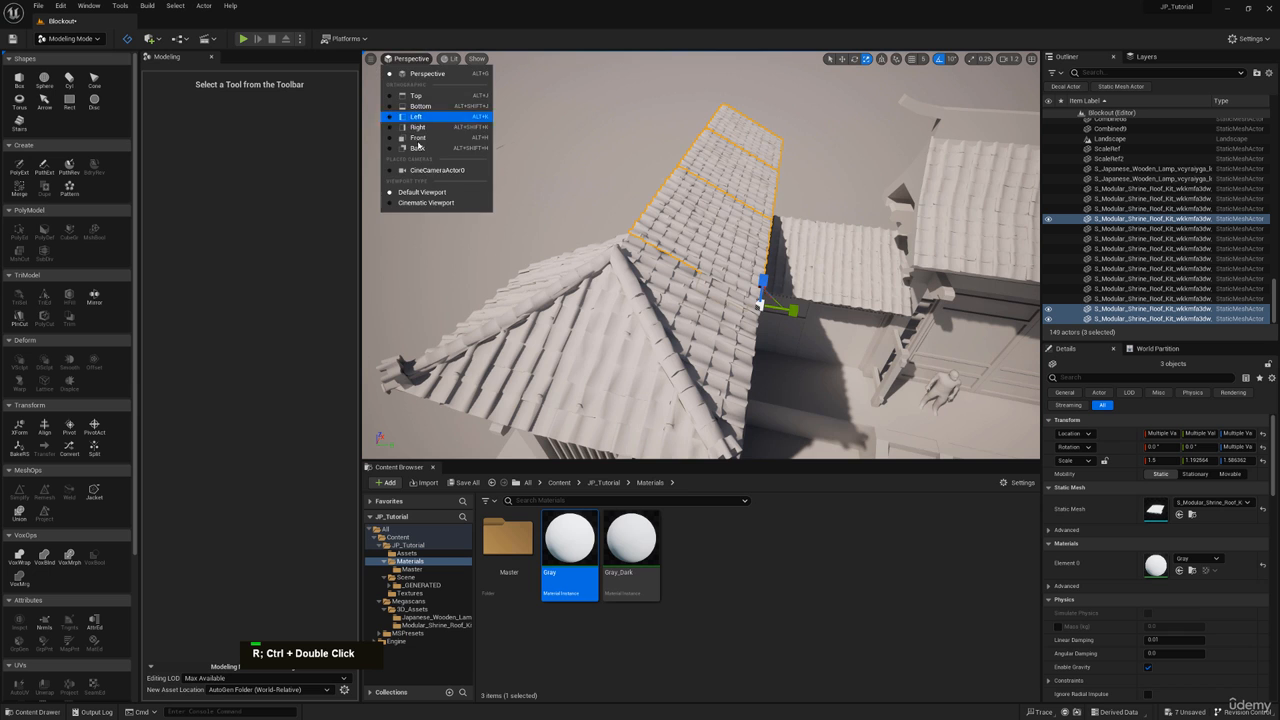
pyautogui.click(426, 167)
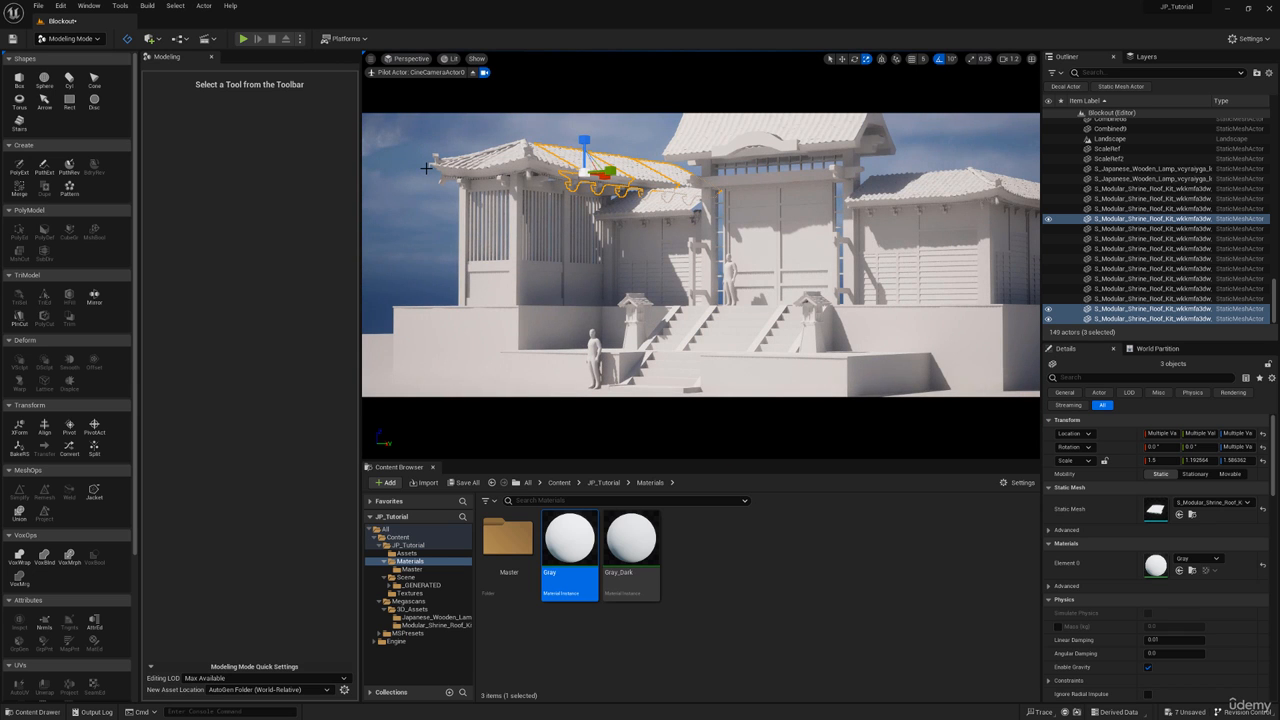
pyautogui.click(473, 74)
# Step: Copy and paste the three scaled roof pieces and rotate the copies 180° about Z
pyautogui.press('w')
pyautogui.moveTo(610, 240); pyautogui.dragTo(626, 260, button='right')
pyautogui.press('e')
pyautogui.press('a')
pyautogui.press('w')
pyautogui.press('s')
pyautogui.hotkey('ctrl', 'c')
pyautogui.hotkey('ctrl', 'v')
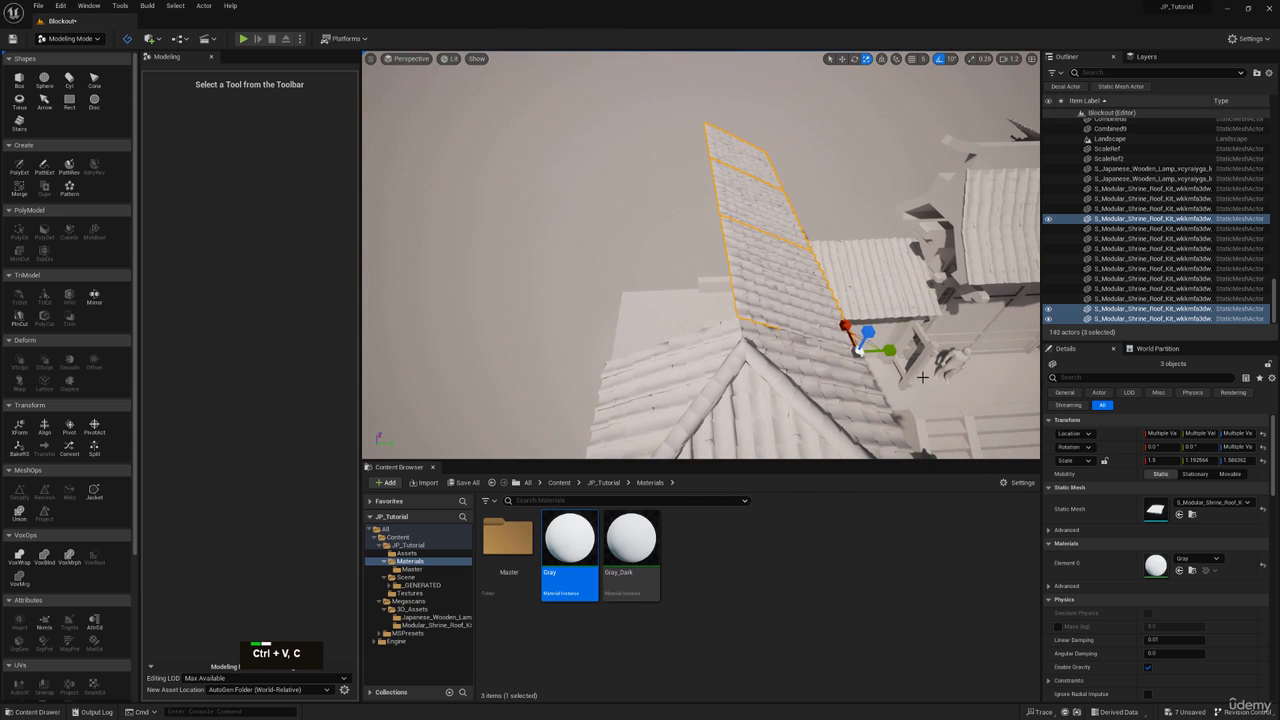
pyautogui.press('e')
pyautogui.moveTo(766, 213); pyautogui.dragTo(645, 190)
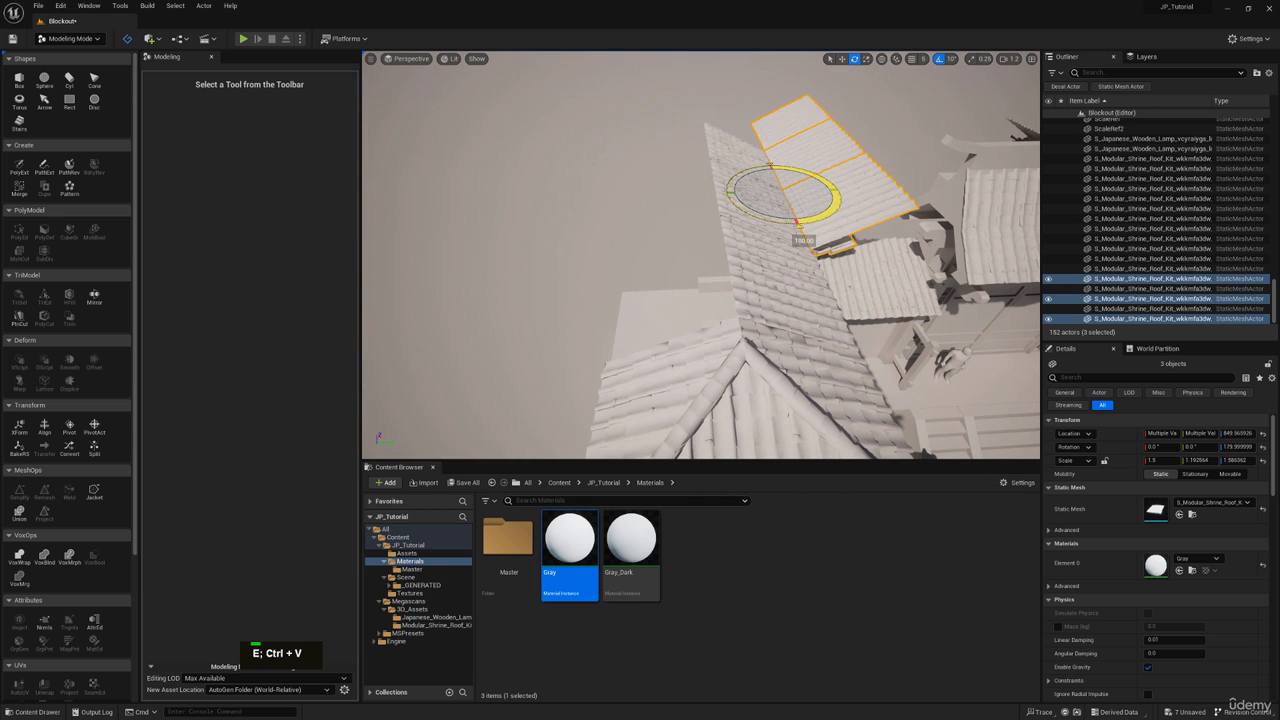
# Step: Move the rotated roof copies onto the tower's outer slope to meet at the ridge, and check the roof through CineCameraActor0
pyautogui.press('w')
pyautogui.moveTo(822, 196); pyautogui.dragTo(677, 211)
pyautogui.press('a')
pyautogui.moveTo(677, 211); pyautogui.dragTo(820, 250, button='right')
pyautogui.moveTo(428, 251); pyautogui.dragTo(548, 270)
pyautogui.press('a')
pyautogui.moveTo(627, 251); pyautogui.dragTo(855, 203, button='right')
pyautogui.press('q')
pyautogui.click(416, 59)
pyautogui.click(432, 170)
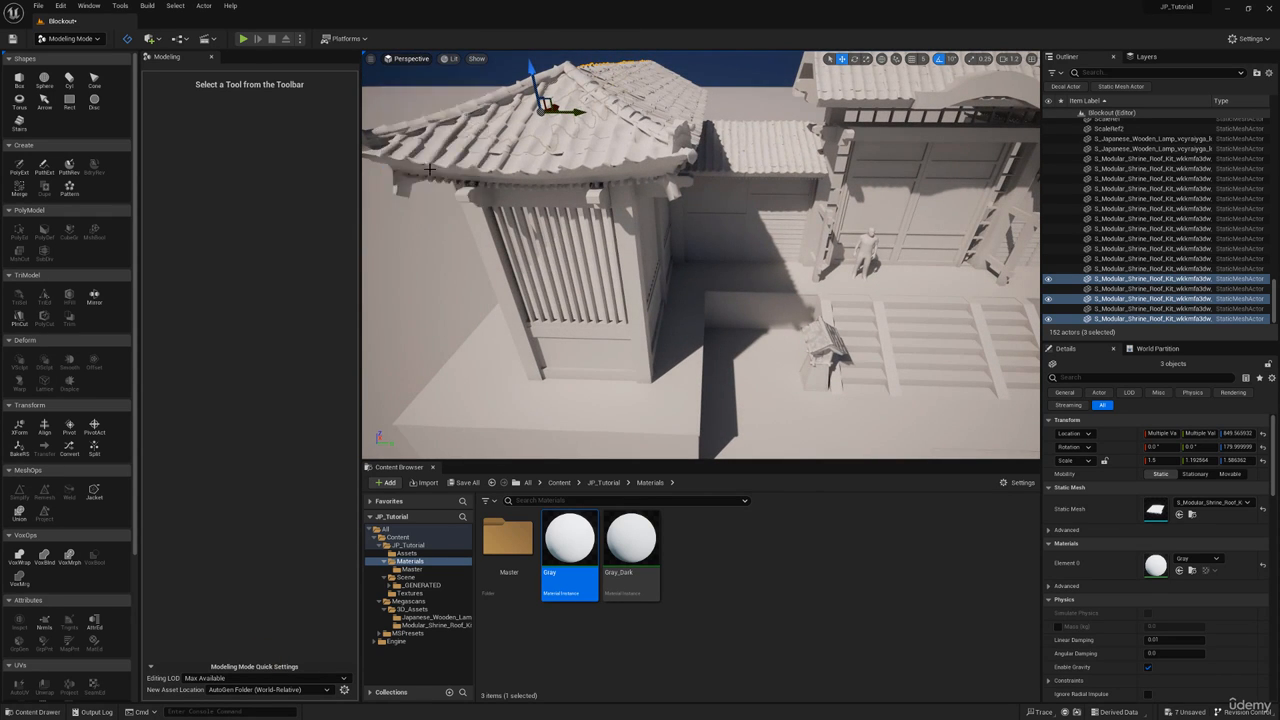
pyautogui.click(577, 134)
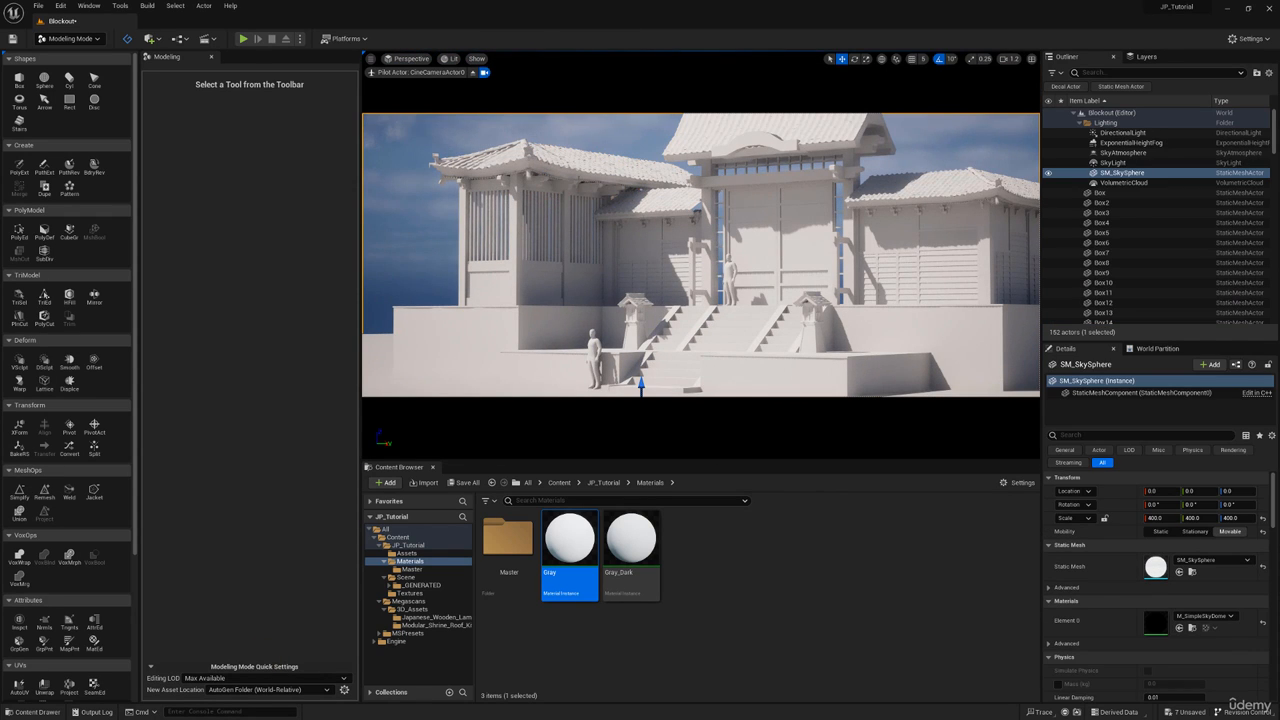
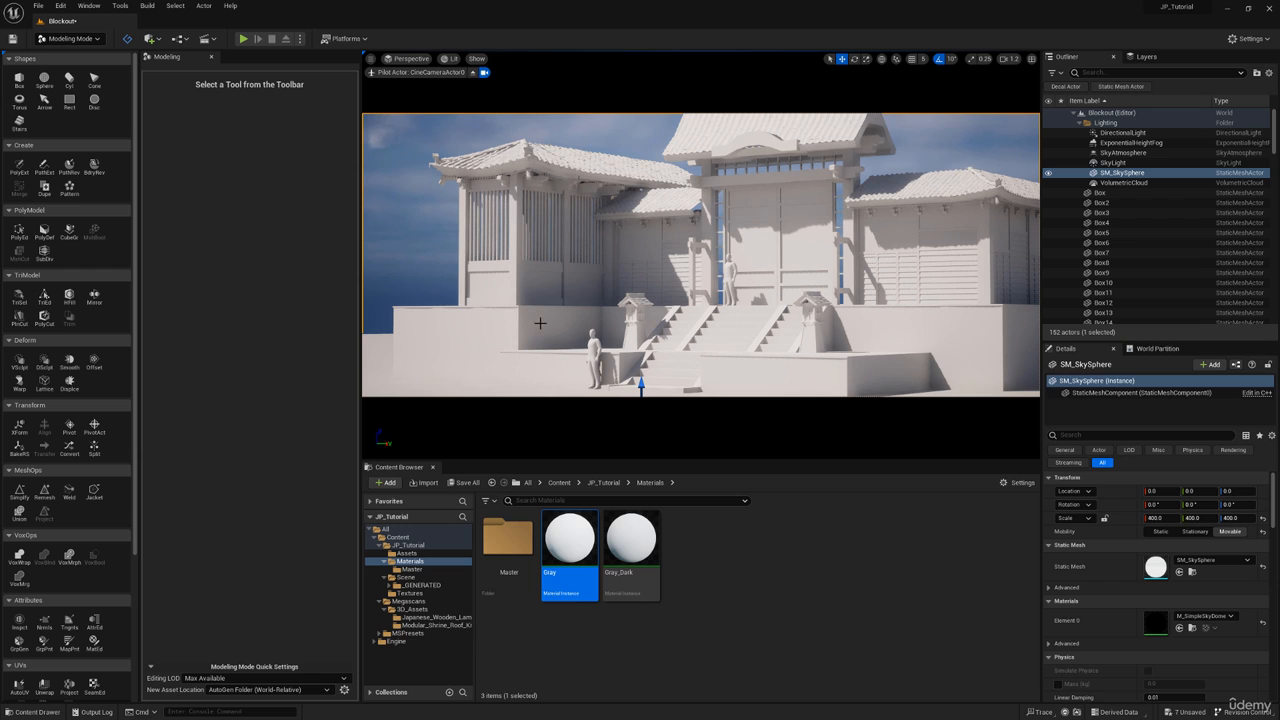
# Step: Select the five platform base blocks beneath and beside the left tower
pyautogui.click(490, 302)
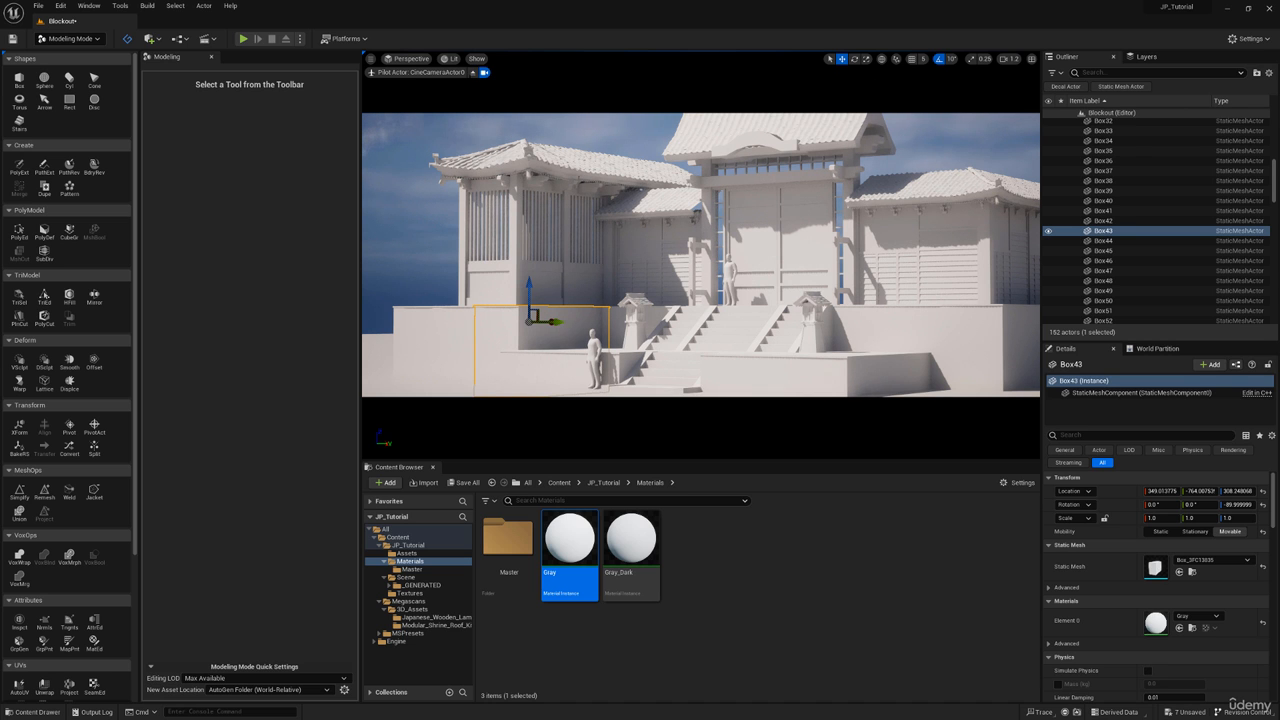
pyautogui.click(473, 73)
pyautogui.moveTo(640, 240); pyautogui.dragTo(672, 292, button='right')
pyautogui.press('a')
pyautogui.press('w')
pyautogui.scroll(-3, 676, 226)
pyautogui.press('a')
pyautogui.press('w')
pyautogui.press('d')
pyautogui.press('s')
pyautogui.press('w')
pyautogui.keyDown('ctrl'); pyautogui.click(588, 216); pyautogui.keyUp('ctrl')
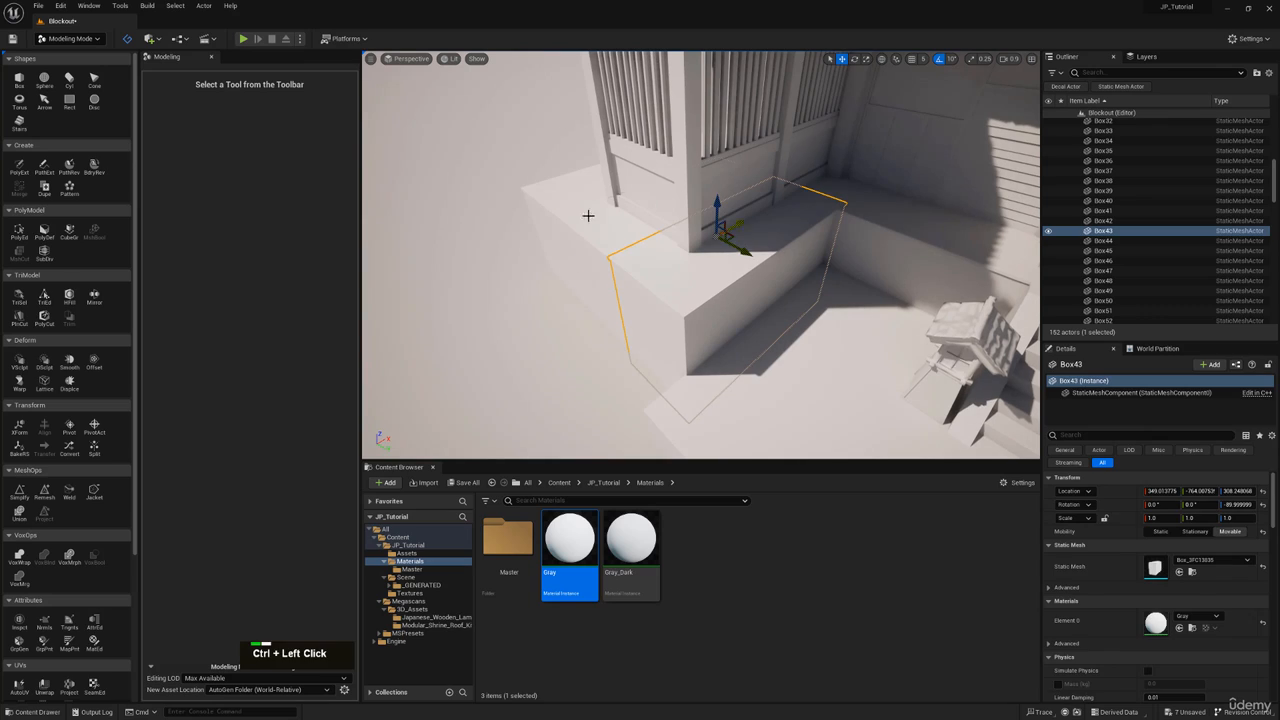
pyautogui.keyDown('ctrl'); pyautogui.click(568, 184); pyautogui.keyUp('ctrl')
pyautogui.press('a')
pyautogui.moveTo(568, 184); pyautogui.dragTo(700, 150, button='right')
pyautogui.press('d')
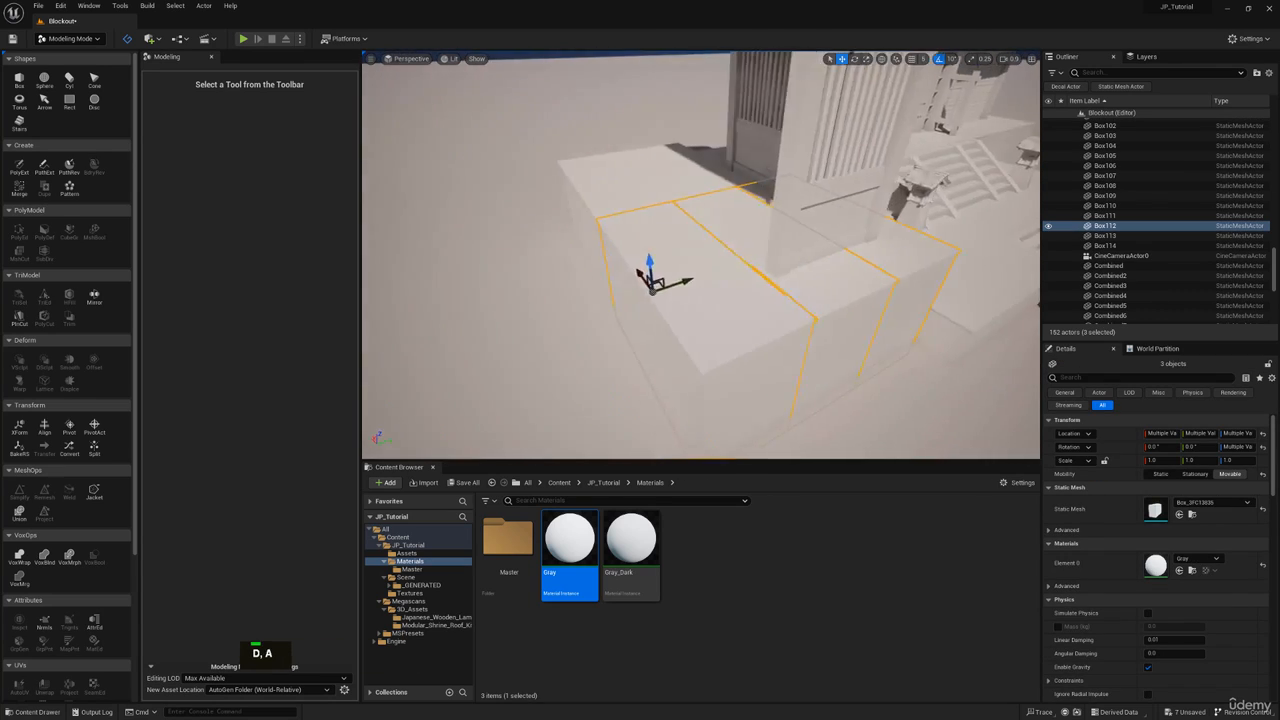
pyautogui.moveTo(660, 194)
pyautogui.mouseDown(button='right')
pyautogui.moveTo(656, 214)
pyautogui.moveTo(690, 216)
pyautogui.moveTo(660, 194)
pyautogui.mouseUp(button='right')
pyautogui.press('d')
pyautogui.press('a')
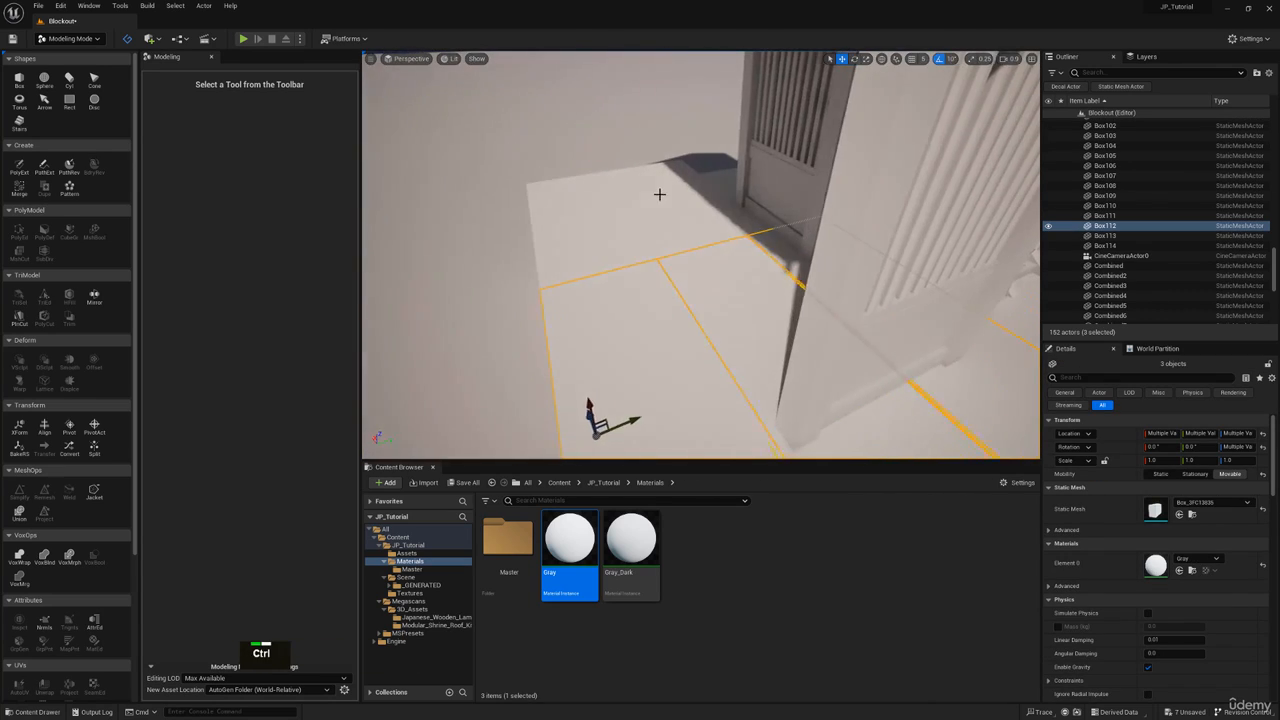
pyautogui.keyDown('ctrl'); pyautogui.click(660, 194); pyautogui.keyUp('ctrl')
pyautogui.keyDown('ctrl'); pyautogui.click(584, 220); pyautogui.keyUp('ctrl')
# Step: Move the five selected base blocks slightly inward along Y while viewing through CineCameraActor0
pyautogui.press('d')
pyautogui.moveTo(584, 220); pyautogui.dragTo(742, 90, button='right')
pyautogui.press('s')
pyautogui.press('s')
pyautogui.press('q')
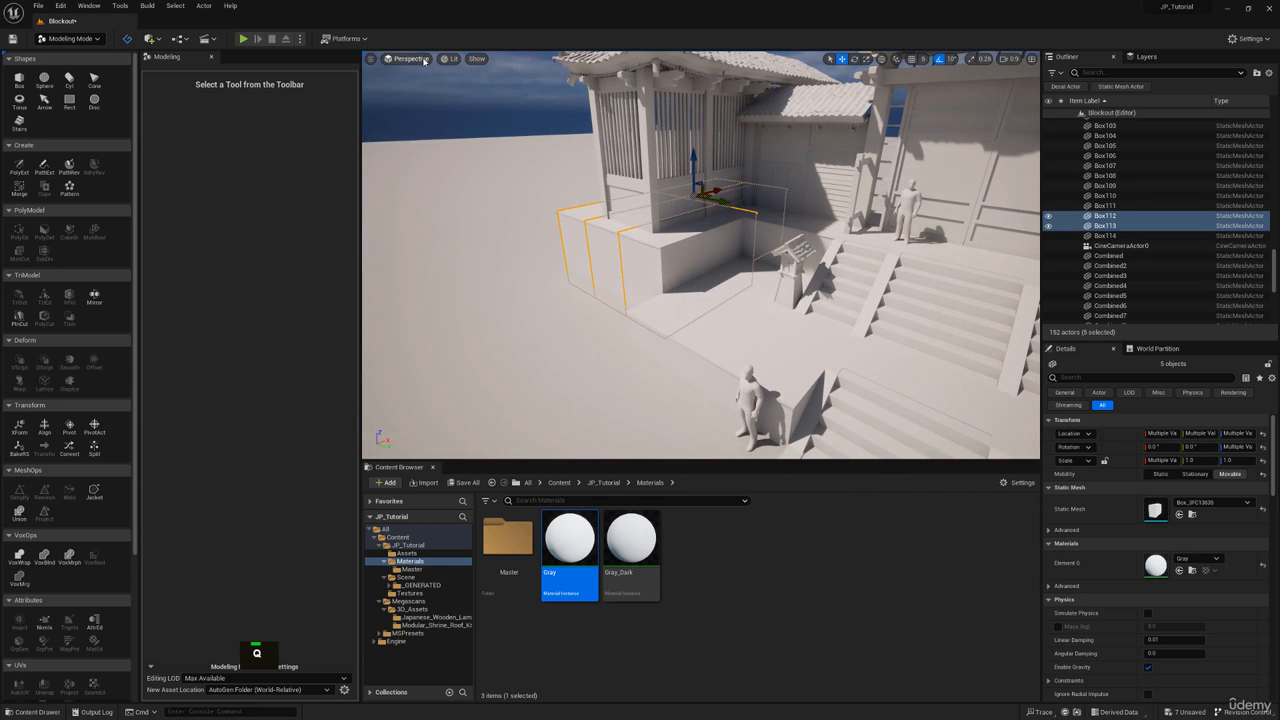
pyautogui.click(424, 60)
pyautogui.click(463, 172)
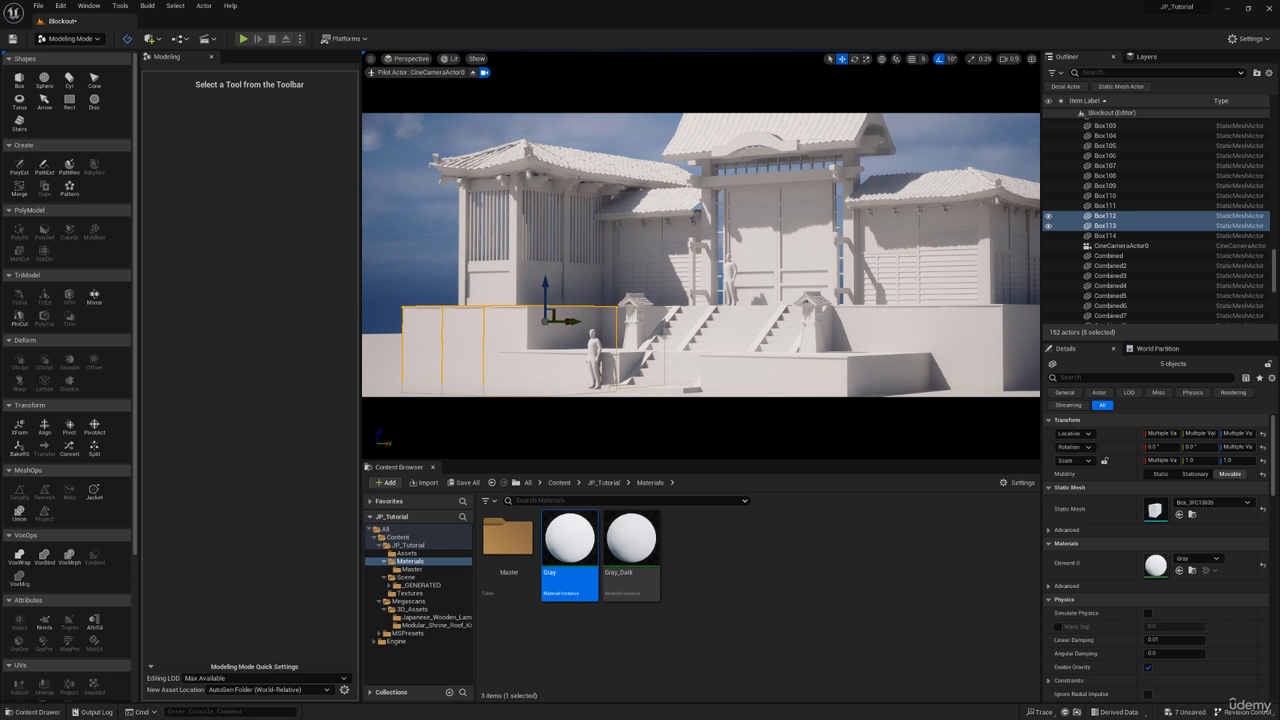
# Step: Try moving the tower's front outer post outward along Y to about -1009
pyautogui.click(493, 303)
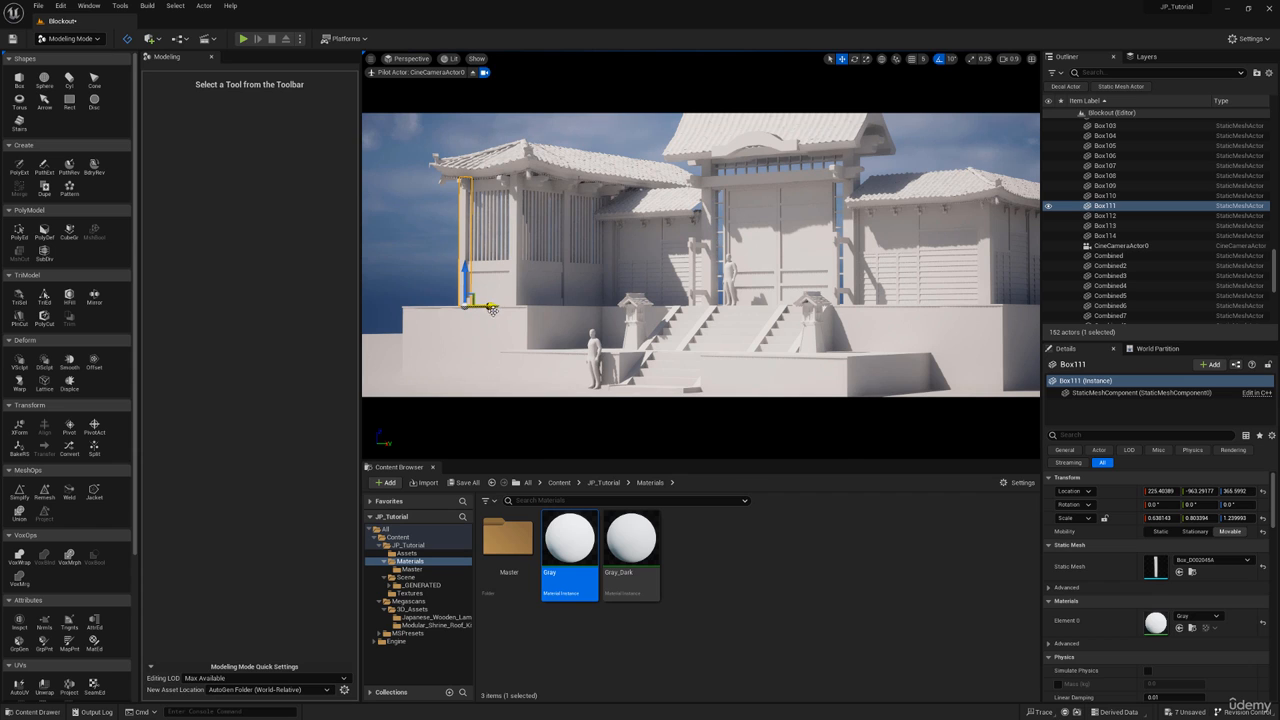
pyautogui.moveTo(493, 308); pyautogui.dragTo(484, 306)
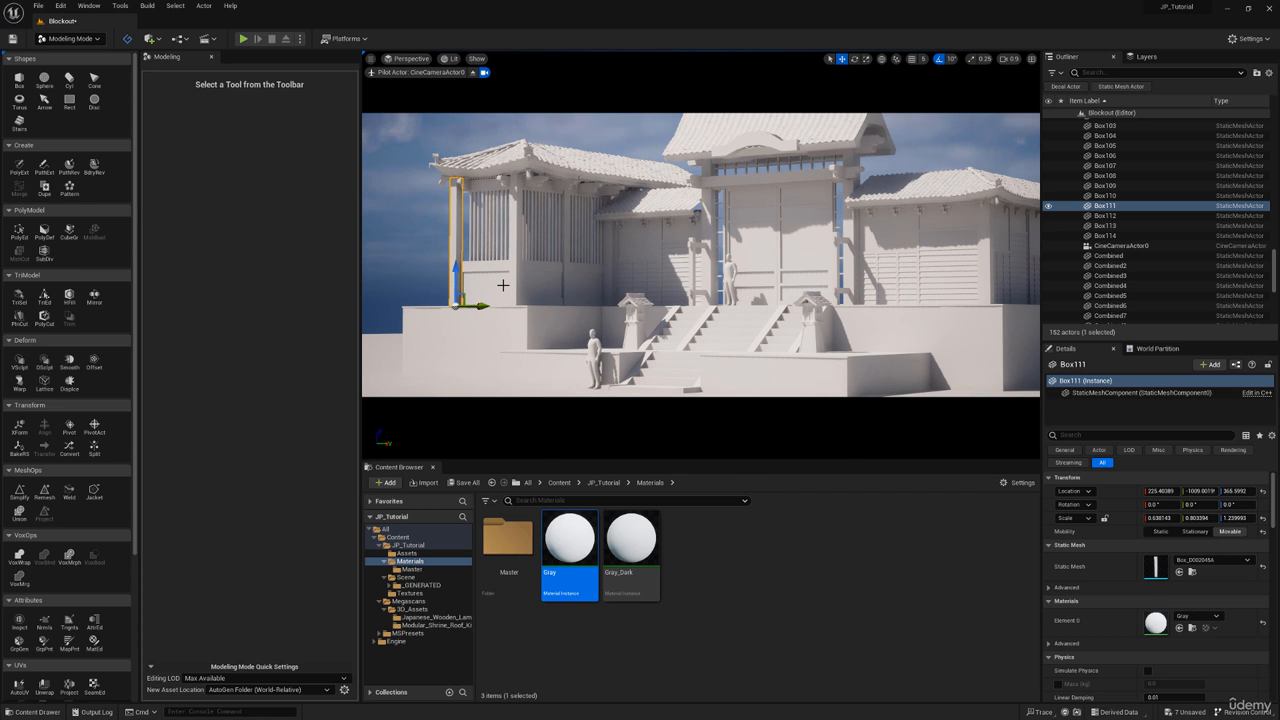
pyautogui.hotkey('ctrl', 'z')
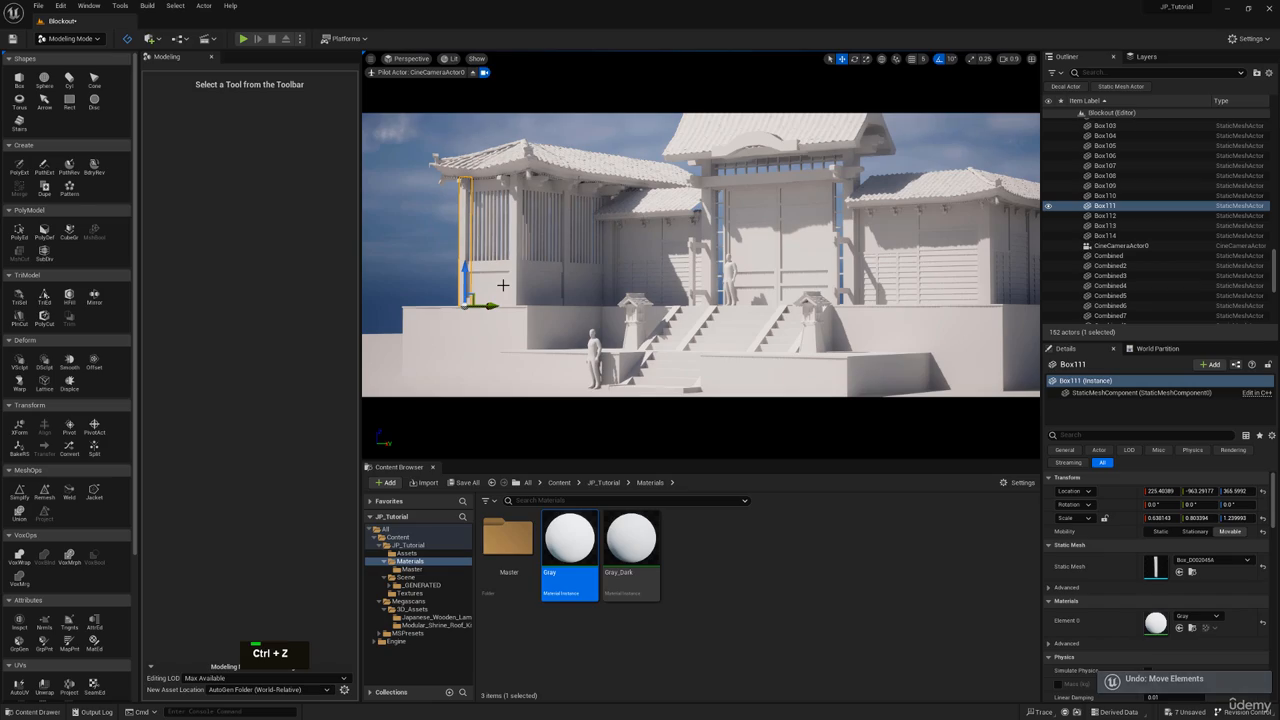
# Step: Examine the left building's proportions in the shrine concept painting
pyautogui.scroll(-1, 503, 285)
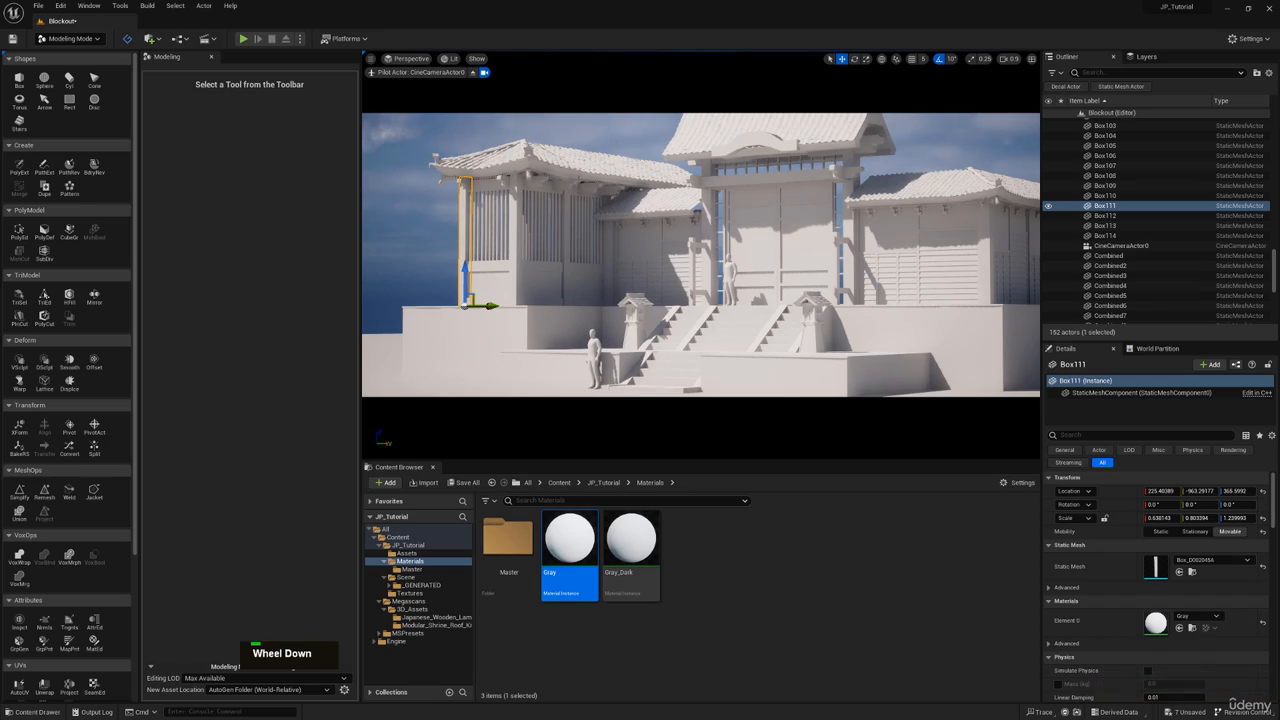
pyautogui.moveTo(783, 0); pyautogui.dragTo(730, 295, button='right')
pyautogui.scroll(-4, 730, 295)
pyautogui.moveTo(1085, 700)
pyautogui.mouseDown(button='middle')
pyautogui.moveTo(747, 112)
pyautogui.moveTo(892, 327)
pyautogui.mouseUp(button='middle')
pyautogui.scroll(6, 878, 262)
pyautogui.moveTo(873, 260); pyautogui.dragTo(807, 306, button='middle')
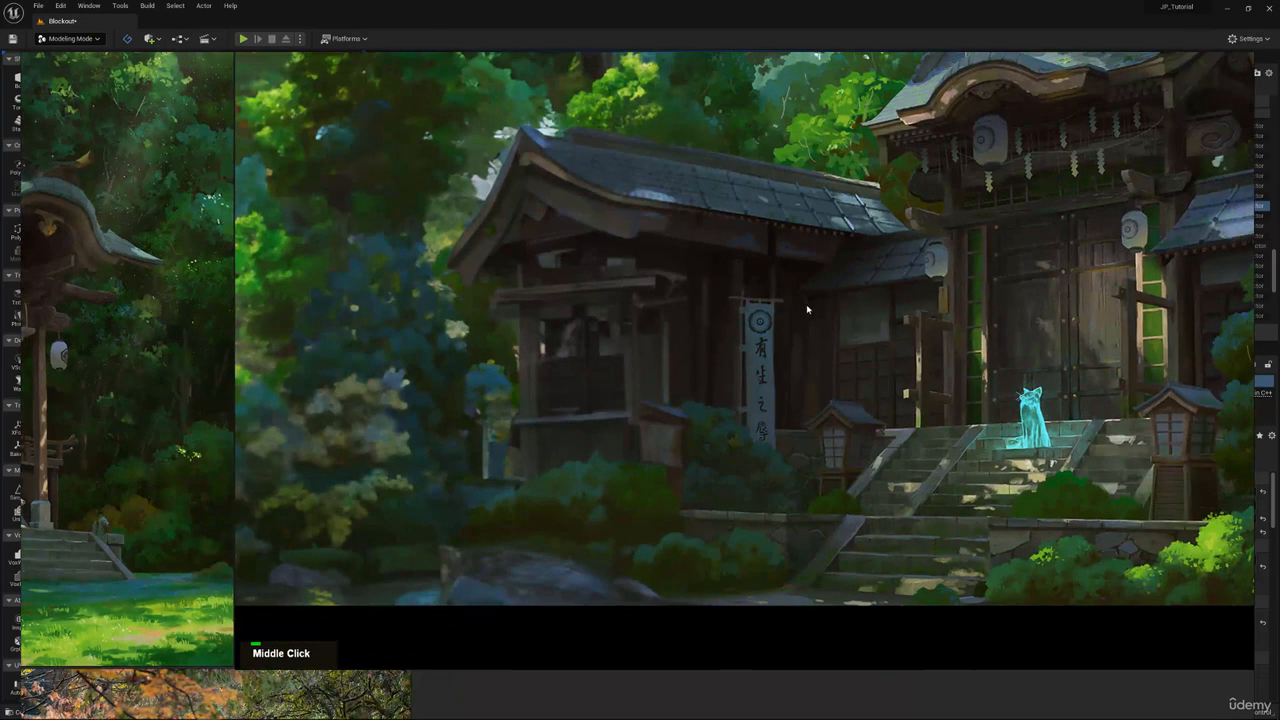
pyautogui.moveTo(669, 428); pyautogui.dragTo(660, 0, button='right')
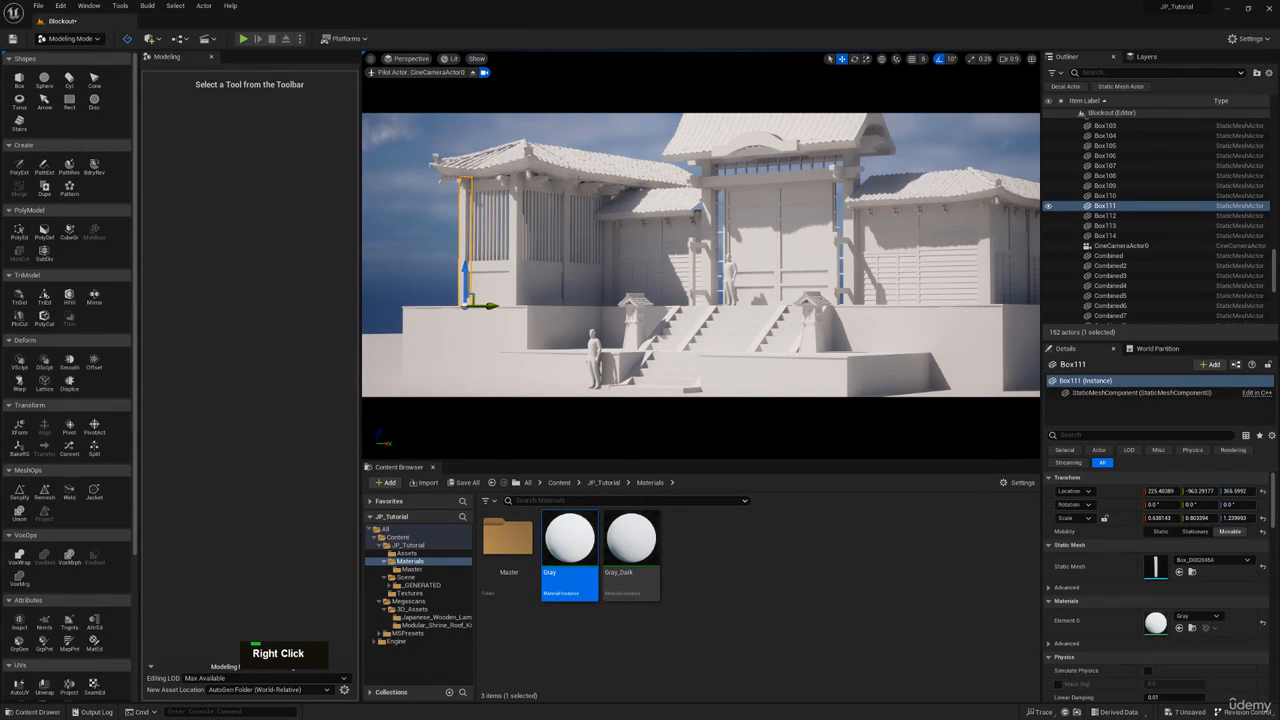
# Step: Leave the camera view and move the tower's front outer post slightly outward along Y
pyautogui.click(475, 76)
pyautogui.moveTo(543, 172); pyautogui.dragTo(677, 366, button='right')
pyautogui.press('w')
pyautogui.scroll(-4, 500, 260)
pyautogui.press('d')
pyautogui.press('s')
pyautogui.moveTo(734, 350); pyautogui.dragTo(716, 350)
# Step: Select the six horizontal beams and panels on the tower's front and lengthen them to reach the outer post
pyautogui.press('w')
pyautogui.moveTo(731, 327); pyautogui.dragTo(731, 345, button='right')
pyautogui.click(746, 357)
pyautogui.keyDown('ctrl'); pyautogui.click(738, 332); pyautogui.keyUp('ctrl')
pyautogui.keyDown('ctrl'); pyautogui.click(729, 297); pyautogui.keyUp('ctrl')
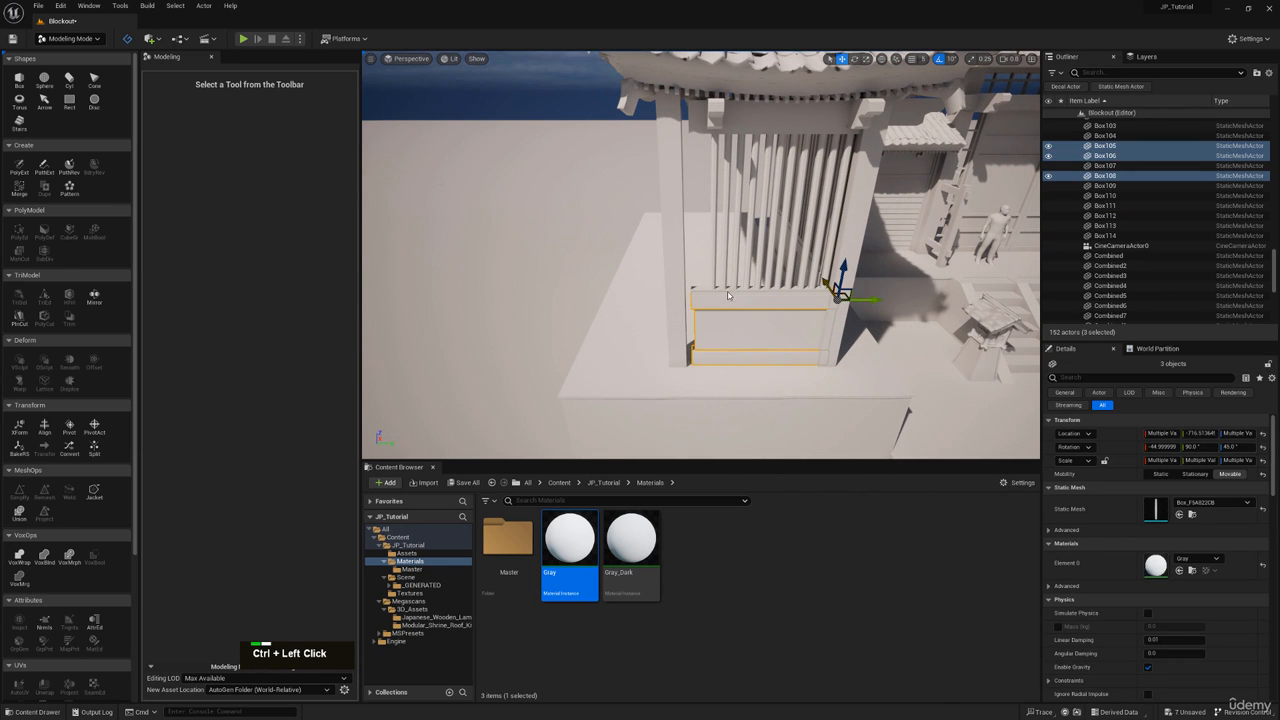
pyautogui.keyDown('ctrl'); pyautogui.click(727, 291); pyautogui.keyUp('ctrl')
pyautogui.keyDown('ctrl'); pyautogui.click(739, 128); pyautogui.keyUp('ctrl')
pyautogui.keyDown('ctrl'); pyautogui.click(744, 121); pyautogui.keyUp('ctrl')
pyautogui.press('r')
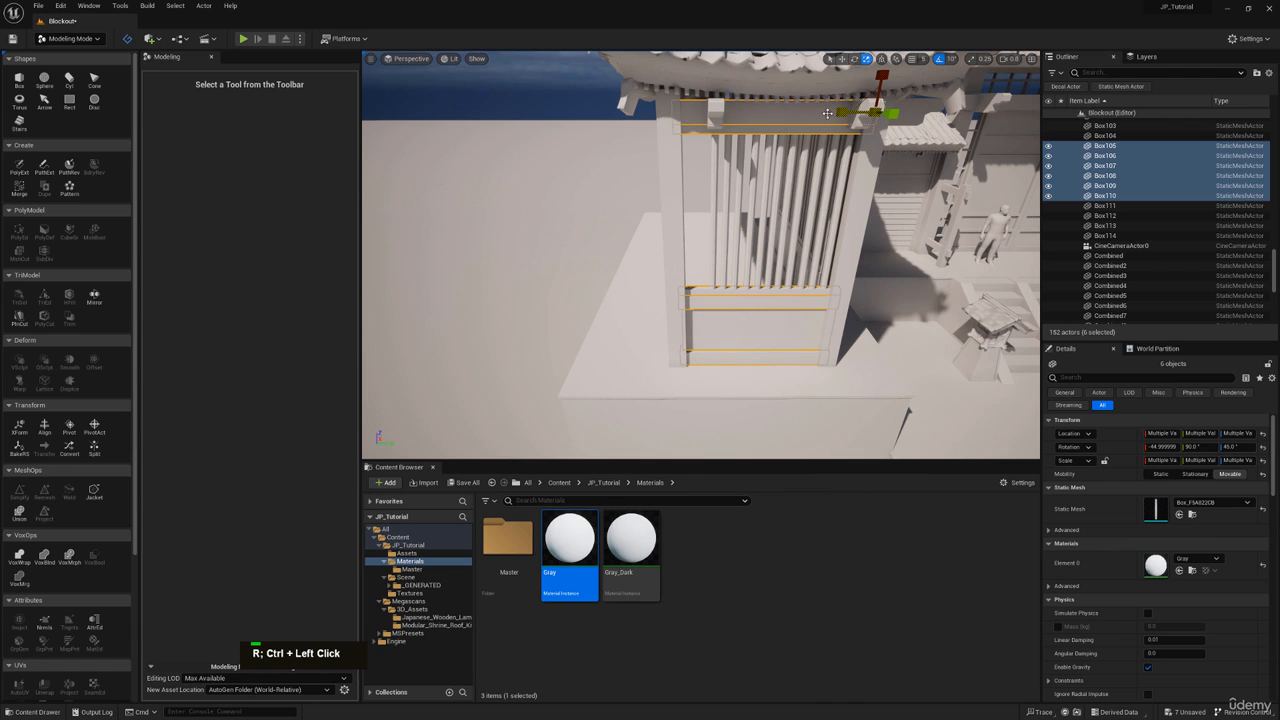
pyautogui.moveTo(827, 113); pyautogui.dragTo(760, 115, button='right')
# Step: Move the front bracket beam outward along Y to sit over the outer post
pyautogui.click(733, 115)
pyautogui.press('w')
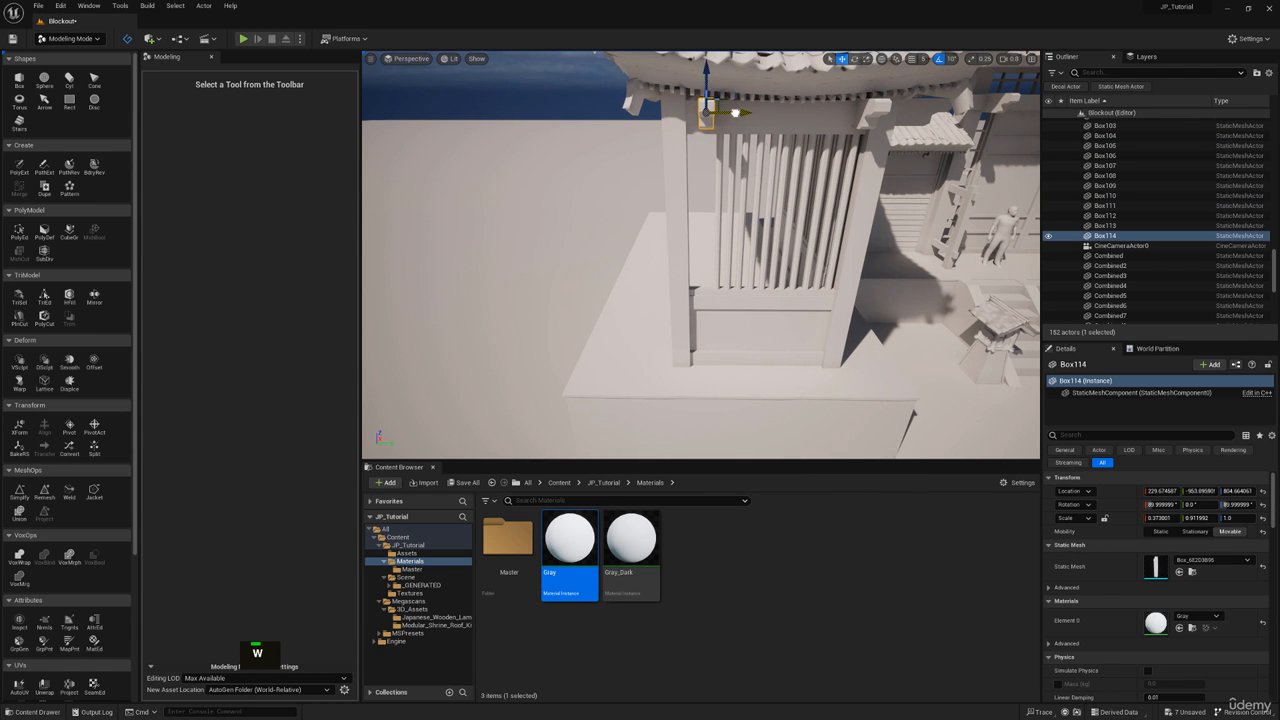
pyautogui.moveTo(735, 113); pyautogui.dragTo(725, 113)
pyautogui.press('w')
pyautogui.moveTo(726, 289); pyautogui.dragTo(756, 286, button='right')
# Step: Widen the vertical lattice on the tower's front to fill the opening between the posts
pyautogui.click(732, 293)
pyautogui.press('r')
pyautogui.moveTo(720, 309)
pyautogui.mouseDown()
pyautogui.moveTo(732, 308)
pyautogui.moveTo(703, 307)
pyautogui.mouseUp()
pyautogui.press('w')
pyautogui.press('r')
pyautogui.press('s')
pyautogui.moveTo(710, 309); pyautogui.dragTo(712, 278, button='right')
# Step: Select the mirrored front roof and move its pivot to the mesh's center
pyautogui.click(734, 229)
pyautogui.press('e')
pyautogui.moveTo(734, 229)
pyautogui.mouseDown(button='right')
pyautogui.moveTo(734, 242)
pyautogui.moveTo(735, 228)
pyautogui.mouseUp(button='right')
pyautogui.press('q')
pyautogui.press('e')
pyautogui.moveTo(619, 167); pyautogui.dragTo(619, 167, button='right')
pyautogui.press('r')
pyautogui.press('w')
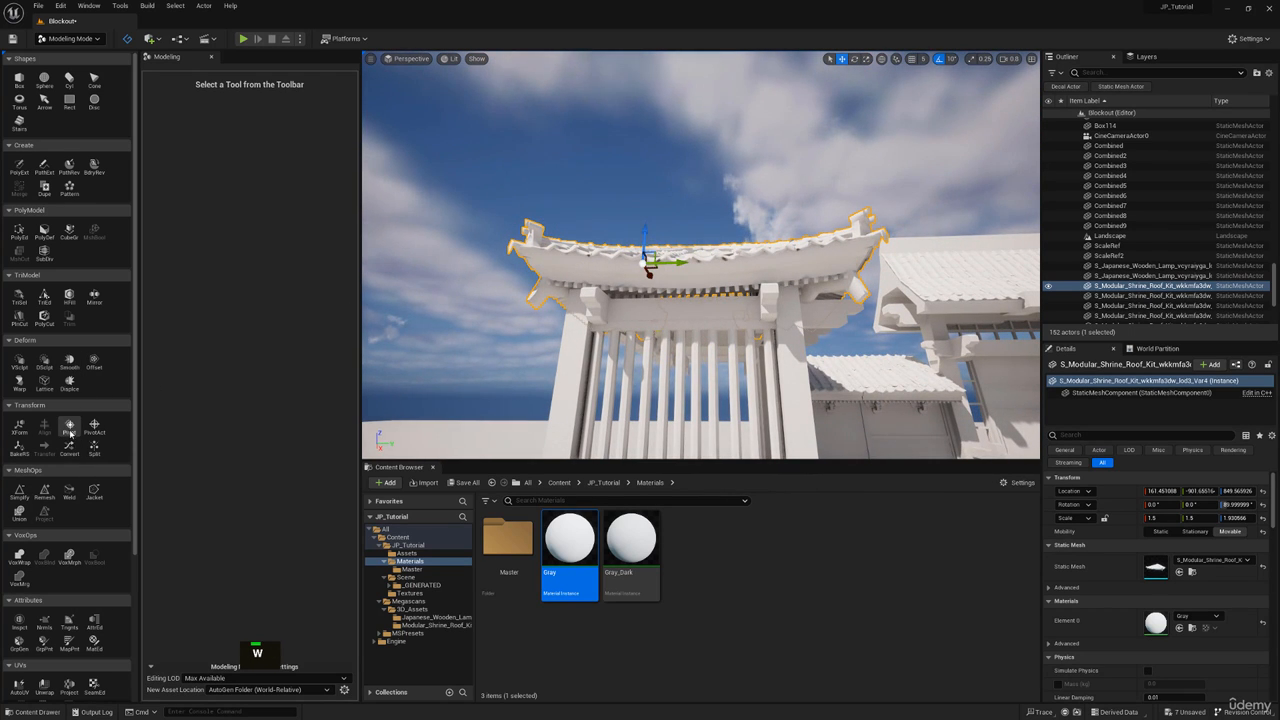
pyautogui.click(70, 430)
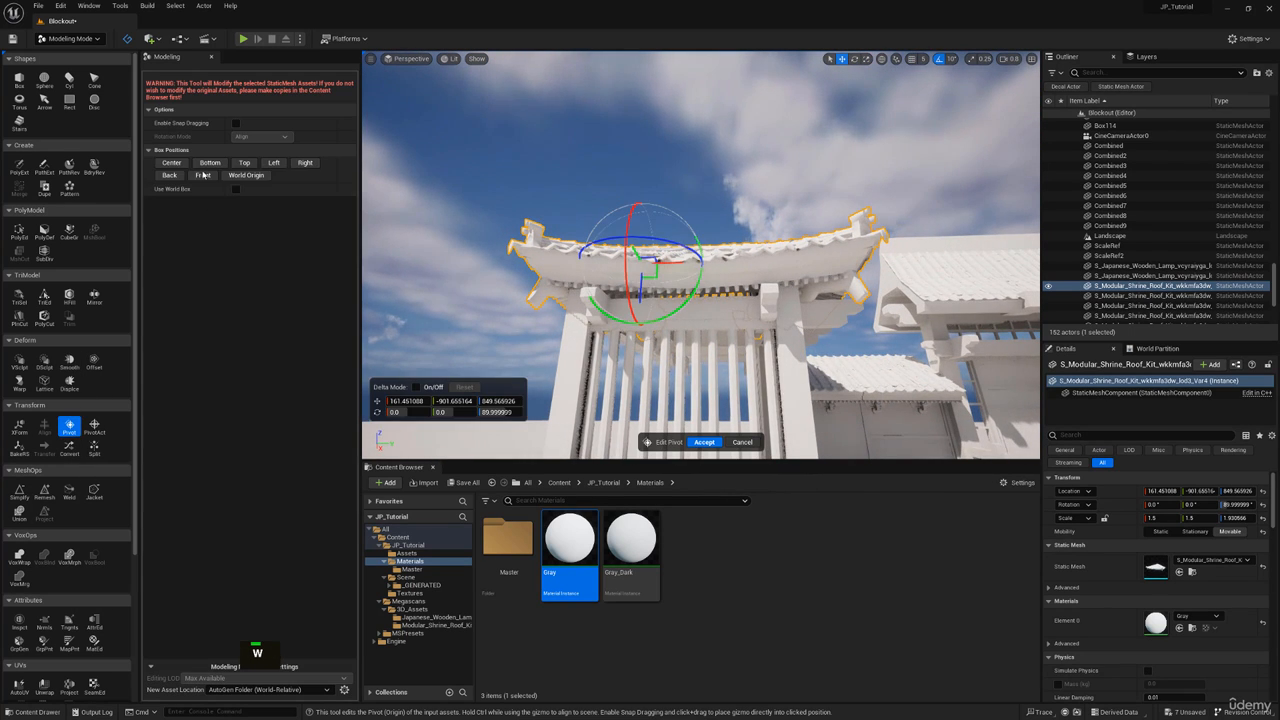
pyautogui.click(704, 442)
# Step: Shift the front roof outward to Y about -867 and scale it to about 1.63 in X, checking through CineCameraActor0
pyautogui.moveTo(733, 276)
pyautogui.mouseDown()
pyautogui.moveTo(717, 276)
pyautogui.moveTo(728, 276)
pyautogui.mouseUp()
pyautogui.press('r')
pyautogui.moveTo(728, 276); pyautogui.dragTo(728, 276, button='right')
pyautogui.press('s')
pyautogui.press('q')
pyautogui.press('a')
pyautogui.press('e')
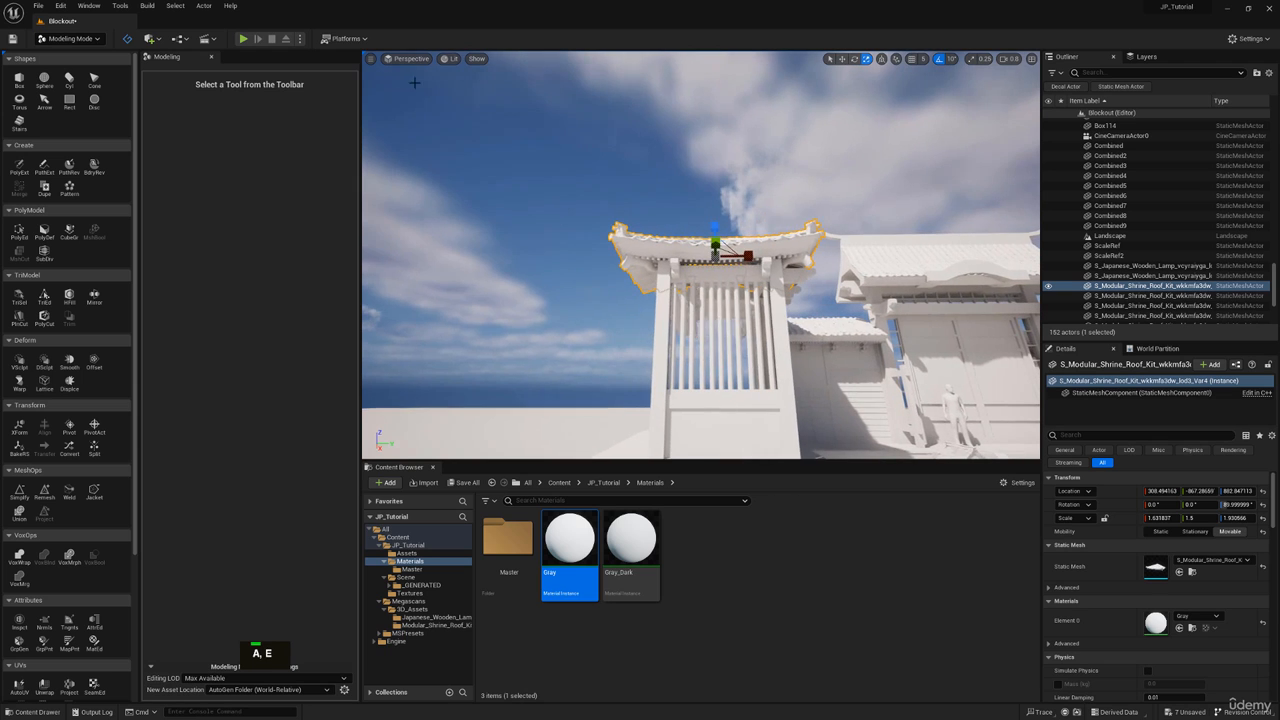
pyautogui.click(407, 58)
pyautogui.click(440, 172)
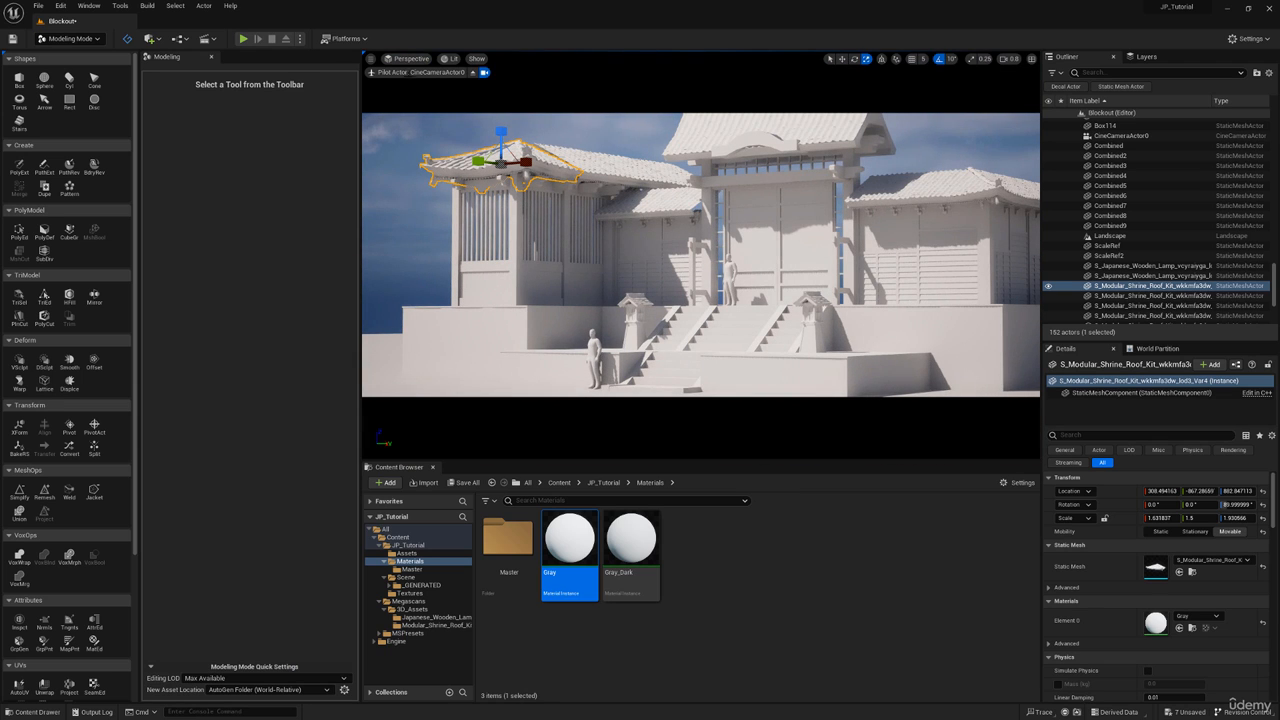
# Step: Select the remaining roof modules along both slopes of the left tower and scale them slightly to fit the narrowed roof
pyautogui.click(473, 72)
pyautogui.press('w')
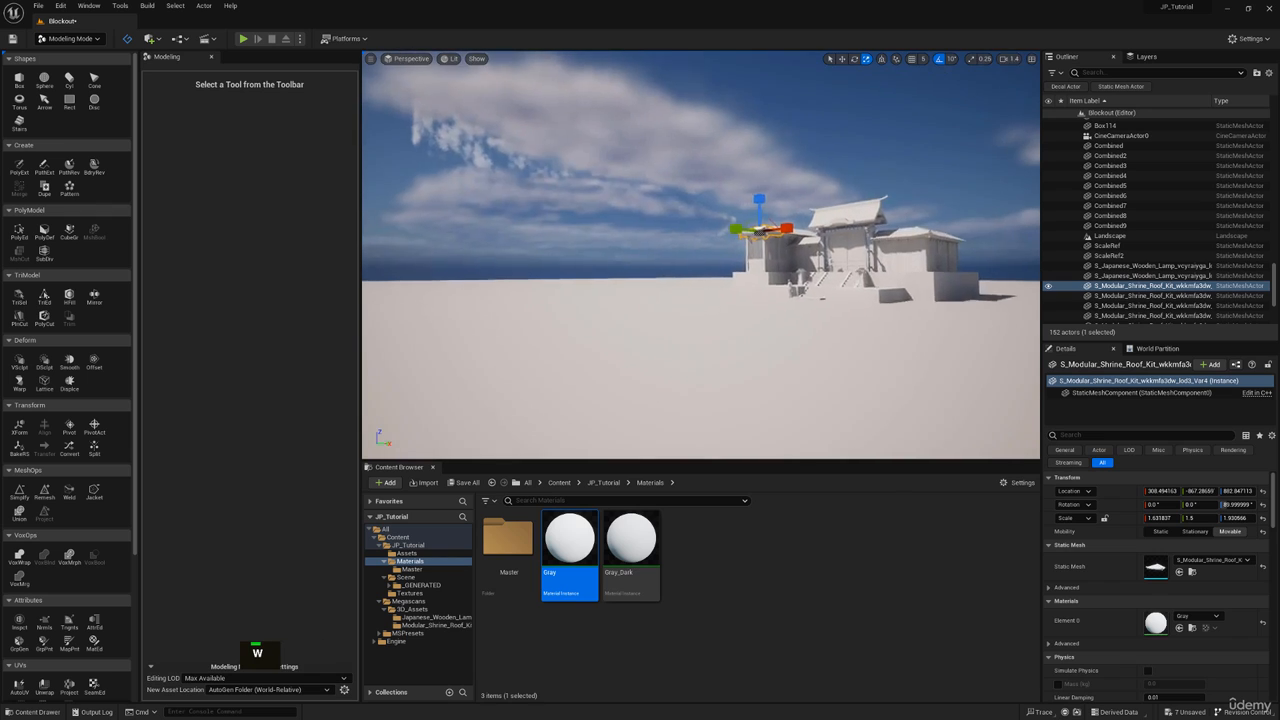
pyautogui.moveTo(700, 256); pyautogui.dragTo(695, 370, button='right')
pyautogui.scroll(-2, 690, 256)
pyautogui.press('s')
pyautogui.press('e')
pyautogui.press('w')
pyautogui.click(775, 200)
pyautogui.keyDown('ctrl'); pyautogui.click(662, 190); pyautogui.keyUp('ctrl')
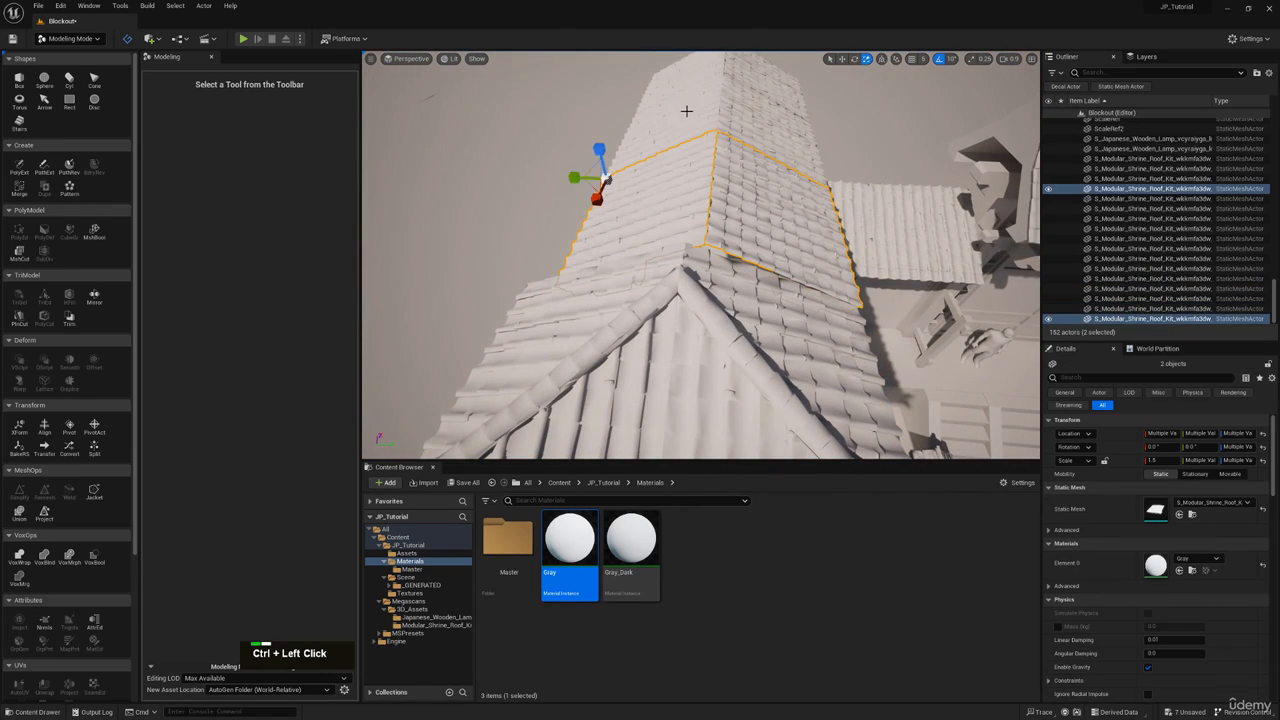
pyautogui.keyDown('ctrl'); pyautogui.click(686, 111); pyautogui.keyUp('ctrl')
pyautogui.keyDown('ctrl'); pyautogui.click(750, 110); pyautogui.keyUp('ctrl')
pyautogui.keyDown('ctrl'); pyautogui.click(746, 73); pyautogui.keyUp('ctrl')
pyautogui.keyDown('ctrl'); pyautogui.click(712, 70); pyautogui.keyUp('ctrl')
pyautogui.keyDown('ctrl'); pyautogui.click(737, 176); pyautogui.keyUp('ctrl')
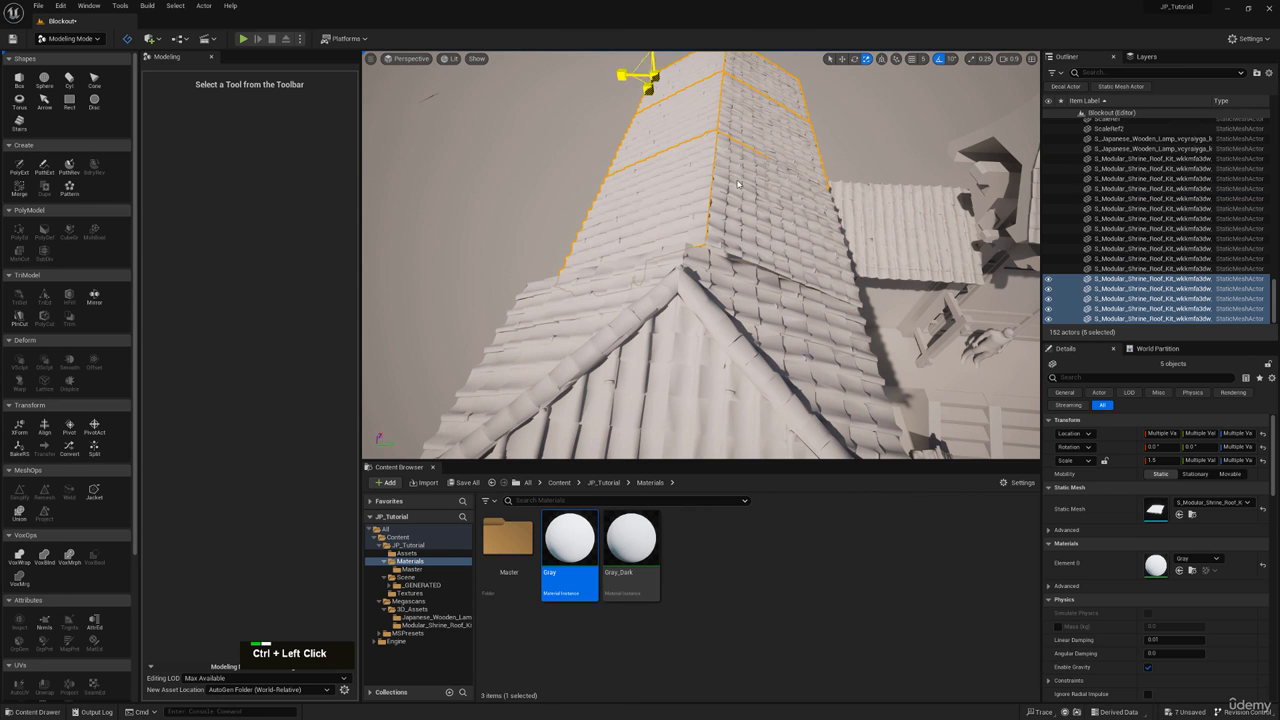
pyautogui.keyDown('ctrl'); pyautogui.click(738, 180); pyautogui.keyUp('ctrl')
pyautogui.press('w')
pyautogui.press('r')
pyautogui.moveTo(895, 311); pyautogui.dragTo(877, 311)
# Step: Duplicate the front bracket beam under the corner eave, rotate the copy to 180° in Z and move it outward to Y about -1053
pyautogui.press('d')
pyautogui.moveTo(845, 256); pyautogui.dragTo(746, 186, button='right')
pyautogui.press('a')
pyautogui.press('q')
pyautogui.press('w')
pyautogui.press('a')
pyautogui.press('q')
pyautogui.press('s')
pyautogui.press('a')
pyautogui.press('w')
pyautogui.click(690, 152)
pyautogui.hotkey('ctrl', 'c')
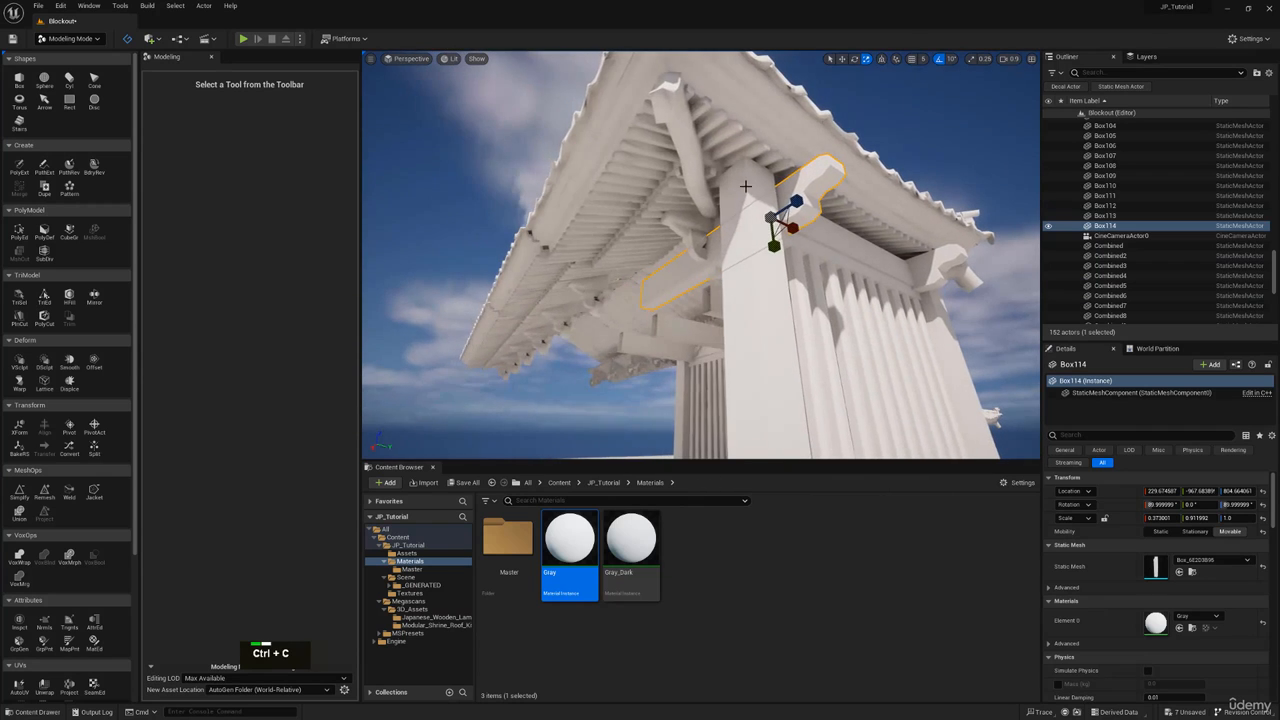
pyautogui.hotkey('ctrl', 'v')
pyautogui.press('e')
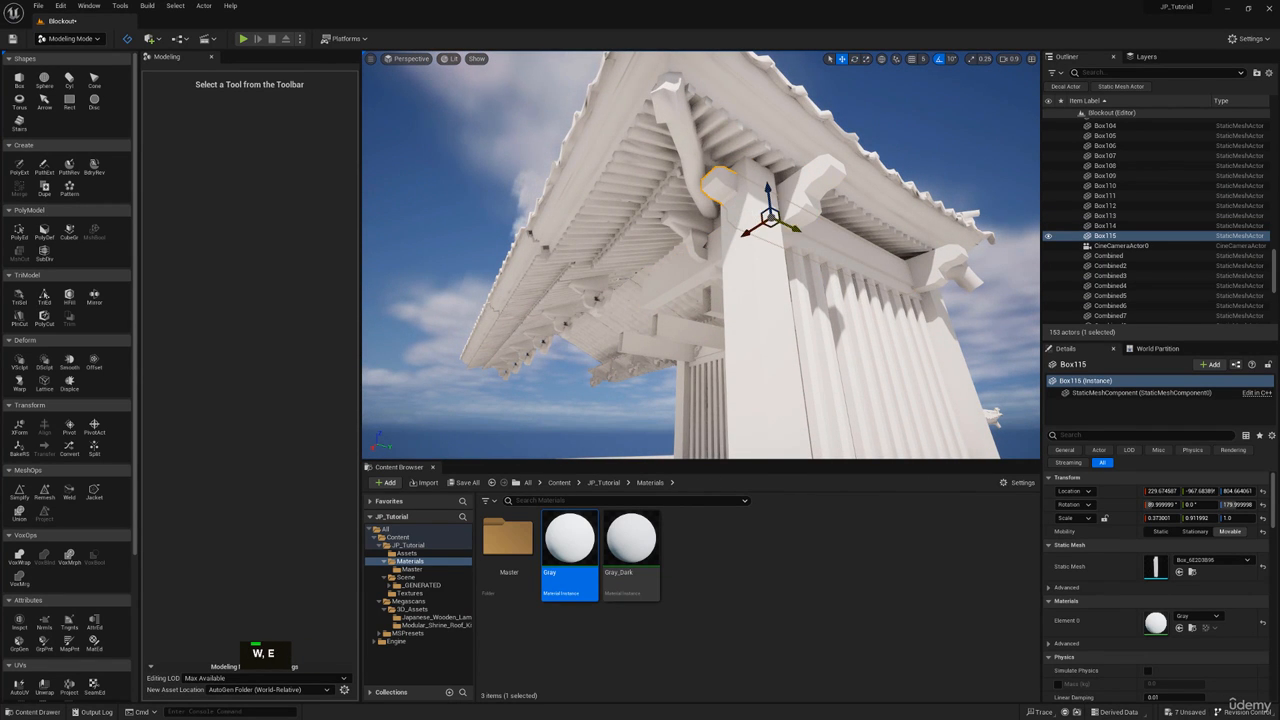
pyautogui.rightClick(717, 210)
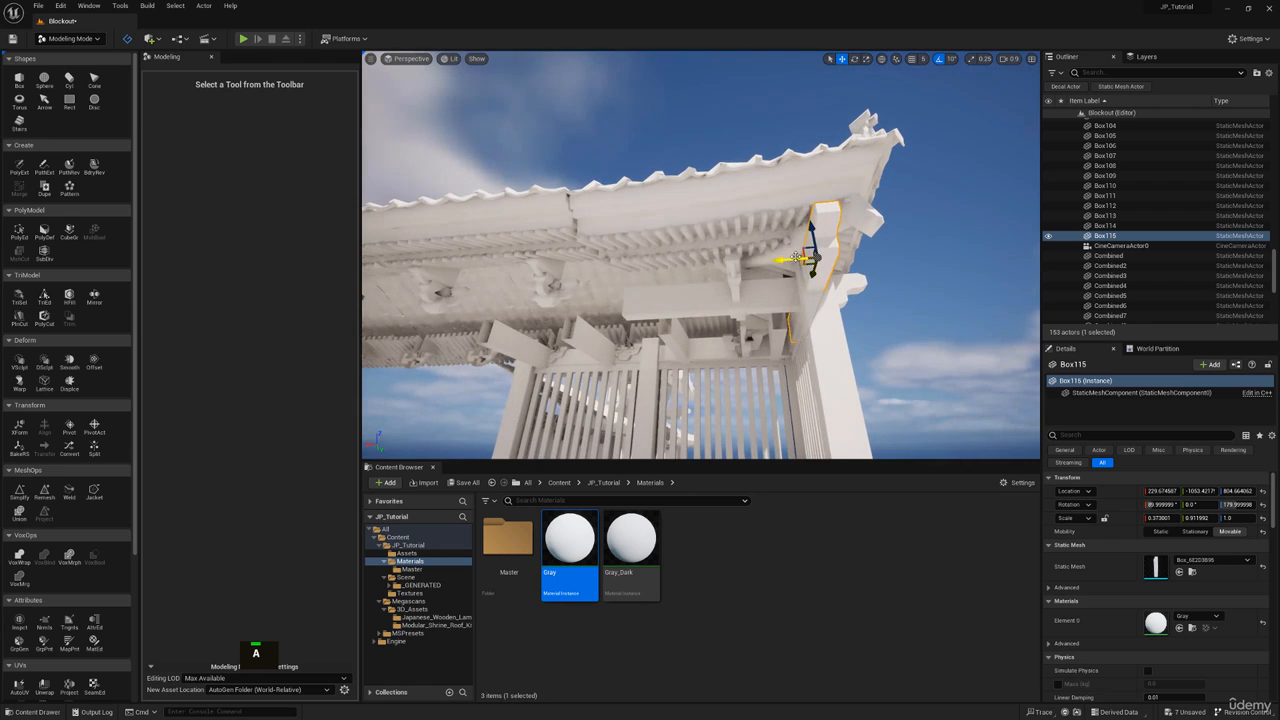
pyautogui.moveTo(772, 258); pyautogui.dragTo(769, 258)
# Step: Duplicate the rotated bracket beam and place the copy along the tower's outer side at X about 417
pyautogui.press('e')
pyautogui.moveTo(769, 258); pyautogui.dragTo(722, 180, button='right')
pyautogui.press('w')
pyautogui.press('w')
pyautogui.press('q')
pyautogui.press('s')
pyautogui.hotkey('ctrl', 'c')
pyautogui.hotkey('ctrl', 'v')
pyautogui.moveTo(836, 219); pyautogui.dragTo(744, 216)
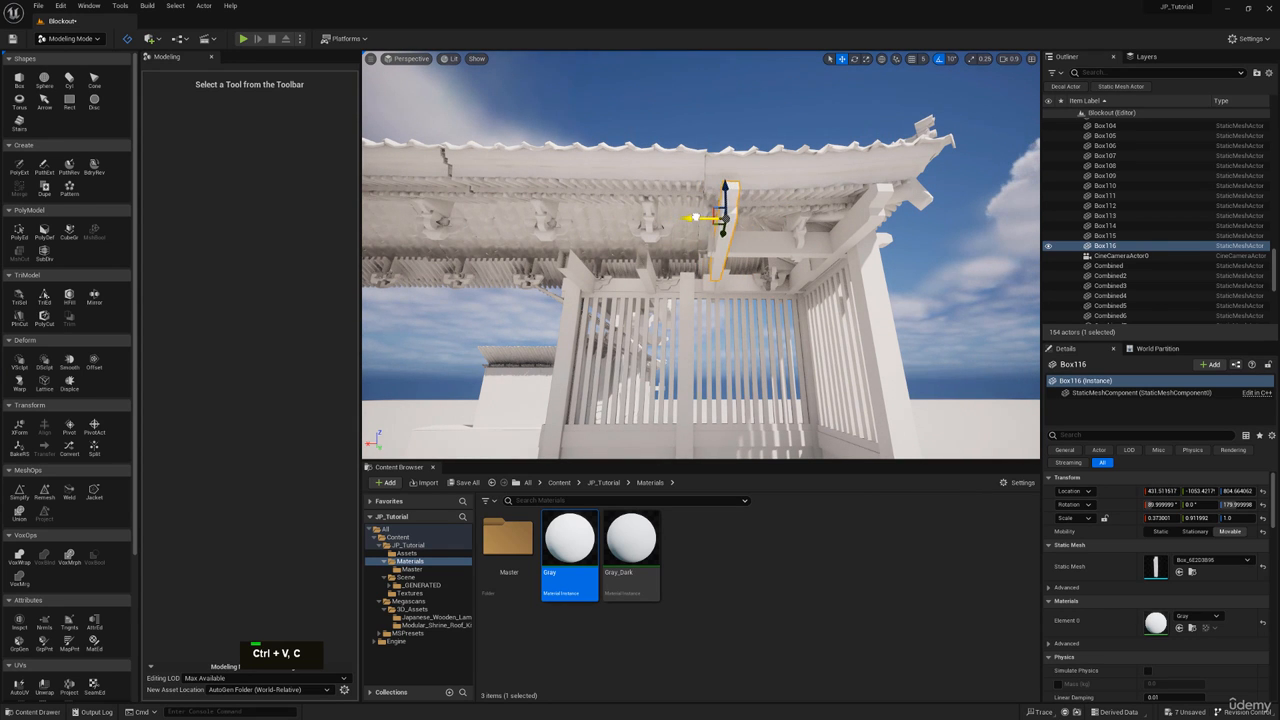
pyautogui.press('a')
pyautogui.moveTo(706, 217); pyautogui.dragTo(706, 217, button='right')
# Step: Add two more copies of the side bracket beam along X, at about 563 and 700
pyautogui.hotkey('ctrl', 'c')
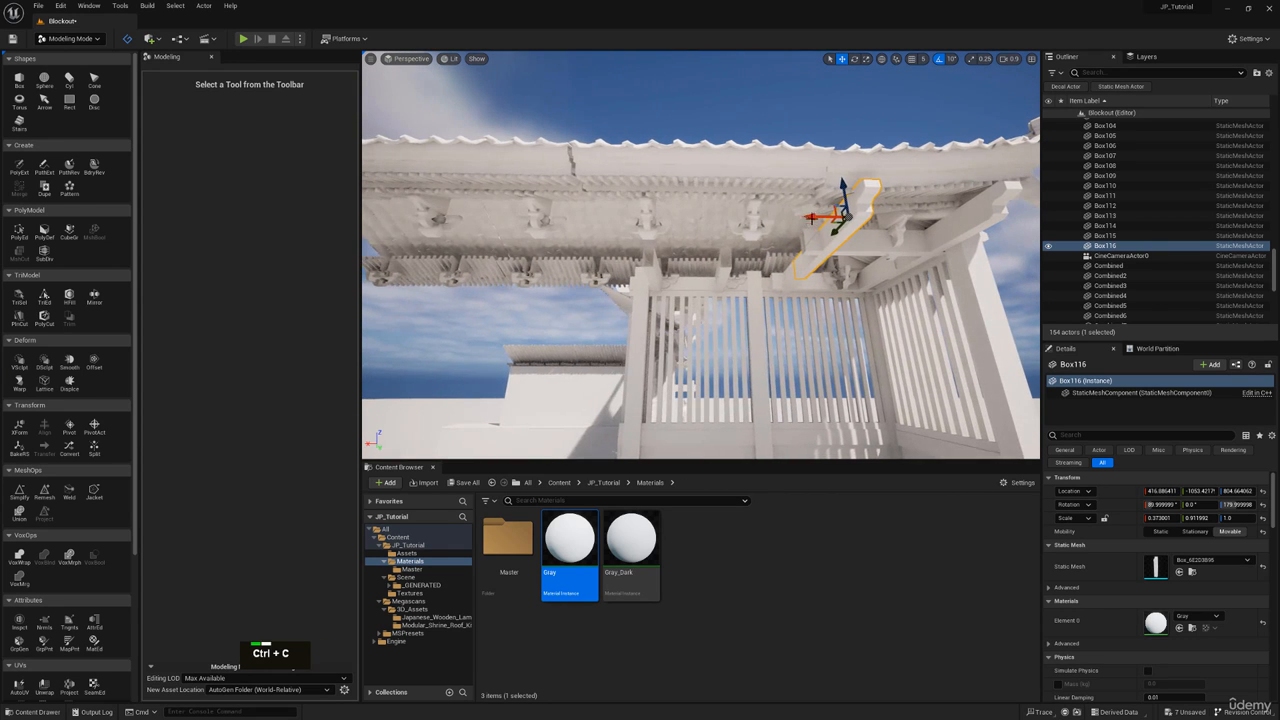
pyautogui.hotkey('ctrl', 'v')
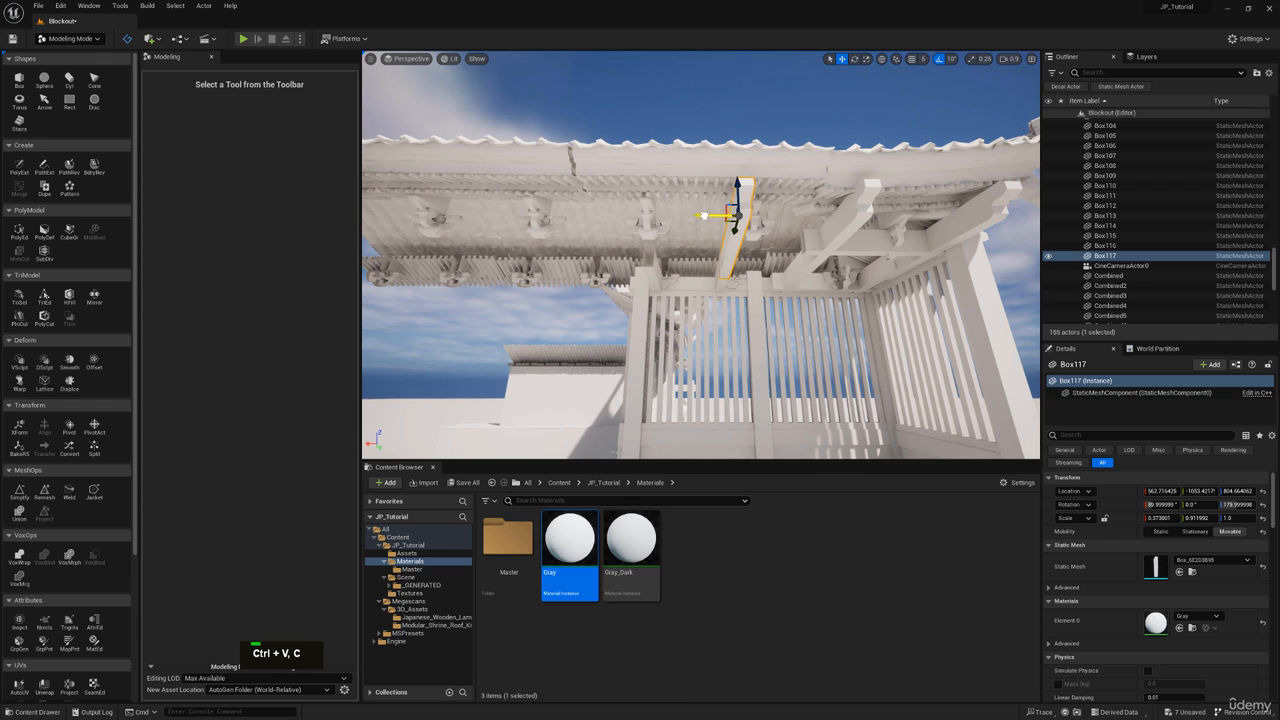
pyautogui.hotkey('ctrl', 'v')
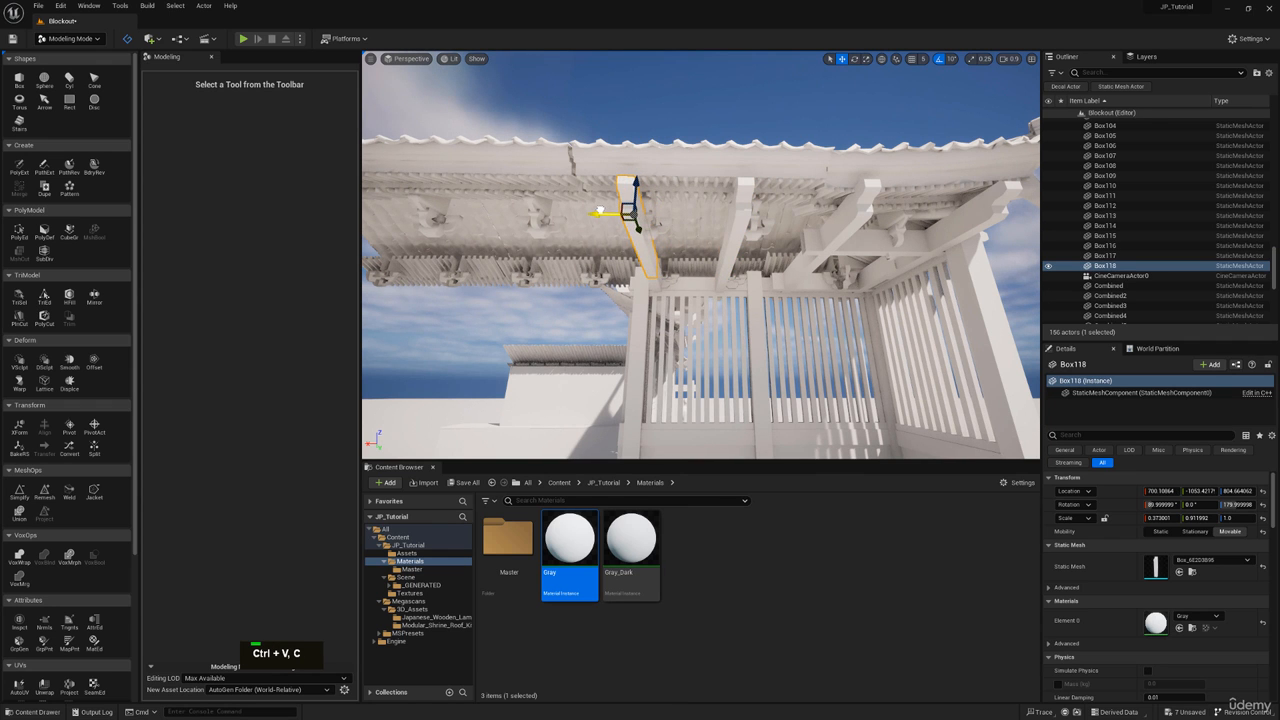
# Step: Duplicate the two panelled wall pieces beside the gate and rotate the copies to -90° in Z
pyautogui.press('w')
pyautogui.moveTo(706, 217)
pyautogui.mouseDown(button='right')
pyautogui.moveTo(856, 235)
pyautogui.moveTo(850, 295)
pyautogui.moveTo(790, 300)
pyautogui.moveTo(697, 217)
pyautogui.mouseUp(button='right')
pyautogui.press('e')
pyautogui.press('a')
pyautogui.press('w')
pyautogui.click(703, 213)
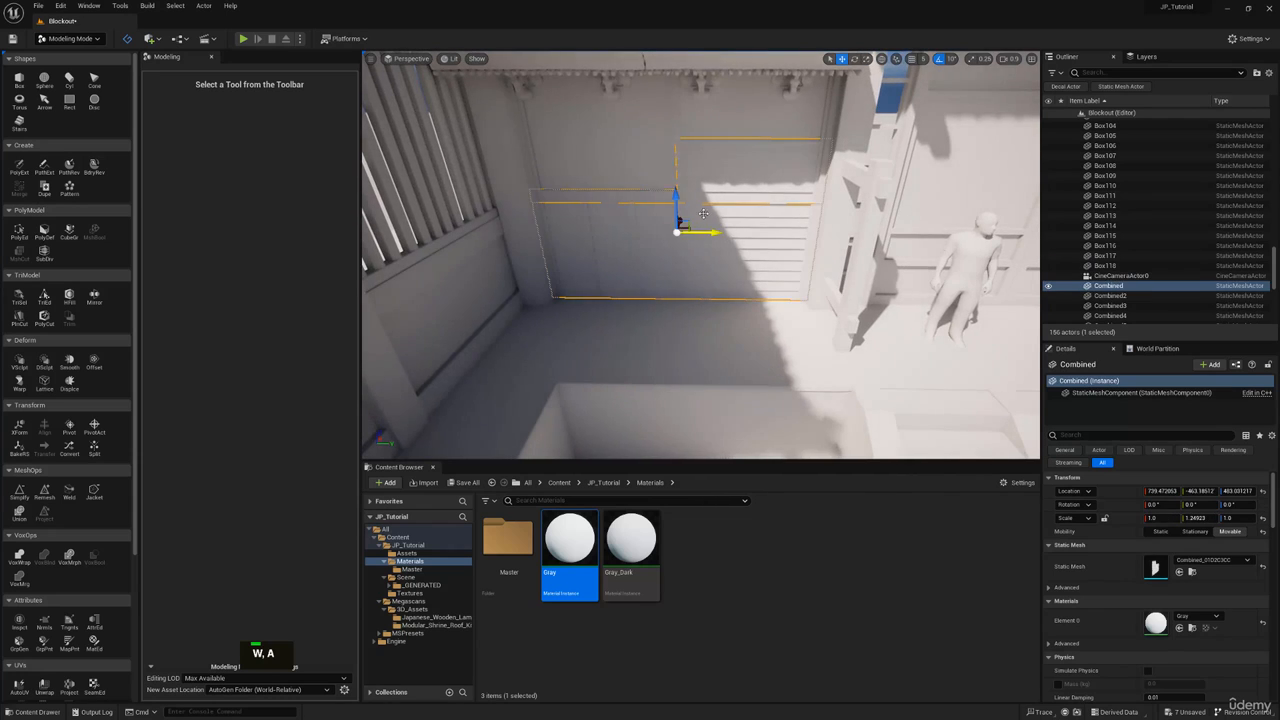
pyautogui.keyDown('ctrl'); pyautogui.click(629, 161); pyautogui.keyUp('ctrl')
pyautogui.press('s')
pyautogui.moveTo(629, 161); pyautogui.dragTo(550, 175, button='right')
pyautogui.hotkey('ctrl', 'c')
pyautogui.hotkey('ctrl', 'v')
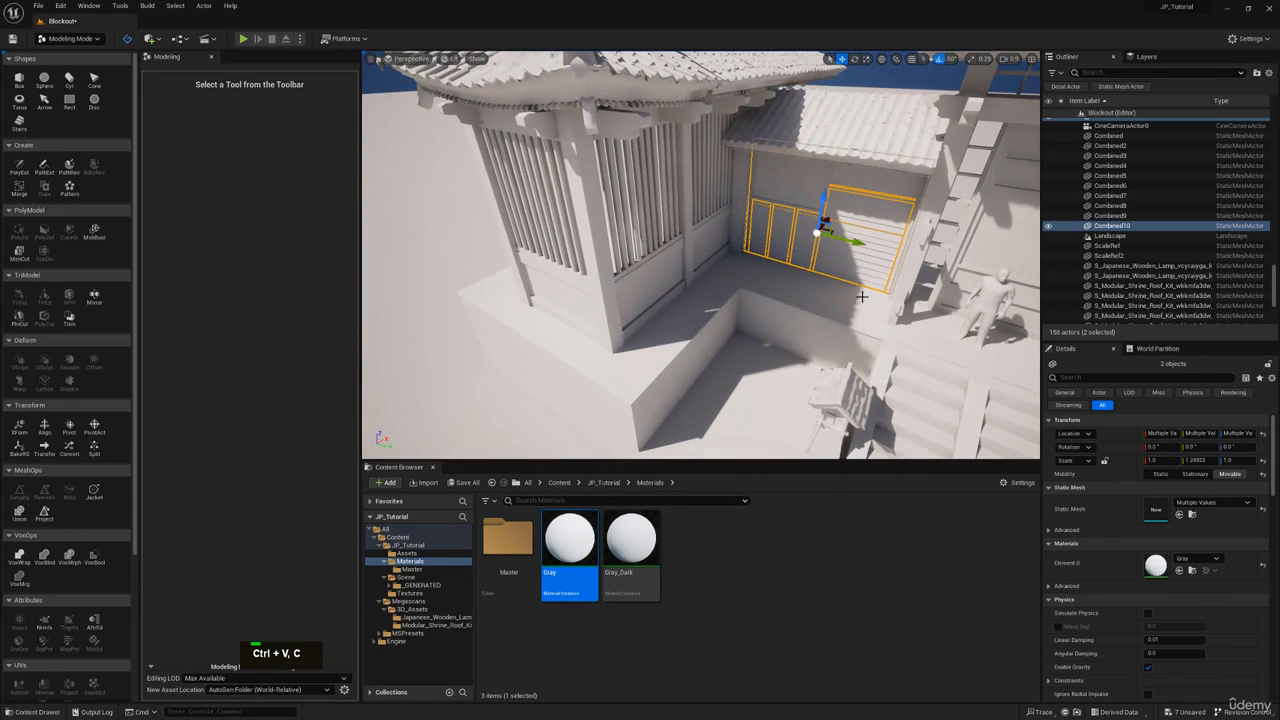
pyautogui.press('e')
pyautogui.moveTo(841, 260); pyautogui.dragTo(715, 204)
# Step: Move the copied wall pieces onto the tower's outer side, fitting them against the post below the bracket beams
pyautogui.press('w')
pyautogui.press('w')
pyautogui.moveTo(715, 204); pyautogui.dragTo(560, 225, button='right')
pyautogui.press('s')
pyautogui.moveTo(535, 280); pyautogui.dragTo(520, 291, button='right')
pyautogui.moveTo(517, 289); pyautogui.dragTo(652, 304)
pyautogui.press('w')
pyautogui.moveTo(652, 304); pyautogui.dragTo(567, 343, button='right')
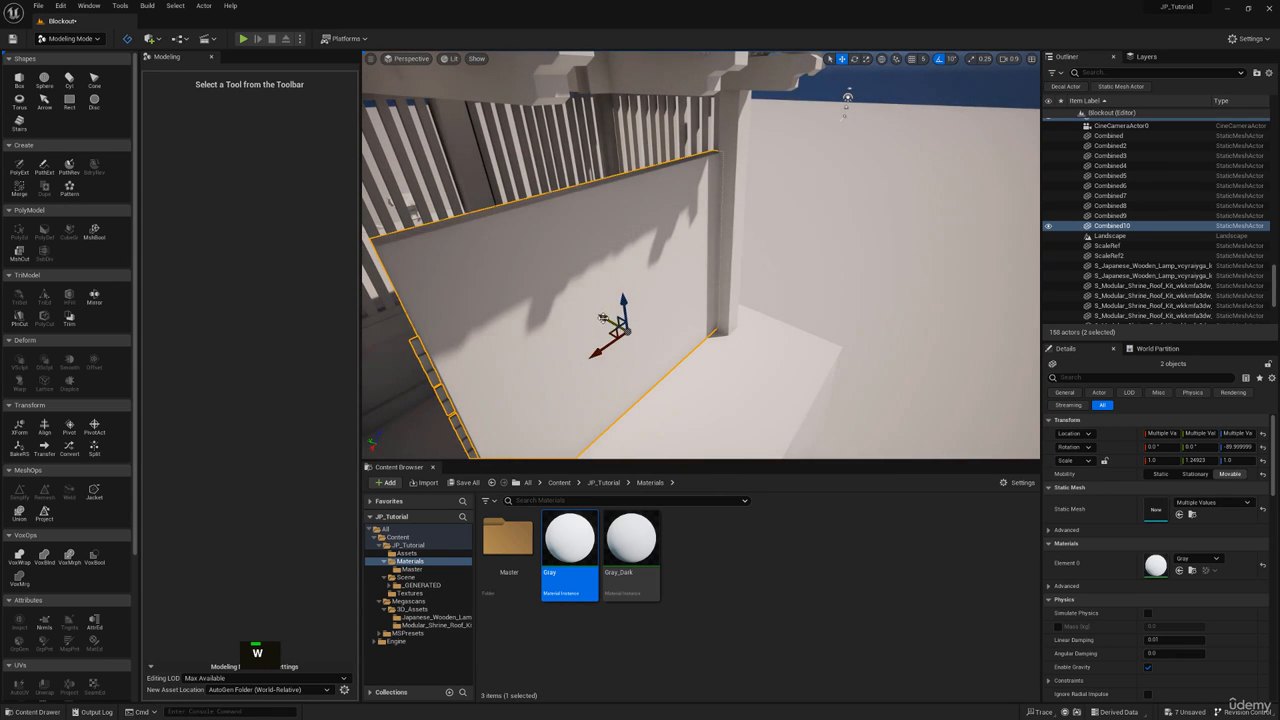
pyautogui.moveTo(603, 318); pyautogui.dragTo(612, 319)
# Step: Merge the two copied wall pieces into one new object, deleting the inputs
pyautogui.press('s')
pyautogui.press('q')
pyautogui.moveTo(612, 319); pyautogui.dragTo(445, 258, button='right')
pyautogui.press('d')
pyautogui.press('r')
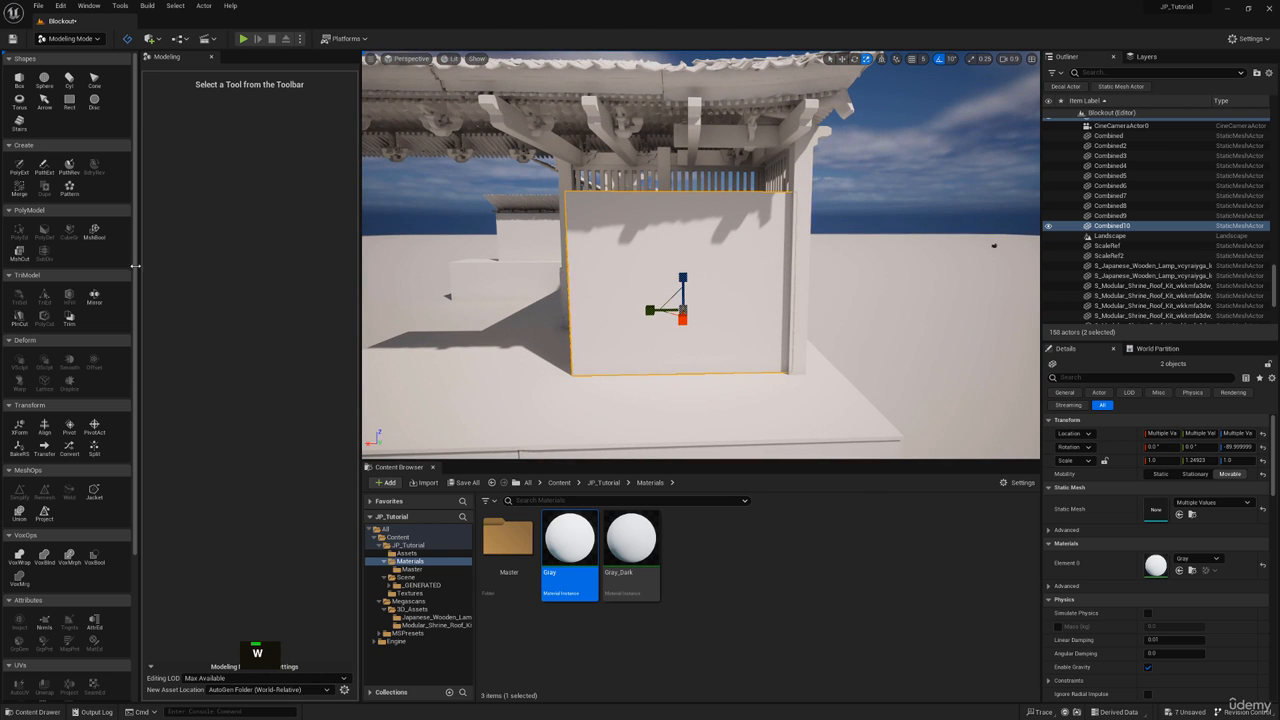
pyautogui.click(24, 187)
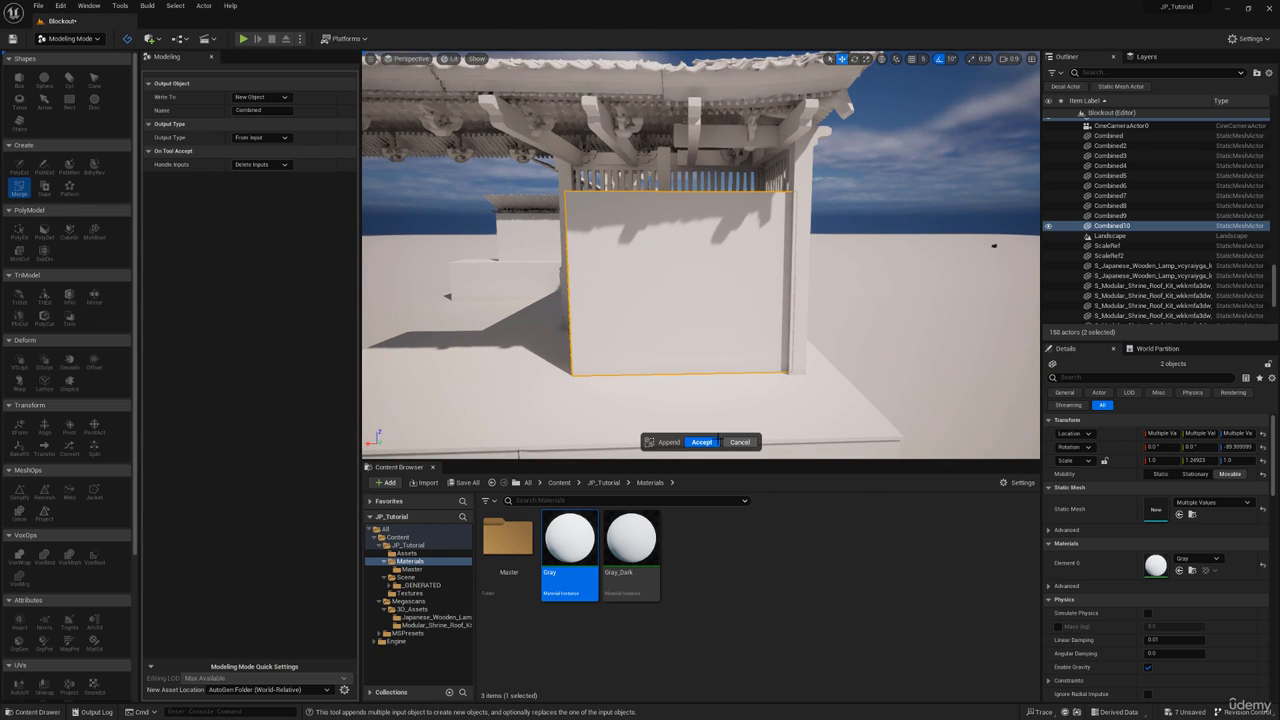
pyautogui.click(702, 443)
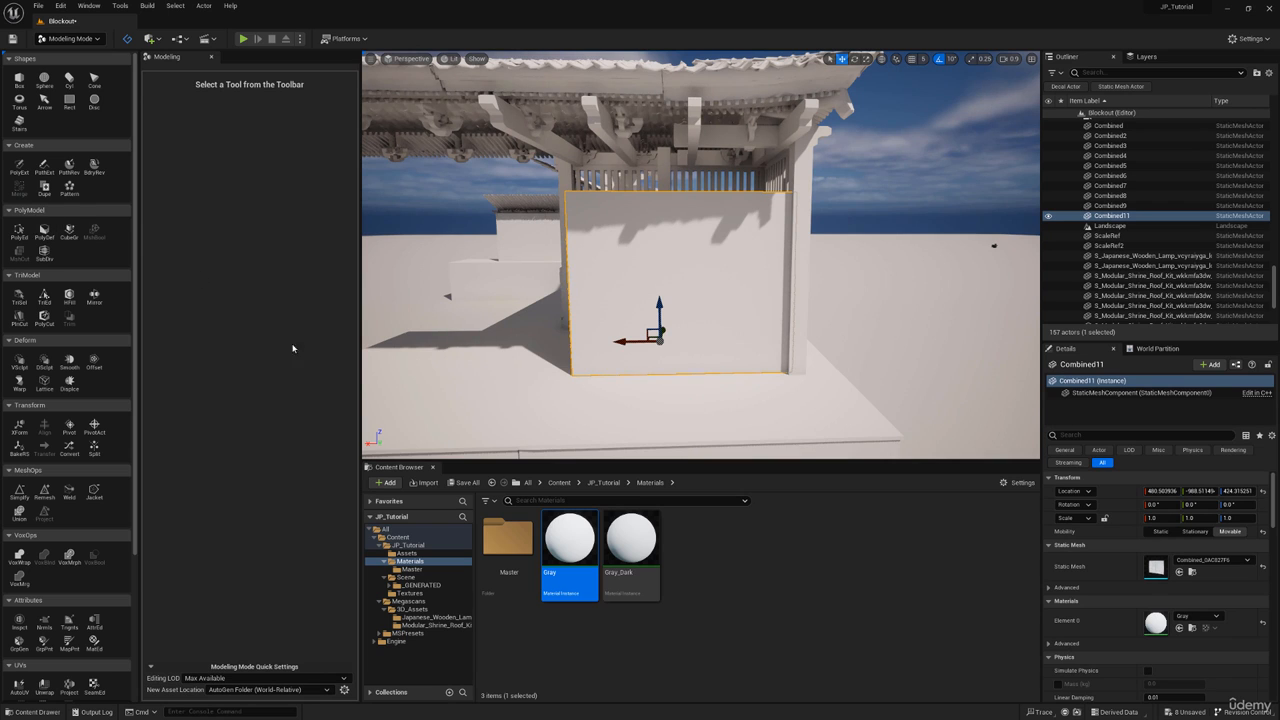
# Step: Set the merged wall's pivot to its bottom and scale the wall to about 1.37 in Z to reach the beams
pyautogui.click(69, 427)
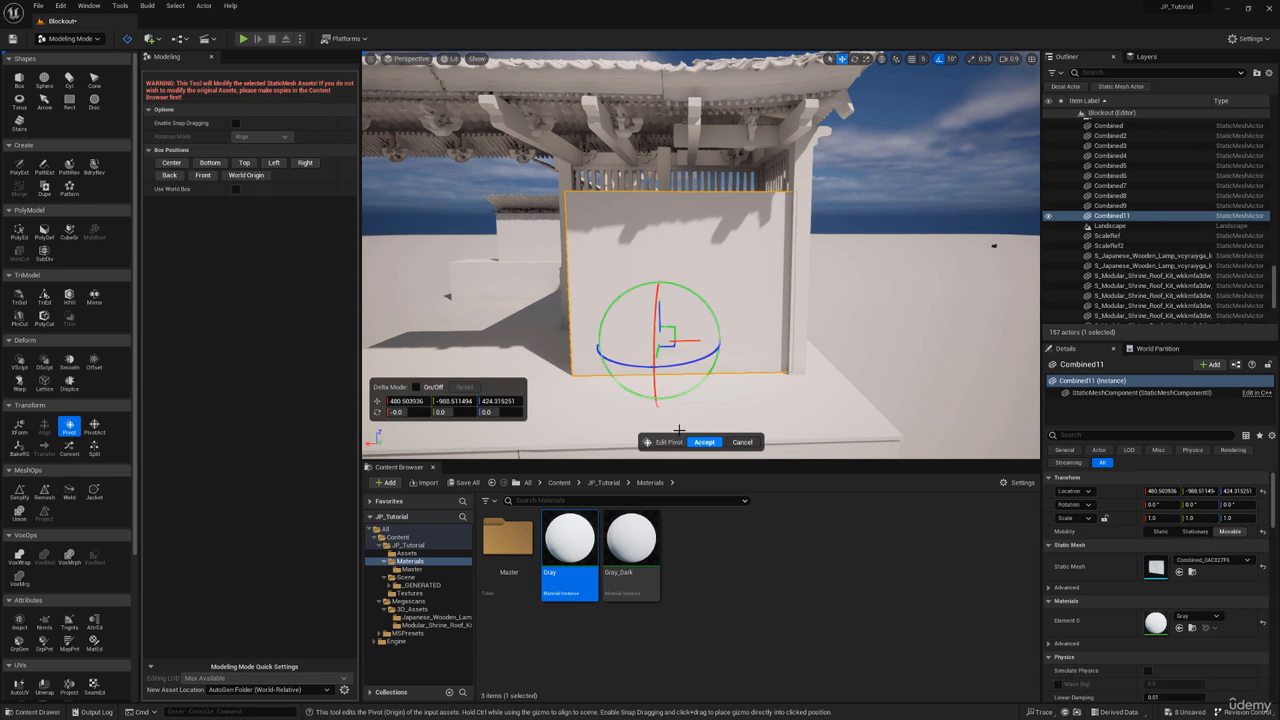
pyautogui.click(210, 163)
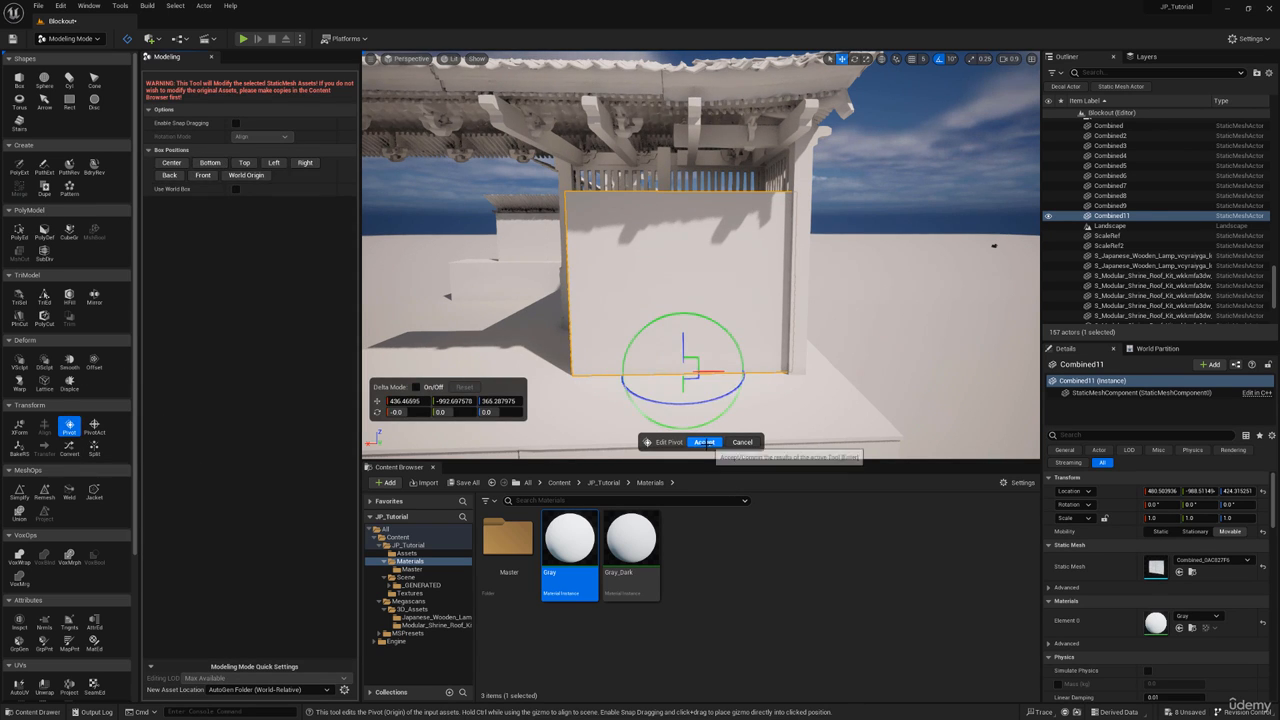
pyautogui.click(704, 442)
pyautogui.press('r')
pyautogui.moveTo(684, 339); pyautogui.dragTo(684, 300)
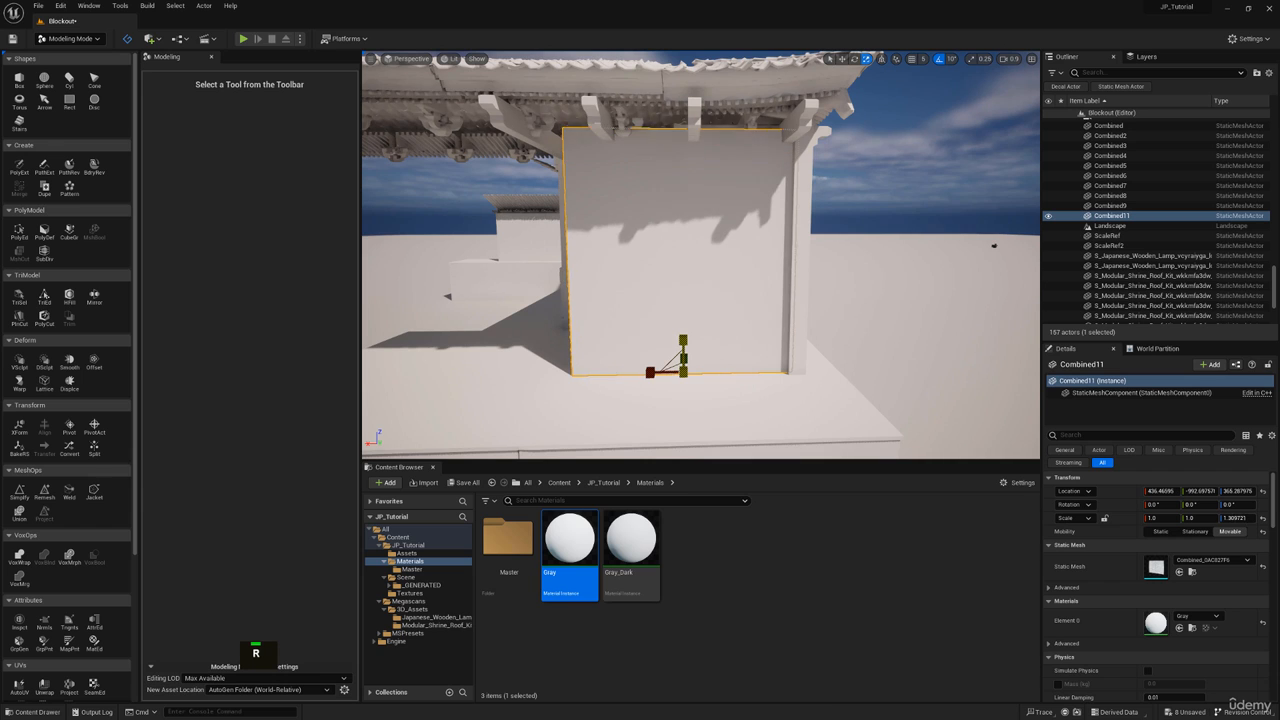
# Step: Duplicate the wall twice along X to extend the tower's outer side, placing the last copy at X about 1253
pyautogui.press('w')
pyautogui.moveTo(766, 312); pyautogui.dragTo(675, 377, button='right')
pyautogui.press('d')
pyautogui.press('e')
pyautogui.press('w')
pyautogui.hotkey('ctrl', 'v')
pyautogui.moveTo(528, 379); pyautogui.dragTo(814, 394)
pyautogui.press('s')
pyautogui.moveTo(814, 394); pyautogui.dragTo(670, 385, button='right')
pyautogui.hotkey('ctrl', 'c')
pyautogui.hotkey('ctrl', 'v')
pyautogui.moveTo(597, 389); pyautogui.dragTo(925, 396)
# Step: Examine the tower from the front and through CineCameraActor0
pyautogui.press('capslock')
pyautogui.moveTo(905, 395); pyautogui.dragTo(670, 360, button='right')
pyautogui.press('s')
pyautogui.press('d')
pyautogui.press('e')
pyautogui.press('w')
pyautogui.click(412, 59)
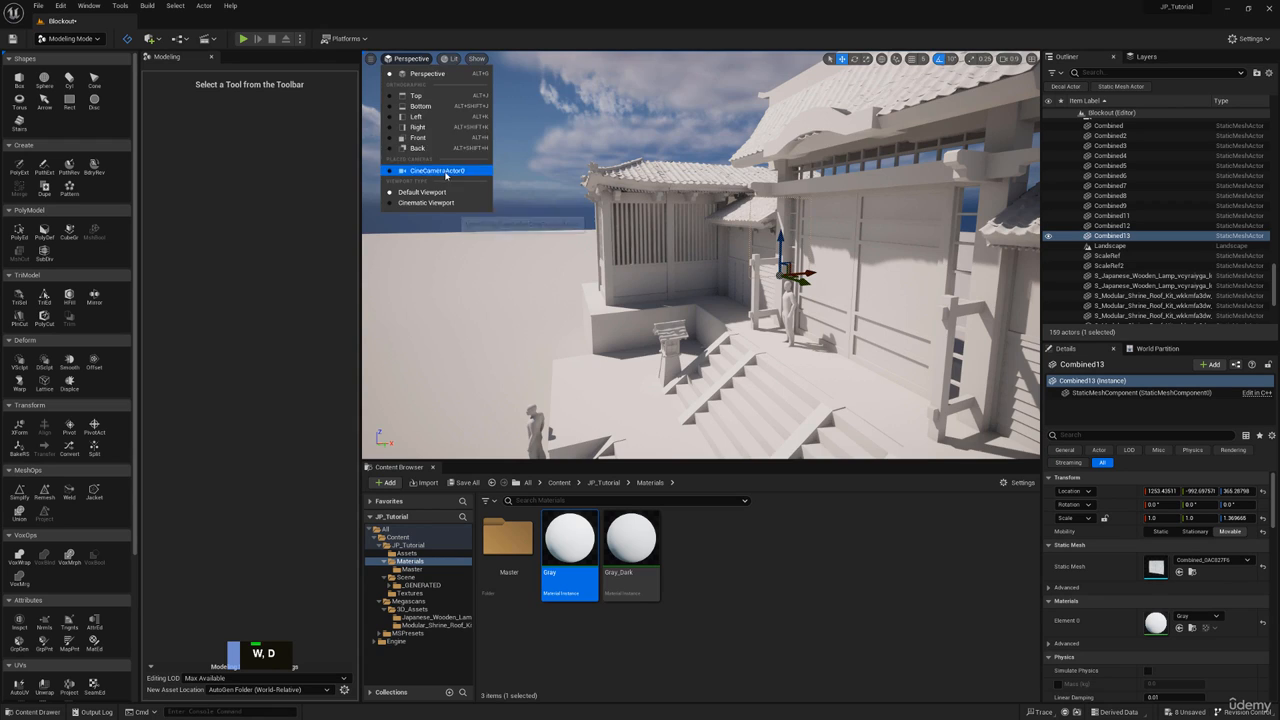
pyautogui.click(444, 170)
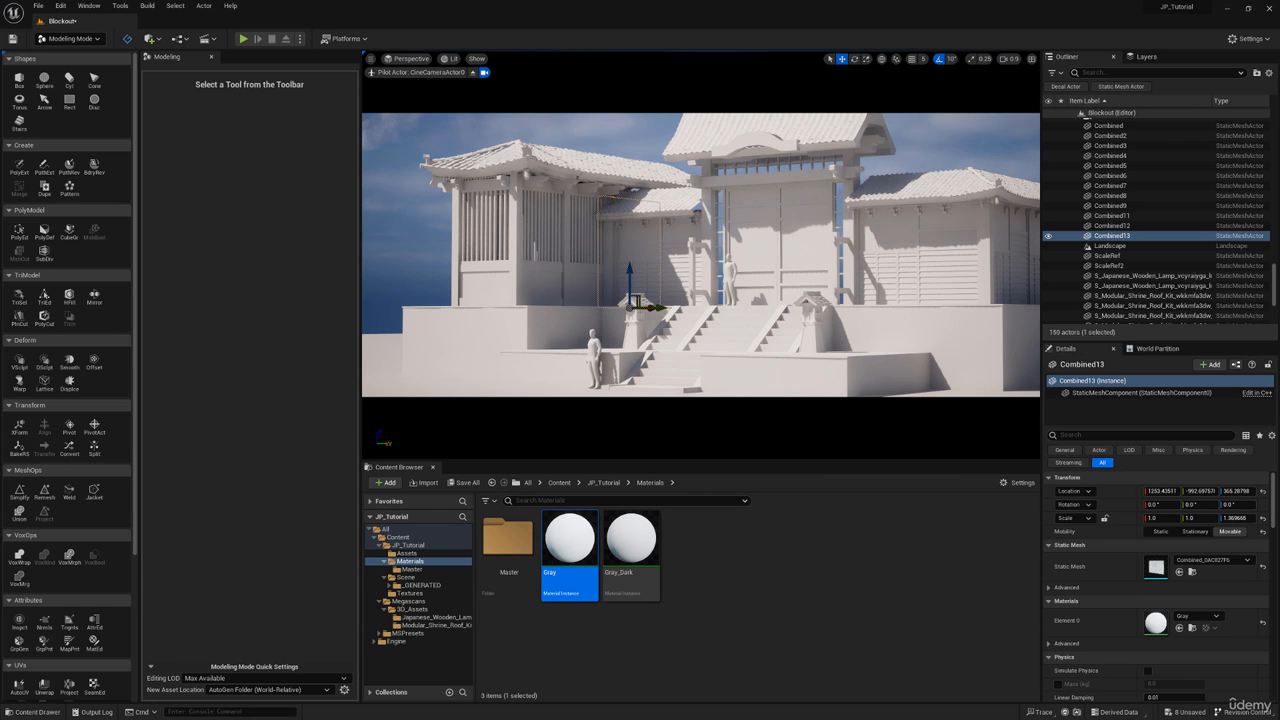
# Step: Select all seven roof modules of the left tower and nudge them along Z while viewing through CineCameraActor0
pyautogui.click(646, 175)
pyautogui.keyDown('ctrl'); pyautogui.click(607, 166); pyautogui.keyUp('ctrl')
pyautogui.keyDown('ctrl'); pyautogui.click(600, 172); pyautogui.keyUp('ctrl')
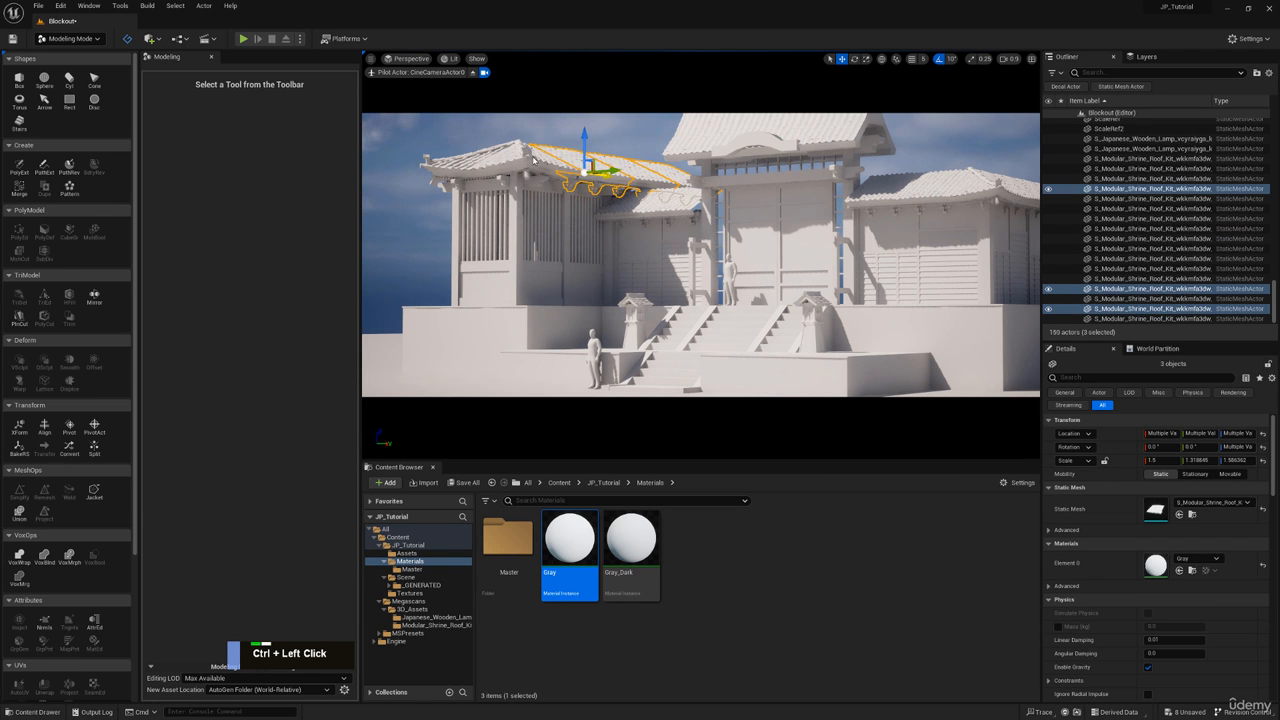
pyautogui.keyDown('ctrl'); pyautogui.click(545, 170); pyautogui.keyUp('ctrl')
pyautogui.click(472, 73)
pyautogui.press('w')
pyautogui.moveTo(646, 252); pyautogui.dragTo(646, 252, button='right')
pyautogui.scroll(2, 646, 252)
pyautogui.press('e')
pyautogui.keyDown('ctrl'); pyautogui.click(669, 290); pyautogui.keyUp('ctrl')
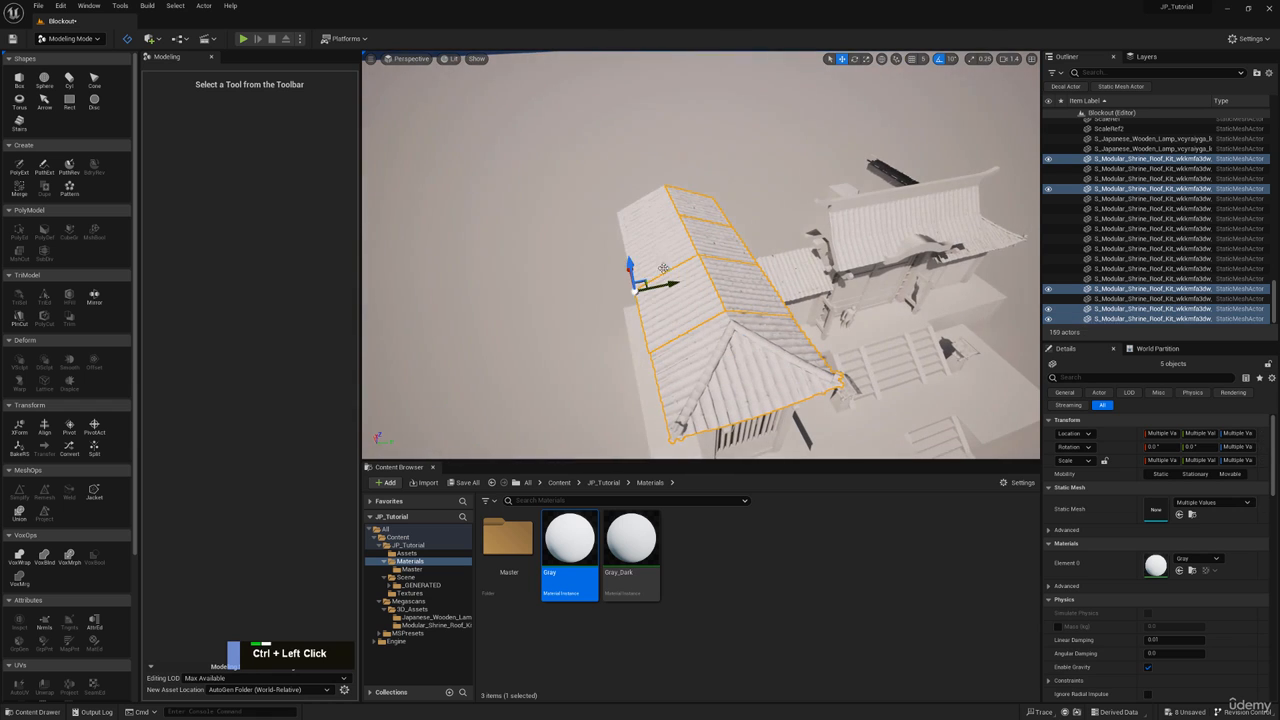
pyautogui.keyDown('ctrl'); pyautogui.click(657, 250); pyautogui.keyUp('ctrl')
pyautogui.keyDown('ctrl'); pyautogui.click(650, 216); pyautogui.keyUp('ctrl')
pyautogui.click(397, 59)
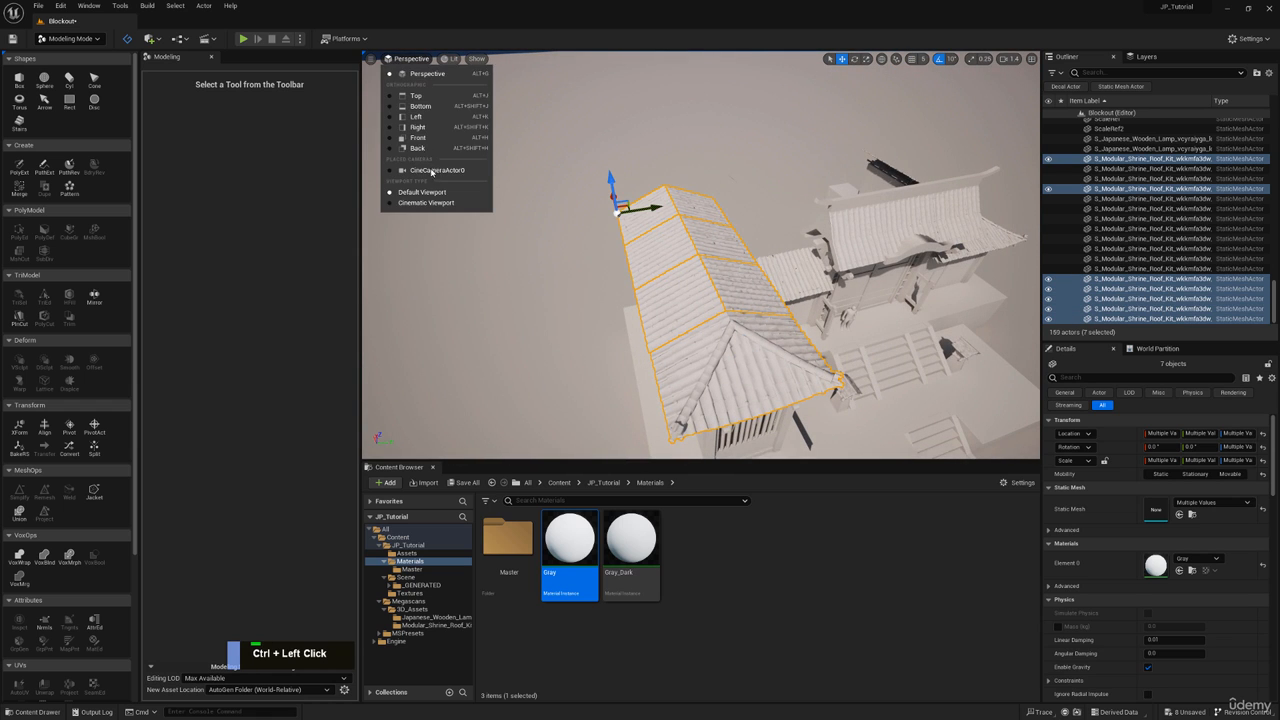
pyautogui.click(430, 203)
pyautogui.press('r')
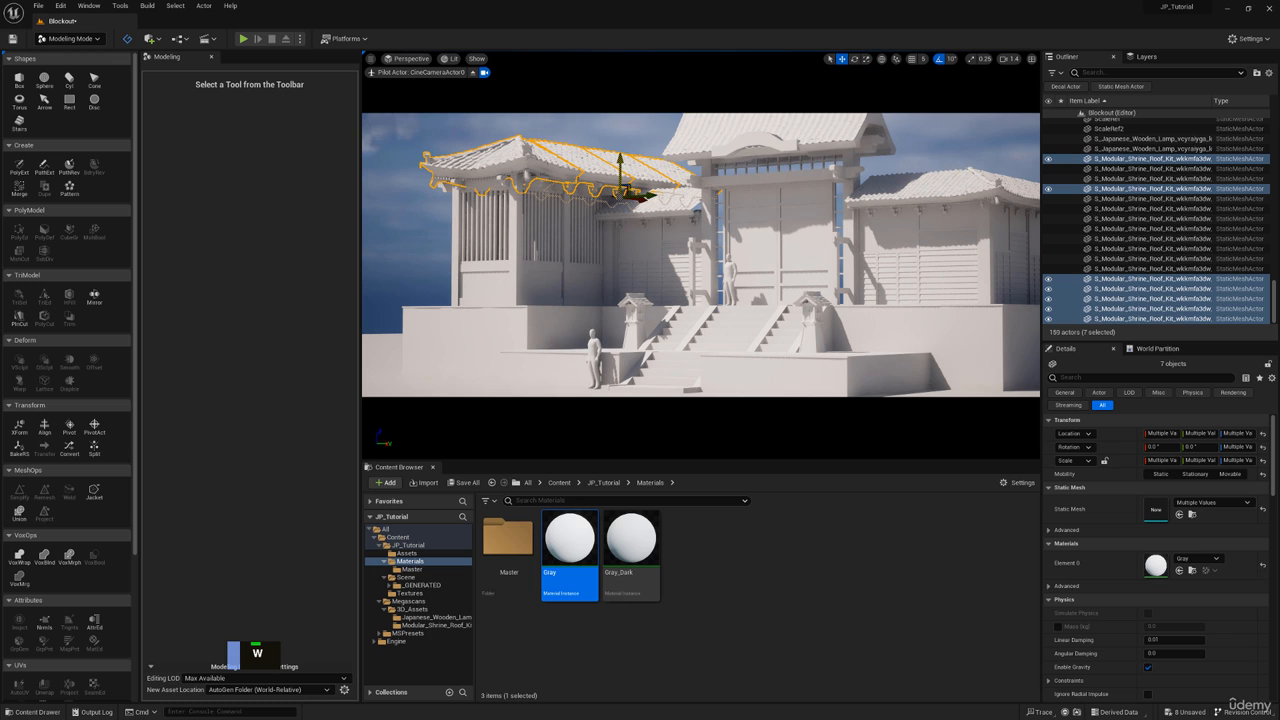
pyautogui.moveTo(621, 165); pyautogui.dragTo(621, 159)
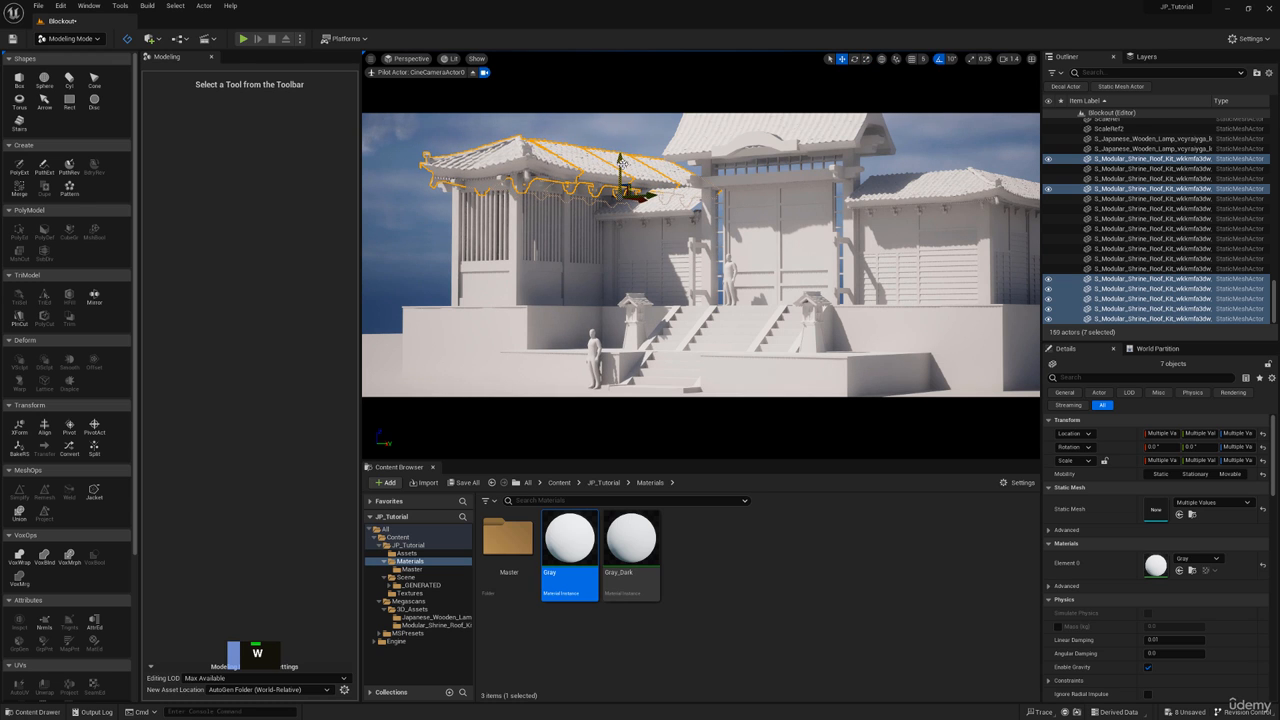
# Step: Open Viewport 2 as a second view through CineCameraActor0 and close it again
pyautogui.click(89, 6)
pyautogui.moveTo(171, 106)
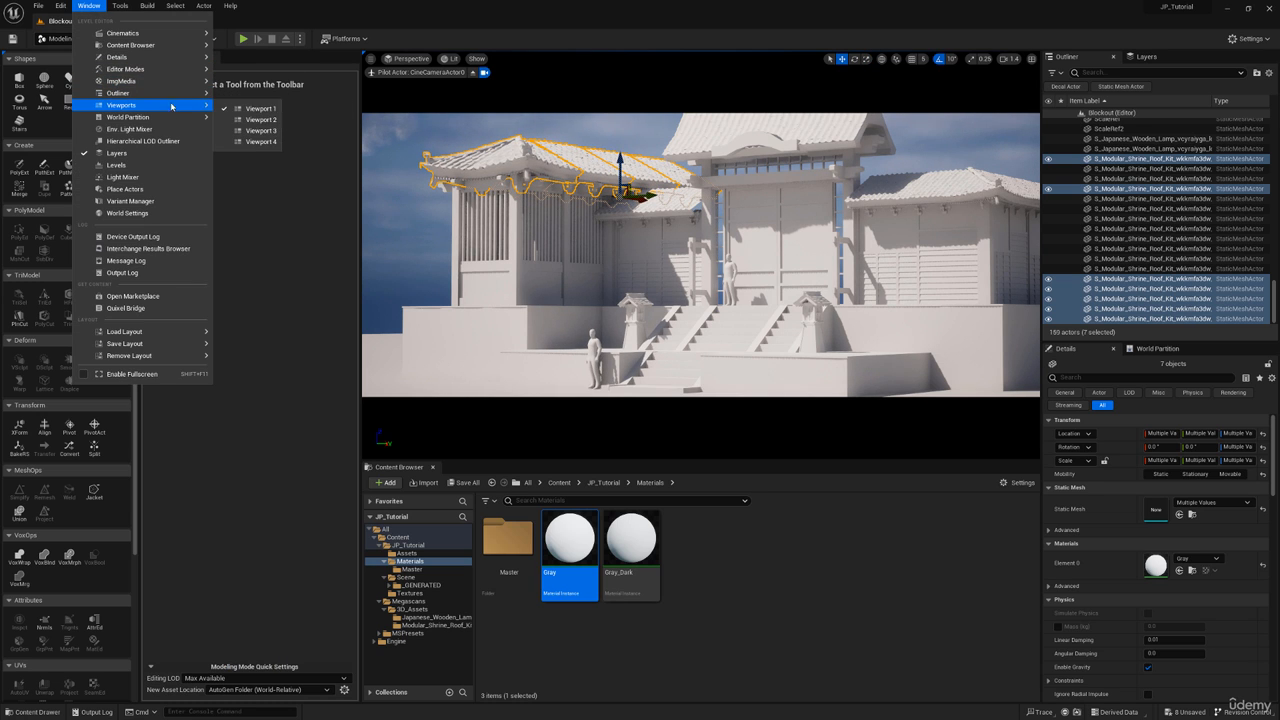
pyautogui.click(261, 120)
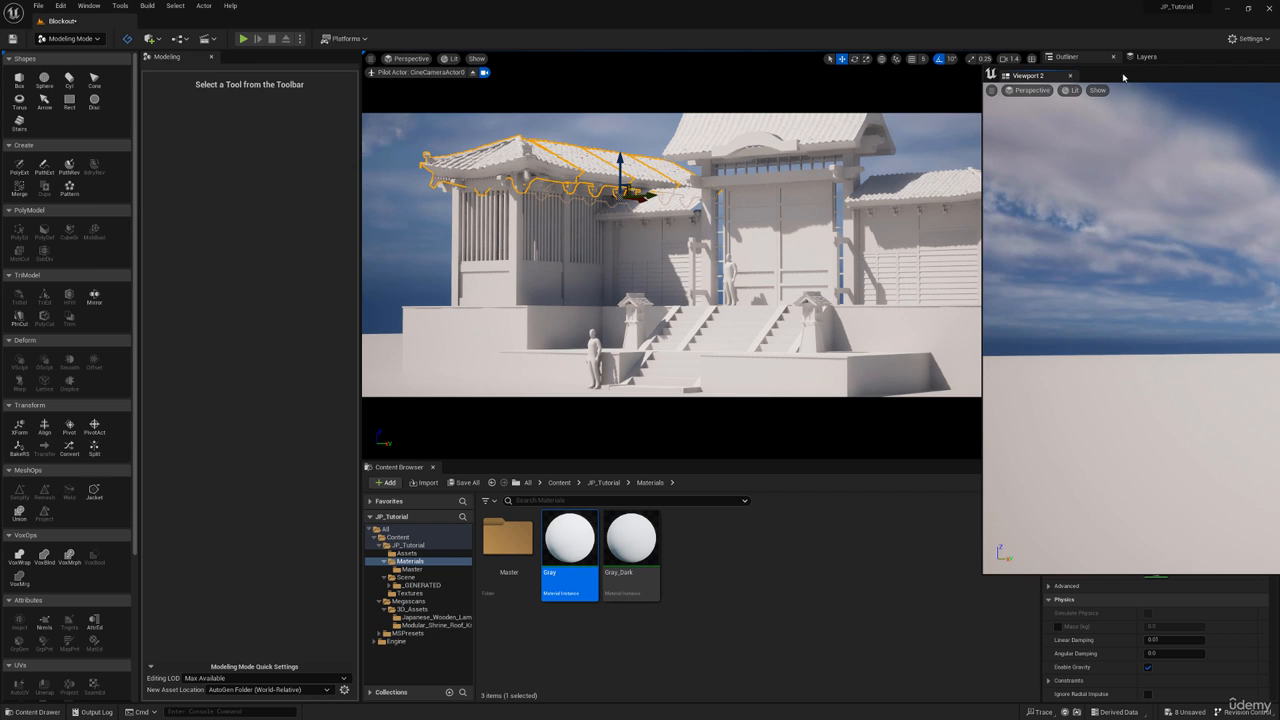
pyautogui.moveTo(1123, 78); pyautogui.dragTo(415, 108)
pyautogui.click(321, 122)
pyautogui.click(349, 233)
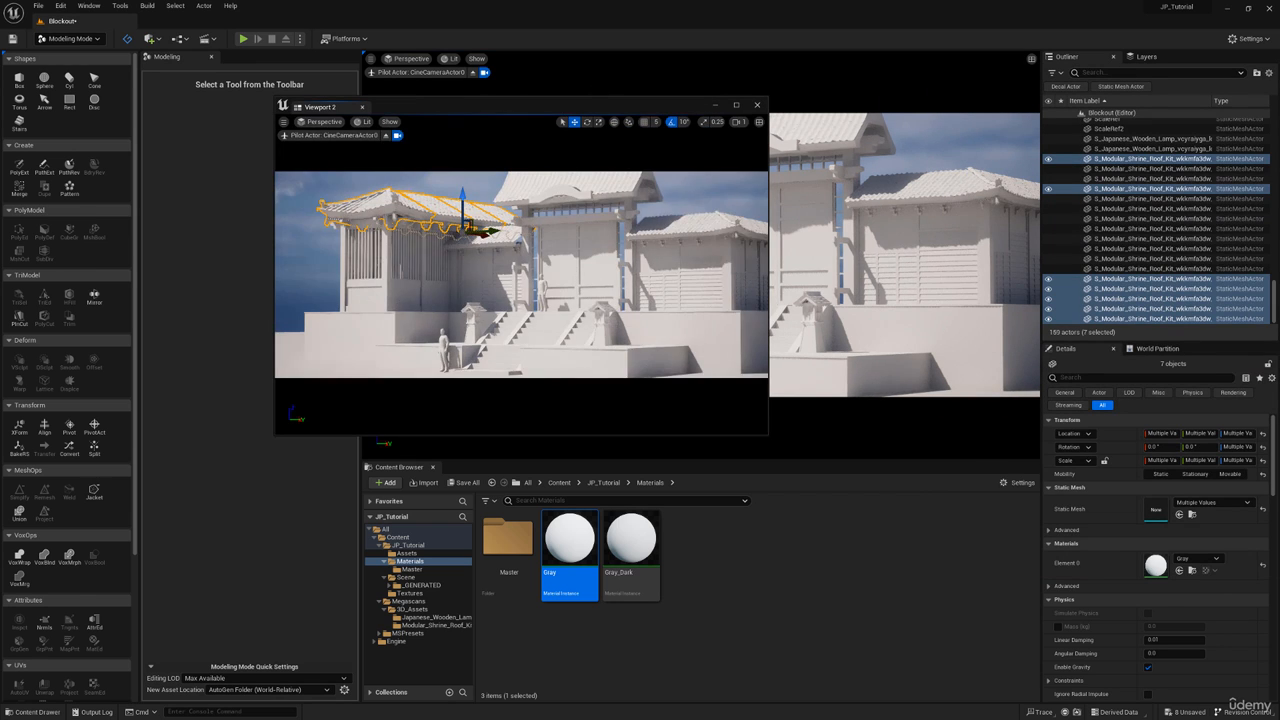
pyautogui.click(757, 105)
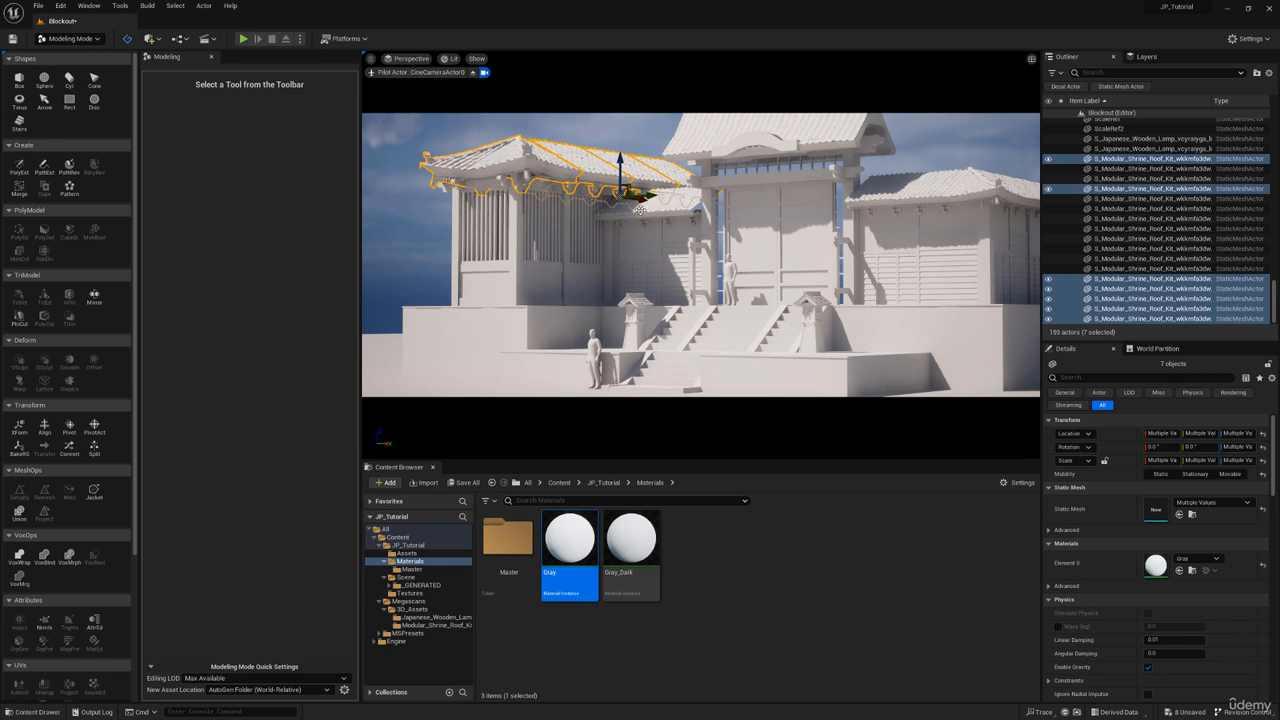
# Step: Scale the two lower roof modules between tower and gate to about 0.87 in Y and shift them to fit against the tower
pyautogui.click(681, 219)
pyautogui.keyDown('ctrl'); pyautogui.click(624, 211); pyautogui.keyUp('ctrl')
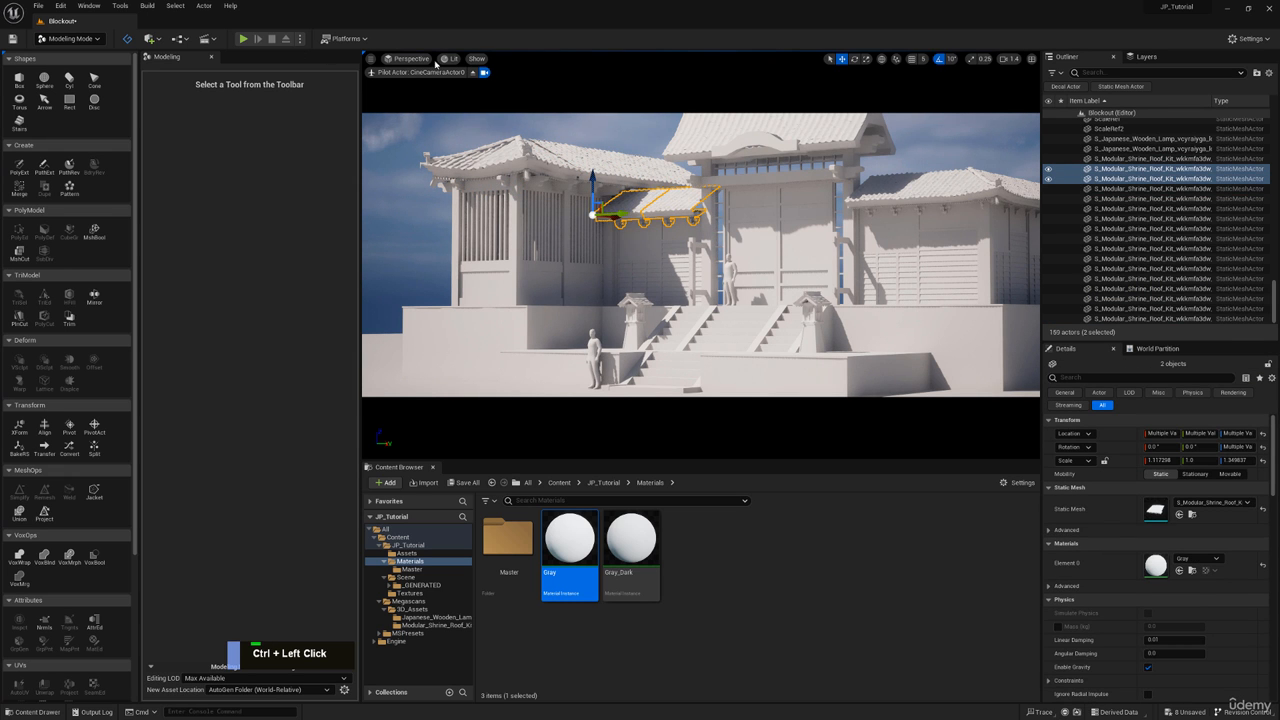
pyautogui.click(477, 73)
pyautogui.press('w')
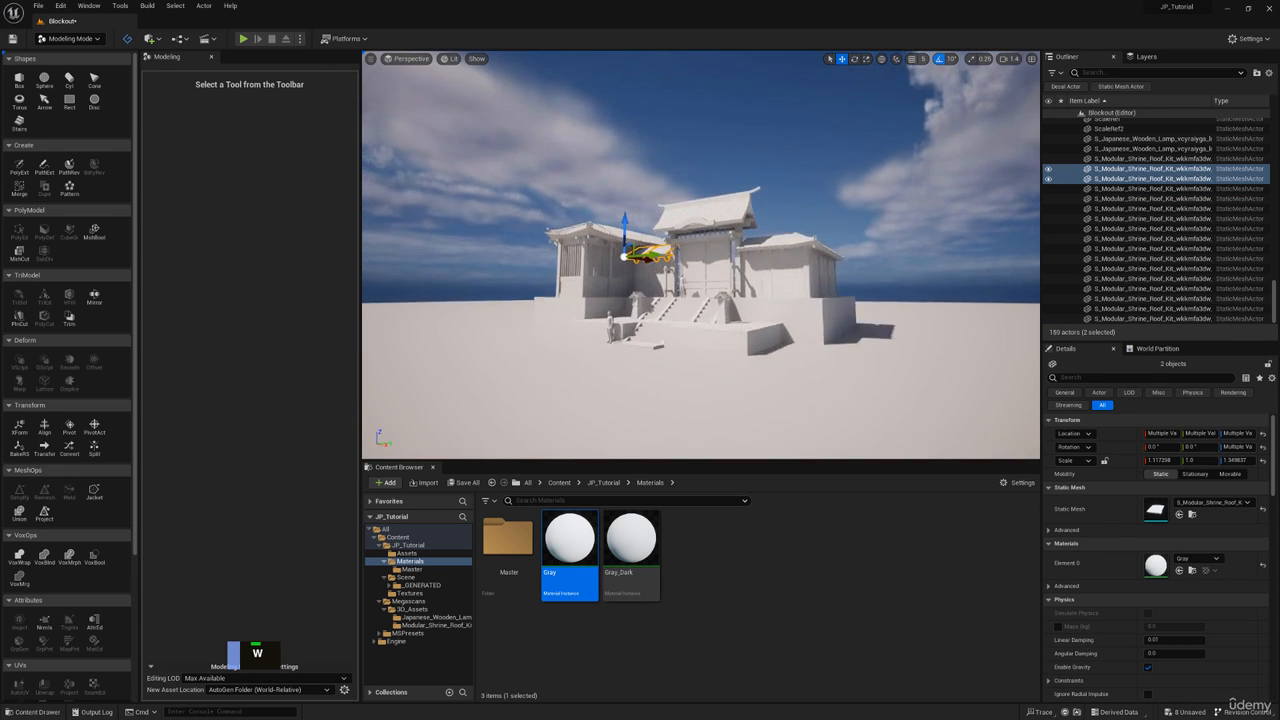
pyautogui.press('r')
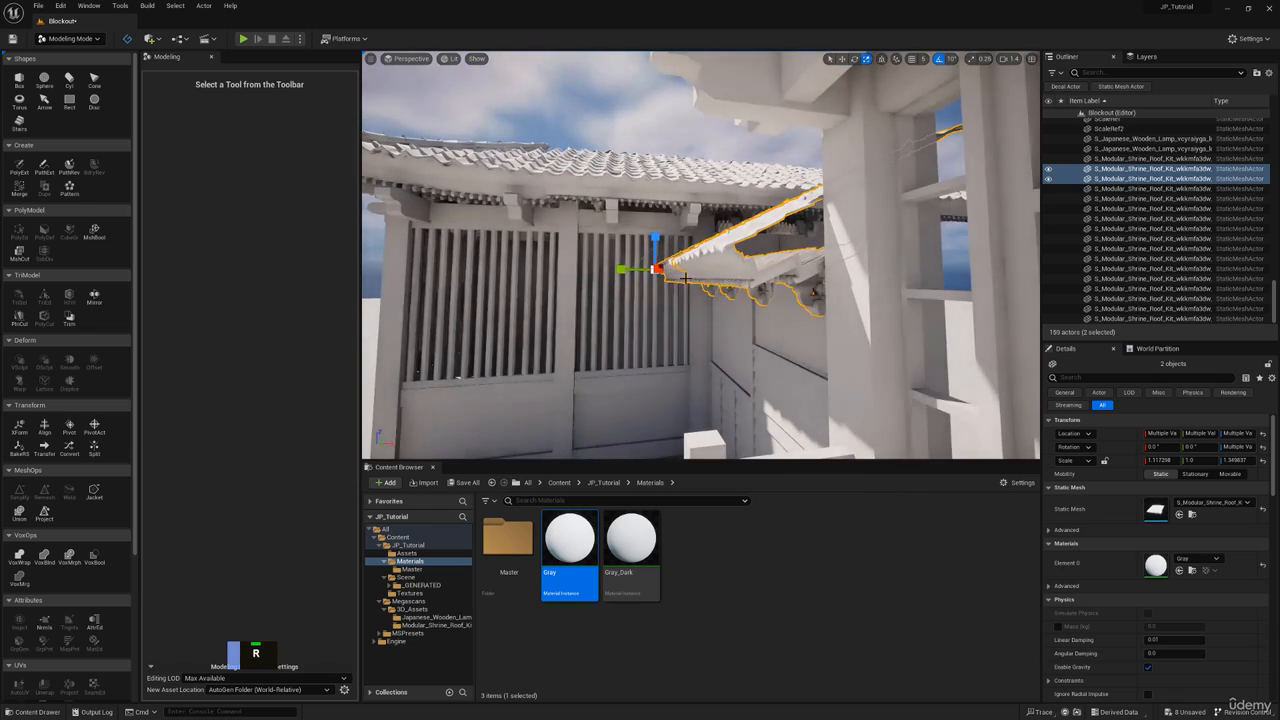
pyautogui.press('e')
pyautogui.press('a')
pyautogui.press('s')
pyautogui.moveTo(634, 253); pyautogui.dragTo(628, 172, button='right')
pyautogui.scroll(-5, 634, 253)
pyautogui.press('d')
pyautogui.press('q')
pyautogui.press('w')
pyautogui.press('w')
pyautogui.moveTo(628, 257); pyautogui.dragTo(637, 258)
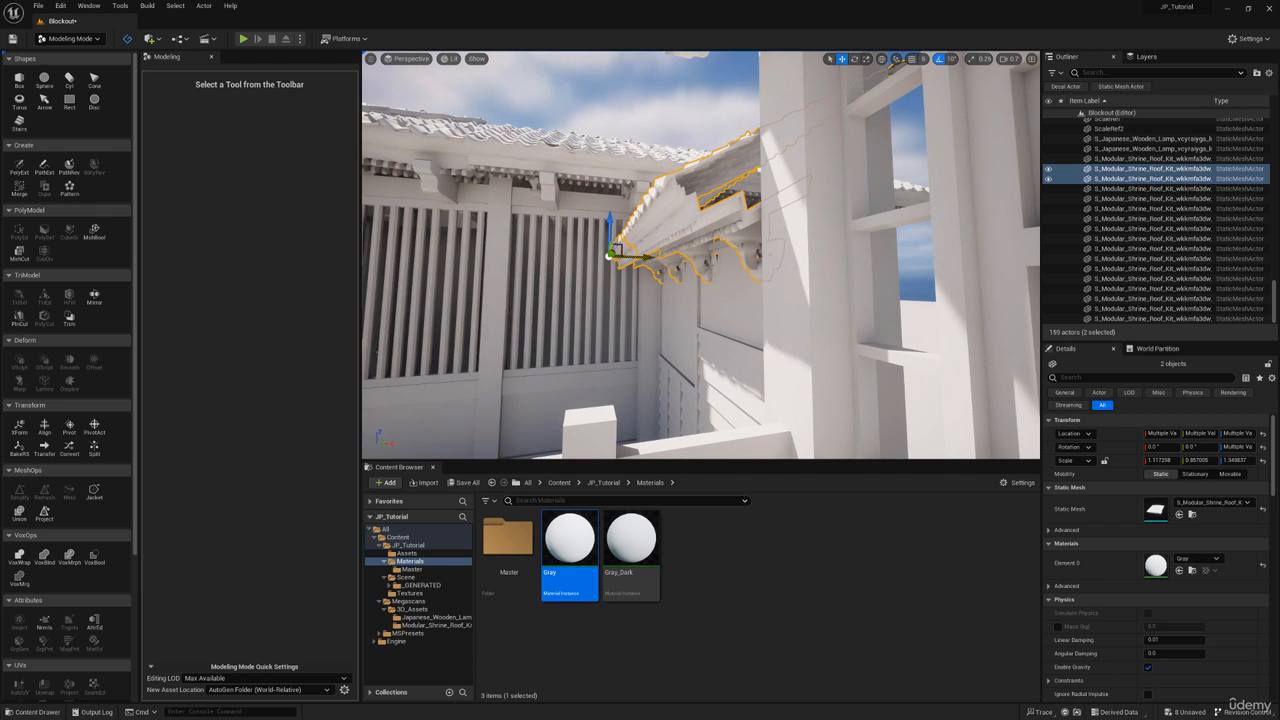
# Step: Duplicate the eleven parts of the tower's slatted side wall and place the copy along X to extend the wall rearward
pyautogui.press('a')
pyautogui.moveTo(634, 227); pyautogui.dragTo(690, 270, button='right')
pyautogui.press('w')
pyautogui.press('a')
pyautogui.click(634, 227)
pyautogui.moveTo(634, 227); pyautogui.dragTo(480, 272, button='right')
pyautogui.press('d')
pyautogui.press('w')
pyautogui.press('a')
pyautogui.moveTo(634, 262); pyautogui.dragTo(750, 303, button='right')
pyautogui.keyDown('ctrl'); pyautogui.click(760, 246); pyautogui.keyUp('ctrl')
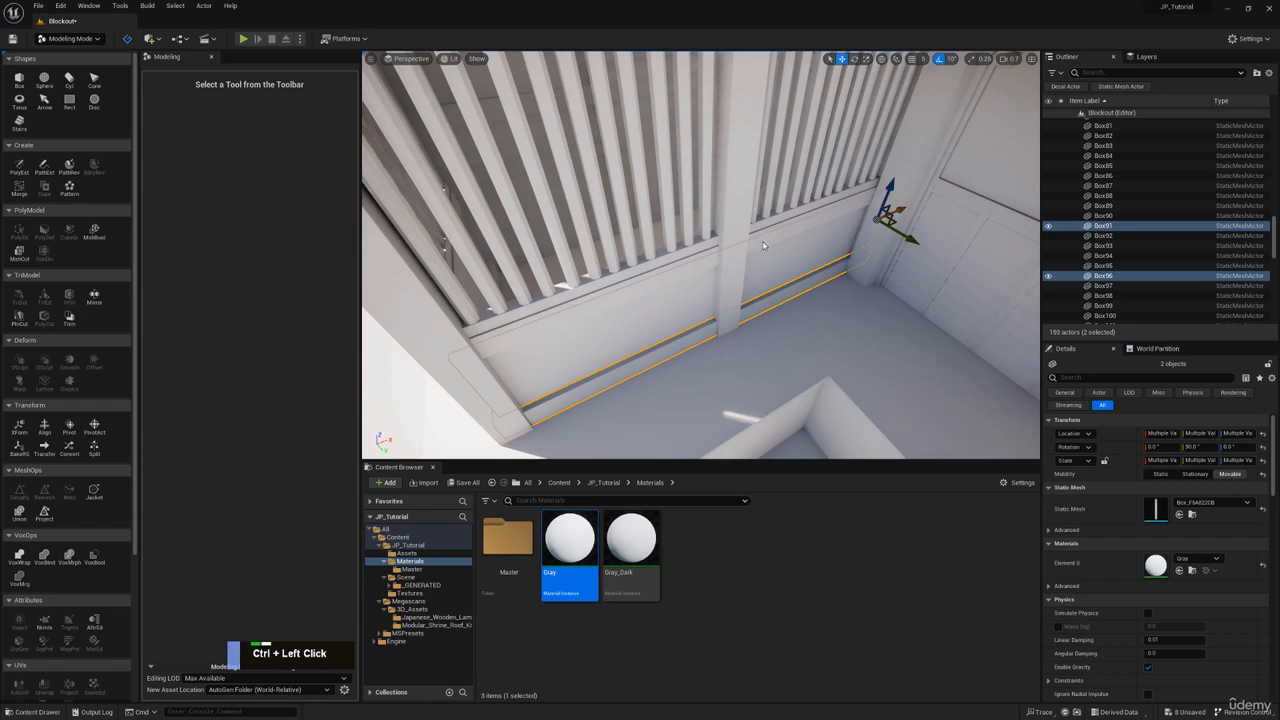
pyautogui.keyDown('ctrl'); pyautogui.click(764, 238); pyautogui.keyUp('ctrl')
pyautogui.keyDown('ctrl'); pyautogui.click(766, 222); pyautogui.keyUp('ctrl')
pyautogui.keyDown('ctrl'); pyautogui.click(763, 205); pyautogui.keyUp('ctrl')
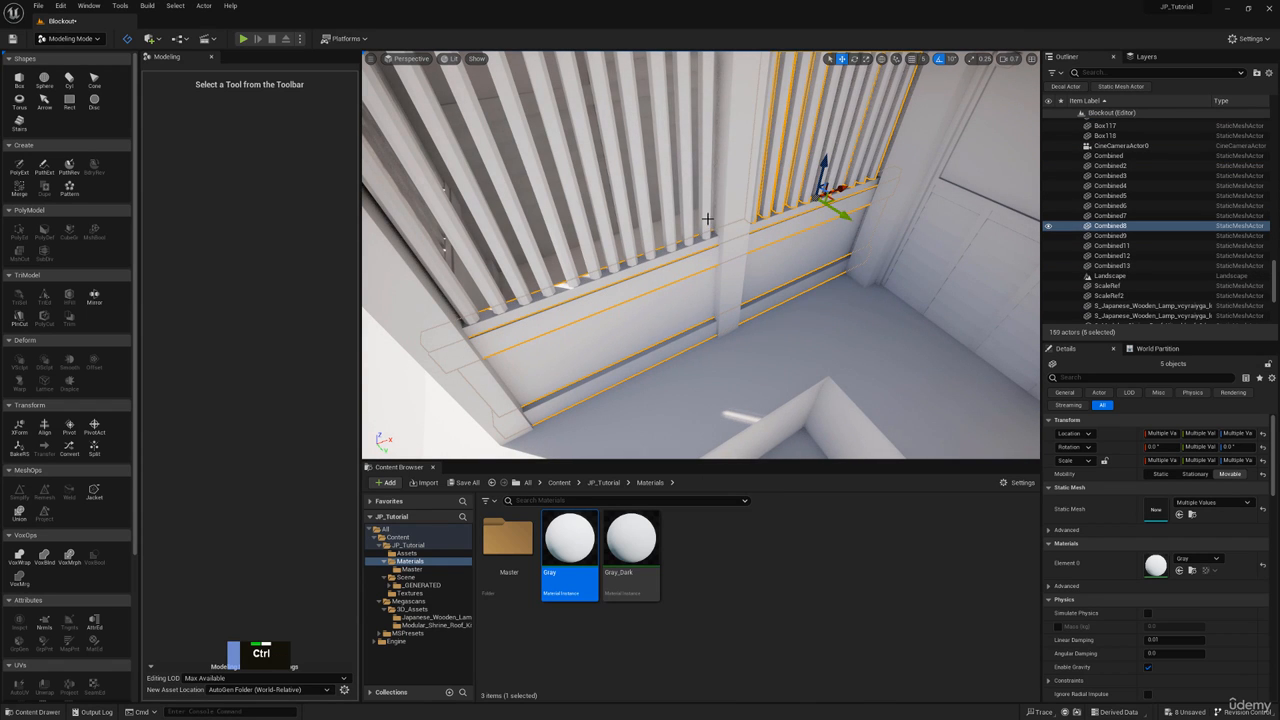
pyautogui.keyDown('ctrl'); pyautogui.click(707, 218); pyautogui.keyUp('ctrl')
pyautogui.keyDown('ctrl'); pyautogui.click(464, 298); pyautogui.keyUp('ctrl')
pyautogui.moveTo(654, 268); pyautogui.dragTo(593, 298, button='right')
pyautogui.keyDown('ctrl'); pyautogui.click(606, 175); pyautogui.keyUp('ctrl')
pyautogui.keyDown('ctrl'); pyautogui.click(606, 148); pyautogui.keyUp('ctrl')
pyautogui.press('d')
pyautogui.press('a')
pyautogui.press('w')
pyautogui.keyDown('ctrl'); pyautogui.click(698, 248); pyautogui.keyUp('ctrl')
pyautogui.press('a')
pyautogui.press('w')
pyautogui.keyDown('ctrl'); pyautogui.click(749, 271); pyautogui.keyUp('ctrl')
pyautogui.press('s')
pyautogui.press('a')
pyautogui.press('s')
pyautogui.press('w')
pyautogui.hotkey('ctrl', 'c')
pyautogui.hotkey('ctrl', 'v')
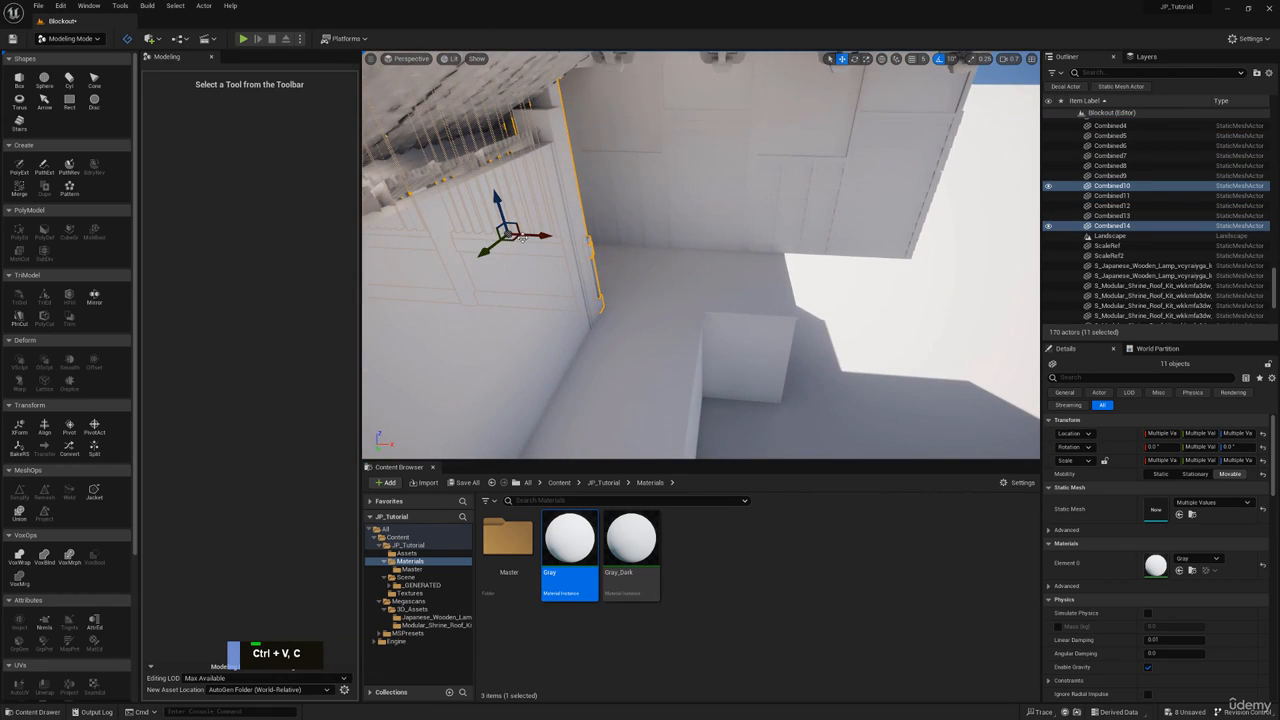
pyautogui.moveTo(521, 237); pyautogui.dragTo(818, 245)
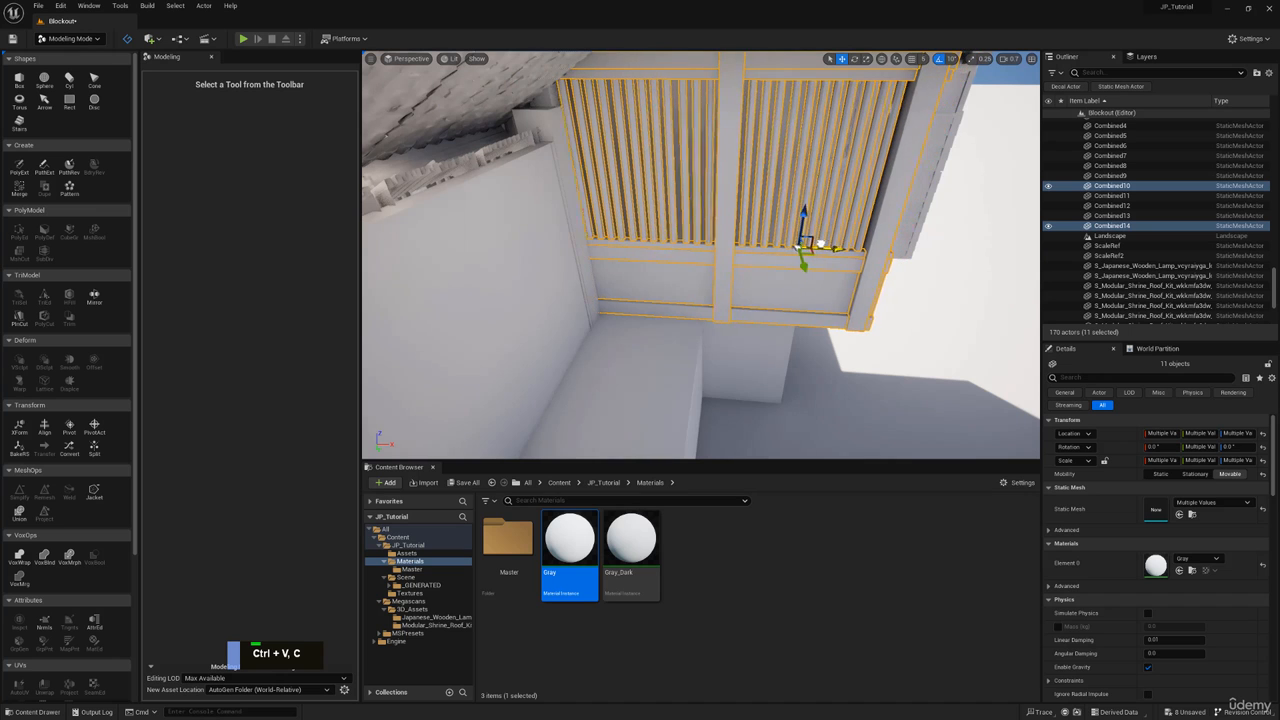
# Step: Paste a second copy of the slatted wall section and place it along X at the end of the extended wall
pyautogui.press('s')
pyautogui.moveTo(818, 245); pyautogui.dragTo(672, 273, button='right')
pyautogui.press('d')
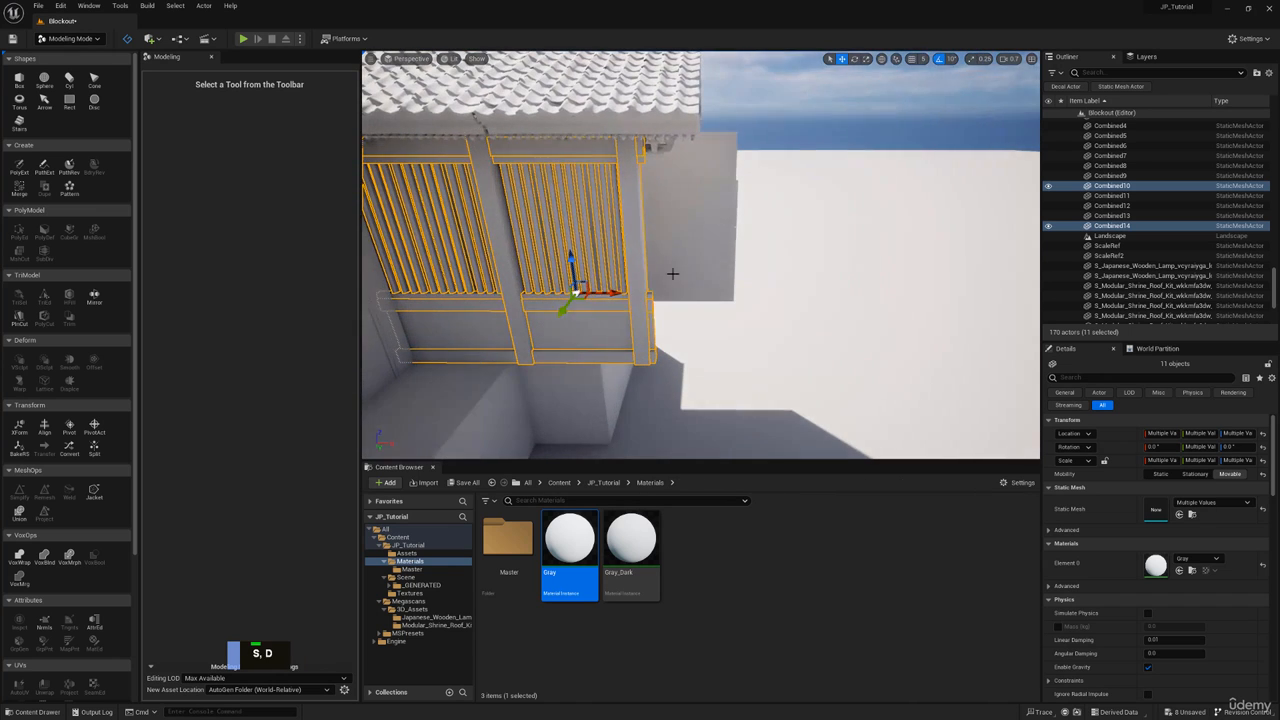
pyautogui.hotkey('ctrl', 'v')
pyautogui.moveTo(607, 292); pyautogui.dragTo(876, 285)
pyautogui.moveTo(873, 281); pyautogui.dragTo(866, 284, button='right')
pyautogui.press('d')
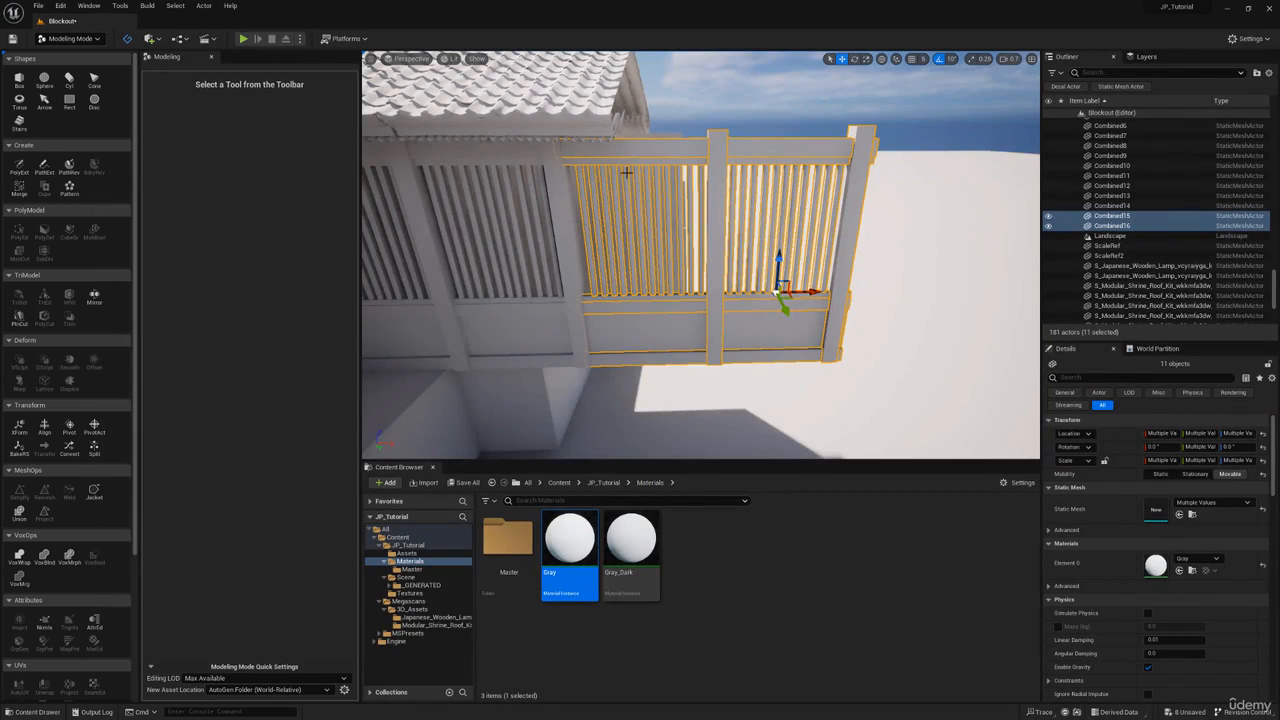
# Step: Duplicate the plain back wall panel behind the slatted wall and shift the copy along X to about 1660
pyautogui.moveTo(605, 173); pyautogui.dragTo(568, 212, button='right')
pyautogui.press('w')
pyautogui.press('e')
pyautogui.click(597, 228)
pyautogui.hotkey('ctrl', 'c')
pyautogui.hotkey('ctrl', 'v')
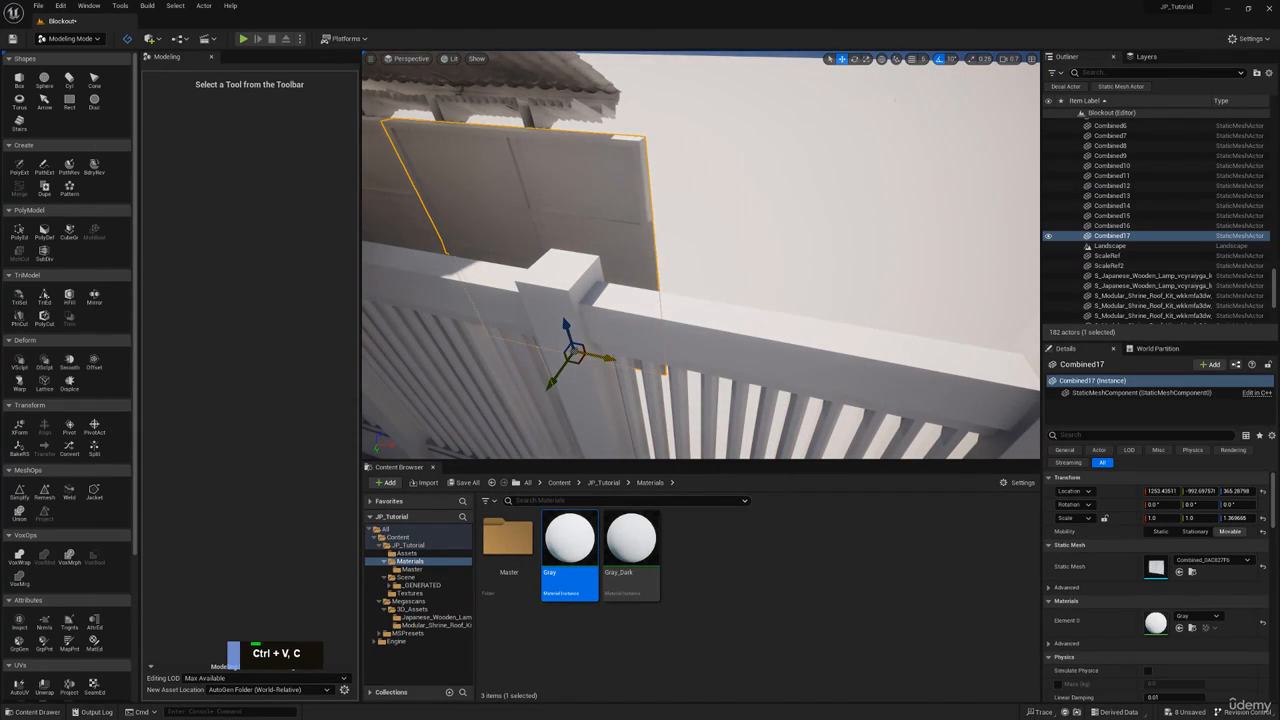
pyautogui.moveTo(597, 358); pyautogui.dragTo(810, 358)
pyautogui.press('a')
pyautogui.moveTo(810, 358); pyautogui.dragTo(786, 368, button='right')
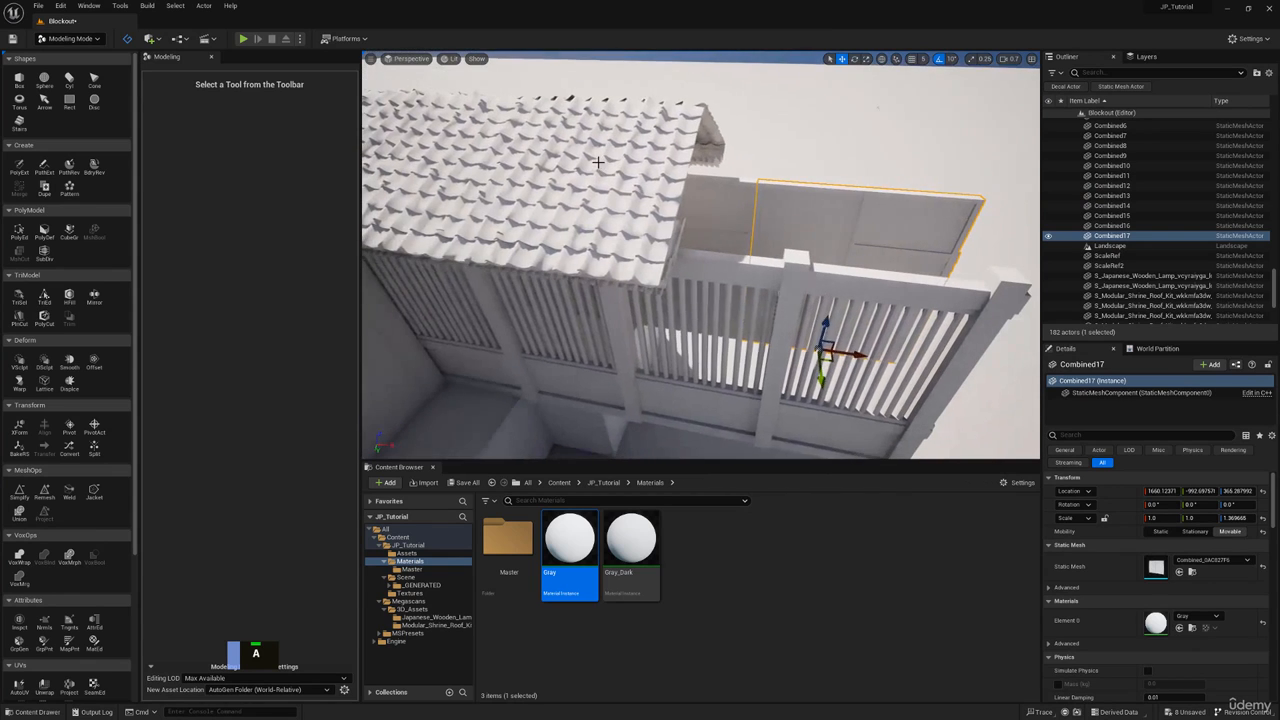
# Step: Duplicate the two end modules of the long tiled roof and place the copies along X over the extended wall
pyautogui.click(650, 195)
pyautogui.keyDown('ctrl'); pyautogui.click(707, 152); pyautogui.keyUp('ctrl')
pyautogui.hotkey('ctrl', 'c')
pyautogui.hotkey('ctrl', 'v')
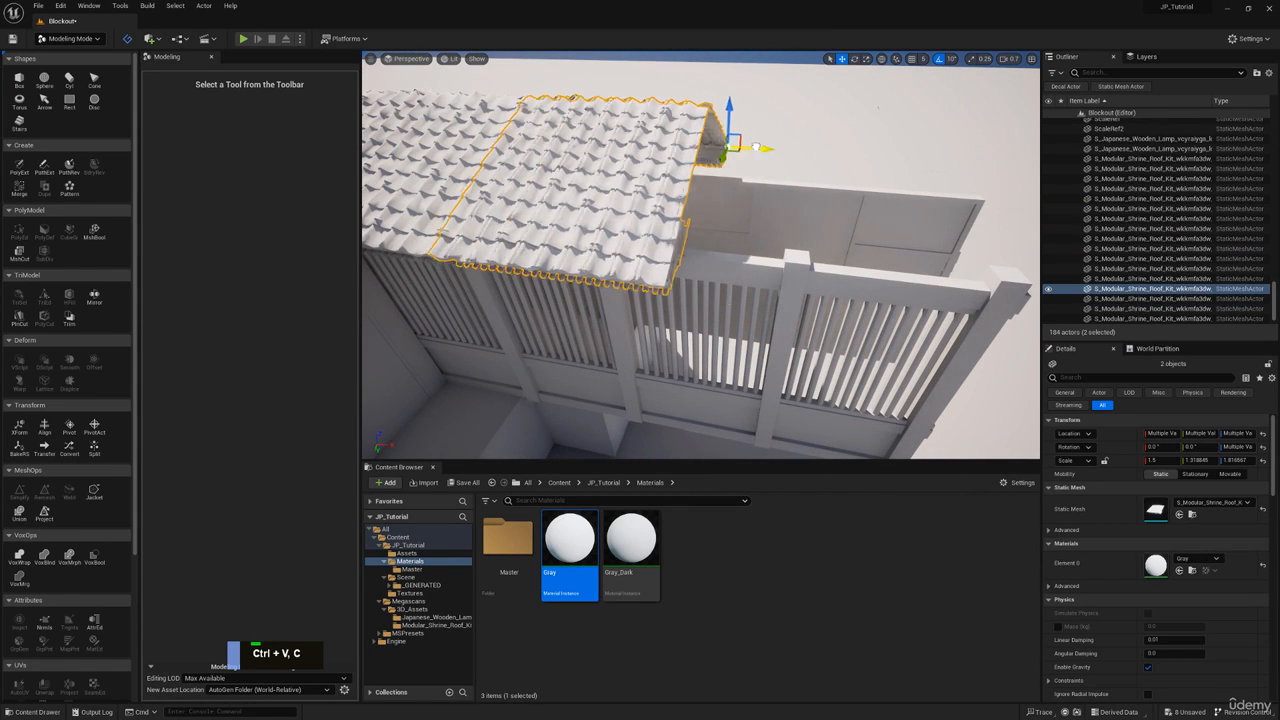
pyautogui.moveTo(720, 152); pyautogui.dragTo(887, 144)
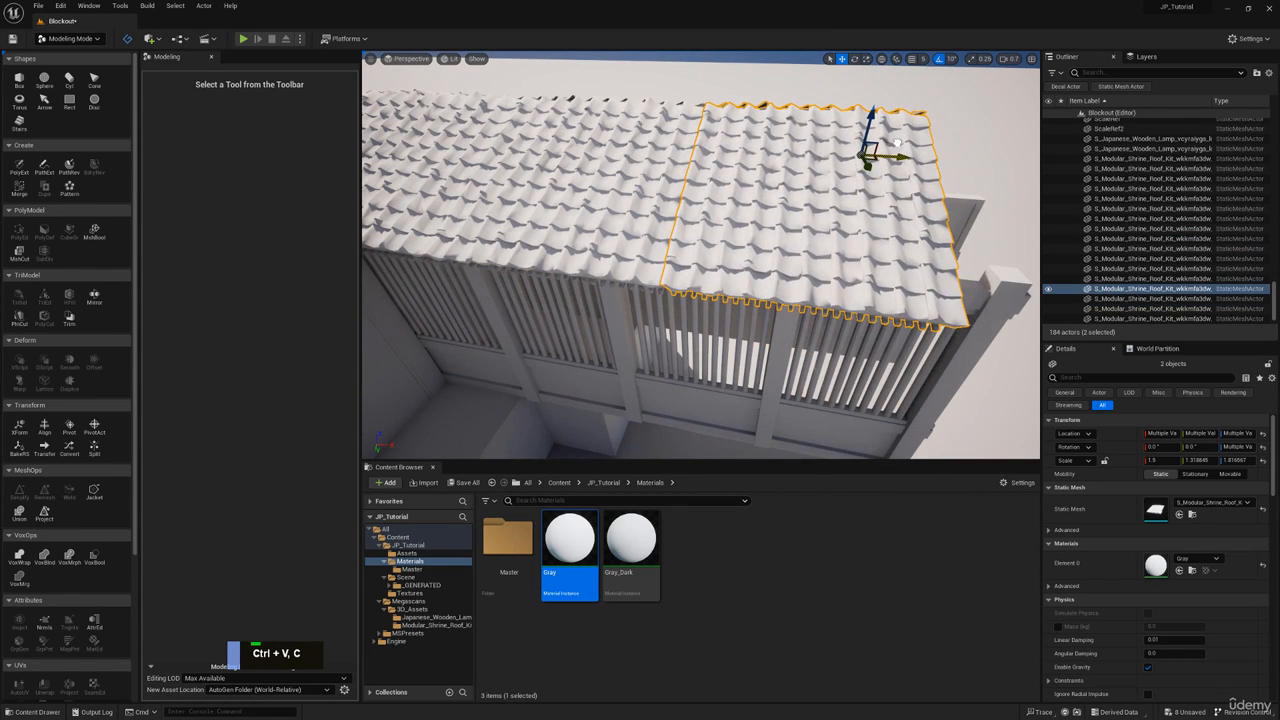
# Step: Duplicate the two newest roof modules once more and place them at the far end of the long roof
pyautogui.press('d')
pyautogui.moveTo(887, 144); pyautogui.dragTo(888, 145, button='right')
pyautogui.hotkey('ctrl', 'c')
pyautogui.hotkey('ctrl', 'v')
pyautogui.moveTo(768, 161); pyautogui.dragTo(895, 155)
pyautogui.press('s')
# Step: Examine the extended left wing from above and the gate from the front
pyautogui.moveTo(898, 152); pyautogui.dragTo(805, 253, button='right')
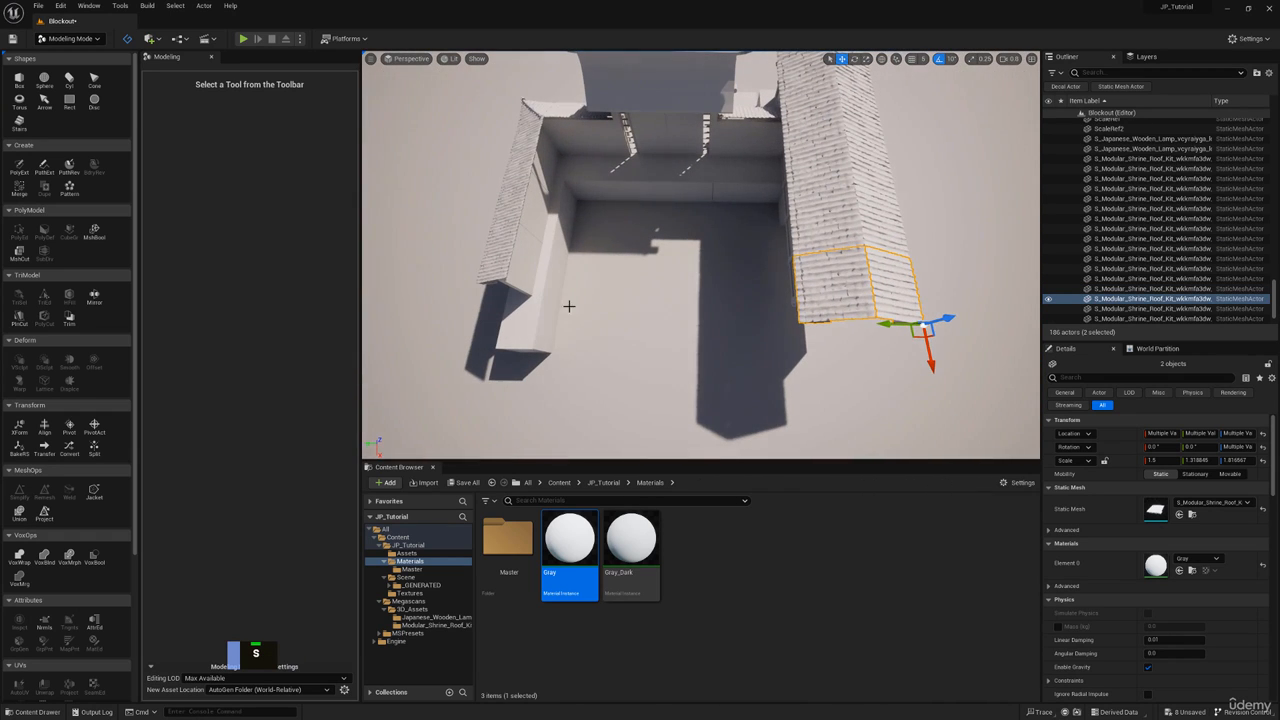
pyautogui.press('w')
pyautogui.moveTo(722, 163); pyautogui.dragTo(918, 140, button='right')
pyautogui.press('a')
pyautogui.press('w')
pyautogui.press('s')
pyautogui.press('w')
pyautogui.press('a')
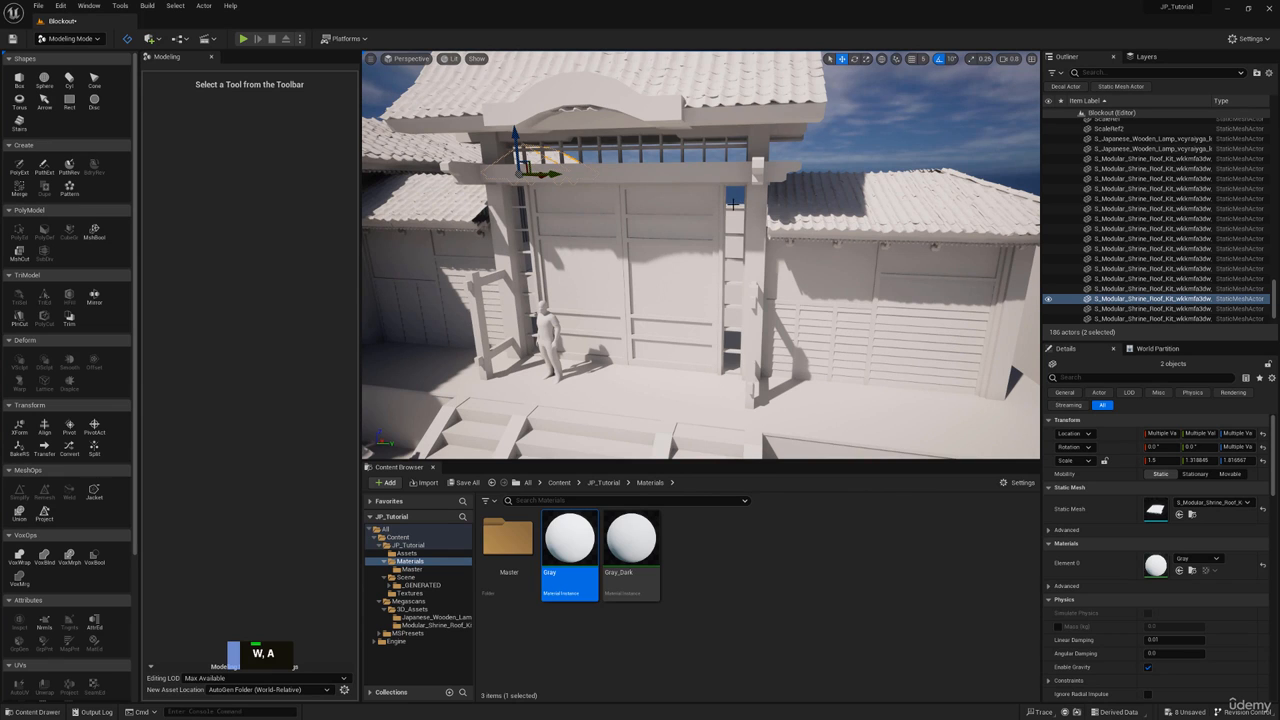
# Step: Try scaling a single module of the left wing's long roof
pyautogui.press('s')
pyautogui.moveTo(726, 217); pyautogui.dragTo(688, 282, button='right')
pyautogui.press('a')
pyautogui.press('w')
pyautogui.press('e')
pyautogui.click(600, 235)
pyautogui.press('e')
pyautogui.press('w')
pyautogui.press('s')
pyautogui.press('q')
pyautogui.click(769, 279)
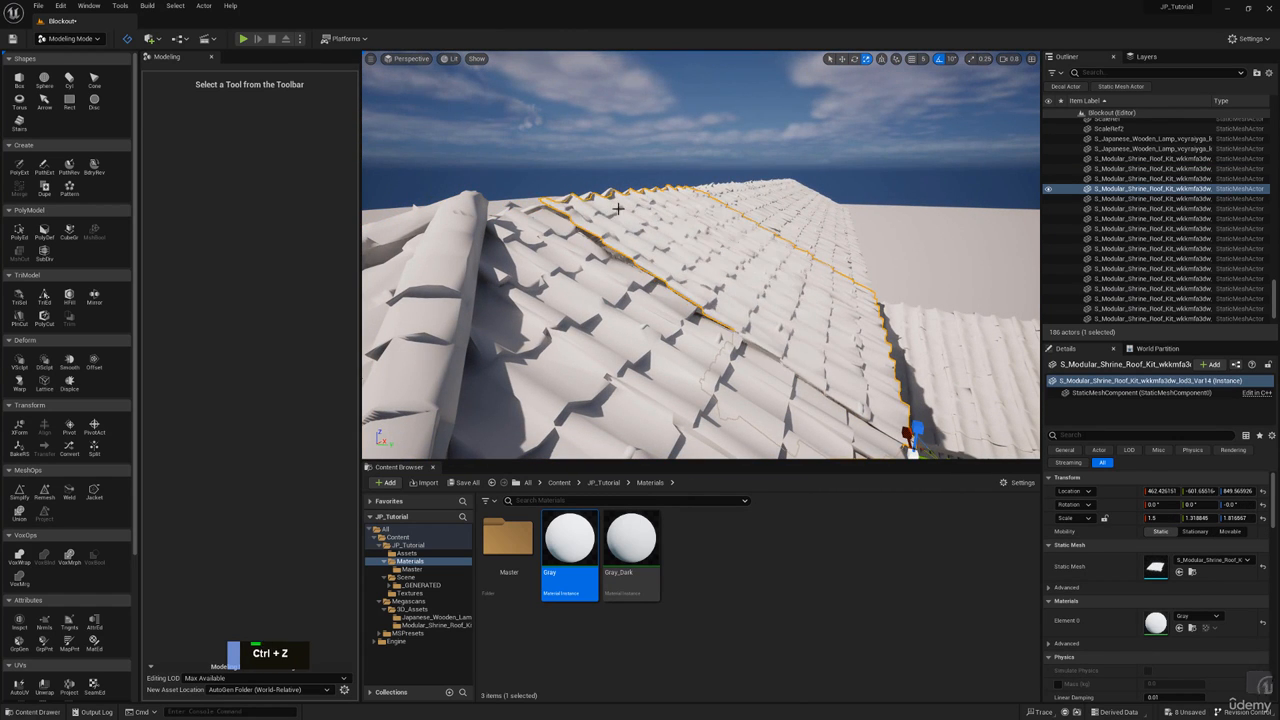
# Step: Select the ten modules of the left wing's long roof and check them through CineCameraActor0 in Viewport 2
pyautogui.press('e')
pyautogui.moveTo(618, 209); pyautogui.dragTo(623, 318, button='right')
pyautogui.keyDown('ctrl'); pyautogui.click(623, 320); pyautogui.keyUp('ctrl')
pyautogui.keyDown('ctrl'); pyautogui.click(660, 268); pyautogui.keyUp('ctrl')
pyautogui.keyDown('ctrl'); pyautogui.click(735, 246); pyautogui.keyUp('ctrl')
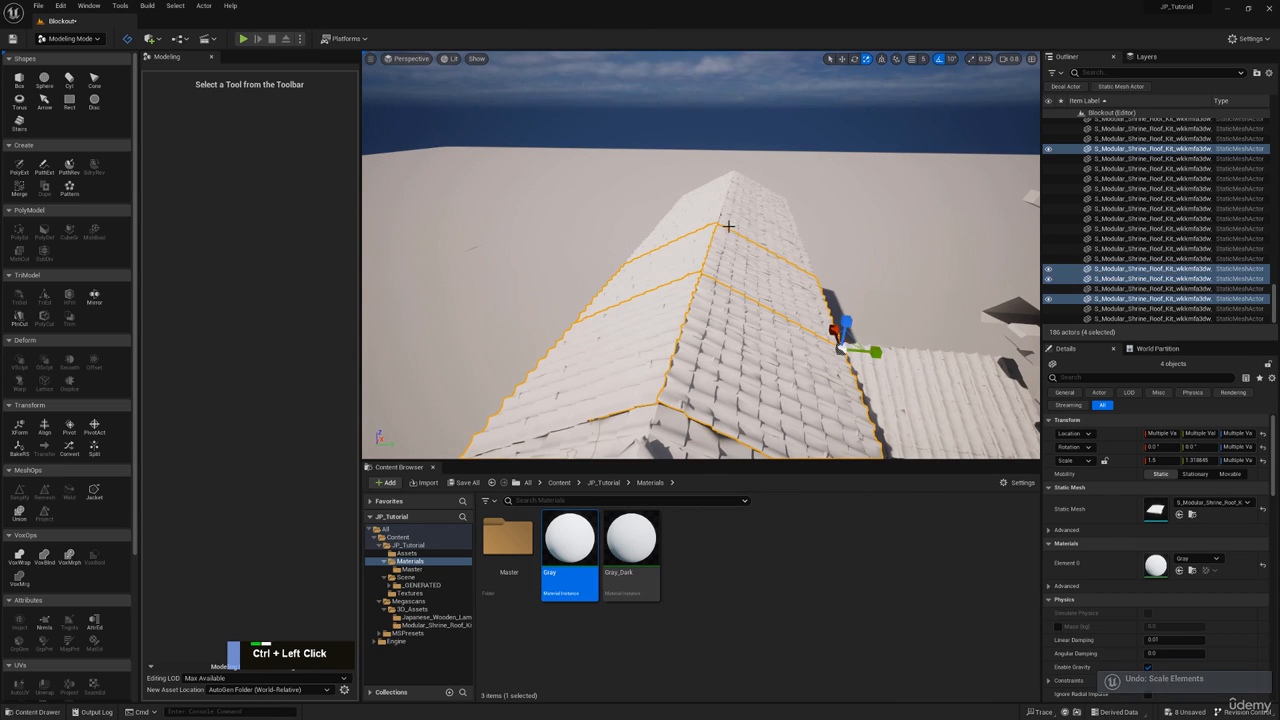
pyautogui.keyDown('ctrl'); pyautogui.click(703, 222); pyautogui.keyUp('ctrl')
pyautogui.keyDown('ctrl'); pyautogui.click(706, 204); pyautogui.keyUp('ctrl')
pyautogui.keyDown('ctrl'); pyautogui.click(755, 205); pyautogui.keyUp('ctrl')
pyautogui.keyDown('ctrl'); pyautogui.click(750, 187); pyautogui.keyUp('ctrl')
pyautogui.keyDown('ctrl'); pyautogui.click(718, 184); pyautogui.keyUp('ctrl')
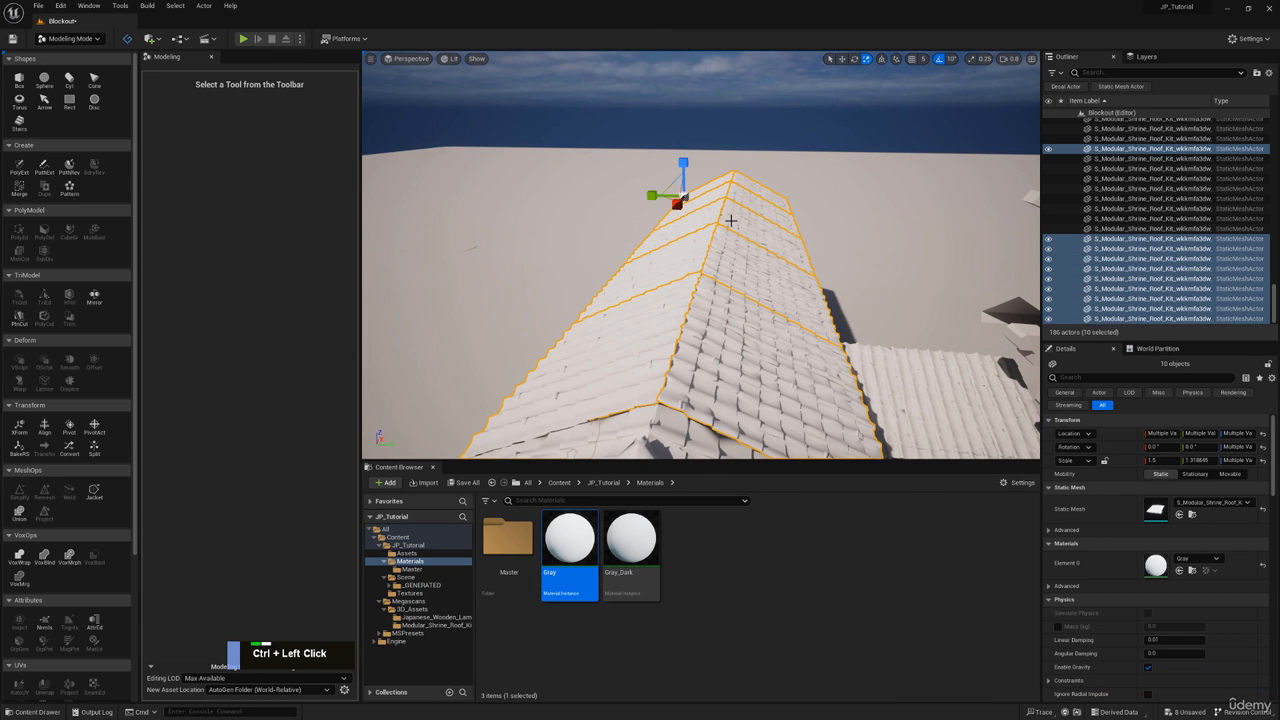
pyautogui.keyDown('ctrl'); pyautogui.click(734, 312); pyautogui.keyUp('ctrl')
pyautogui.keyDown('ctrl'); pyautogui.click(738, 272); pyautogui.keyUp('ctrl')
pyautogui.keyDown('ctrl'); pyautogui.click(736, 318); pyautogui.keyUp('ctrl')
pyautogui.moveTo(736, 318); pyautogui.dragTo(367, 88, button='right')
pyautogui.press('q')
pyautogui.press('q')
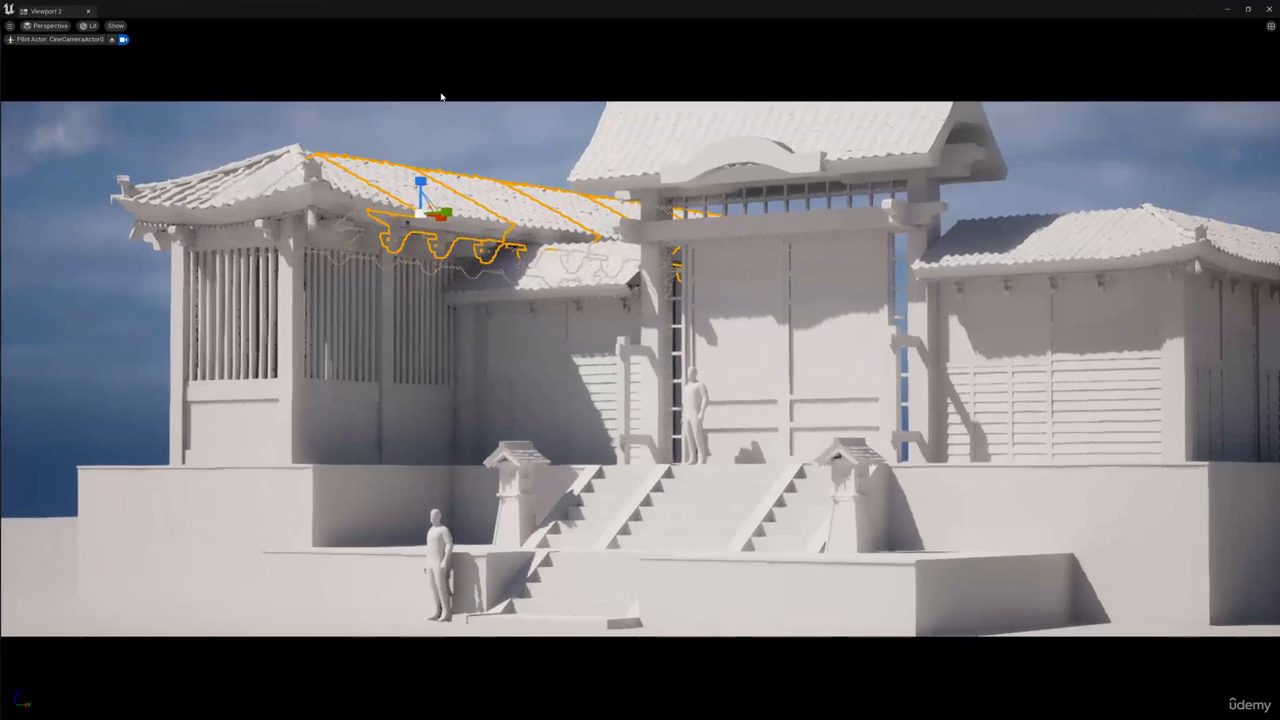
pyautogui.moveTo(577, 30); pyautogui.dragTo(603, 20)
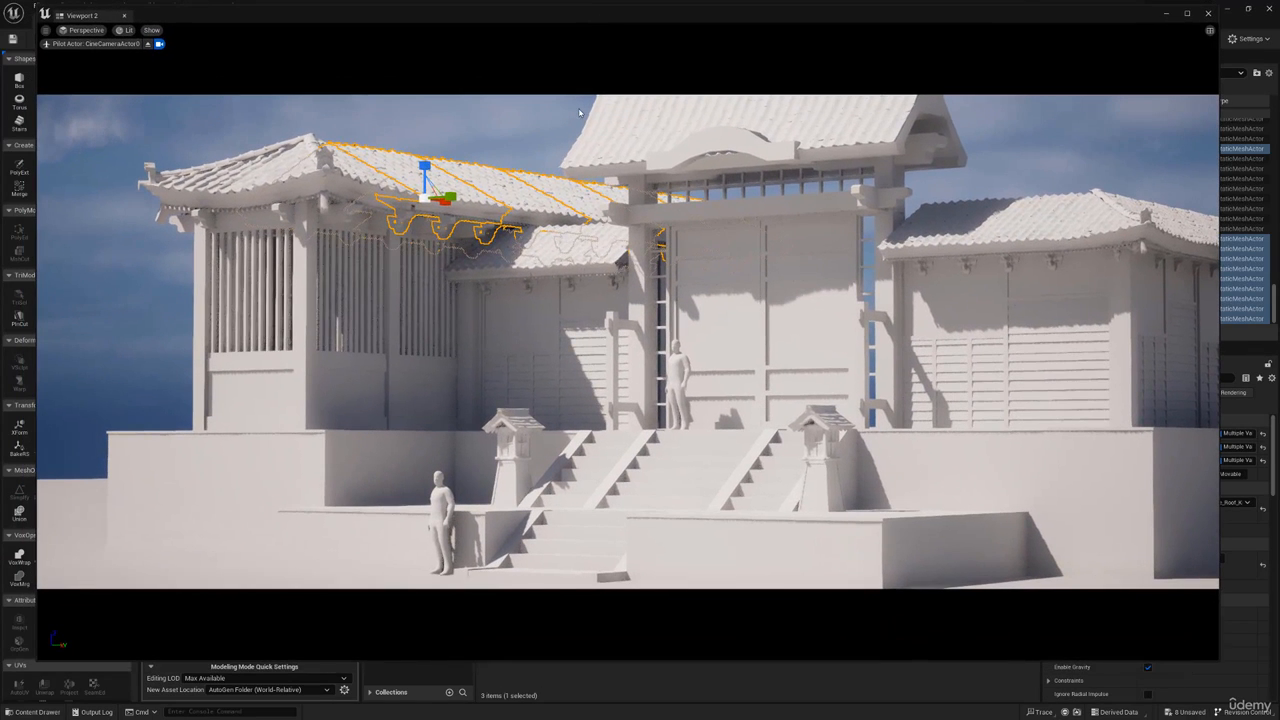
pyautogui.click(488, 138)
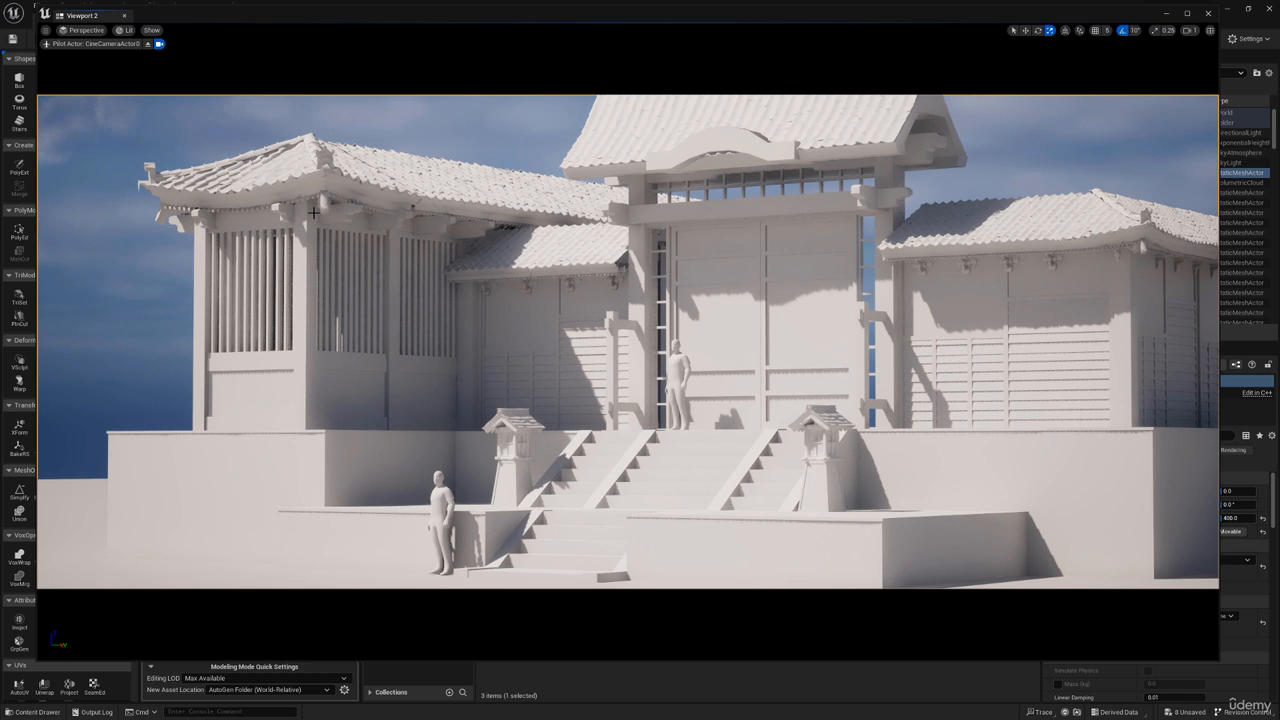
# Step: Study the slatted walls and tiled eaves in the reference photo of the wooden shrine building
pyautogui.scroll(-1, 628, 342)
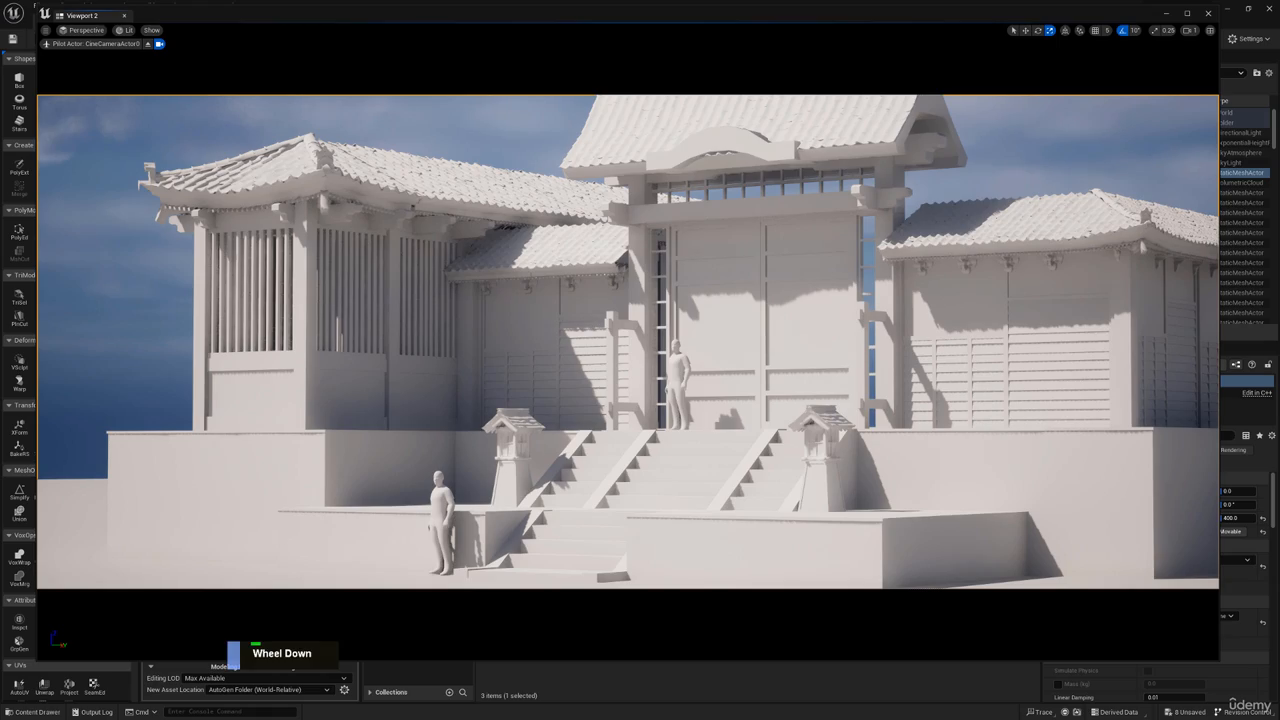
pyautogui.scroll(1, 628, 342)
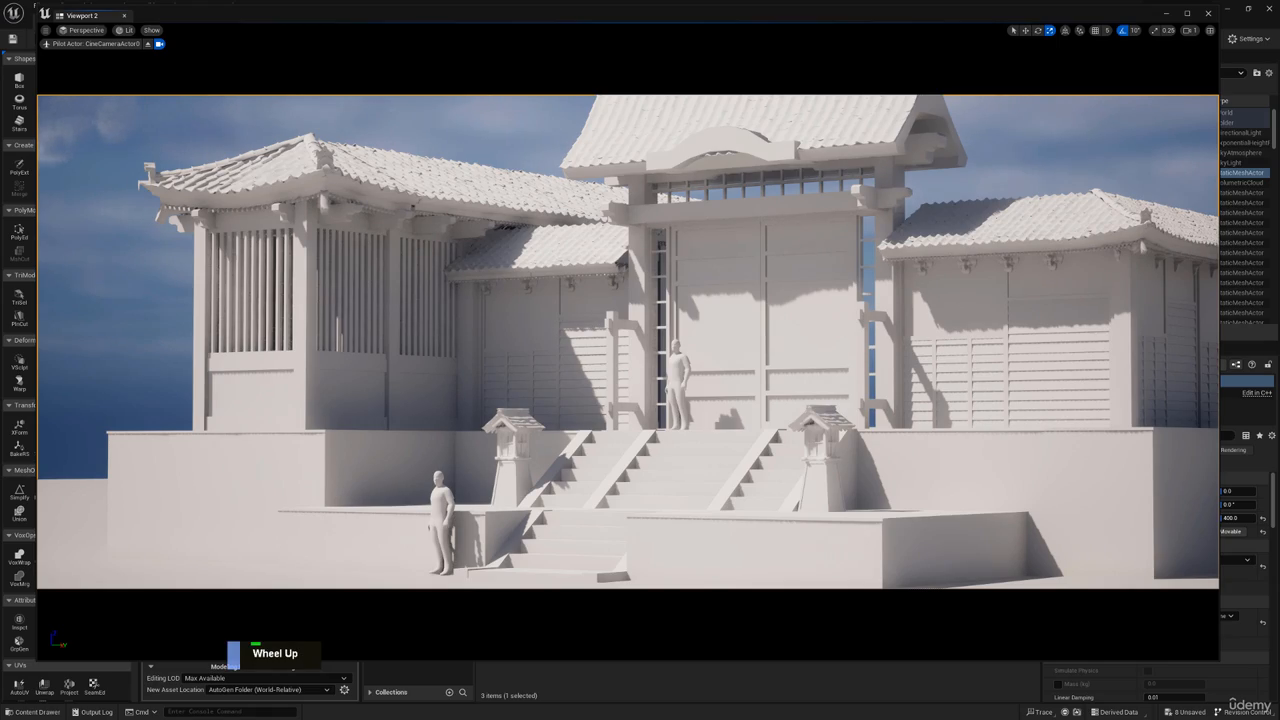
pyautogui.moveTo(1278, 60); pyautogui.dragTo(642, 322, button='right')
pyautogui.scroll(5, 636, 318)
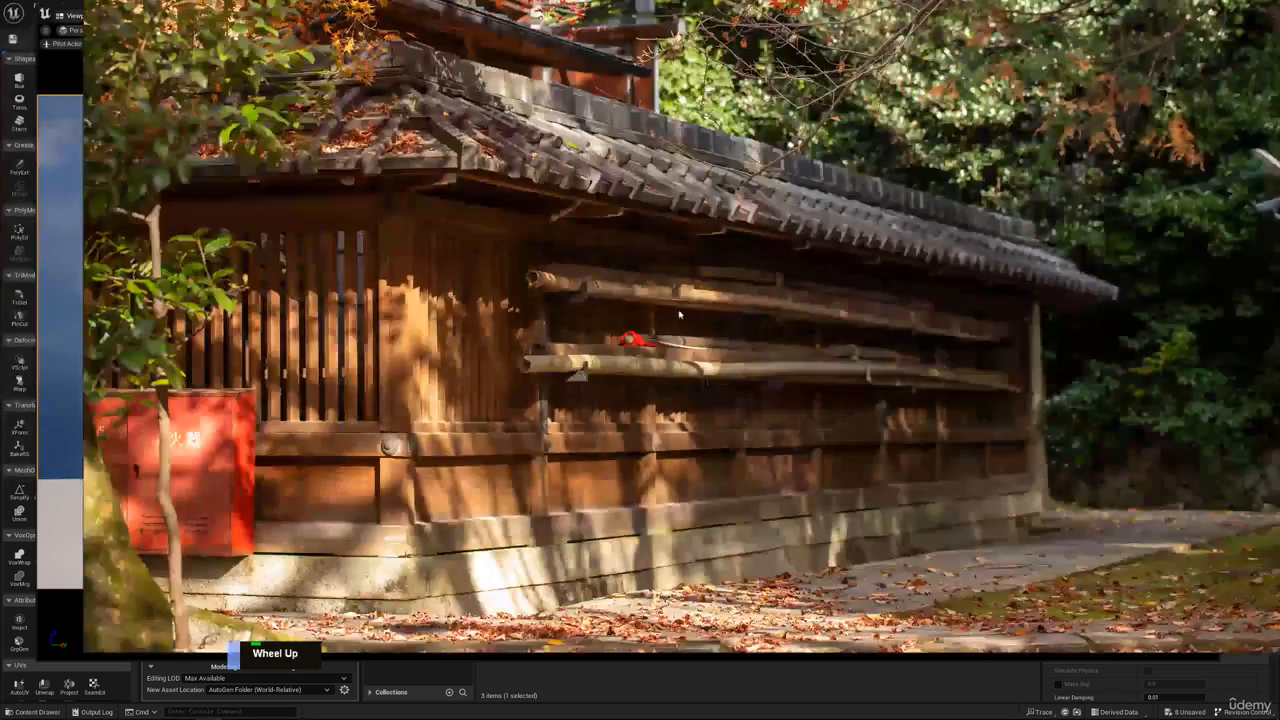
pyautogui.moveTo(609, 286); pyautogui.dragTo(589, 307, button='middle')
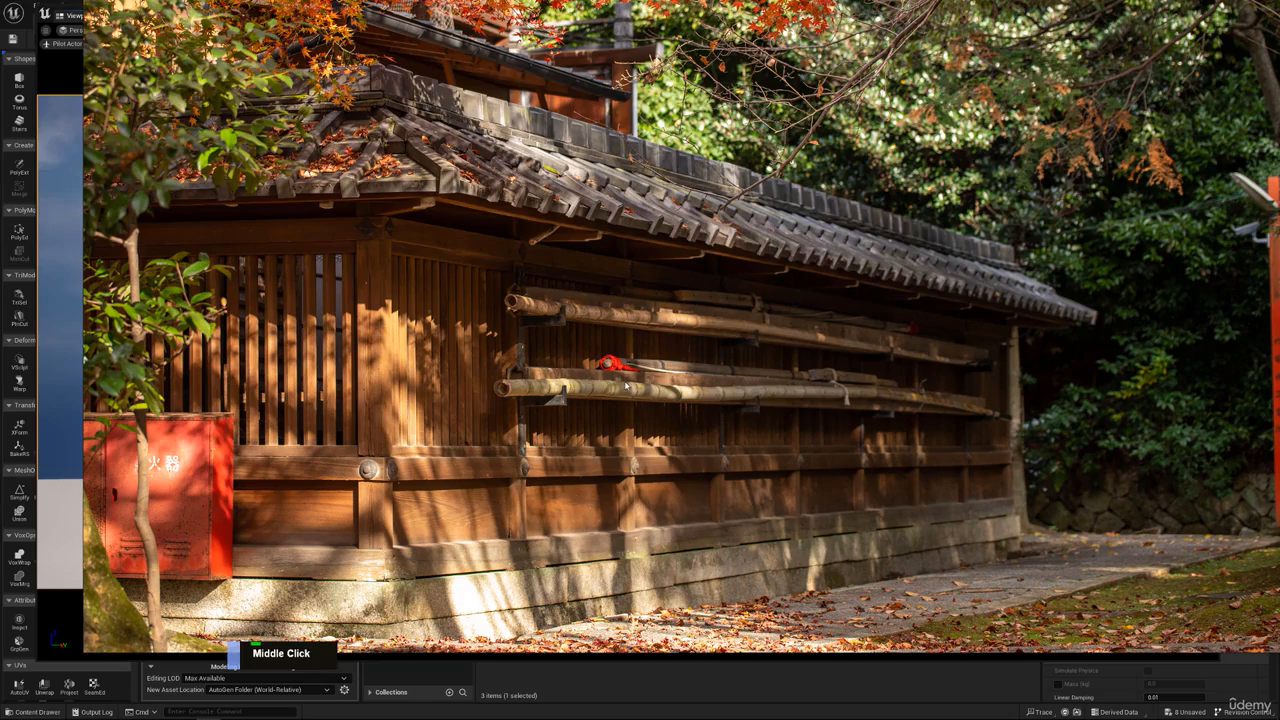
pyautogui.scroll(-4, 562, 326)
pyautogui.moveTo(562, 326); pyautogui.dragTo(480, 0, button='right')
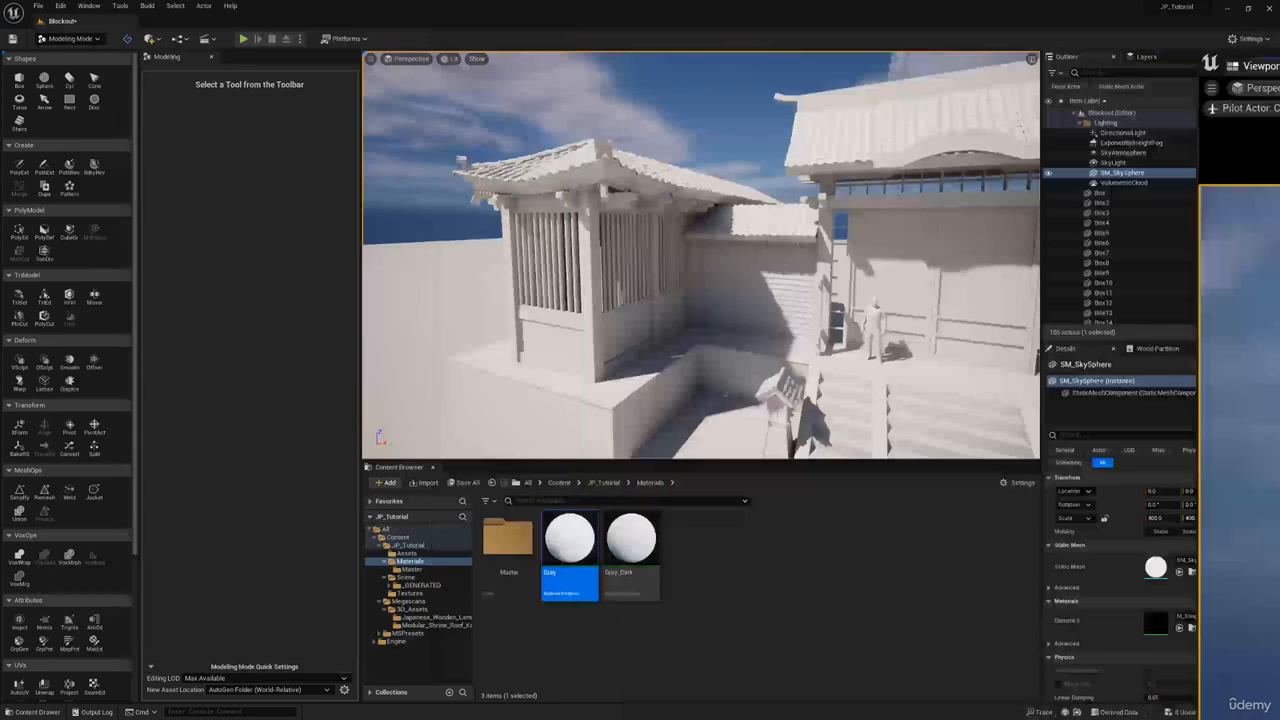
# Step: Examine the underside of the left tower roof and the connecting roof and wall beside the gate
pyautogui.press('w')
pyautogui.moveTo(700, 256); pyautogui.dragTo(560, 205, button='right')
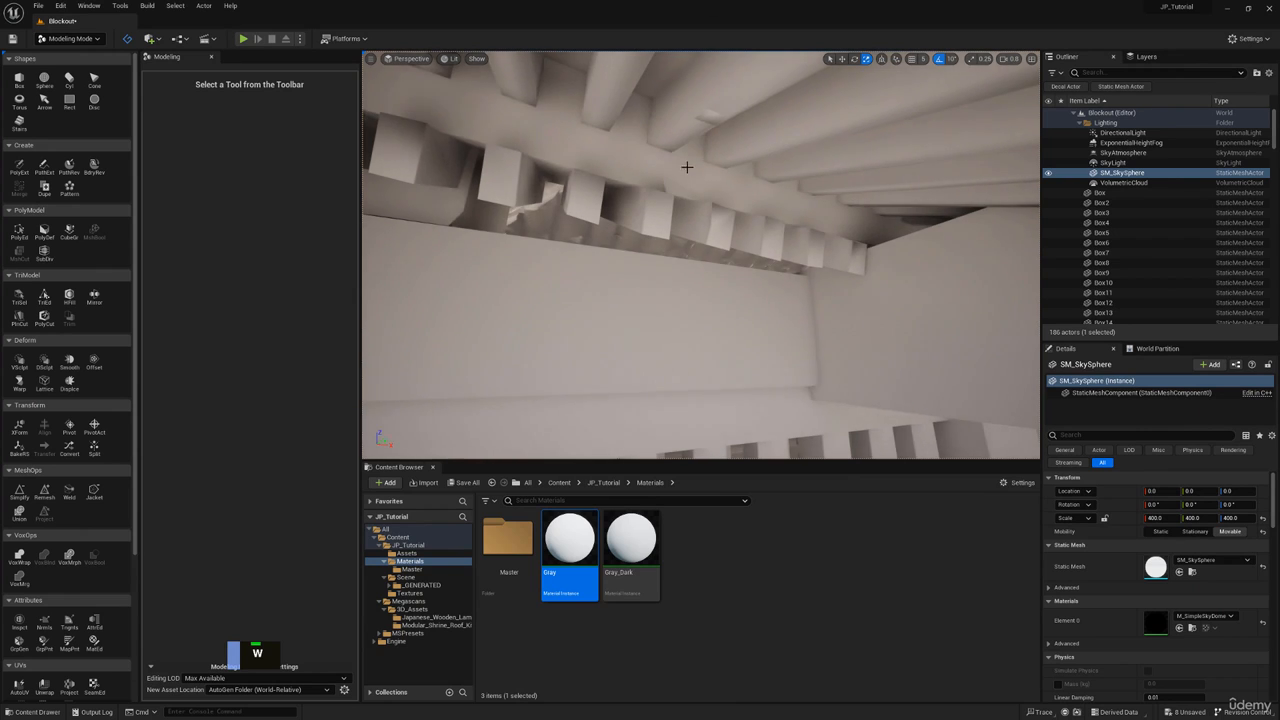
pyautogui.moveTo(687, 167)
pyautogui.mouseDown(button='right')
pyautogui.moveTo(685, 197)
pyautogui.moveTo(697, 189)
pyautogui.moveTo(697, 200)
pyautogui.moveTo(687, 185)
pyautogui.moveTo(702, 176)
pyautogui.mouseUp(button='right')
pyautogui.press('s')
pyautogui.press('s')
pyautogui.press('e')
pyautogui.press('d')
pyautogui.press('w')
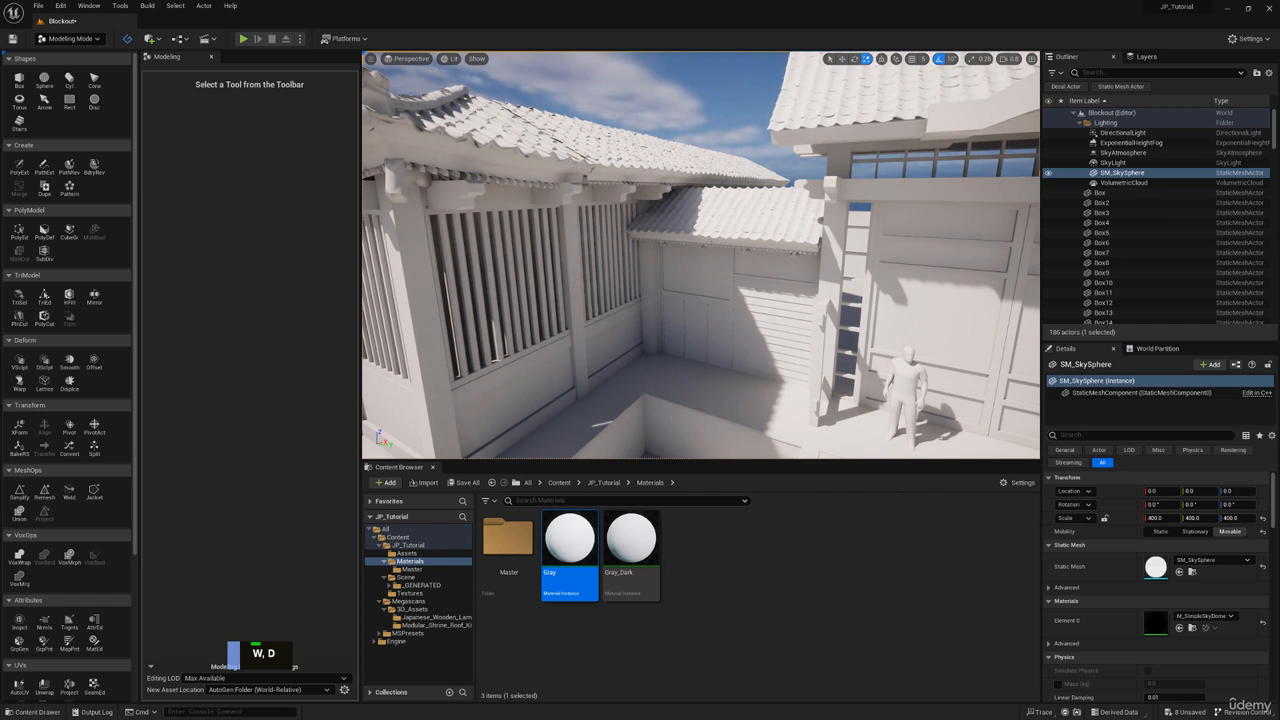
pyautogui.moveTo(580, 248); pyautogui.dragTo(524, 183, button='right')
pyautogui.press('q')
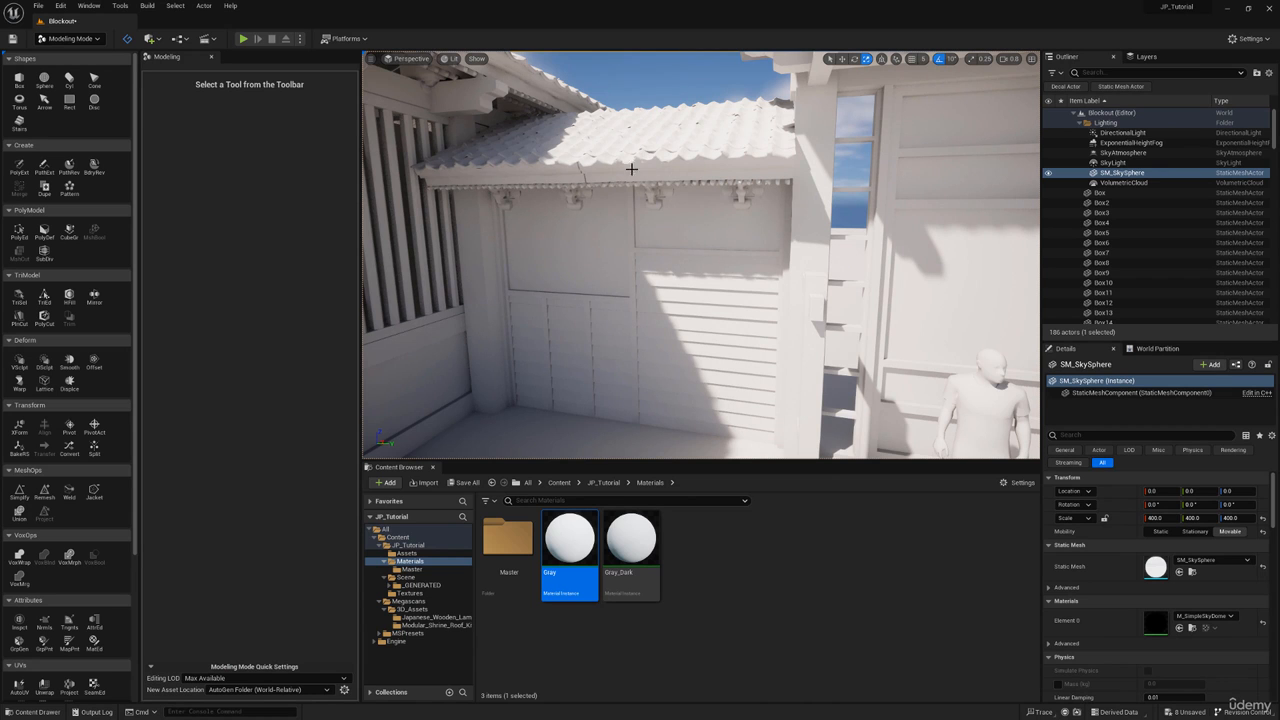
# Step: Try rotating the left gate door panel and undo the rotation
pyautogui.moveTo(640, 305); pyautogui.dragTo(608, 303, button='right')
pyautogui.press('d')
pyautogui.click(569, 388)
pyautogui.press('e')
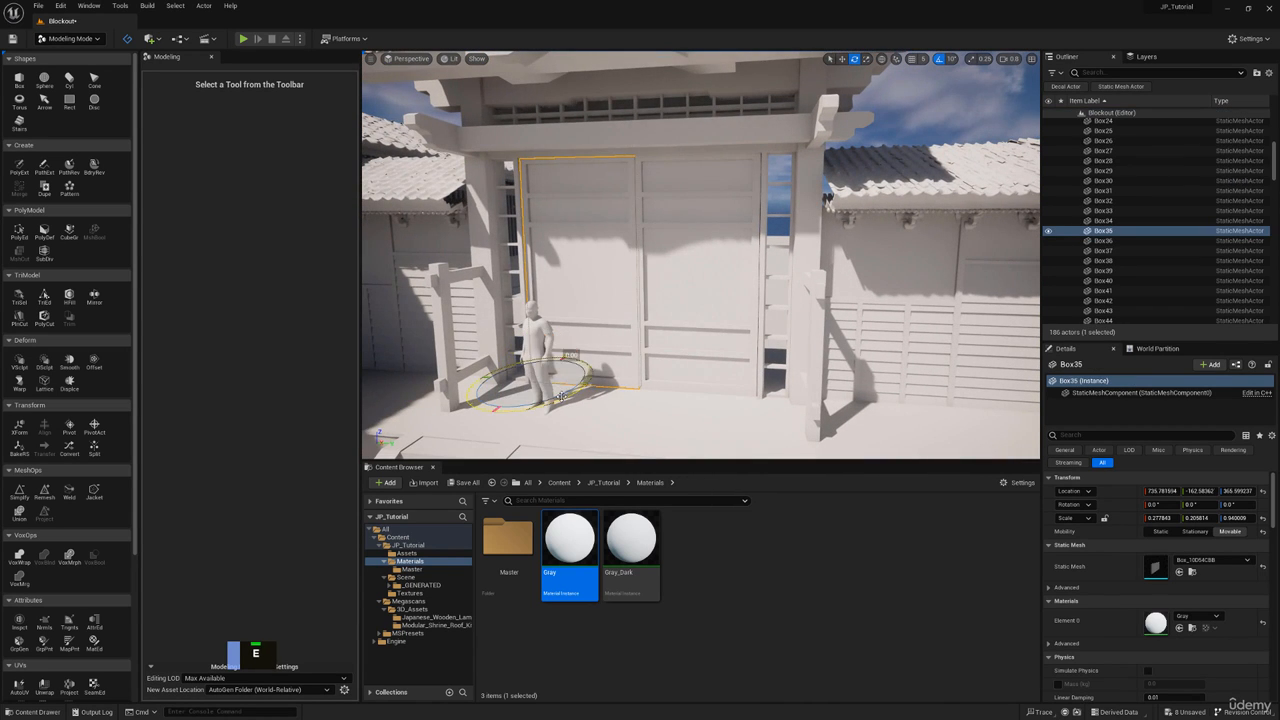
pyautogui.moveTo(560, 404); pyautogui.dragTo(558, 404)
pyautogui.hotkey('ctrl', 'z')
# Step: Examine the gate's lattice, crossbeams and curved gable from close up
pyautogui.moveTo(560, 400); pyautogui.dragTo(622, 199, button='right')
pyautogui.press('a')
pyautogui.press('d')
pyautogui.press('w')
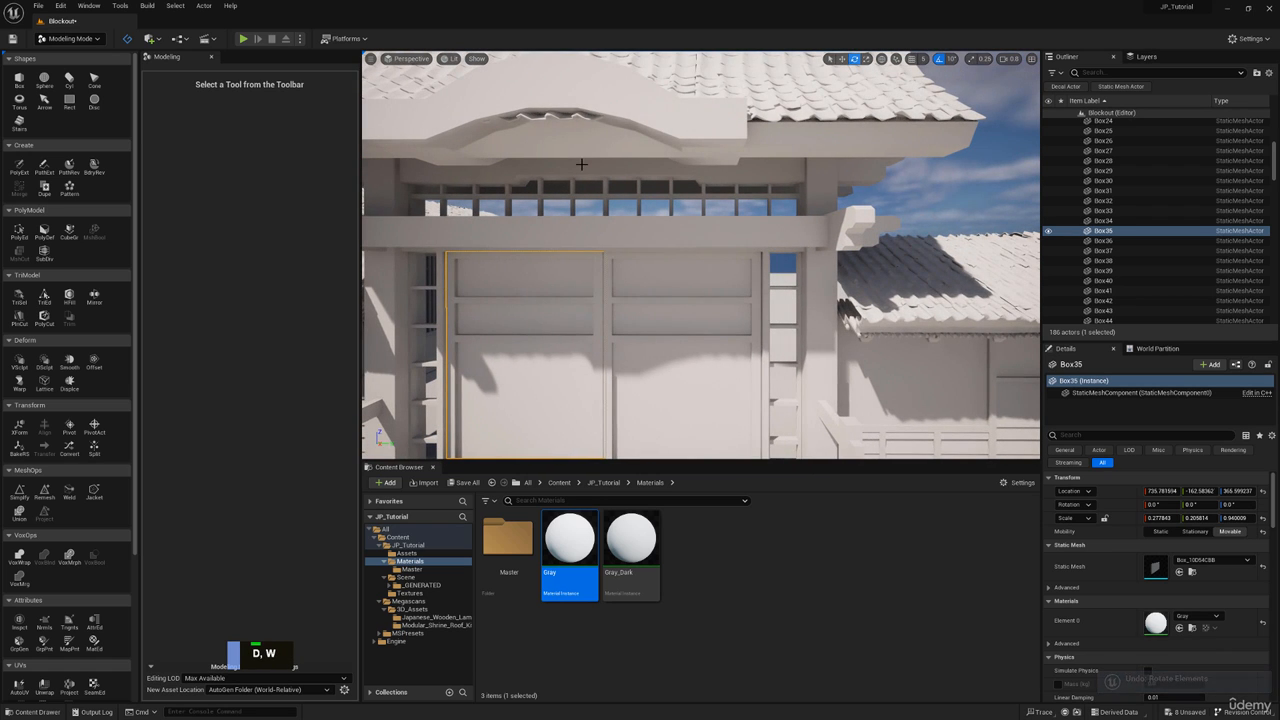
pyautogui.press('d')
pyautogui.moveTo(580, 130); pyautogui.dragTo(515, 112, button='right')
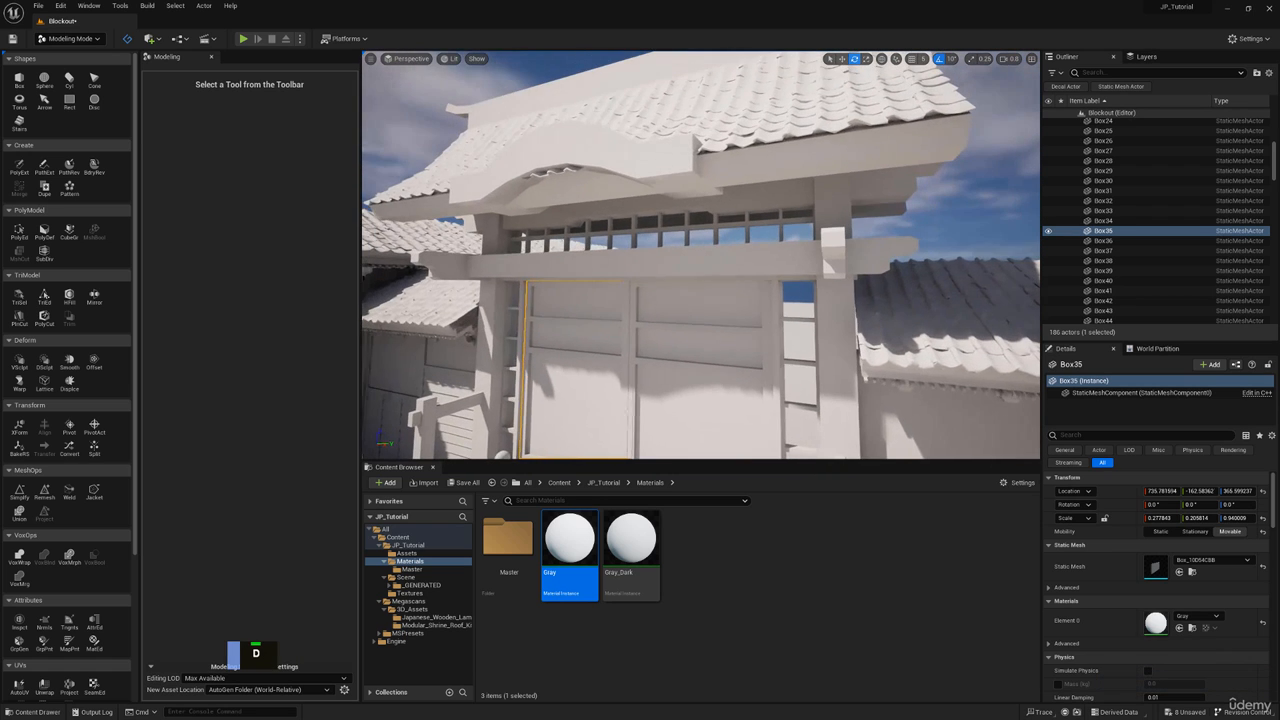
pyautogui.click(741, 152)
pyautogui.press('e')
pyautogui.moveTo(741, 152); pyautogui.dragTo(707, 228, button='right')
pyautogui.click(616, 367)
# Step: Examine the right wing's roof and walls, then the stairs and stone lantern in front of the gate
pyautogui.press('d')
pyautogui.press('s')
pyautogui.press('q')
pyautogui.press('a')
pyautogui.press('q')
pyautogui.press('w')
pyautogui.press('q')
pyautogui.press('a')
pyautogui.press('d')
pyautogui.press('w')
pyautogui.press('s')
pyautogui.press('e')
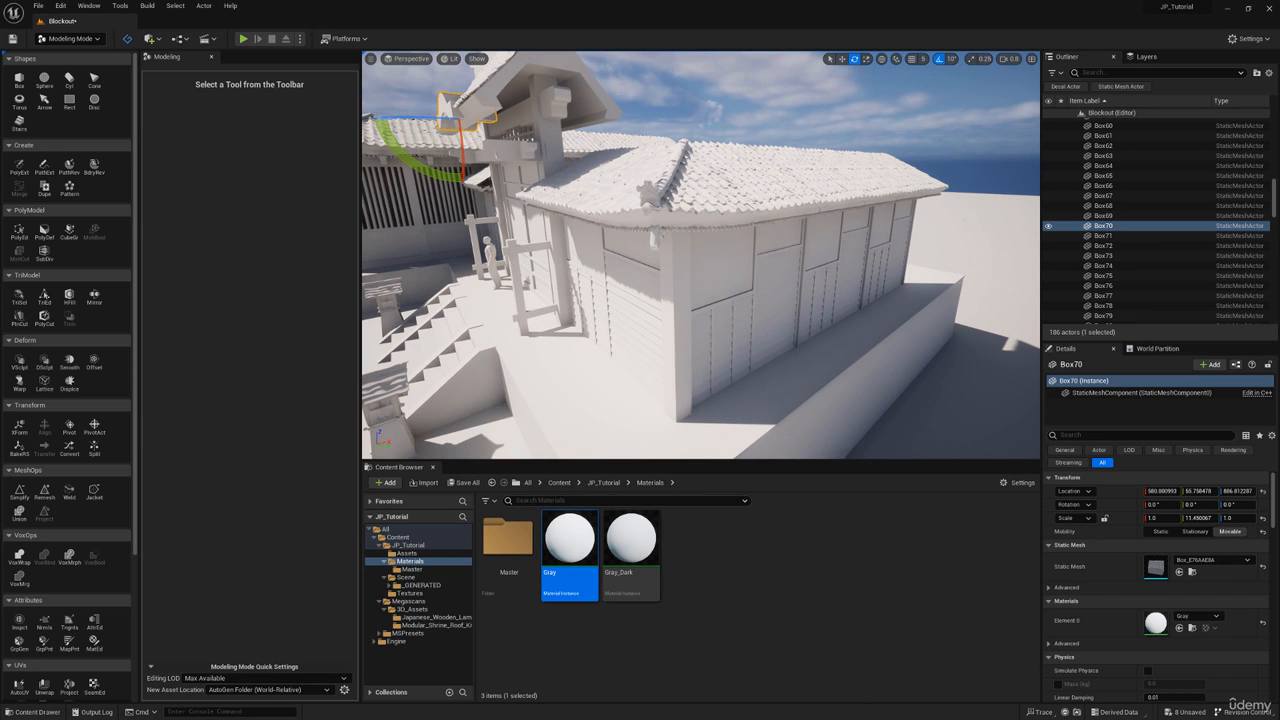
pyautogui.moveTo(412, 362); pyautogui.dragTo(396, 337, button='right')
pyautogui.press('q')
pyautogui.press('w')
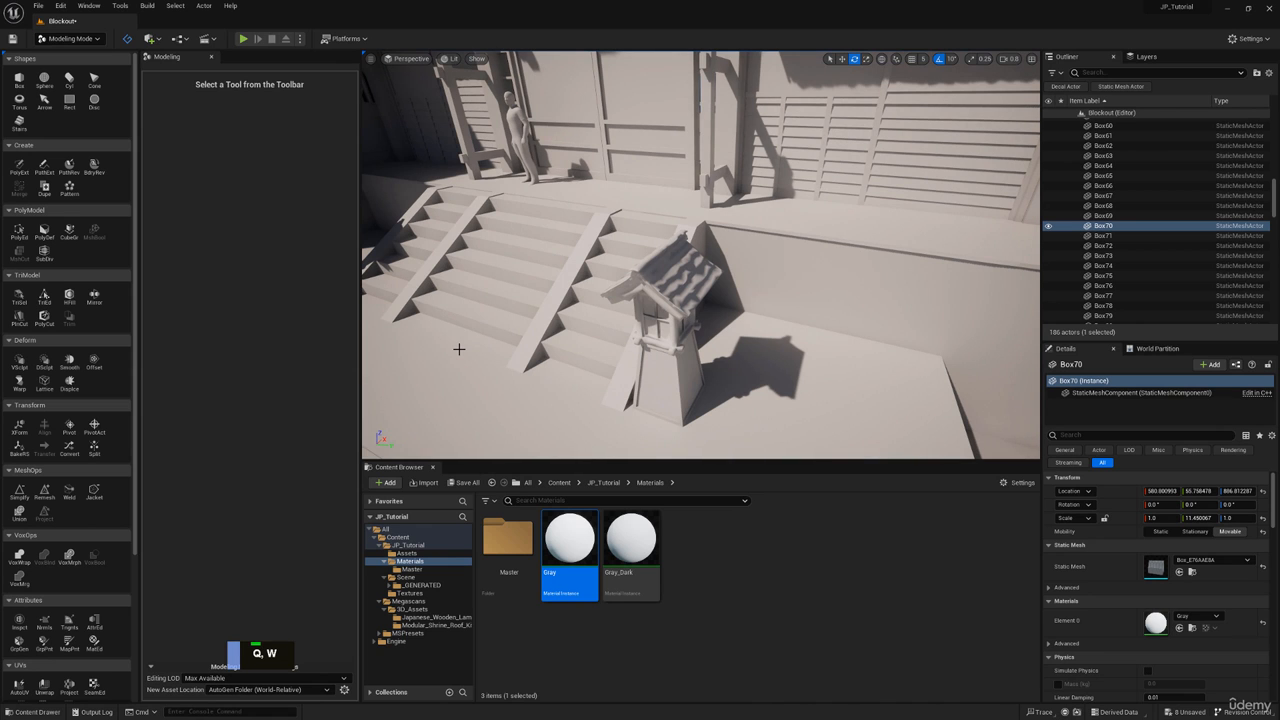
# Step: Select the two adjoining base blocks along the outer side of the left tower
pyautogui.moveTo(459, 349); pyautogui.dragTo(522, 262, button='right')
pyautogui.press('s')
pyautogui.press('a')
pyautogui.press('w')
pyautogui.press('e')
pyautogui.click(644, 269)
pyautogui.press('w')
pyautogui.click(640, 220)
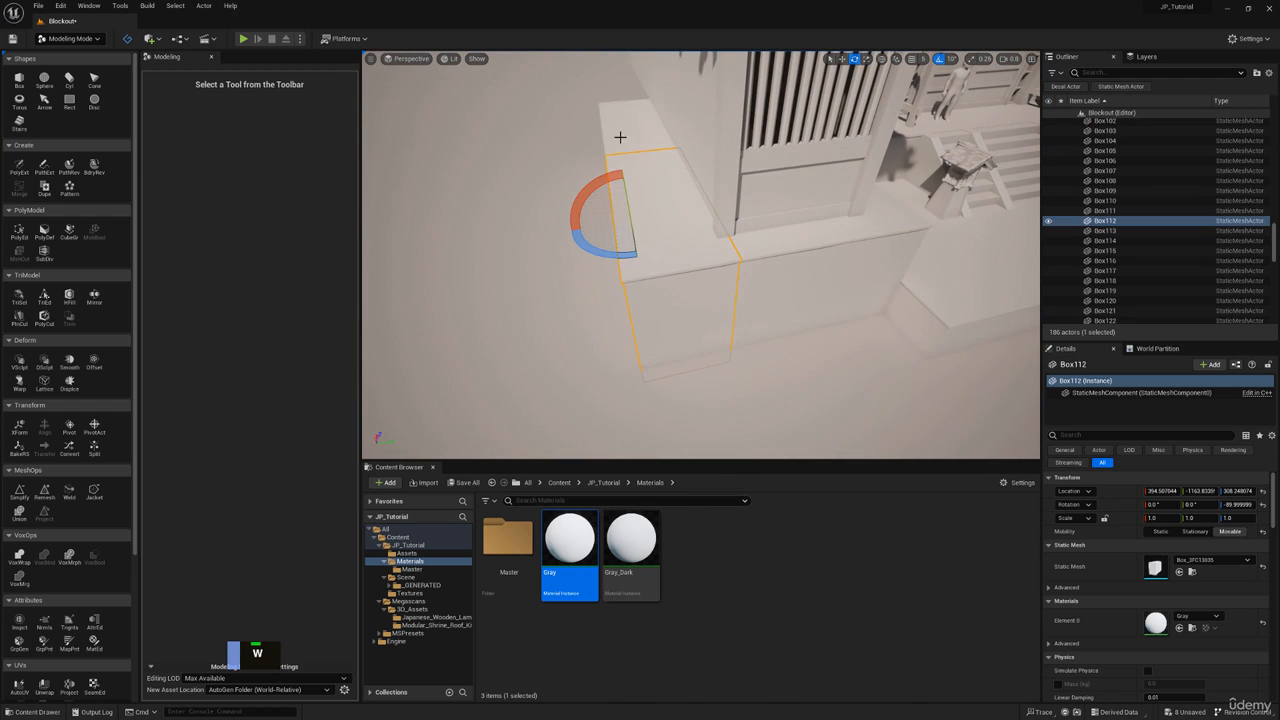
pyautogui.keyDown('ctrl'); pyautogui.click(624, 134); pyautogui.keyUp('ctrl')
pyautogui.moveTo(674, 200); pyautogui.dragTo(671, 176, button='right')
pyautogui.press('w')
pyautogui.press('d')
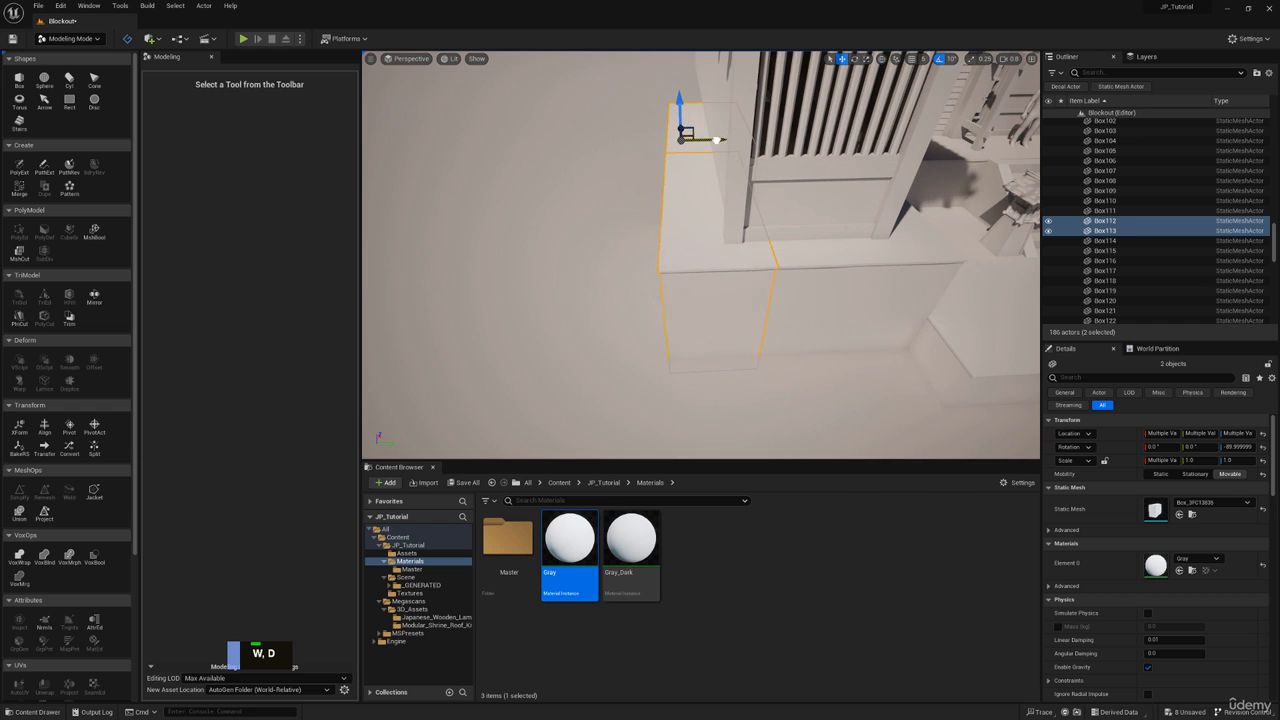
# Step: Examine the whole shrine blockout from further back, including the left tower base, the stairs and the right wing
pyautogui.moveTo(733, 139); pyautogui.dragTo(772, 144, button='right')
pyautogui.press('d')
pyautogui.press('a')
pyautogui.press('d')
pyautogui.press('a')
pyautogui.press('s')
pyautogui.press('a')
pyautogui.press('w')
pyautogui.press('a')
pyautogui.press('s')
pyautogui.press('d')
pyautogui.press('q')
pyautogui.press('d')
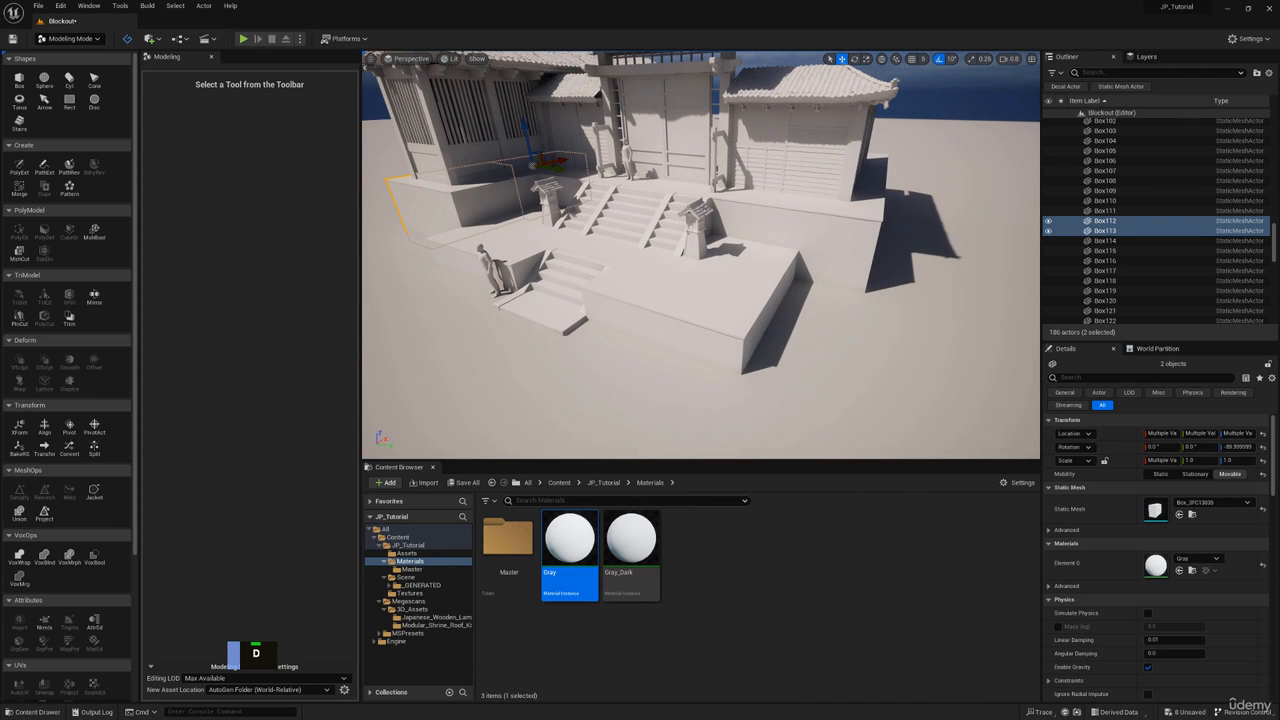
# Step: Save the Blockout level together with all modified generated assets
pyautogui.moveTo(772, 144); pyautogui.dragTo(772, 132, button='right')
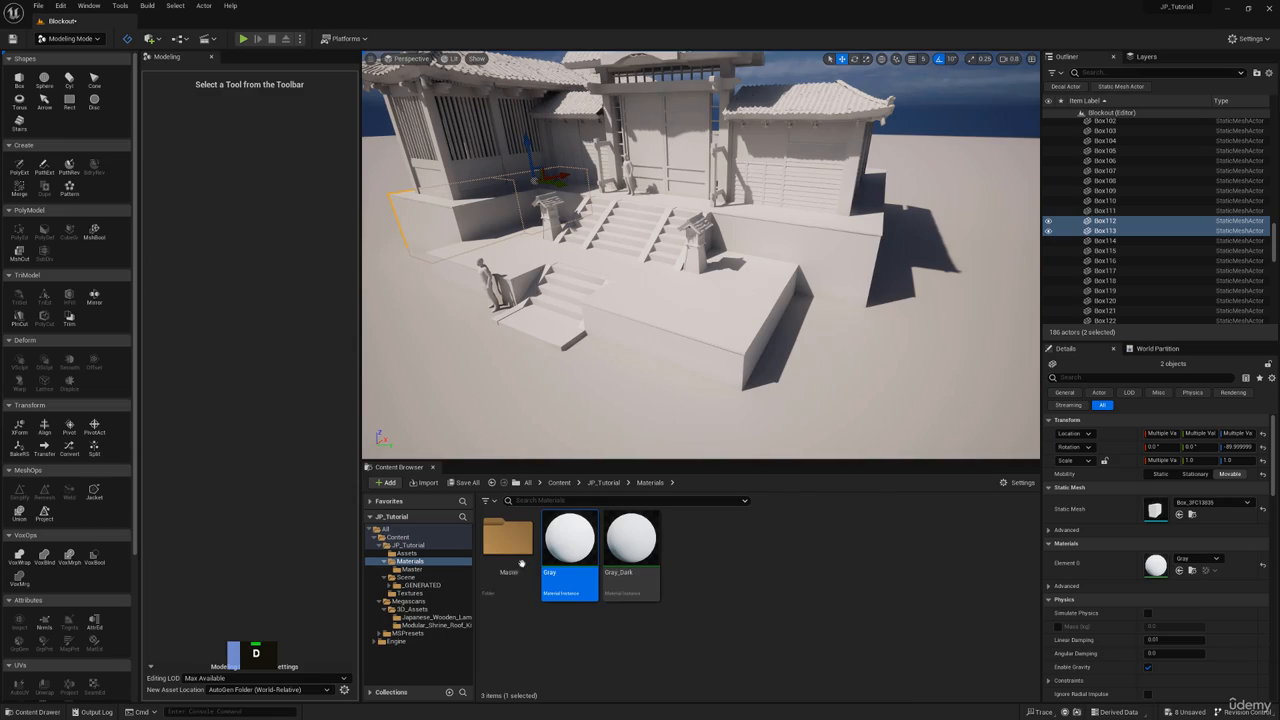
pyautogui.click(462, 482)
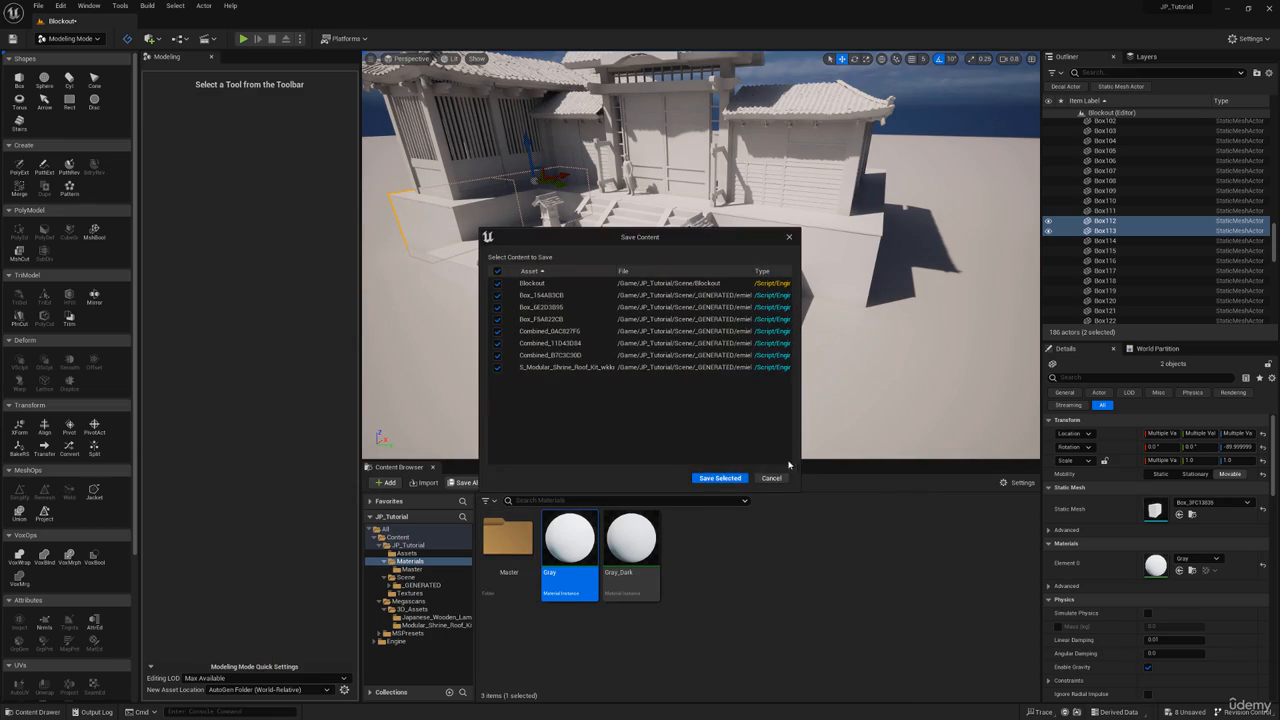
pyautogui.click(719, 478)
# Step: Examine the shrine painting on the reference board, focusing on the paper lanterns hanging beside the gate
pyautogui.moveTo(640, 0); pyautogui.dragTo(608, 297, button='right')
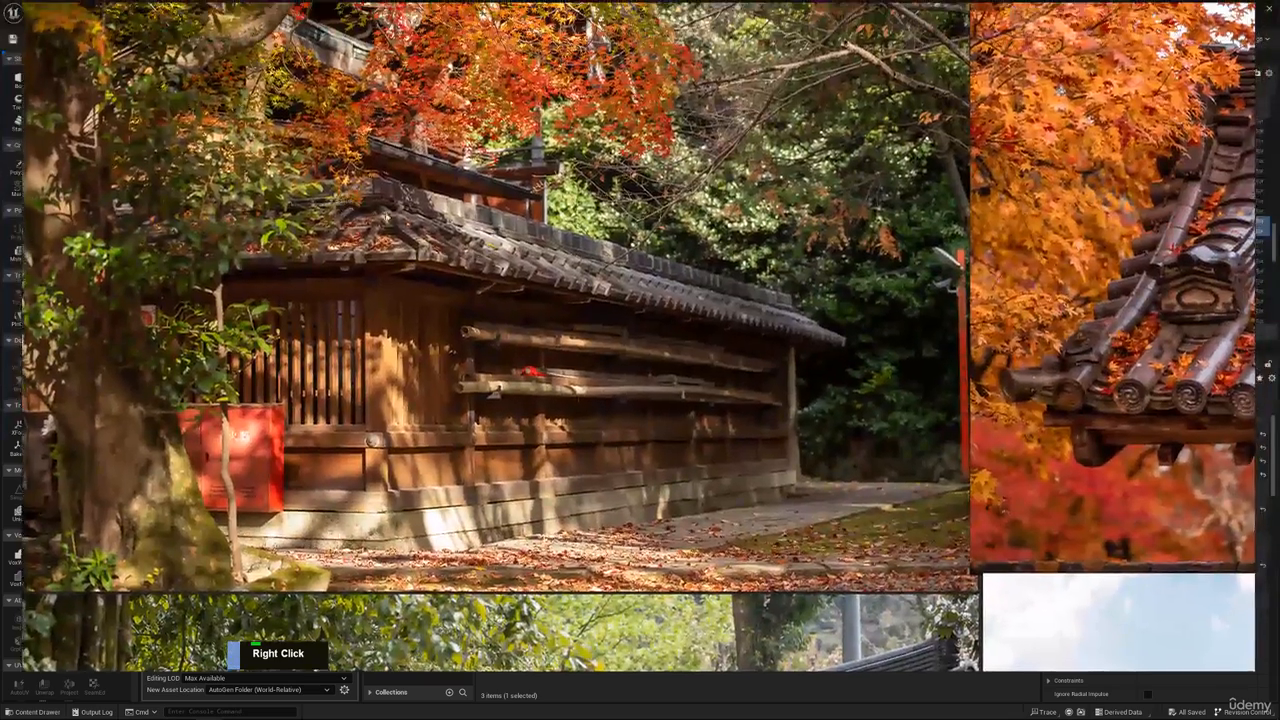
pyautogui.scroll(-3, 608, 297)
pyautogui.moveTo(822, 525)
pyautogui.mouseDown(button='middle')
pyautogui.moveTo(649, 182)
pyautogui.moveTo(535, 76)
pyautogui.mouseUp(button='middle')
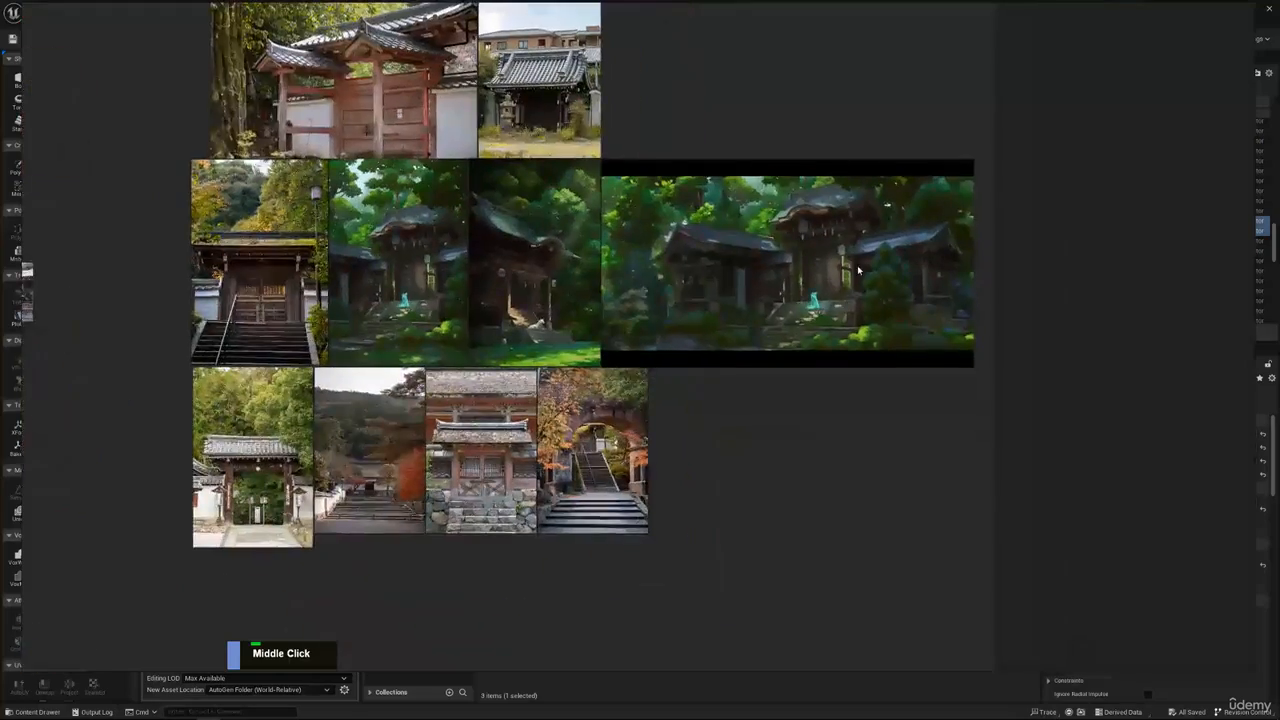
pyautogui.scroll(10, 740, 246)
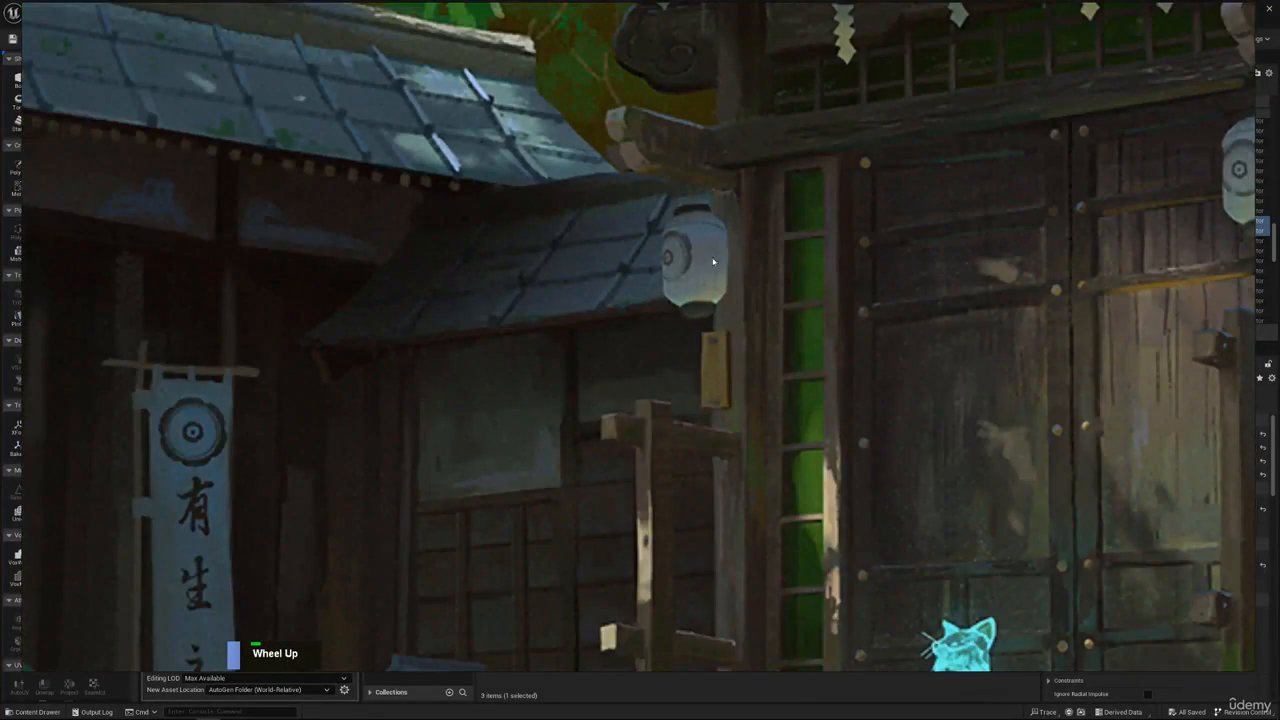
pyautogui.scroll(-4, 713, 262)
pyautogui.scroll(3, 670, 296)
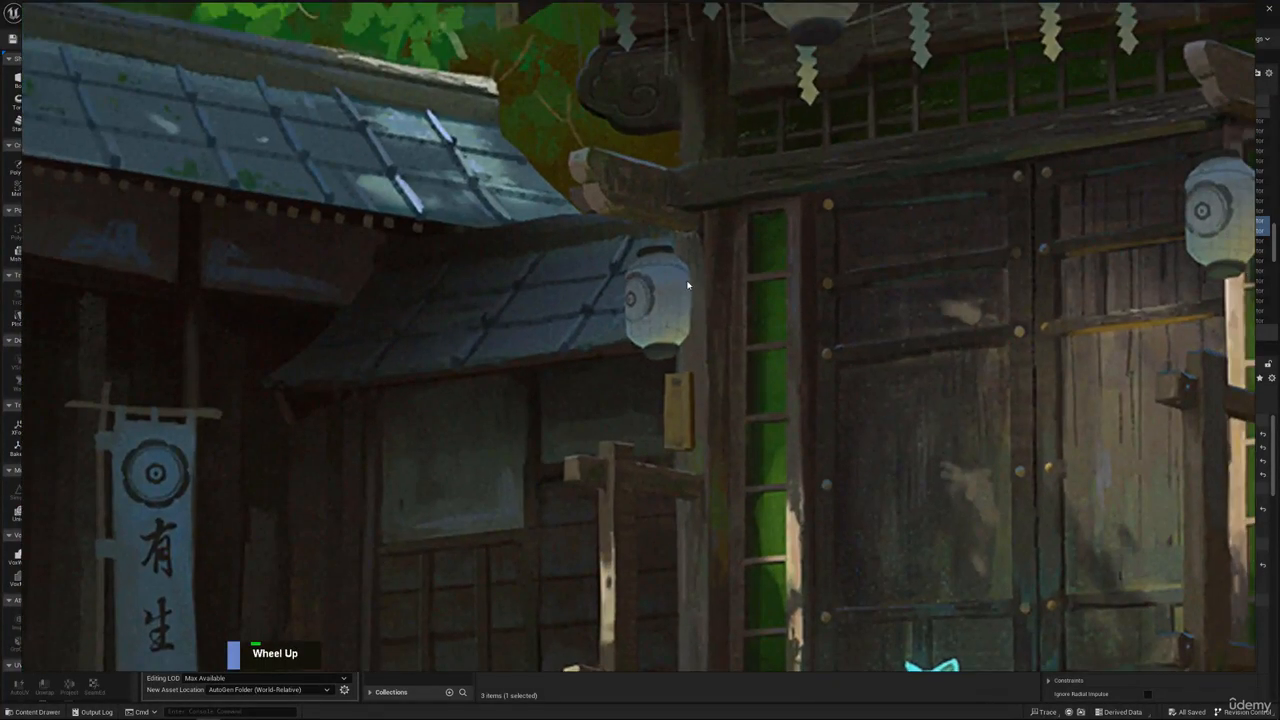
pyautogui.scroll(-3, 687, 285)
pyautogui.moveTo(777, 268); pyautogui.dragTo(716, 321, button='middle')
pyautogui.moveTo(685, 402); pyautogui.dragTo(685, 0, button='right')
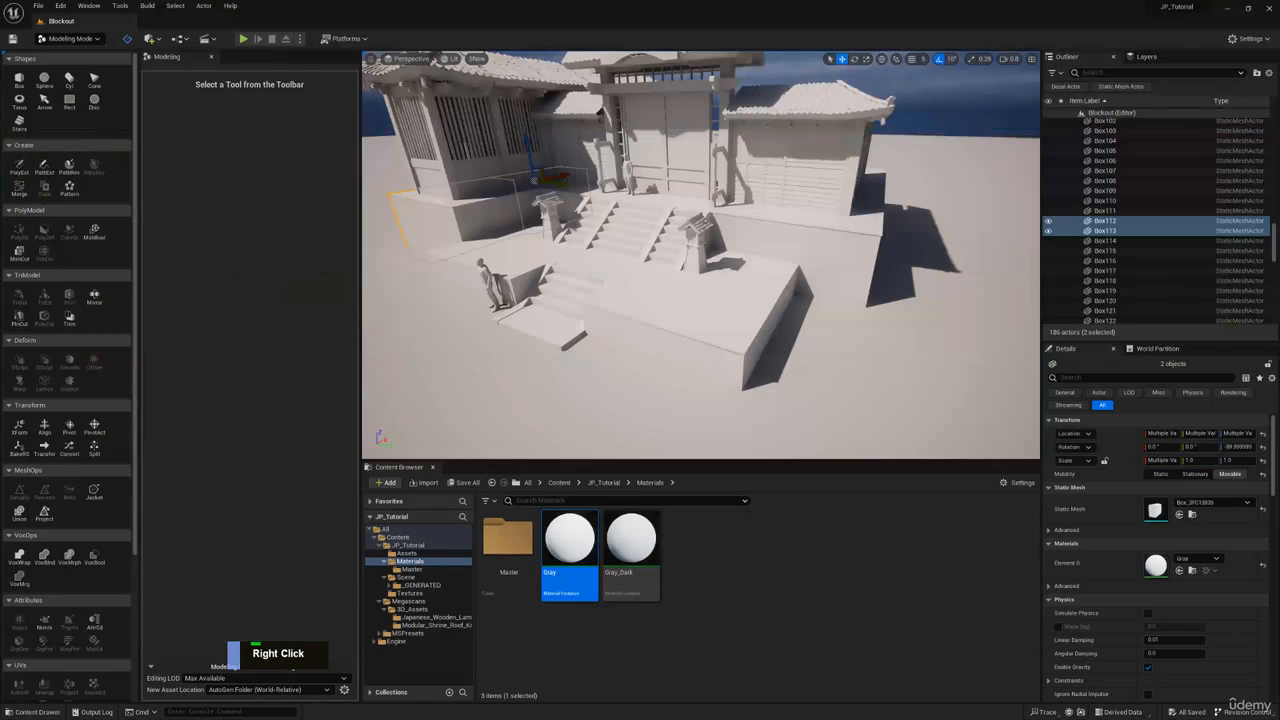
# Step: Create a sphere with a radius of 20 on the gate's left post, just below the projecting beam
pyautogui.press('w')
pyautogui.moveTo(762, 152); pyautogui.dragTo(87, 176, button='right')
pyautogui.press('a')
pyautogui.press('w')
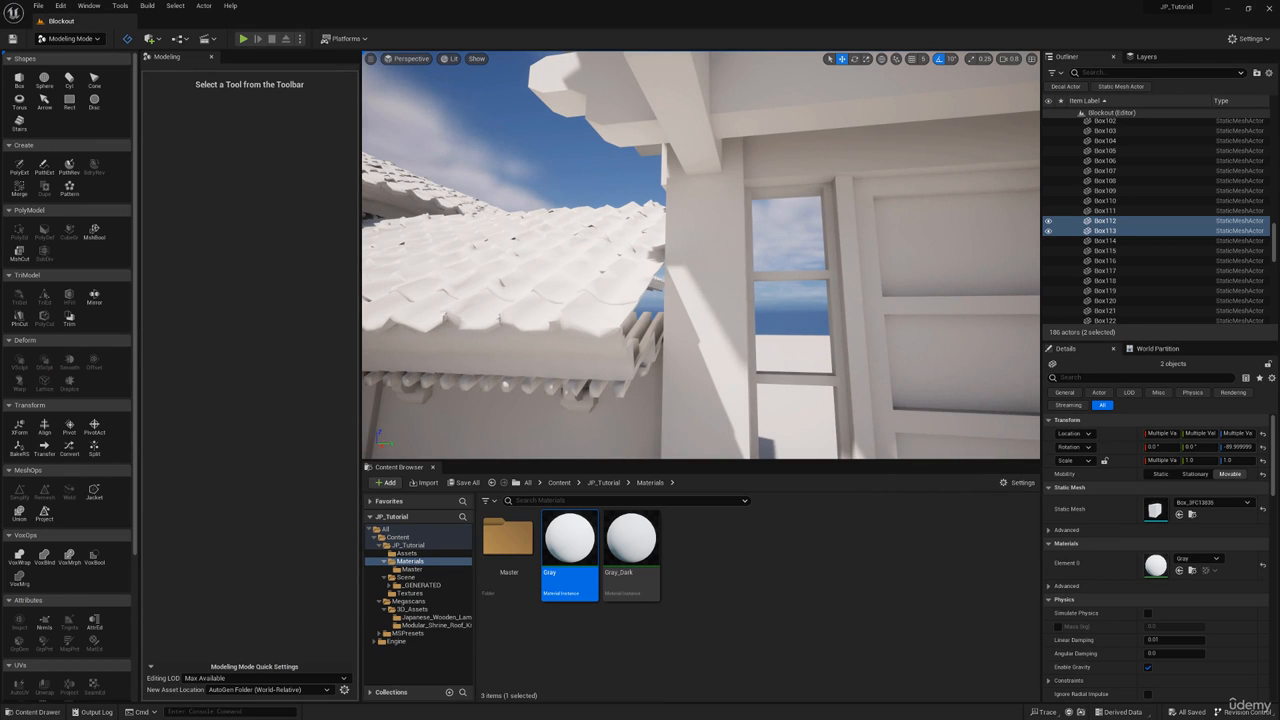
pyautogui.click(45, 80)
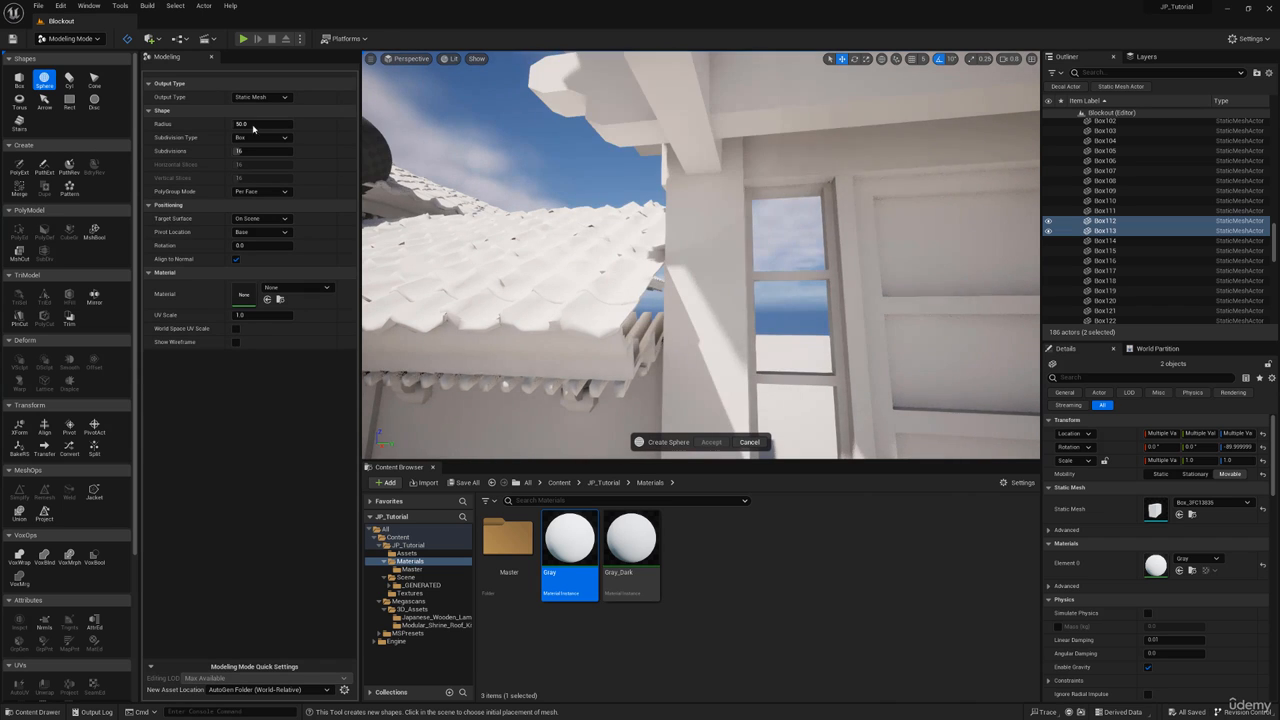
pyautogui.click(265, 123)
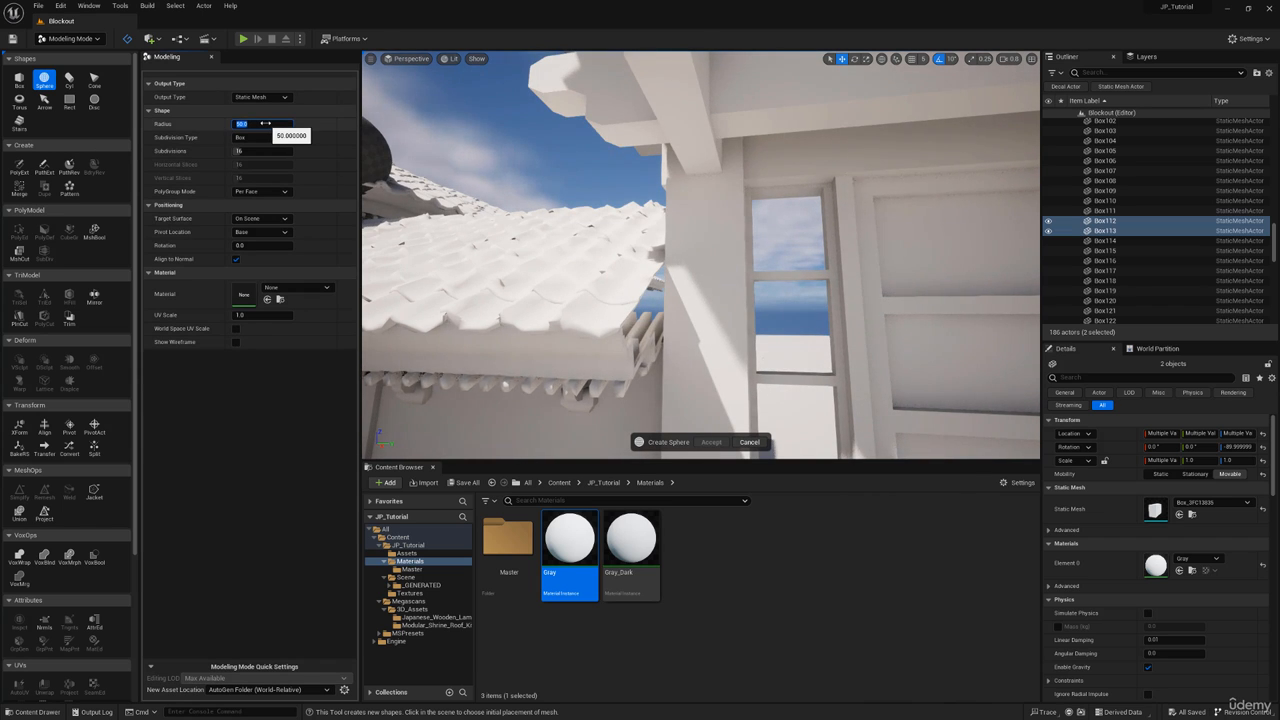
pyautogui.write('20')
pyautogui.press('Return')
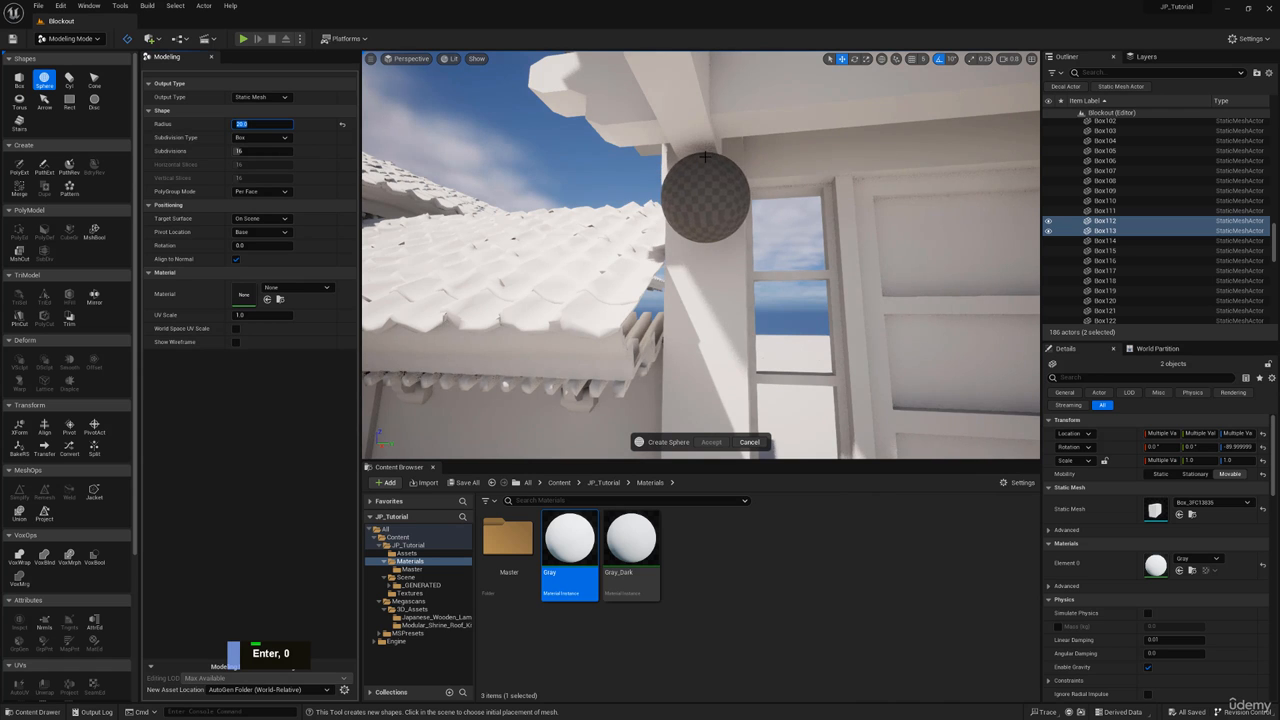
pyautogui.click(705, 155)
pyautogui.click(723, 443)
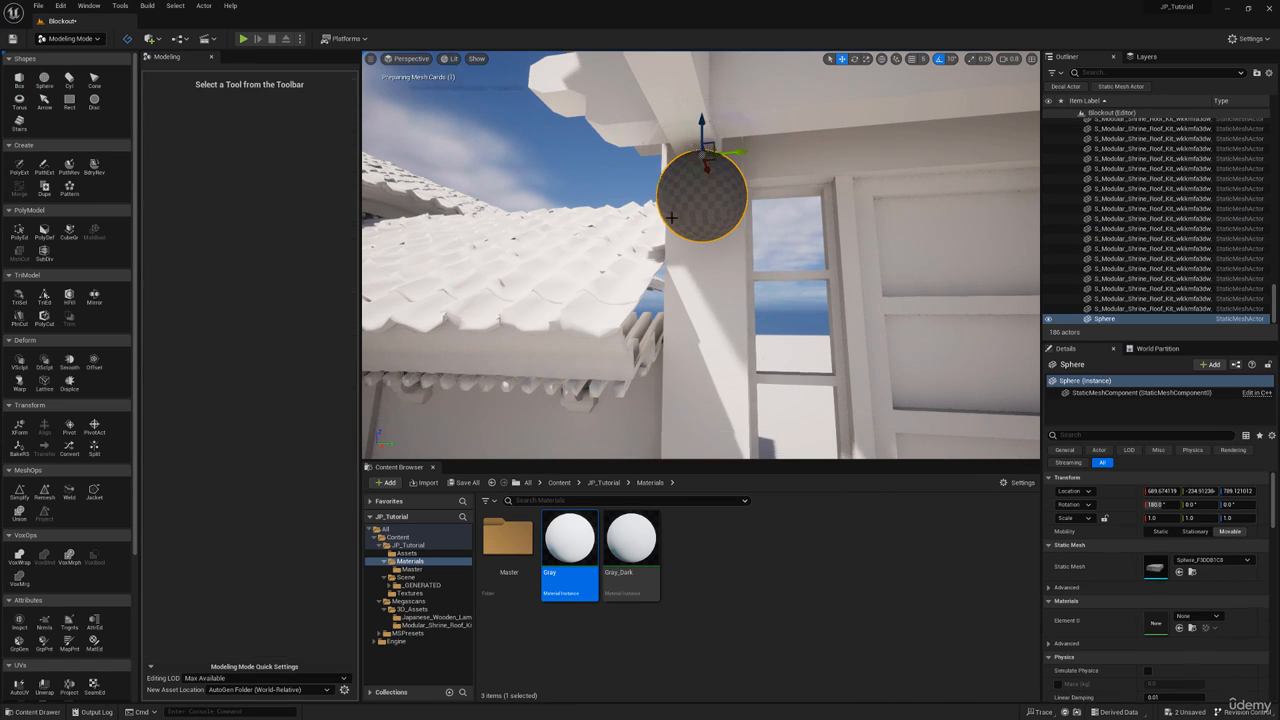
# Step: Scale the sphere uniformly to about 1.16
pyautogui.press('s')
pyautogui.moveTo(700, 270); pyautogui.dragTo(651, 210, button='right')
pyautogui.press('d')
pyautogui.press('w')
pyautogui.press('r')
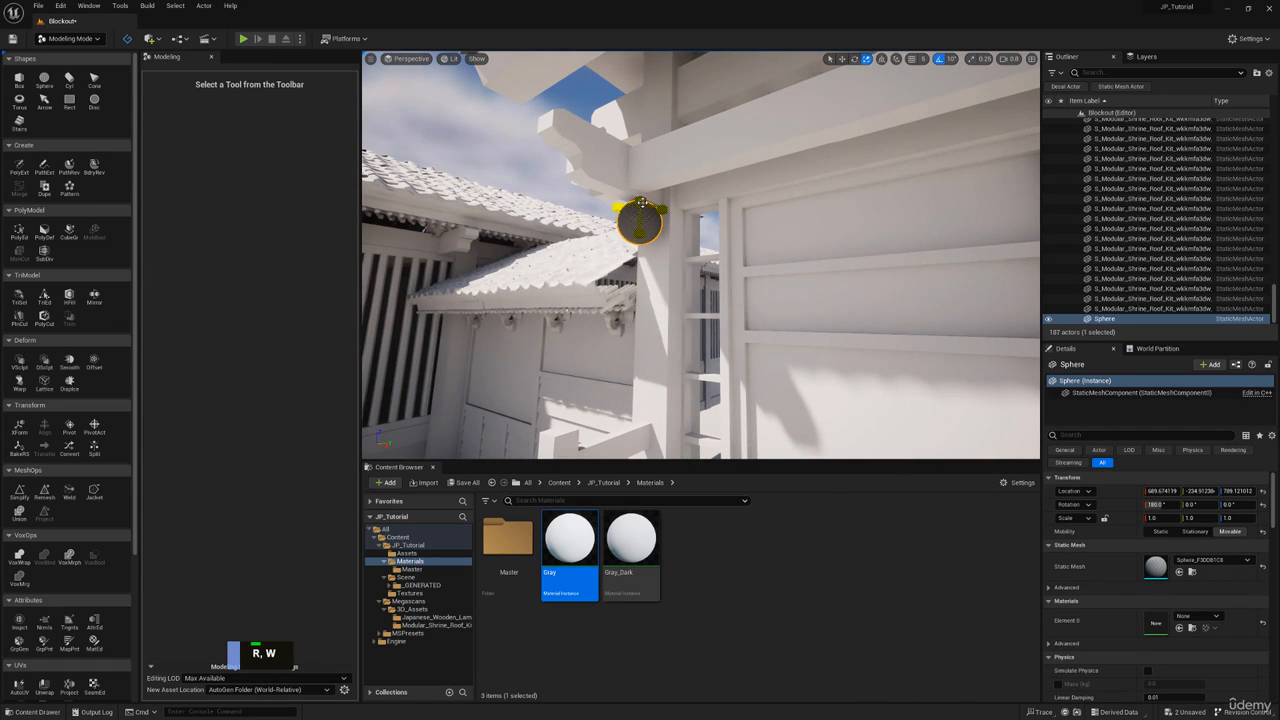
pyautogui.moveTo(641, 202); pyautogui.dragTo(641, 192)
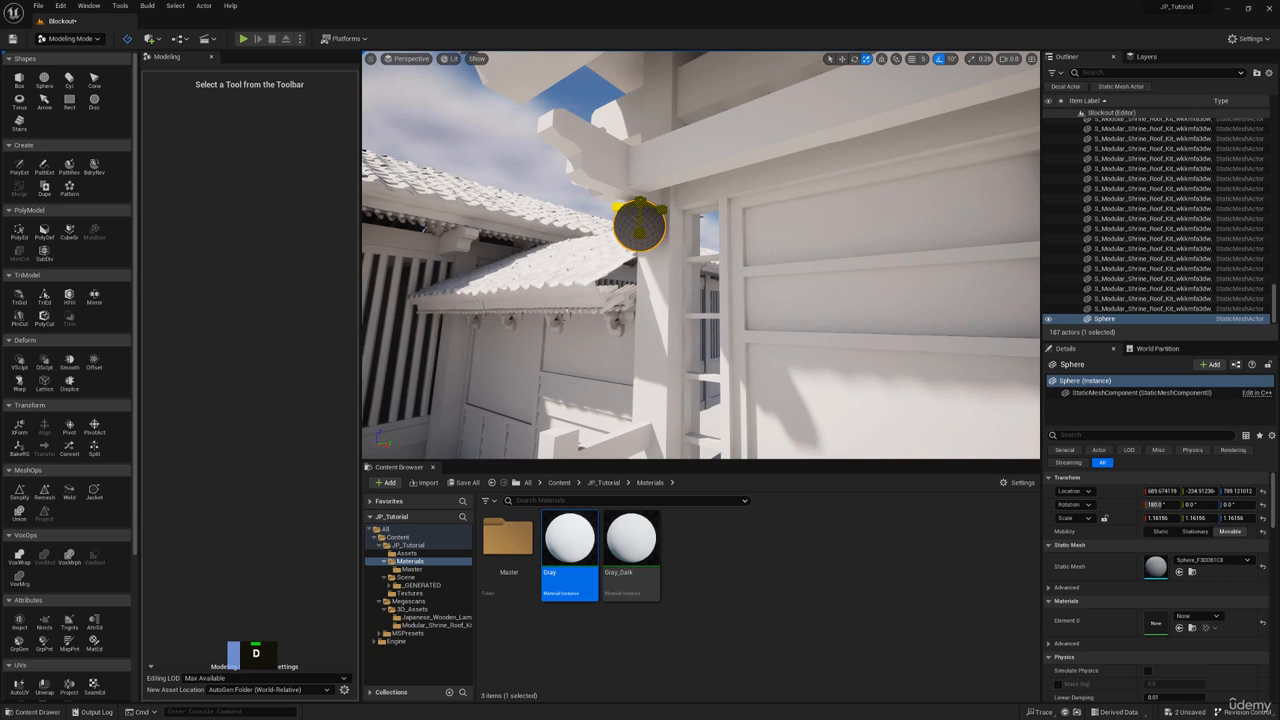
# Step: Reposition the sphere below the projecting beam beside the gate post, at about X 673 and Z 780
pyautogui.press('w')
pyautogui.press('d')
pyautogui.moveTo(641, 210); pyautogui.dragTo(530, 204, button='right')
pyautogui.moveTo(723, 212); pyautogui.dragTo(708, 212)
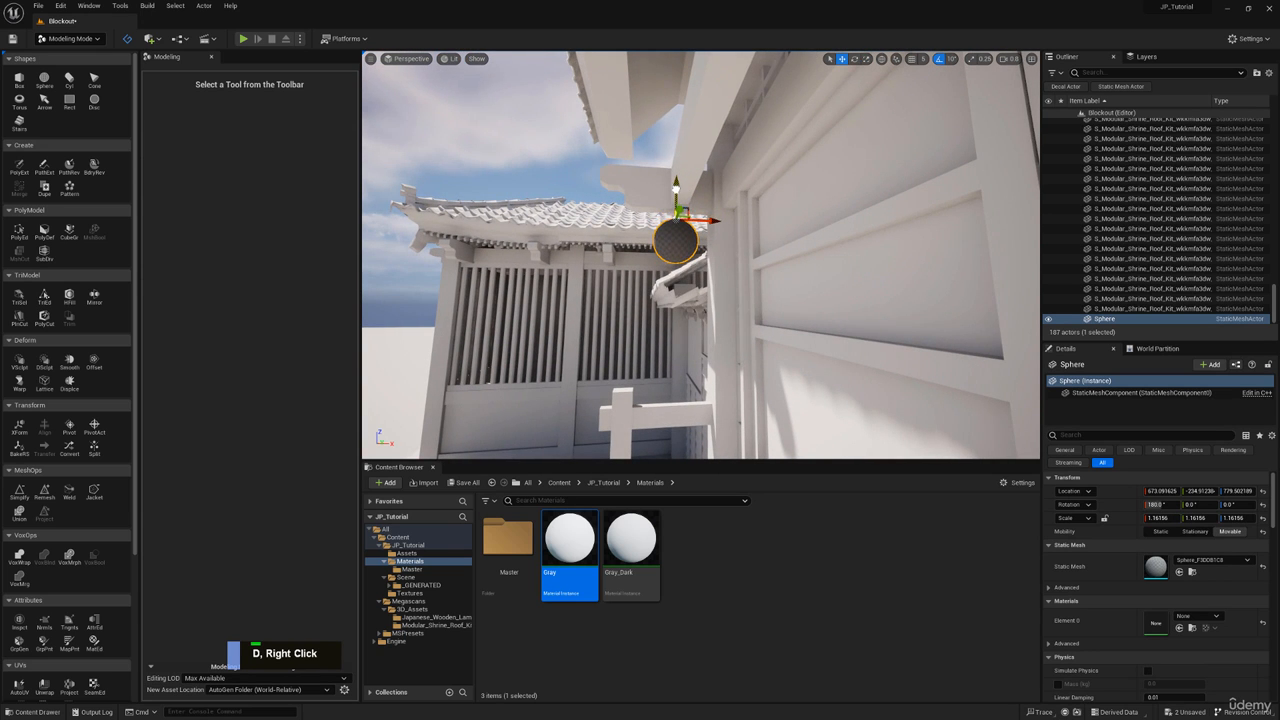
pyautogui.press('s')
pyautogui.moveTo(676, 180); pyautogui.dragTo(676, 182, button='right')
pyautogui.press('a')
pyautogui.press('e')
pyautogui.press('w')
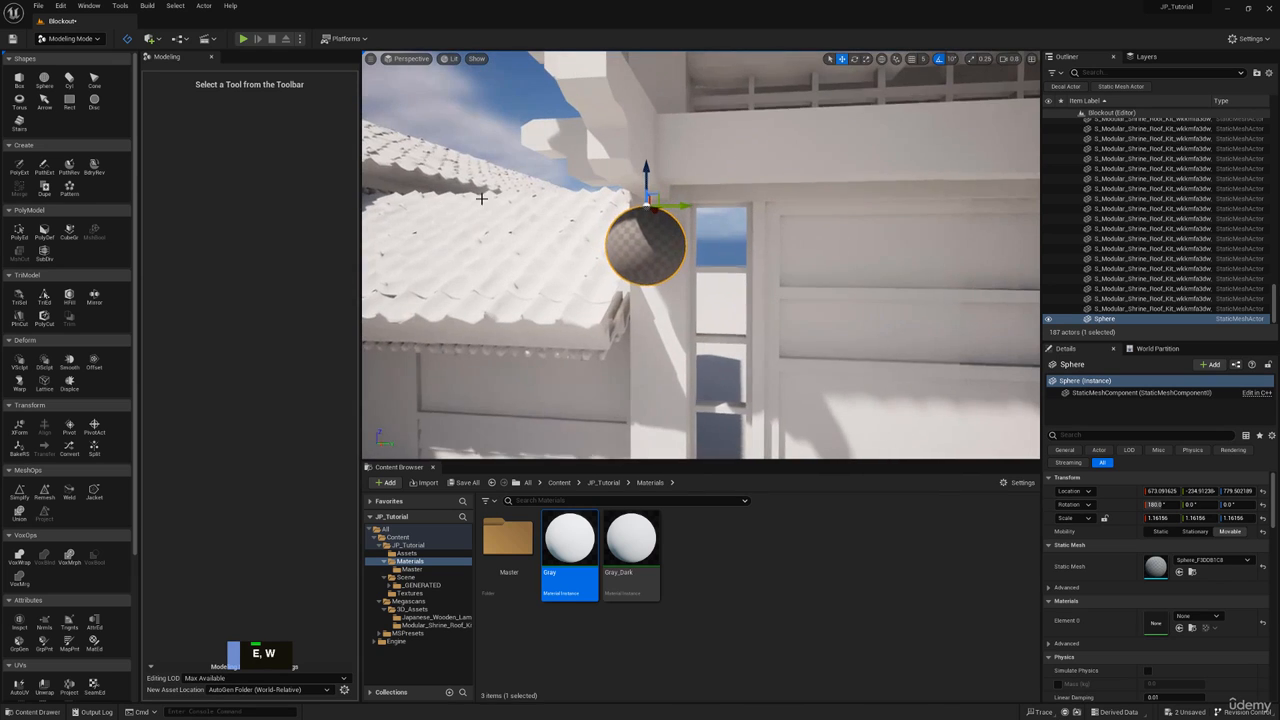
# Step: Stretch the sphere into an elongated lantern body by pulling its bottom face down to about Z 708 with PolyGroup Edit
pyautogui.click(20, 232)
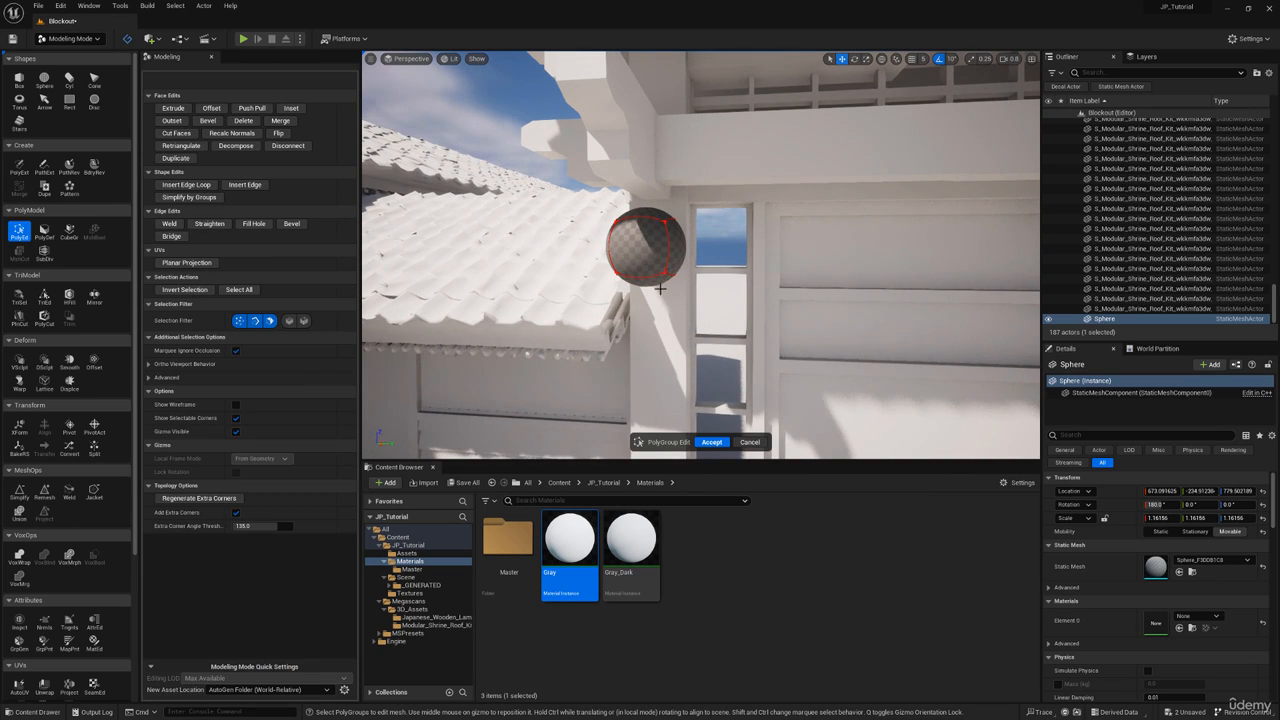
pyautogui.moveTo(645, 248); pyautogui.dragTo(643, 298)
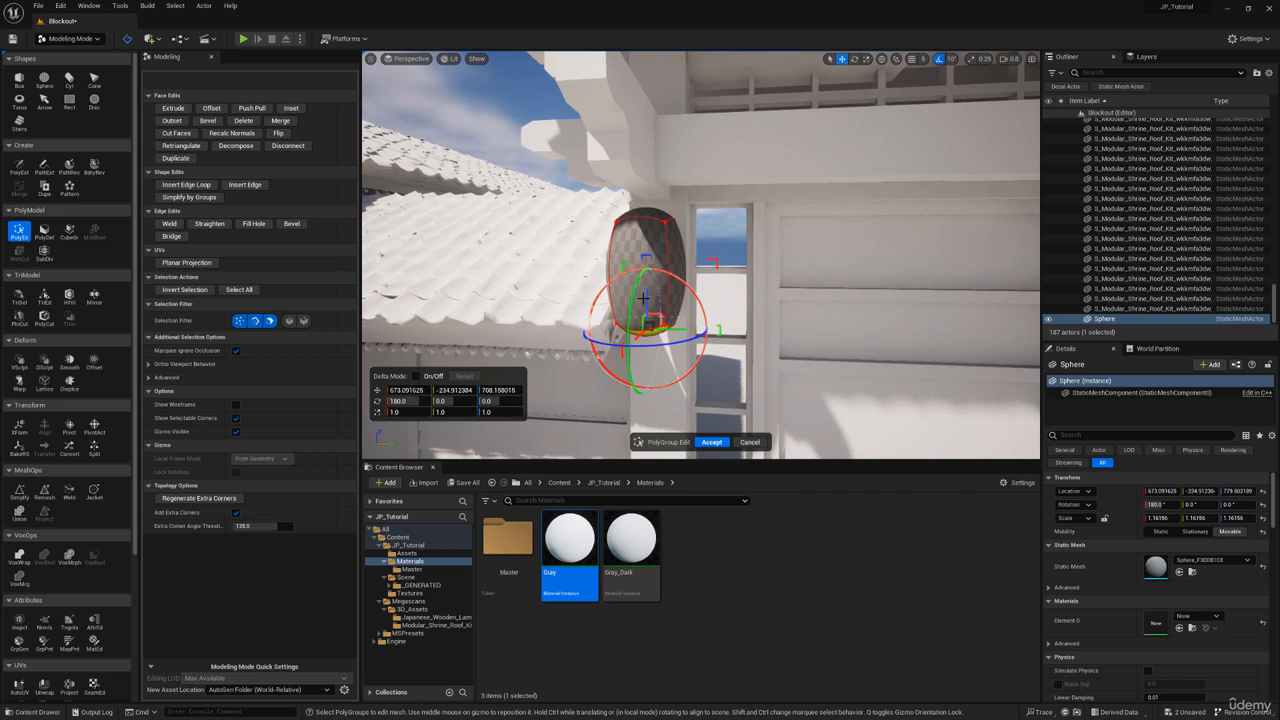
pyautogui.press('s')
pyautogui.moveTo(787, 207); pyautogui.dragTo(731, 208, button='right')
pyautogui.press('a')
pyautogui.press('w')
pyautogui.press('d')
pyautogui.press('w')
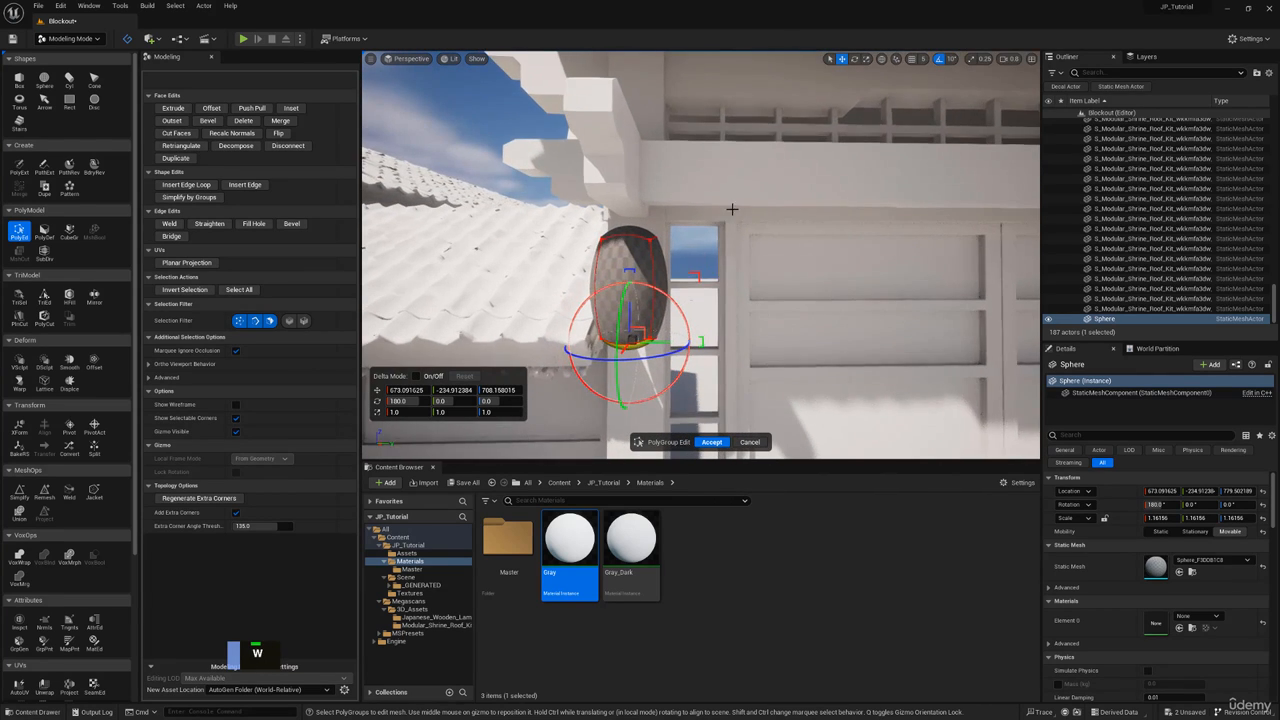
pyautogui.click(711, 442)
# Step: Inset the top face of the lantern body with PolyGroup Edit
pyautogui.press('d')
pyautogui.moveTo(711, 400); pyautogui.dragTo(780, 445, button='right')
pyautogui.press('w')
pyautogui.press('e')
pyautogui.scroll(-5, 760, 400)
pyautogui.press('s')
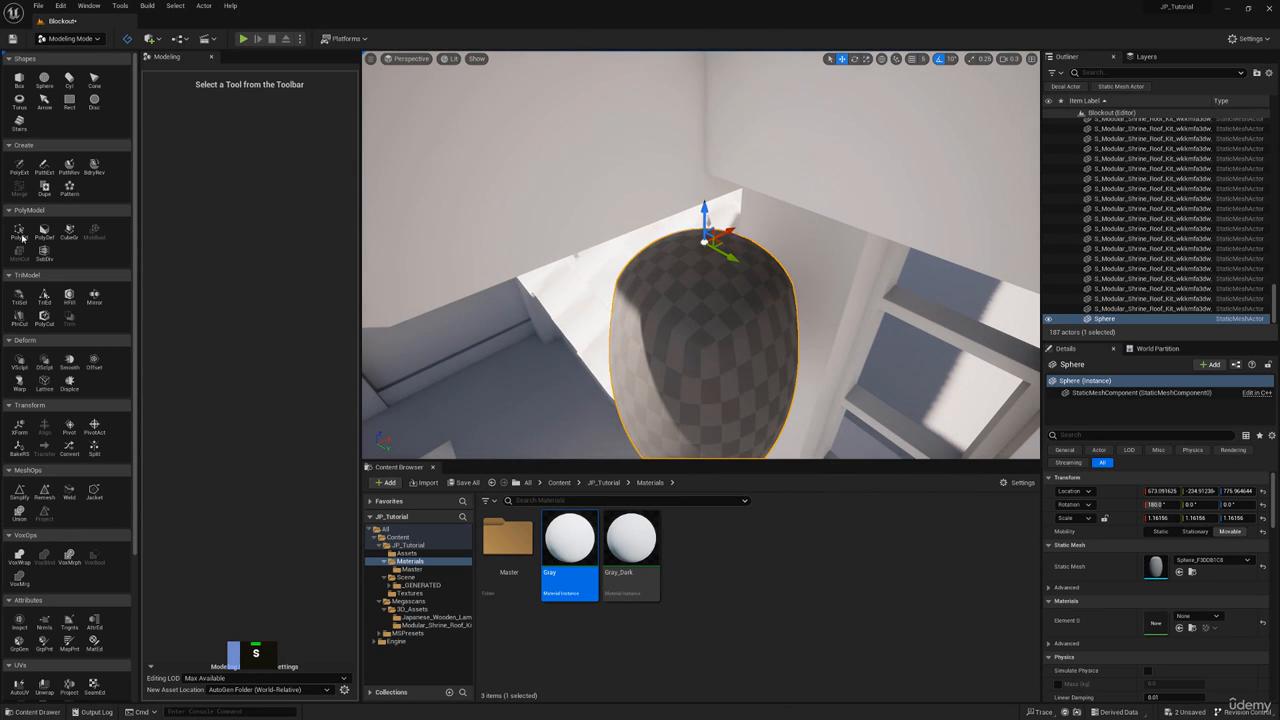
pyautogui.click(19, 233)
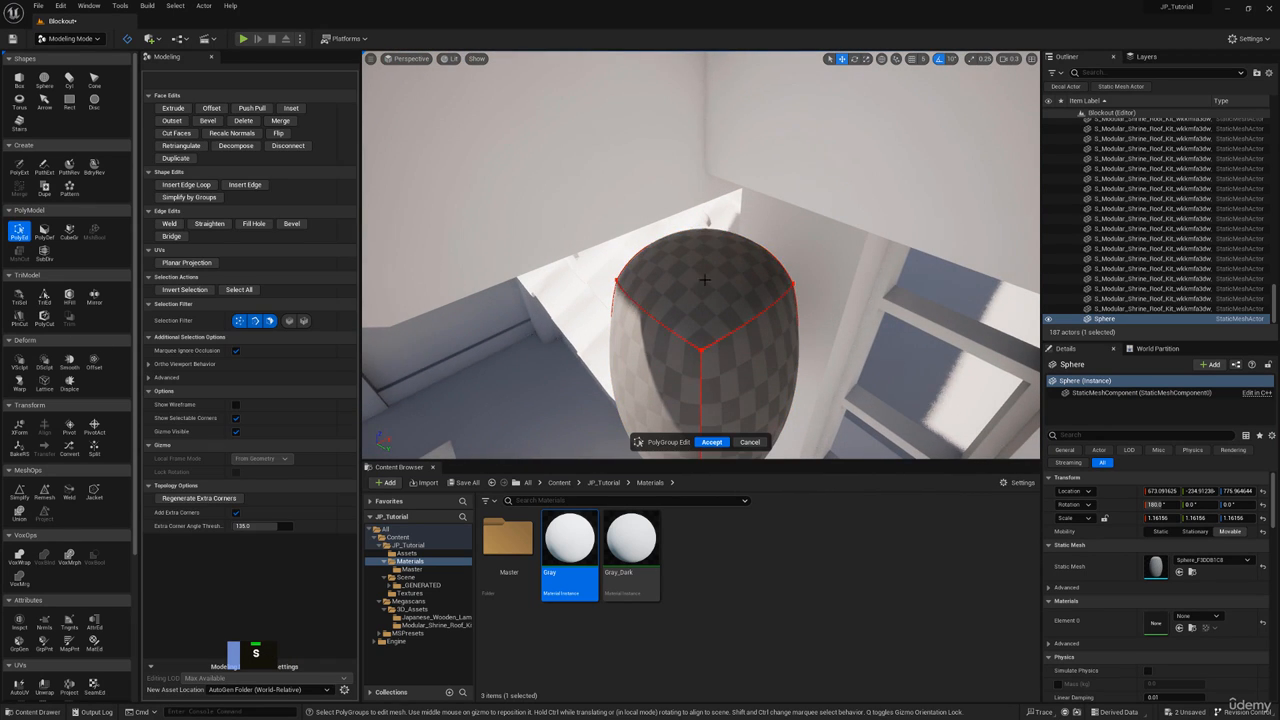
pyautogui.click(291, 108)
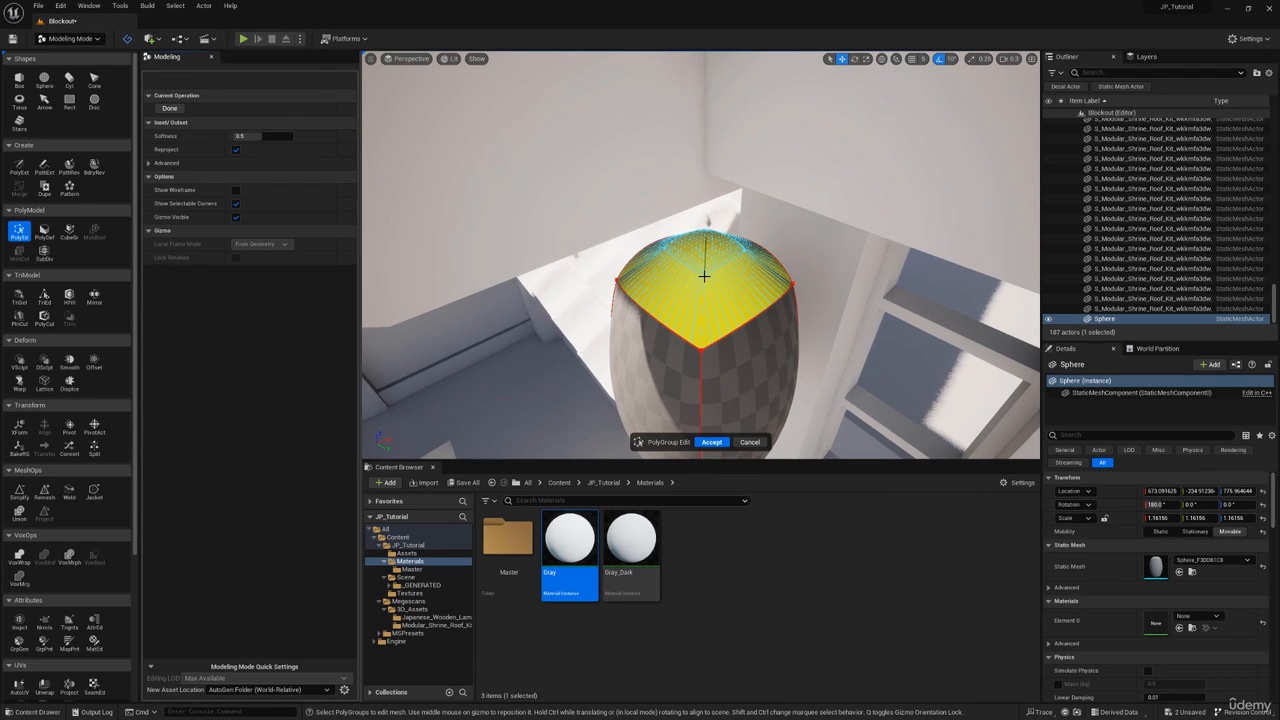
pyautogui.click(704, 275)
# Step: Enlarge the inset face on the lantern's top and raise it to about Z 778
pyautogui.press('r')
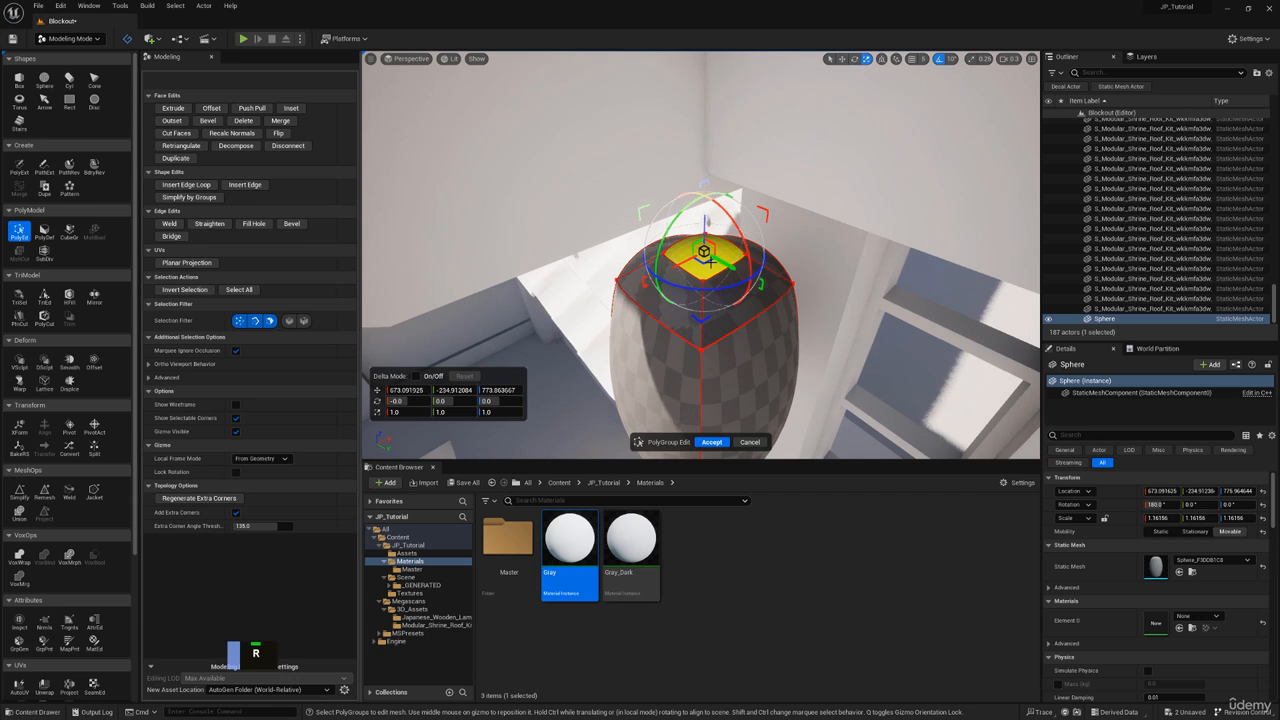
pyautogui.moveTo(702, 318); pyautogui.dragTo(703, 336)
pyautogui.press('w')
pyautogui.moveTo(705, 336); pyautogui.dragTo(706, 284, button='right')
pyautogui.press('e')
pyautogui.click(696, 305)
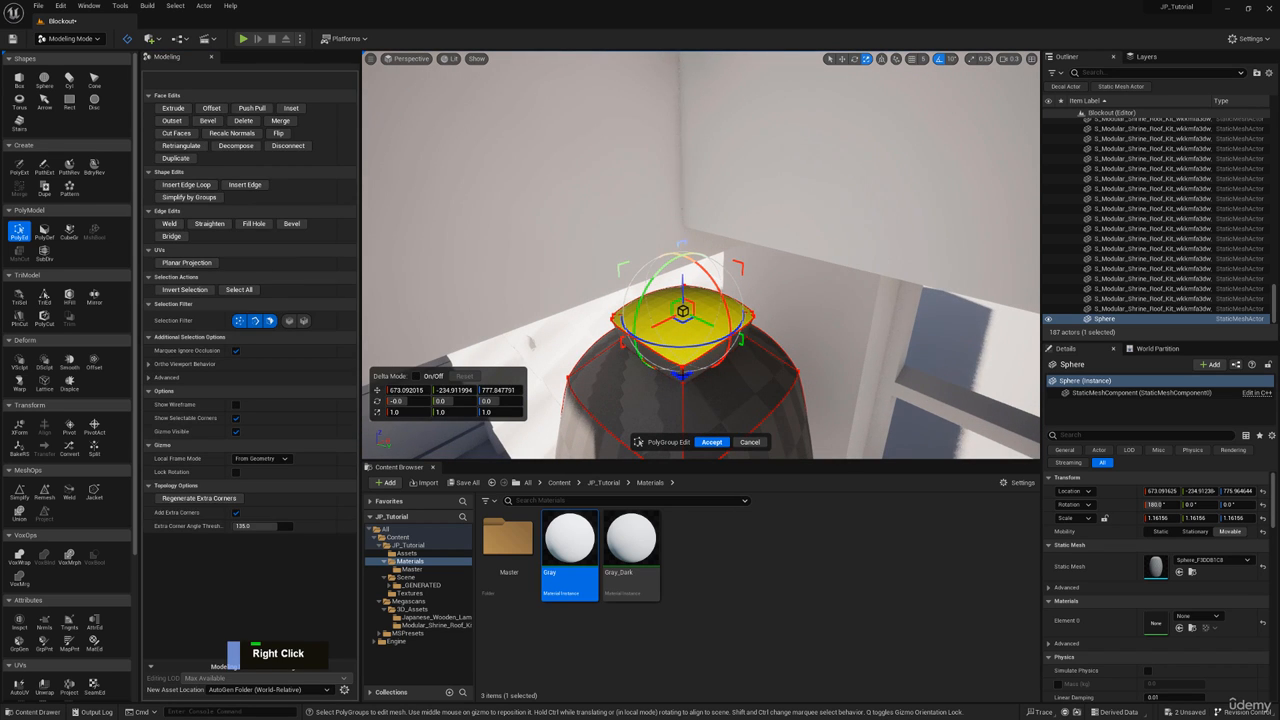
# Step: Scale the raised face down slightly, lower it to about Z 776, and apply the PolyGroup edit
pyautogui.moveTo(683, 375); pyautogui.dragTo(683, 363)
pyautogui.press('s')
pyautogui.moveTo(683, 363); pyautogui.dragTo(690, 340, button='right')
pyautogui.press('q')
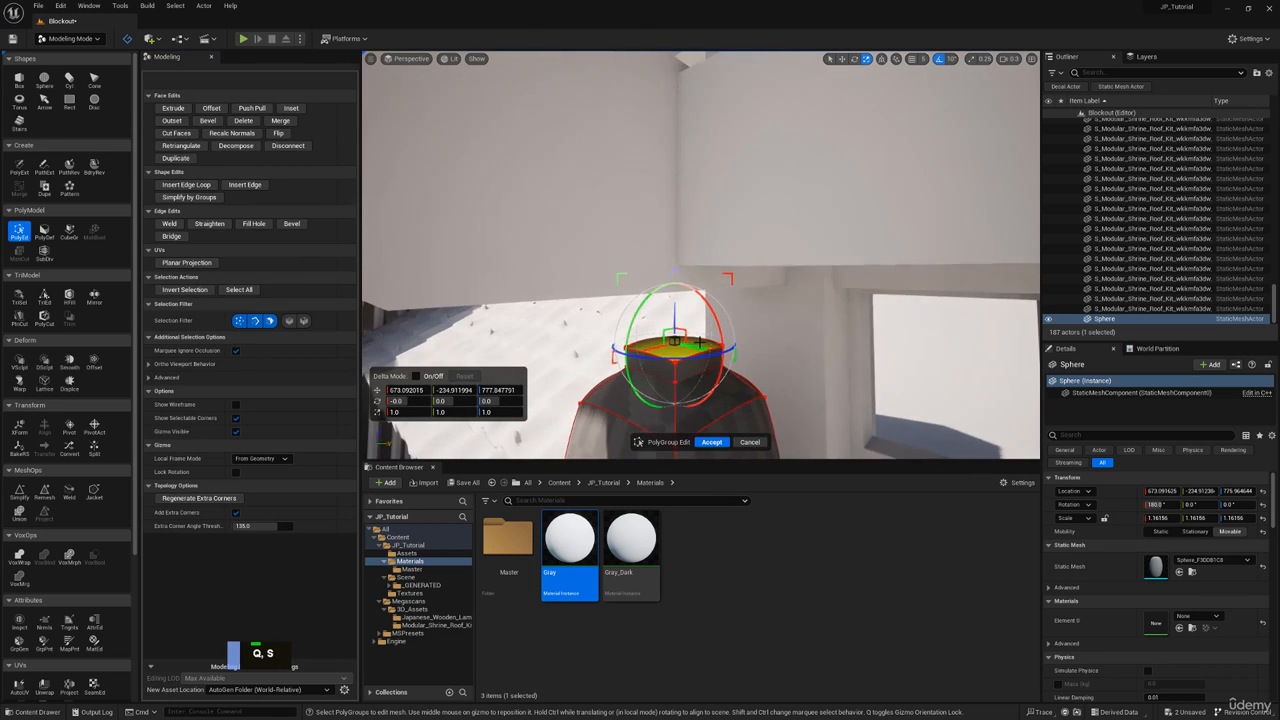
pyautogui.moveTo(676, 316); pyautogui.dragTo(676, 326)
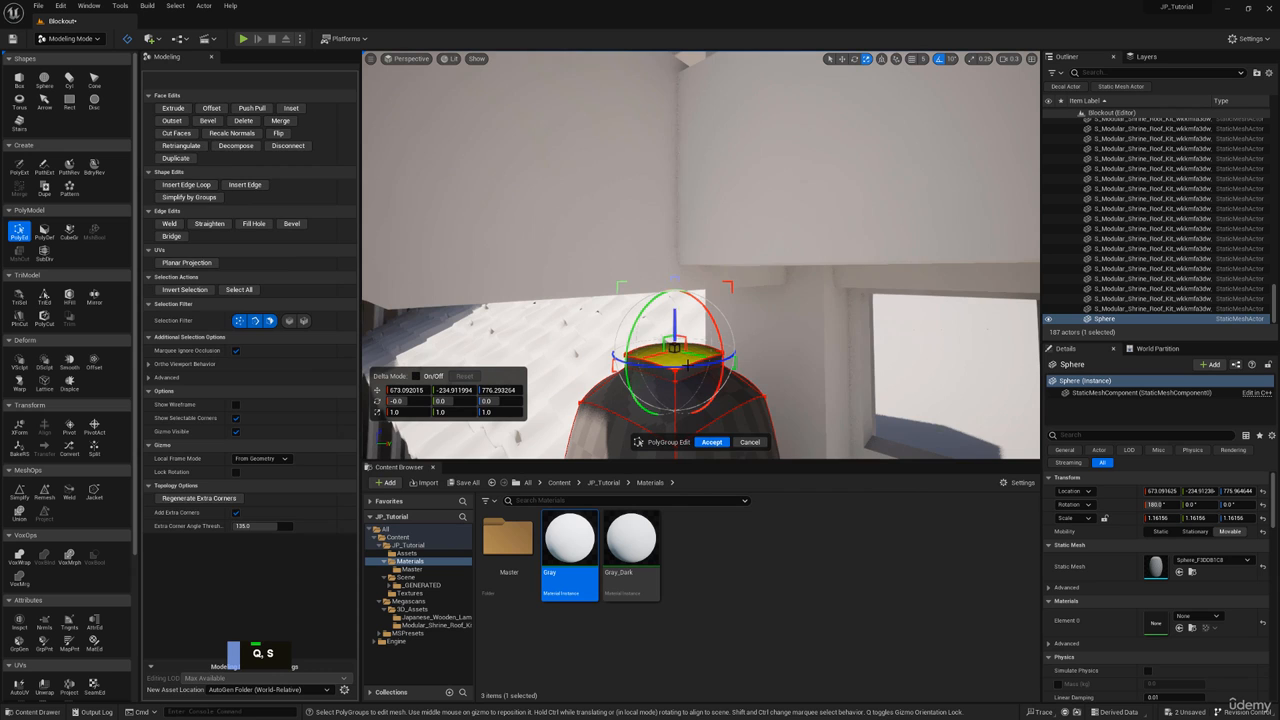
pyautogui.click(712, 442)
# Step: Create a cylinder with a radius of 5 on top of the lantern, with Align to Normal turned off
pyautogui.press('w')
pyautogui.moveTo(618, 290); pyautogui.dragTo(614, 283, button='right')
pyautogui.press('e')
pyautogui.click(93, 80)
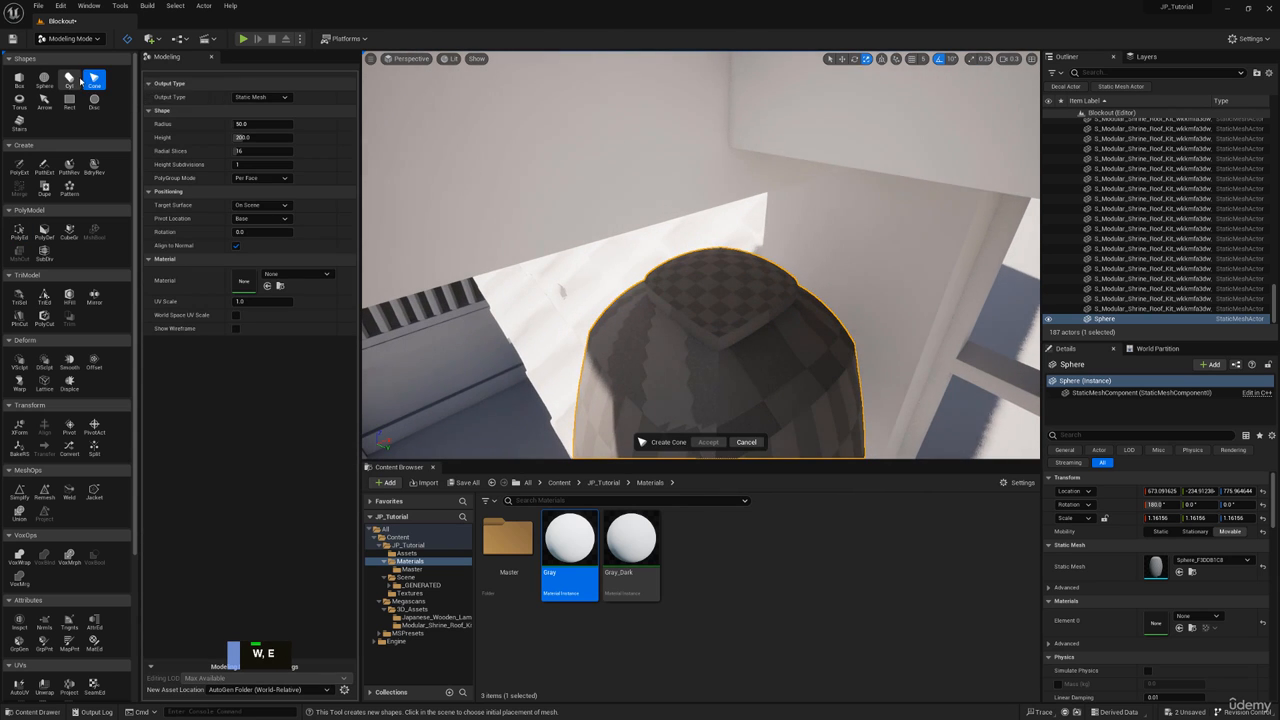
pyautogui.click(69, 80)
pyautogui.click(238, 247)
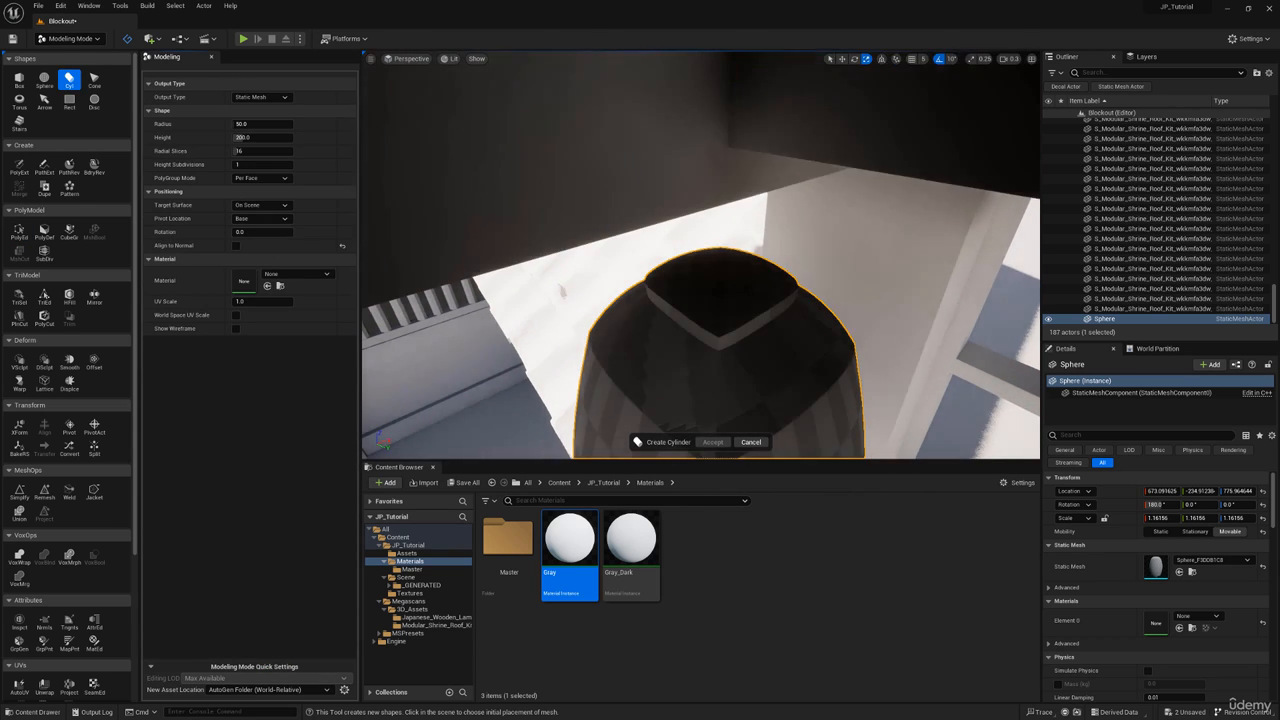
pyautogui.click(264, 123)
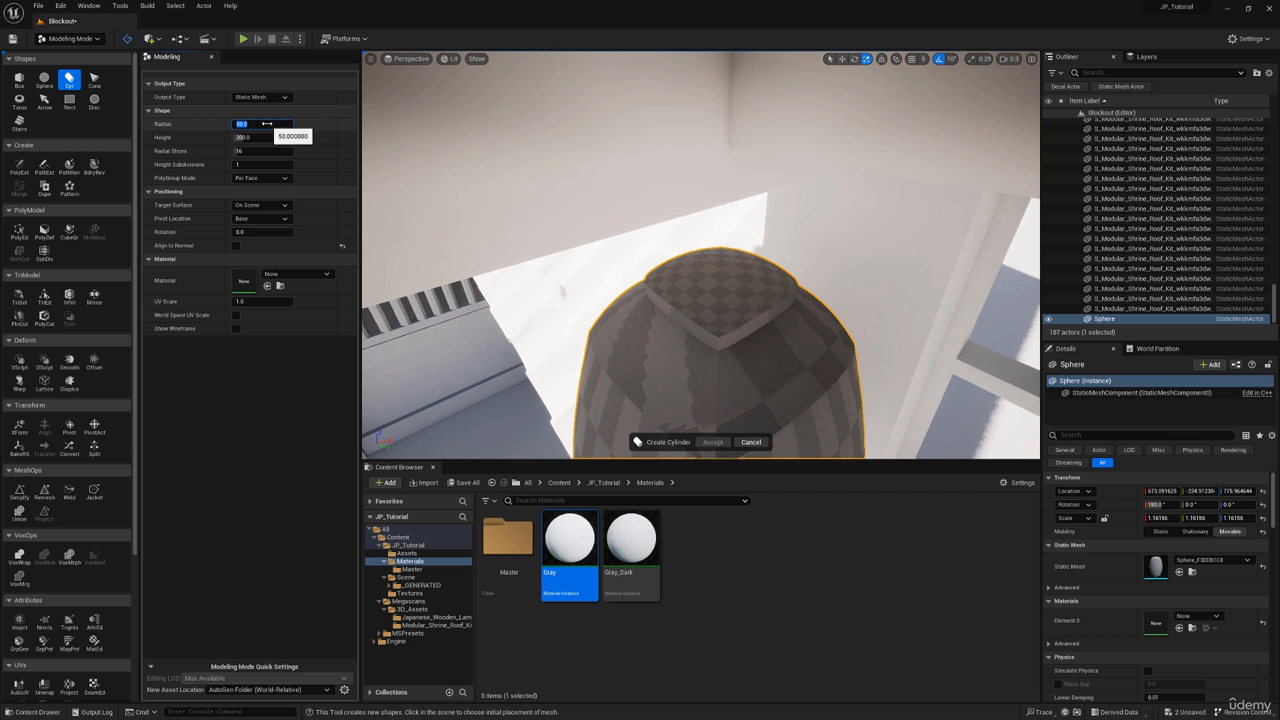
pyautogui.write('5')
pyautogui.press('Return')
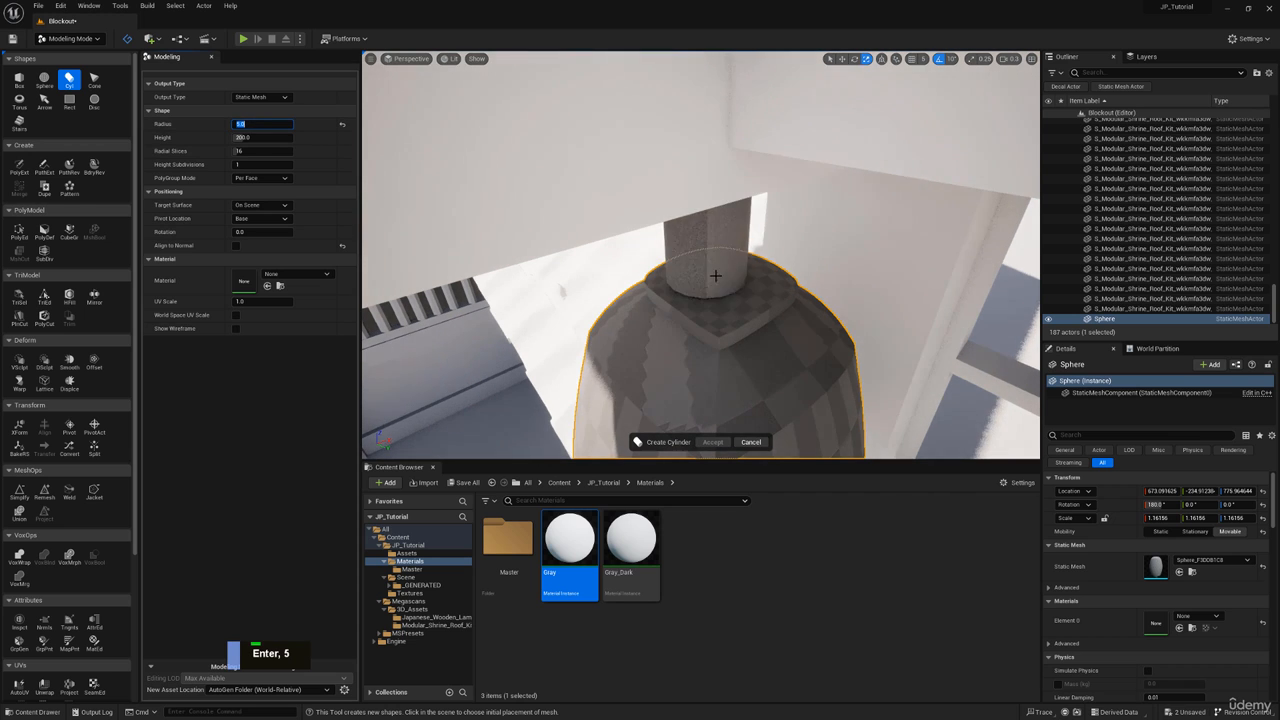
pyautogui.click(717, 273)
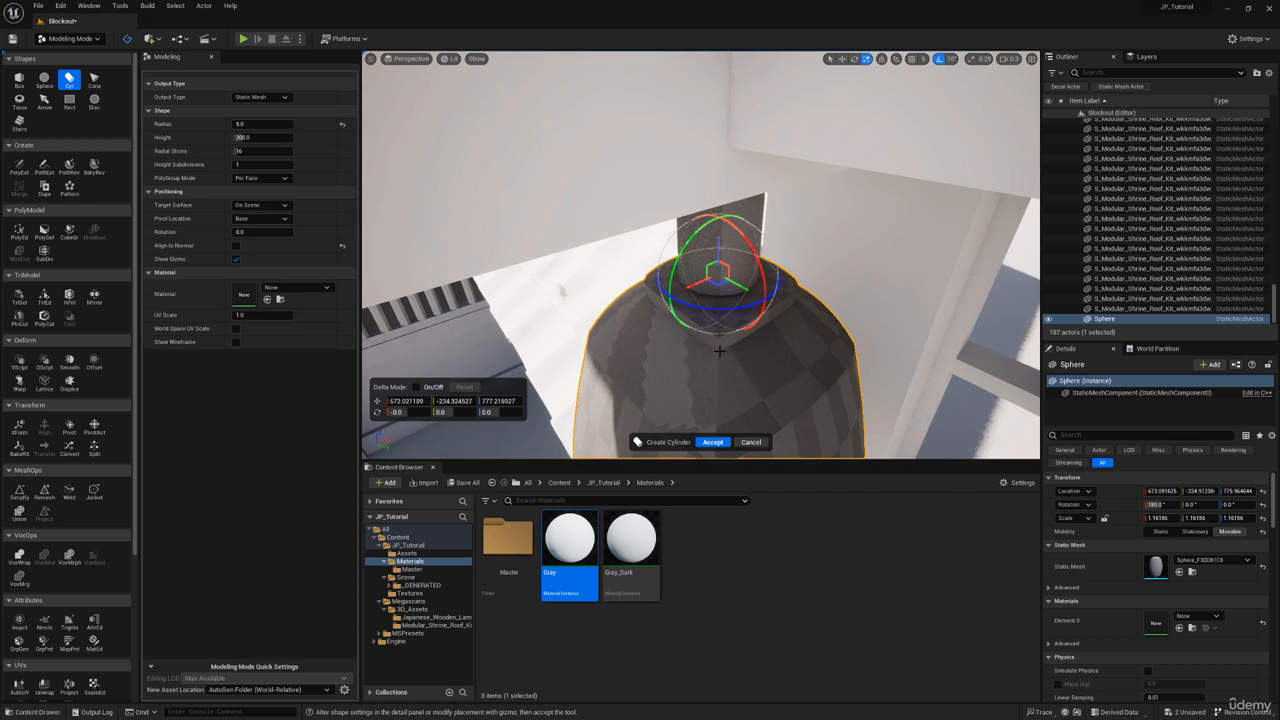
pyautogui.click(712, 442)
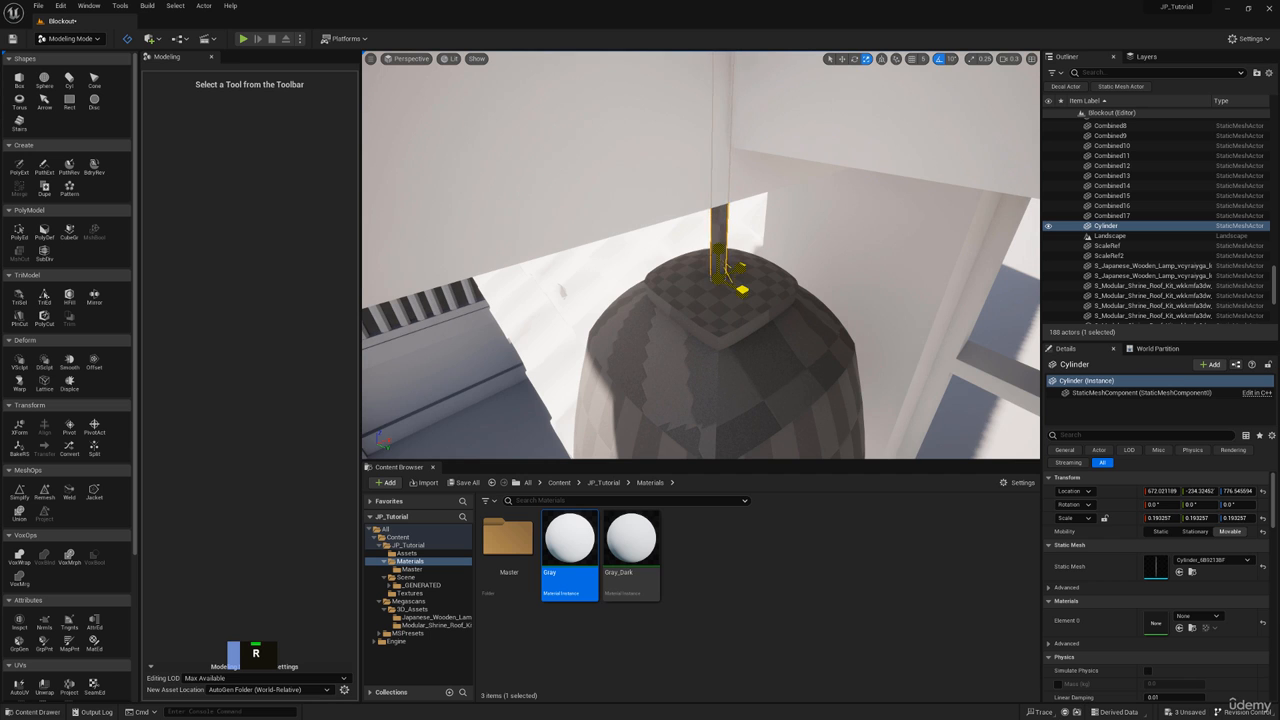
# Step: Widen the lantern's hanging cylinder to about 0.343 scale on X and Y, and assign the Gray material to lantern body and cylinder
pyautogui.press('w')
pyautogui.moveTo(667, 274)
pyautogui.mouseDown(button='right')
pyautogui.moveTo(666, 205)
pyautogui.moveTo(700, 338)
pyautogui.moveTo(683, 288)
pyautogui.mouseUp(button='right')
pyautogui.press('w')
pyautogui.press('q')
pyautogui.moveTo(570, 540); pyautogui.dragTo(671, 373)
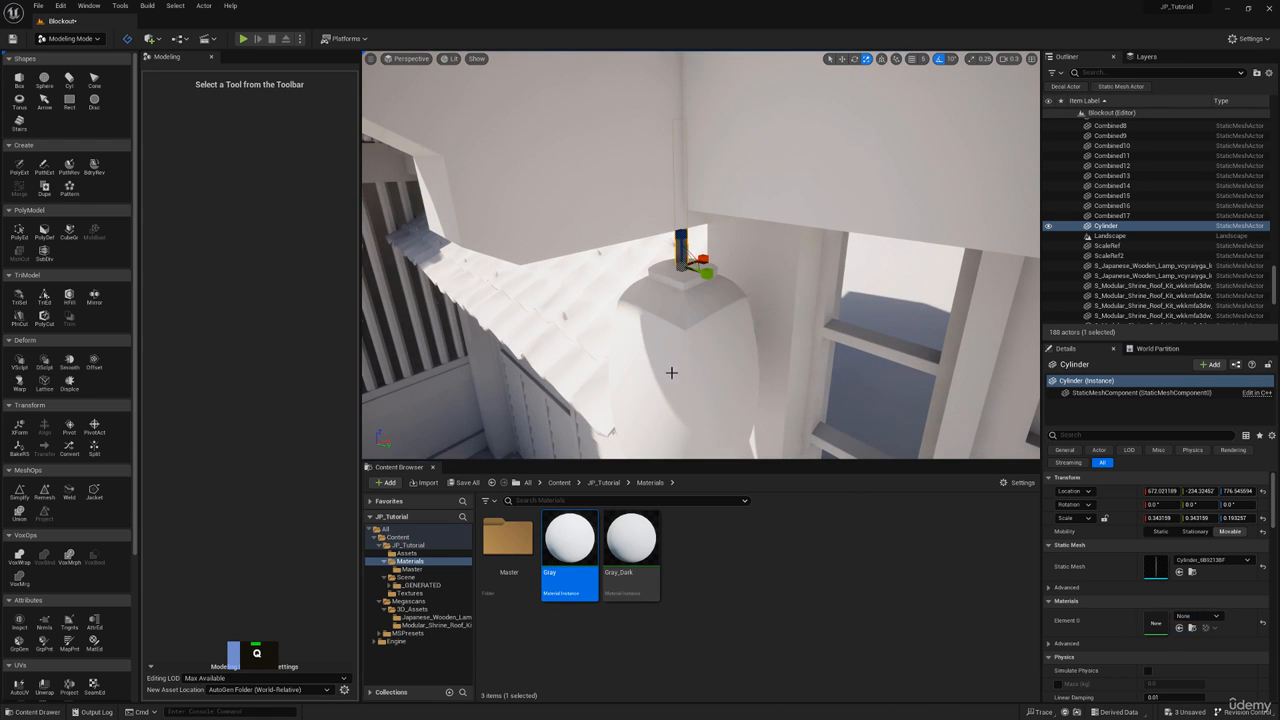
pyautogui.moveTo(575, 528); pyautogui.dragTo(684, 285)
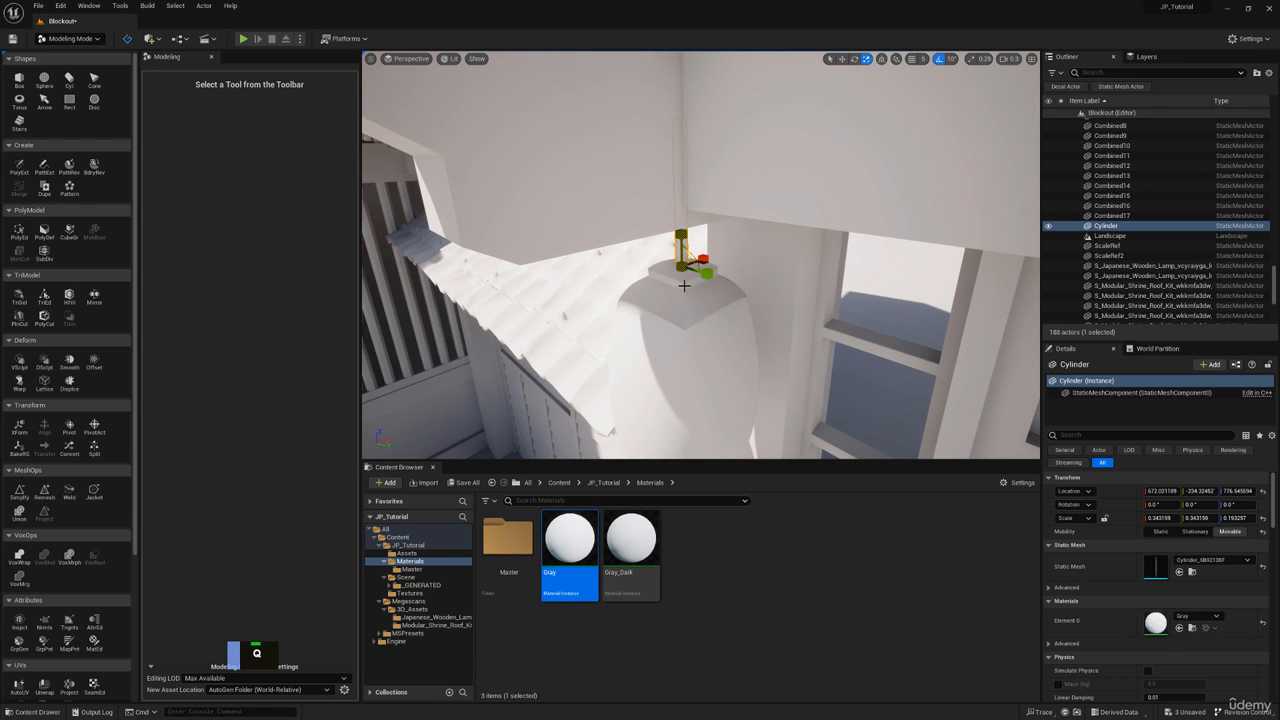
# Step: Select the lantern body together with its hanging cylinder and duplicate them for the opposite side of the gate
pyautogui.keyDown('ctrl'); pyautogui.click(690, 322); pyautogui.keyUp('ctrl')
pyautogui.press('s')
pyautogui.moveTo(690, 322); pyautogui.dragTo(712, 270, button='right')
pyautogui.press('q')
pyautogui.press('d')
pyautogui.scroll(1, 712, 270)
pyautogui.press('q')
pyautogui.press('w')
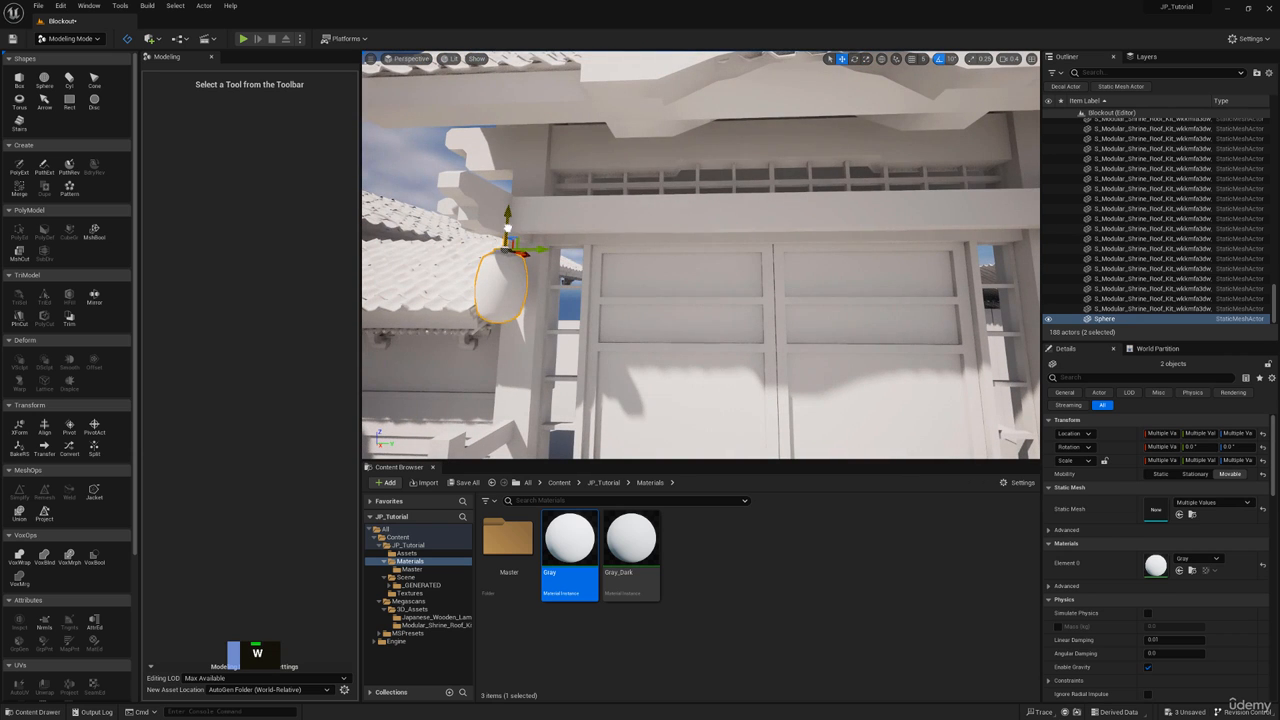
pyautogui.click(419, 61)
pyautogui.moveTo(704, 292); pyautogui.dragTo(840, 253, button='right')
pyautogui.press('d')
pyautogui.hotkey('ctrl', 'c')
pyautogui.hotkey('ctrl', 'v')
# Step: Place a third lantern copy at the middle of the gate, scale it up and hang it beneath the arched gable
pyautogui.press('d')
pyautogui.press('a')
pyautogui.press('e')
pyautogui.moveTo(888, 306); pyautogui.dragTo(703, 293)
pyautogui.press('r')
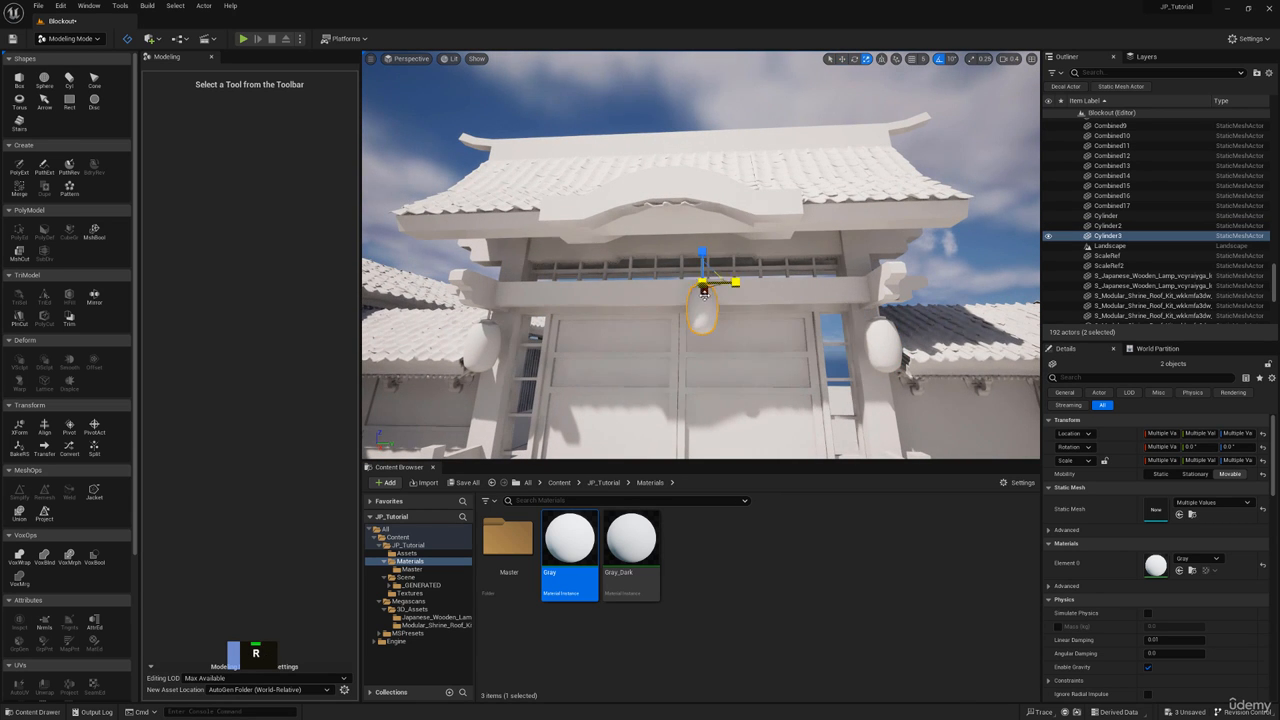
pyautogui.press('q')
pyautogui.moveTo(703, 293); pyautogui.dragTo(932, 336, button='right')
pyautogui.press('w')
pyautogui.press('d')
pyautogui.moveTo(924, 302); pyautogui.dragTo(773, 299)
pyautogui.press('s')
pyautogui.moveTo(774, 297); pyautogui.dragTo(892, 286, button='right')
pyautogui.moveTo(734, 255); pyautogui.dragTo(668, 222)
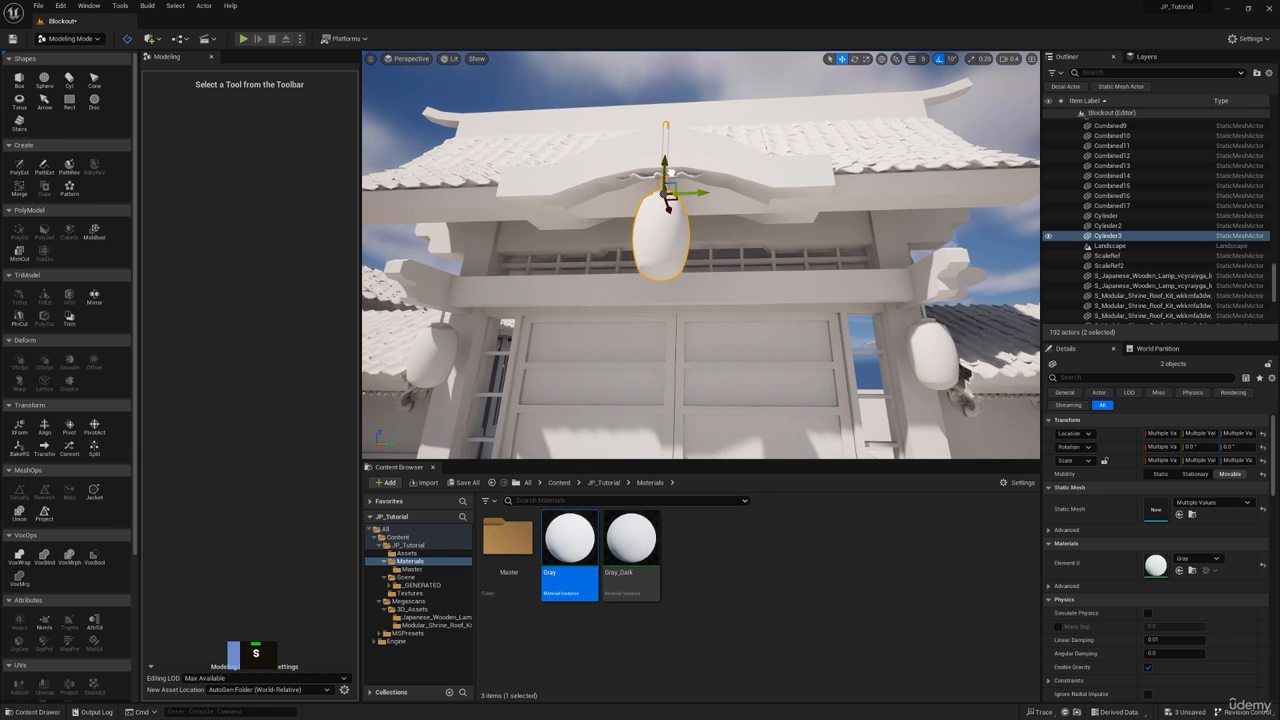
# Step: Shorten the middle lantern's hanging cylinder to a Z scale of about 0.202 and check it in the camera view
pyautogui.press('w')
pyautogui.moveTo(672, 175); pyautogui.dragTo(672, 140, button='right')
pyautogui.click(642, 139)
pyautogui.press('r')
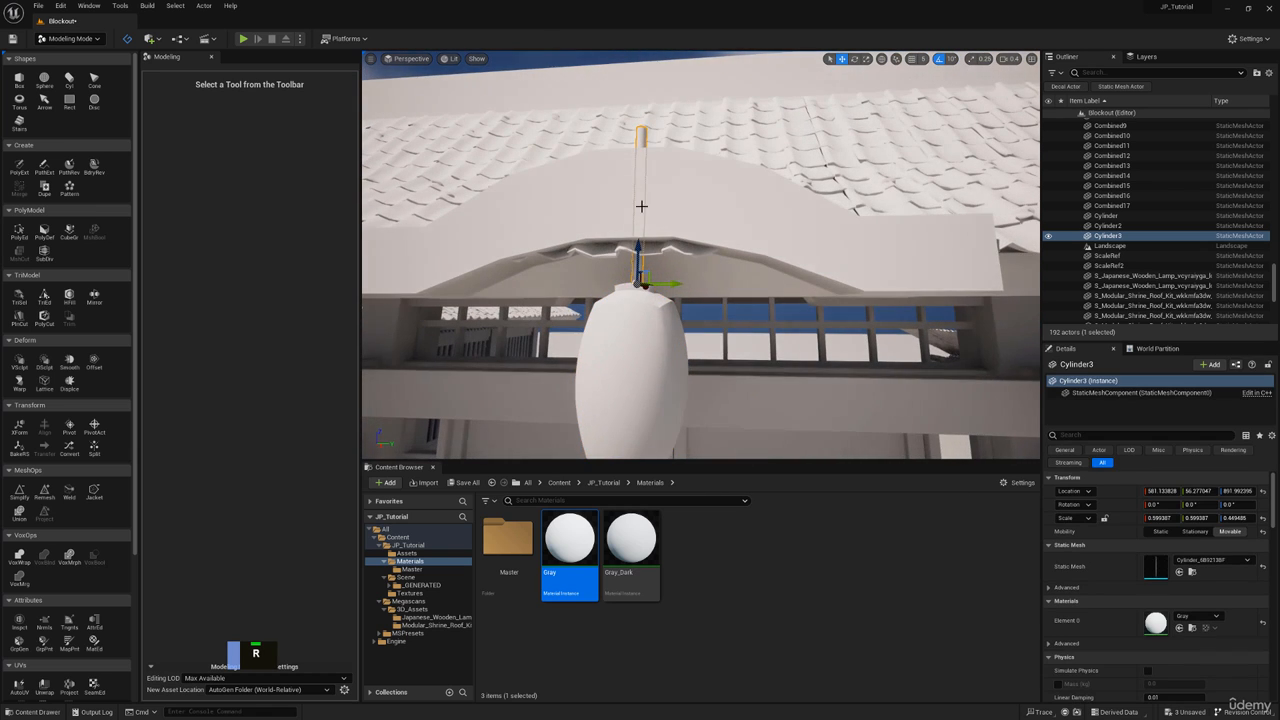
pyautogui.moveTo(1279, 48); pyautogui.dragTo(448, 1)
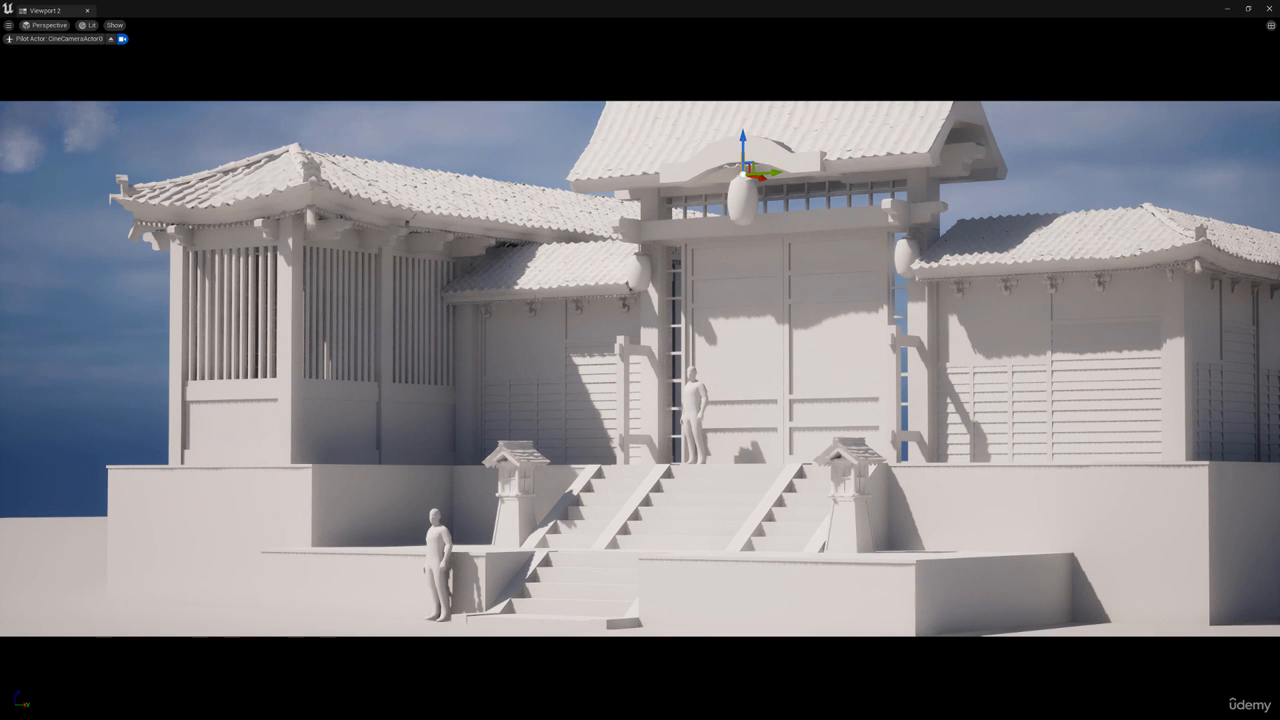
pyautogui.moveTo(698, 13); pyautogui.dragTo(1279, 204)
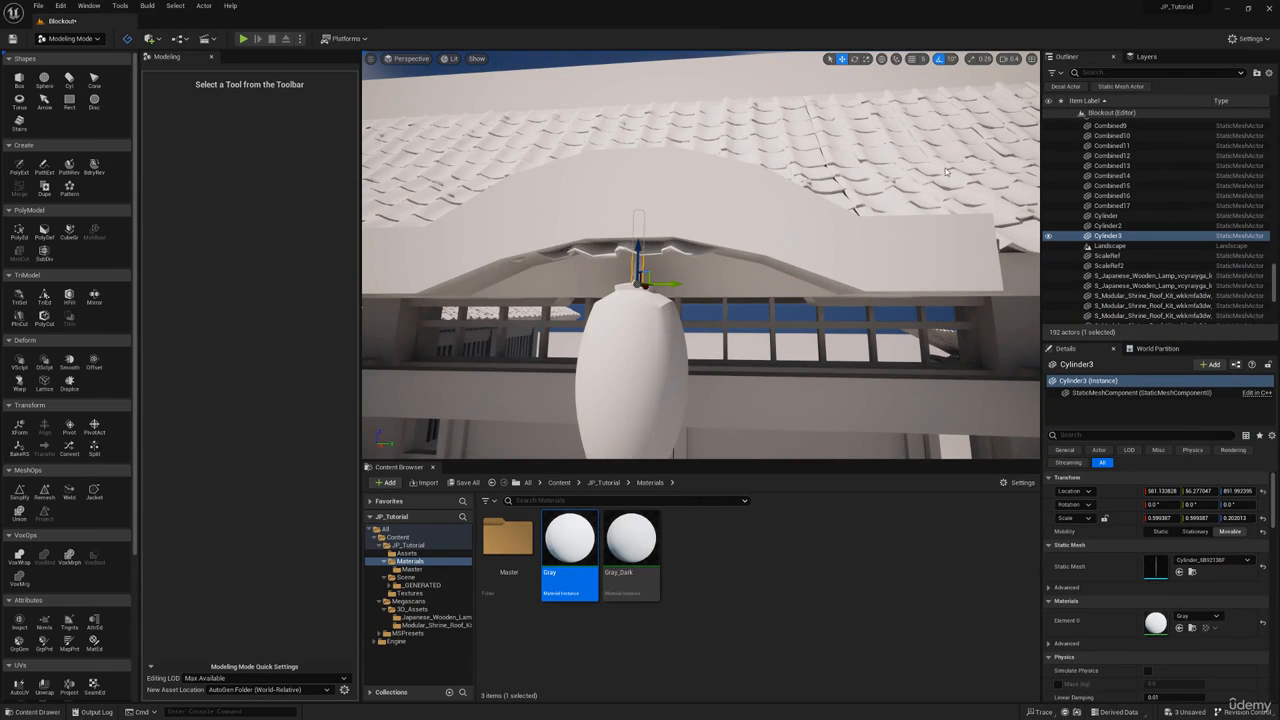
# Step: Shift the middle lantern body and its cylinder in depth so they hang under the gable's front edge
pyautogui.keyDown('ctrl'); pyautogui.click(624, 370); pyautogui.keyUp('ctrl')
pyautogui.moveTo(624, 370); pyautogui.dragTo(673, 253, button='right')
pyautogui.press('d')
pyautogui.moveTo(678, 241); pyautogui.dragTo(689, 241)
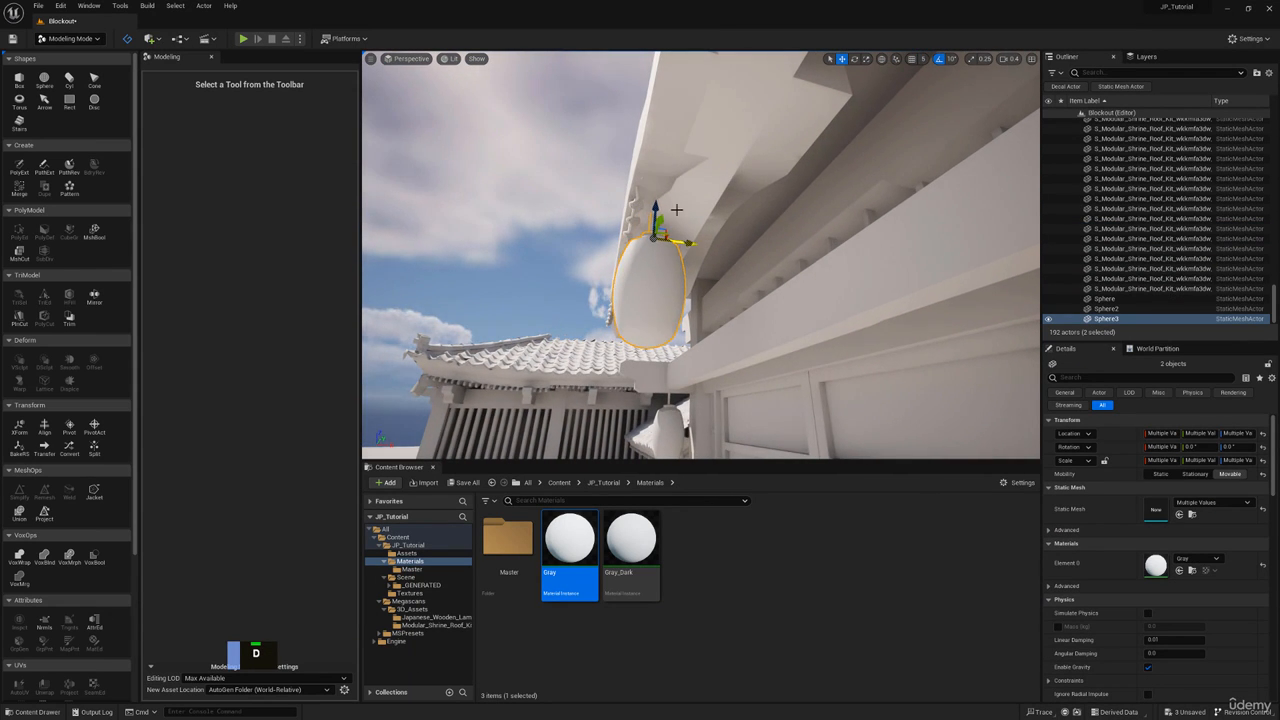
# Step: Examine the whole shrine blockout from the front and around the side buildings
pyautogui.press('a')
pyautogui.moveTo(677, 210); pyautogui.dragTo(798, 280, button='right')
pyautogui.press('s')
pyautogui.press('q')
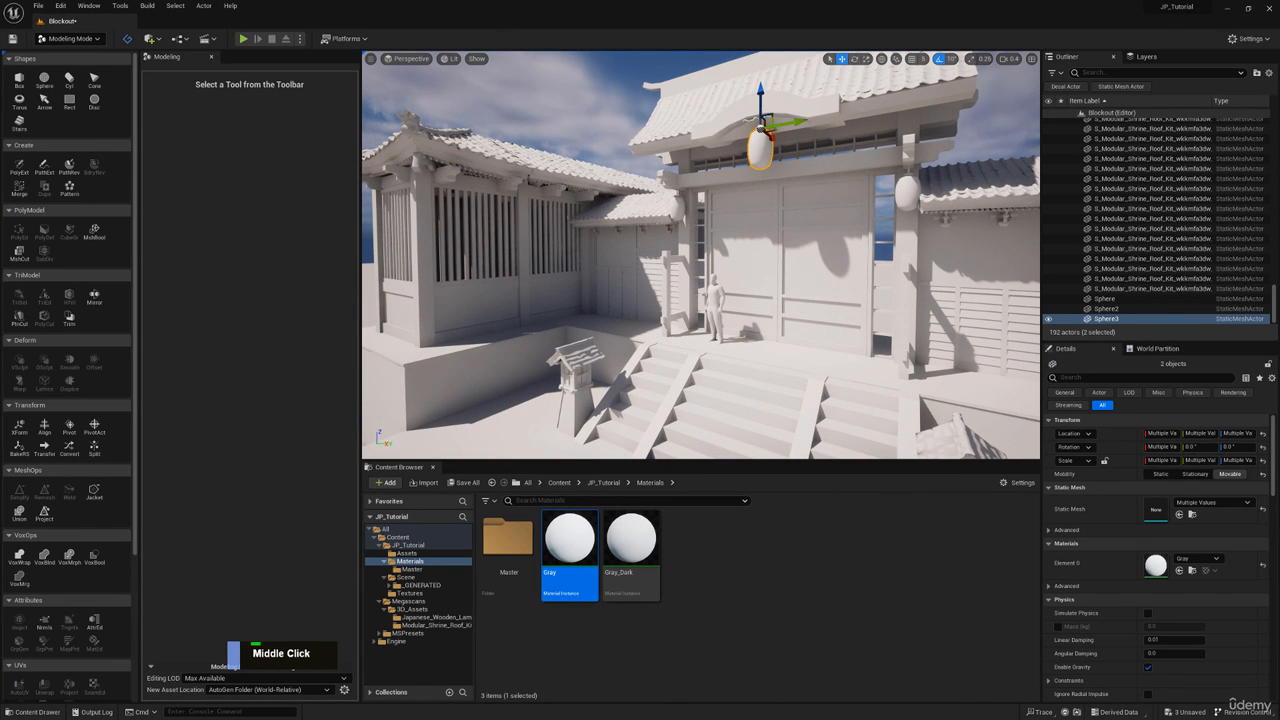
pyautogui.press('s')
pyautogui.moveTo(577, 250); pyautogui.dragTo(616, 280, button='right')
pyautogui.scroll(1, 610, 272)
pyautogui.press('d')
pyautogui.press('s')
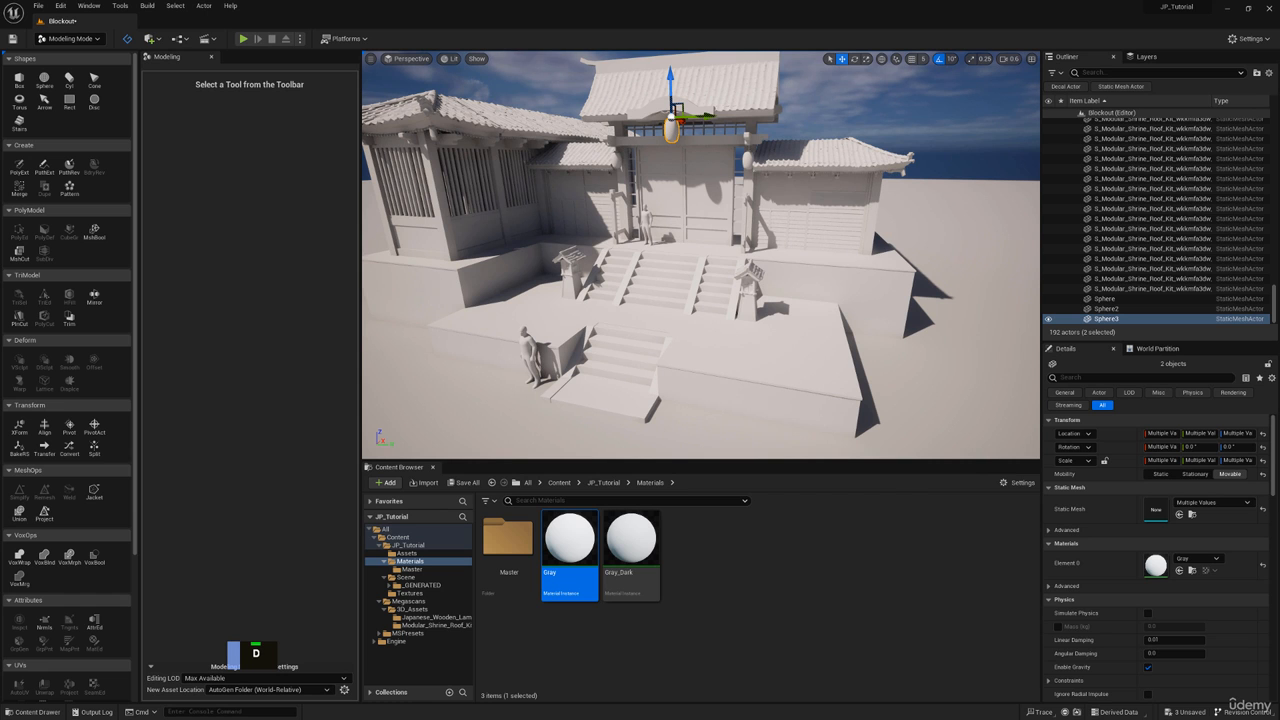
pyautogui.press('w')
pyautogui.moveTo(582, 246); pyautogui.dragTo(626, 294, button='right')
pyautogui.scroll(1, 588, 262)
pyautogui.press('e')
pyautogui.press('a')
pyautogui.press('s')
pyautogui.press('a')
pyautogui.press('d')
pyautogui.press('s')
pyautogui.press('a')
pyautogui.press('w')
# Step: Select two wall pieces and two end roof sections on the rear of the right-hand side building
pyautogui.click(781, 259)
pyautogui.moveTo(781, 259); pyautogui.dragTo(892, 236, button='right')
pyautogui.press('w')
pyautogui.press('a')
pyautogui.press('s')
pyautogui.press('w')
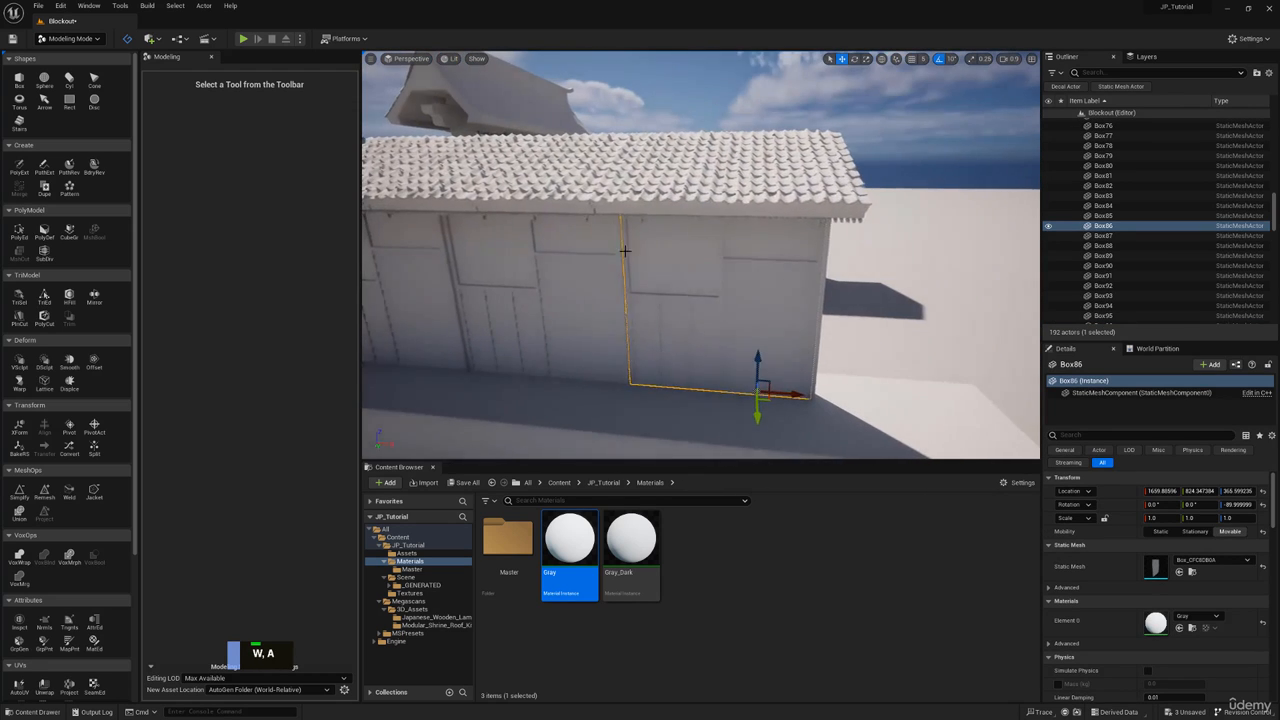
pyautogui.keyDown('ctrl'); pyautogui.click(592, 278); pyautogui.keyUp('ctrl')
pyautogui.keyDown('ctrl'); pyautogui.click(730, 181); pyautogui.keyUp('ctrl')
pyautogui.keyDown('ctrl'); pyautogui.click(693, 197); pyautogui.keyUp('ctrl')
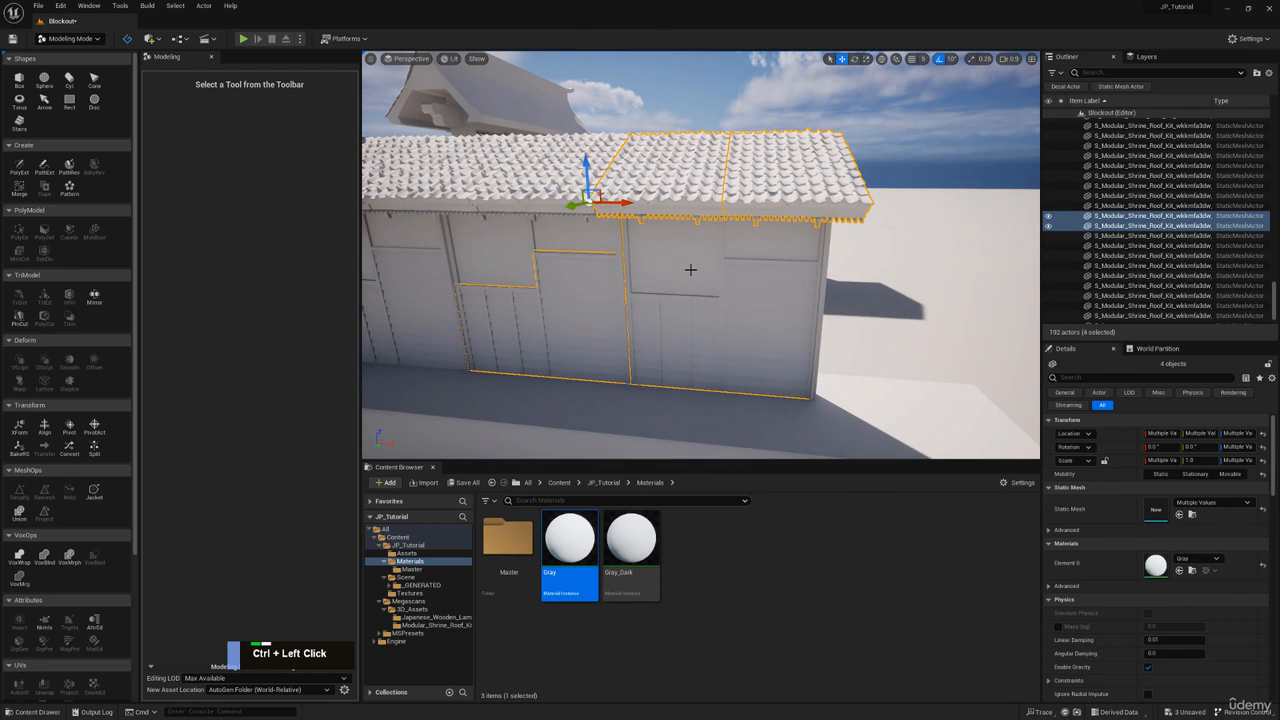
# Step: Extend the selection with more rear wall panels and two more roof sections, and undo the trial move
pyautogui.keyDown('ctrl'); pyautogui.click(567, 247); pyautogui.keyUp('ctrl')
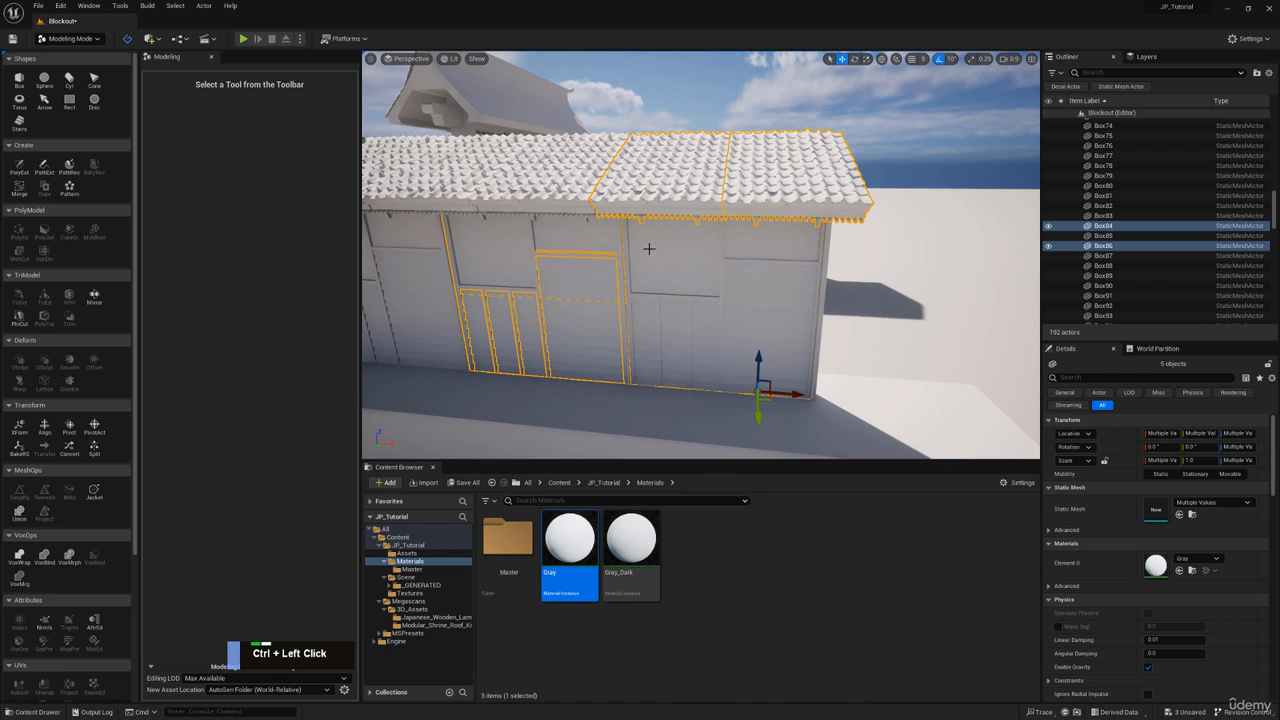
pyautogui.keyDown('ctrl'); pyautogui.click(665, 328); pyautogui.keyUp('ctrl')
pyautogui.keyDown('ctrl'); pyautogui.click(603, 323); pyautogui.keyUp('ctrl')
pyautogui.keyDown('ctrl'); pyautogui.click(614, 325); pyautogui.keyUp('ctrl')
pyautogui.keyDown('ctrl'); pyautogui.click(529, 147); pyautogui.keyUp('ctrl')
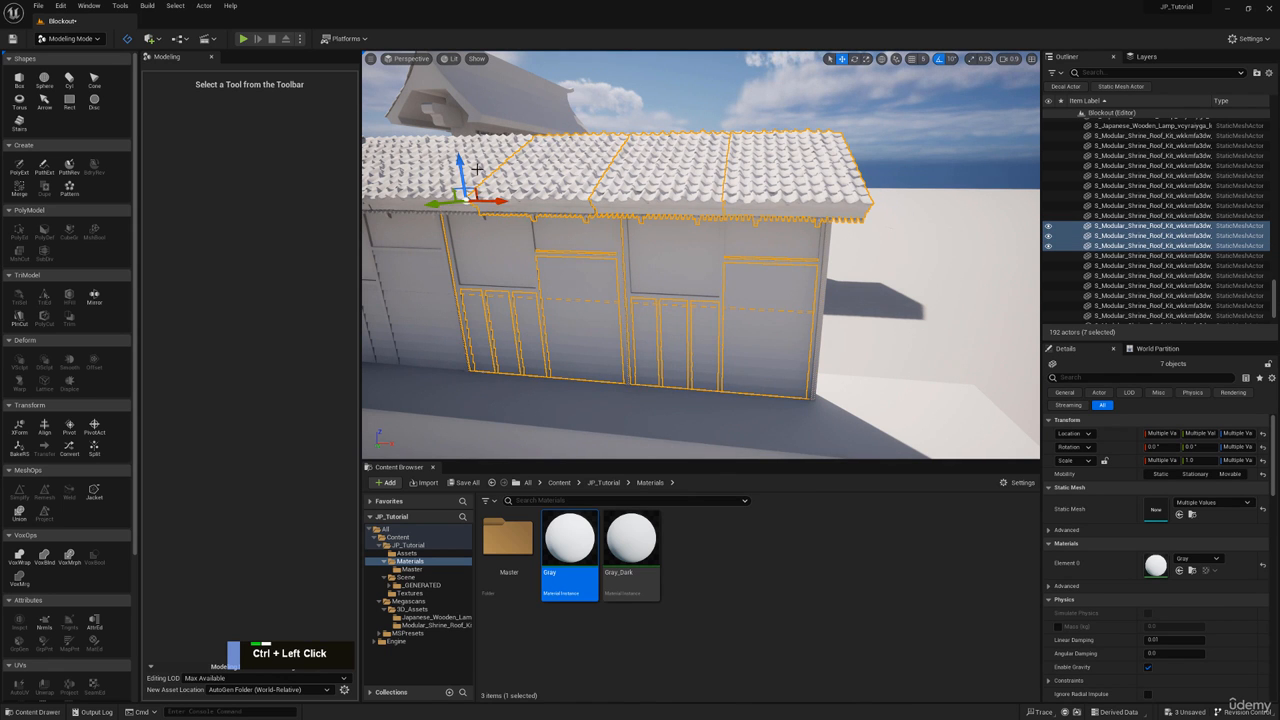
pyautogui.keyDown('ctrl'); pyautogui.click(478, 168); pyautogui.keyUp('ctrl')
pyautogui.press('a')
pyautogui.press('s')
pyautogui.moveTo(478, 168); pyautogui.dragTo(478, 168, button='right')
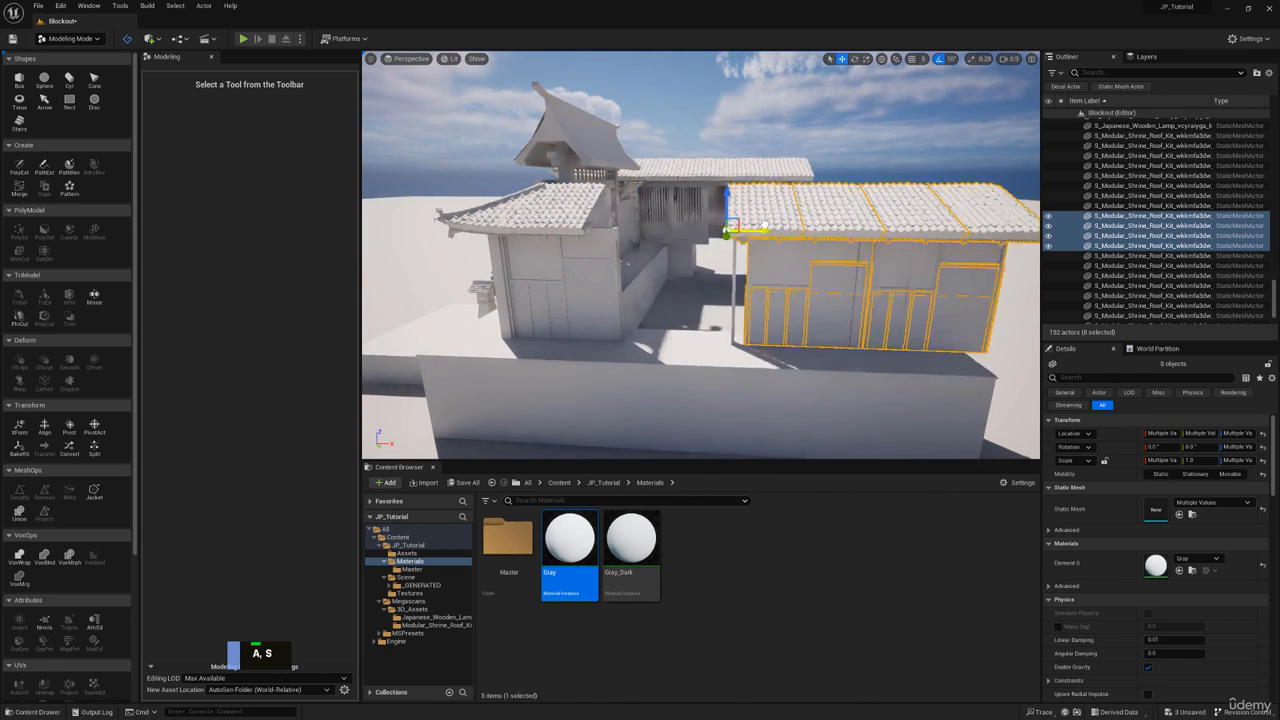
pyautogui.moveTo(765, 228); pyautogui.dragTo(787, 229)
pyautogui.hotkey('ctrl', 'z')
# Step: Add the last wall panel, the adjoining roof section and further wall pieces of the side building to the selection
pyautogui.press('a')
pyautogui.moveTo(787, 229); pyautogui.dragTo(845, 229, button='right')
pyautogui.press('w')
pyautogui.keyDown('ctrl'); pyautogui.click(690, 285); pyautogui.keyUp('ctrl')
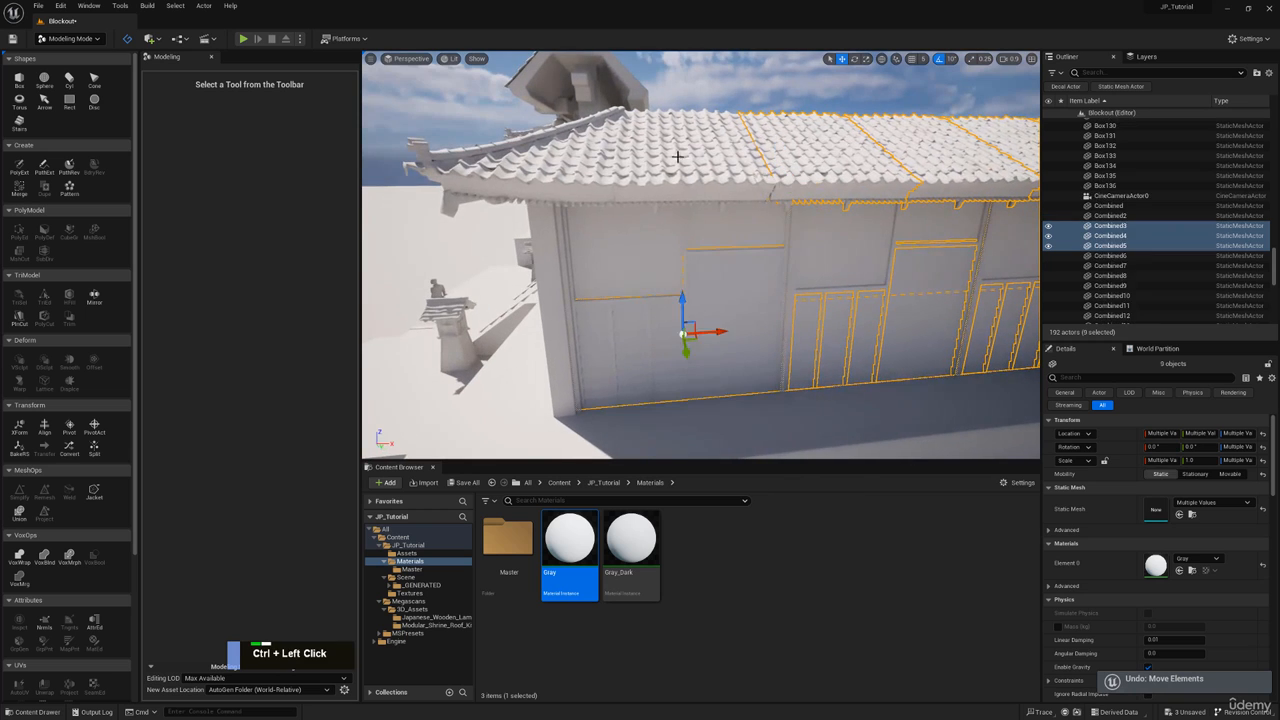
pyautogui.keyDown('ctrl'); pyautogui.click(676, 170); pyautogui.keyUp('ctrl')
pyautogui.press('w')
pyautogui.moveTo(639, 239); pyautogui.dragTo(674, 251, button='right')
pyautogui.keyDown('ctrl'); pyautogui.click(673, 270); pyautogui.keyUp('ctrl')
pyautogui.keyDown('ctrl'); pyautogui.click(674, 251); pyautogui.keyUp('ctrl')
pyautogui.press('d')
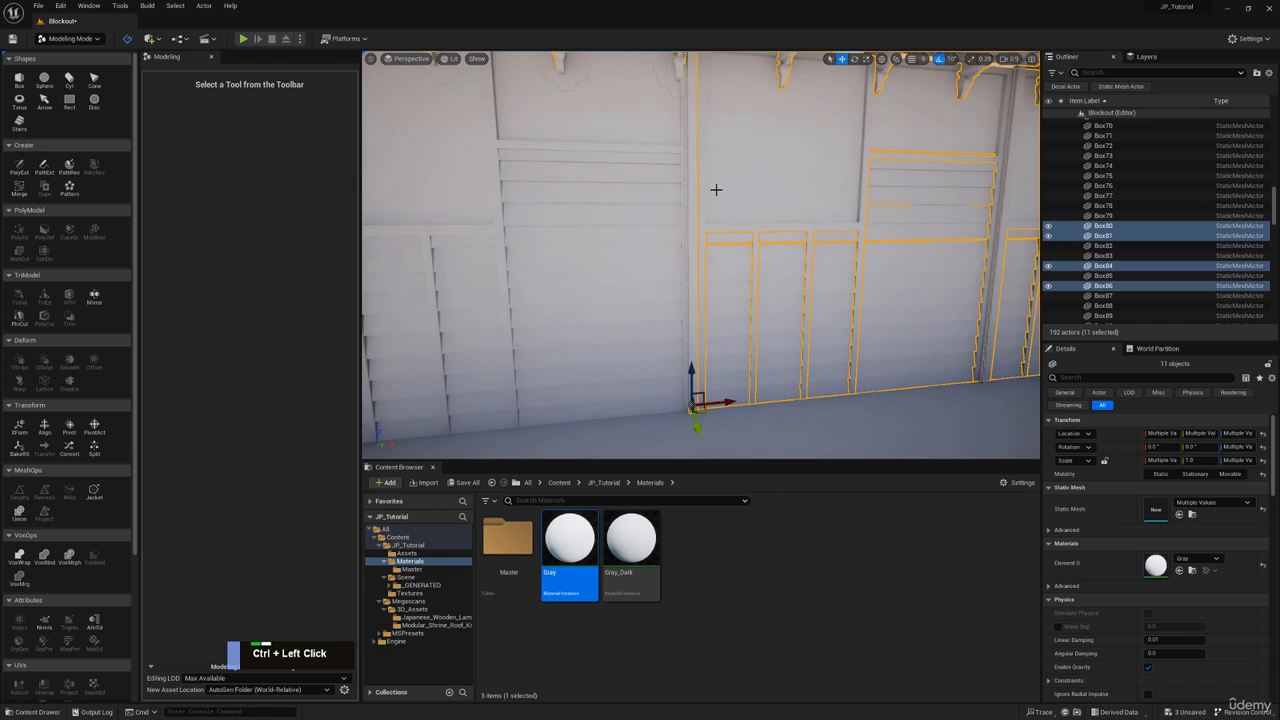
# Step: Add another piece of the rear wall to the selection and undo the trial move of the building
pyautogui.press('w')
pyautogui.moveTo(716, 190); pyautogui.dragTo(620, 200, button='right')
pyautogui.keyDown('ctrl'); pyautogui.click(640, 191); pyautogui.keyUp('ctrl')
pyautogui.press('s')
pyautogui.press('a')
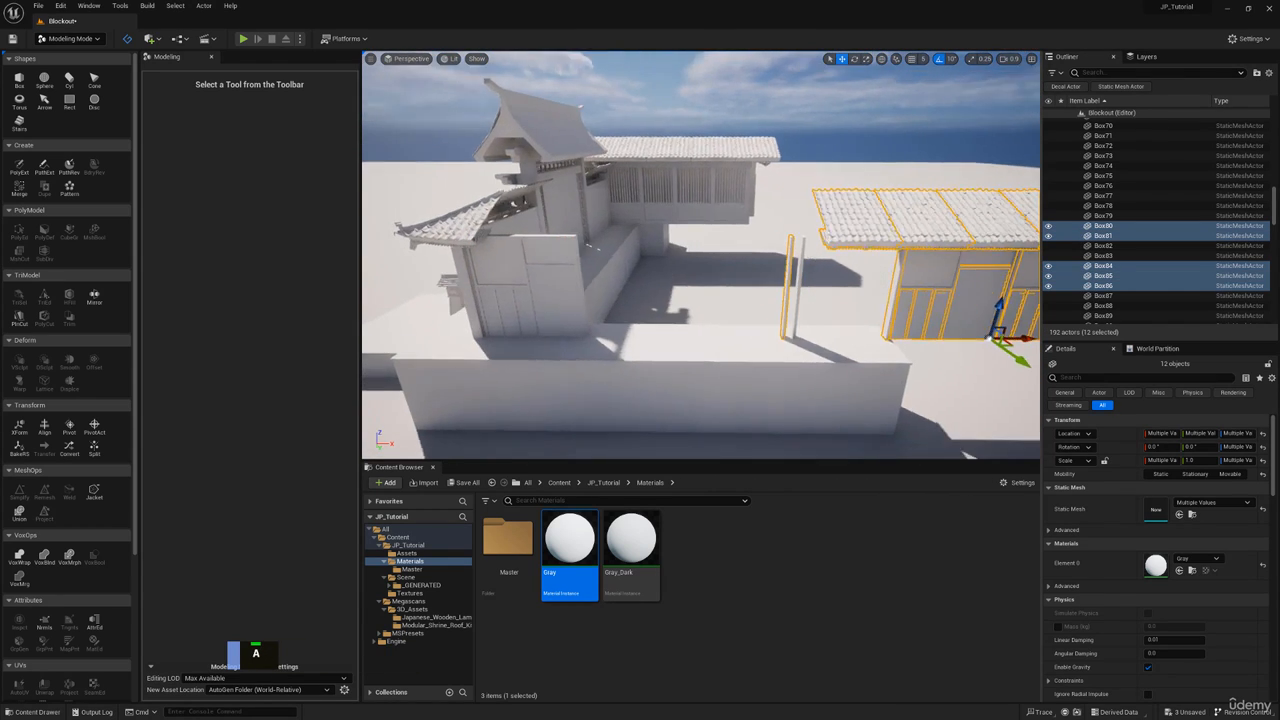
pyautogui.moveTo(759, 249); pyautogui.dragTo(759, 249, button='right')
pyautogui.hotkey('ctrl', 'z')
# Step: Add the remaining rear wall pieces to the selection and undo the trial moves
pyautogui.press('w')
pyautogui.keyDown('ctrl'); pyautogui.click(674, 222); pyautogui.keyUp('ctrl')
pyautogui.press('w')
pyautogui.moveTo(674, 222); pyautogui.dragTo(706, 195, button='right')
pyautogui.keyDown('ctrl'); pyautogui.click(706, 195); pyautogui.keyUp('ctrl')
pyautogui.press('s')
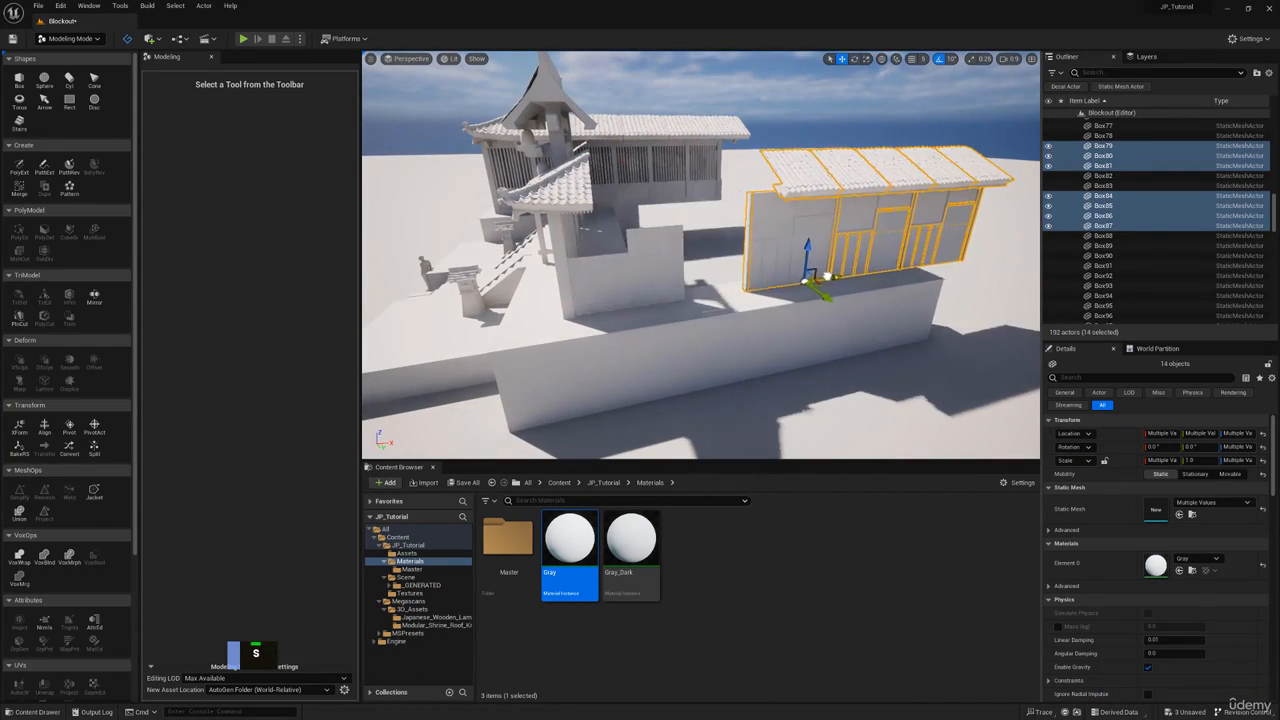
pyautogui.hotkey('ctrl', 'z')
pyautogui.keyDown('ctrl'); pyautogui.click(676, 287); pyautogui.keyUp('ctrl')
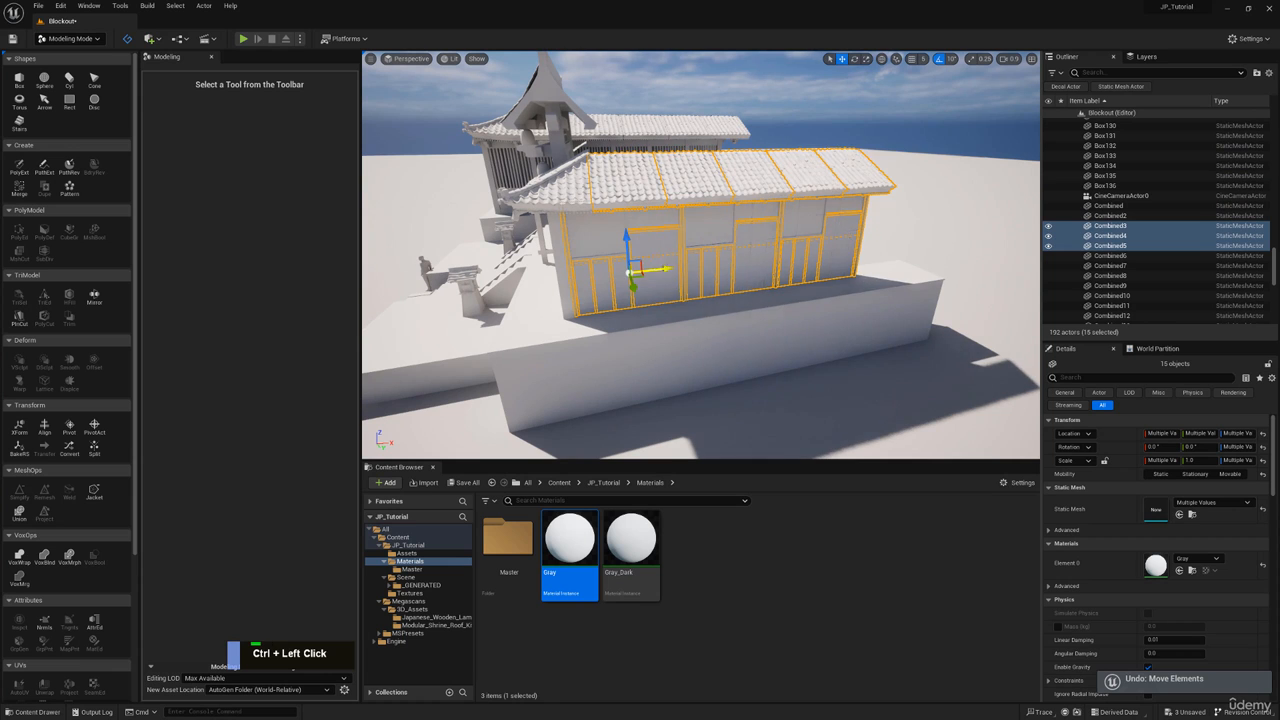
pyautogui.moveTo(634, 271); pyautogui.dragTo(772, 257)
pyautogui.hotkey('ctrl', 'z')
# Step: Duplicate the selected walls and roof sections and move the copy out past the side building's end
pyautogui.press('w')
pyautogui.moveTo(632, 292); pyautogui.dragTo(632, 292, button='right')
pyautogui.press('e')
pyautogui.hotkey('ctrl', 'c')
pyautogui.hotkey('ctrl', 'v')
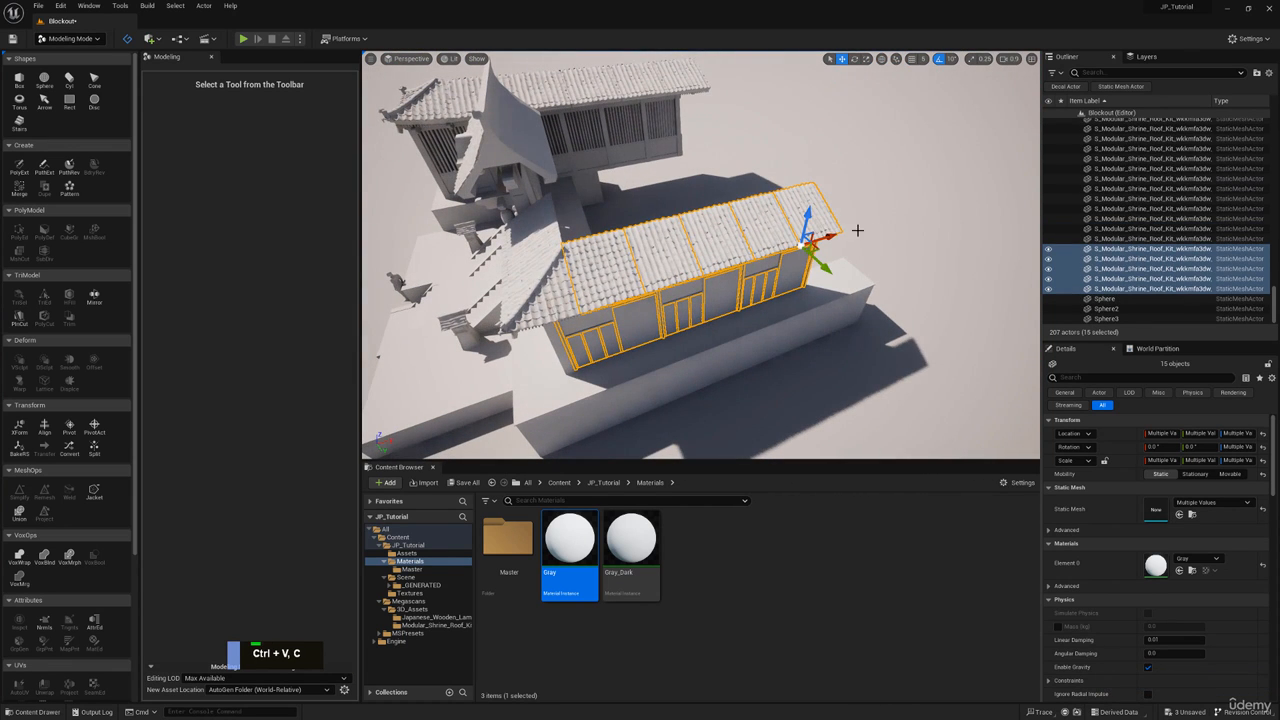
pyautogui.moveTo(820, 233); pyautogui.dragTo(1018, 176)
pyautogui.press('s')
pyautogui.moveTo(1022, 178); pyautogui.dragTo(1022, 178, button='right')
pyautogui.press('w')
pyautogui.press('q')
pyautogui.moveTo(872, 161); pyautogui.dragTo(907, 153)
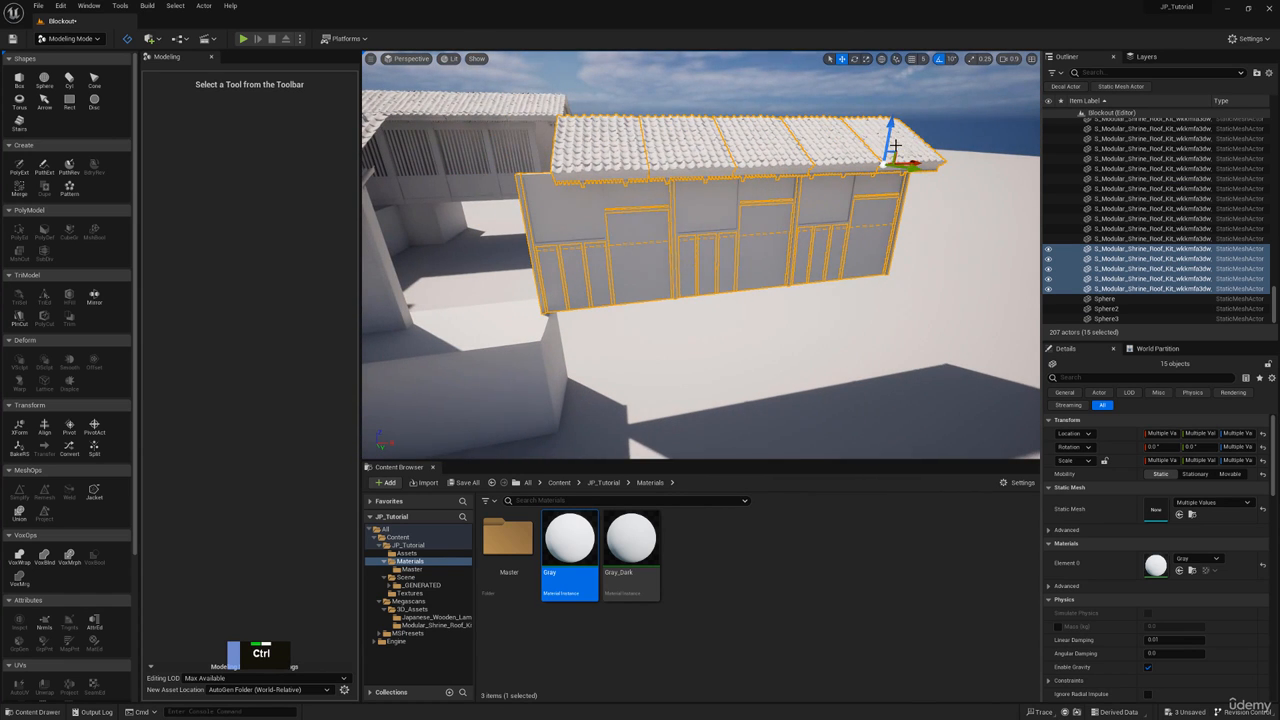
# Step: Deselect the copied roof sections and shift the copied walls lengthwise to sit centred beneath the roof
pyautogui.keyDown('ctrl'); pyautogui.click(838, 151); pyautogui.keyUp('ctrl')
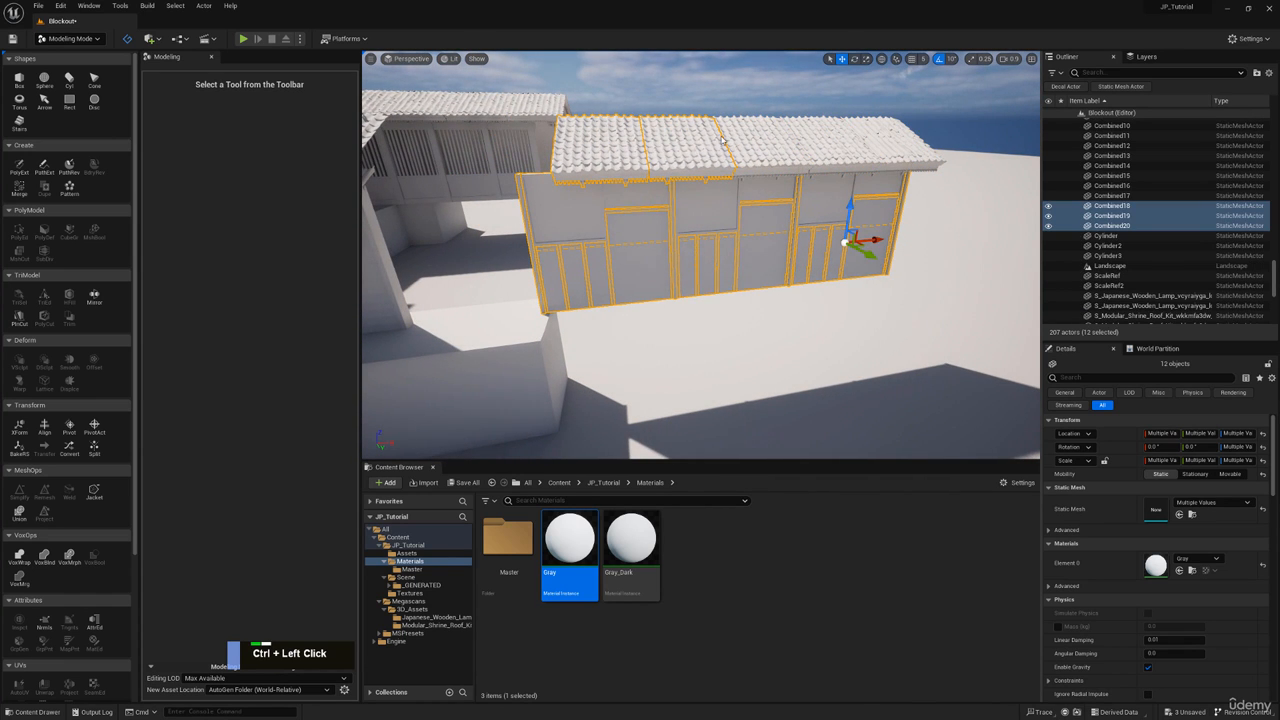
pyautogui.moveTo(816, 201); pyautogui.dragTo(697, 171, button='right')
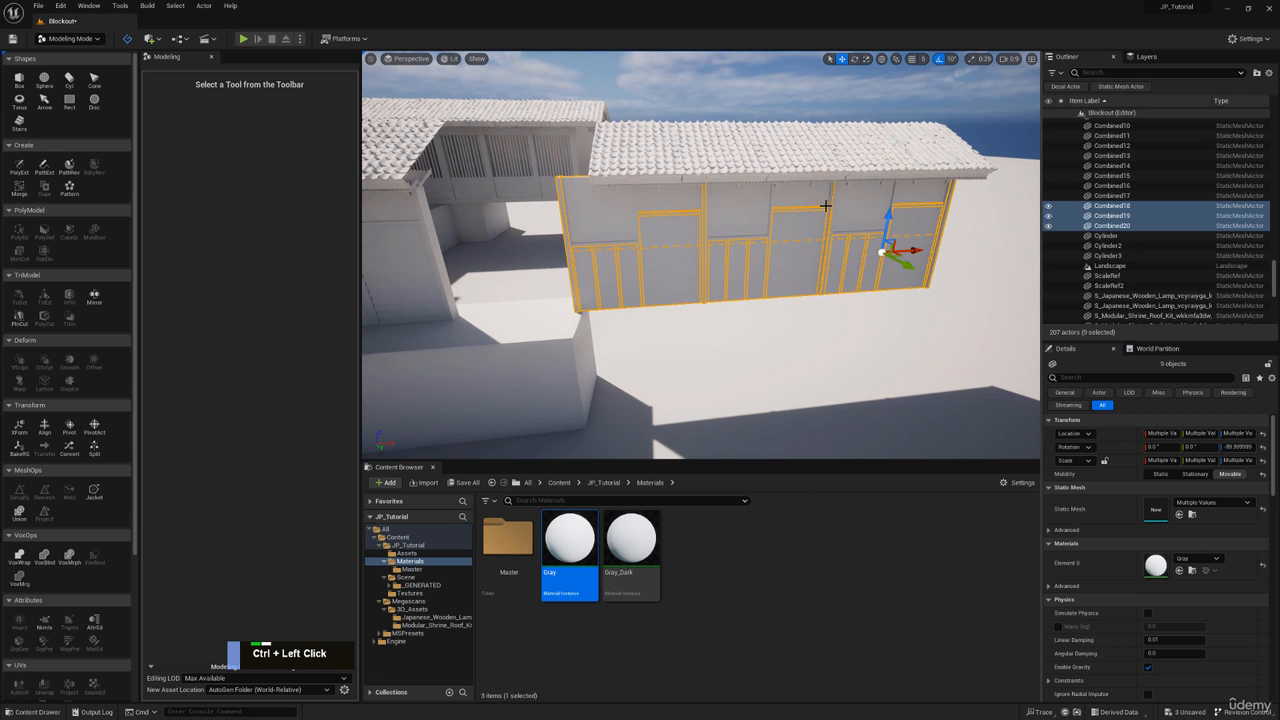
pyautogui.moveTo(916, 248); pyautogui.dragTo(946, 247)
# Step: Try to scale the copied walls along their length
pyautogui.press('d')
pyautogui.moveTo(946, 247); pyautogui.dragTo(879, 217, button='right')
pyautogui.press('q')
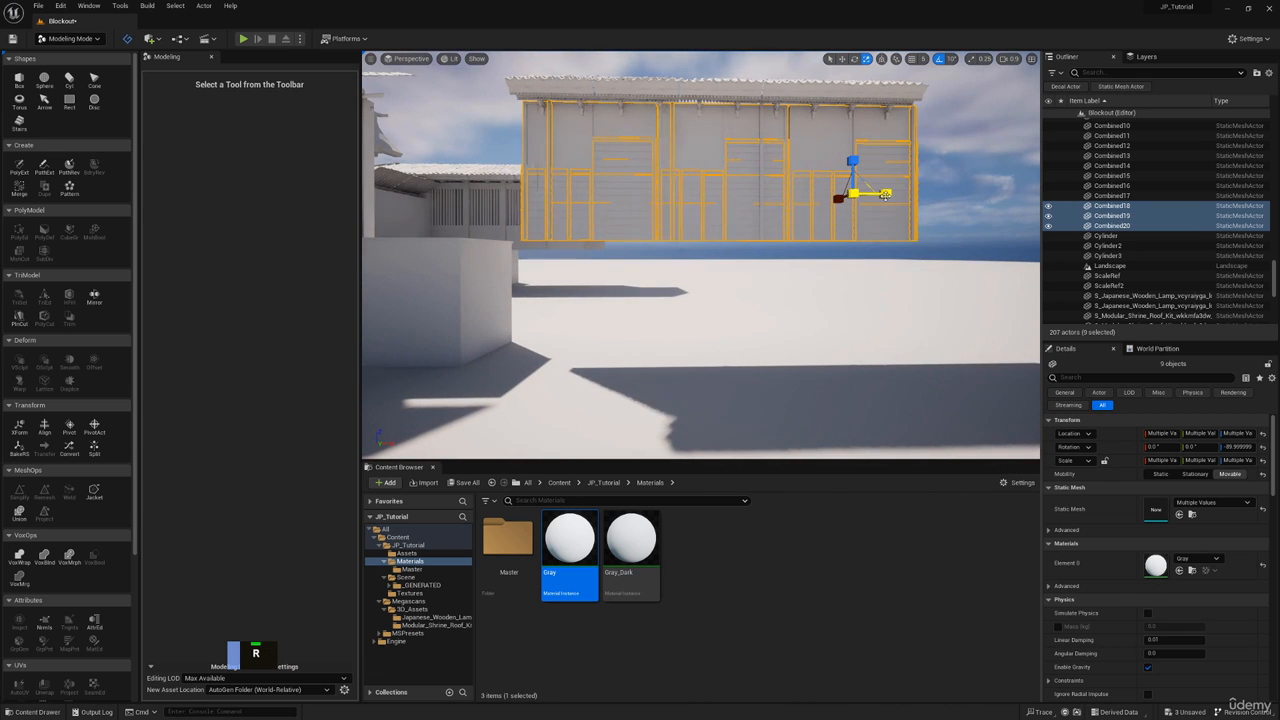
pyautogui.hotkey('ctrl', 'z')
pyautogui.hotkey('ctrl', 'z')
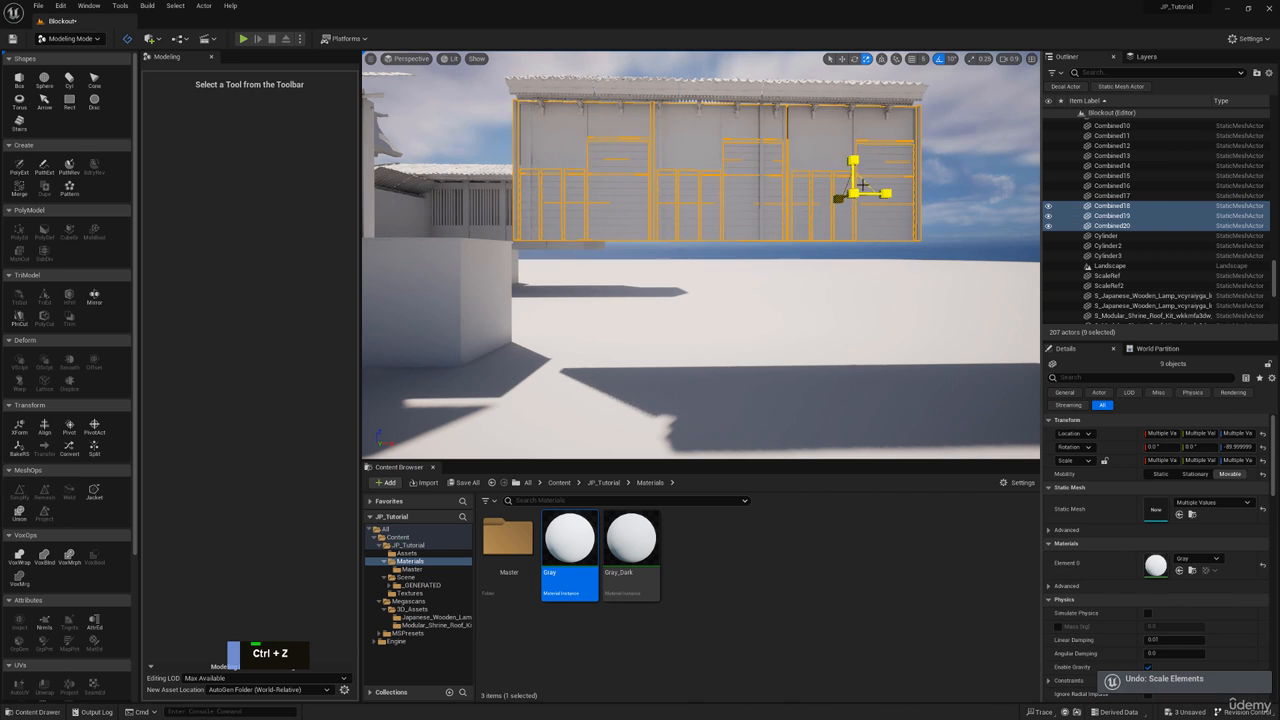
# Step: Add the five copied roof sections back to the selection of copied walls
pyautogui.press('w')
pyautogui.moveTo(882, 193); pyautogui.dragTo(883, 177, button='right')
pyautogui.keyDown('ctrl'); pyautogui.click(865, 185); pyautogui.keyUp('ctrl')
pyautogui.keyDown('ctrl'); pyautogui.click(807, 189); pyautogui.keyUp('ctrl')
pyautogui.keyDown('ctrl'); pyautogui.click(724, 190); pyautogui.keyUp('ctrl')
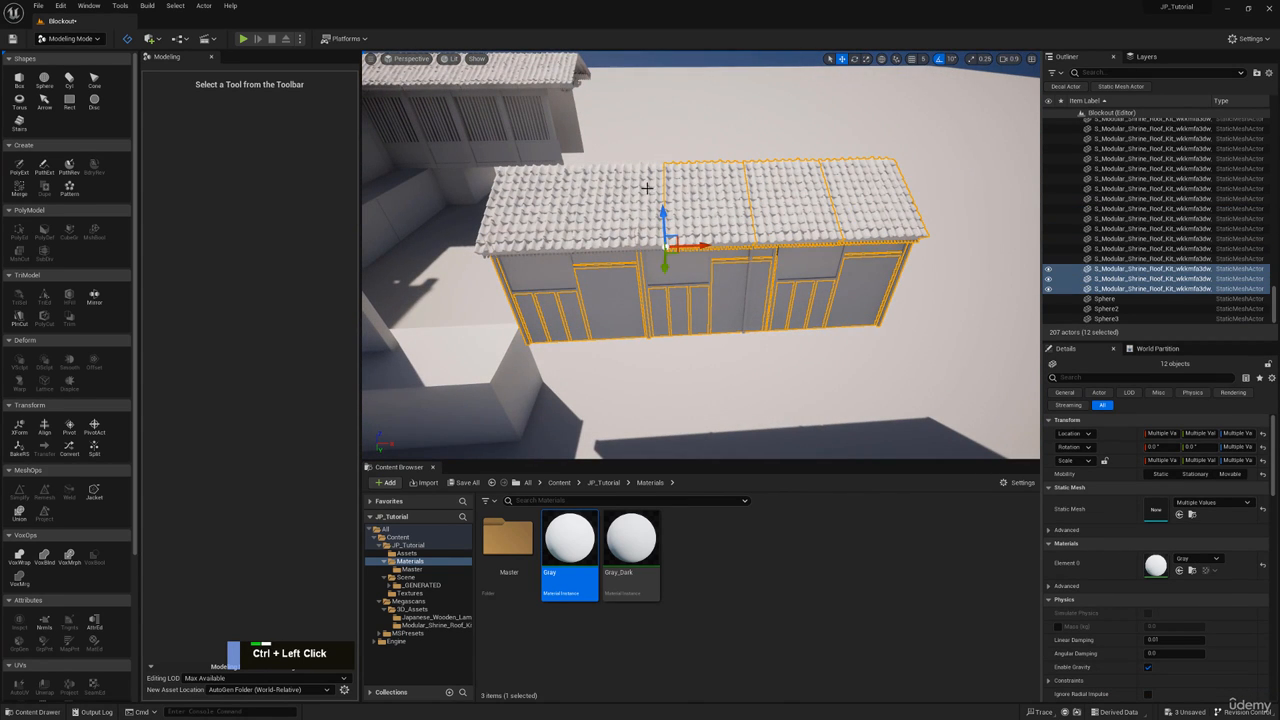
pyautogui.keyDown('ctrl'); pyautogui.click(629, 193); pyautogui.keyUp('ctrl')
pyautogui.keyDown('ctrl'); pyautogui.click(540, 192); pyautogui.keyUp('ctrl')
# Step: Rotate the copied walls and roof sections a quarter turn about the vertical axis
pyautogui.press('e')
pyautogui.moveTo(626, 180); pyautogui.dragTo(650, 192, button='right')
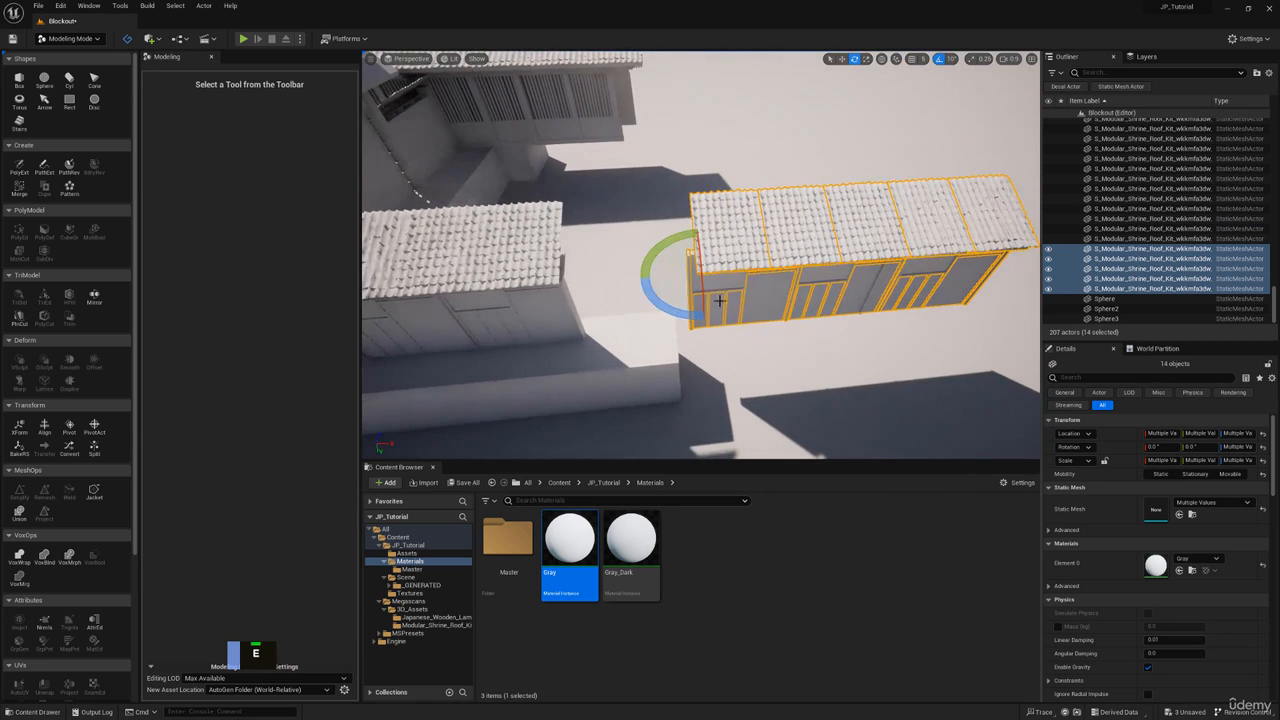
pyautogui.moveTo(695, 316); pyautogui.dragTo(705, 318)
pyautogui.hotkey('ctrl', 'z')
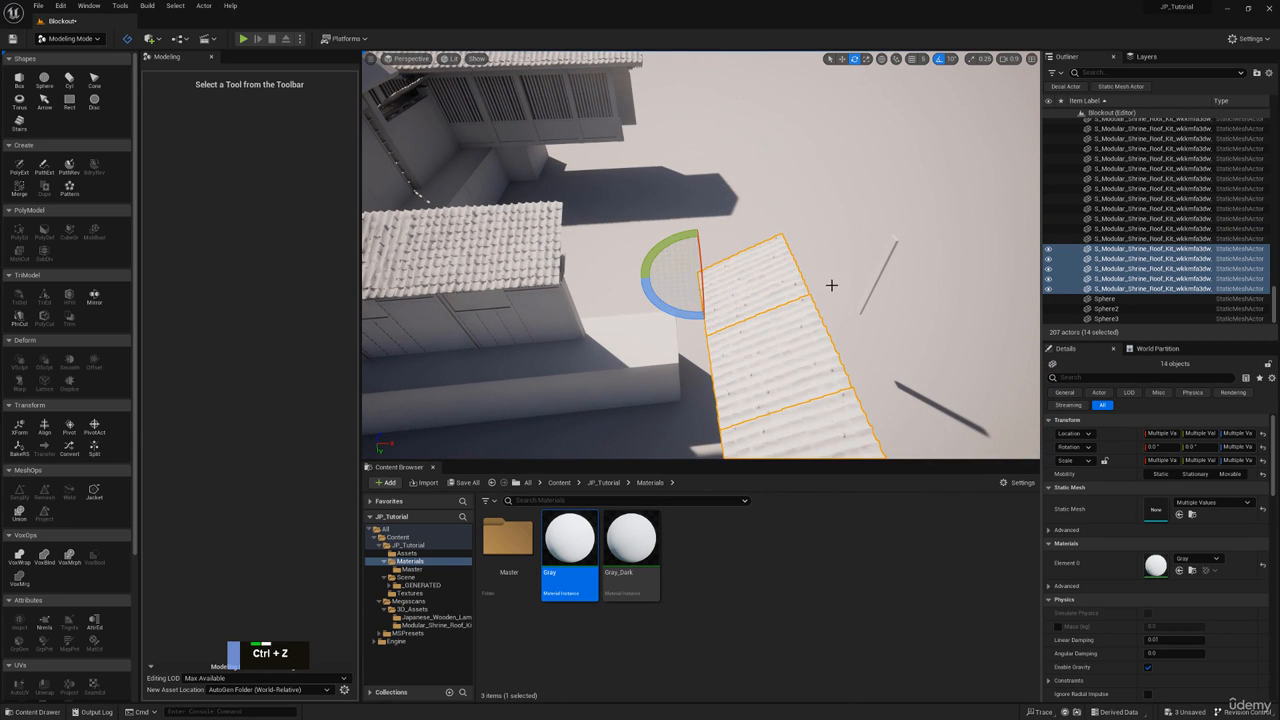
pyautogui.moveTo(831, 283)
pyautogui.mouseDown(button='right')
pyautogui.moveTo(857, 250)
pyautogui.moveTo(840, 262)
pyautogui.mouseUp(button='right')
pyautogui.press('w')
pyautogui.press('q')
pyautogui.press('d')
pyautogui.press('s')
pyautogui.press('e')
pyautogui.moveTo(656, 293); pyautogui.dragTo(682, 298)
# Step: Move the rotated copy across the courtyard to the far end of the latticed building
pyautogui.press('w')
pyautogui.press('s')
pyautogui.moveTo(682, 298); pyautogui.dragTo(755, 263, button='right')
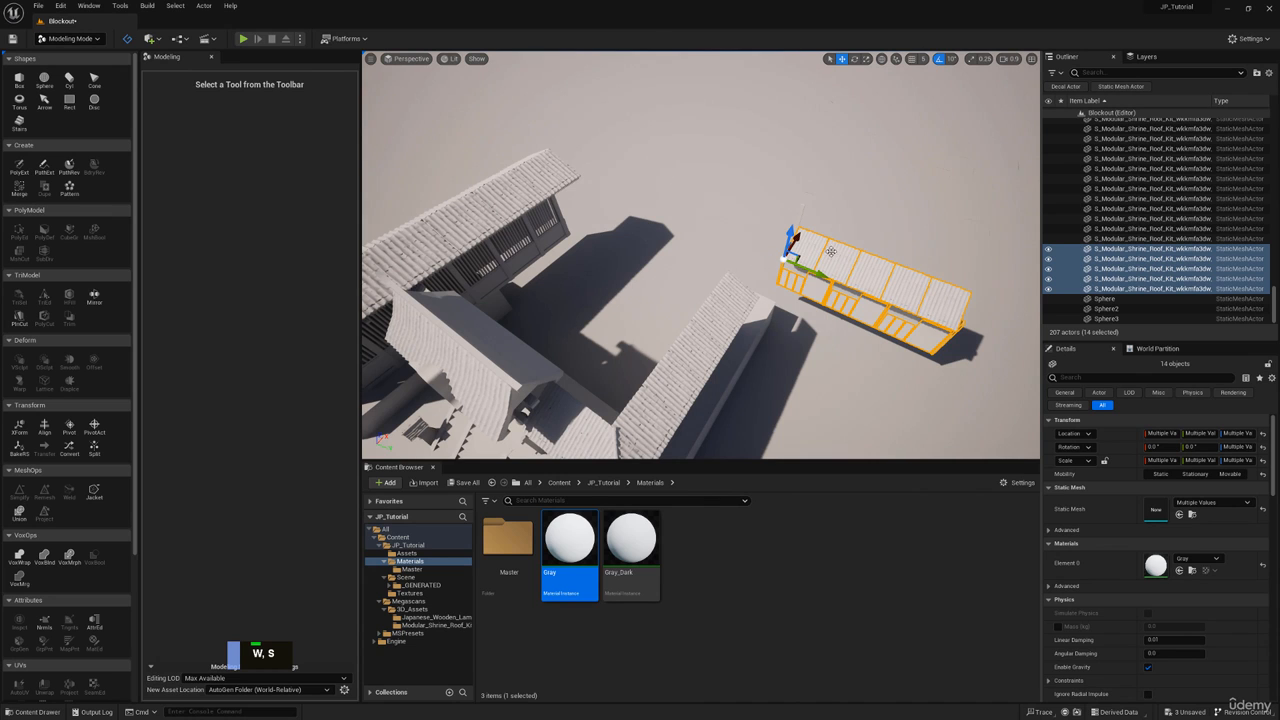
pyautogui.moveTo(812, 271); pyautogui.dragTo(585, 208)
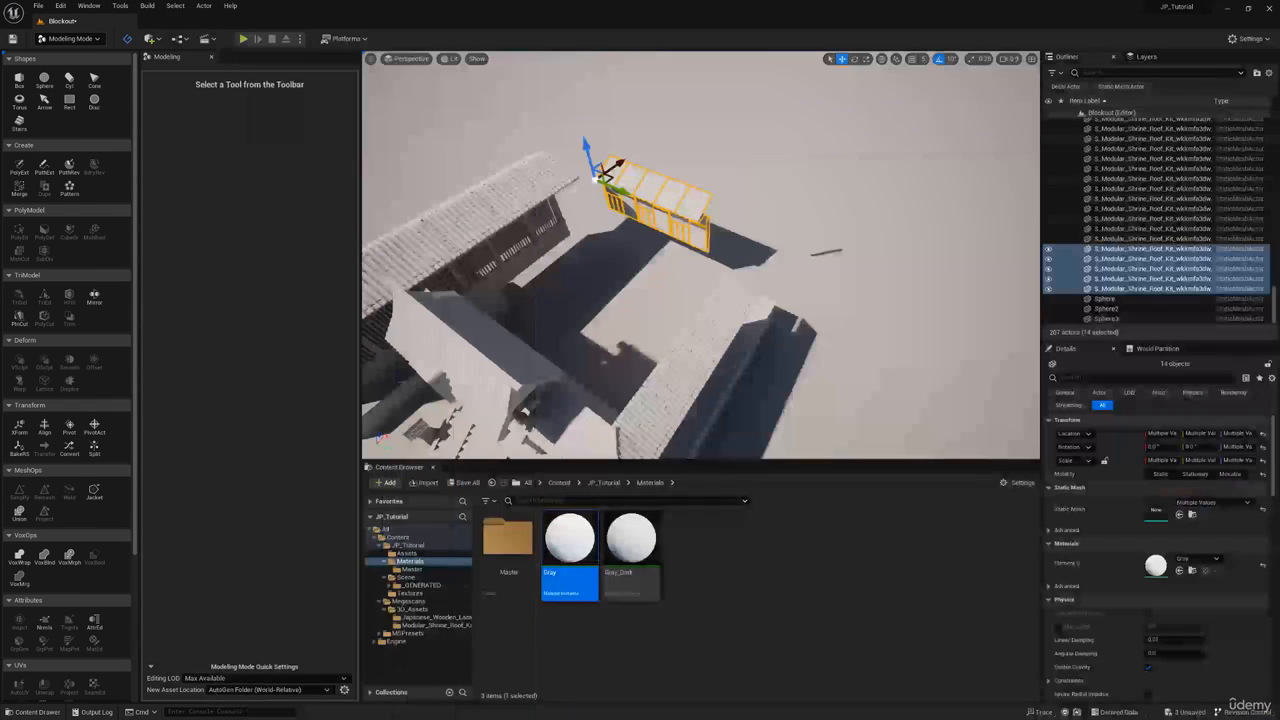
# Step: Nudge the copied walls and roof until they meet the rear end of the latticed building at the corner
pyautogui.press('w')
pyautogui.moveTo(601, 151); pyautogui.dragTo(705, 167, button='right')
pyautogui.moveTo(689, 161); pyautogui.dragTo(660, 166)
pyautogui.moveTo(660, 166); pyautogui.dragTo(684, 168, button='right')
pyautogui.press('a')
pyautogui.moveTo(617, 241); pyautogui.dragTo(725, 238, button='right')
pyautogui.press('s')
pyautogui.moveTo(614, 224)
pyautogui.mouseDown()
pyautogui.moveTo(633, 228)
pyautogui.moveTo(596, 220)
pyautogui.mouseUp()
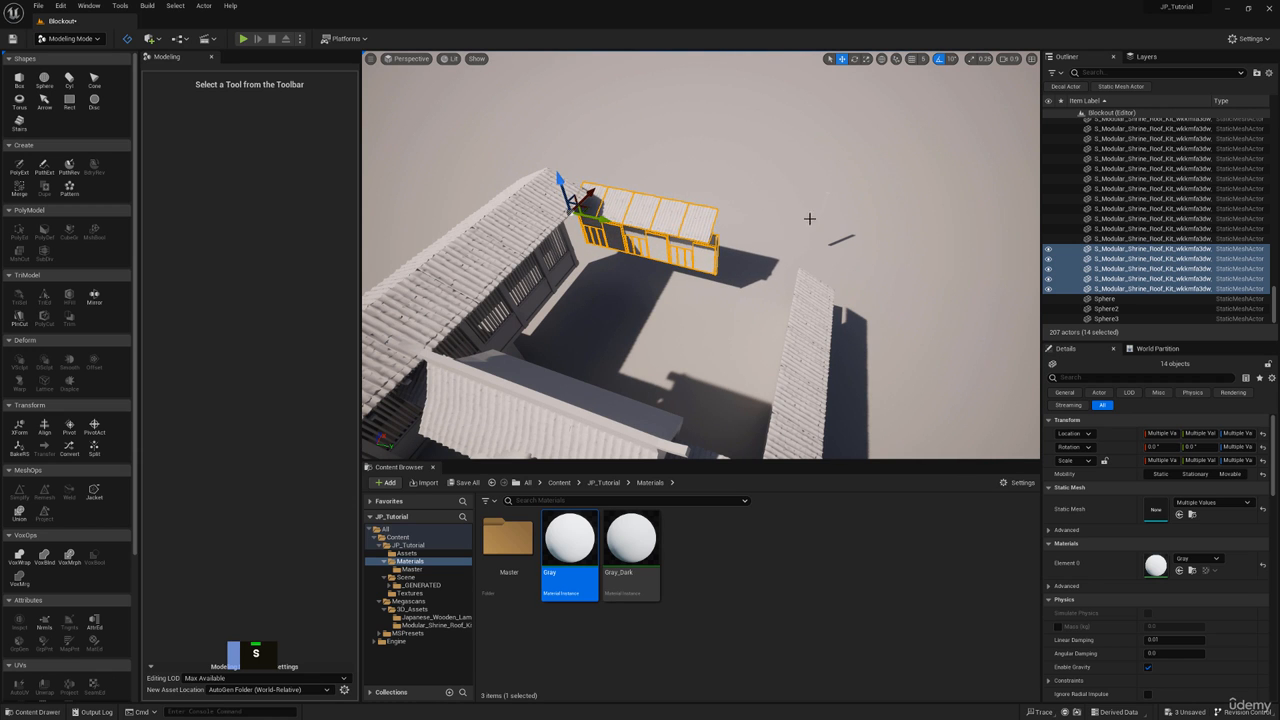
# Step: Delete the stray post standing on the open ground beyond the rotated wall copy
pyautogui.click(842, 240)
pyautogui.press('Delete')
# Step: Create a 500 by 500 box with height 10 on the ledge at the courtyard's inner corner
pyautogui.moveTo(842, 240); pyautogui.dragTo(622, 200, button='right')
pyautogui.press('q')
pyautogui.press('w')
pyautogui.press('d')
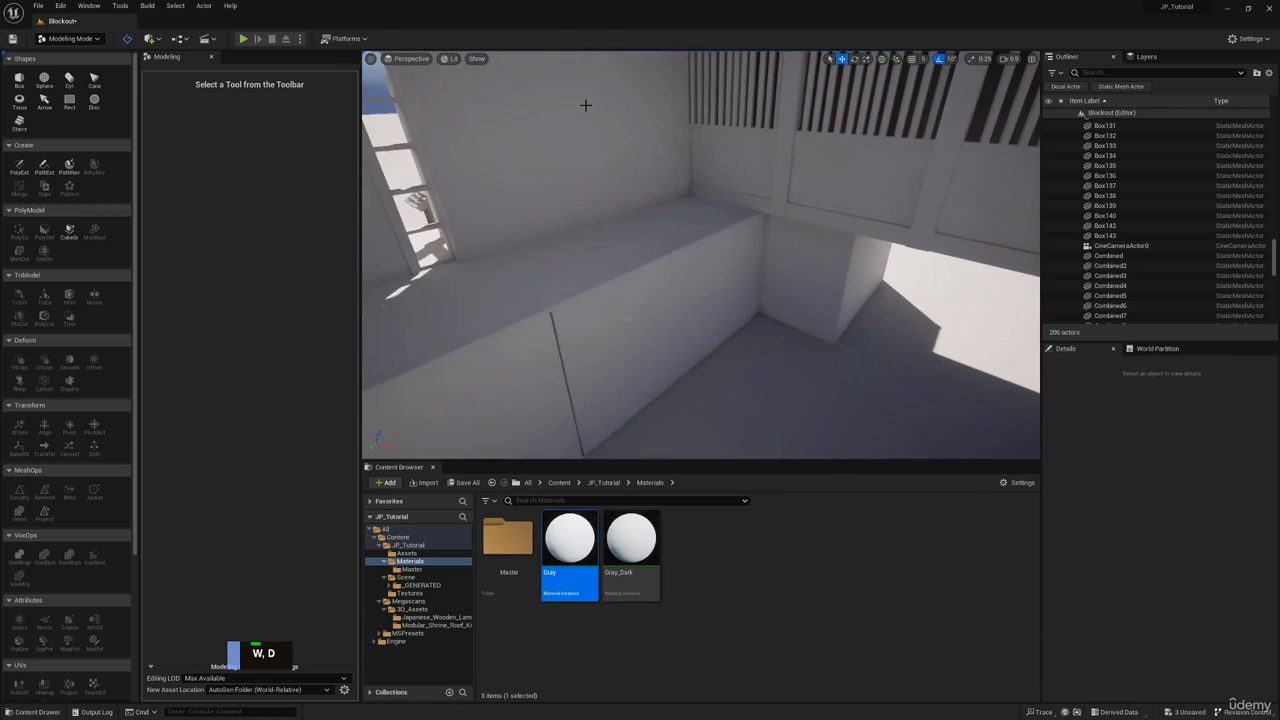
pyautogui.click(20, 79)
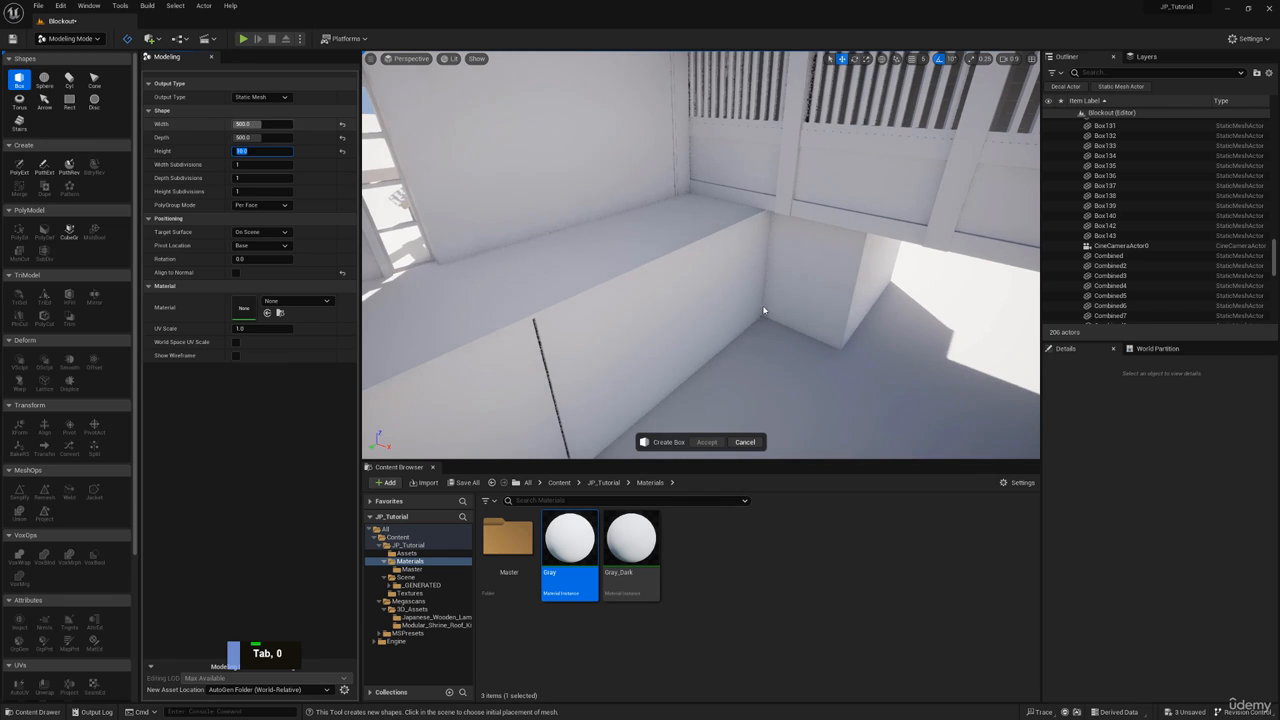
pyautogui.click(692, 258)
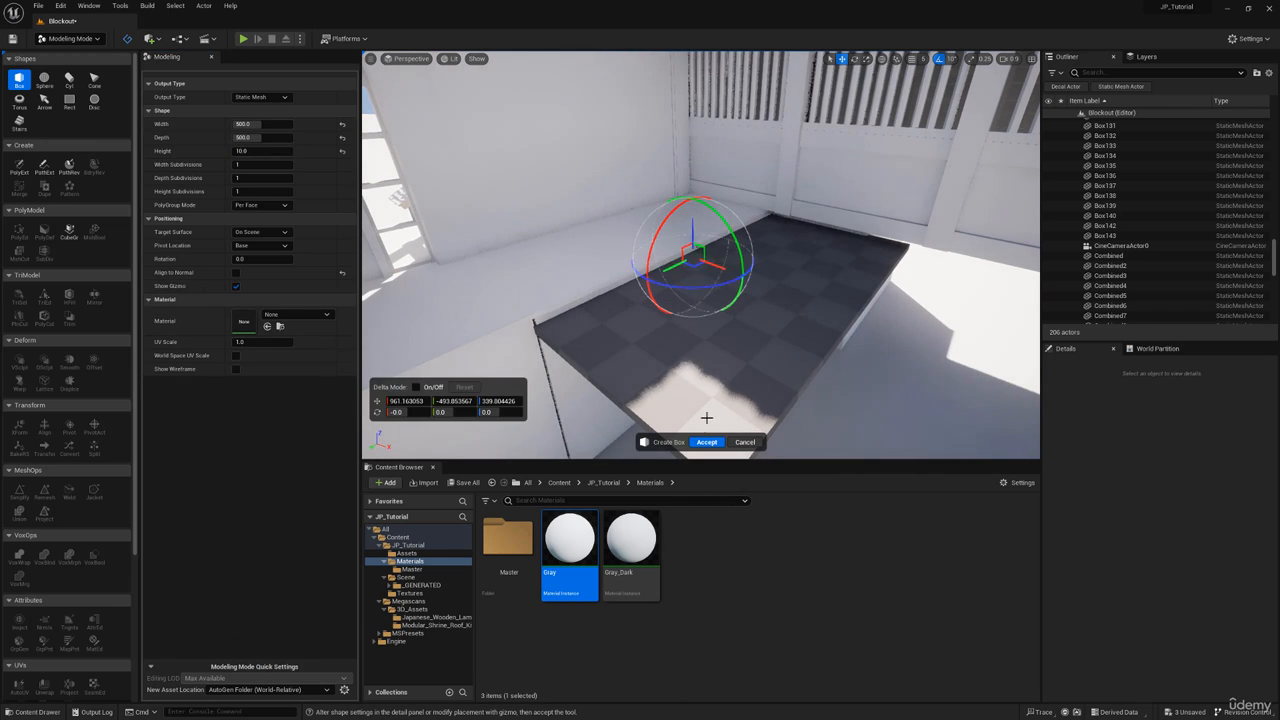
pyautogui.click(706, 442)
# Step: Raise the new floor slab slightly above the ledge and apply the Gray material to it
pyautogui.press('w')
pyautogui.moveTo(686, 230); pyautogui.dragTo(683, 204, button='right')
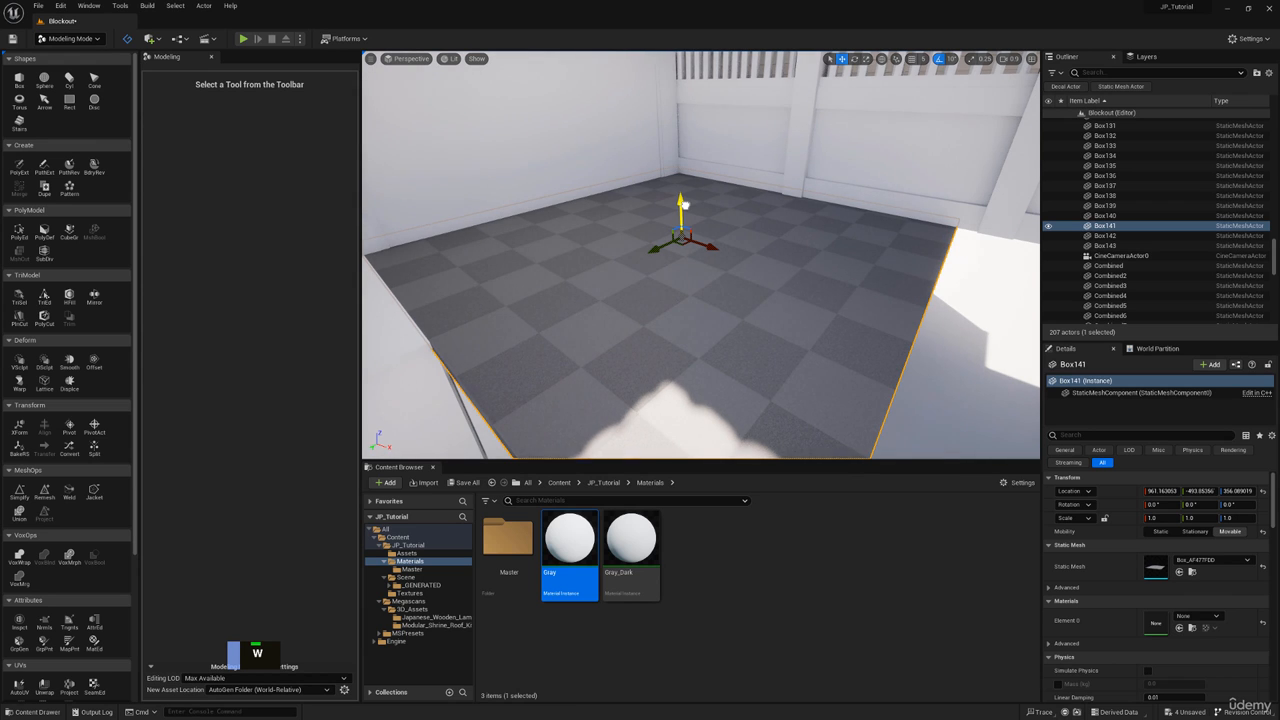
pyautogui.moveTo(684, 204); pyautogui.dragTo(684, 206)
pyautogui.moveTo(560, 540); pyautogui.dragTo(690, 348)
# Step: Move the floor slab into the courtyard and stretch it to about 3.67 on Y so it spans between the side buildings
pyautogui.scroll(2, 748, 295)
pyautogui.moveTo(690, 348); pyautogui.dragTo(806, 241, button='right')
pyautogui.press('s')
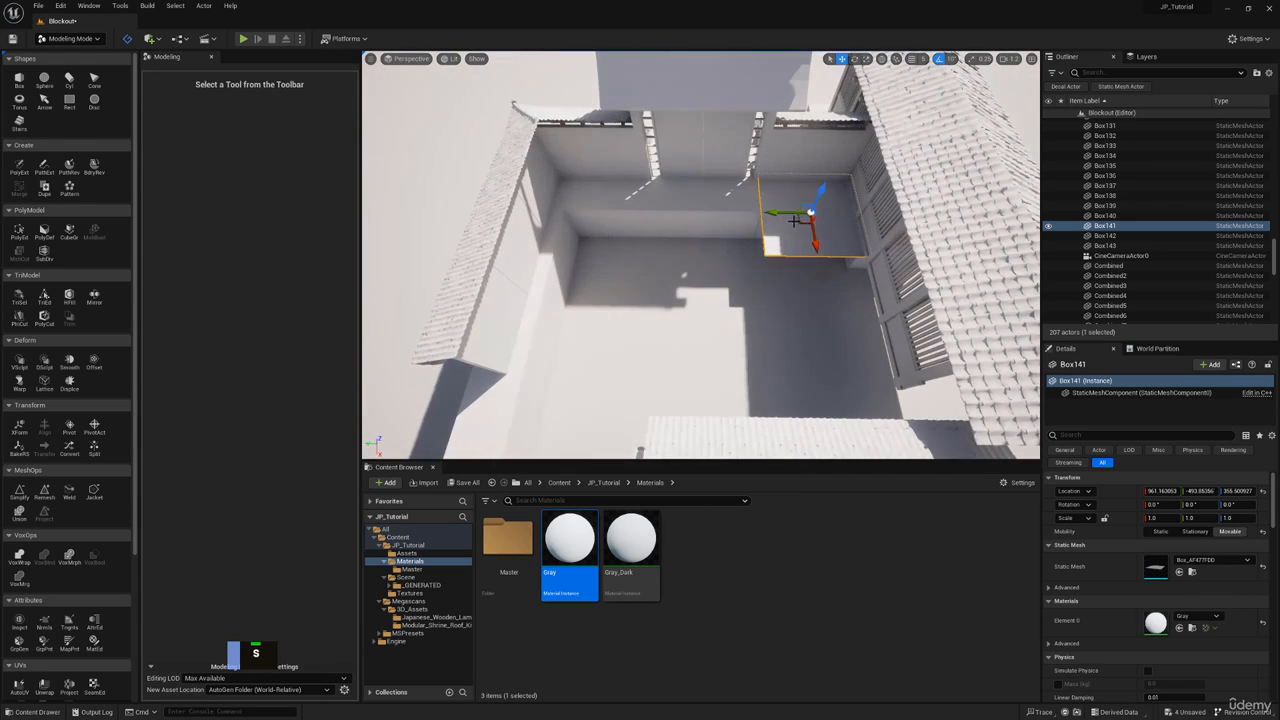
pyautogui.moveTo(798, 228); pyautogui.dragTo(586, 310)
pyautogui.press('r')
pyautogui.press('s')
pyautogui.moveTo(586, 310); pyautogui.dragTo(612, 256, button='right')
pyautogui.press('q')
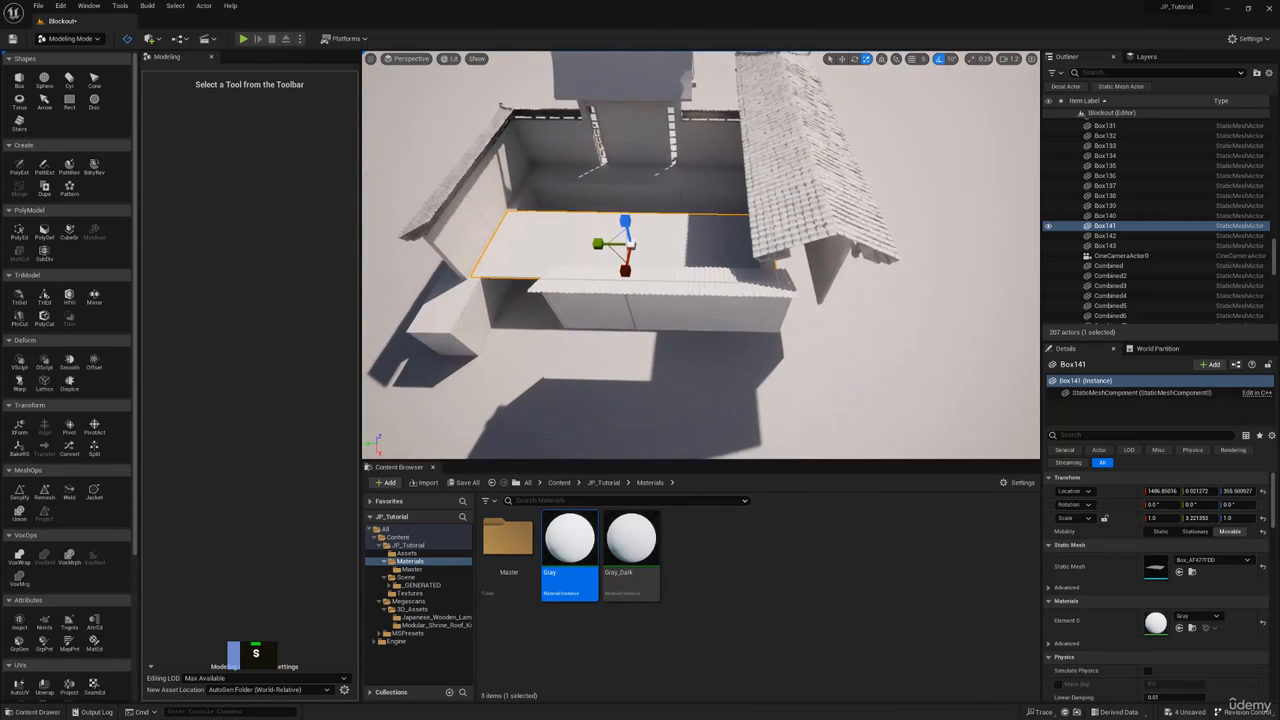
pyautogui.press('r')
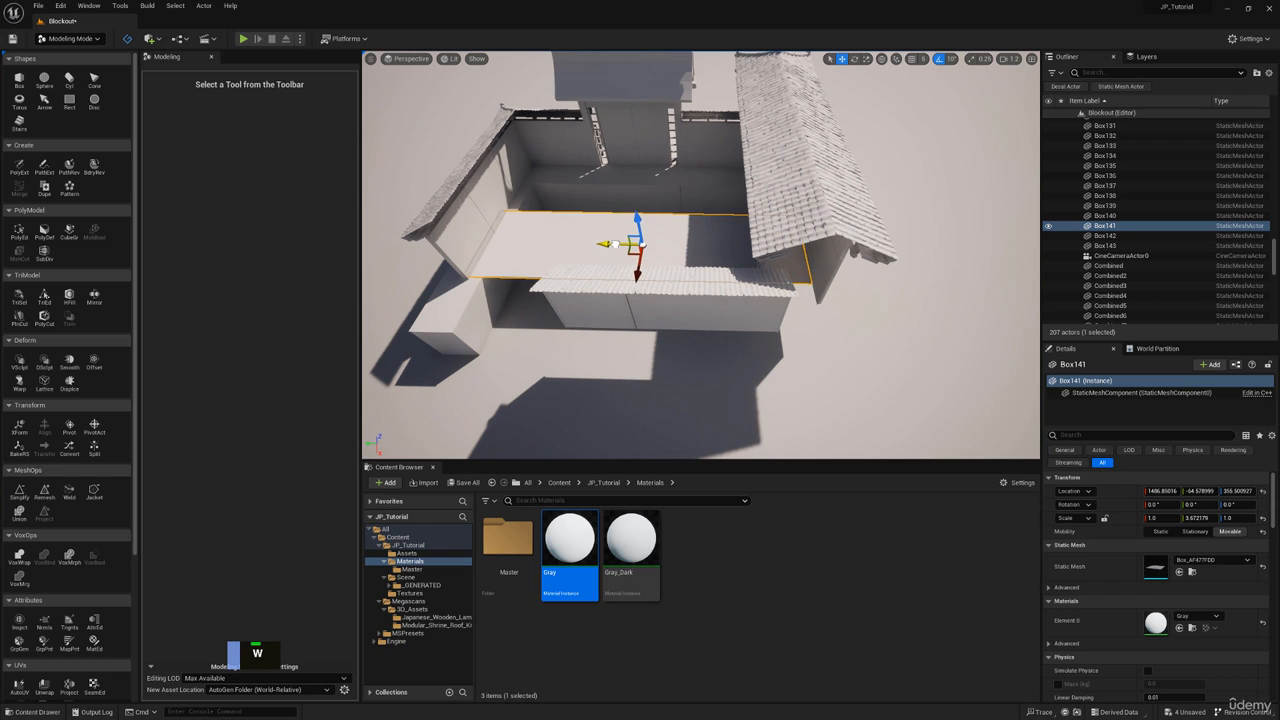
# Step: Scale the floor slab to about 2.25 on X and shift it to cover the courtyard's depth
pyautogui.press('a')
pyautogui.moveTo(618, 244); pyautogui.dragTo(652, 221, button='right')
pyautogui.press('s')
pyautogui.press('r')
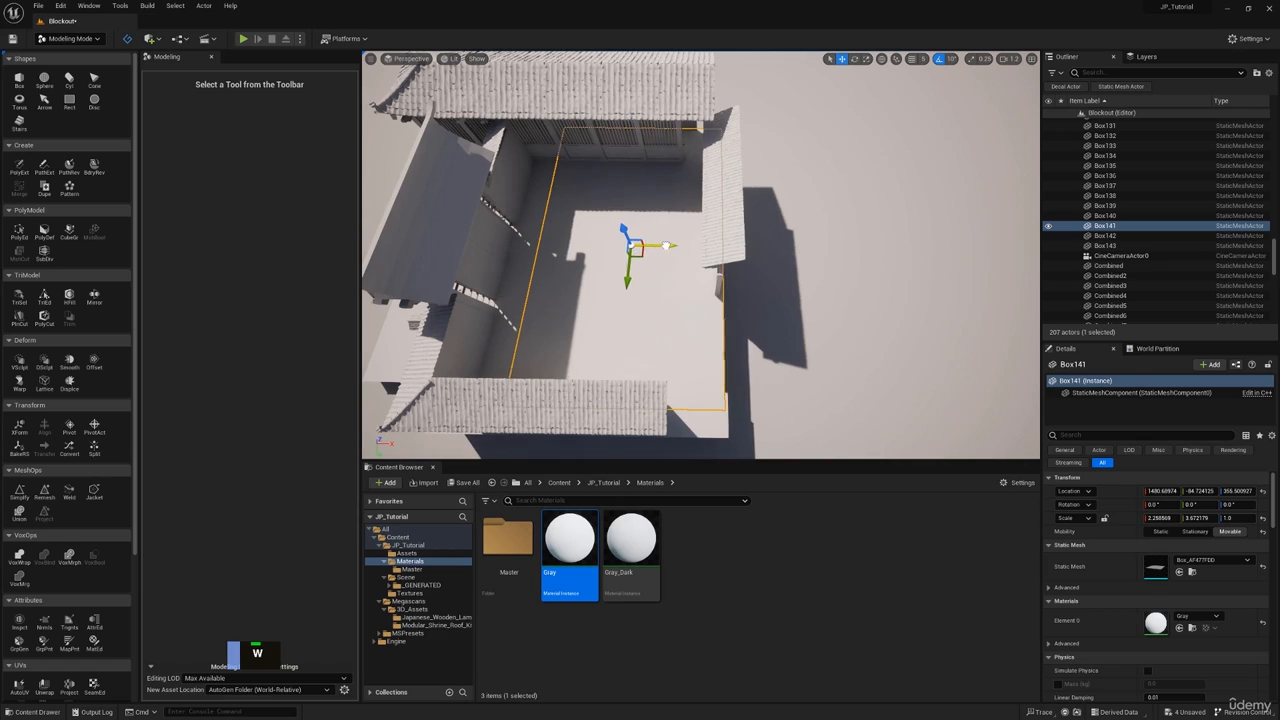
# Step: Inspect the courtyard floor and the surrounding walls from inside the courtyard
pyautogui.press('a')
pyautogui.moveTo(669, 245); pyautogui.dragTo(592, 245, button='right')
pyautogui.press('w')
pyautogui.press('q')
pyautogui.press('a')
pyautogui.press('w')
pyautogui.press('d')
pyautogui.press('d')
pyautogui.press('s')
pyautogui.press('a')
pyautogui.press('w')
pyautogui.press('d')
pyautogui.press('w')
# Step: Select all wall panels, frames and posts of the copied wall at the rear of the courtyard
pyautogui.click(602, 252)
pyautogui.press('a')
pyautogui.press('w')
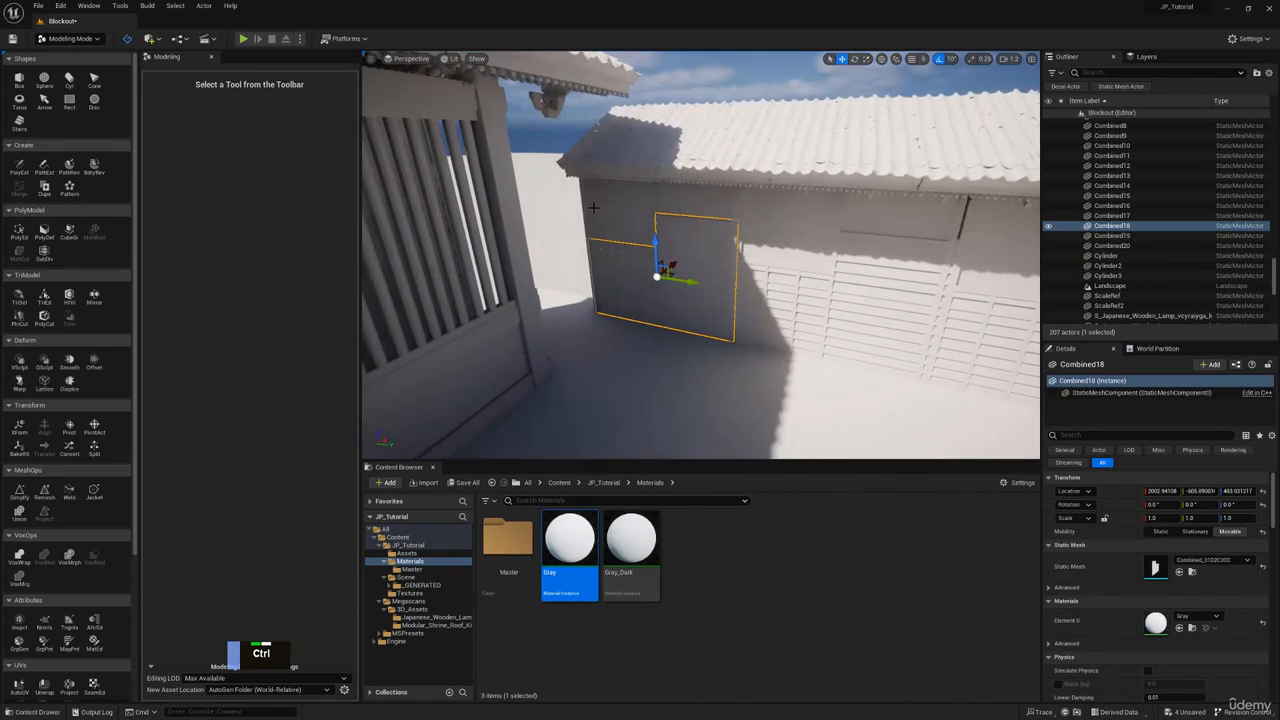
pyautogui.keyDown('ctrl'); pyautogui.click(583, 200); pyautogui.keyUp('ctrl')
pyautogui.keyDown('ctrl'); pyautogui.click(786, 223); pyautogui.keyUp('ctrl')
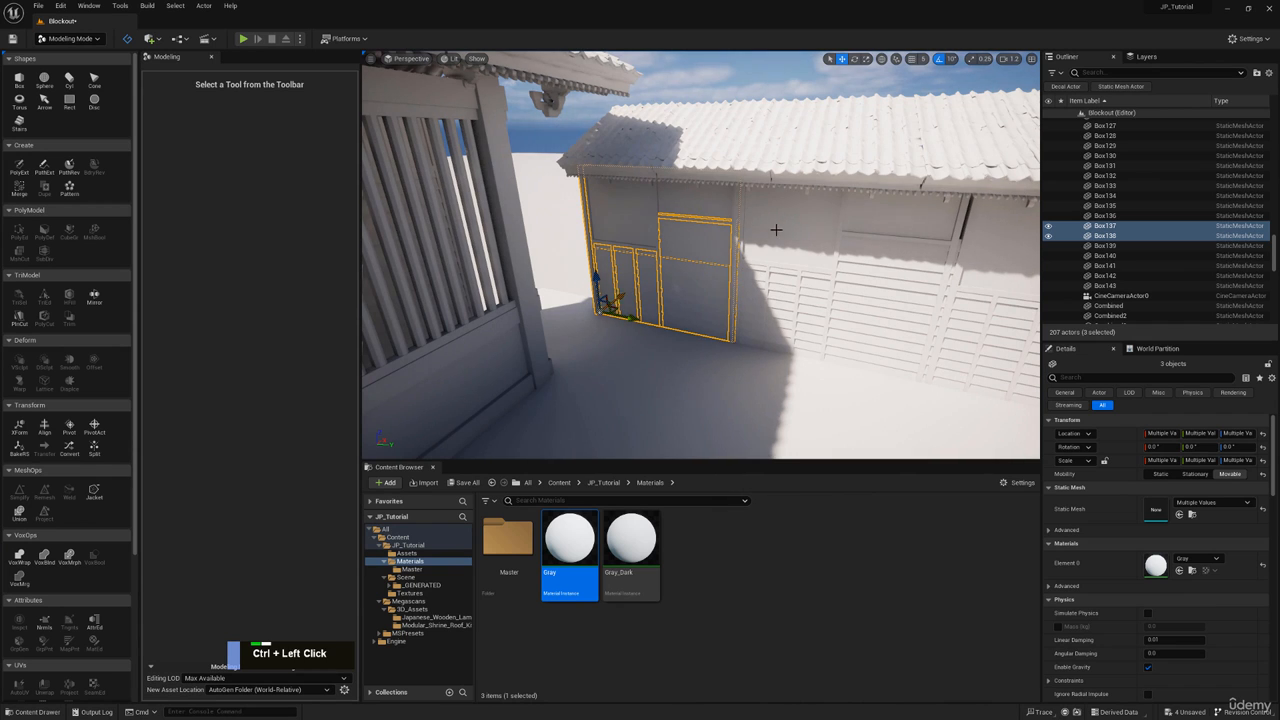
pyautogui.keyDown('ctrl'); pyautogui.click(880, 320); pyautogui.keyUp('ctrl')
pyautogui.keyDown('ctrl'); pyautogui.click(755, 223); pyautogui.keyUp('ctrl')
pyautogui.press('w')
pyautogui.moveTo(755, 223); pyautogui.dragTo(728, 260, button='right')
pyautogui.keyDown('ctrl'); pyautogui.click(811, 272); pyautogui.keyUp('ctrl')
pyautogui.press('d')
pyautogui.keyDown('ctrl'); pyautogui.click(728, 260); pyautogui.keyUp('ctrl')
pyautogui.keyDown('ctrl'); pyautogui.click(797, 236); pyautogui.keyUp('ctrl')
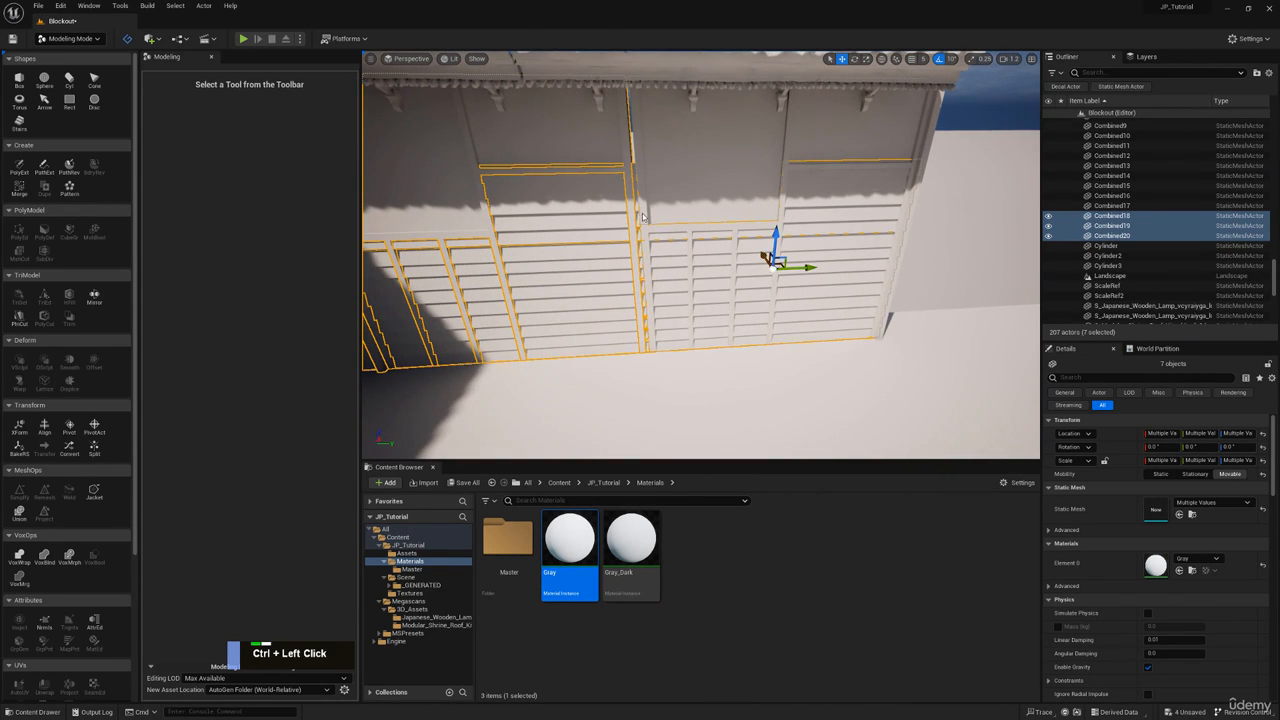
pyautogui.press('s')
pyautogui.moveTo(752, 156); pyautogui.dragTo(883, 233, button='right')
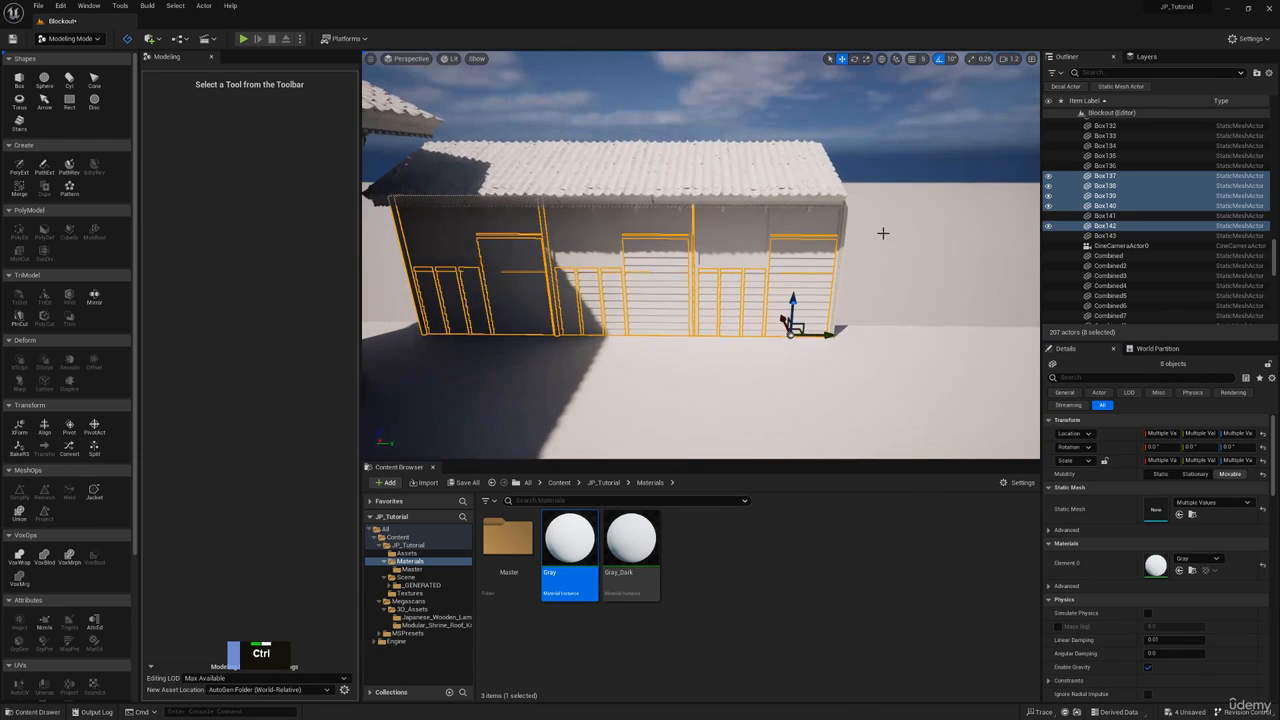
pyautogui.keyDown('ctrl'); pyautogui.click(841, 221); pyautogui.keyUp('ctrl')
# Step: Add the five roof sections above the rear wall to the selection
pyautogui.keyDown('ctrl'); pyautogui.click(800, 180); pyautogui.keyUp('ctrl')
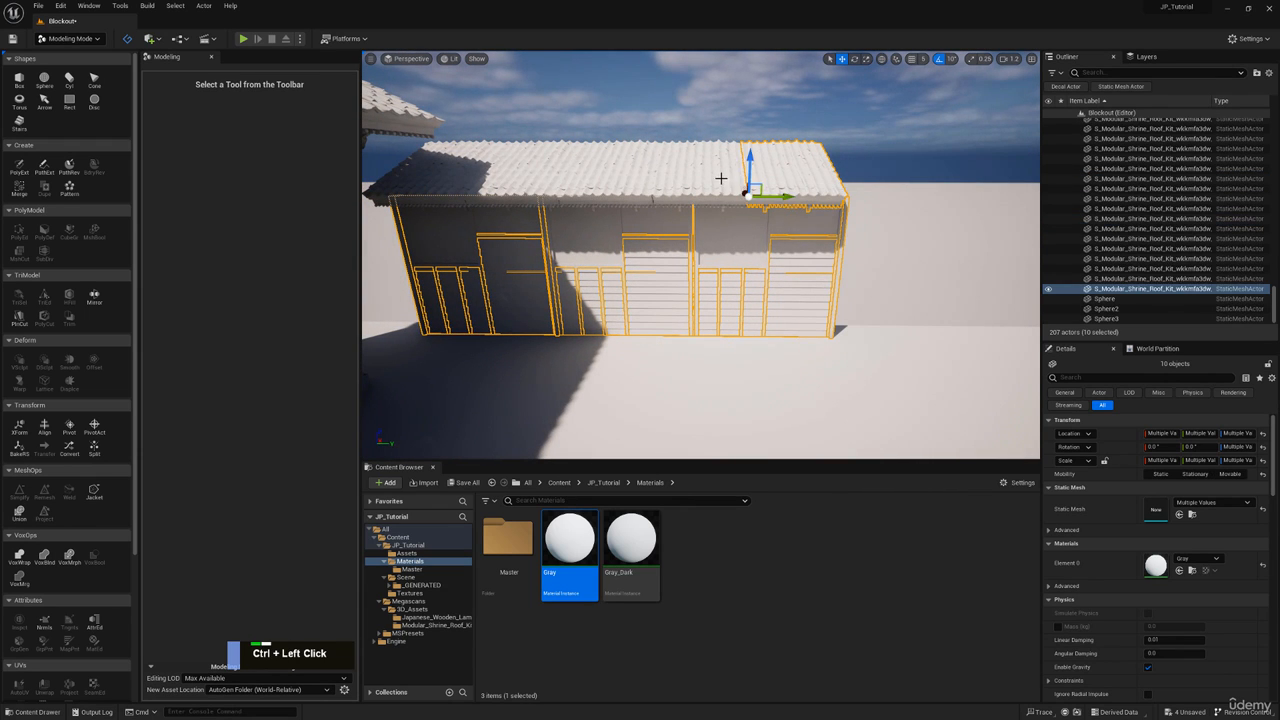
pyautogui.keyDown('ctrl'); pyautogui.click(718, 176); pyautogui.keyUp('ctrl')
pyautogui.keyDown('ctrl'); pyautogui.click(614, 169); pyautogui.keyUp('ctrl')
pyautogui.keyDown('ctrl'); pyautogui.click(530, 172); pyautogui.keyUp('ctrl')
pyautogui.keyDown('ctrl'); pyautogui.click(402, 194); pyautogui.keyUp('ctrl')
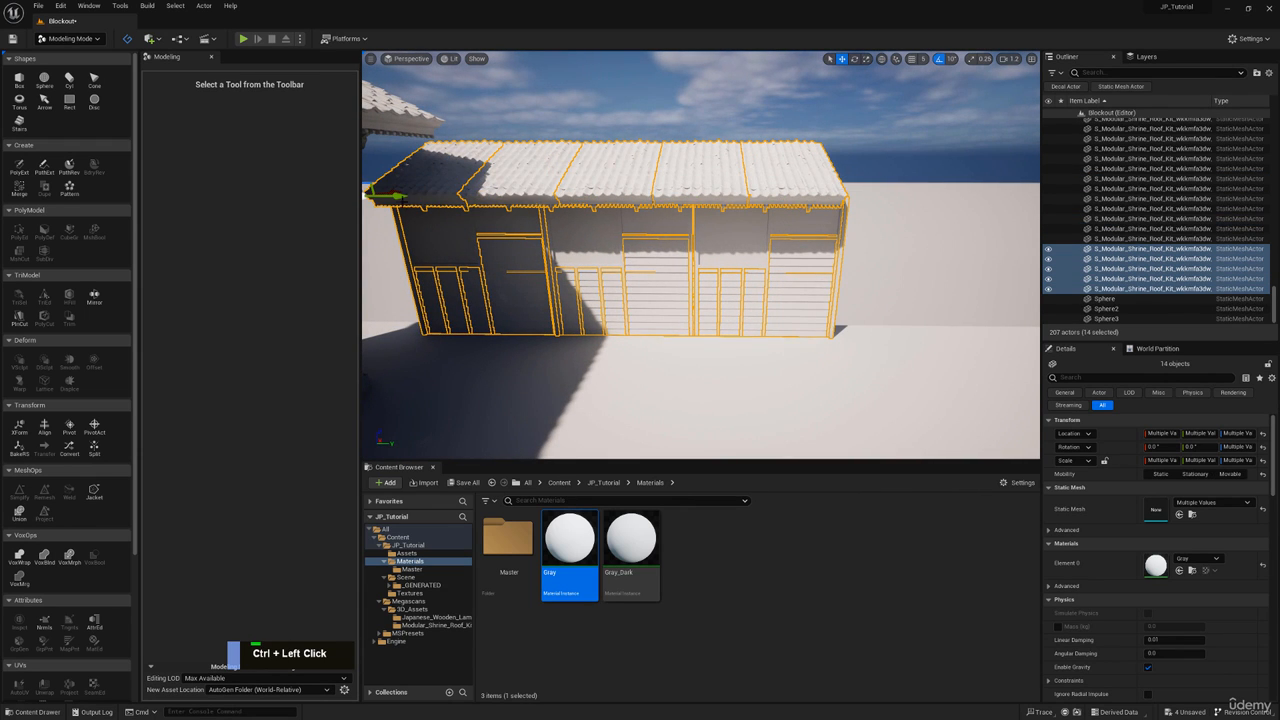
# Step: Reposition the selected rear wall and roof so they sit flush against the end of the latticed building
pyautogui.moveTo(402, 198); pyautogui.dragTo(811, 189)
pyautogui.hotkey('ctrl', 'z')
pyautogui.press('s')
pyautogui.moveTo(811, 189); pyautogui.dragTo(752, 193, button='right')
pyautogui.moveTo(664, 197); pyautogui.dragTo(627, 200)
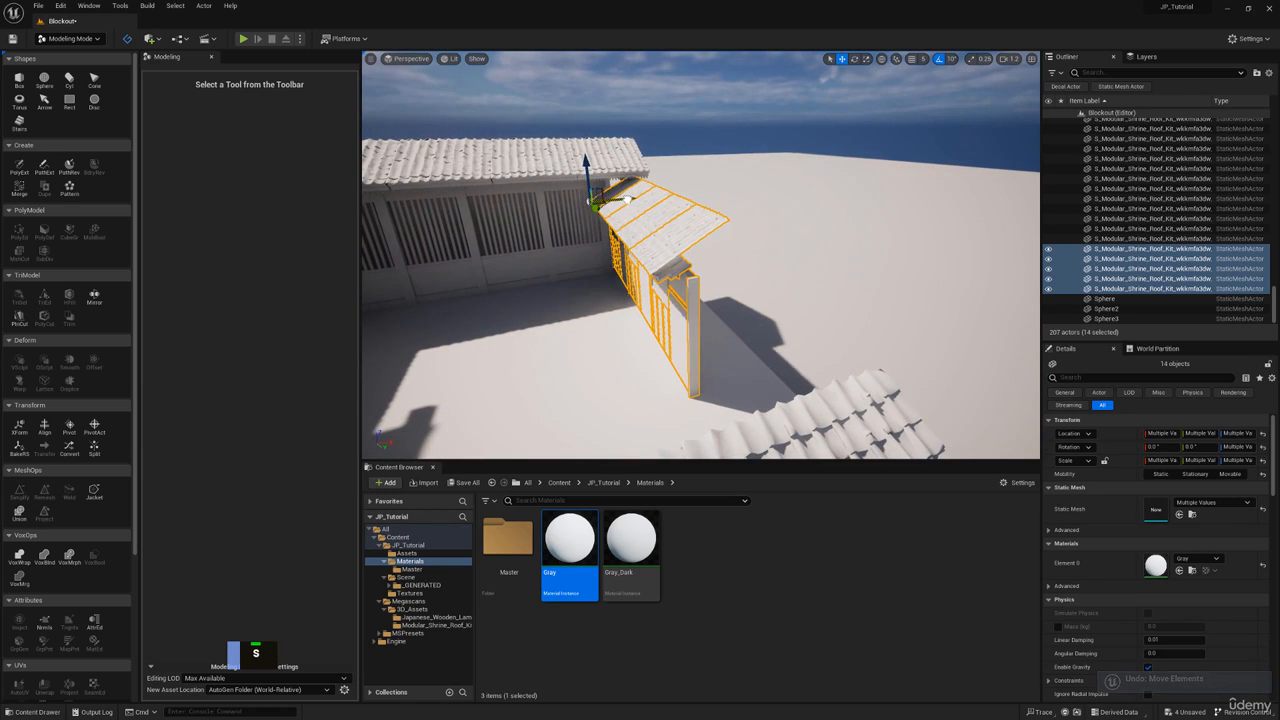
pyautogui.press('w')
pyautogui.moveTo(622, 200); pyautogui.dragTo(568, 211, button='right')
pyautogui.press('a')
pyautogui.press('s')
pyautogui.moveTo(568, 211); pyautogui.dragTo(582, 211)
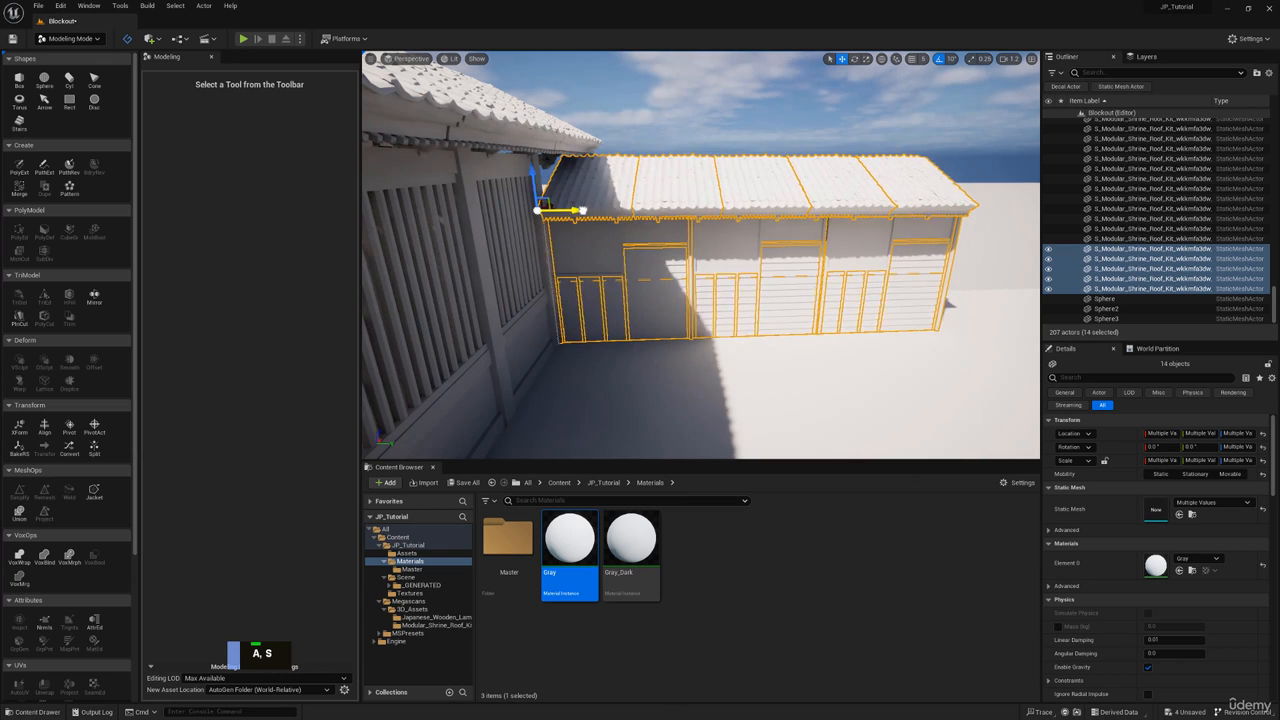
# Step: Duplicate the rear wall and roof and slide the copy sideways to continue the row up to the opposite building
pyautogui.moveTo(581, 211); pyautogui.dragTo(590, 209, button='right')
pyautogui.press('w')
pyautogui.hotkey('ctrl', 'c')
pyautogui.hotkey('ctrl', 'v')
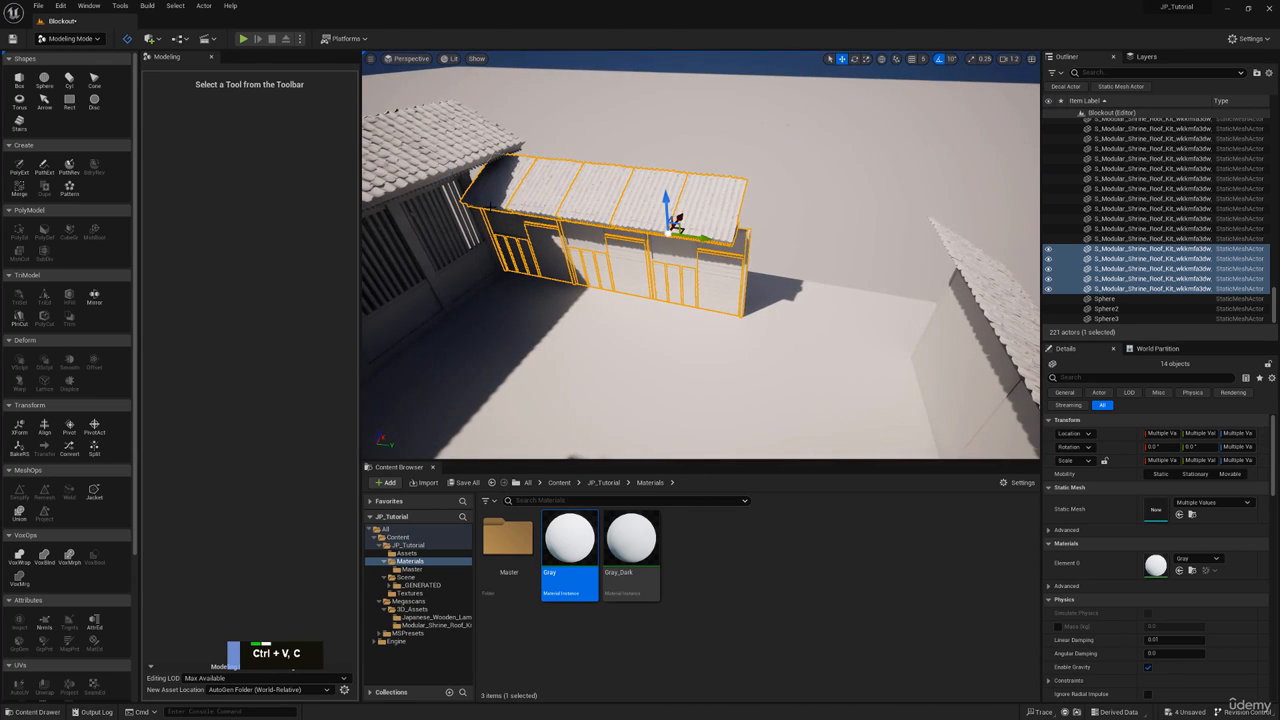
pyautogui.moveTo(697, 237); pyautogui.dragTo(1010, 275)
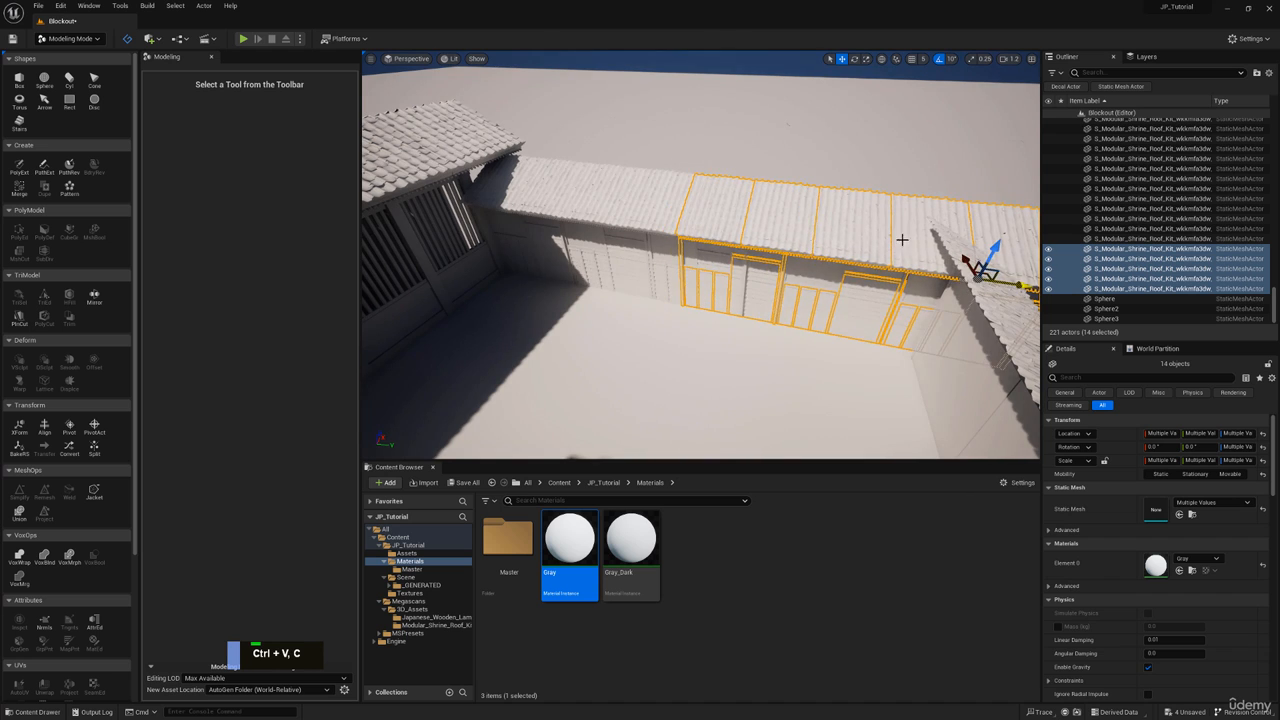
# Step: Delete the roof sections, wall pieces and end post of the duplicate that stick out beyond the opposite building
pyautogui.moveTo(881, 244); pyautogui.dragTo(881, 244, button='right')
pyautogui.press('w')
pyautogui.press('d')
pyautogui.press('Delete')
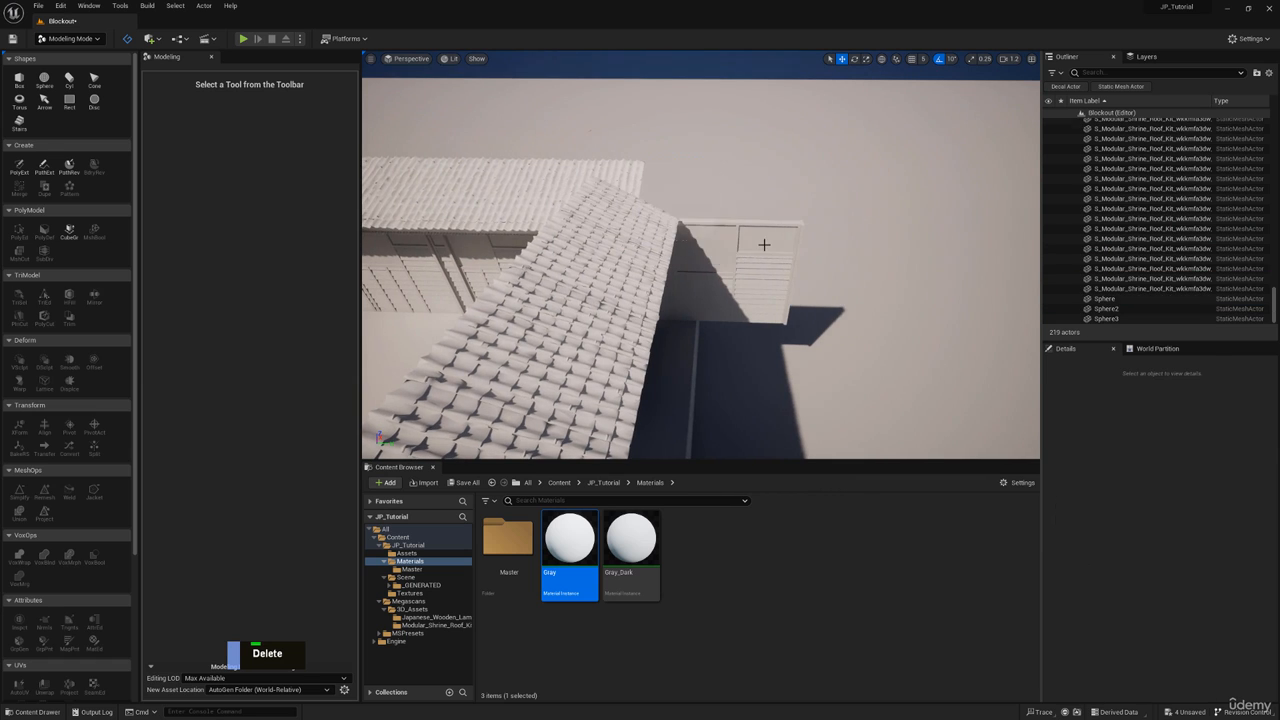
pyautogui.click(798, 254)
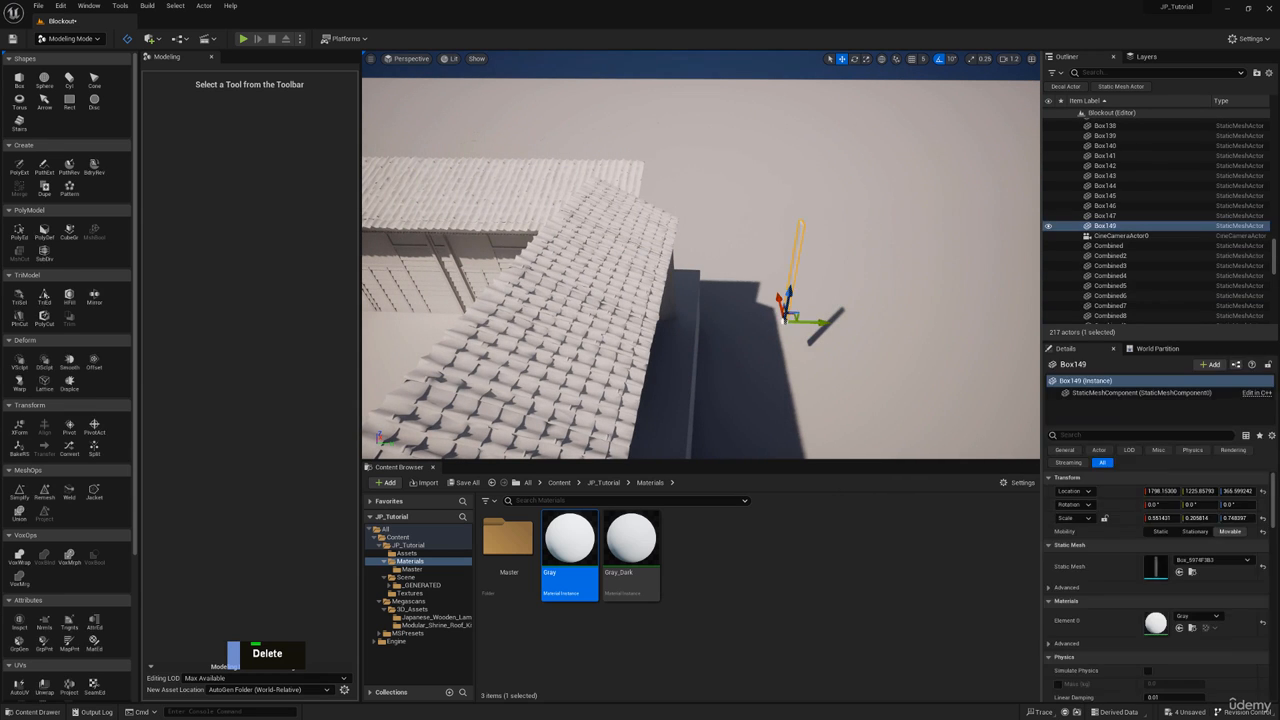
pyautogui.press('Delete')
# Step: Shrink the last rear wall panel to about 0.79 on Y so it ends at the opposite building's wall
pyautogui.moveTo(798, 254); pyautogui.dragTo(798, 254, button='right')
pyautogui.press('q')
pyautogui.press('w')
pyautogui.press('a')
pyautogui.press('s')
pyautogui.press('d')
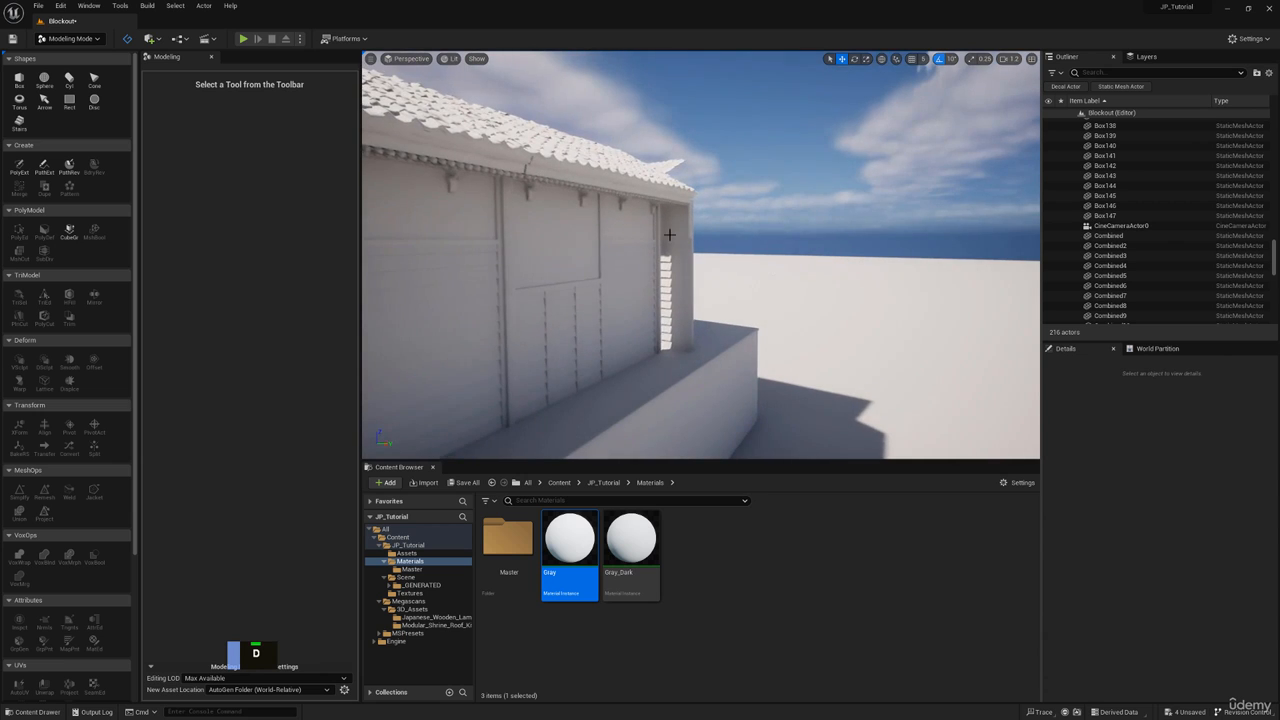
pyautogui.click(670, 235)
pyautogui.press('a')
pyautogui.moveTo(670, 235); pyautogui.dragTo(670, 235, button='right')
pyautogui.moveTo(842, 340); pyautogui.dragTo(835, 340)
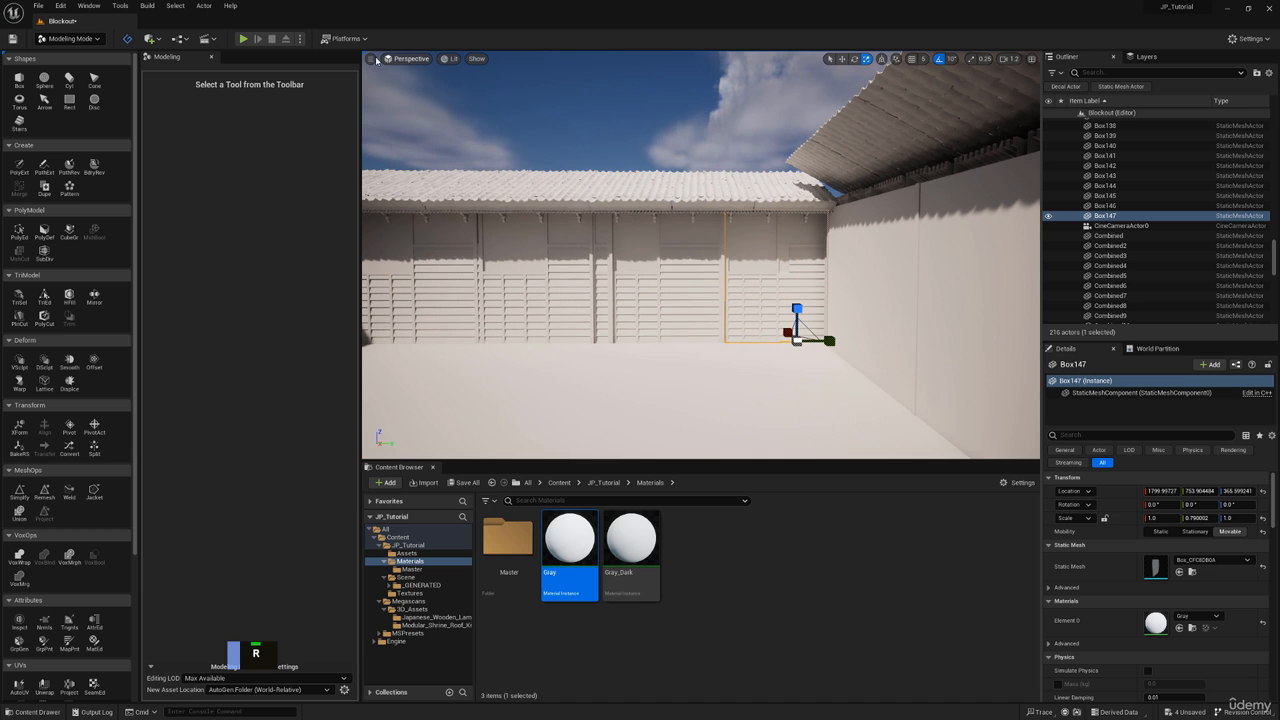
# Step: Check the whole shrine blockout through the view of CineCameraActor0
pyautogui.click(410, 58)
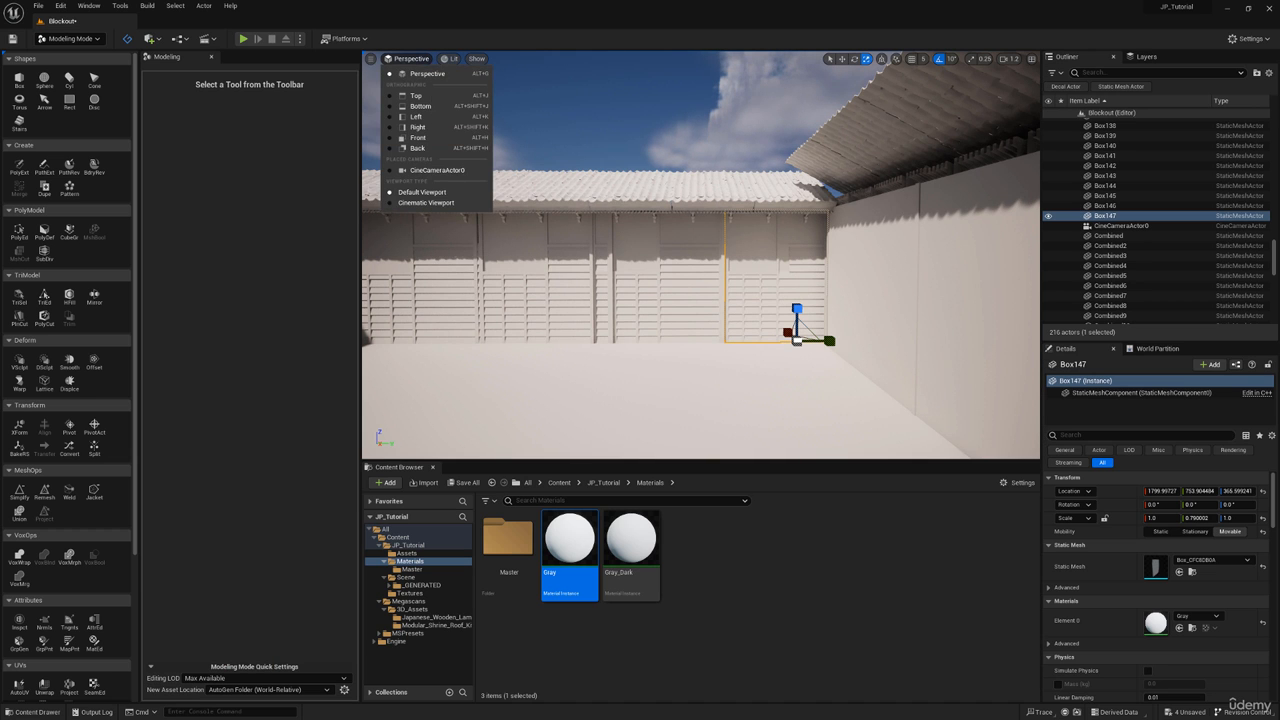
pyautogui.click(437, 170)
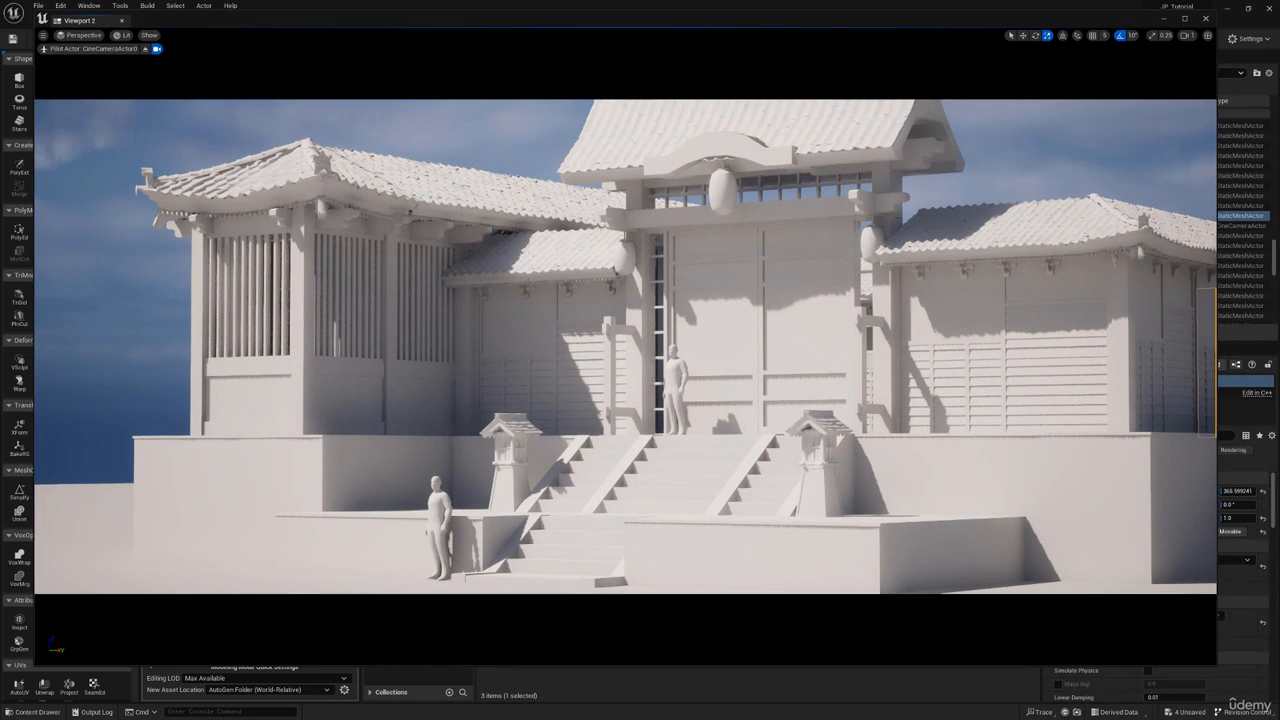
pyautogui.click(1038, 291)
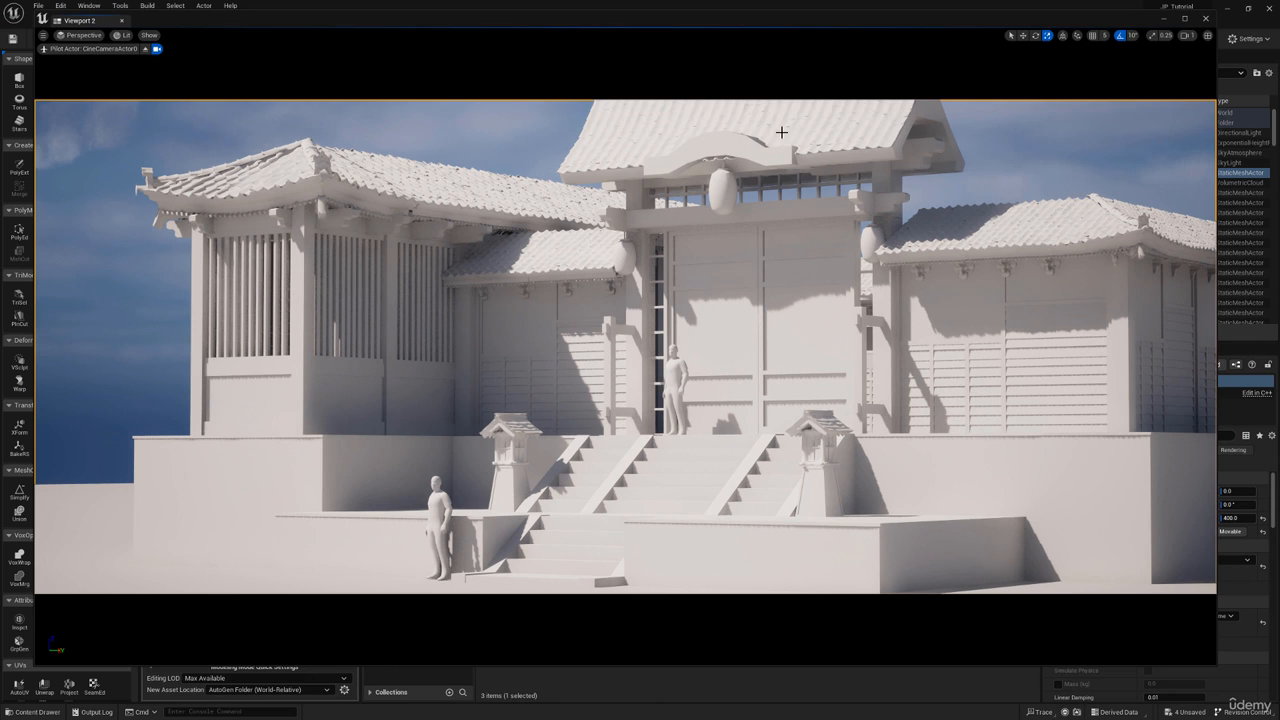